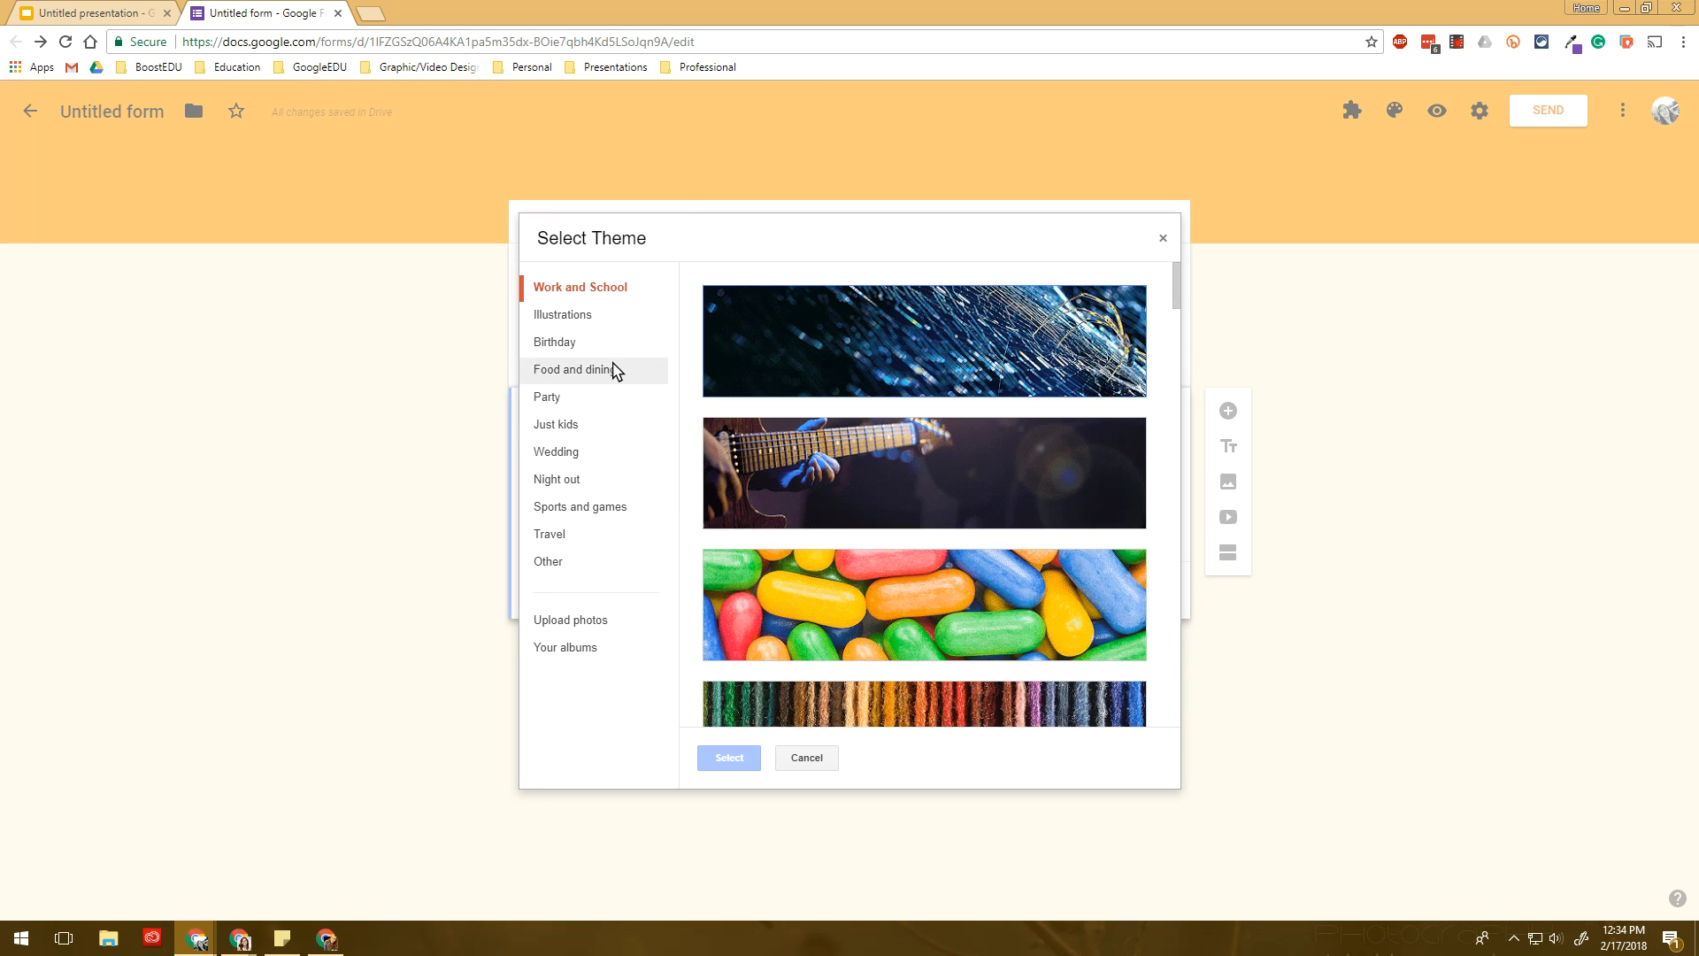
# - Apply the candy header image and the orange theme colour to the form
pyautogui.click(868, 643)
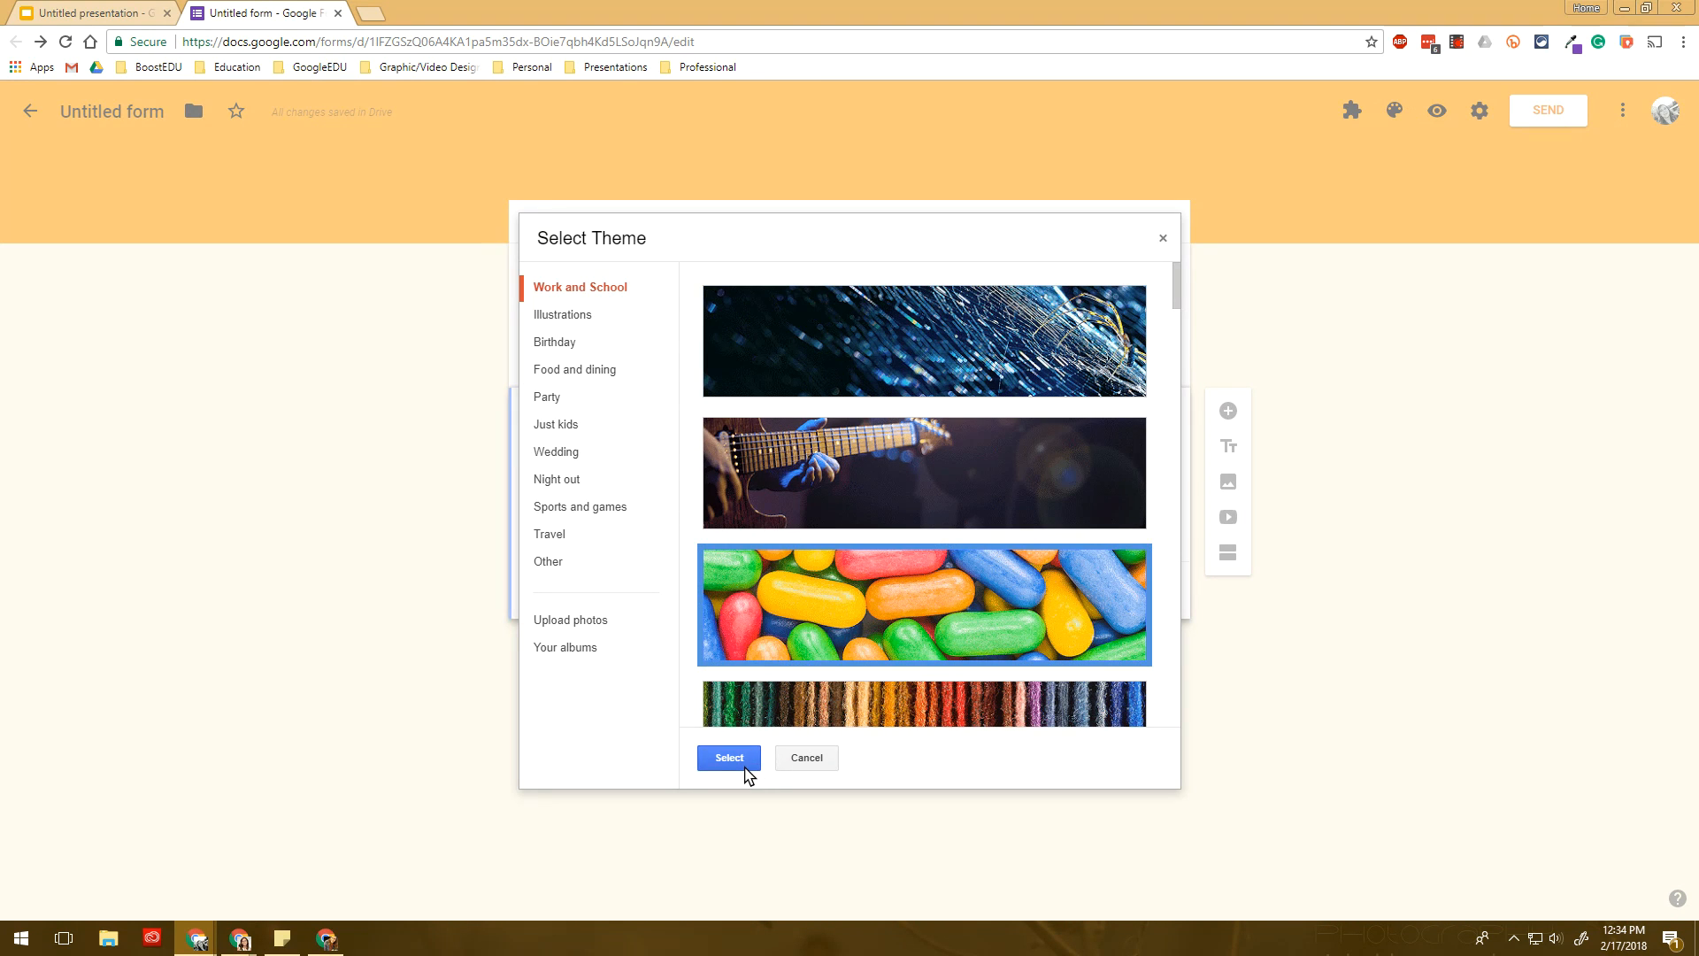
pyautogui.click(745, 765)
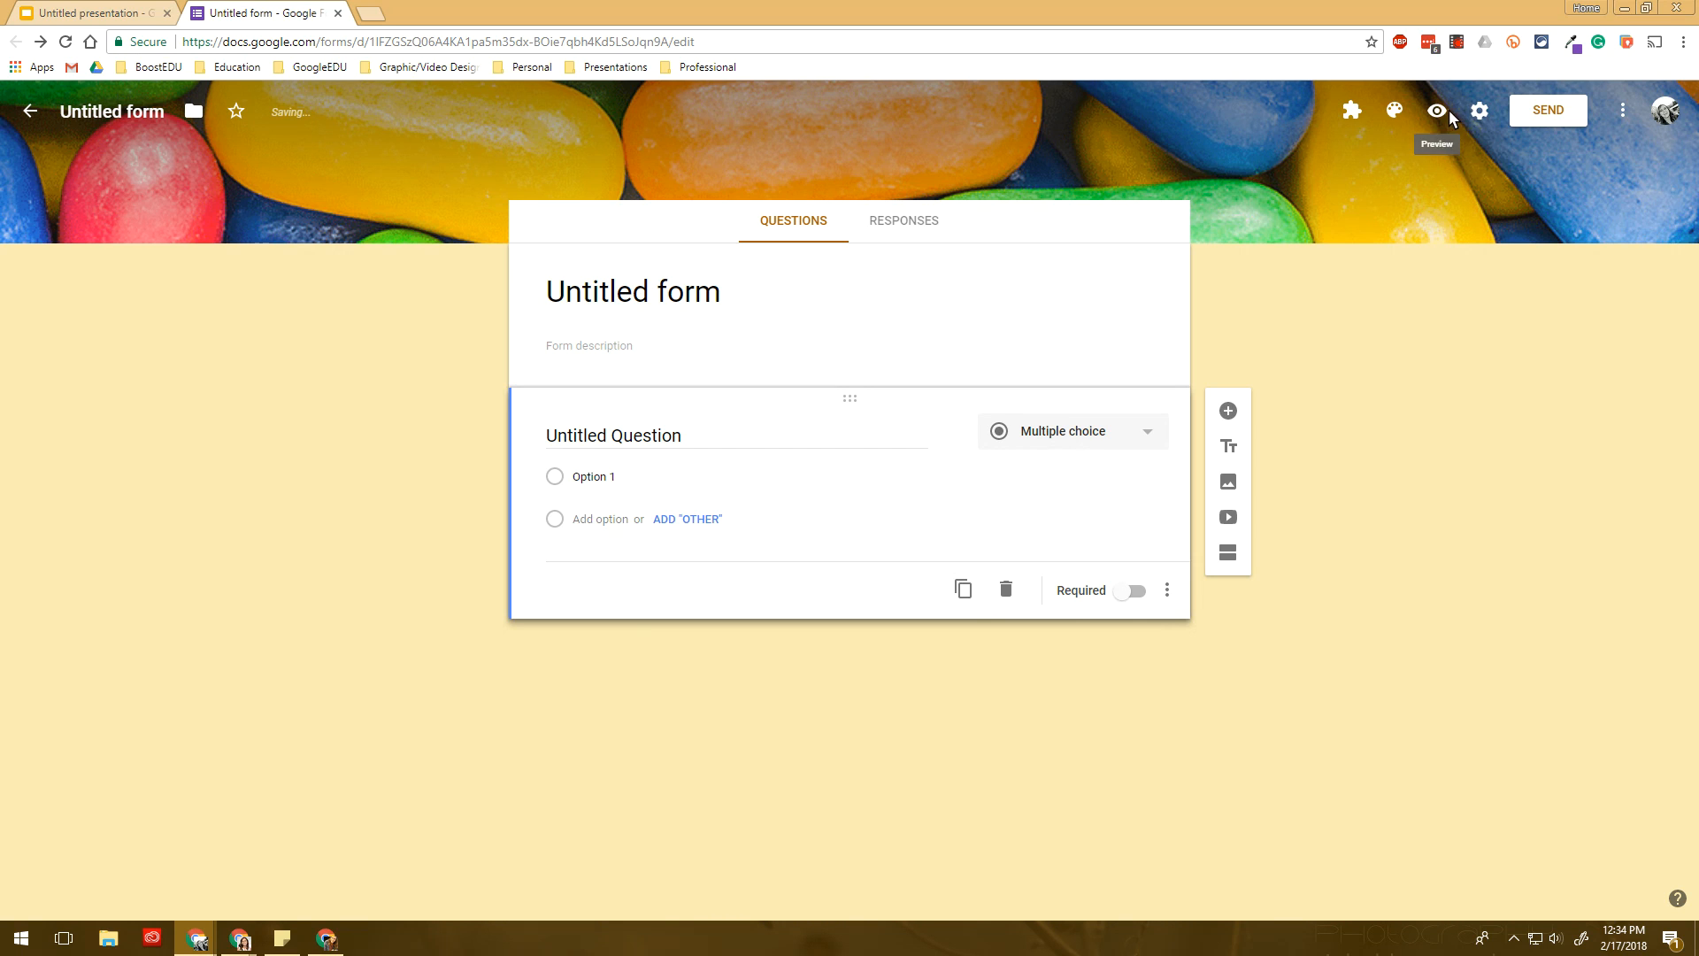
pyautogui.click(1395, 110)
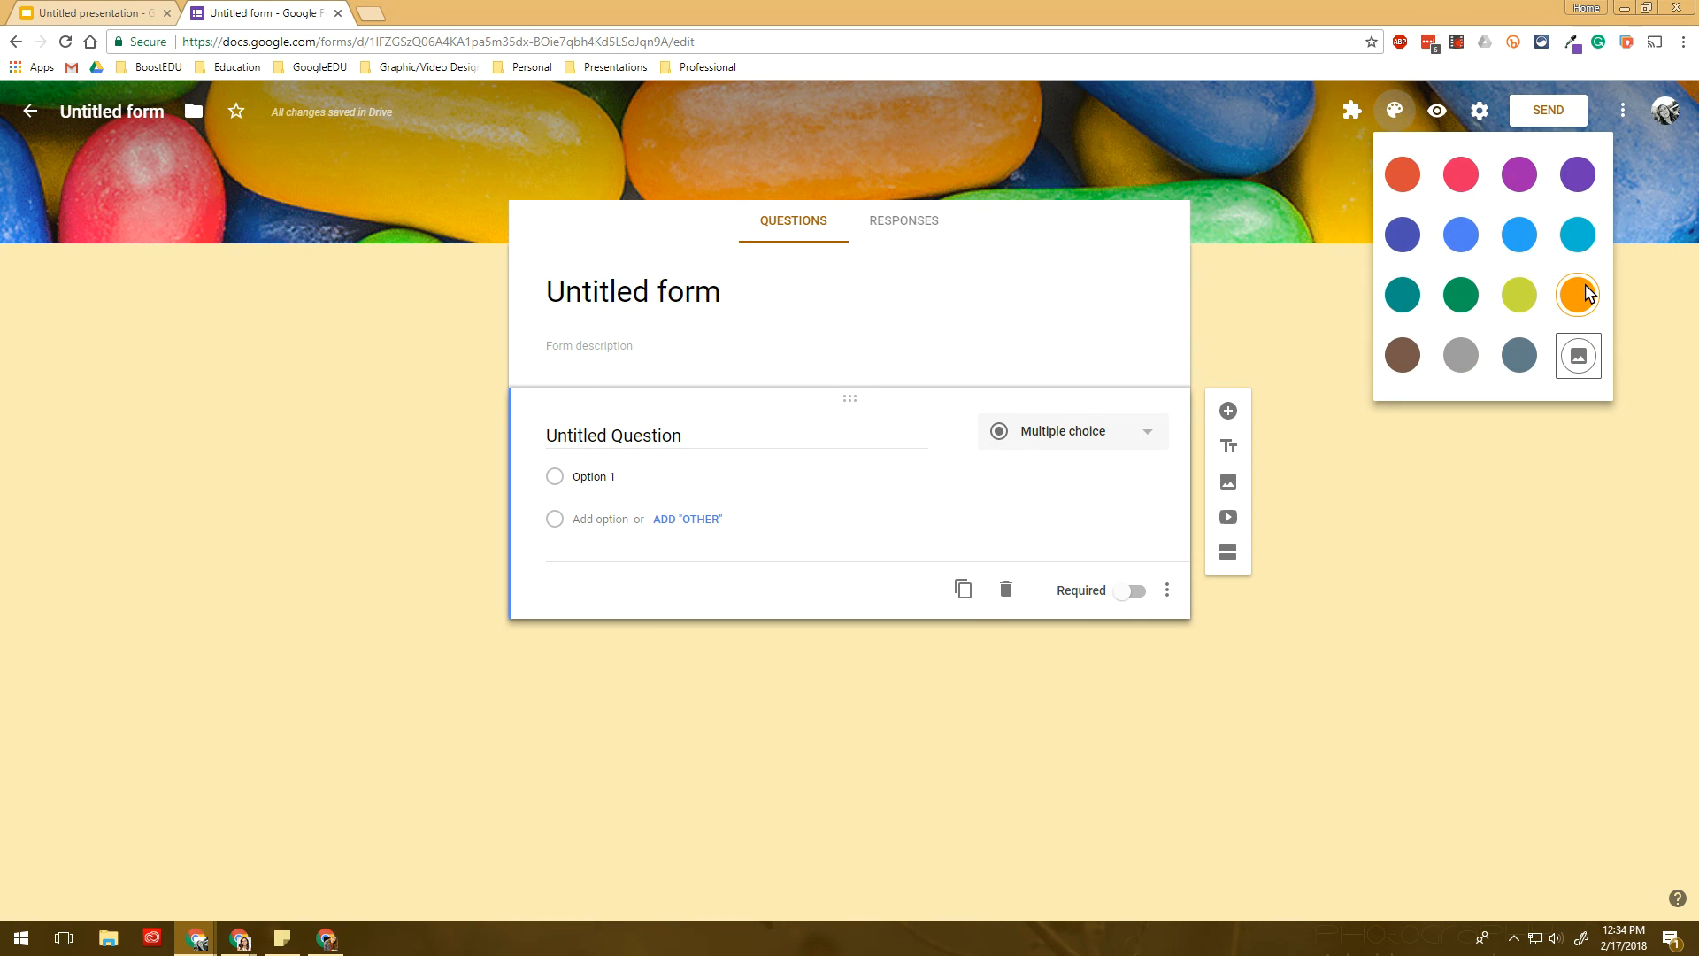
pyautogui.click(1585, 294)
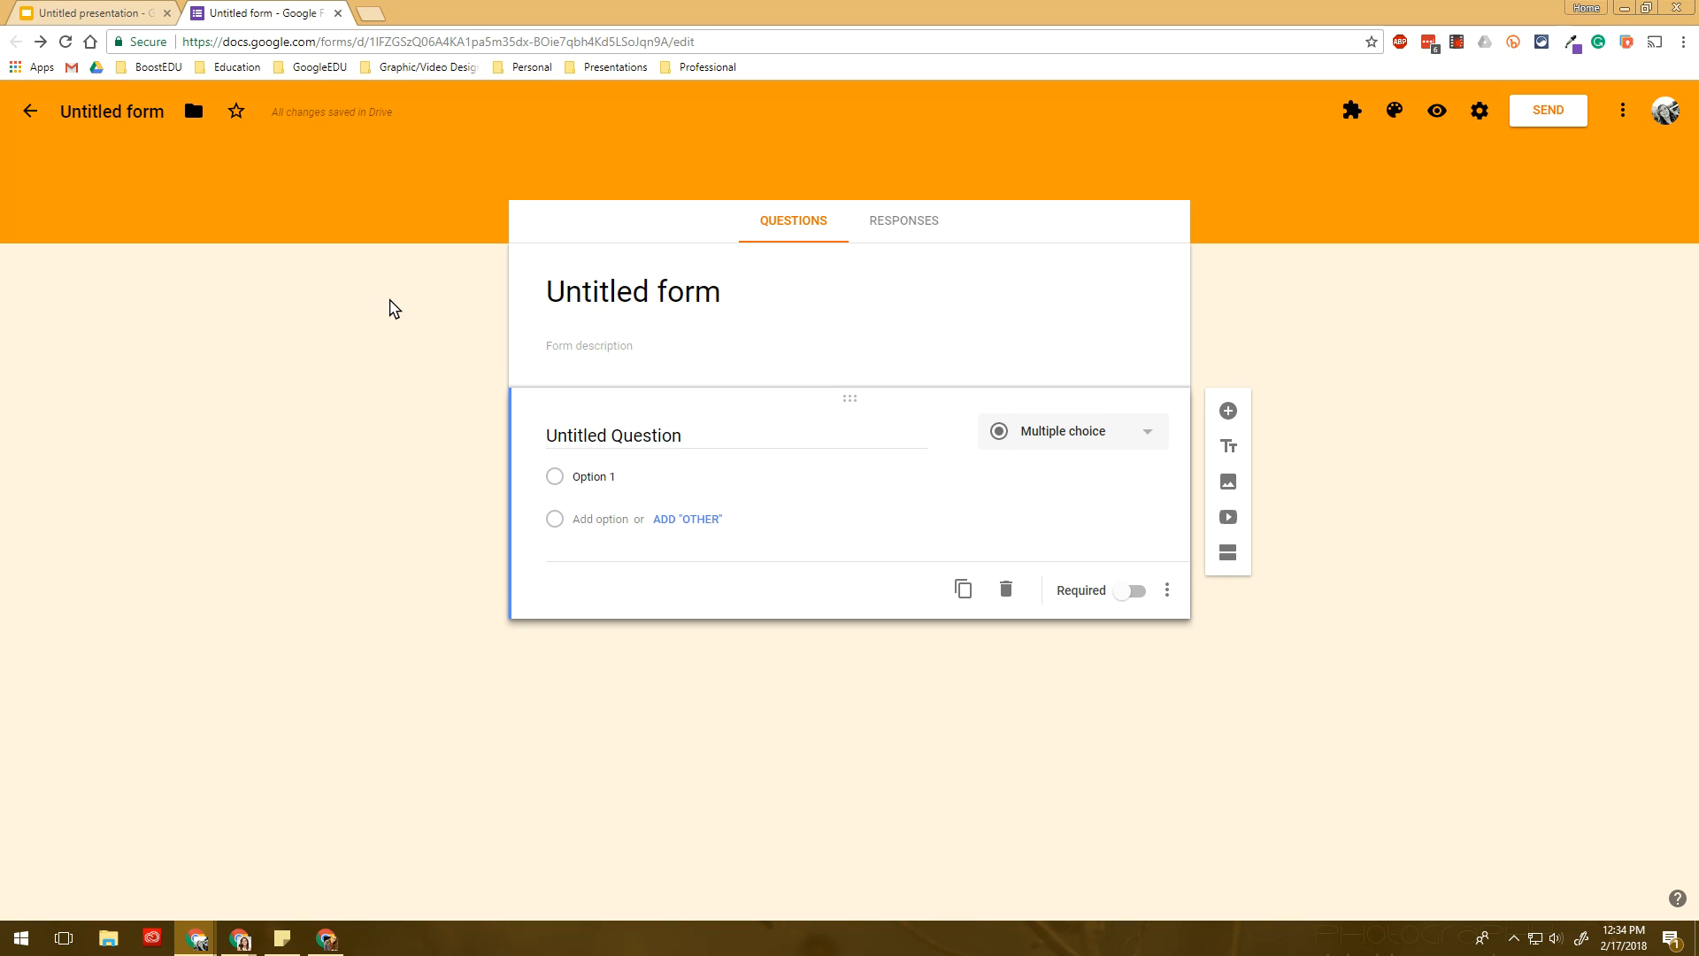
pyautogui.click(626, 299)
# - Title the form 'Adding Integers Mastery Quiz' and update the file name to match
pyautogui.write('Adding Integers Mastery Quiz')
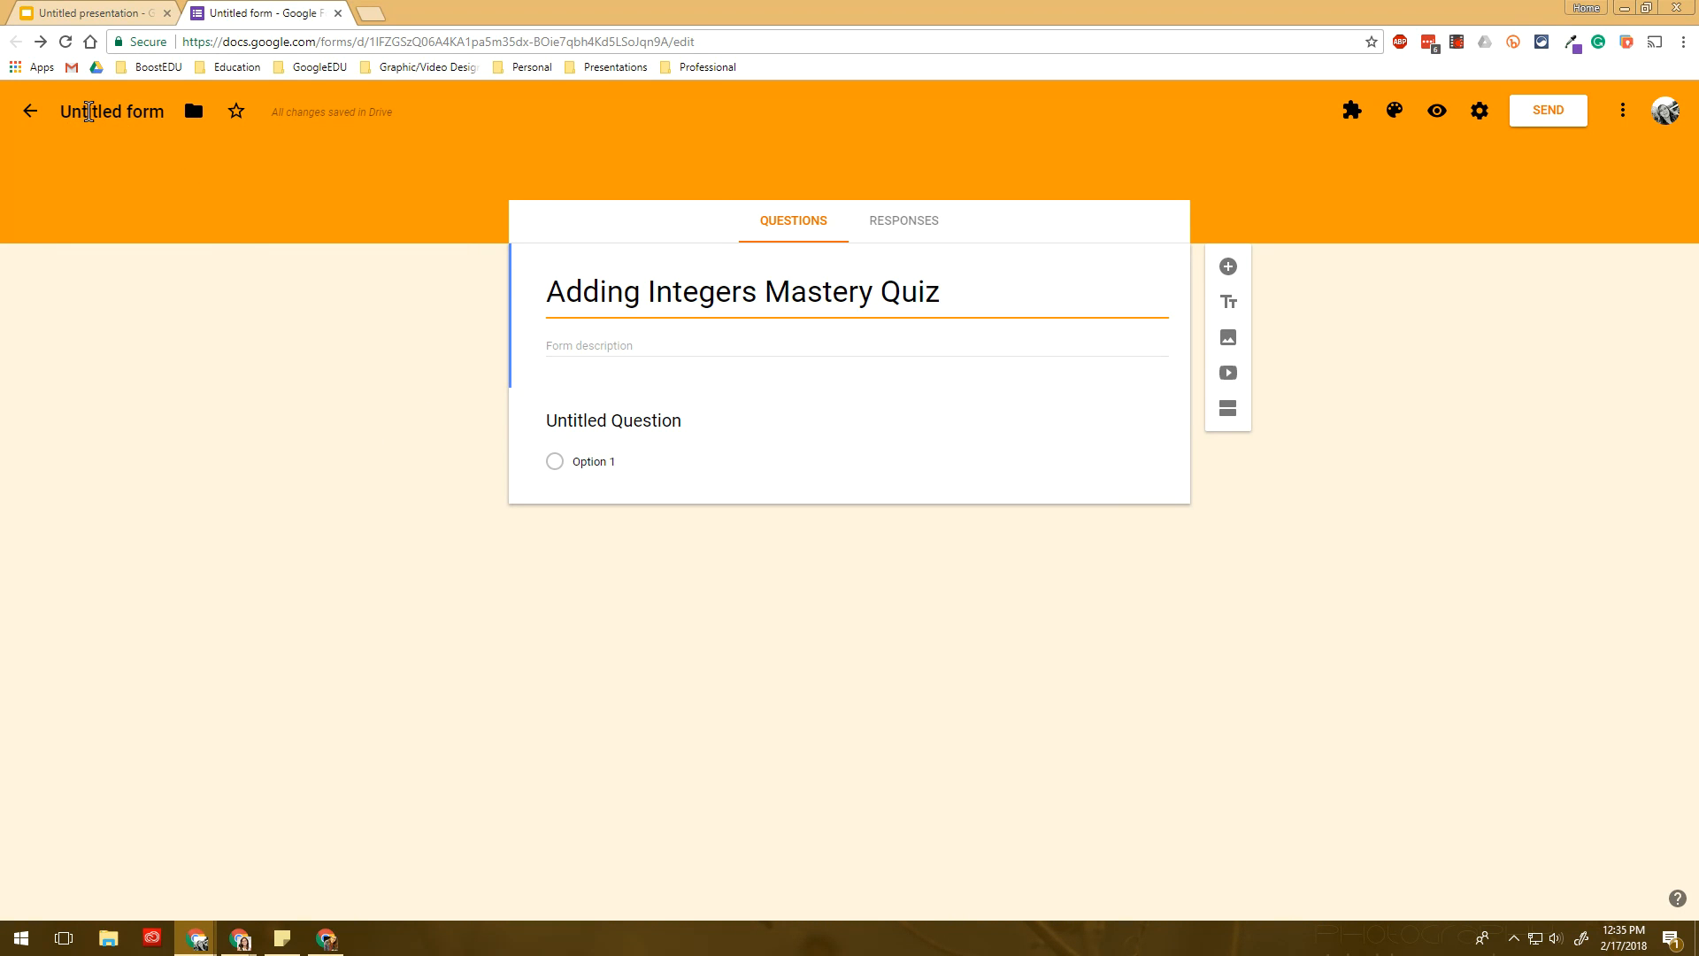
pyautogui.click(88, 111)
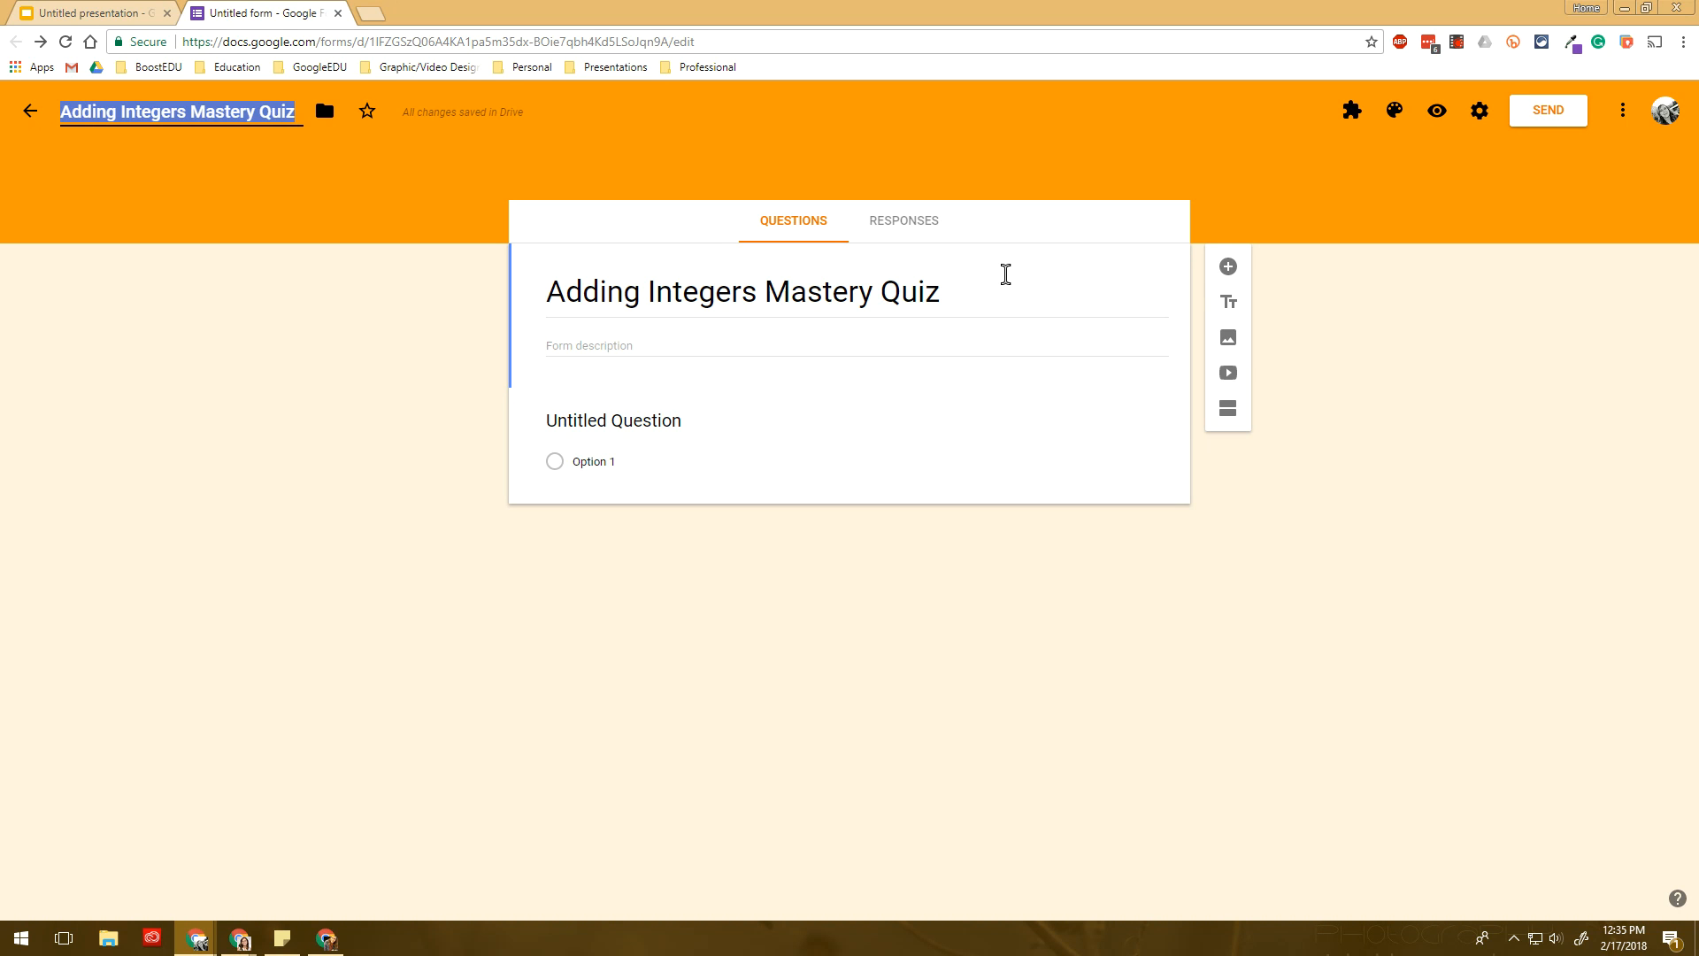
# - Turn on Collect email addresses in the form's General settings and save
pyautogui.click(1476, 112)
pyautogui.click(696, 259)
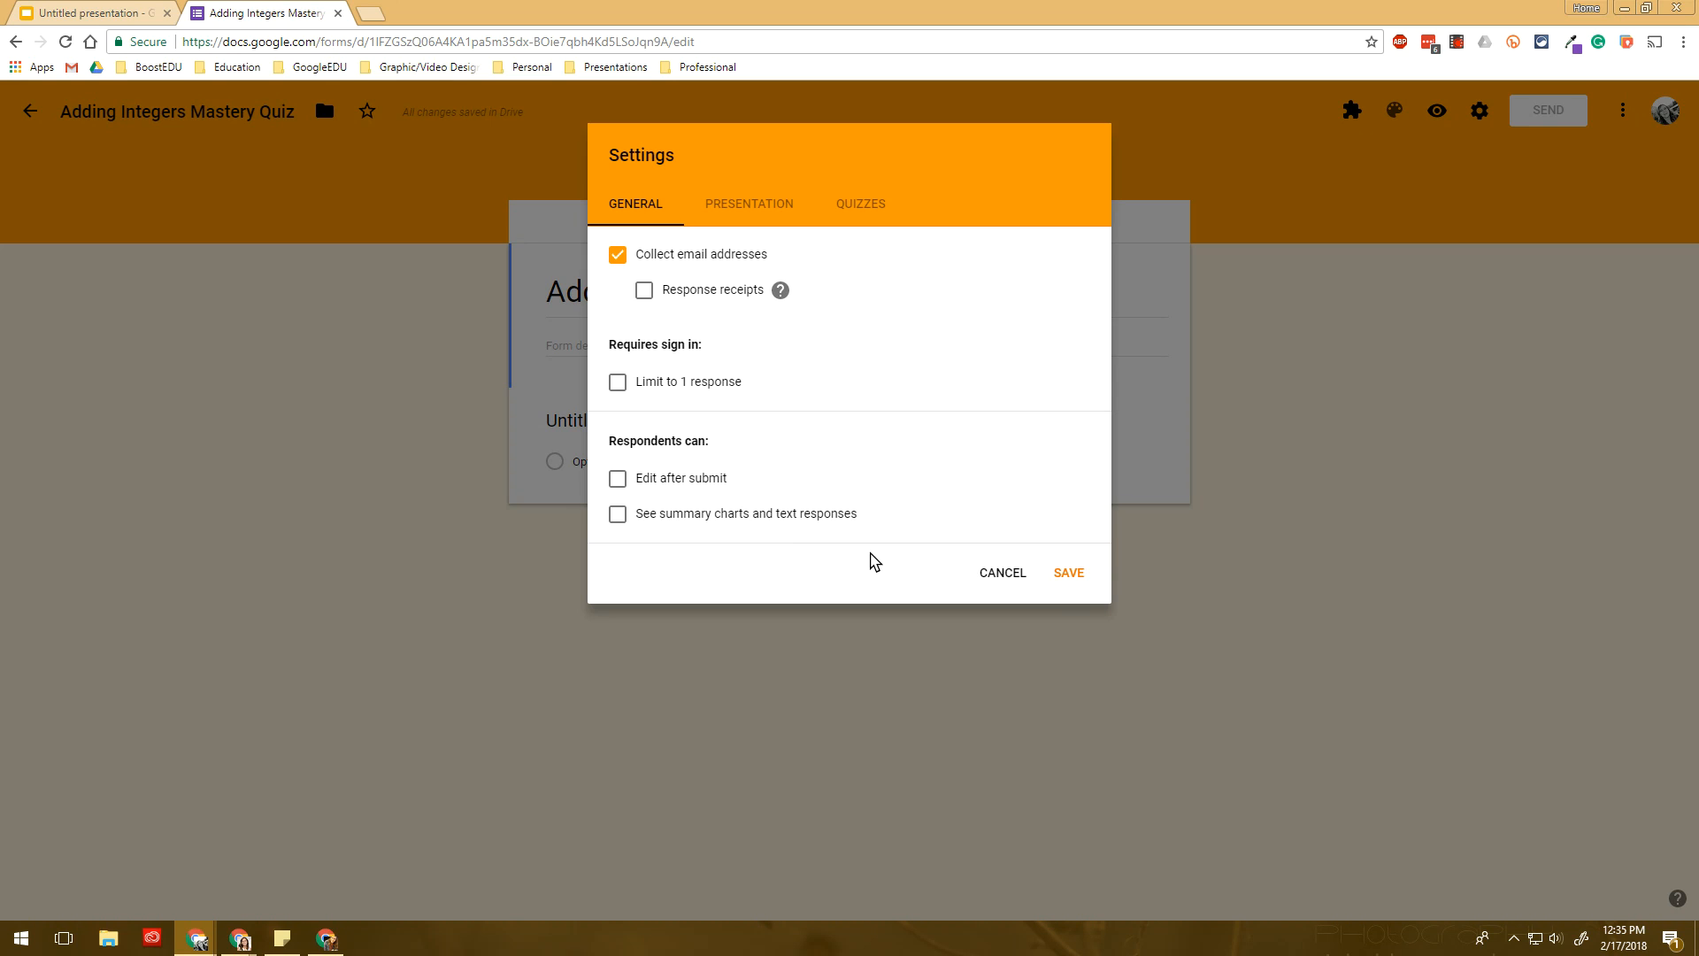
pyautogui.click(1078, 575)
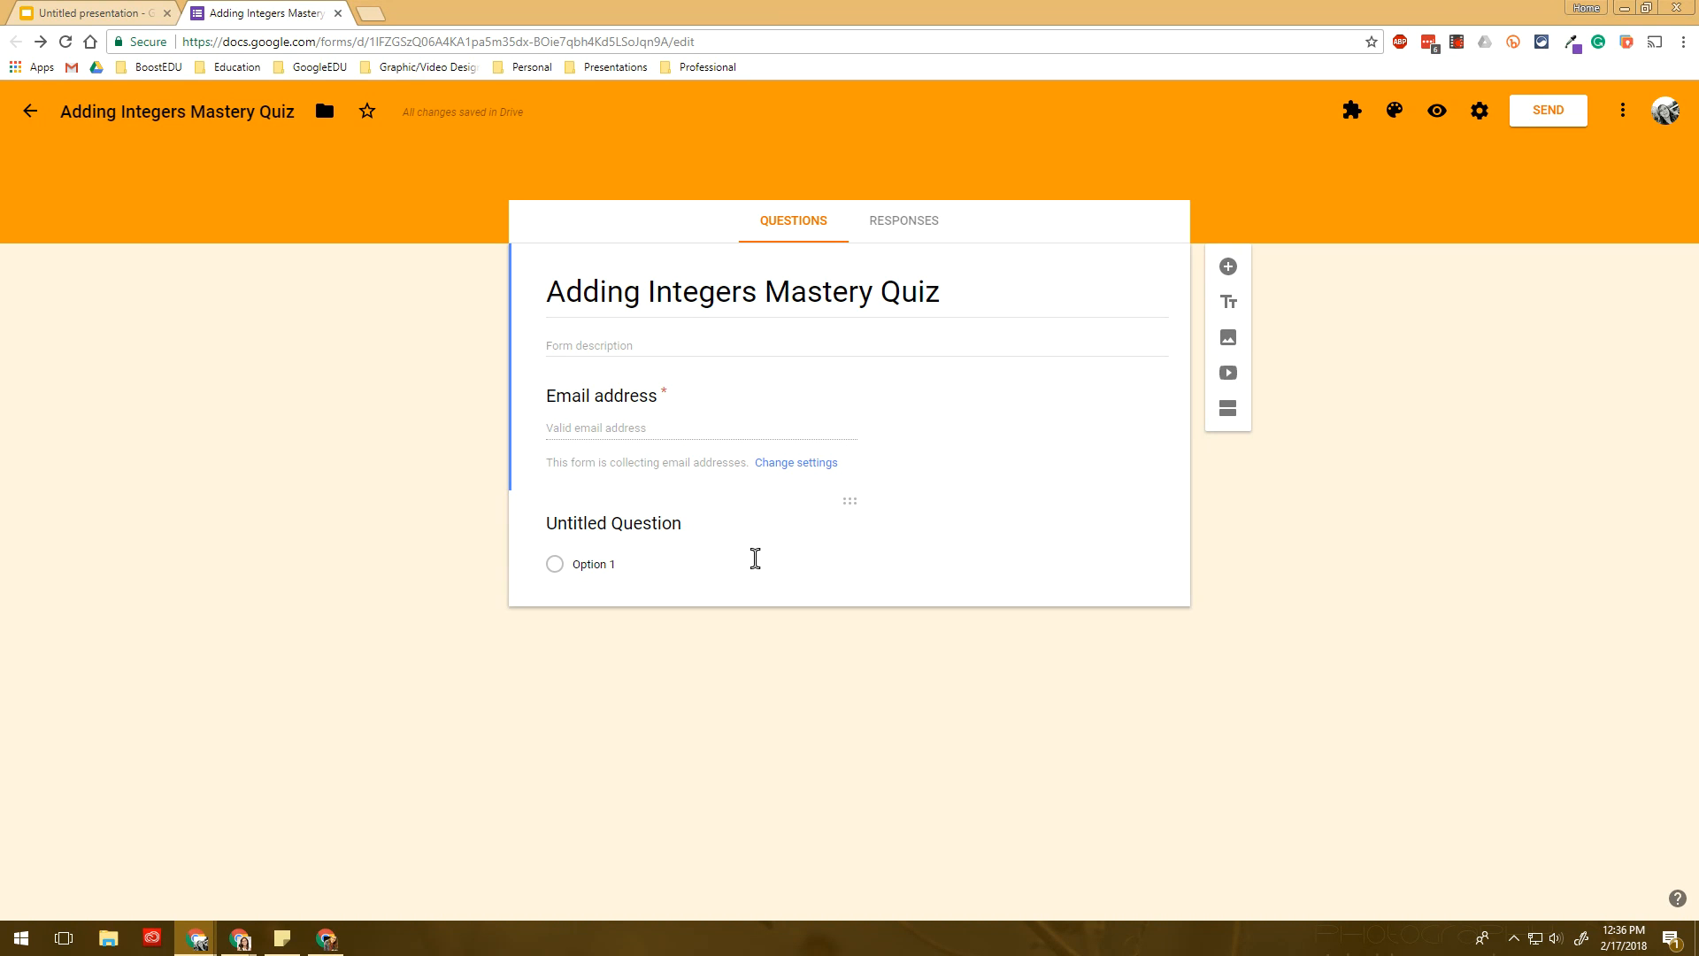
# - Rename the first question 'First Name' and make it required
pyautogui.click(647, 522)
pyautogui.write('First Name')
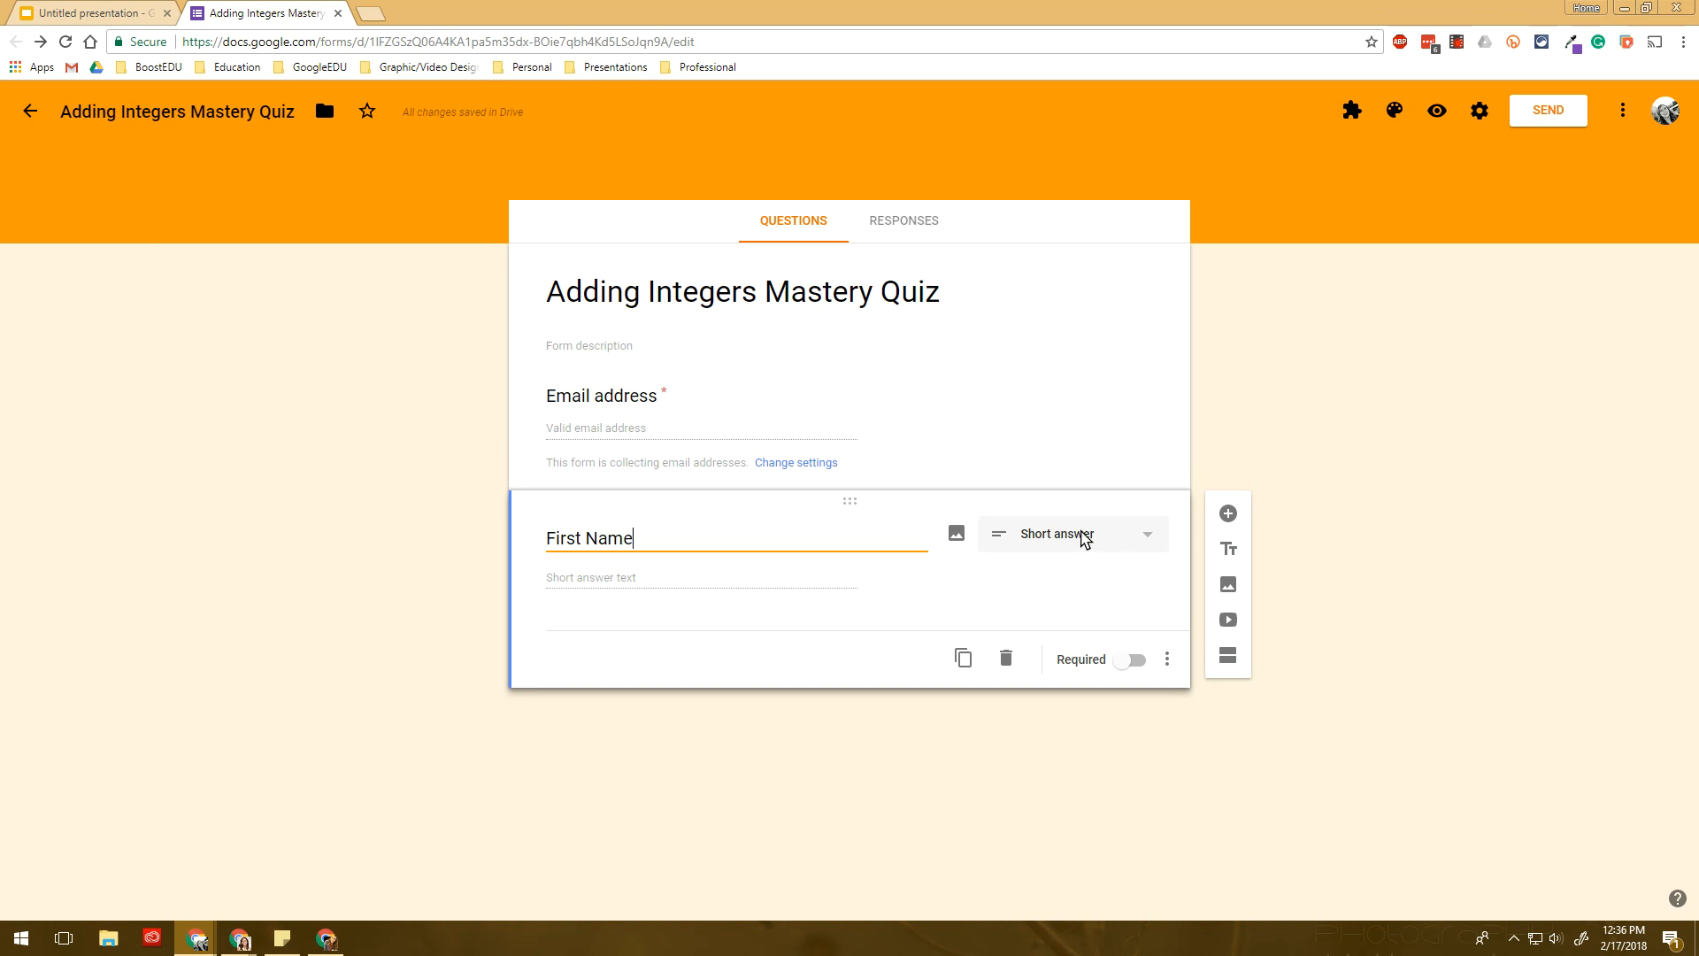
pyautogui.click(1132, 660)
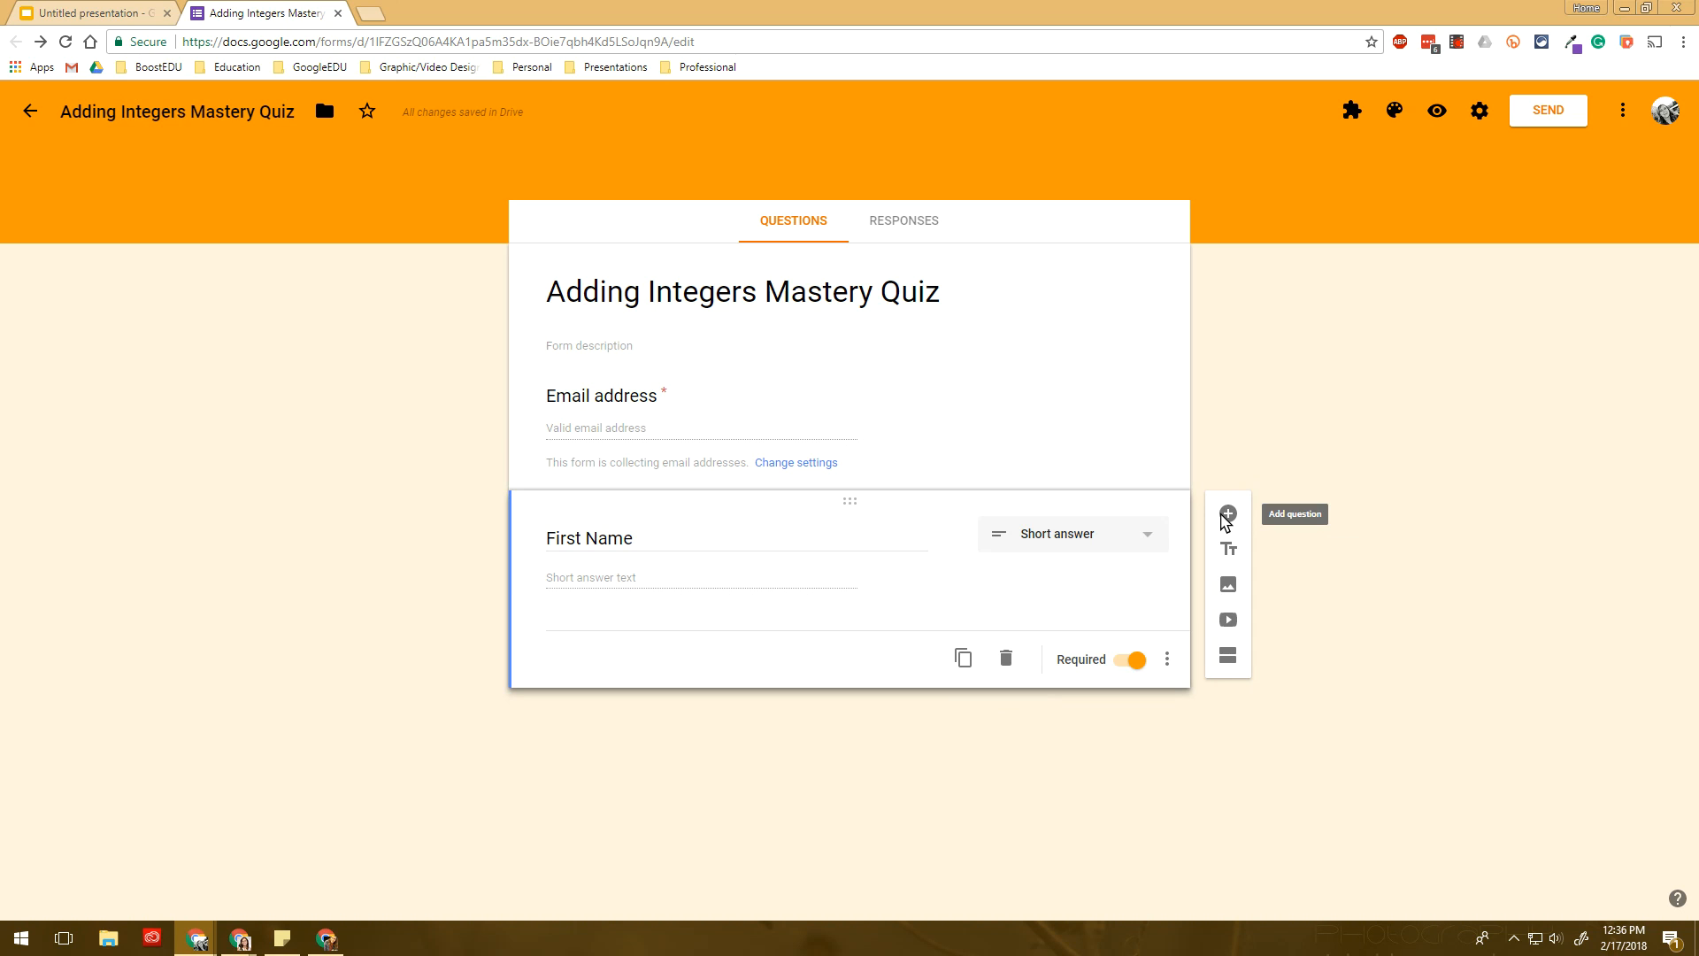
# - Duplicate it as a 'Last Name' question, then add a new blank question
pyautogui.click(963, 659)
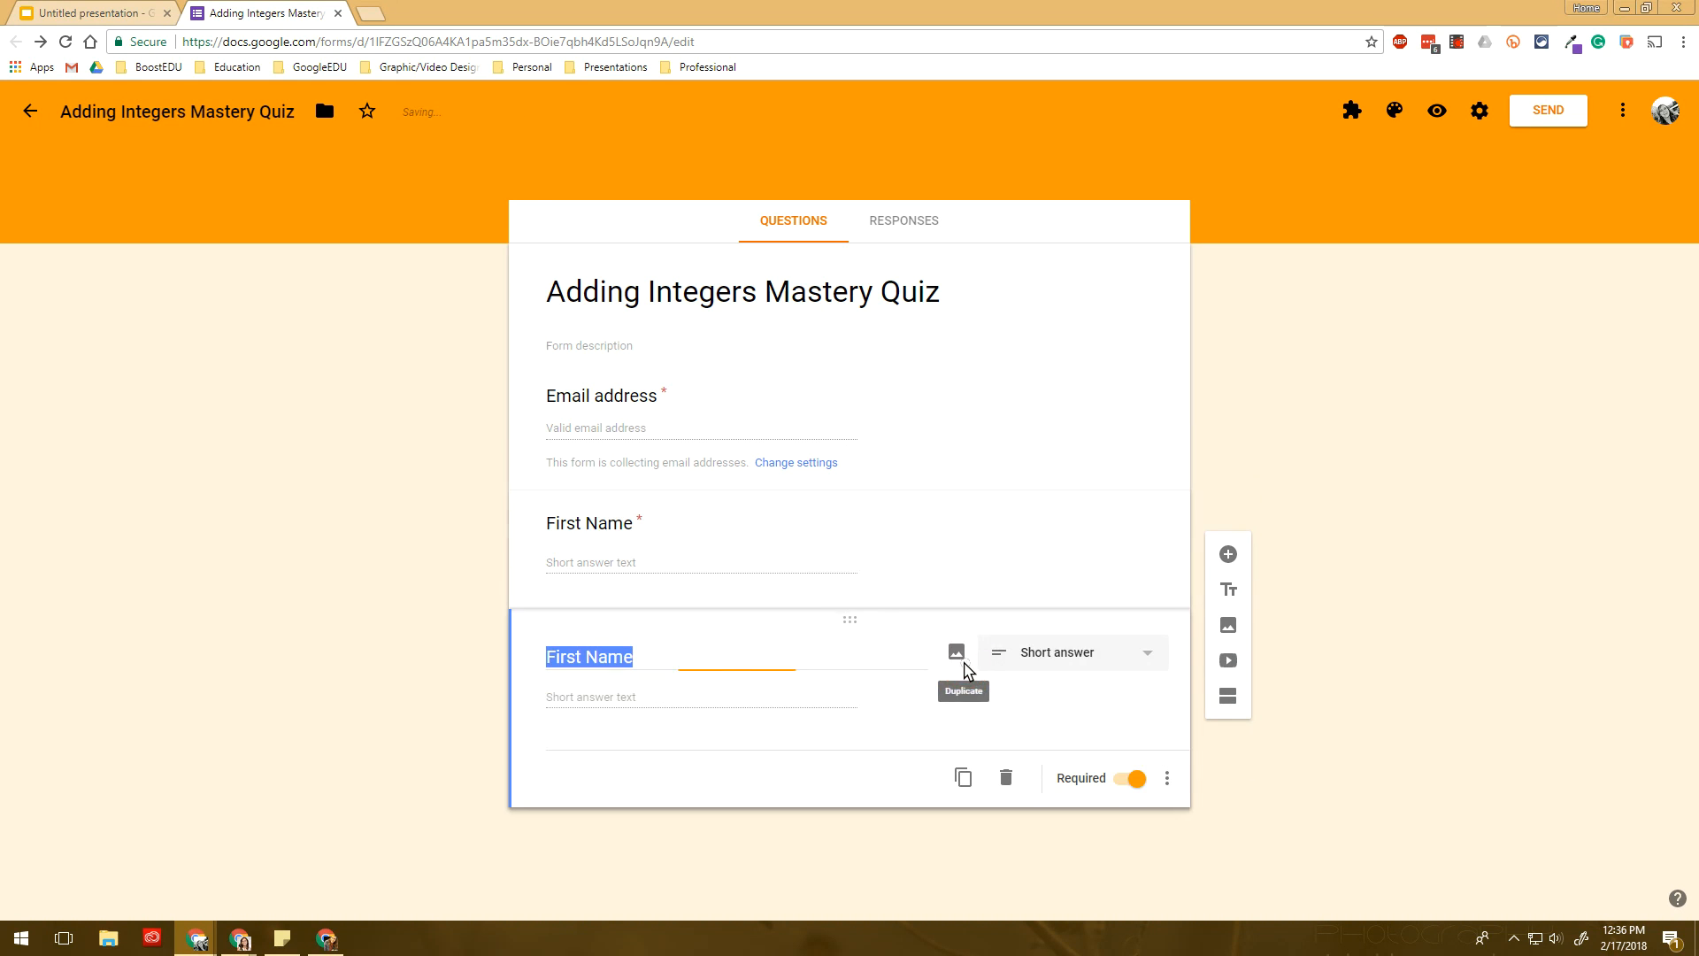
pyautogui.write('Last Name')
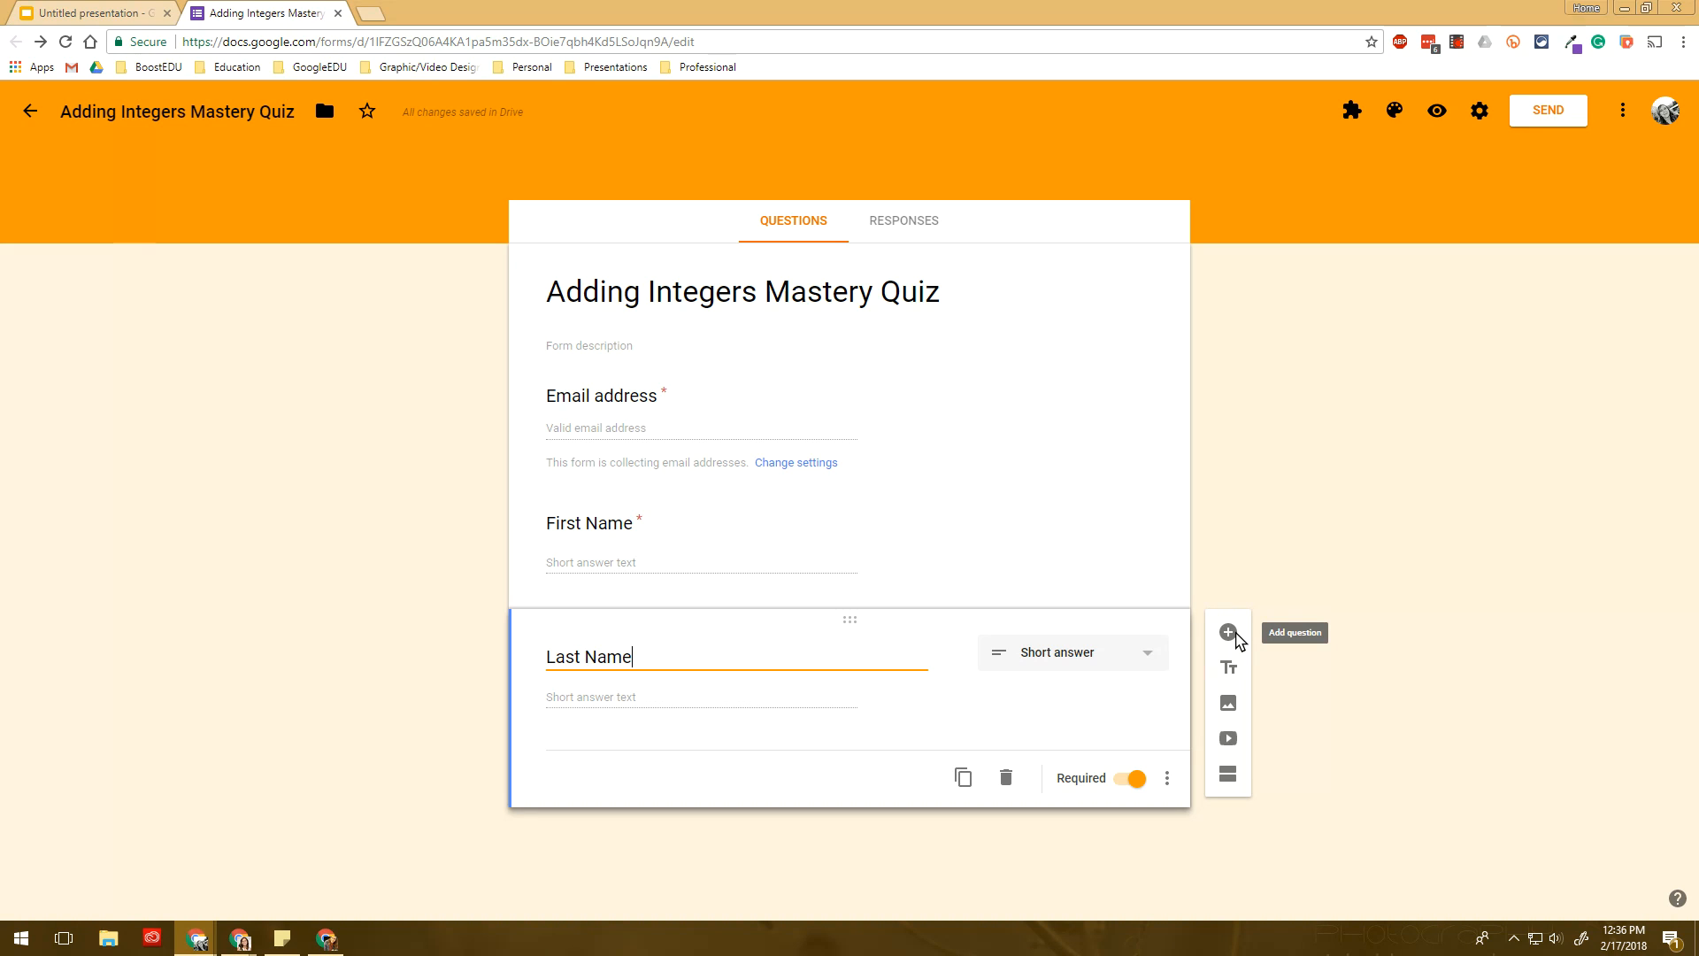
pyautogui.click(1235, 636)
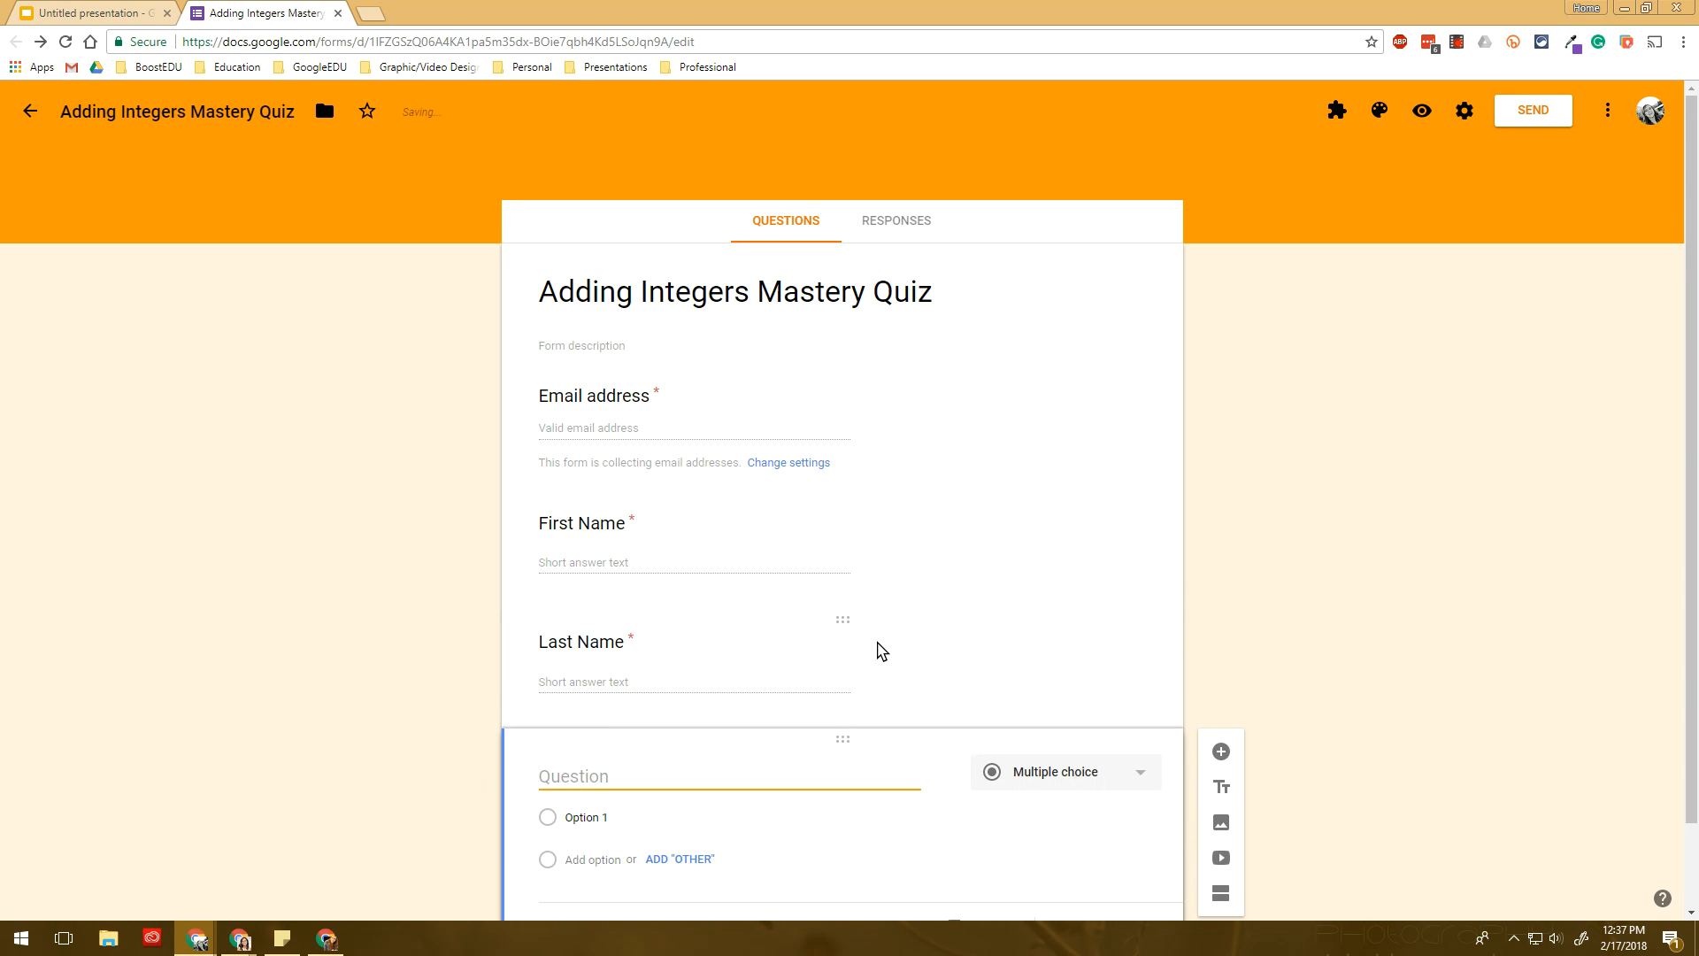
# - Title the new question 'Class Period' and change it to a dropdown
pyautogui.write('Class ')
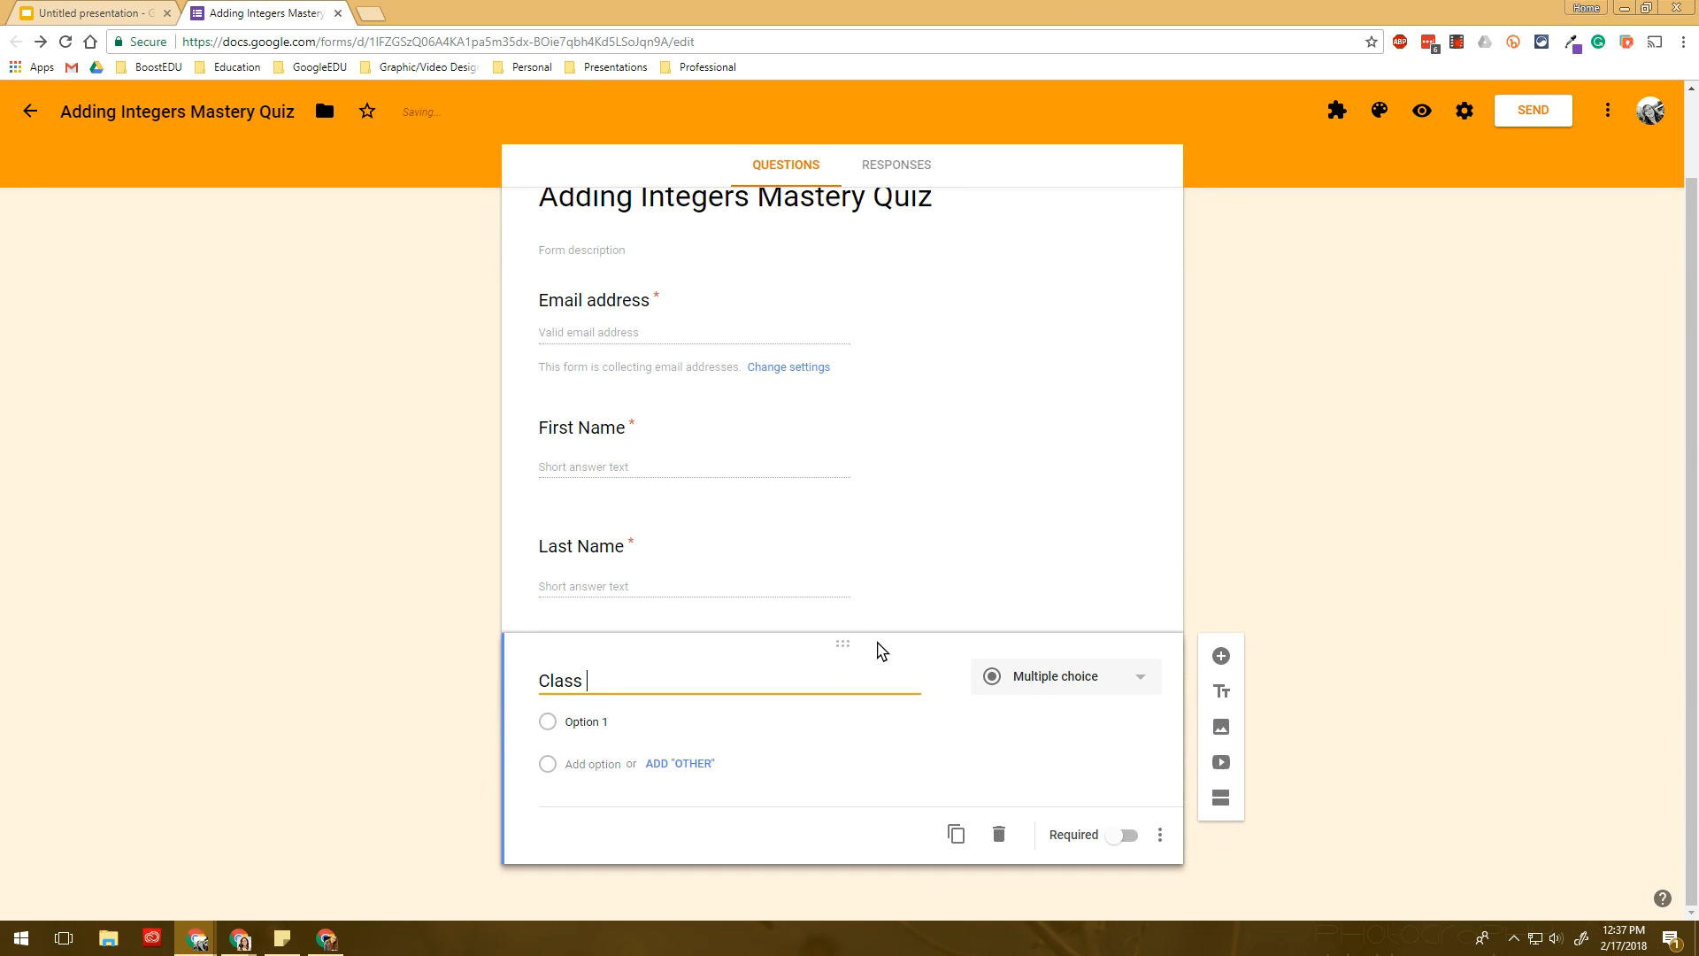
pyautogui.write('Period')
pyautogui.click(1074, 682)
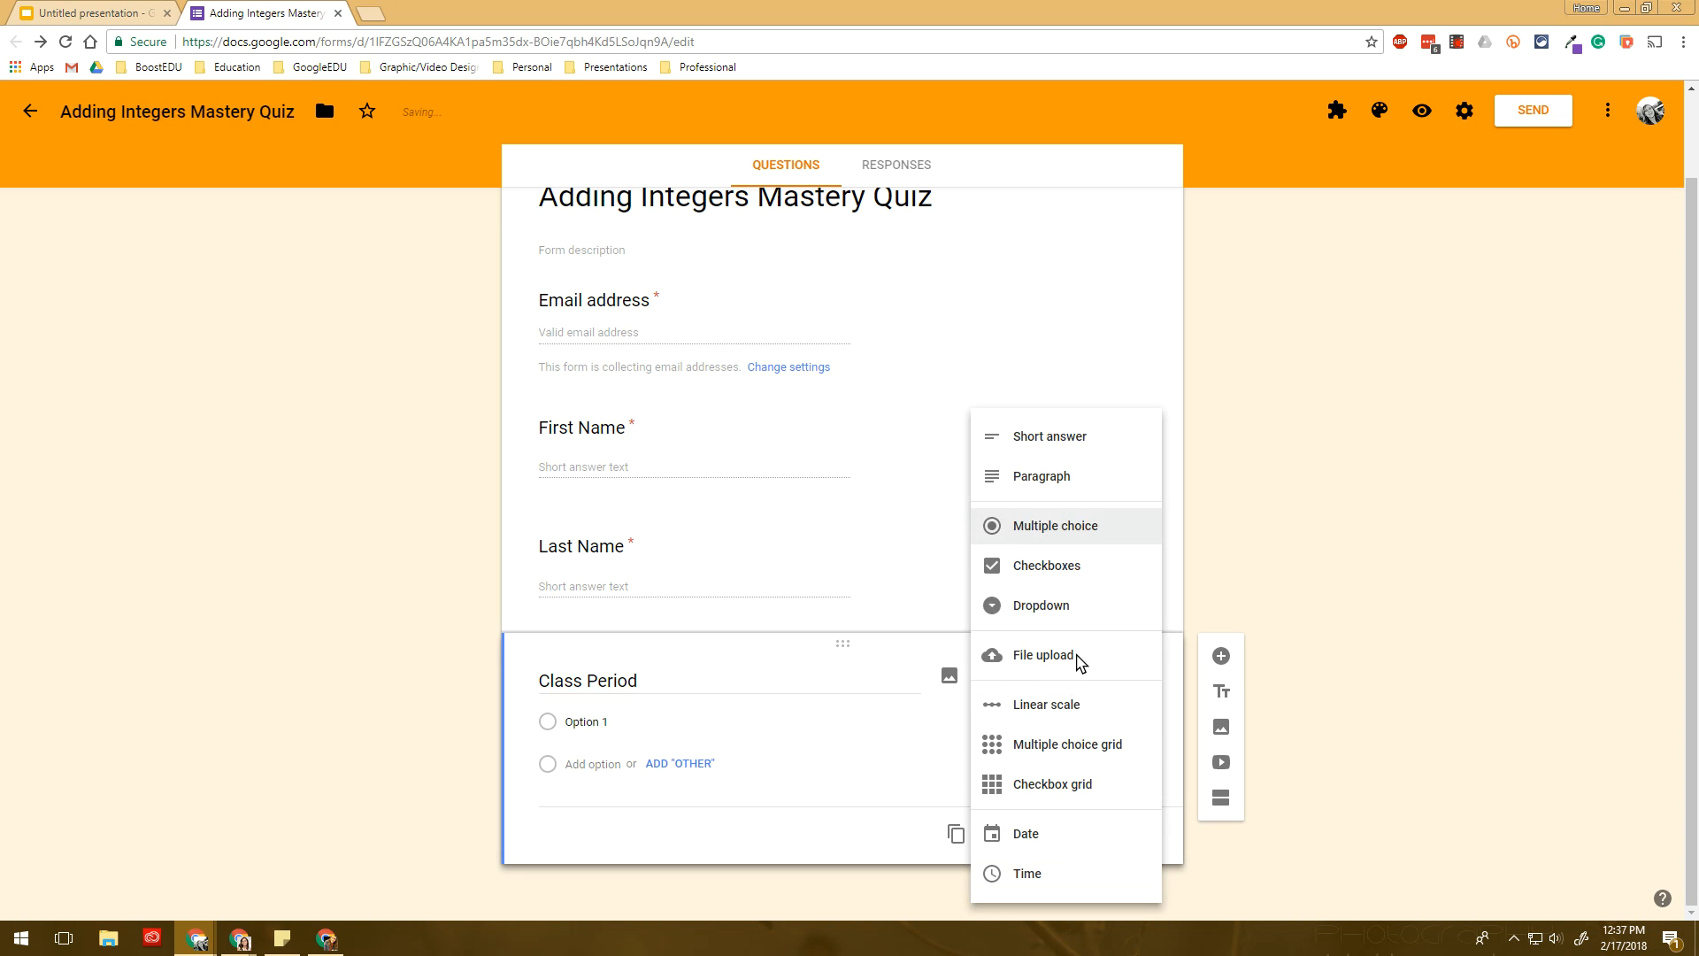
pyautogui.click(1058, 604)
# - Enter the dropdown options Period 1 through Period 6
pyautogui.click(640, 727)
pyautogui.write('Perio')
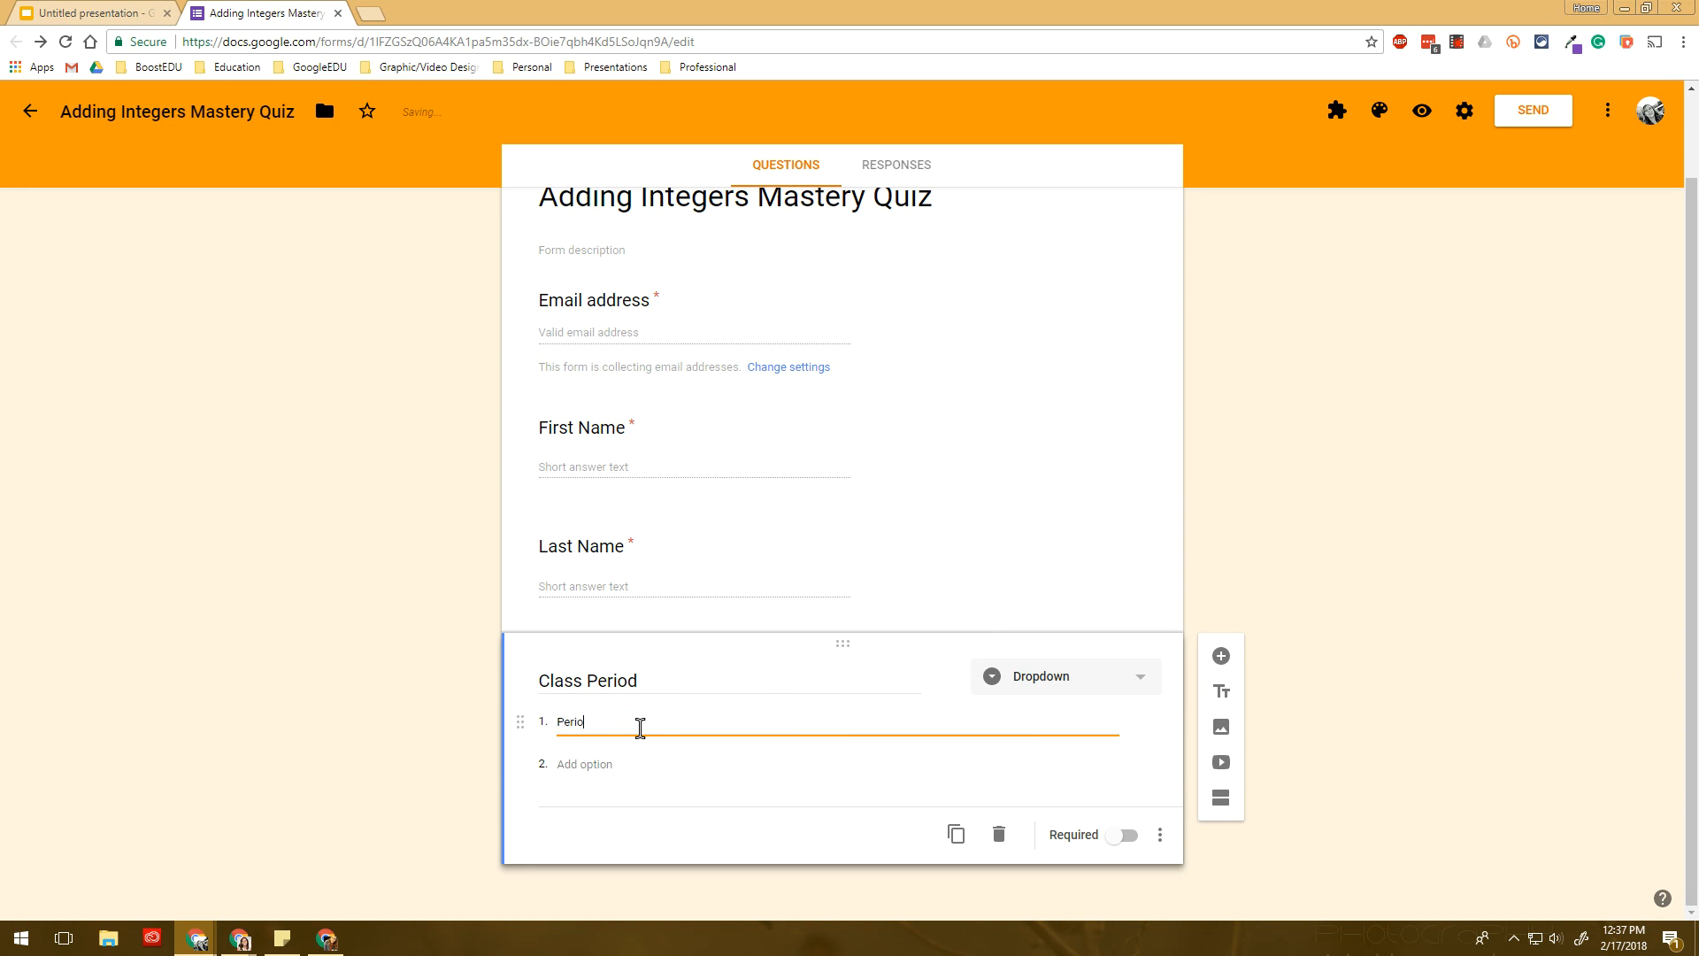
pyautogui.write('d 1')
pyautogui.press('Return')
pyautogui.write('Period 2')
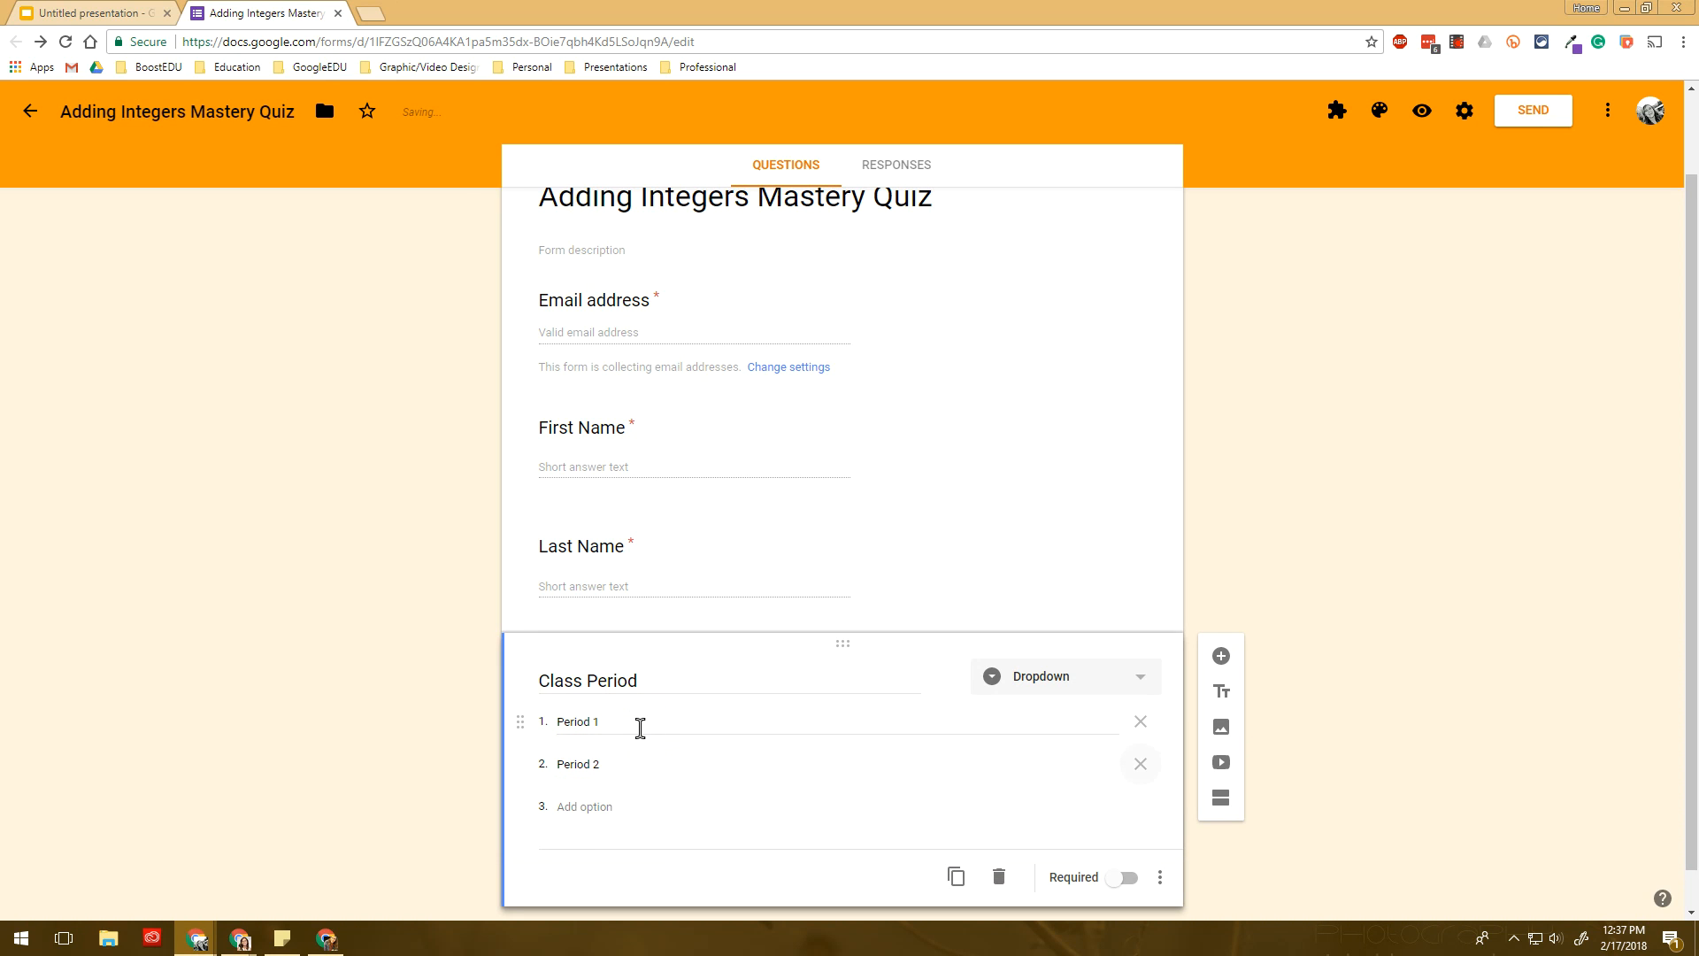
pyautogui.press('Return')
pyautogui.write('Period 3')
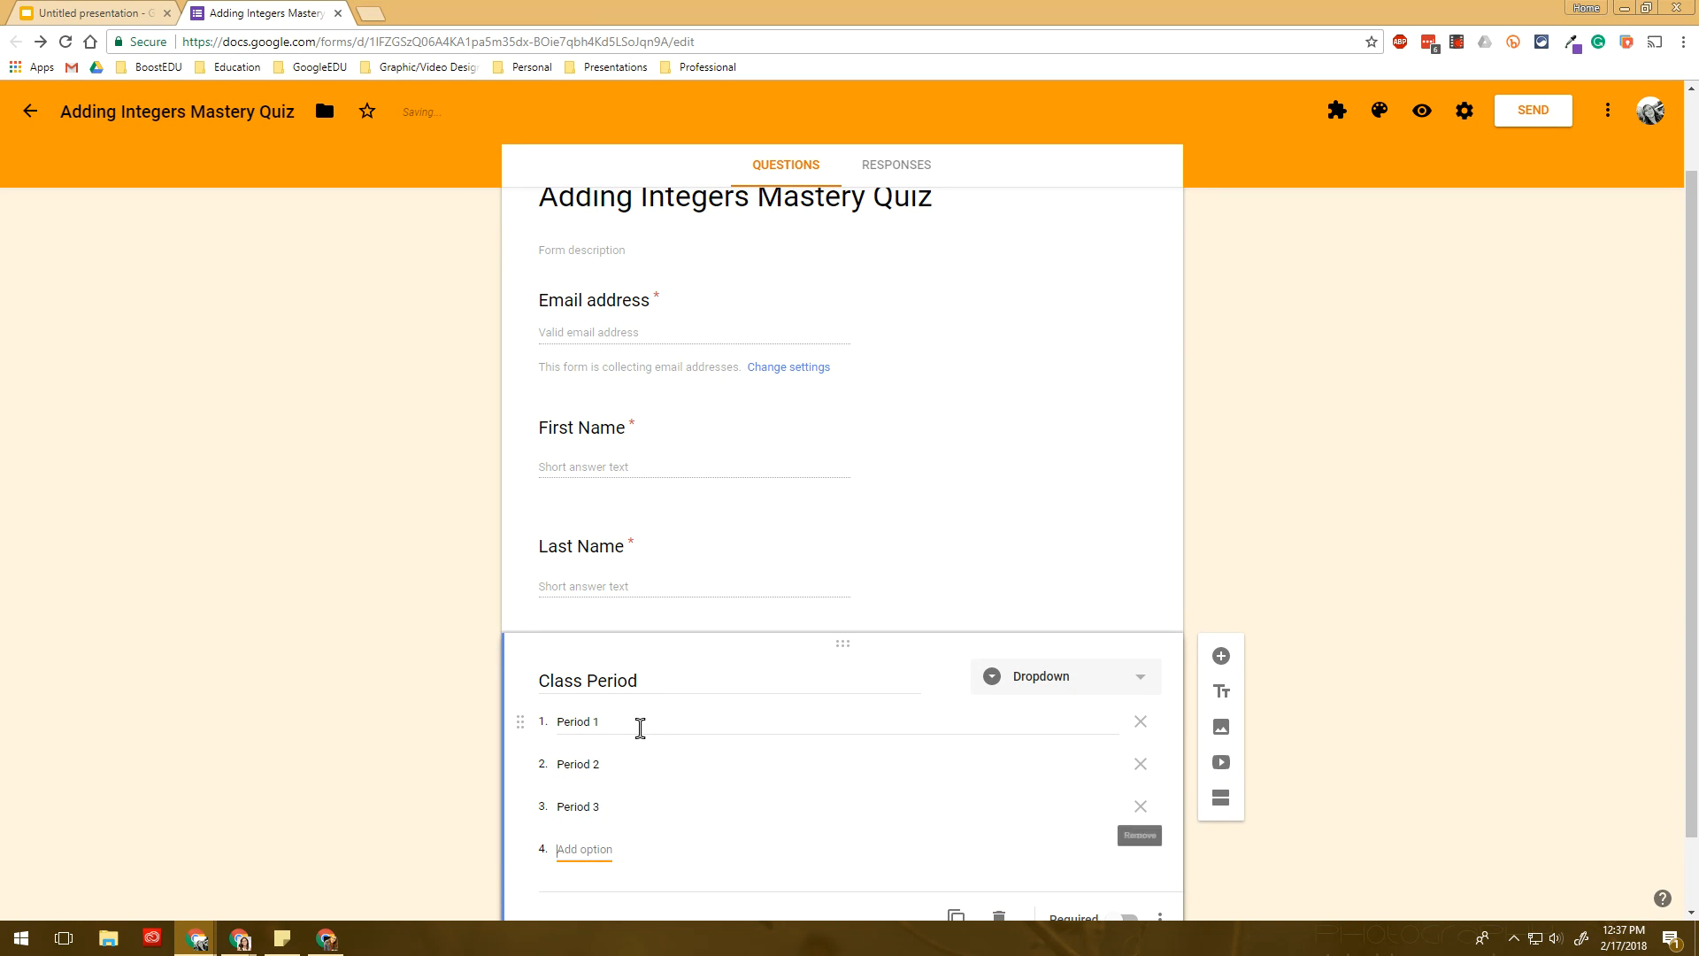
pyautogui.press('Return')
pyautogui.write('Period')
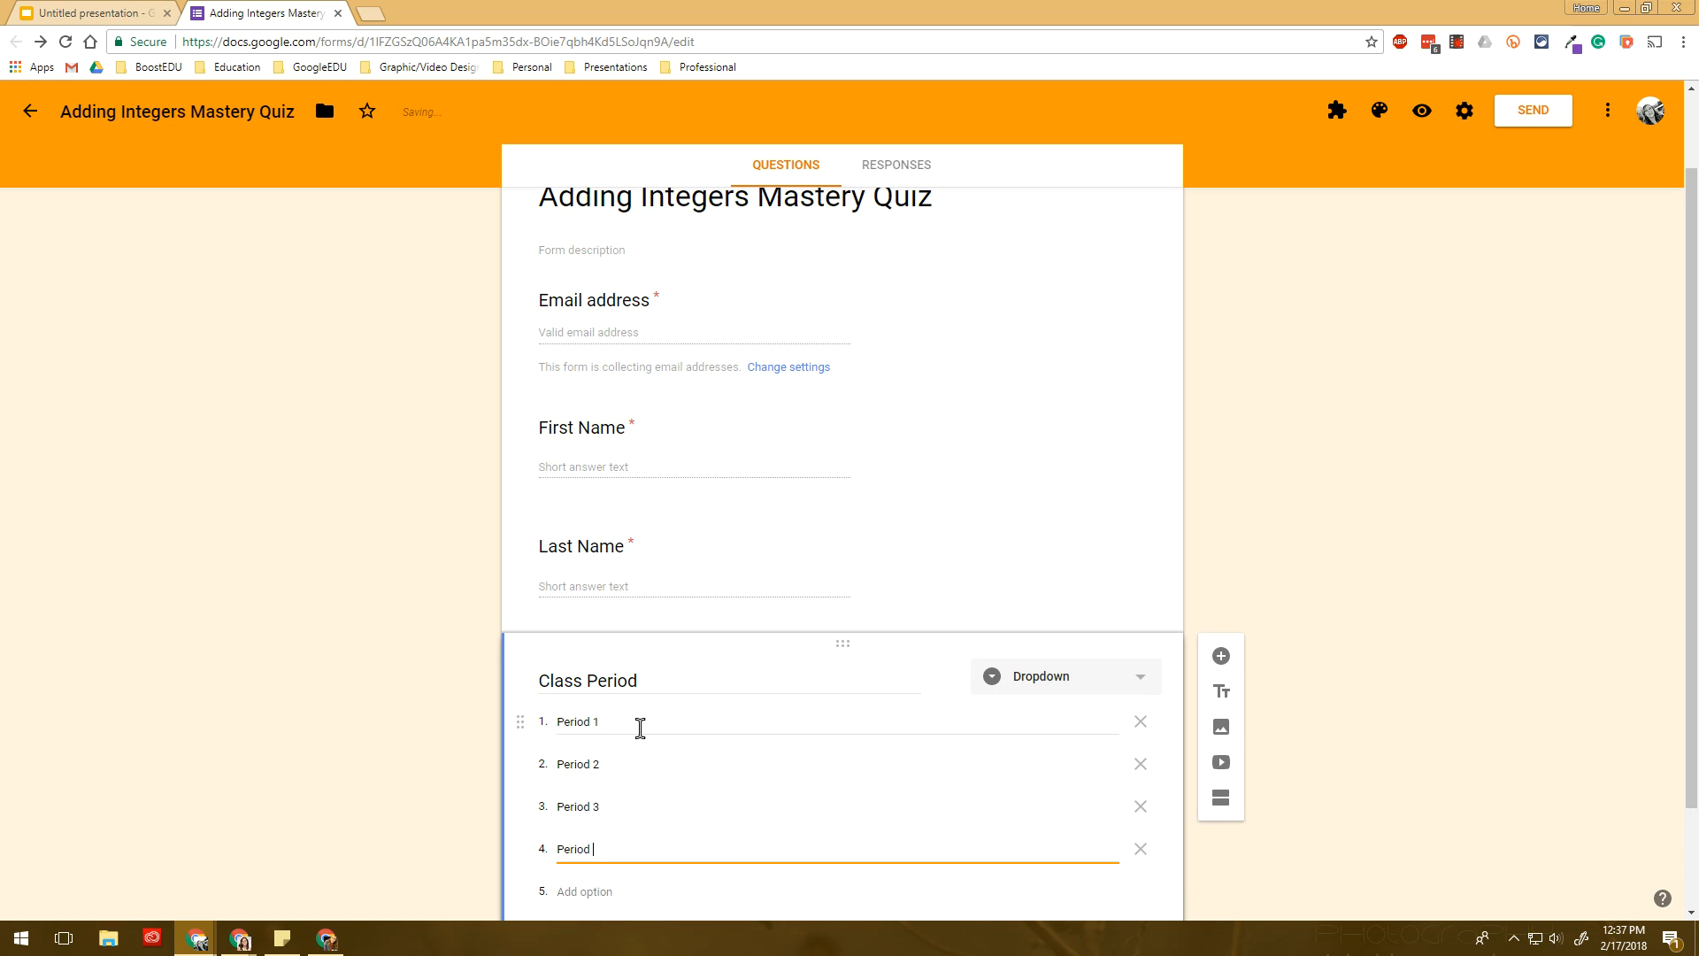
pyautogui.write(' 4')
pyautogui.press('Return')
pyautogui.write('Per')
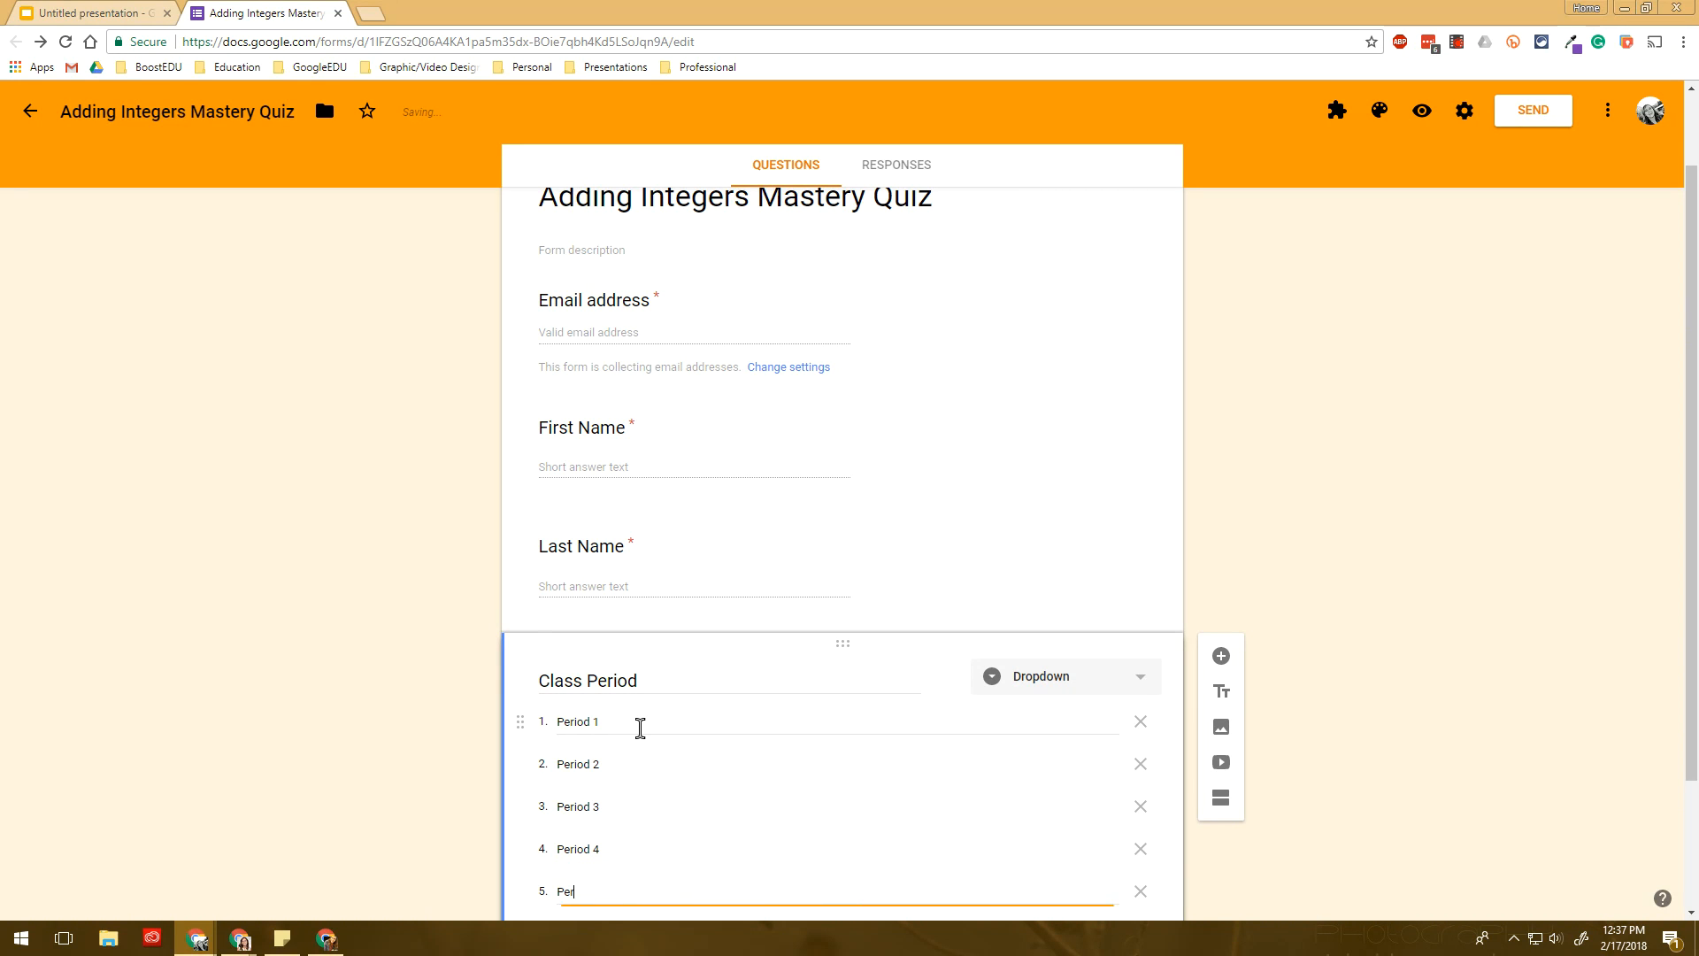
pyautogui.write('iod 5')
pyautogui.press('Return')
pyautogui.write('P')
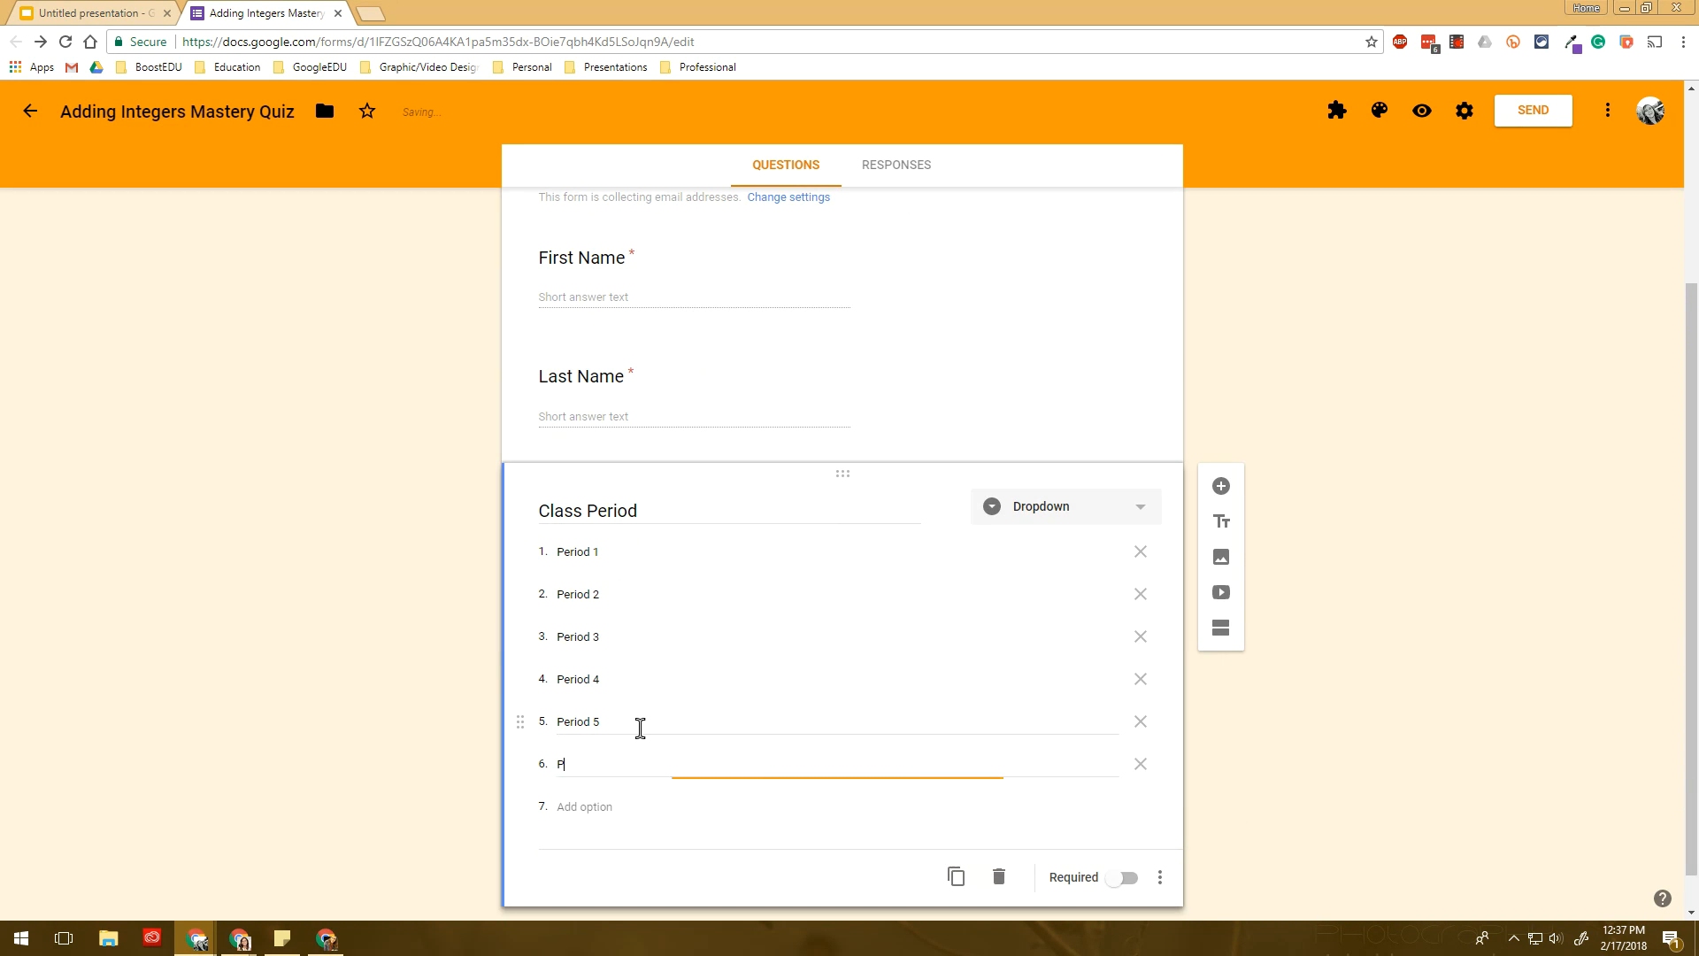
pyautogui.write('eriod 6')
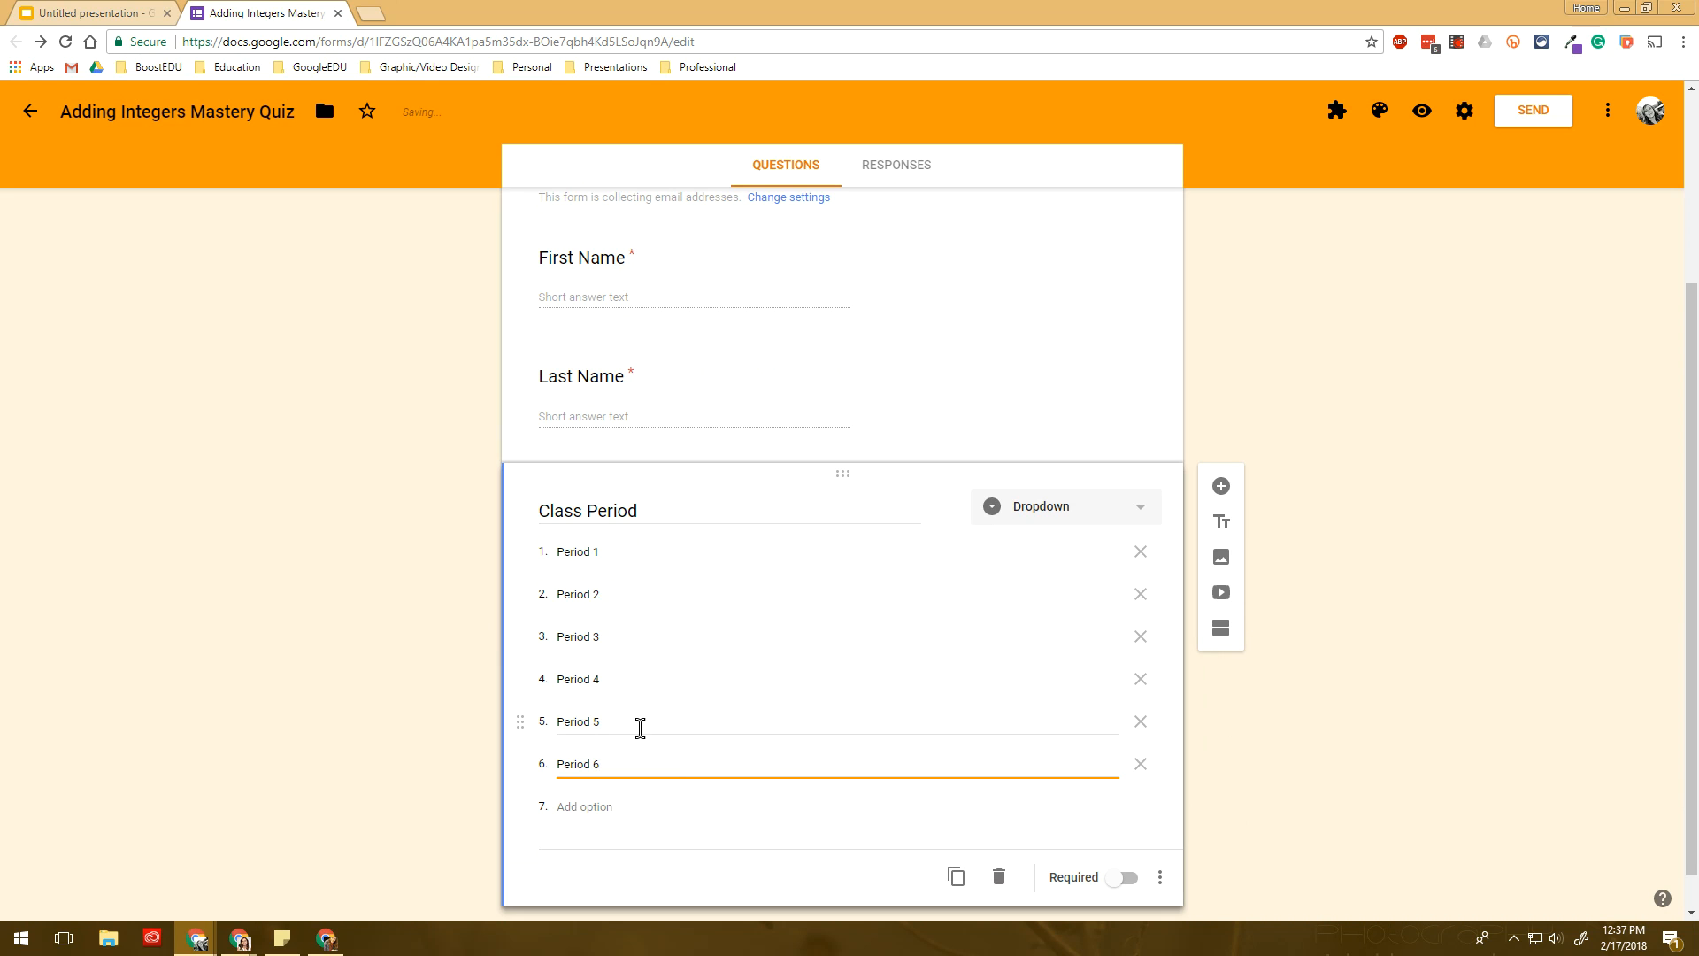
# - Correct the first option back to 'Period 1' and make Class Period required
pyautogui.click(663, 555)
pyautogui.press('BackSpace')
pyautogui.write('One')
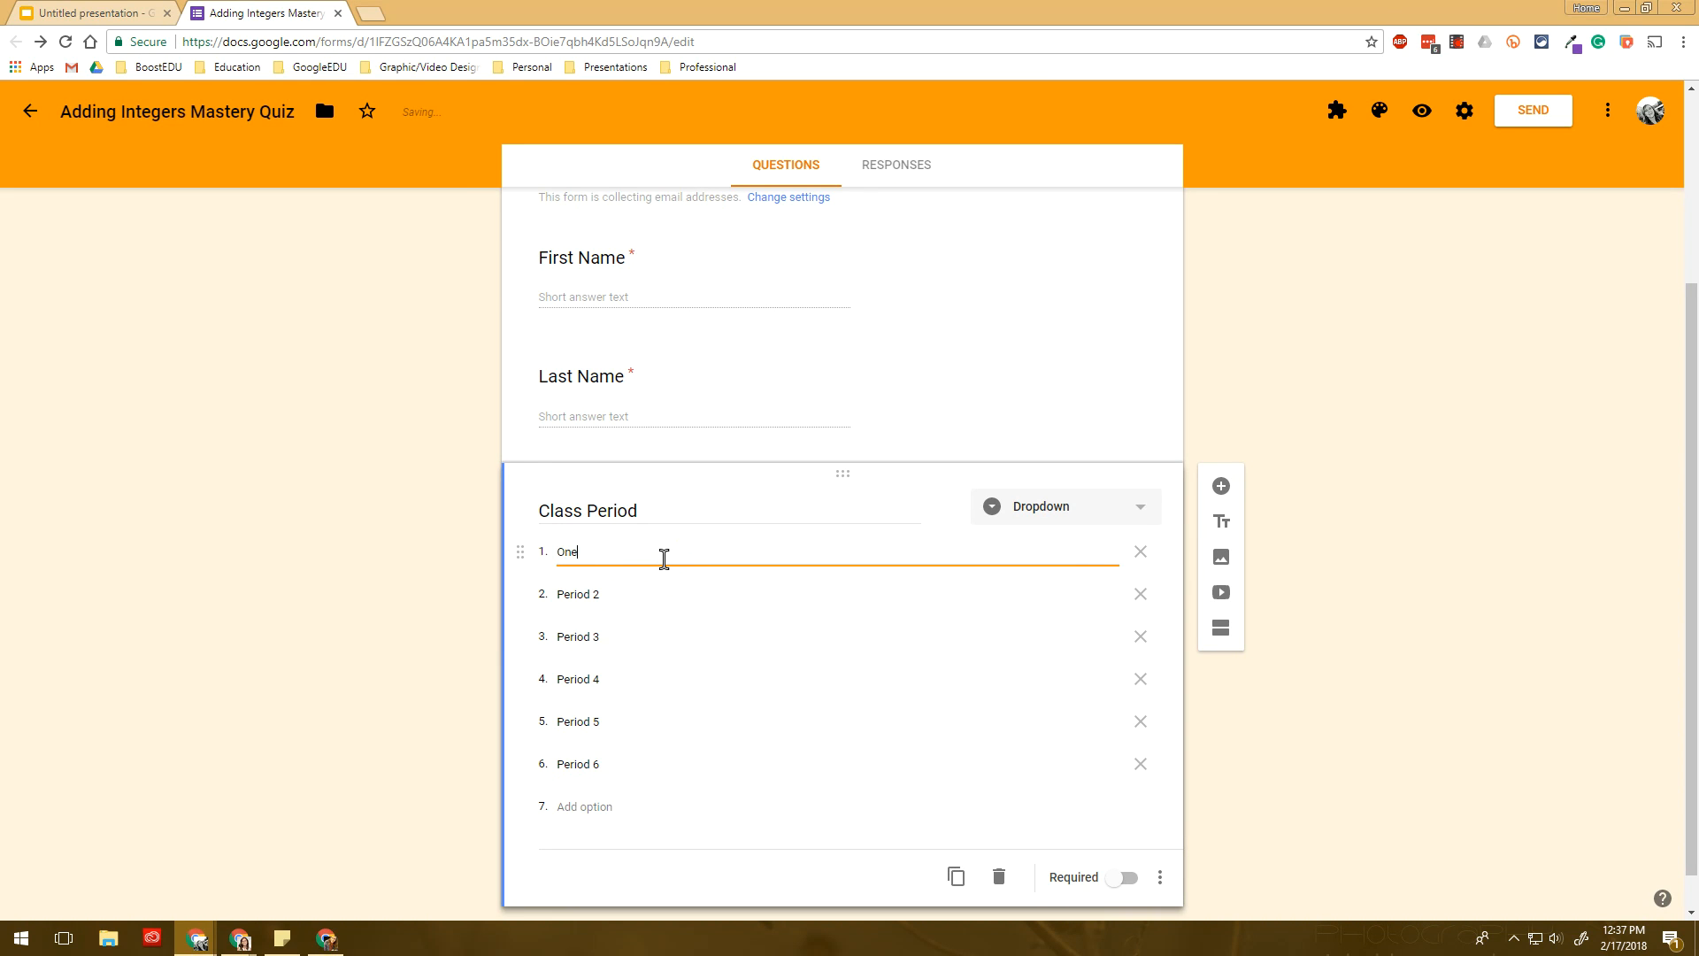
pyautogui.press('BackSpace')
pyautogui.press('BackSpace')
pyautogui.write('Period 1')
pyautogui.click(1126, 879)
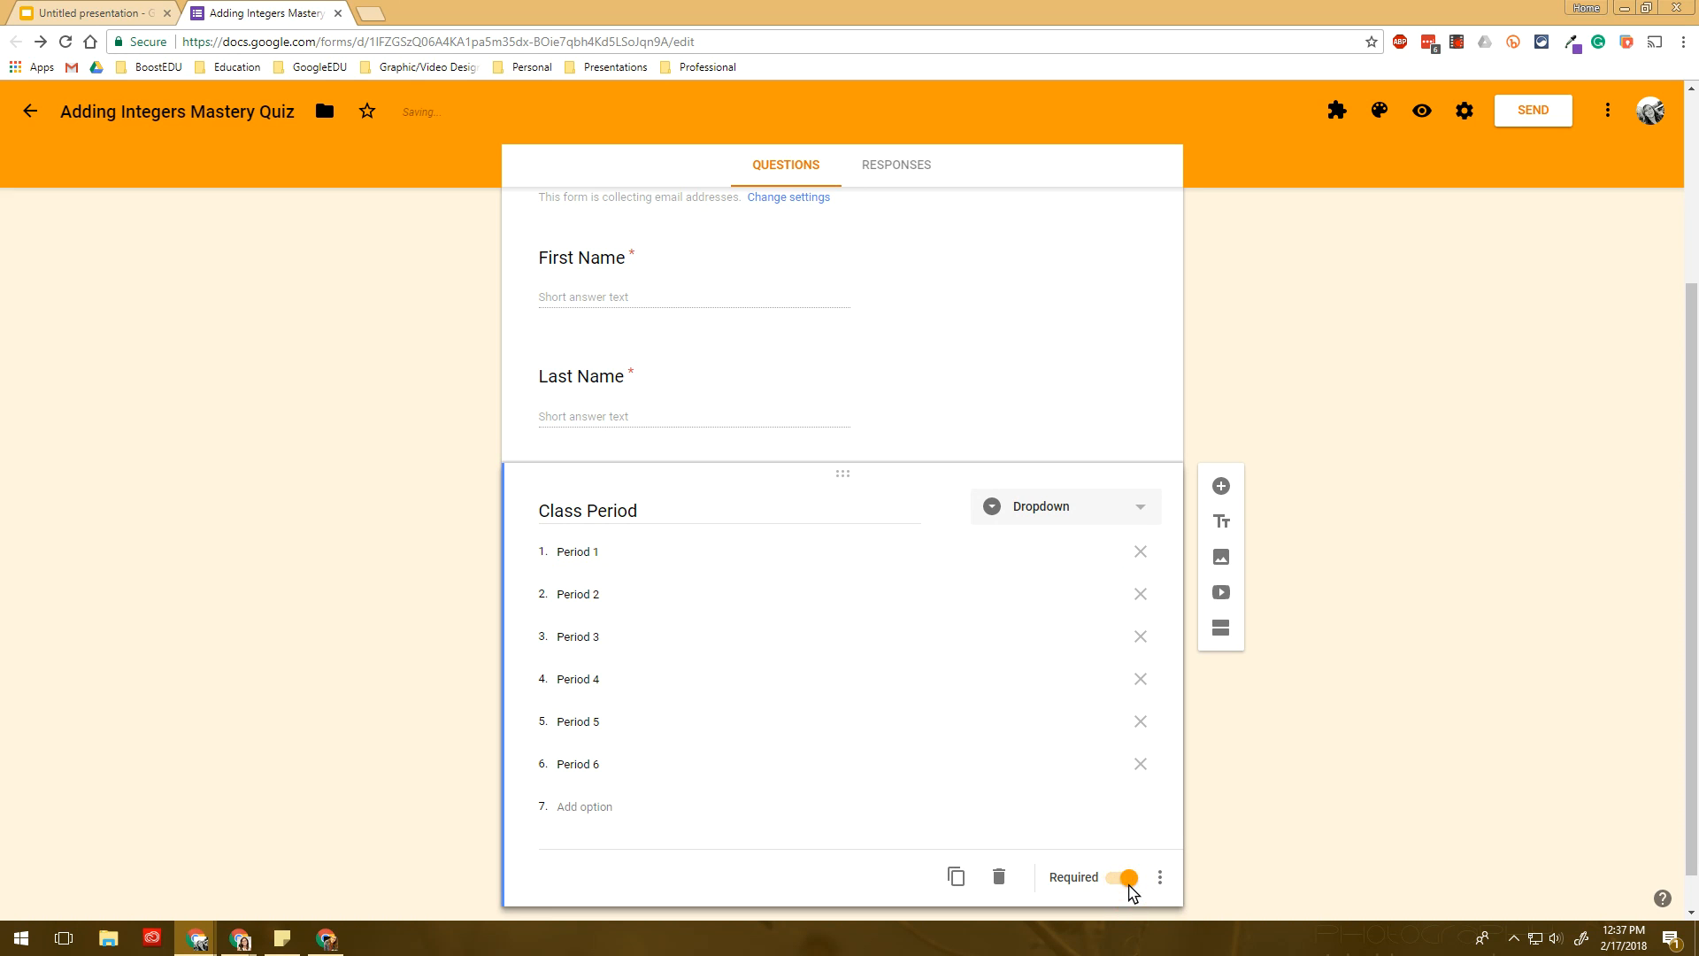
pyautogui.scroll(3, 941, 786)
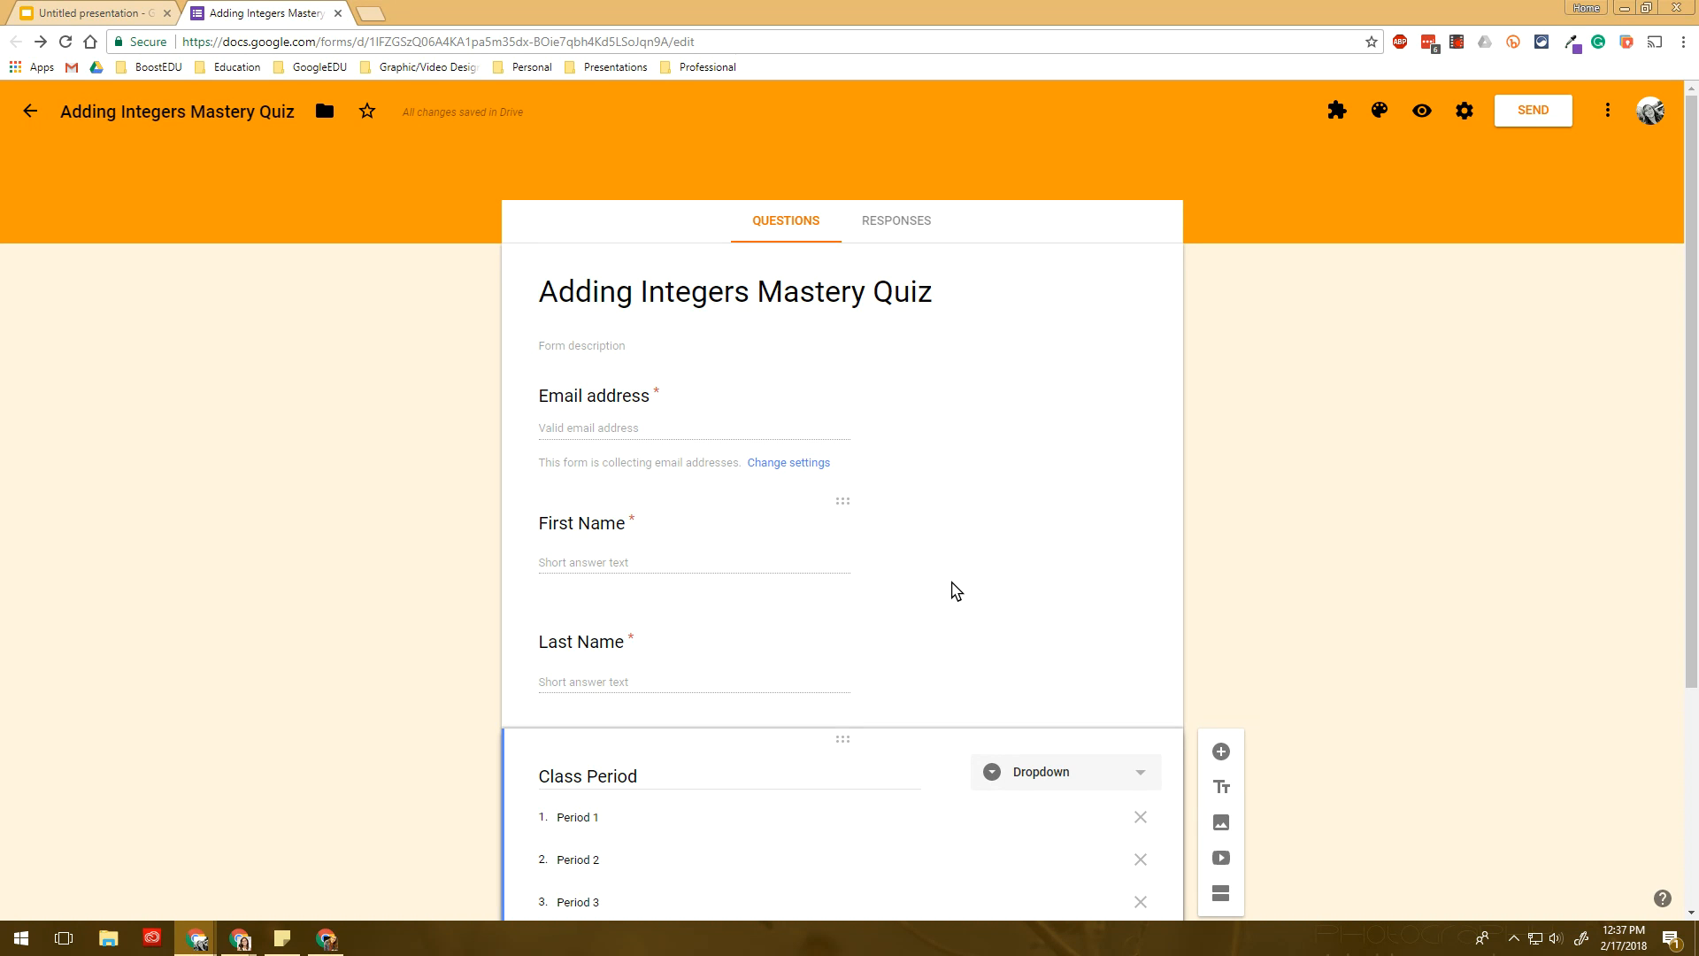
pyautogui.scroll(-3, 956, 590)
pyautogui.scroll(3, 956, 590)
pyautogui.scroll(-2, 954, 588)
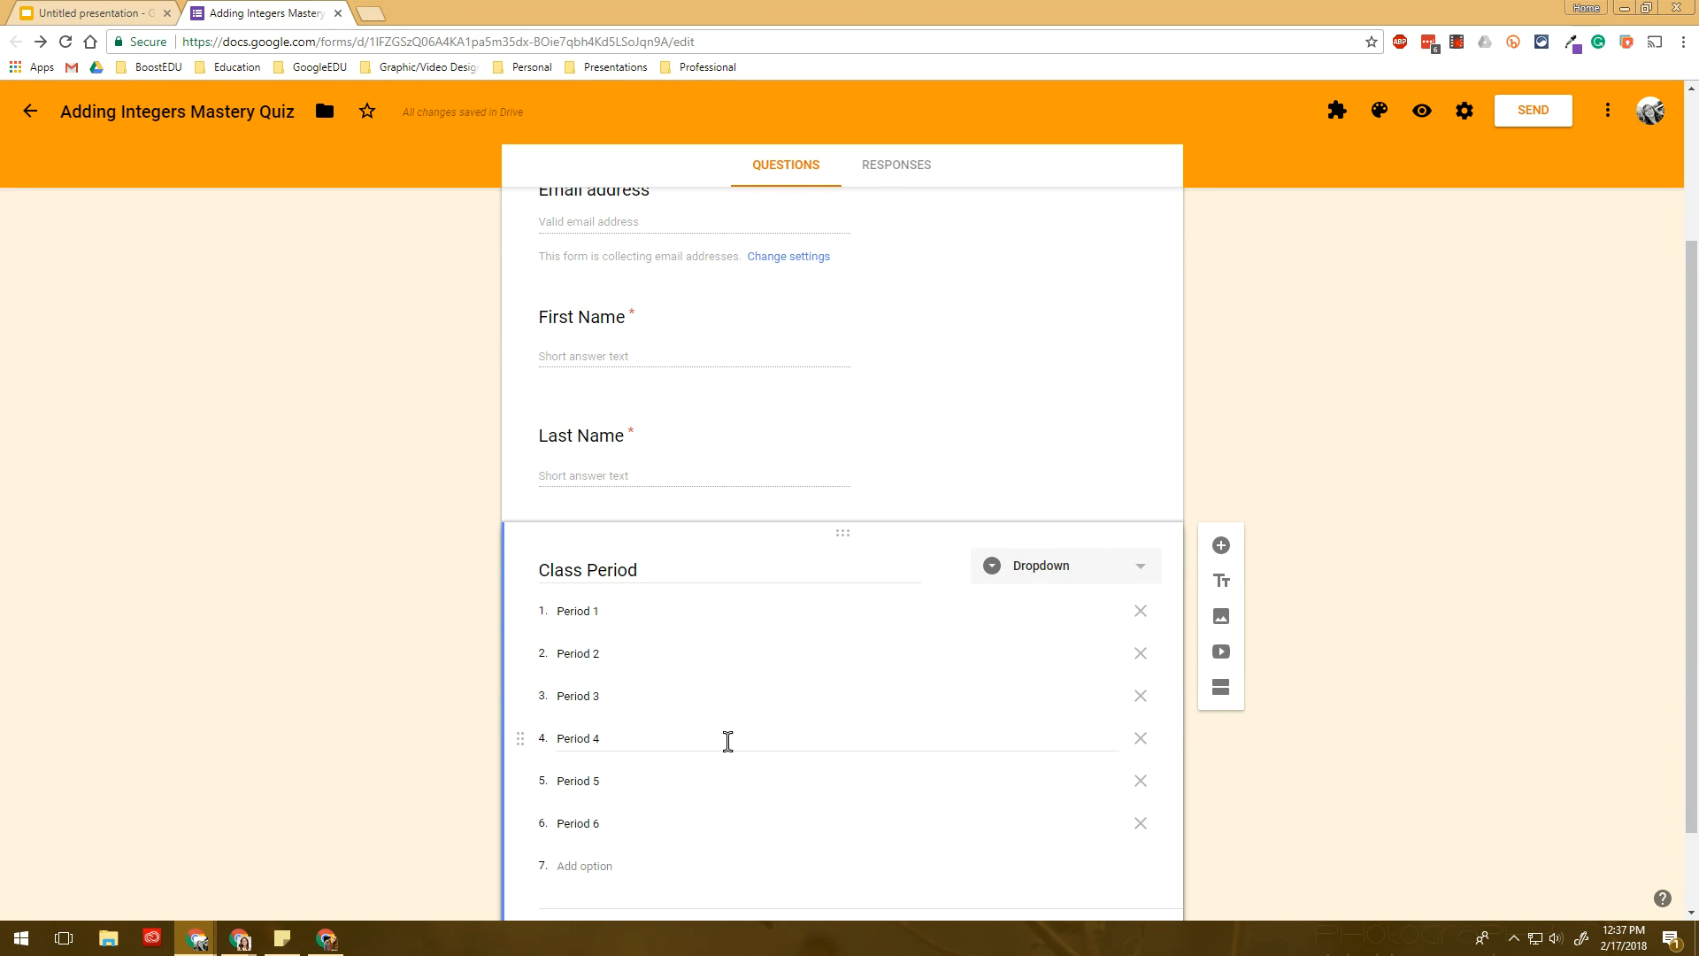
pyautogui.click(728, 708)
pyautogui.scroll(-1, 725, 712)
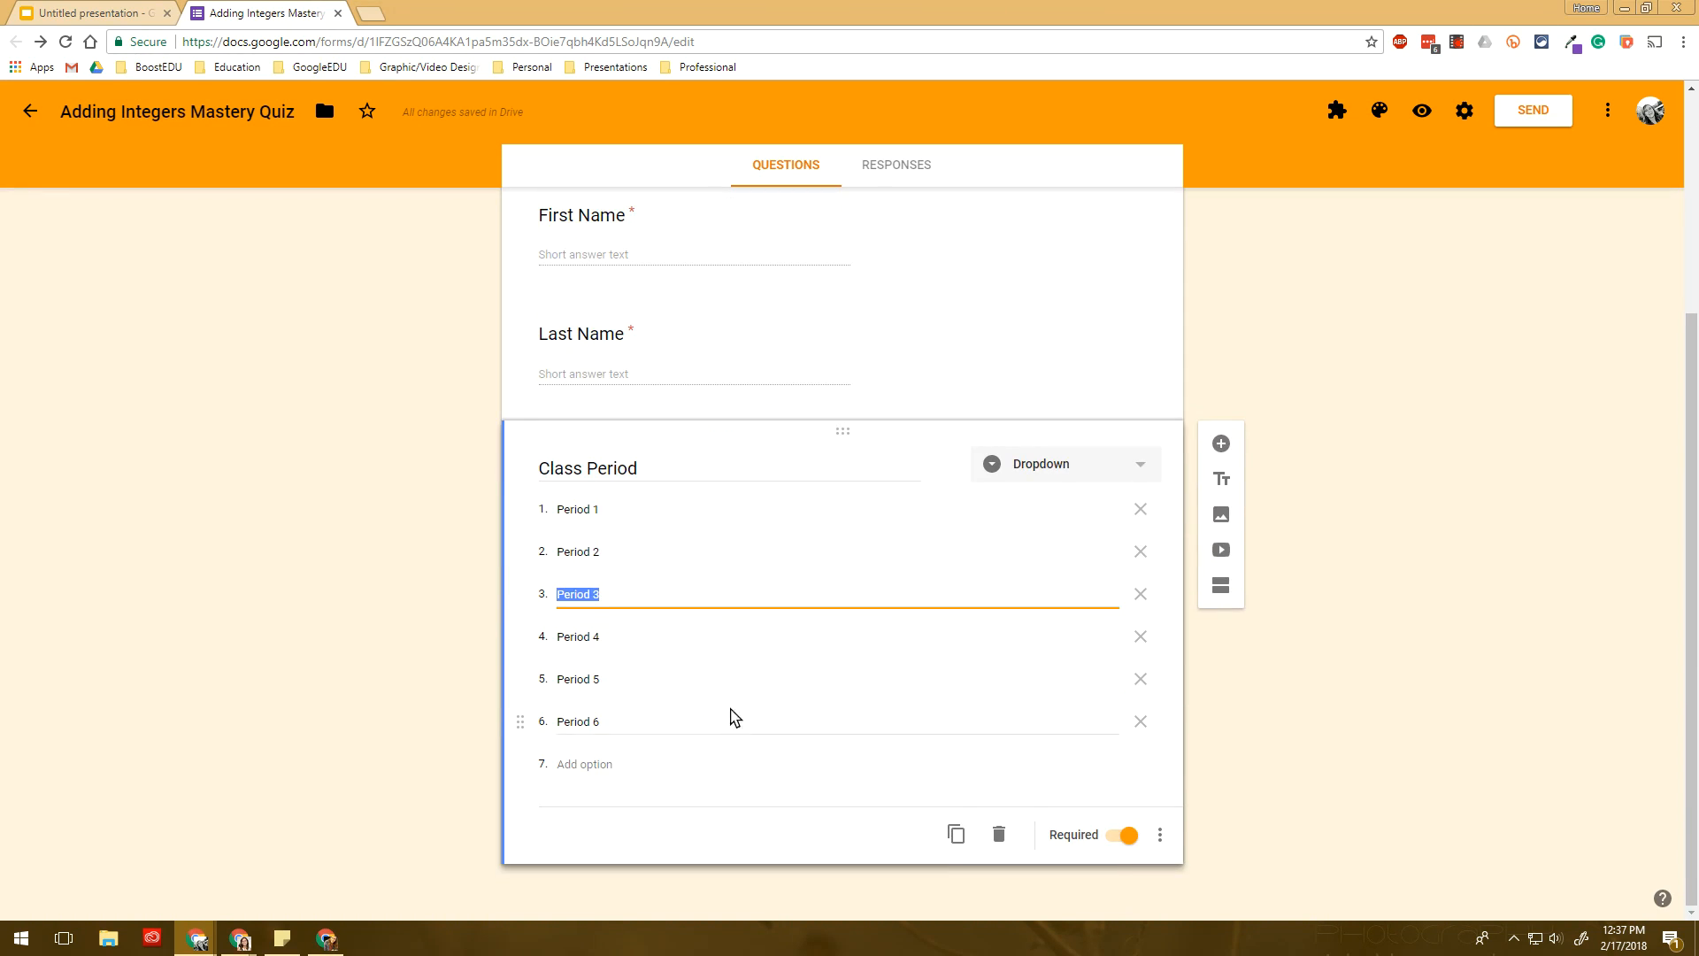
pyautogui.scroll(2, 943, 687)
pyautogui.scroll(-3, 1038, 612)
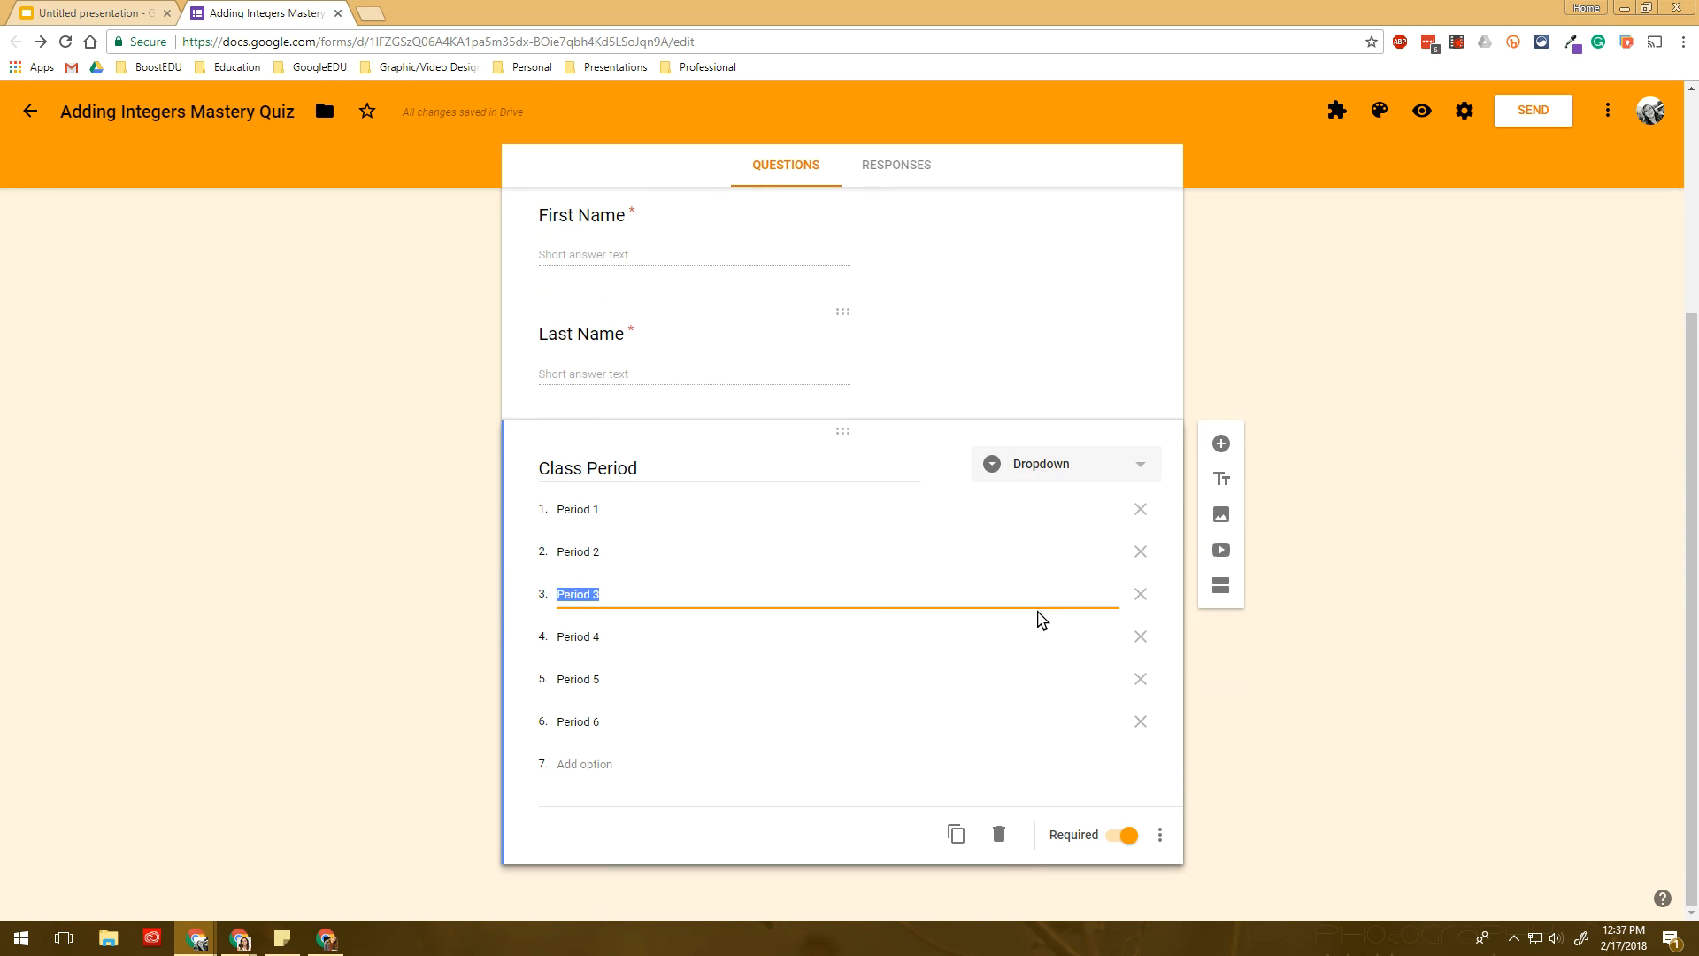
pyautogui.click(1221, 586)
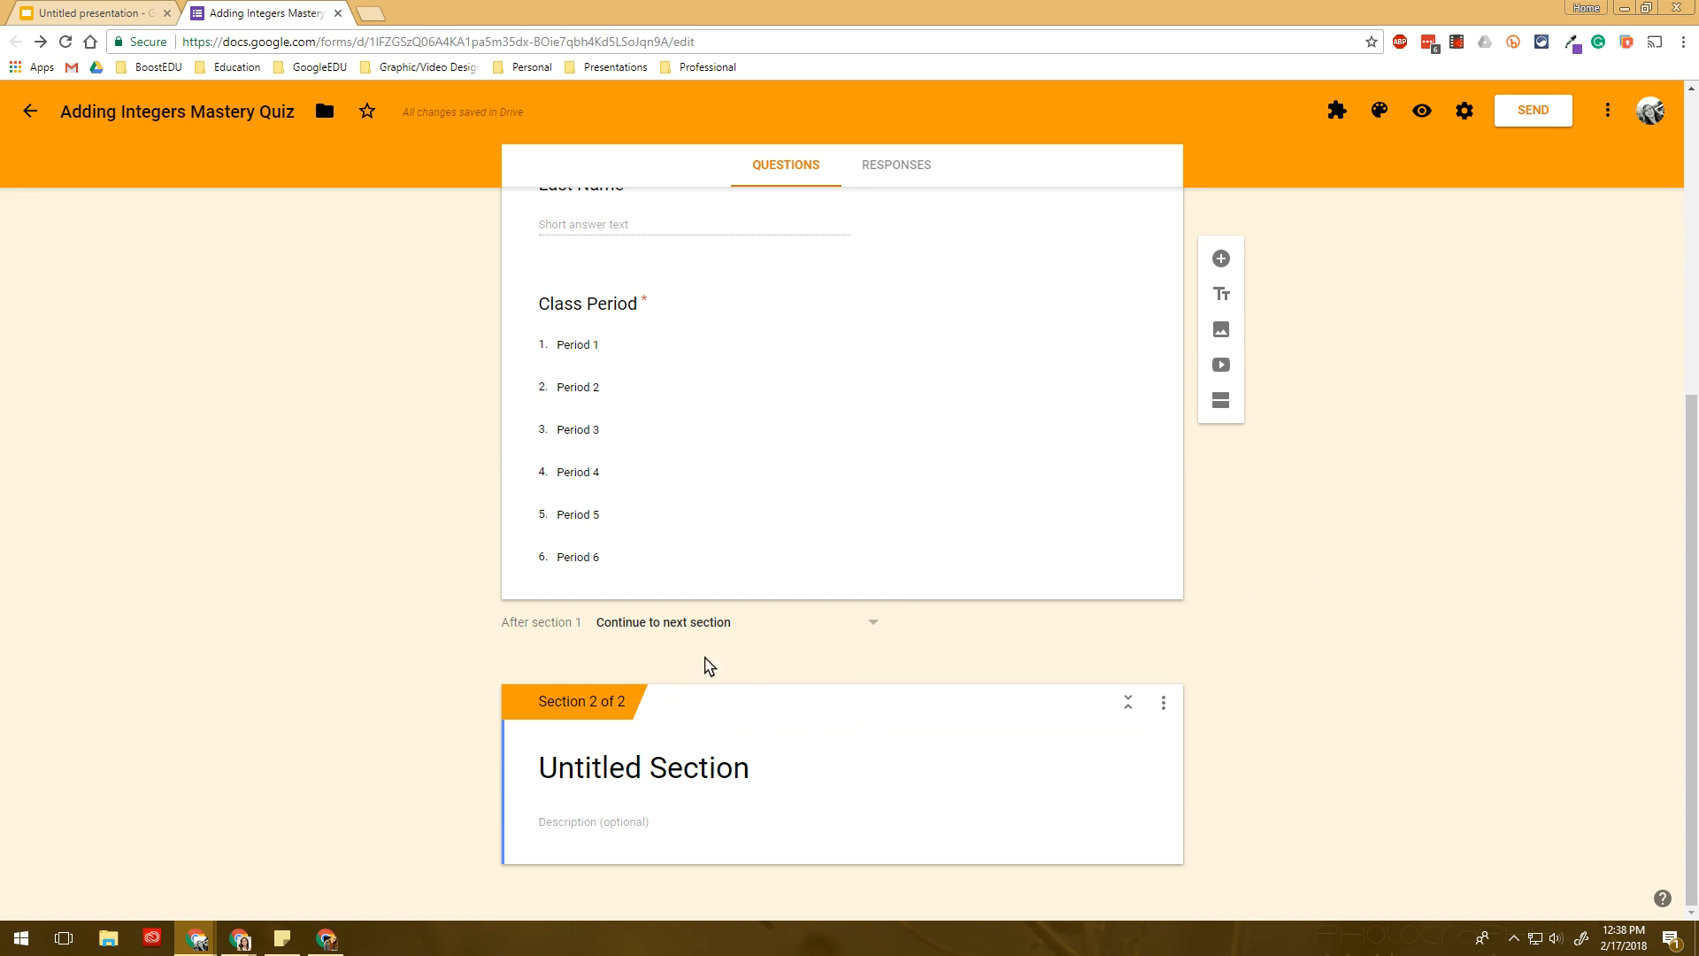
pyautogui.click(666, 772)
pyautogui.write('Master')
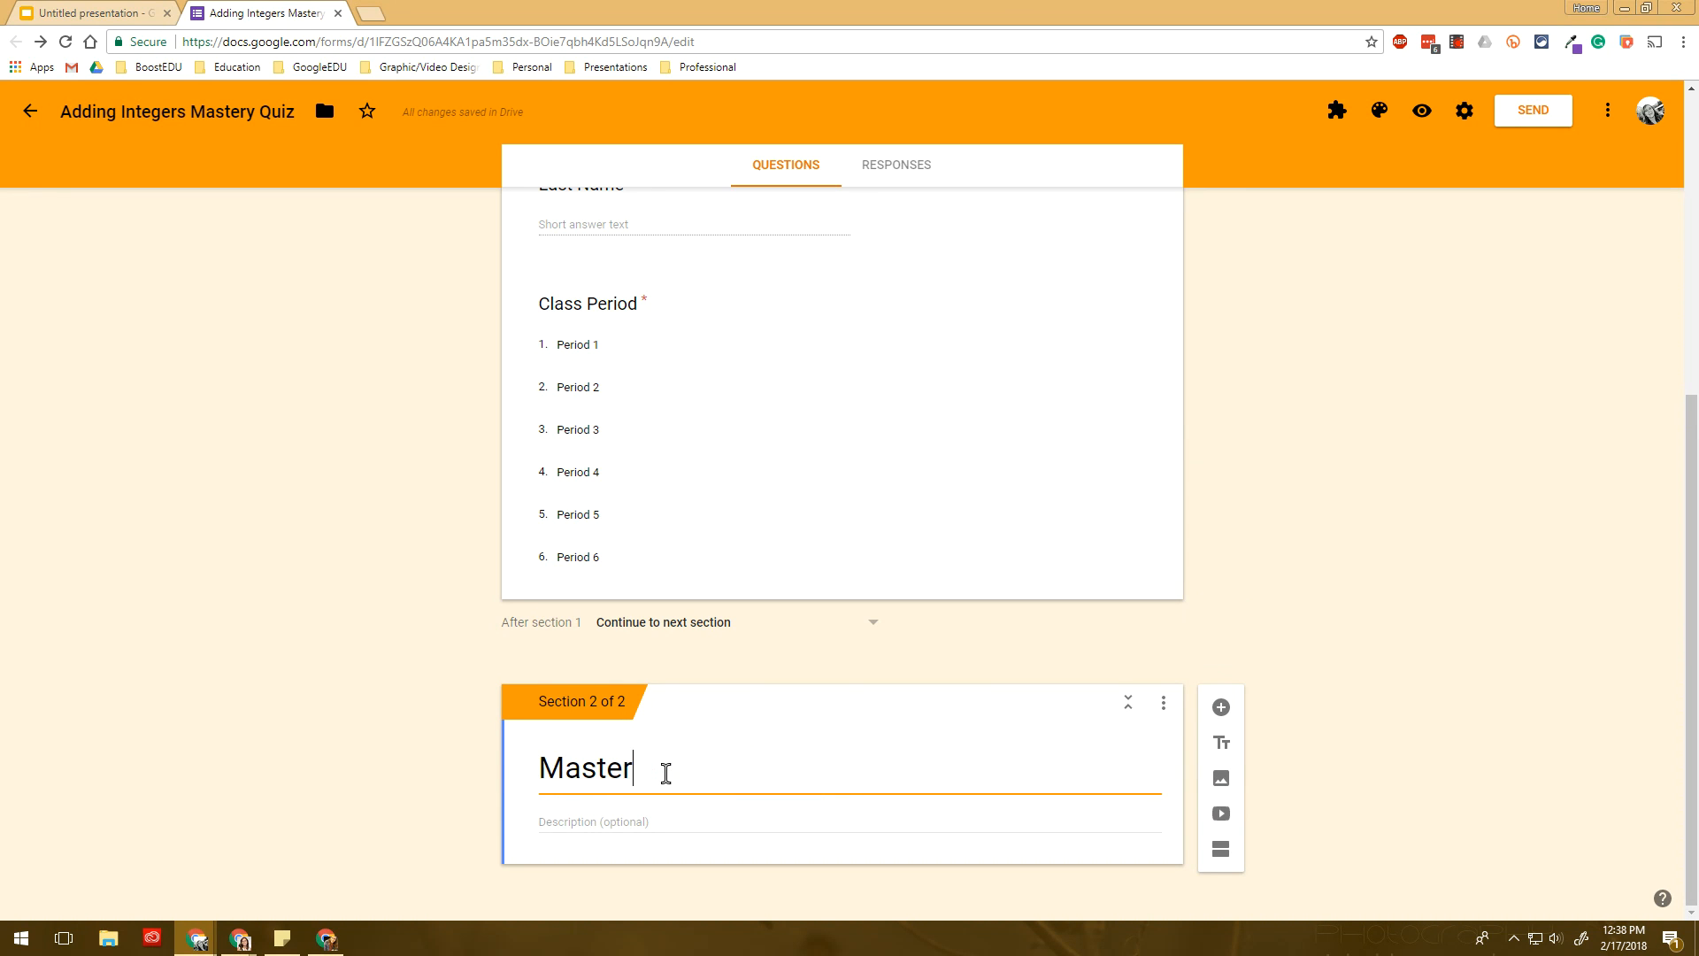
pyautogui.write('y Quiz')
pyautogui.scroll(6, 619, 186)
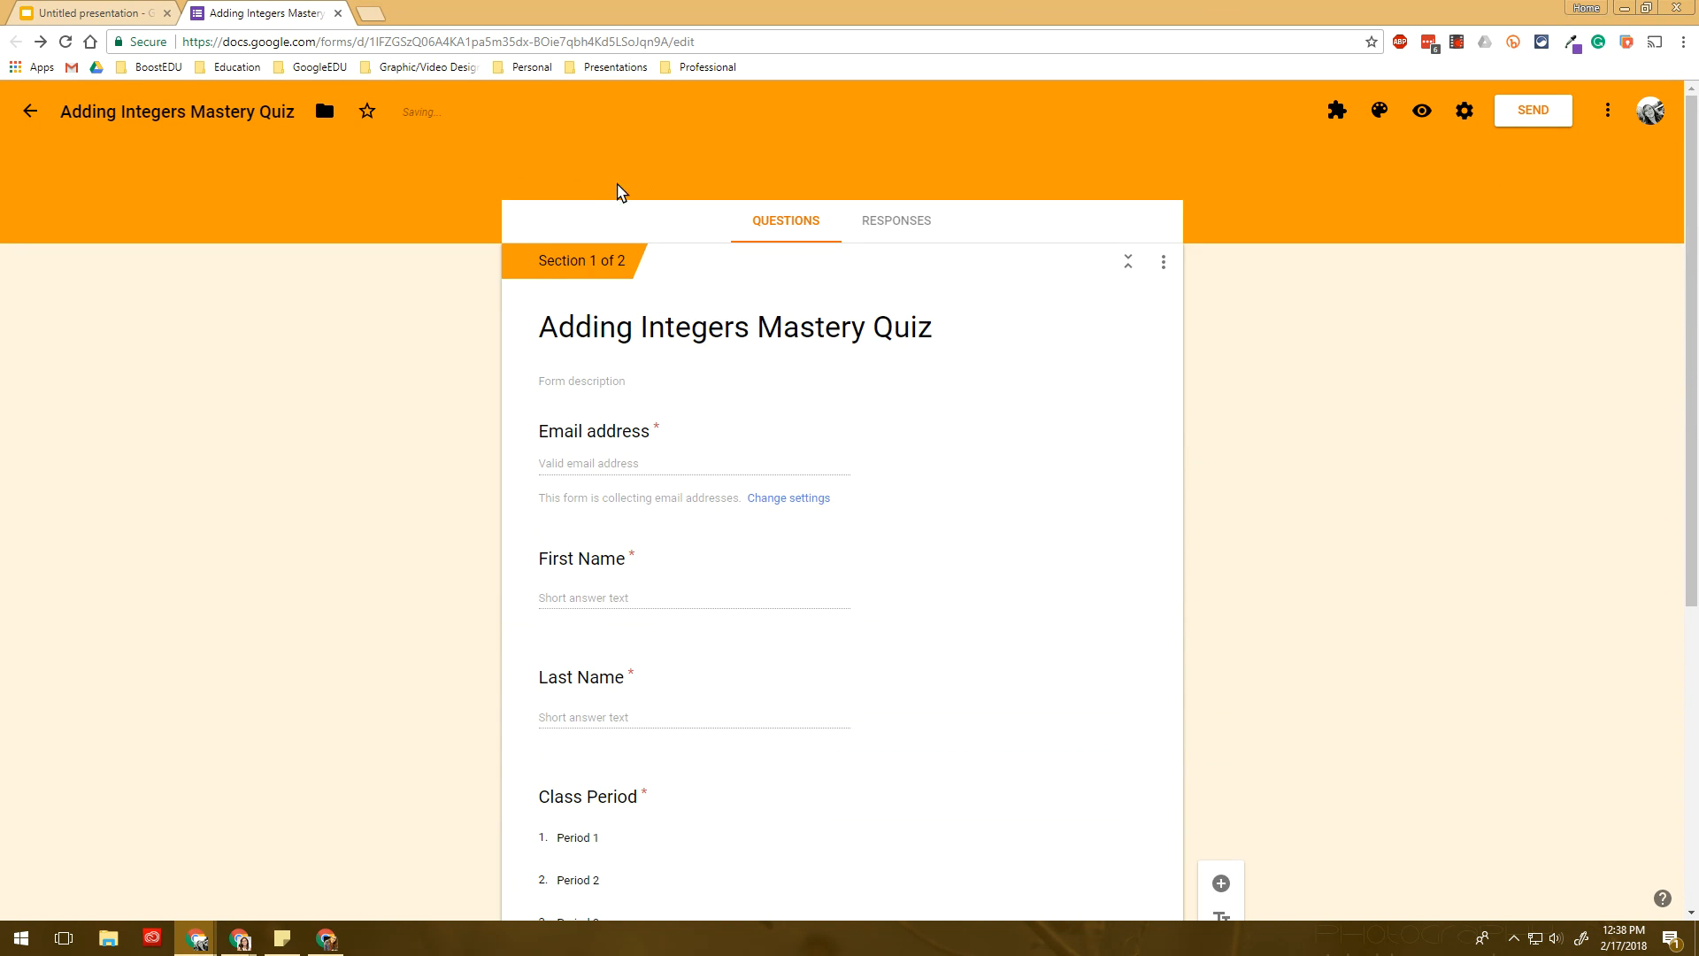
pyautogui.scroll(-5, 823, 561)
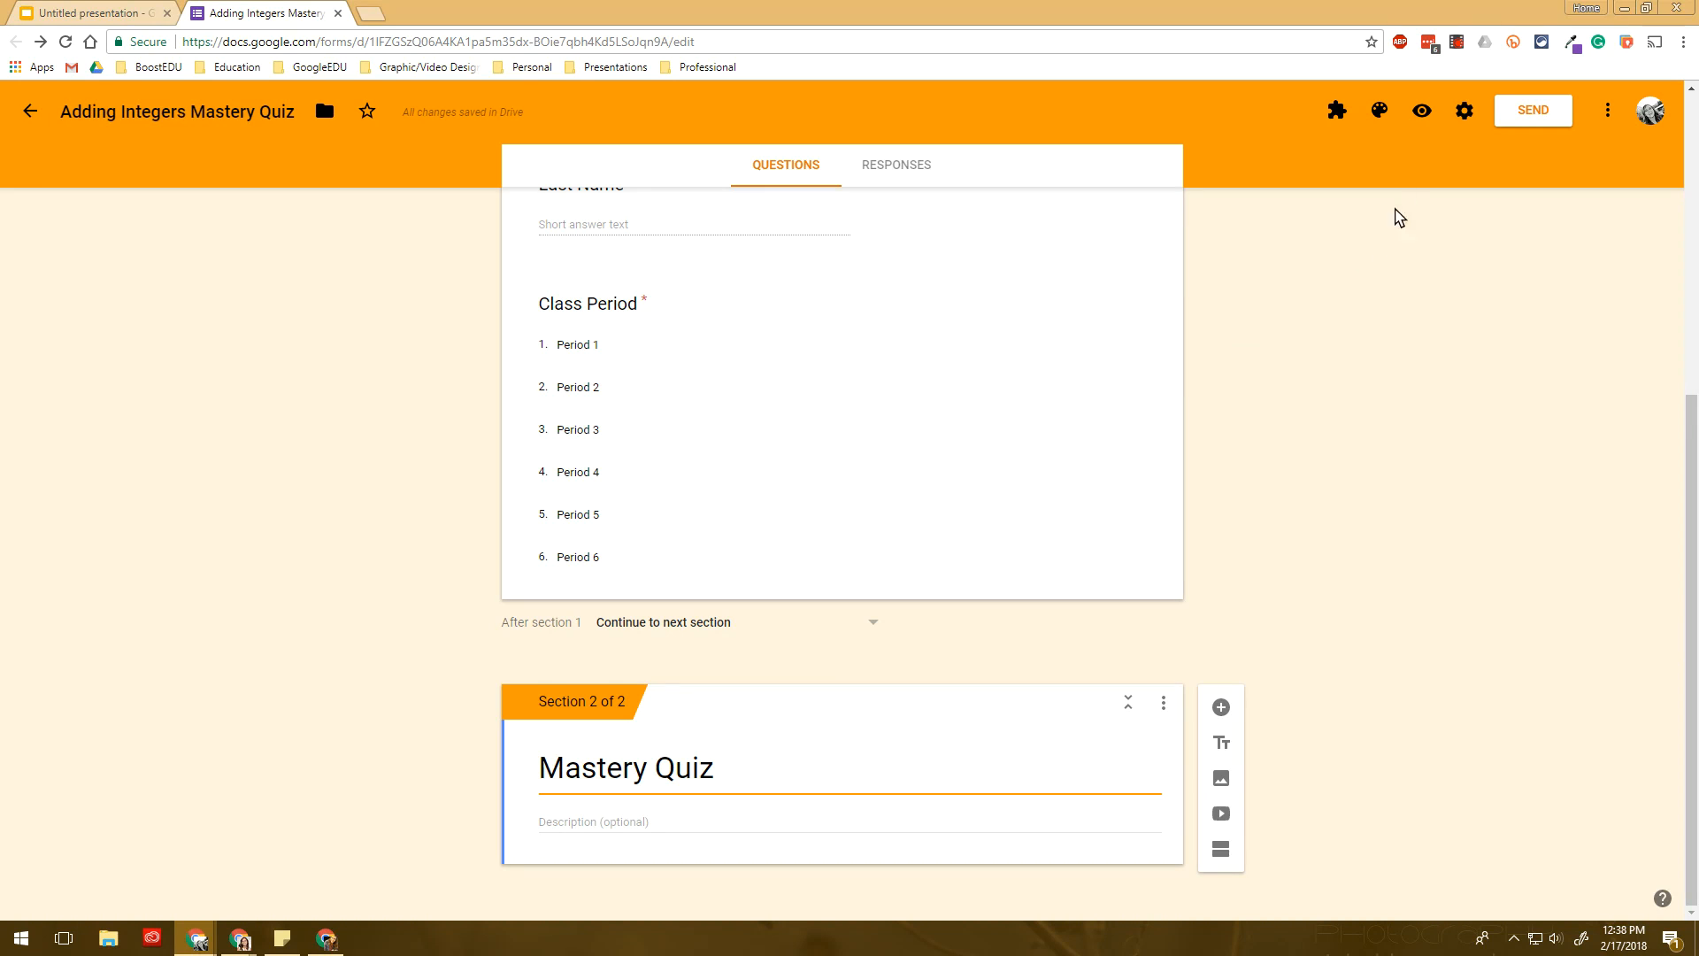
pyautogui.click(1422, 113)
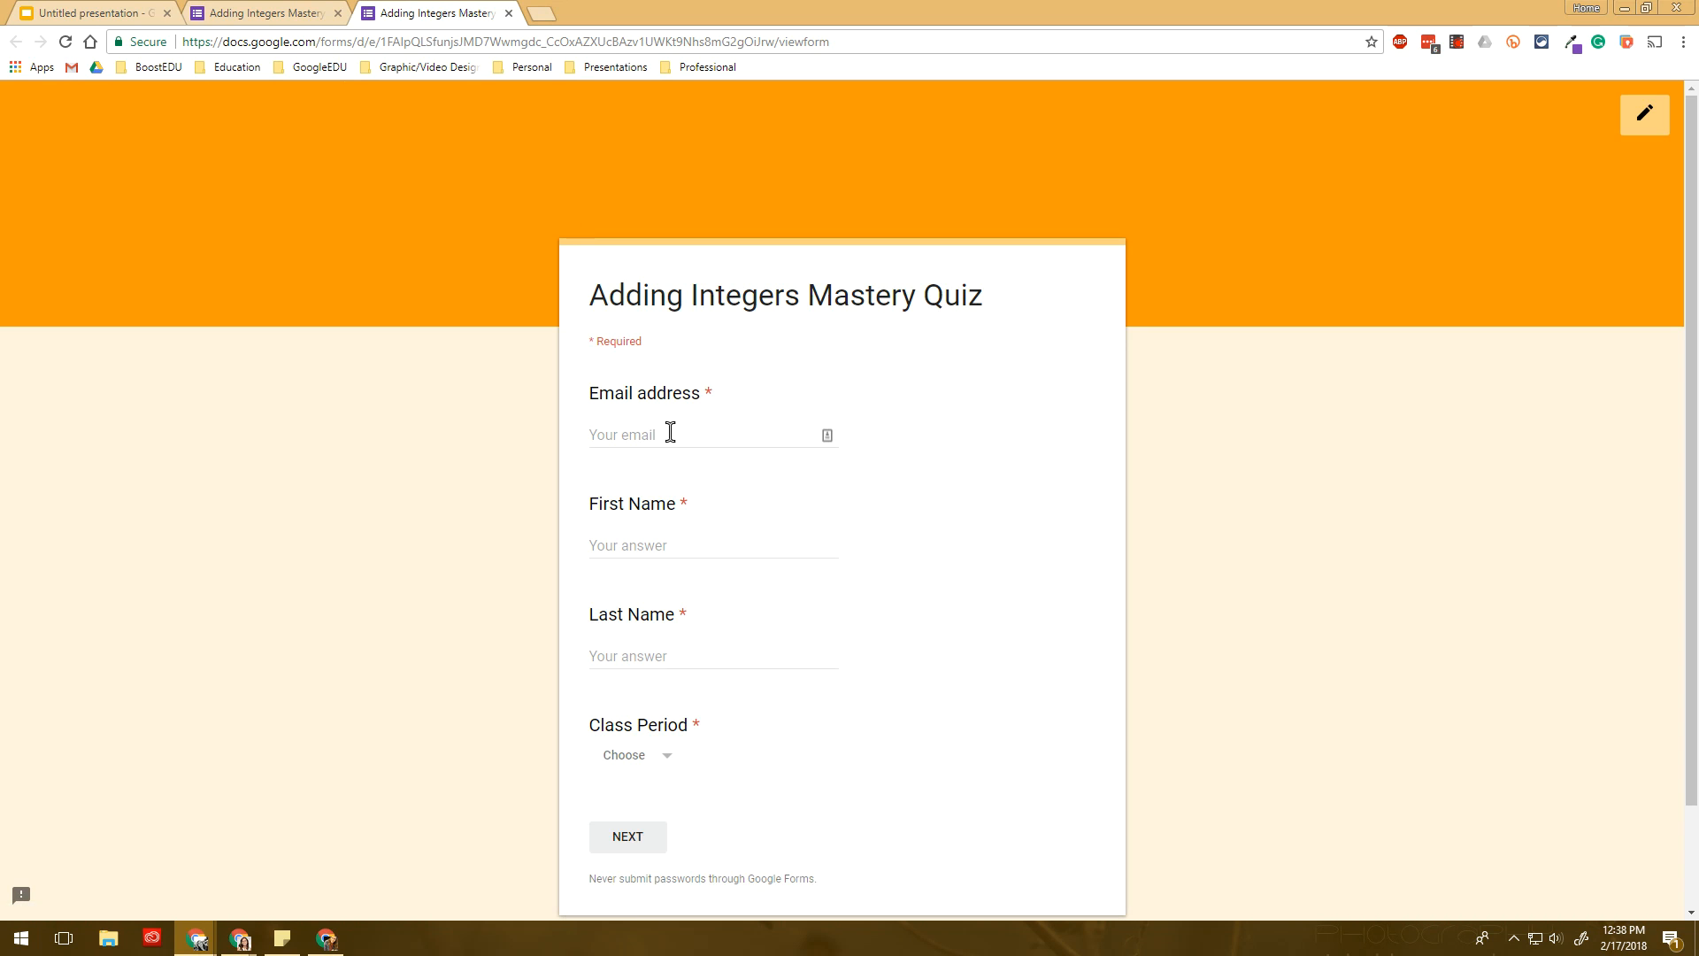
pyautogui.click(680, 433)
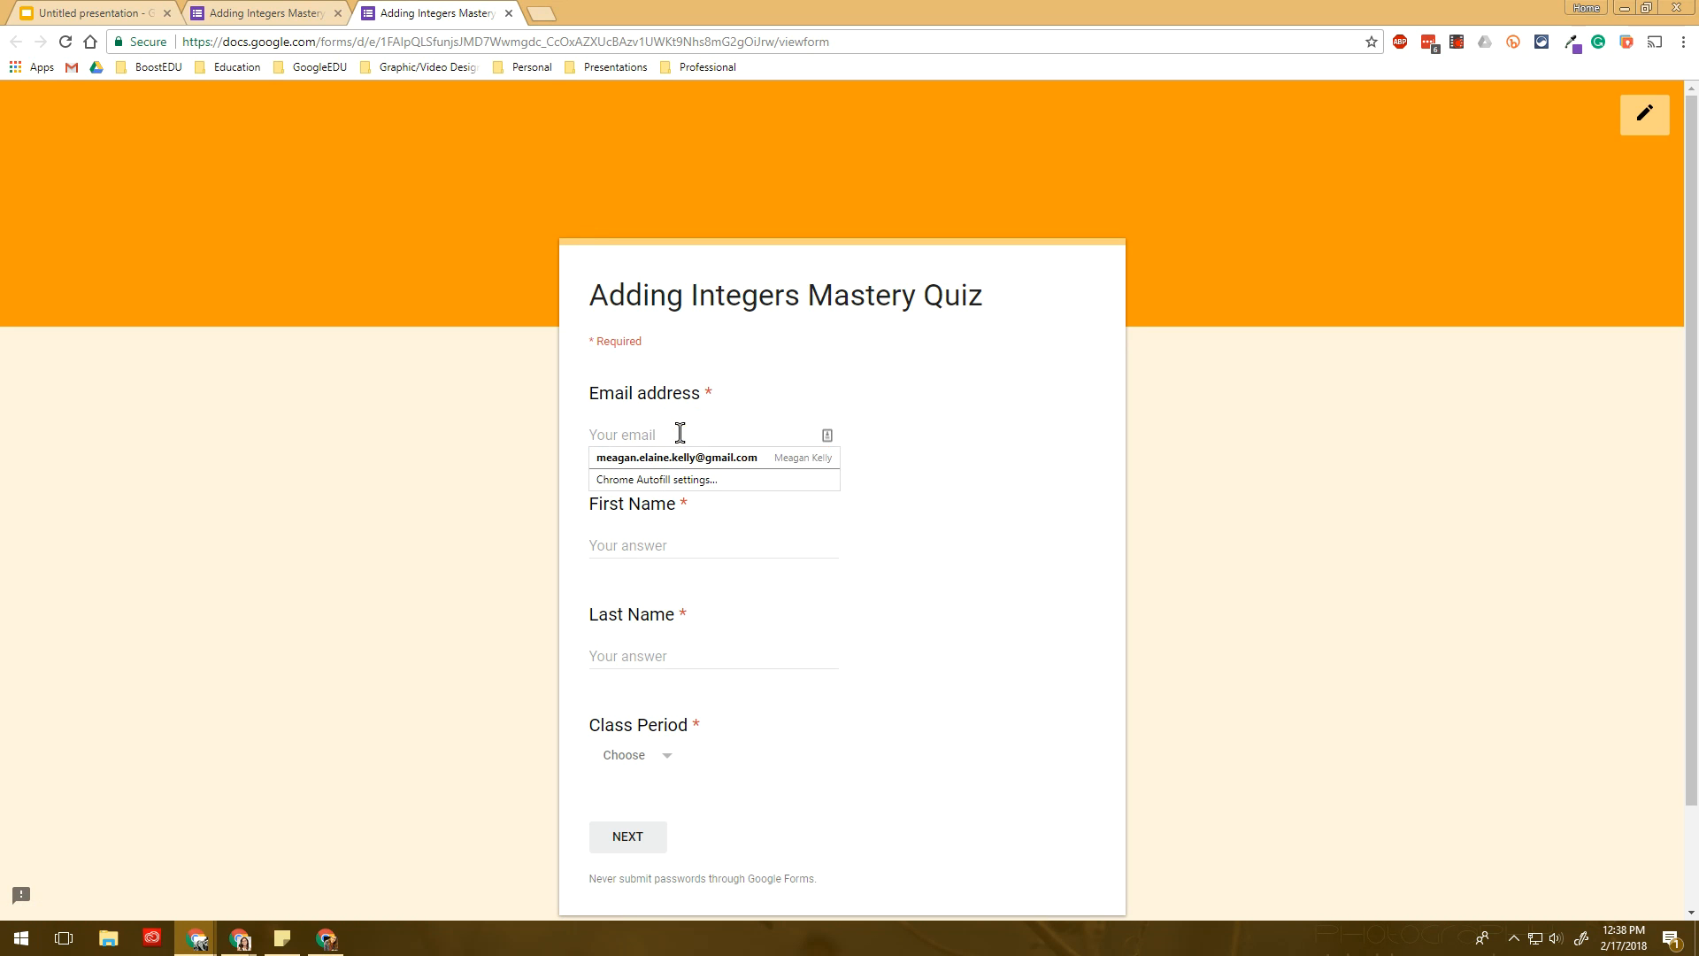
pyautogui.click(690, 459)
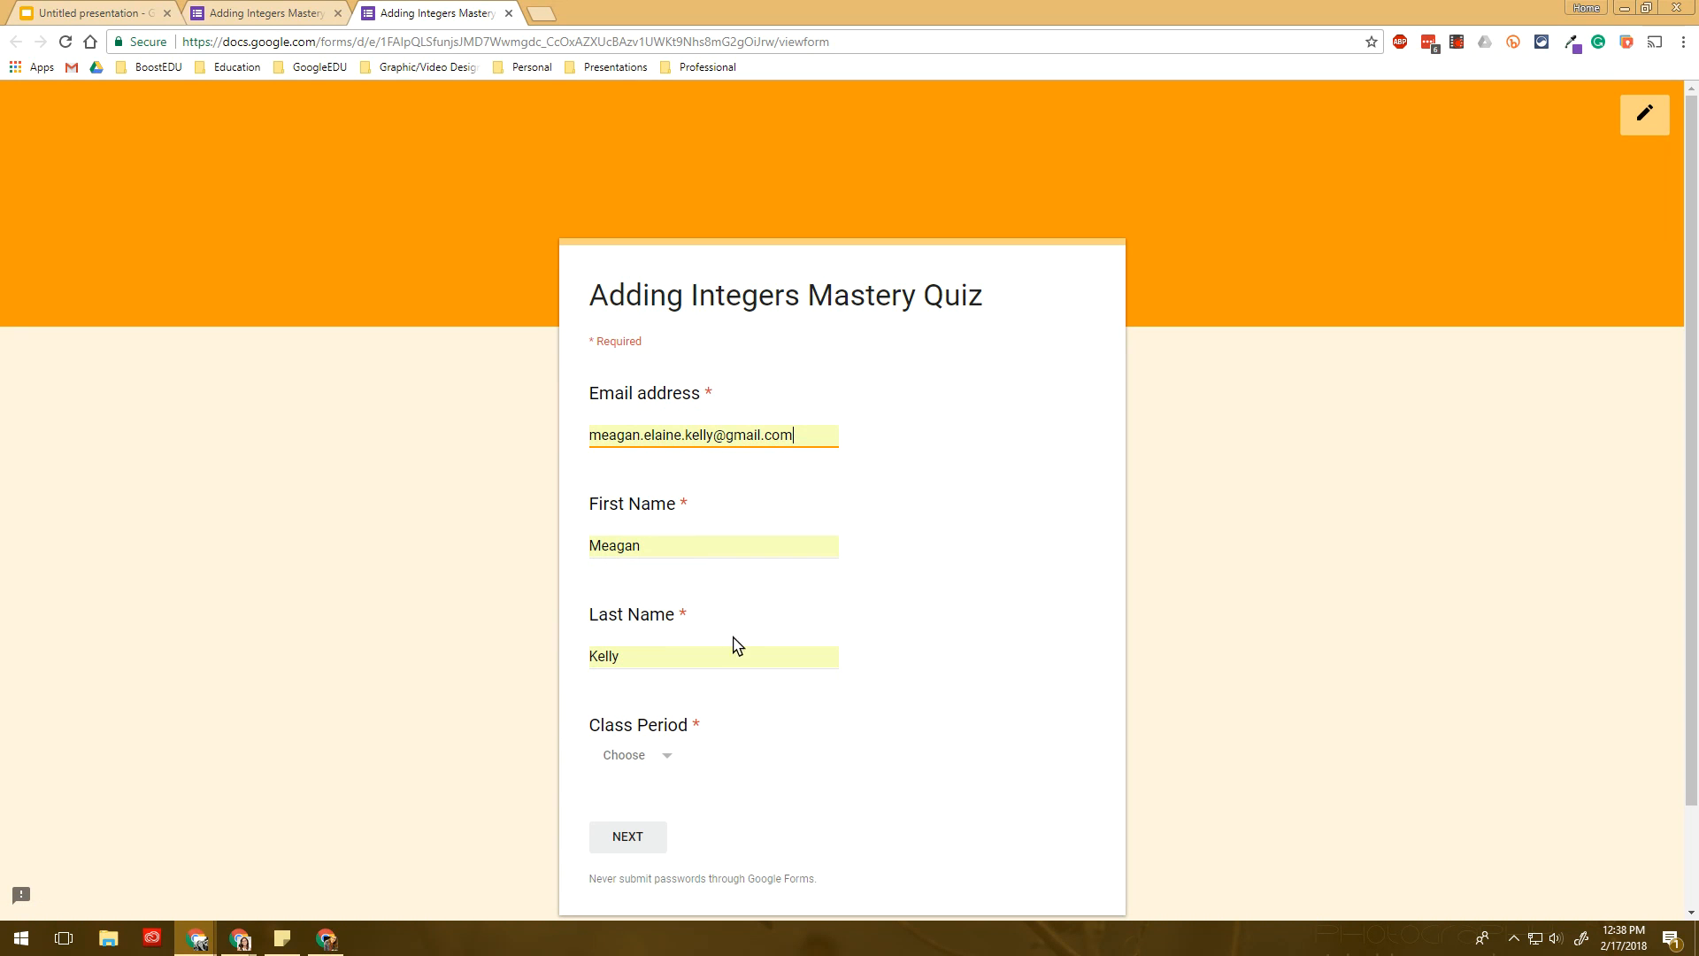
pyautogui.click(659, 758)
pyautogui.click(651, 678)
pyautogui.click(630, 837)
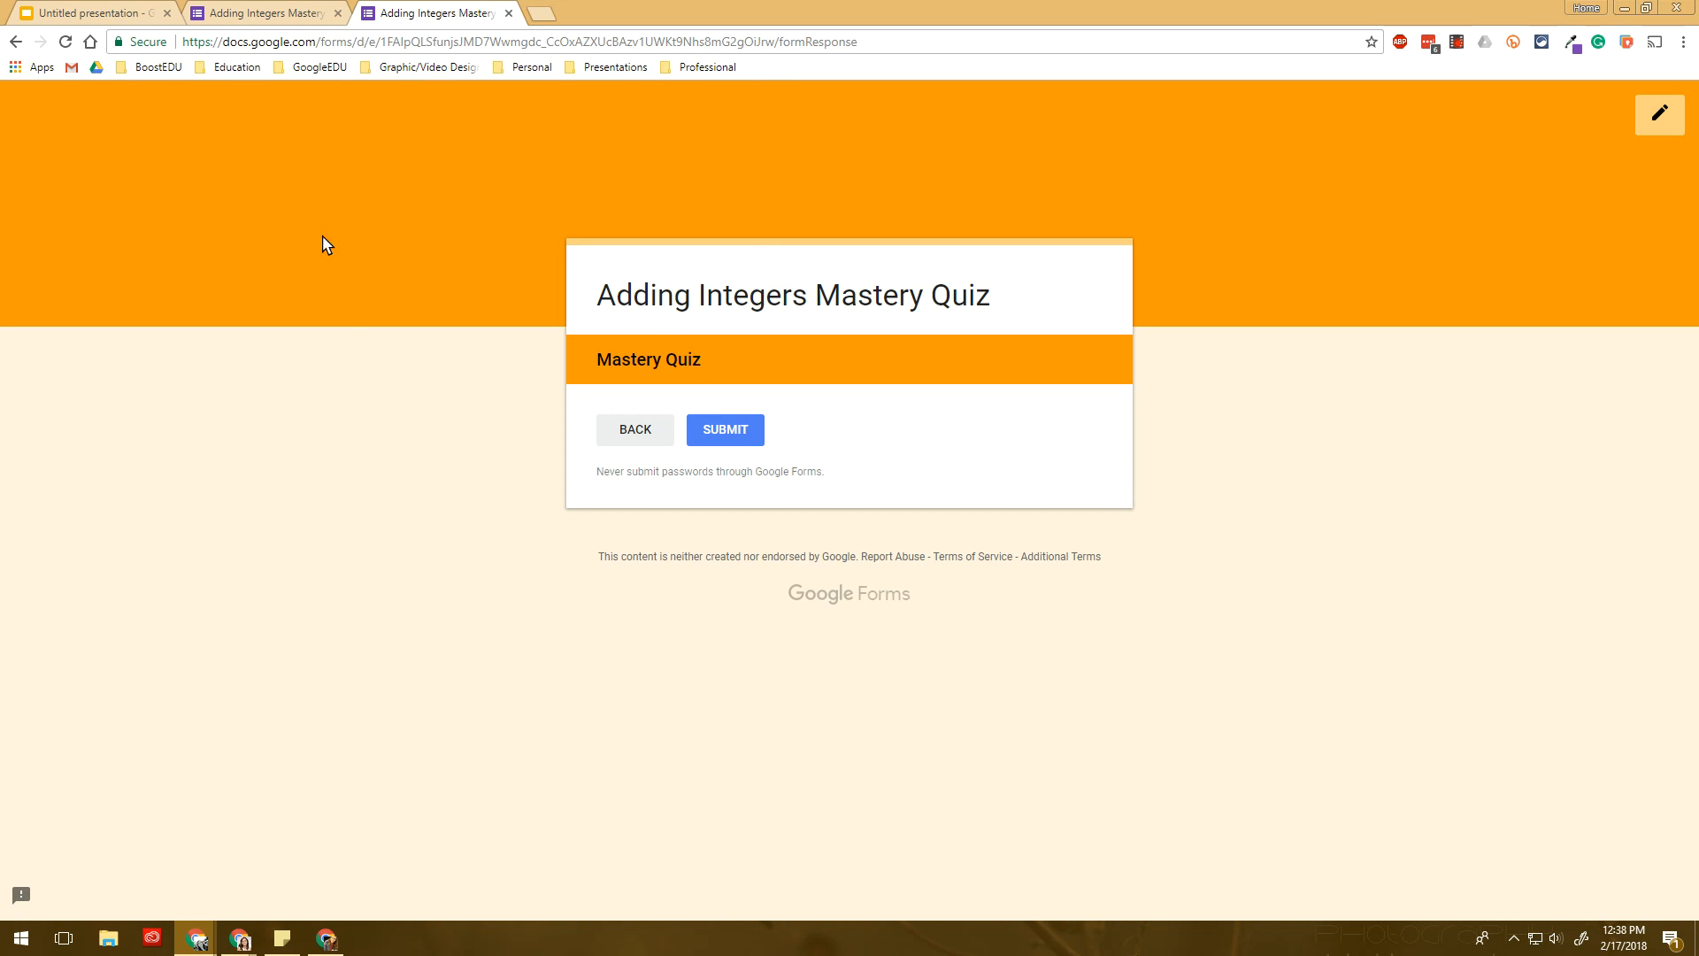
pyautogui.click(509, 14)
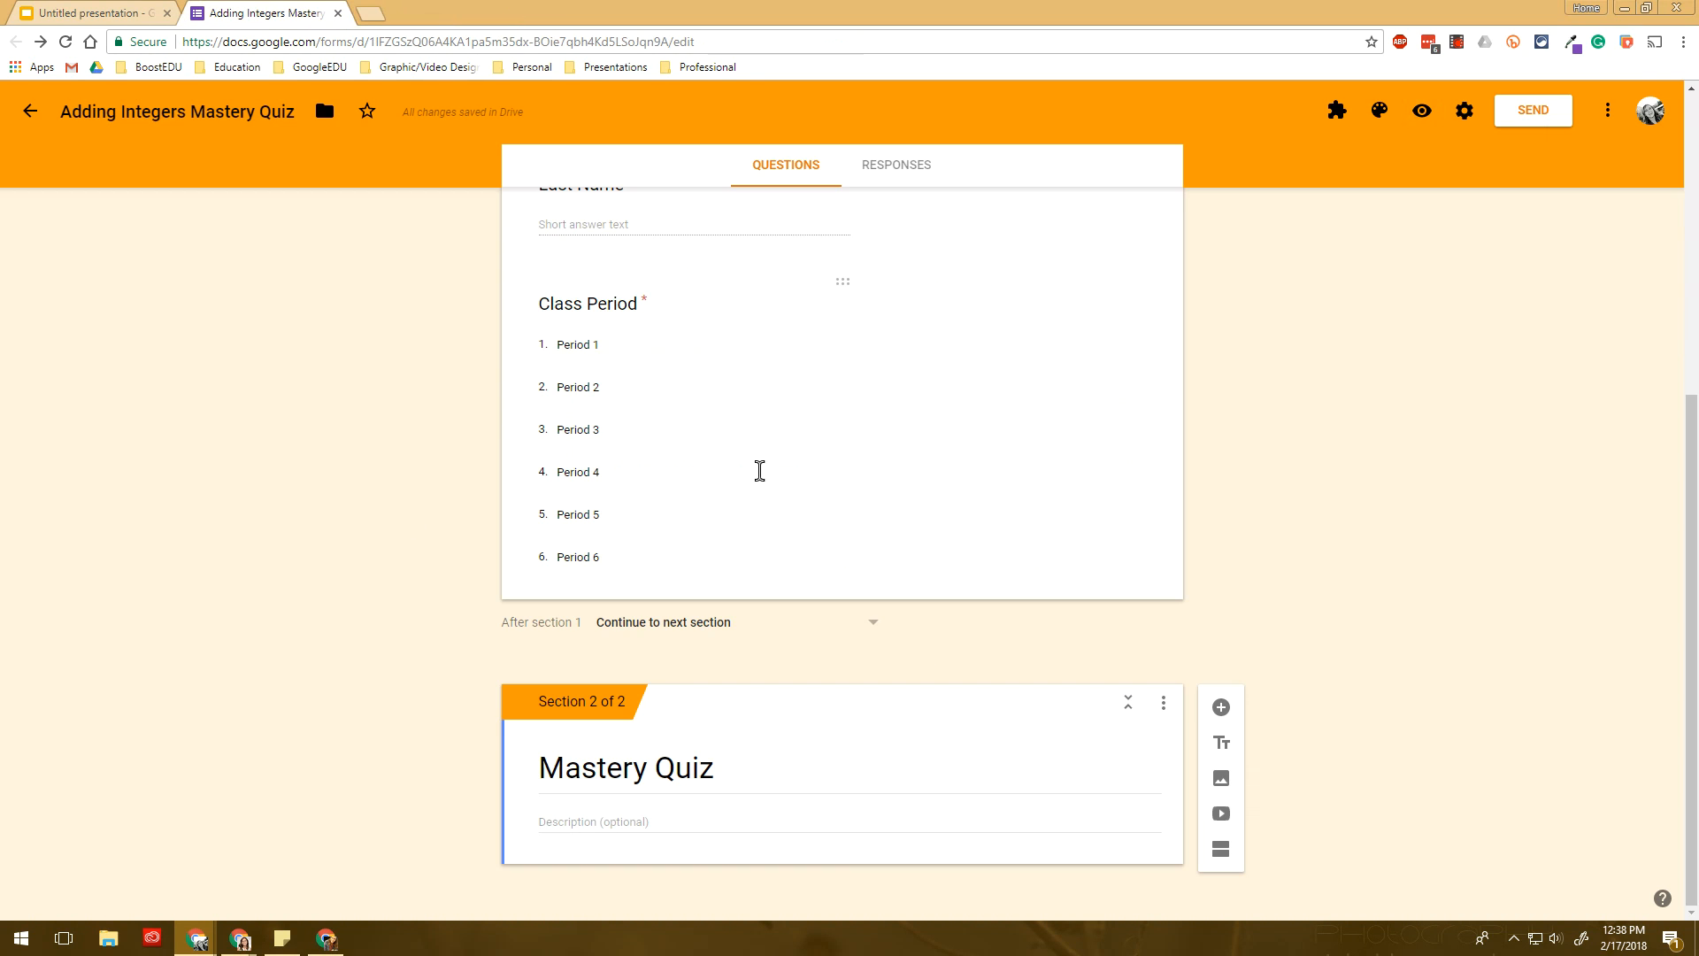
# - Add a required short-answer question '1.) 4 - (-6)'
pyautogui.click(1223, 708)
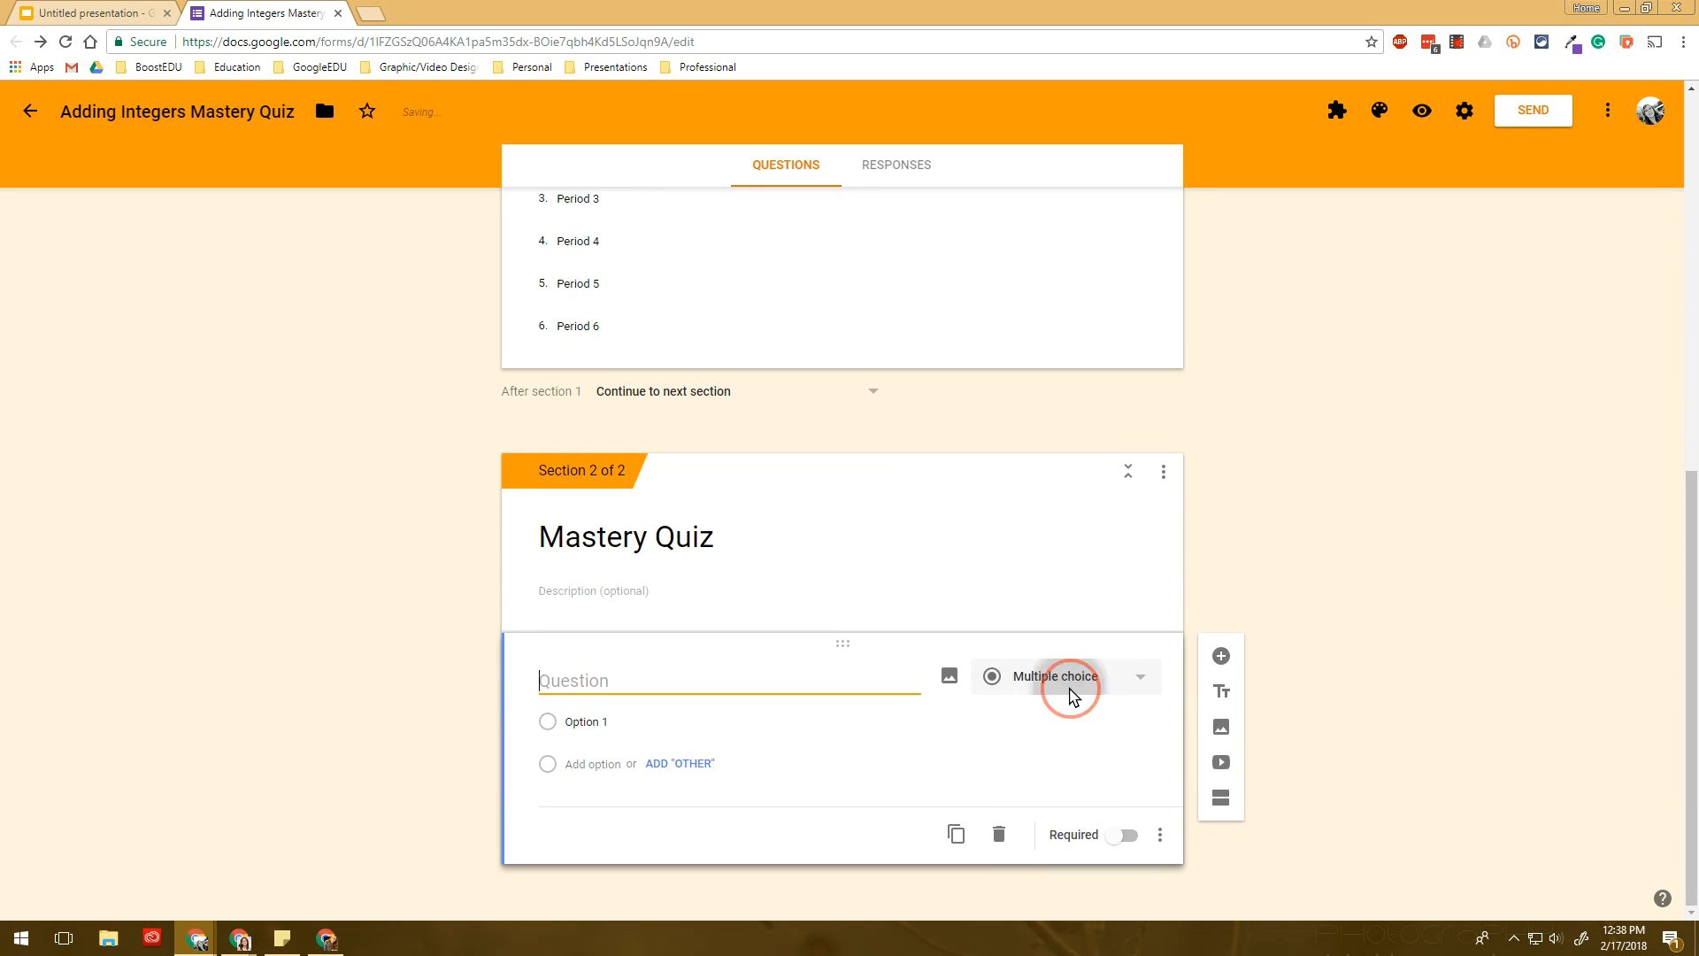
pyautogui.click(1073, 697)
pyautogui.click(1081, 437)
pyautogui.click(653, 706)
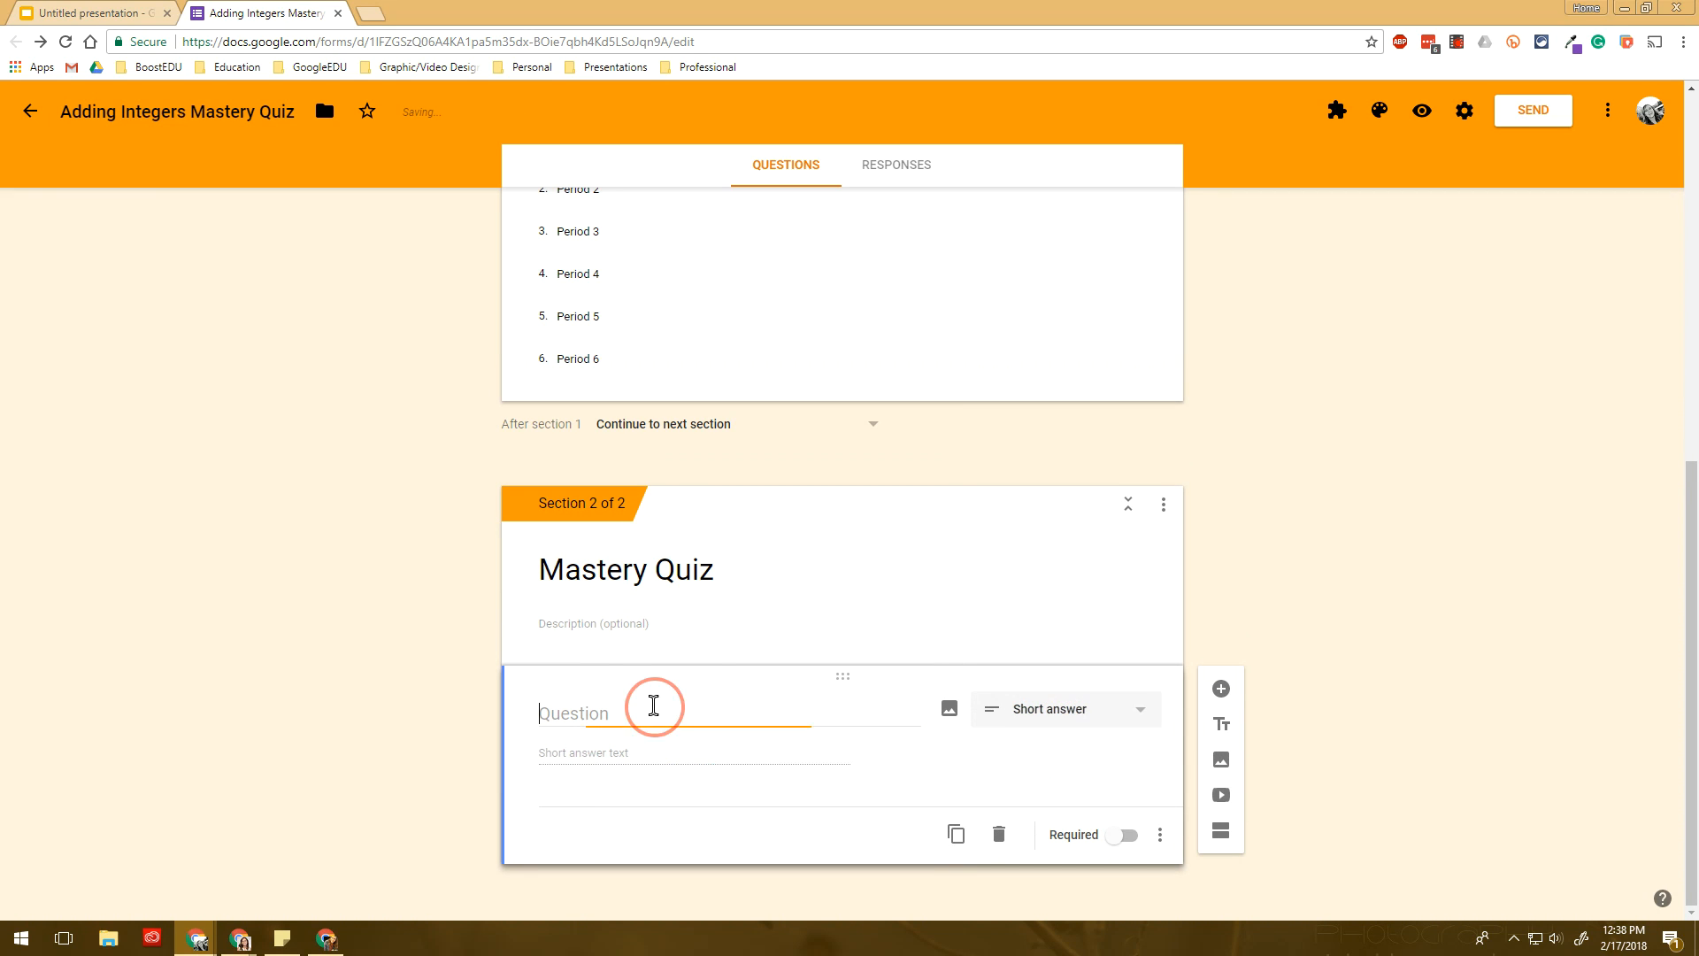
pyautogui.write('1.) 4 - (-6)')
pyautogui.click(1124, 840)
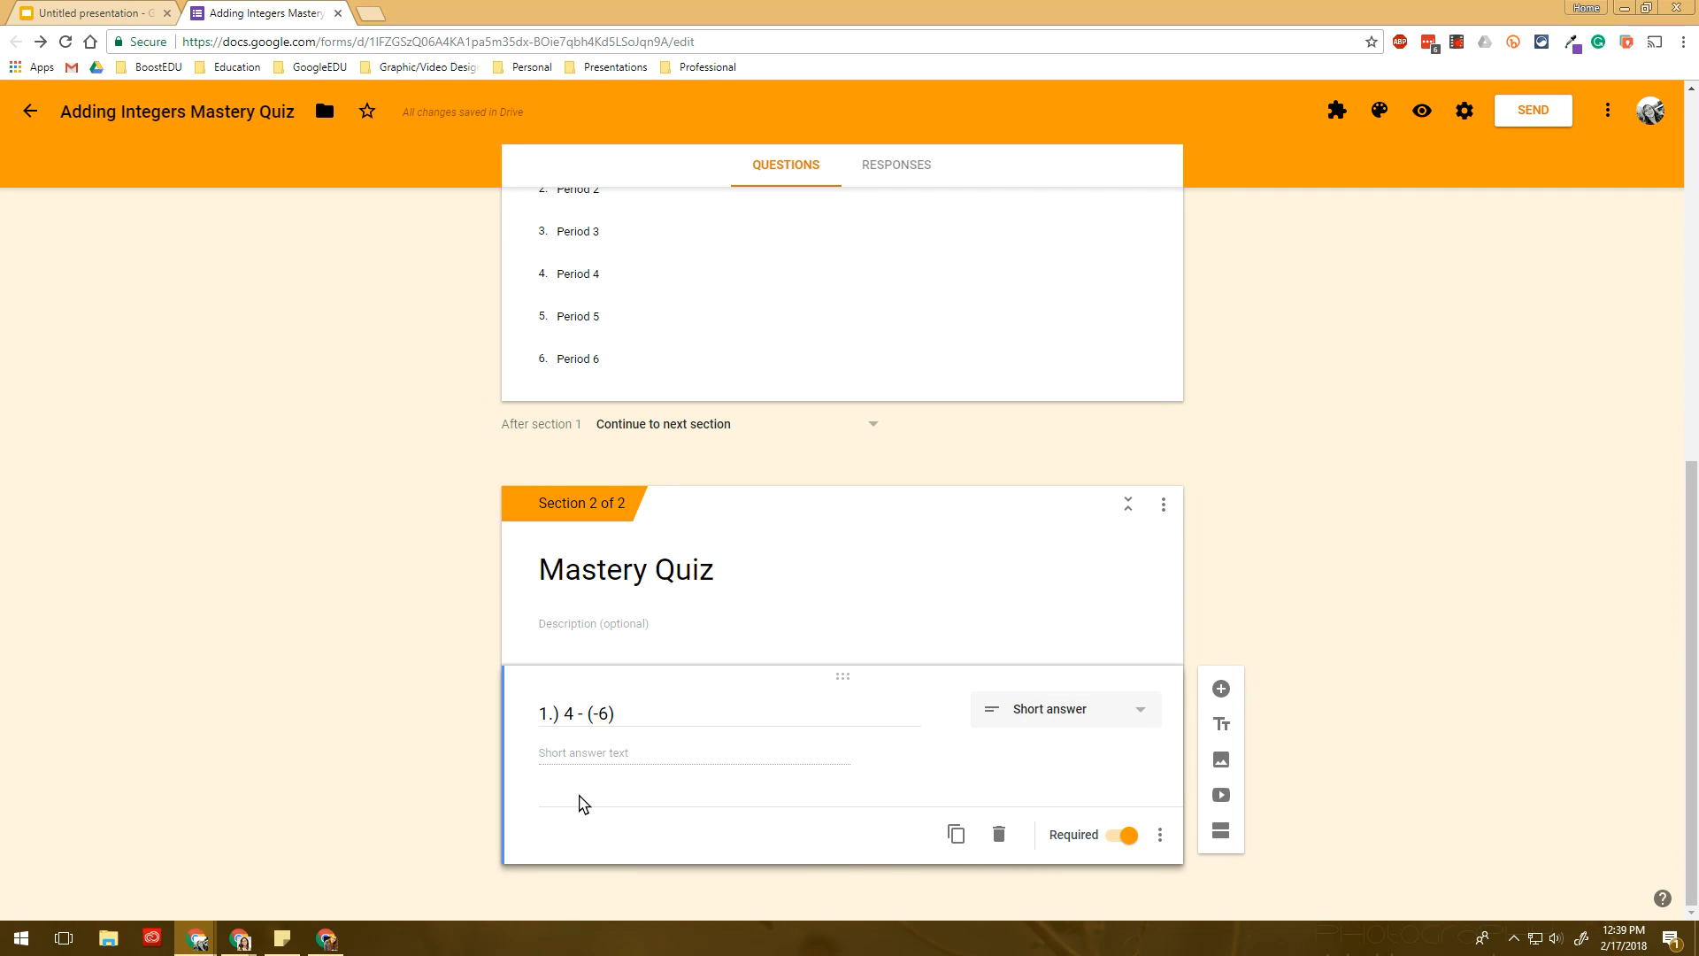
# - Add a multiple-choice question titled '2.) -3 is equivalent to:'
pyautogui.moveTo(611, 704)
pyautogui.click(1222, 691)
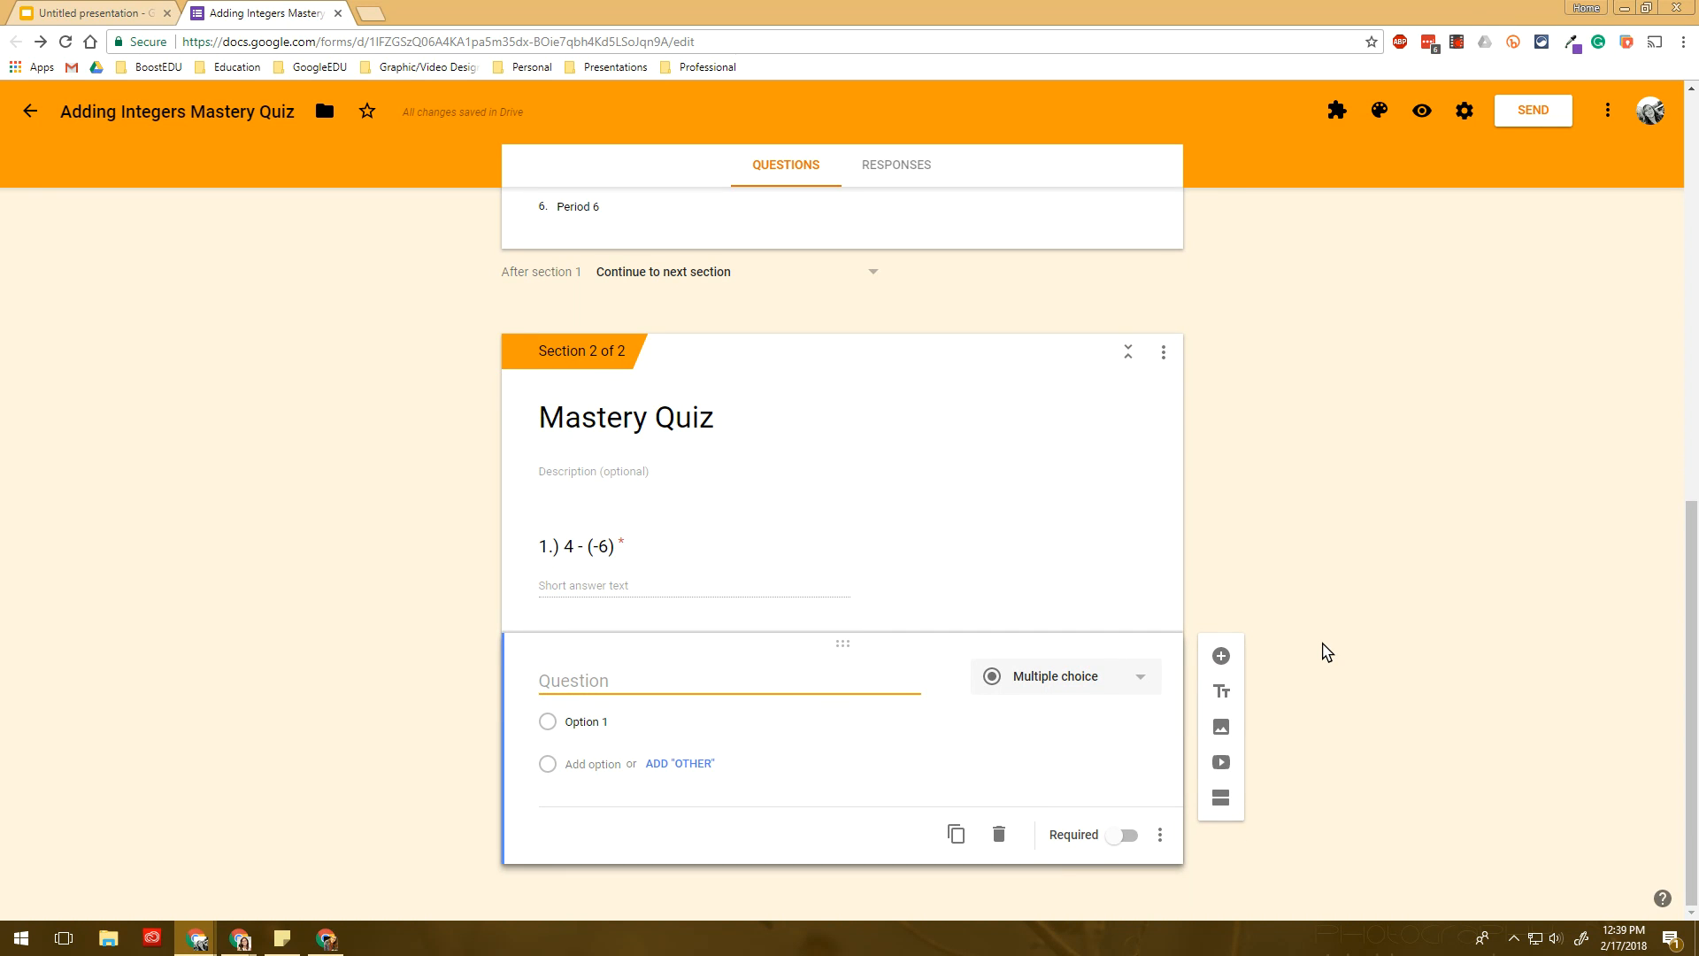
pyautogui.write('2')
pyautogui.press('BackSpace')
pyautogui.write('2.) -3 is equivalent to:')
# - Give question 2 choices 4 - (-7), 3 - 6, 6 - 3 and 0 - (-3), and make it required
pyautogui.press('Tab')
pyautogui.press('Tab')
pyautogui.press('Tab')
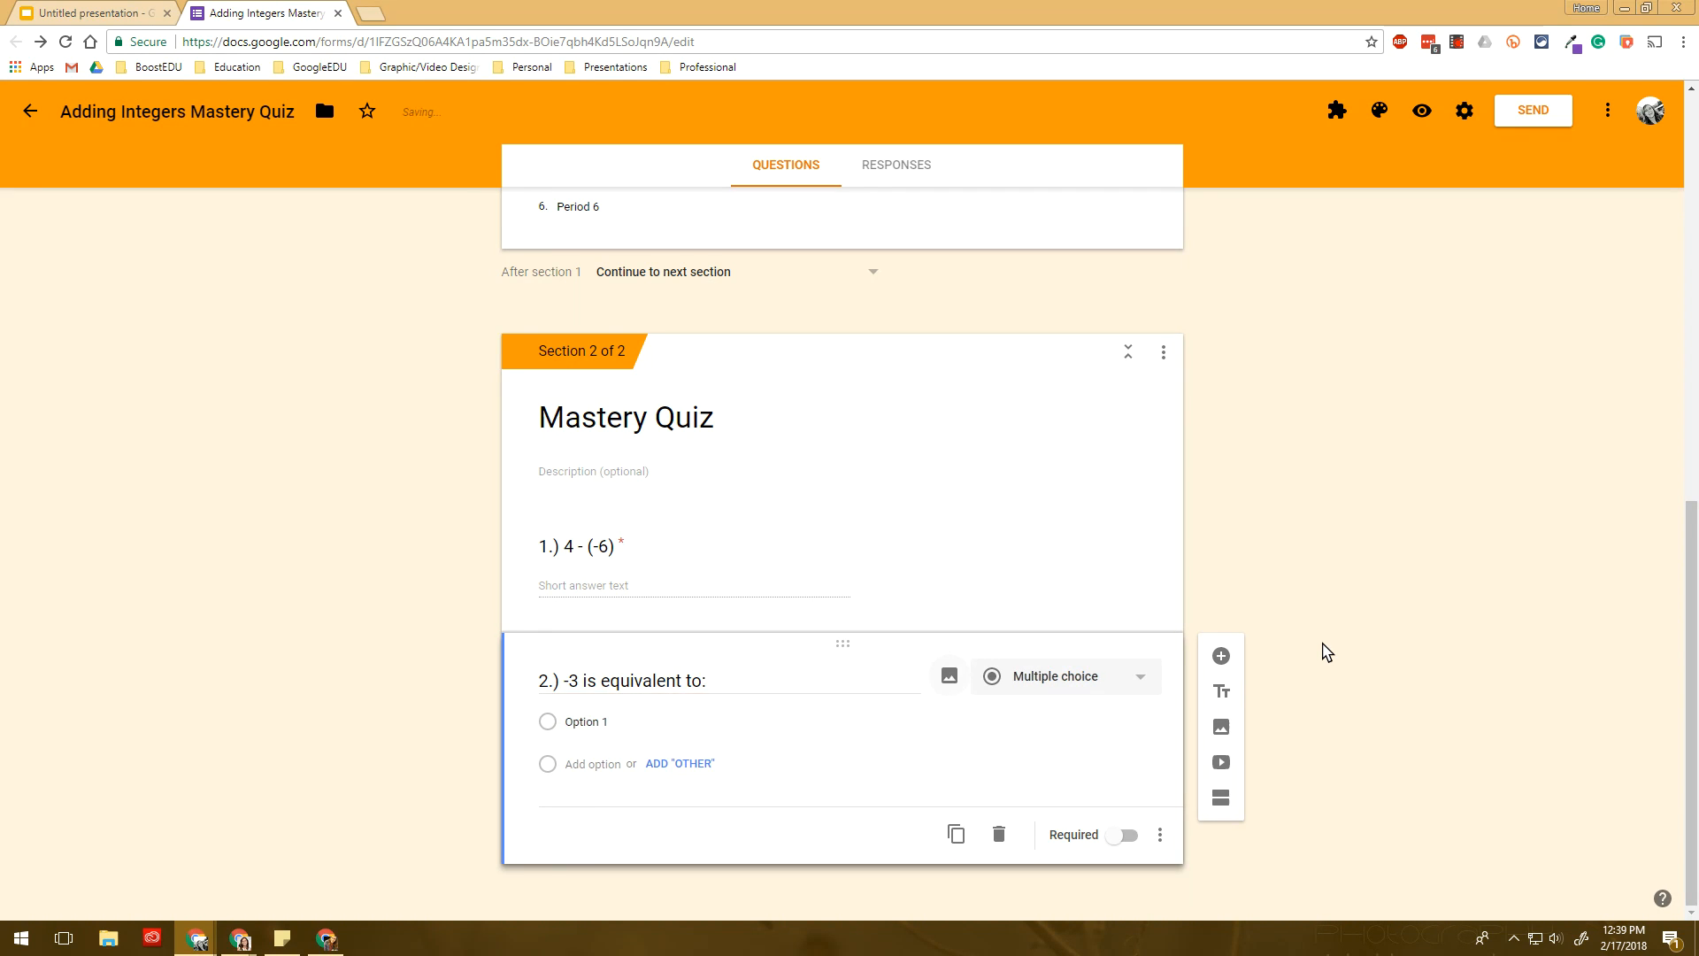
pyautogui.write('4 - (-7')
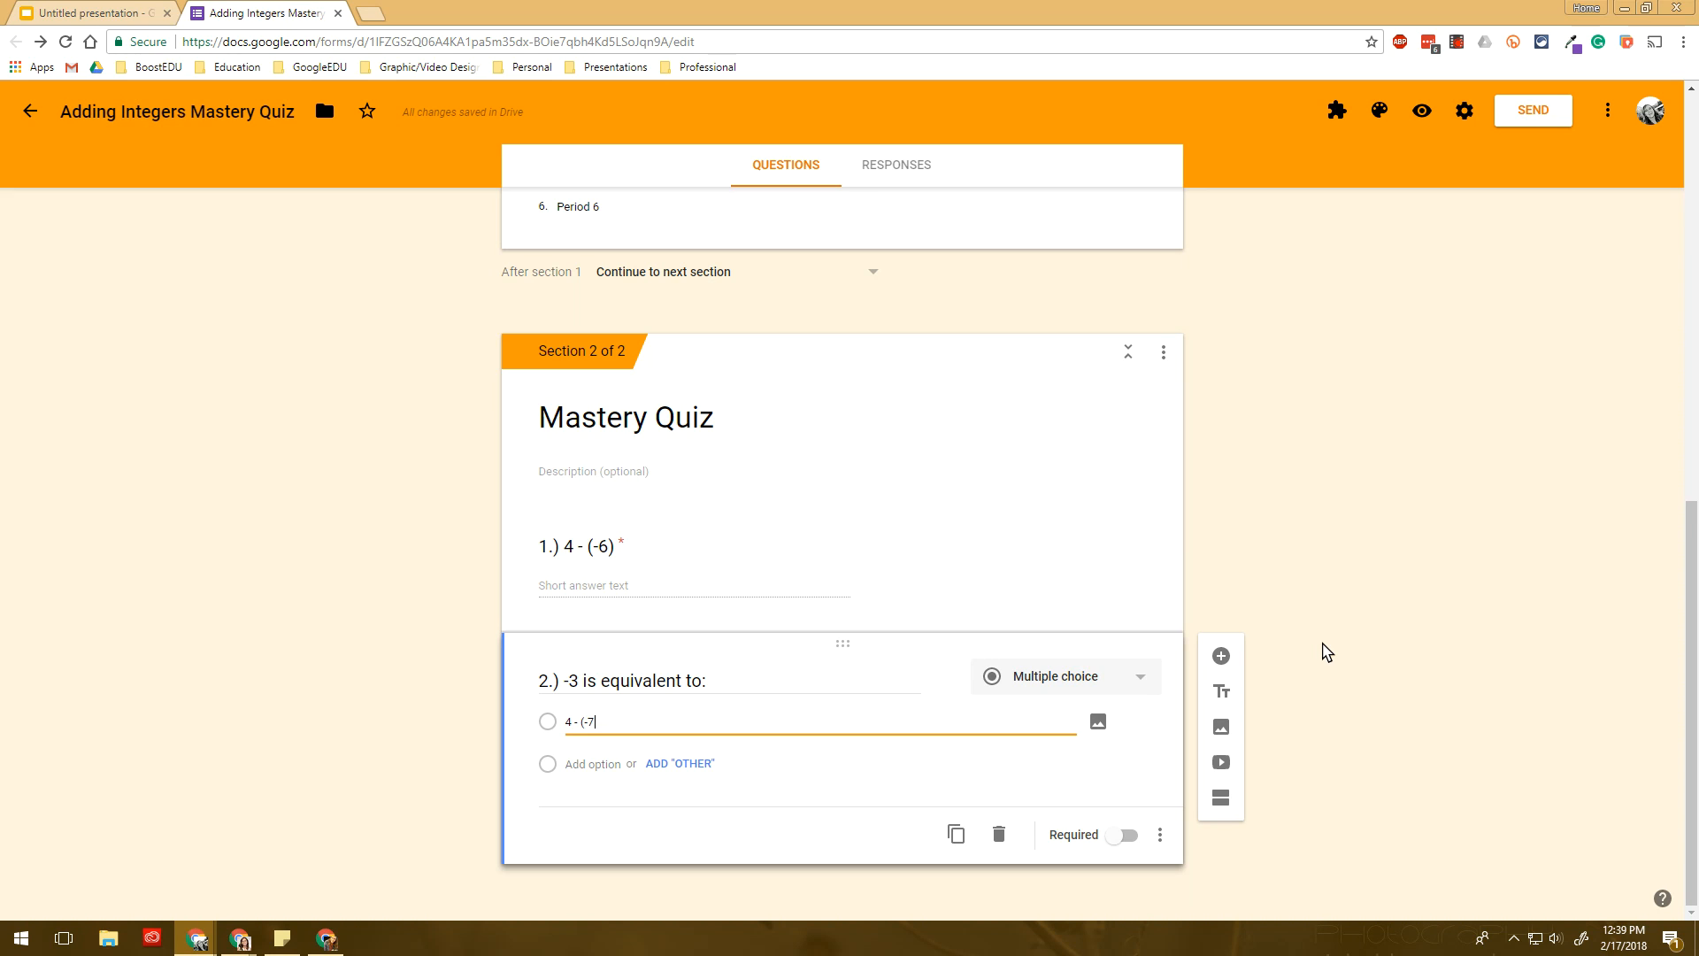
pyautogui.write(')')
pyautogui.press('Tab')
pyautogui.press('Tab')
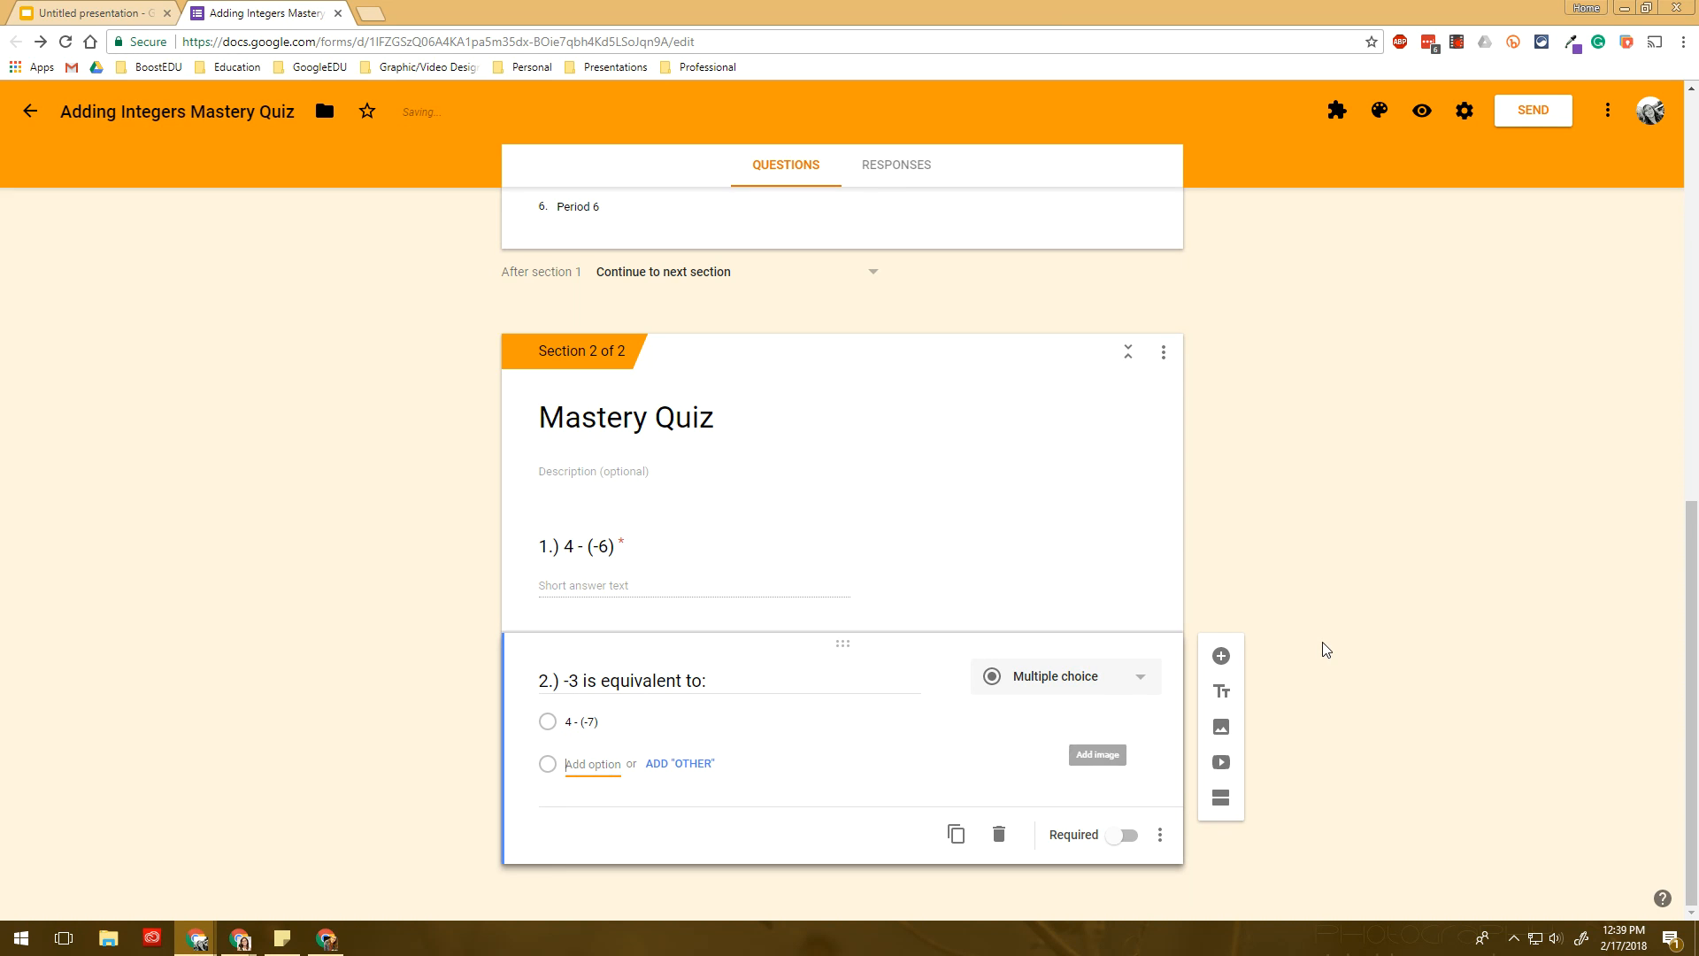
pyautogui.write('3 - 6')
pyautogui.press('Tab')
pyautogui.press('Tab')
pyautogui.write('6 -')
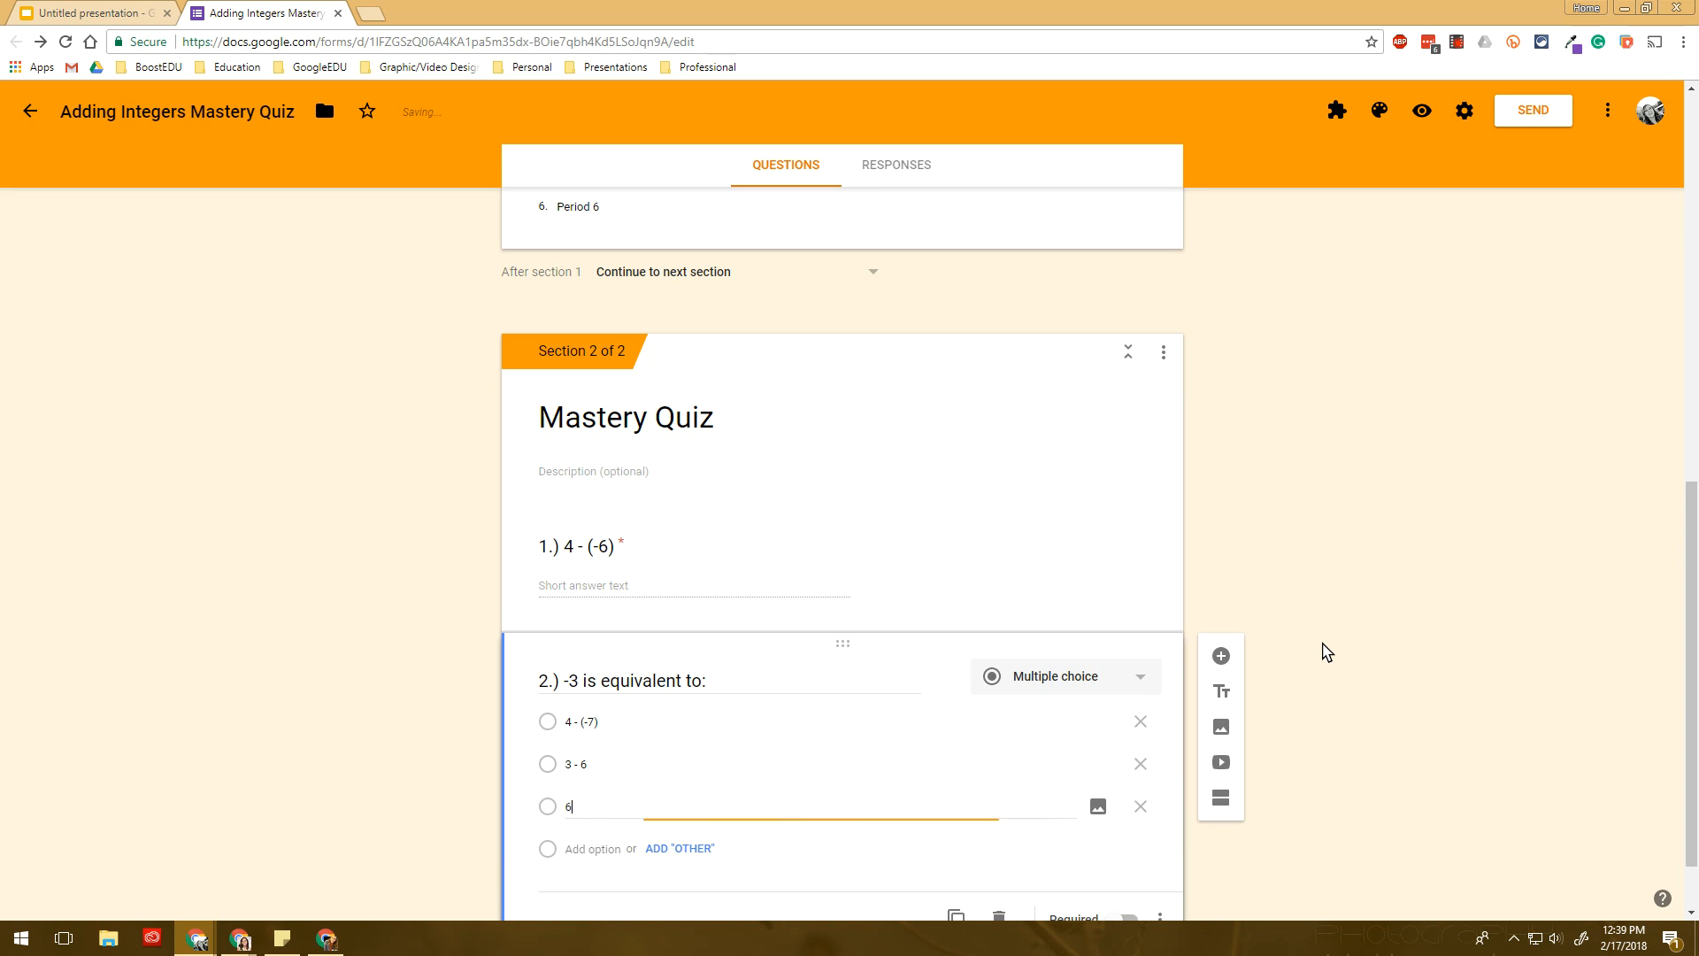
pyautogui.press('Tab')
pyautogui.press('Tab')
pyautogui.press('Tab')
pyautogui.write('-')
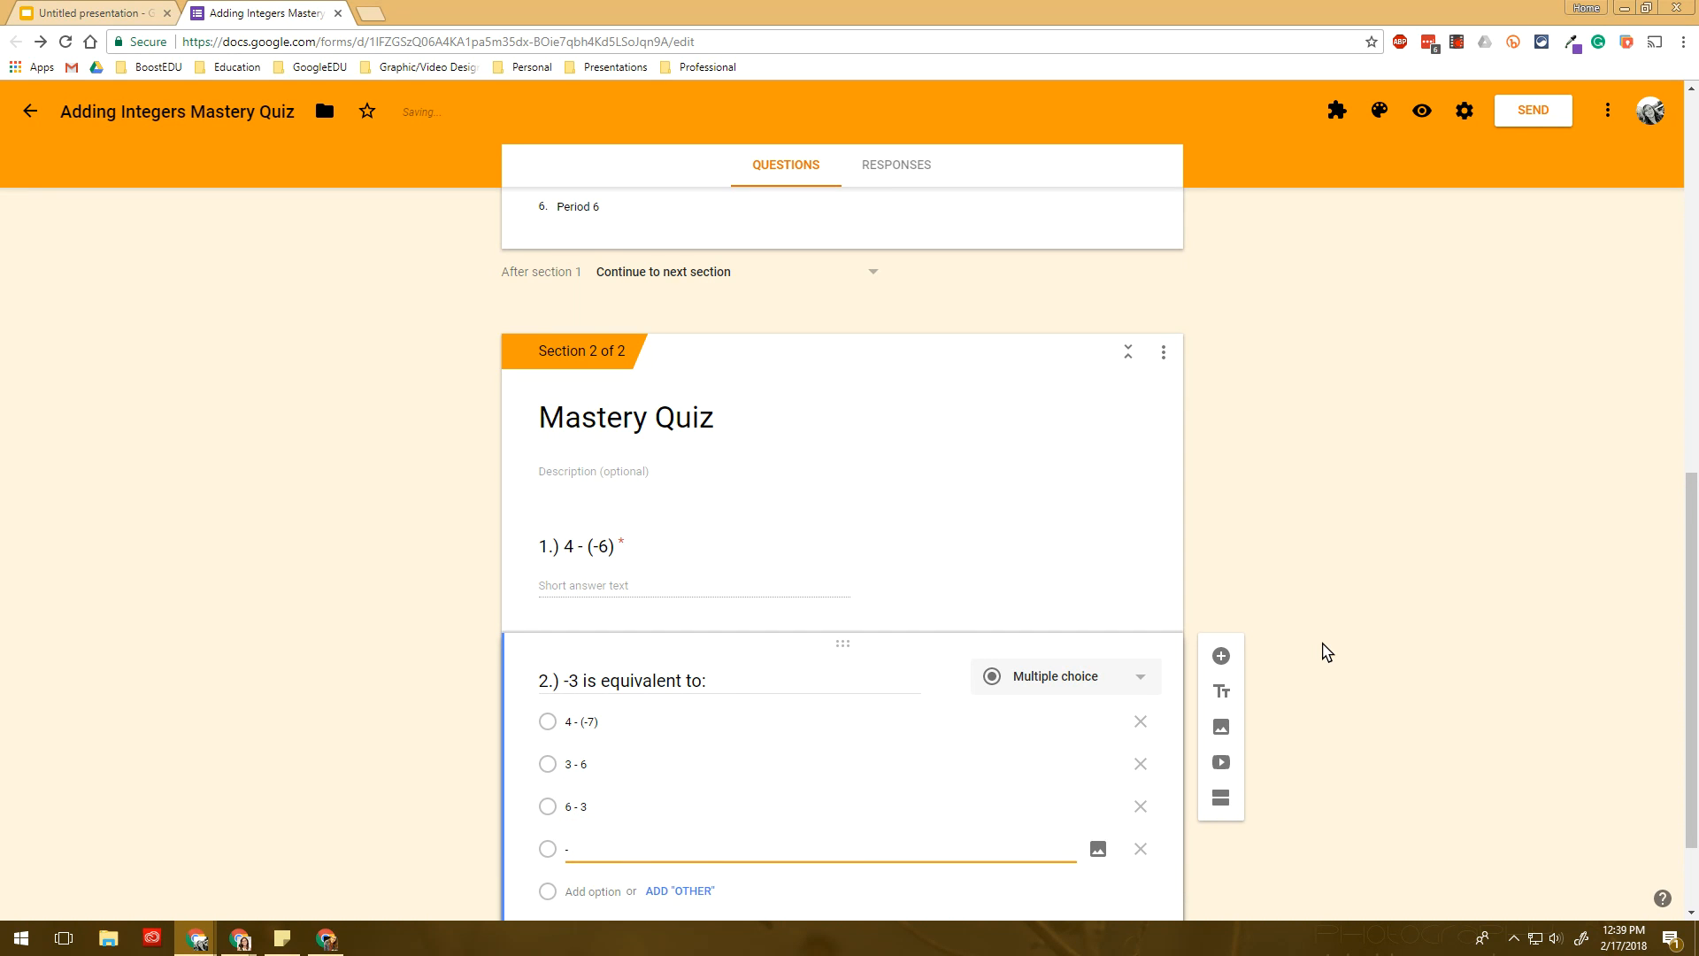
pyautogui.press('BackSpace')
pyautogui.write('0')
pyautogui.hotkey('ctrl', 'z')
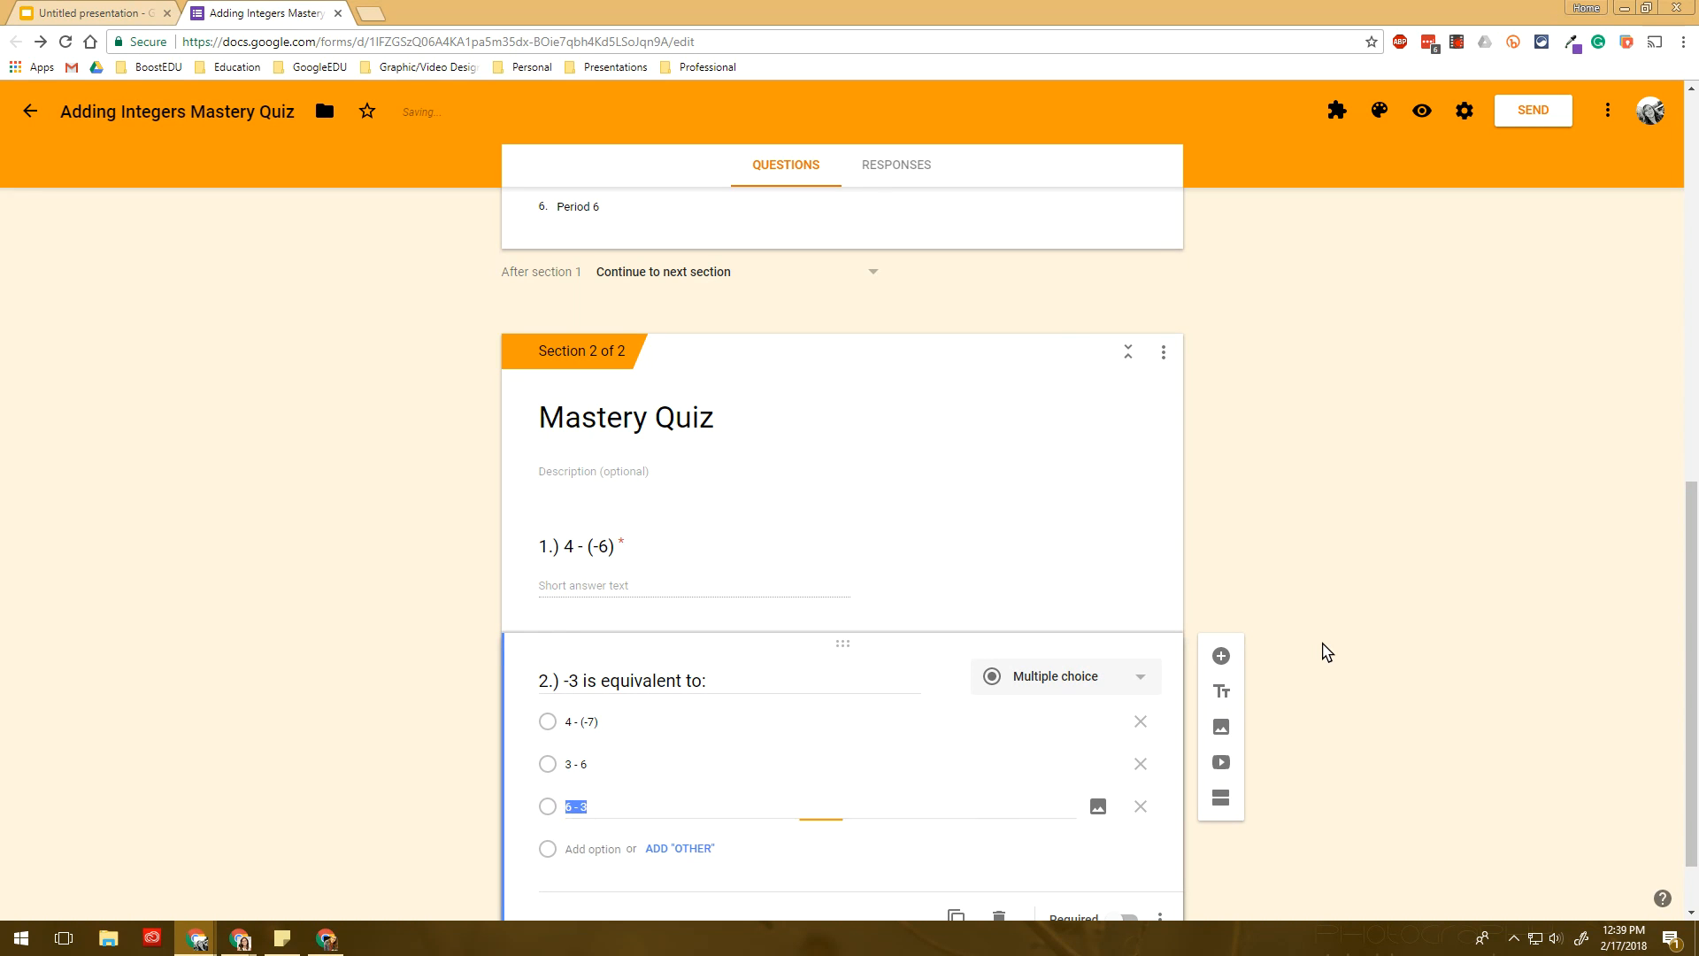
pyautogui.press('Return')
pyautogui.write('0 - (-3')
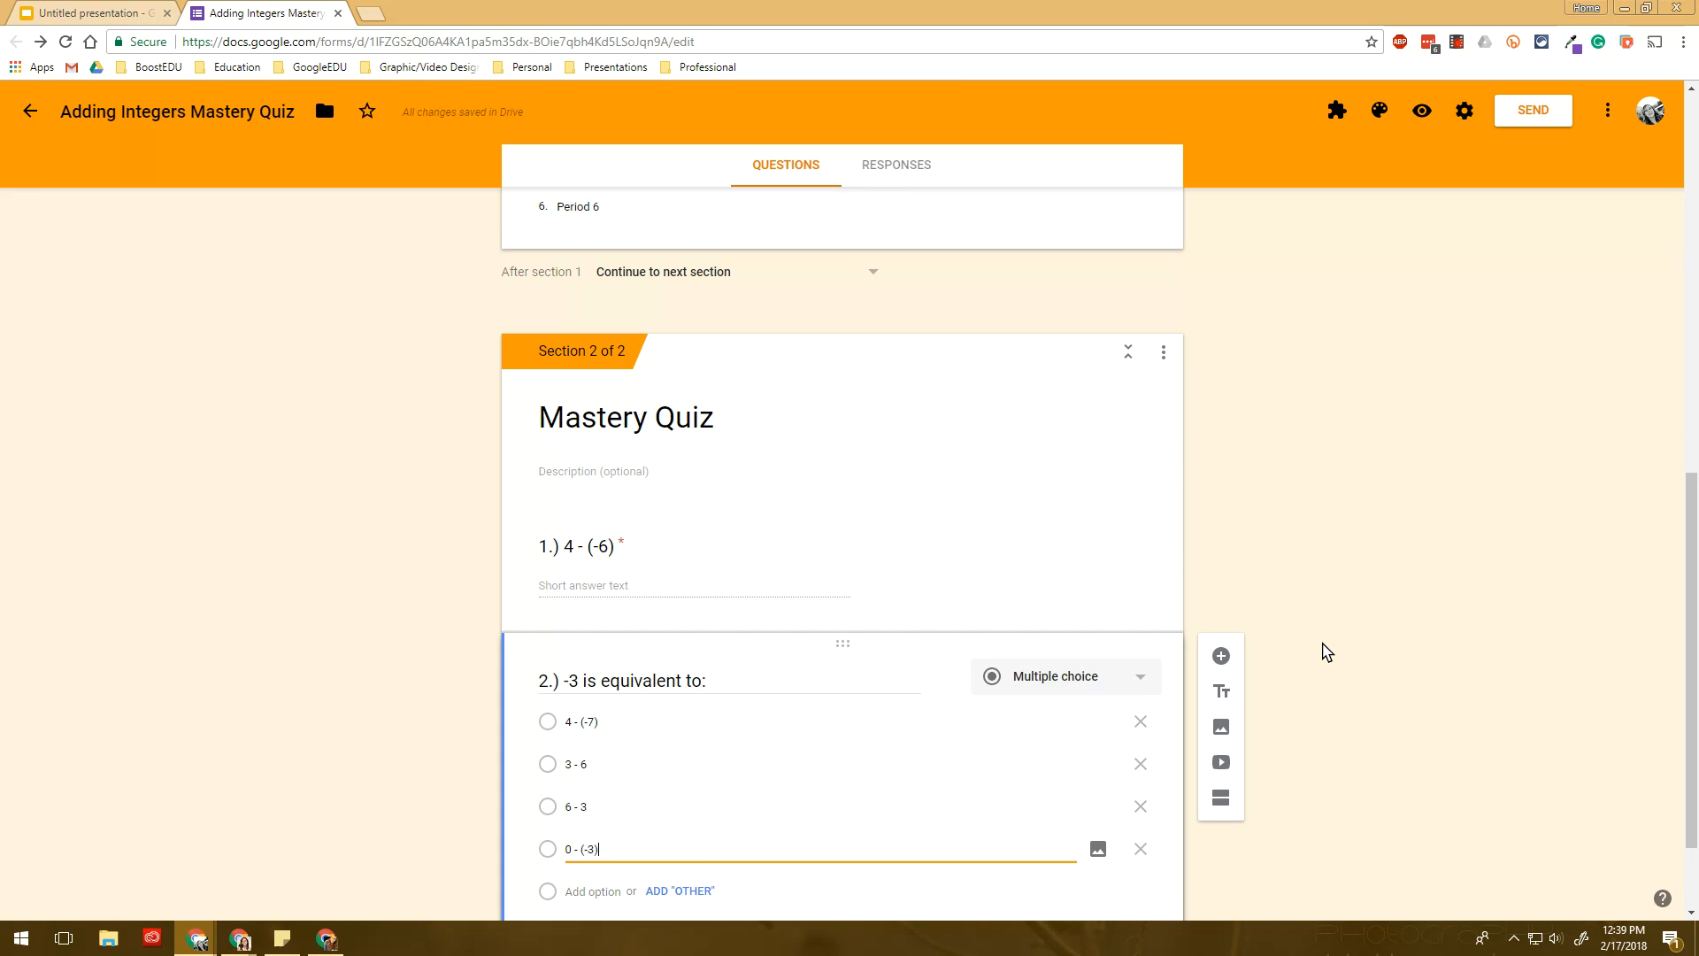
pyautogui.write(')')
pyautogui.scroll(-2, 1195, 681)
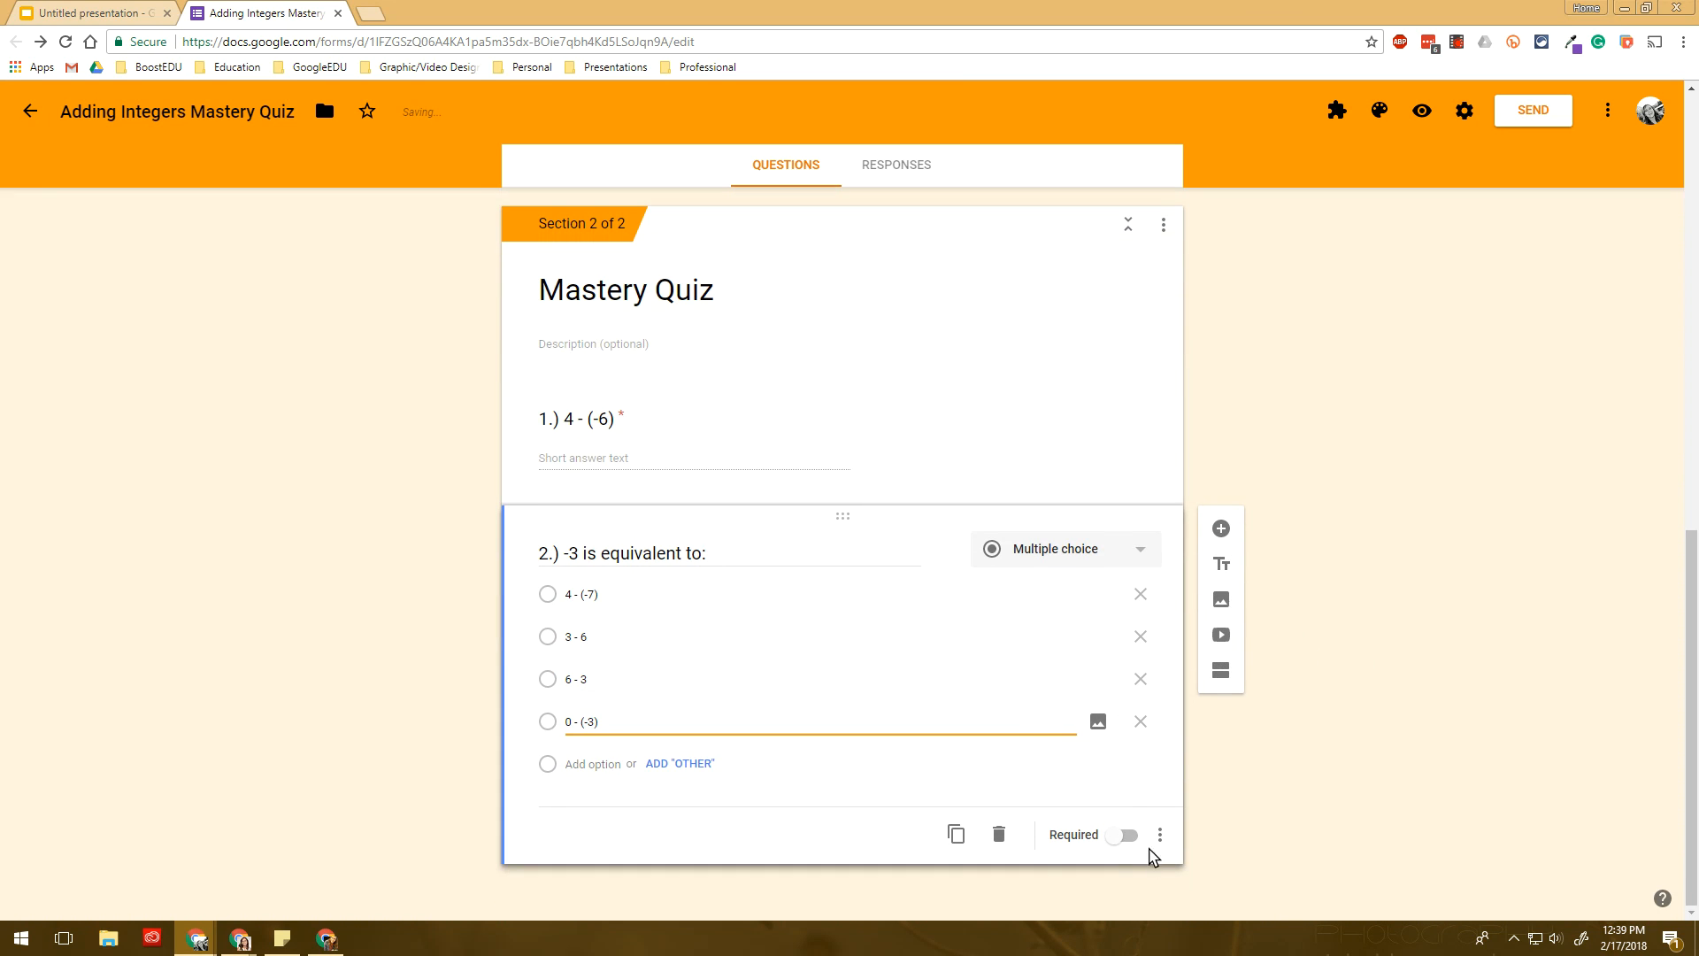
pyautogui.click(1125, 836)
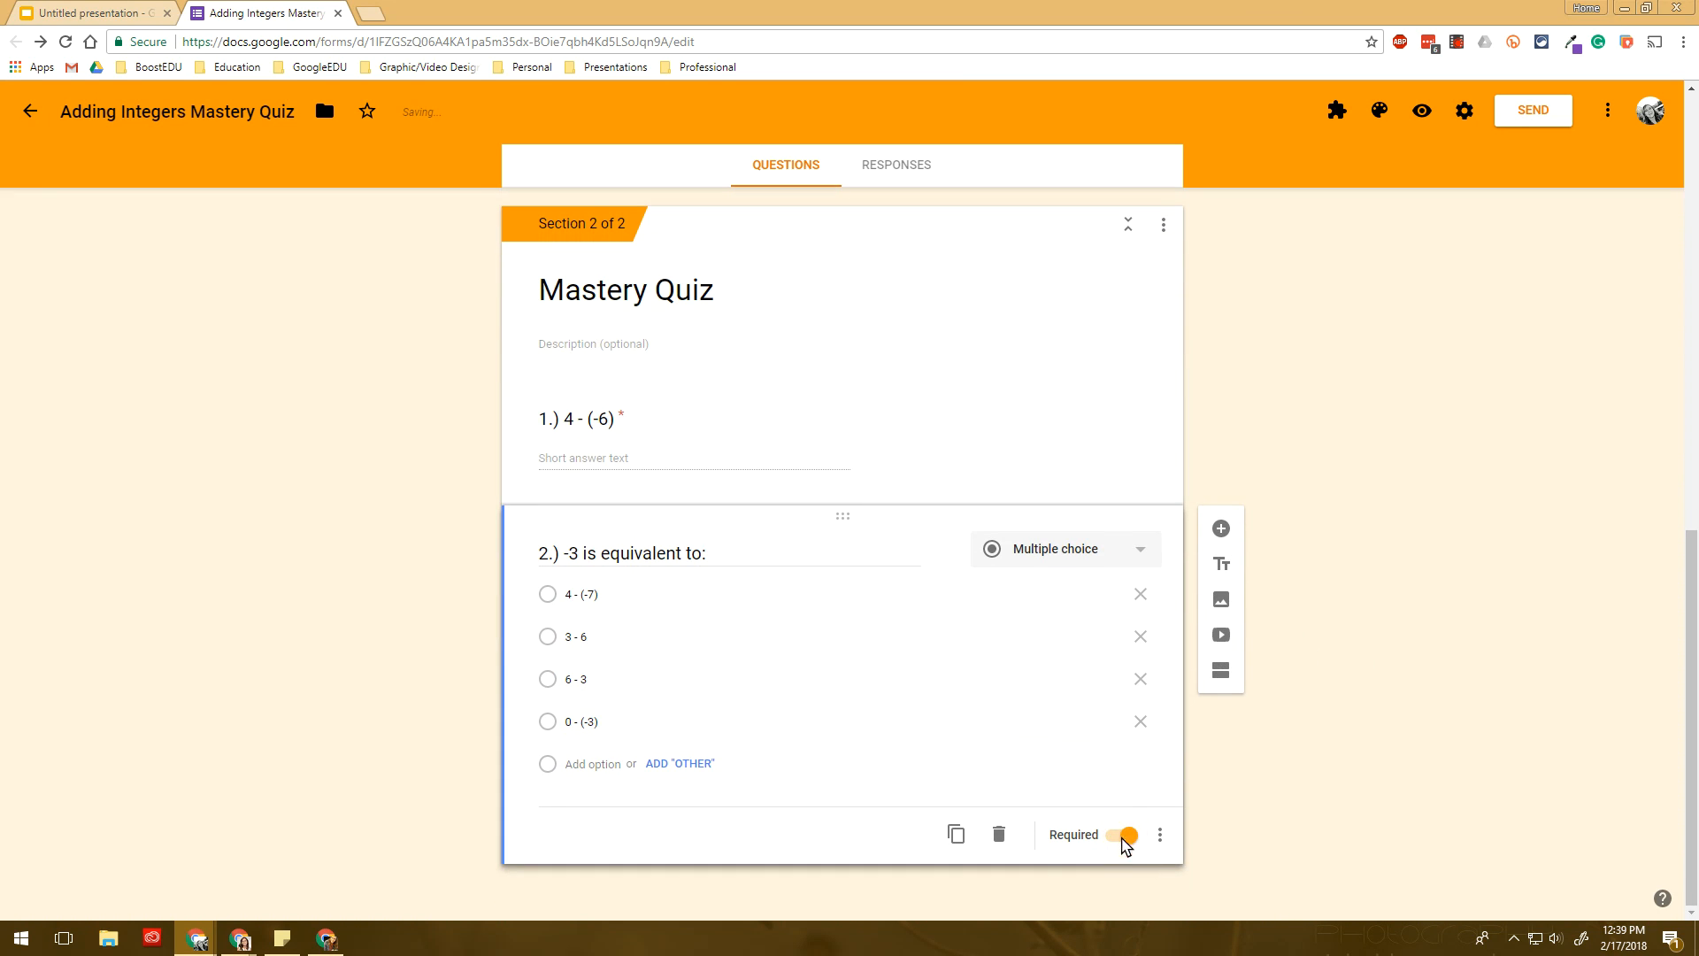
# - Recheck question 1, then add a new blank question below question 2
pyautogui.click(922, 436)
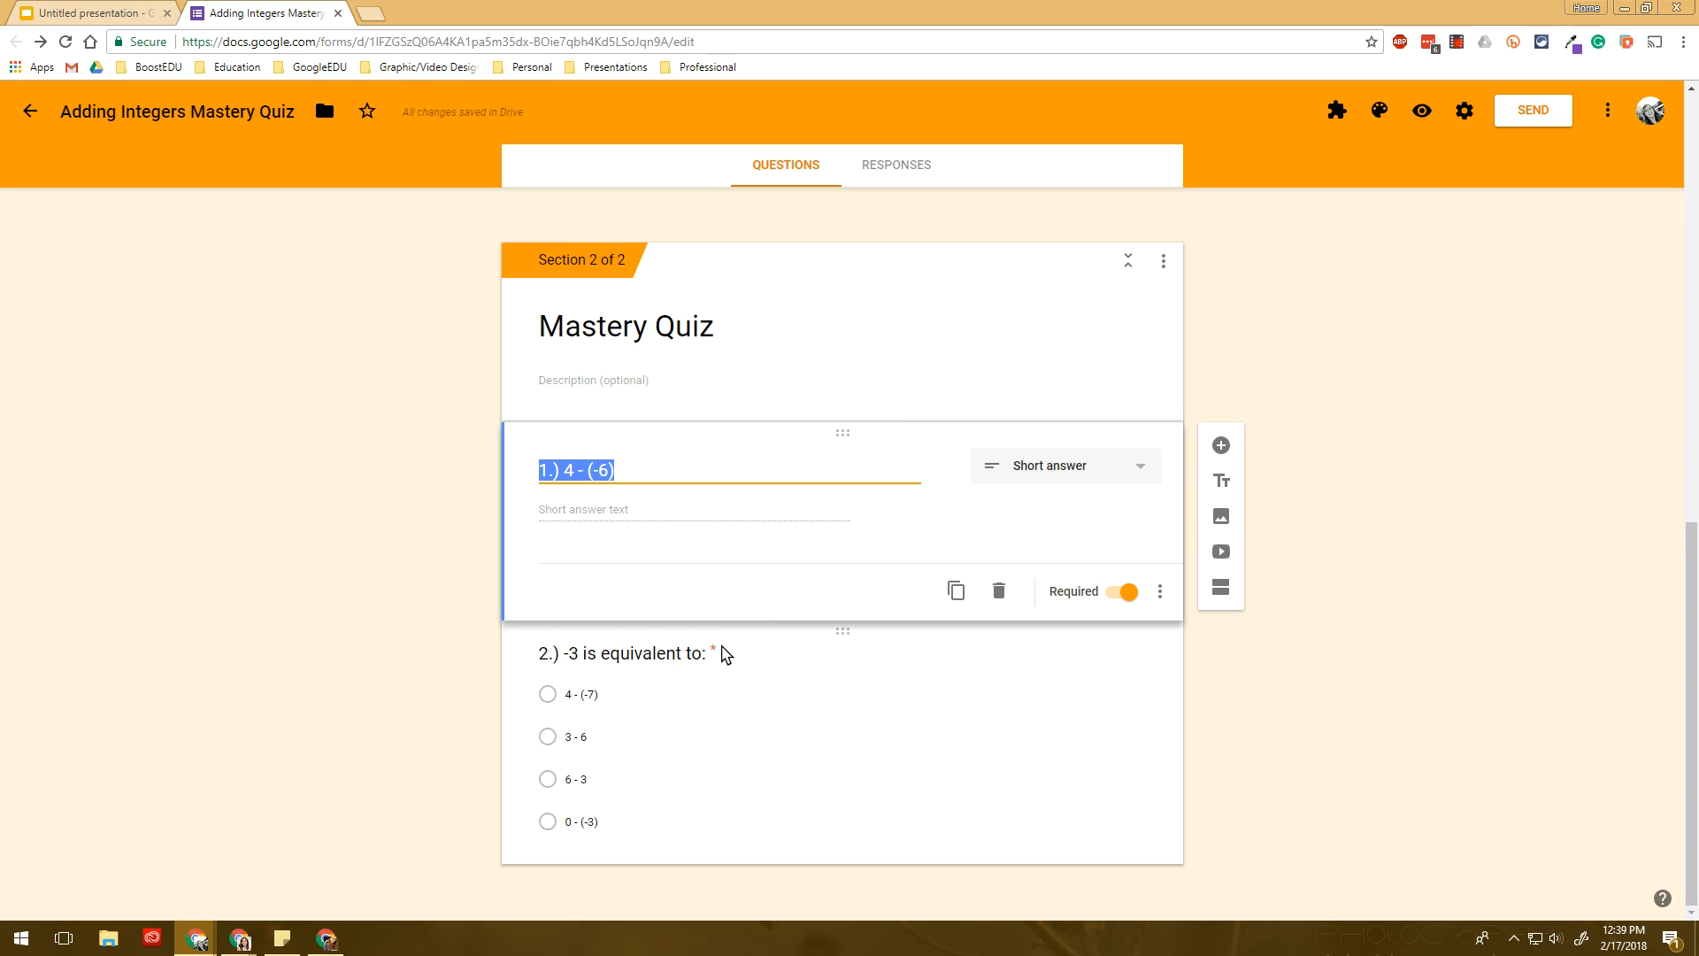
pyautogui.click(671, 697)
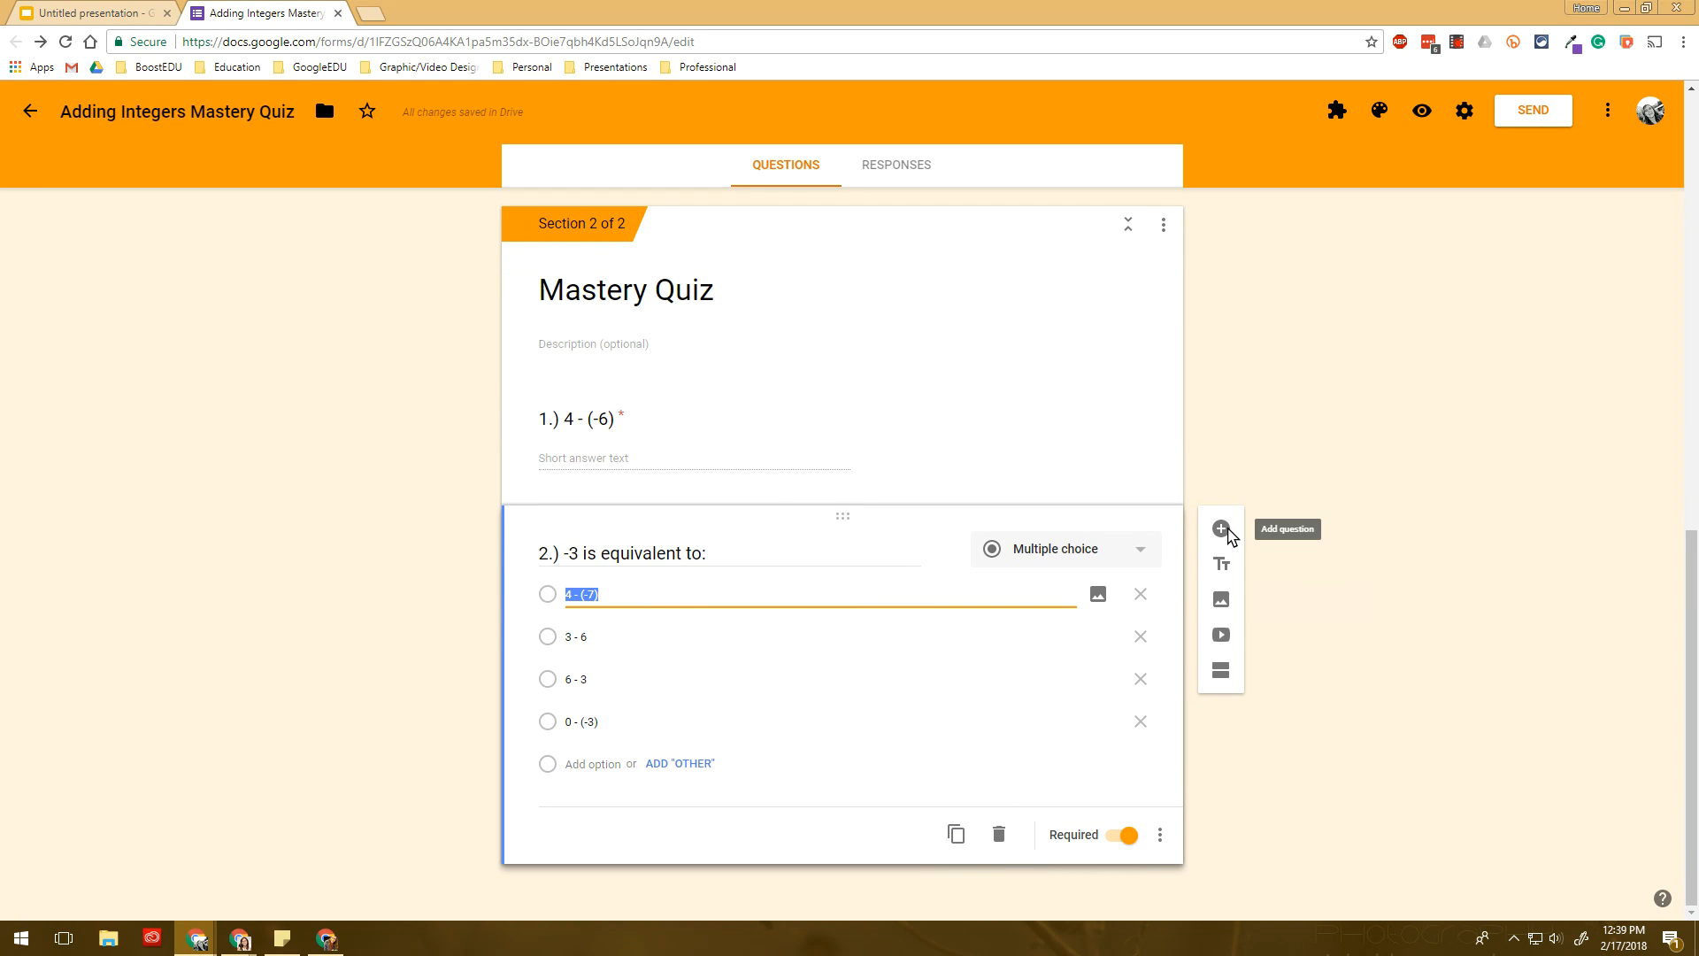
pyautogui.click(1222, 530)
pyautogui.click(1100, 684)
# - Make question 3 a checkbox question titled '3.) 6 is equivalent to:', fixing typos
pyautogui.click(1069, 566)
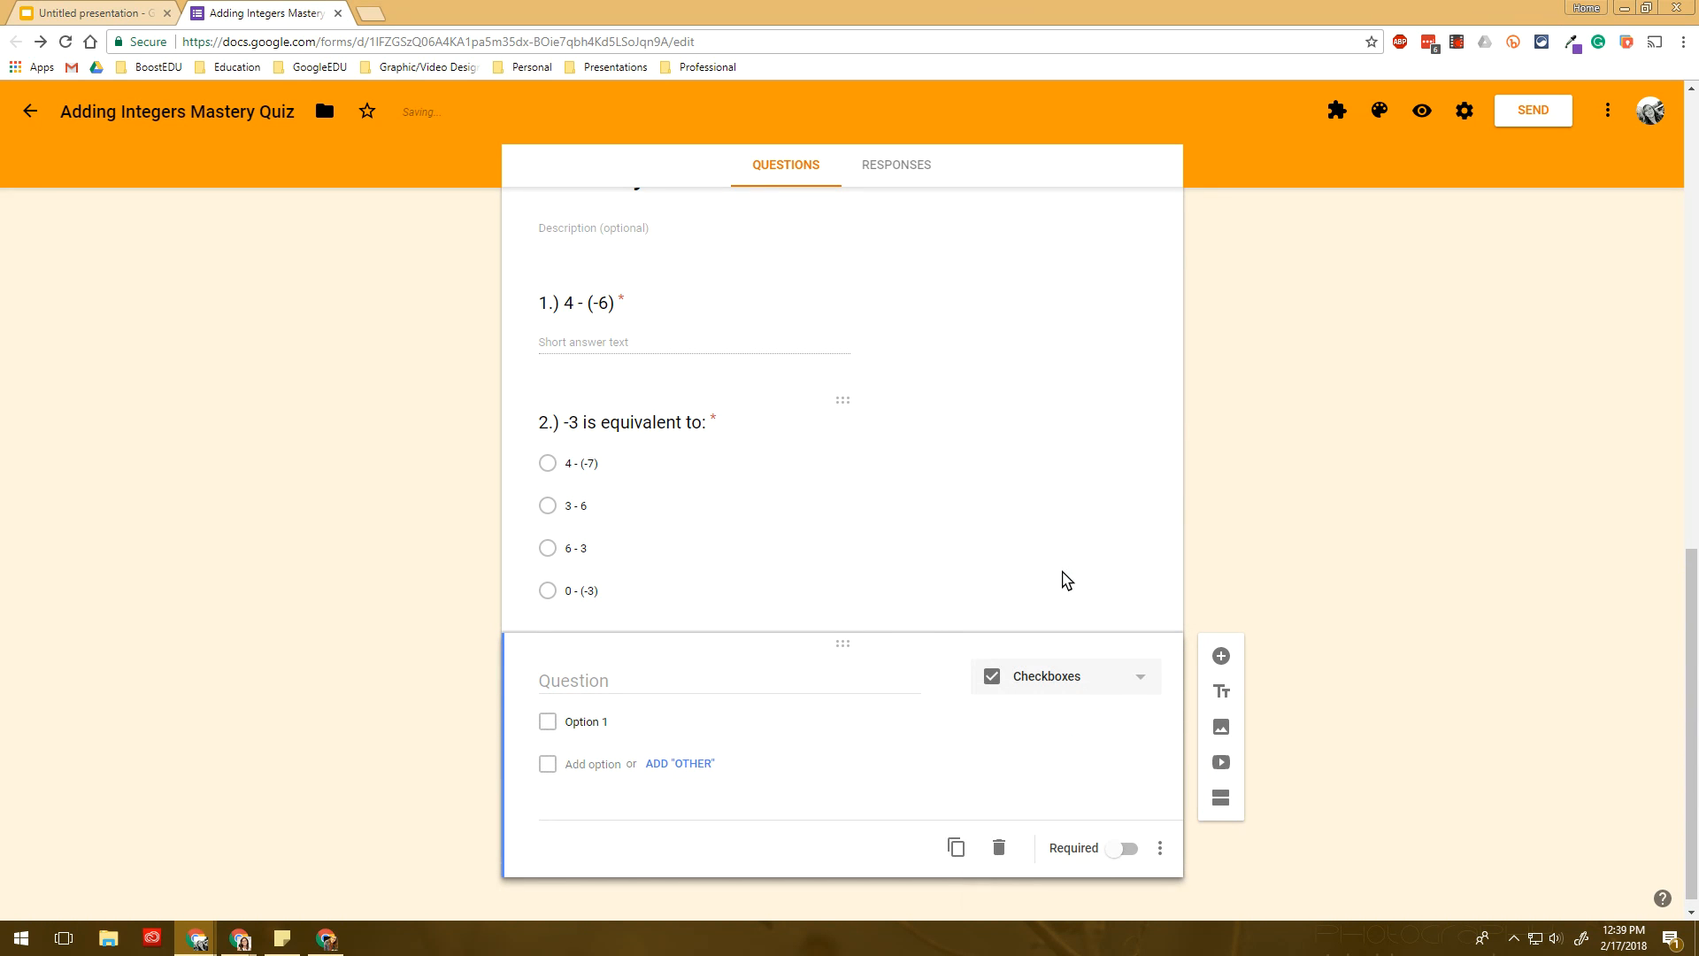
pyautogui.click(650, 669)
pyautogui.write('3.')
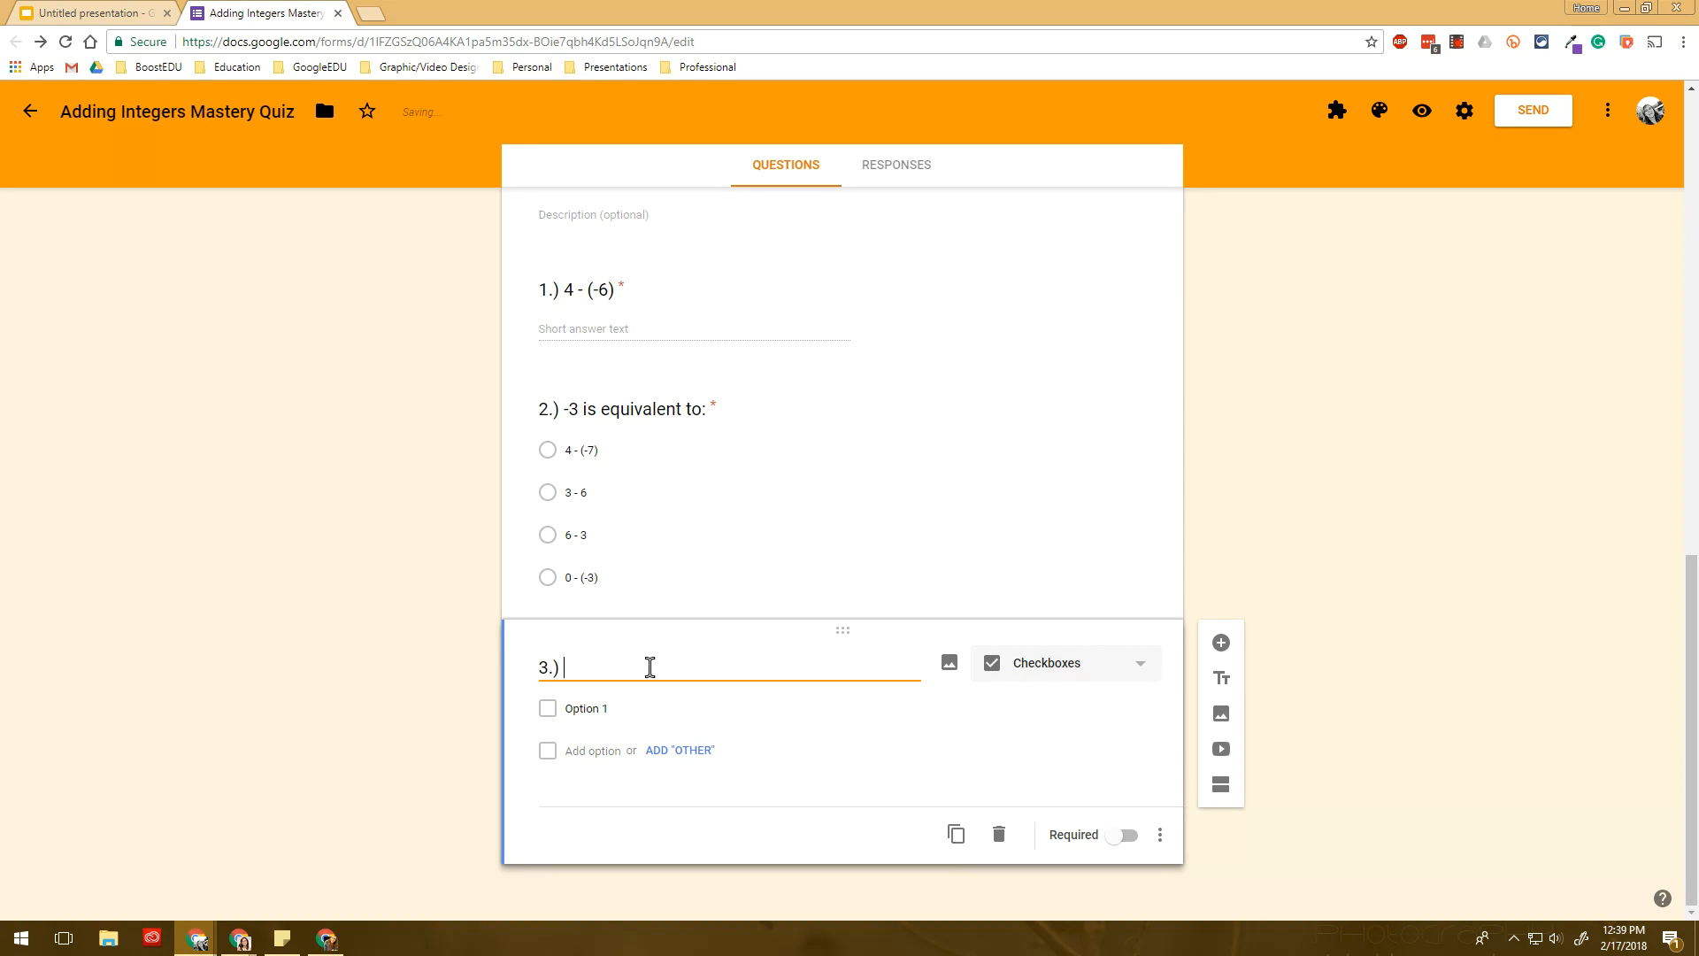
pyautogui.write(') 6 is equuivalen tto:')
pyautogui.press('Tab')
pyautogui.press('Tab')
pyautogui.click(673, 659)
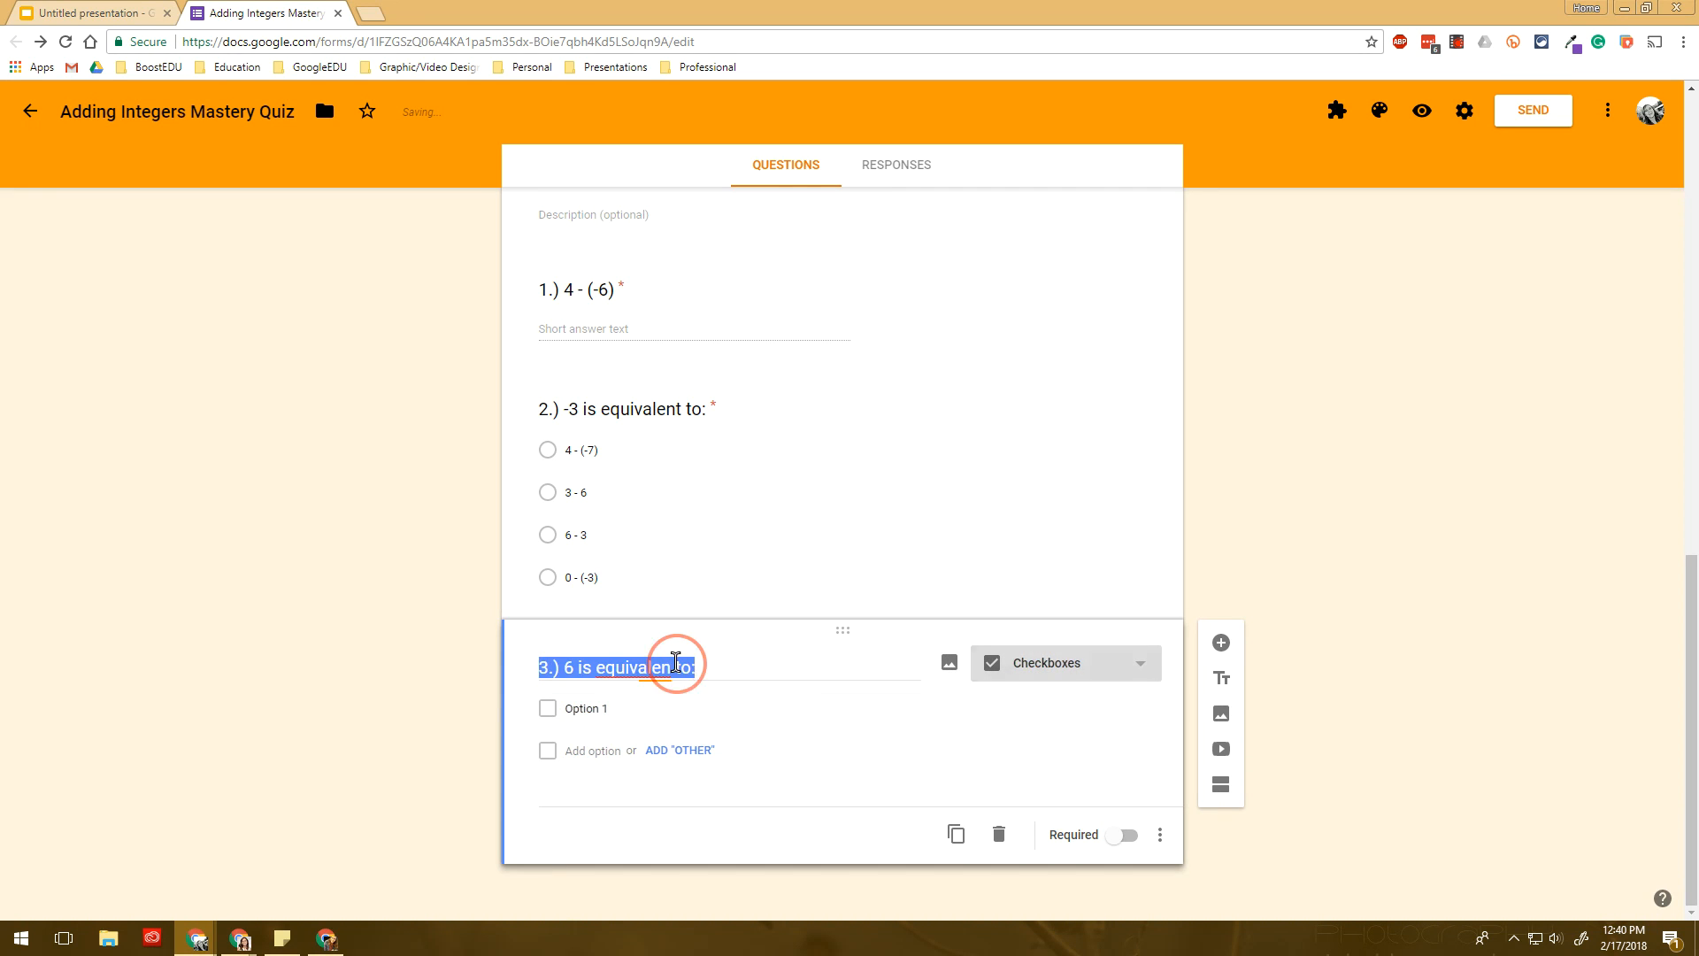
pyautogui.press('Right')
pyautogui.press('Left')
pyautogui.write('t')
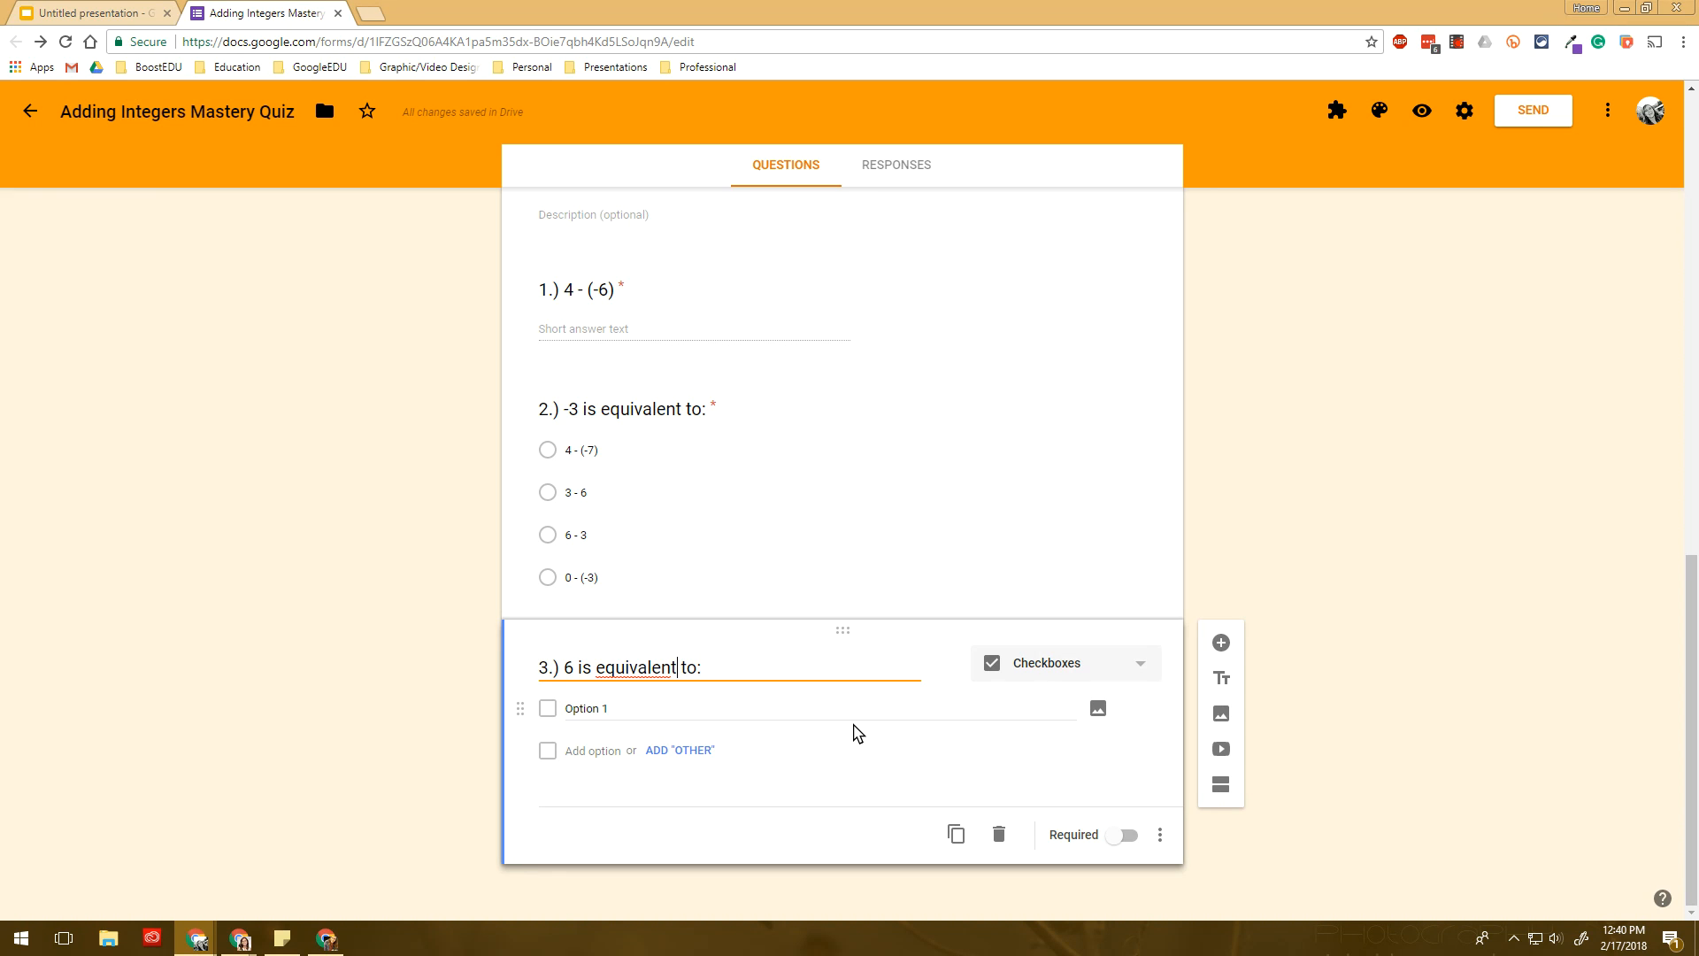
# - Enter four checkbox choices for question 3, including 9 - (-3) and 0 - (-6)
pyautogui.click(703, 710)
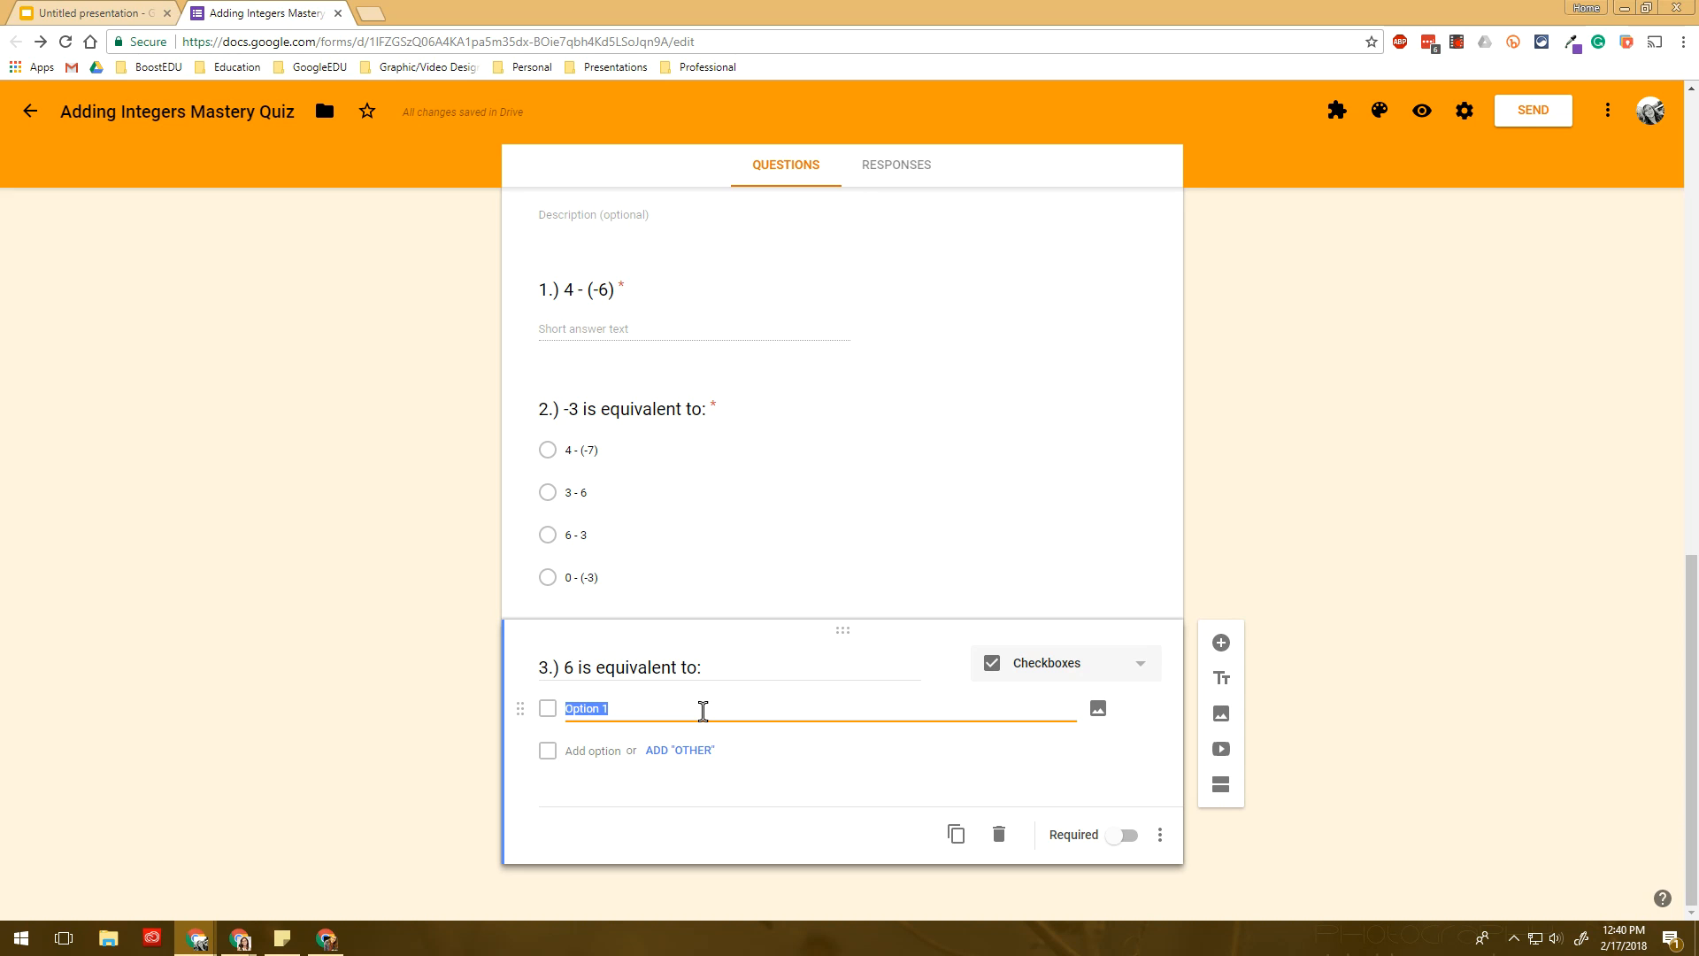
pyautogui.write('3')
pyautogui.press('Tab')
pyautogui.press('Tab')
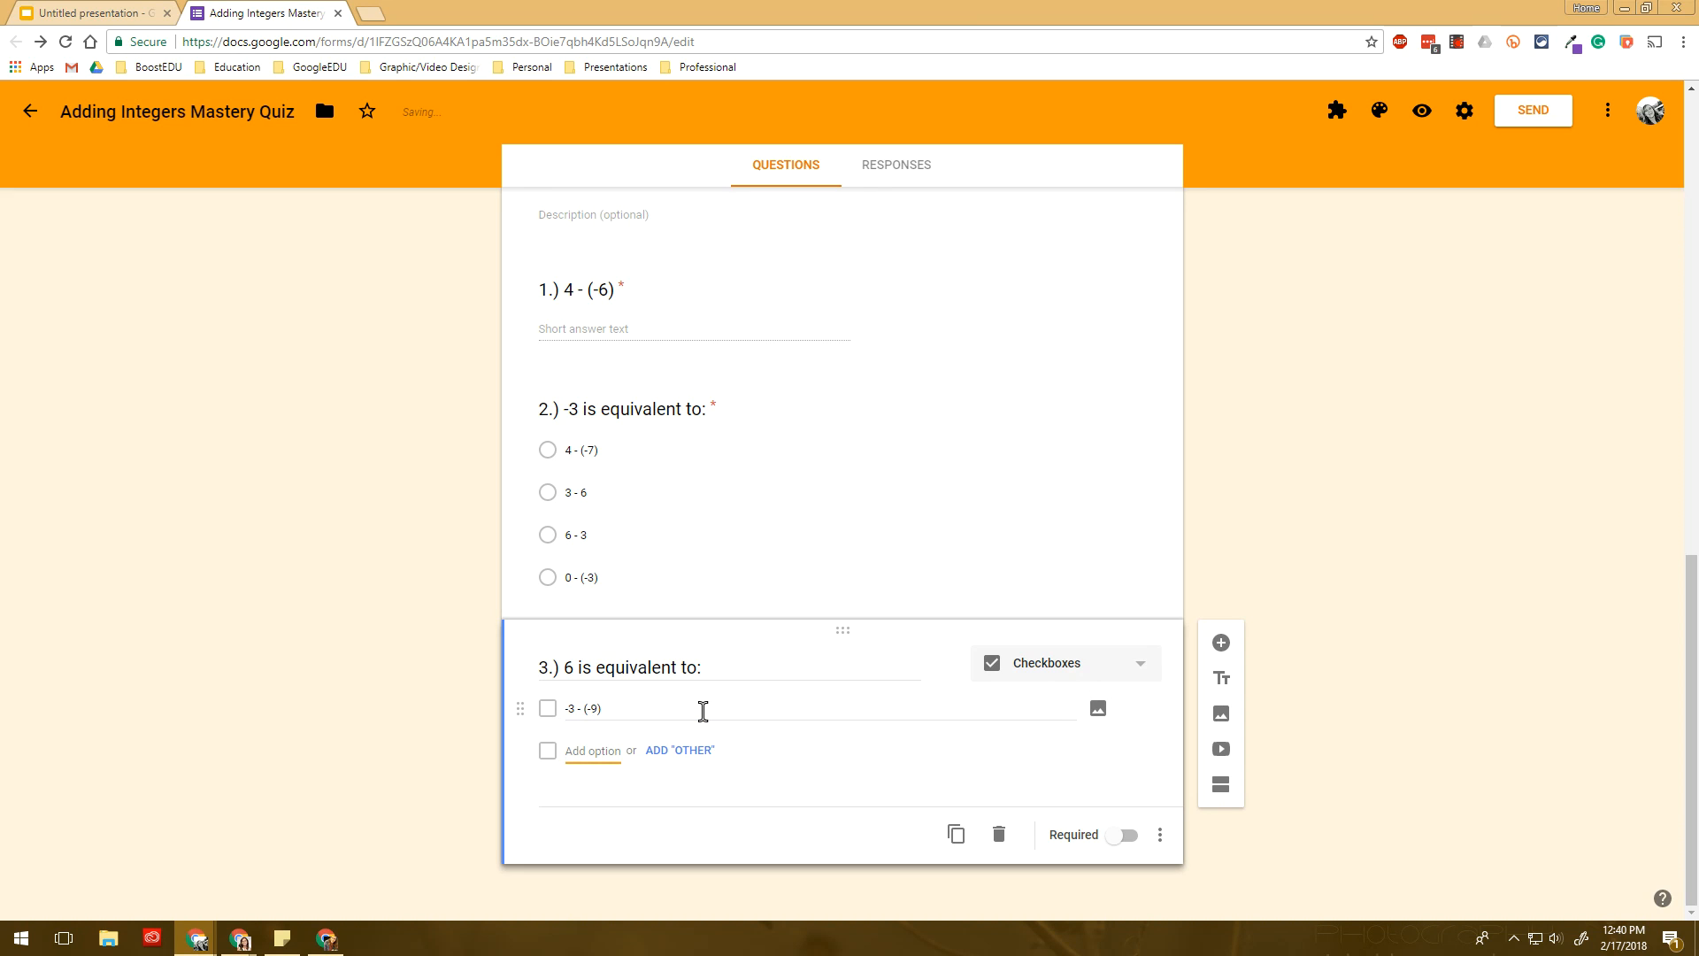
pyautogui.write('9')
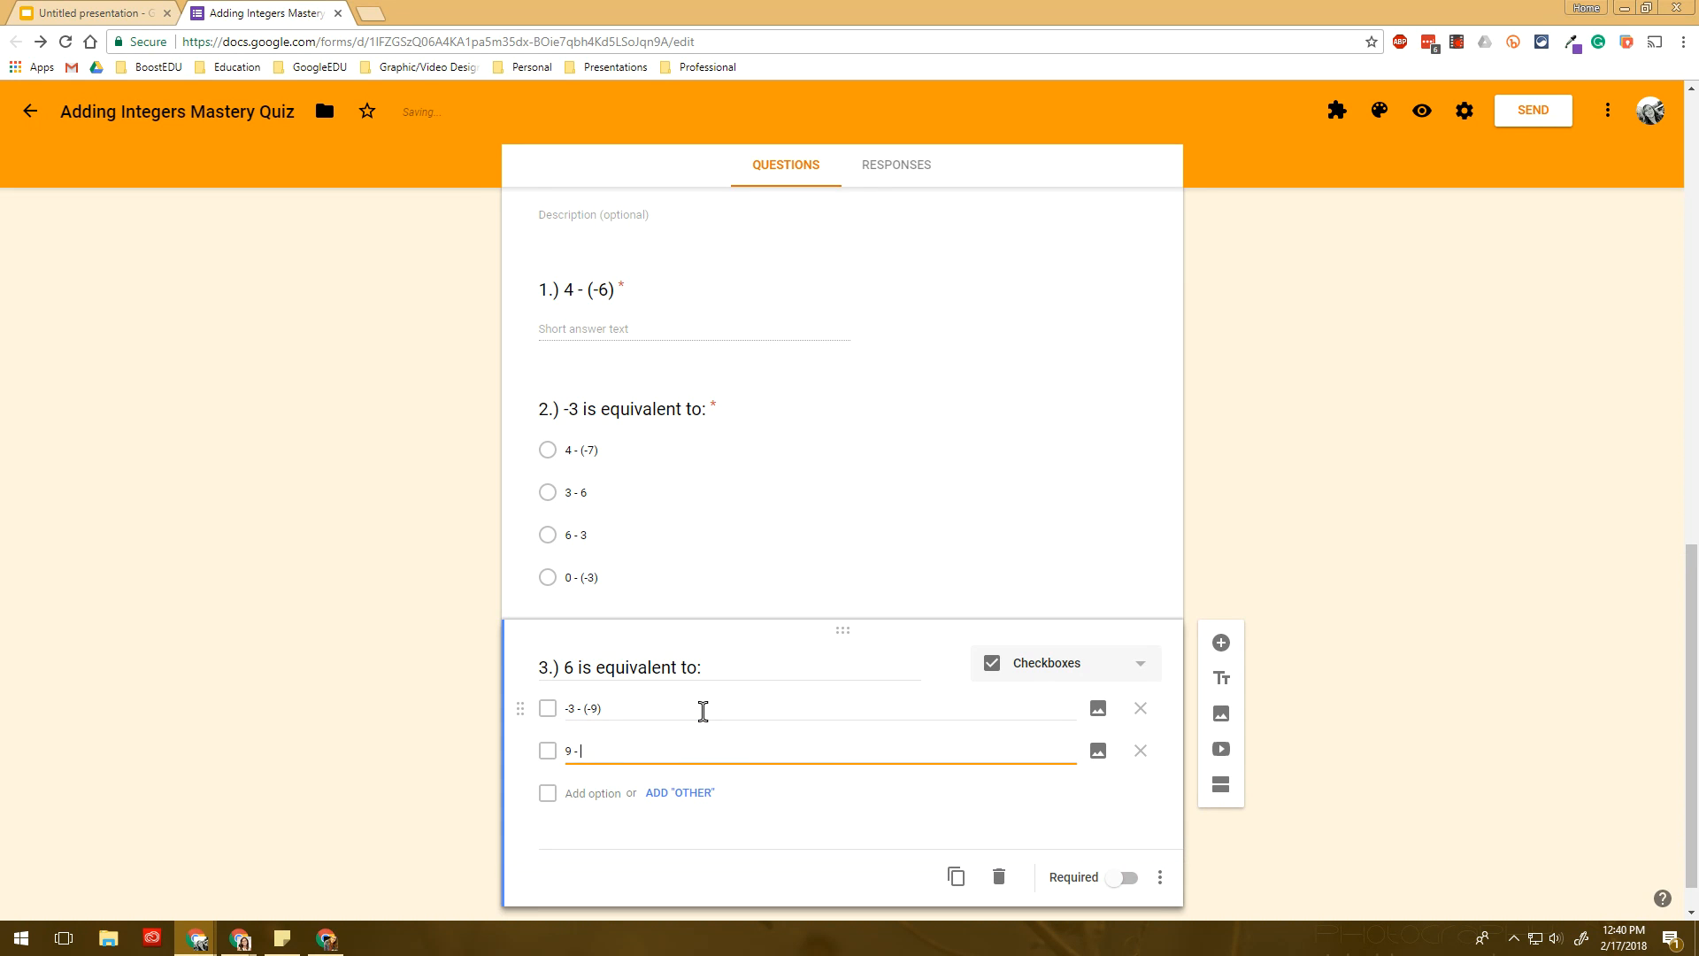
pyautogui.write(' - (-3)')
pyautogui.press('Tab')
pyautogui.press('Tab')
pyautogui.press('Tab')
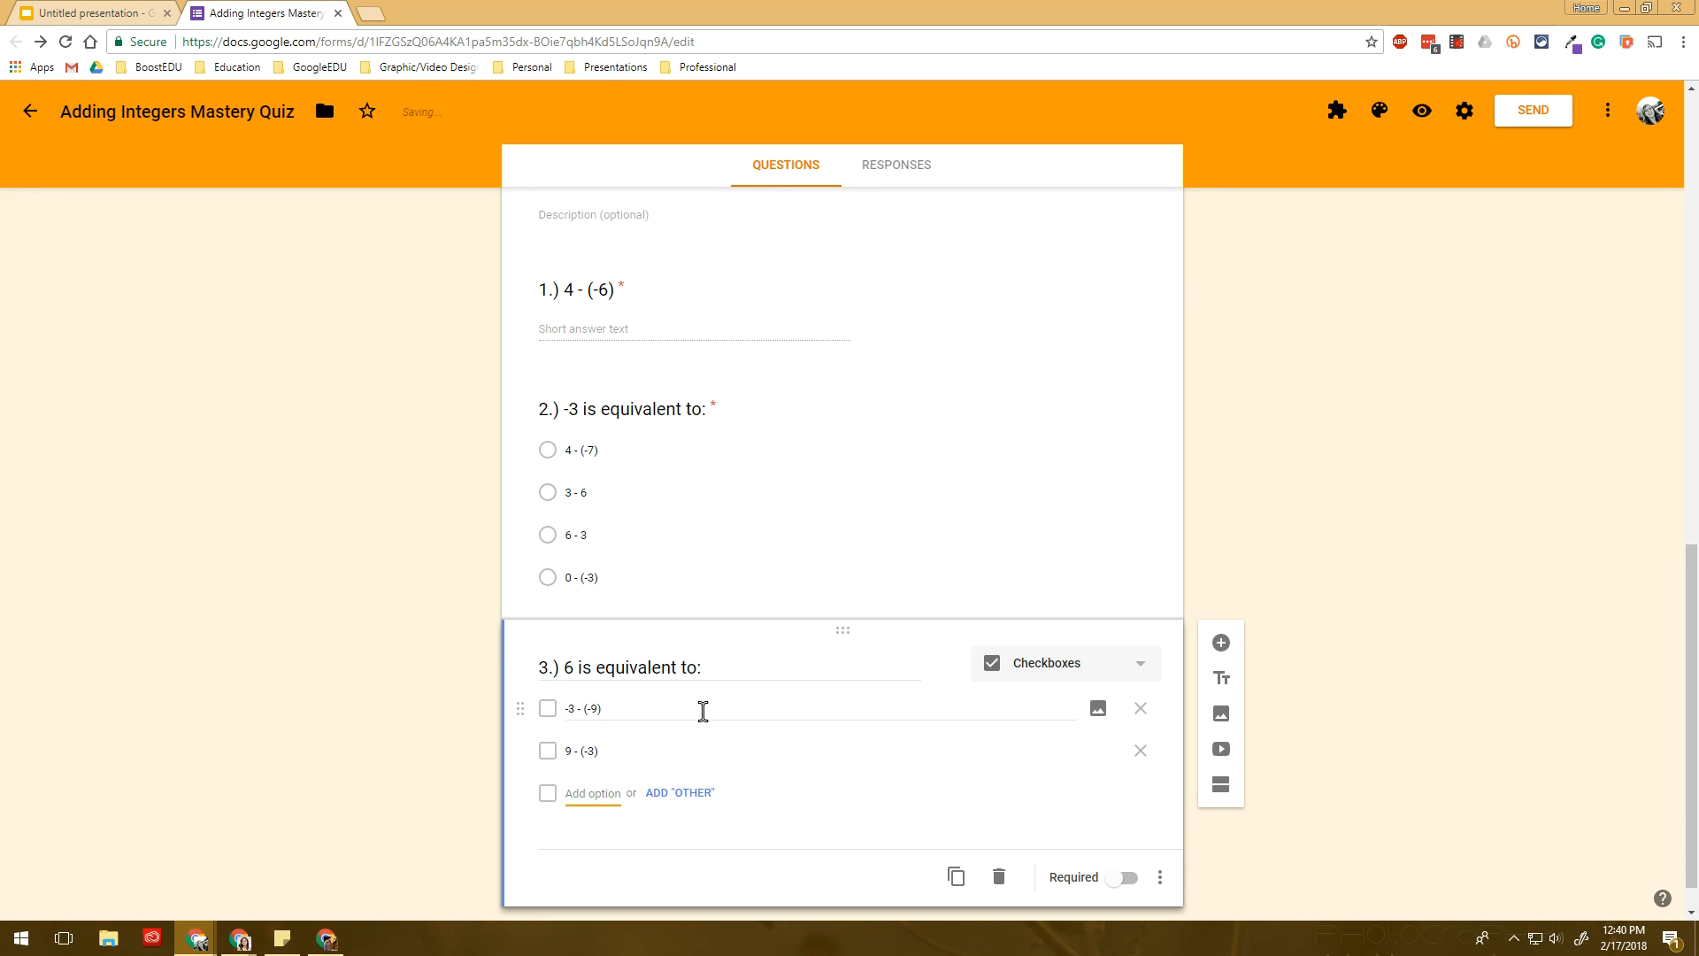
pyautogui.write('3')
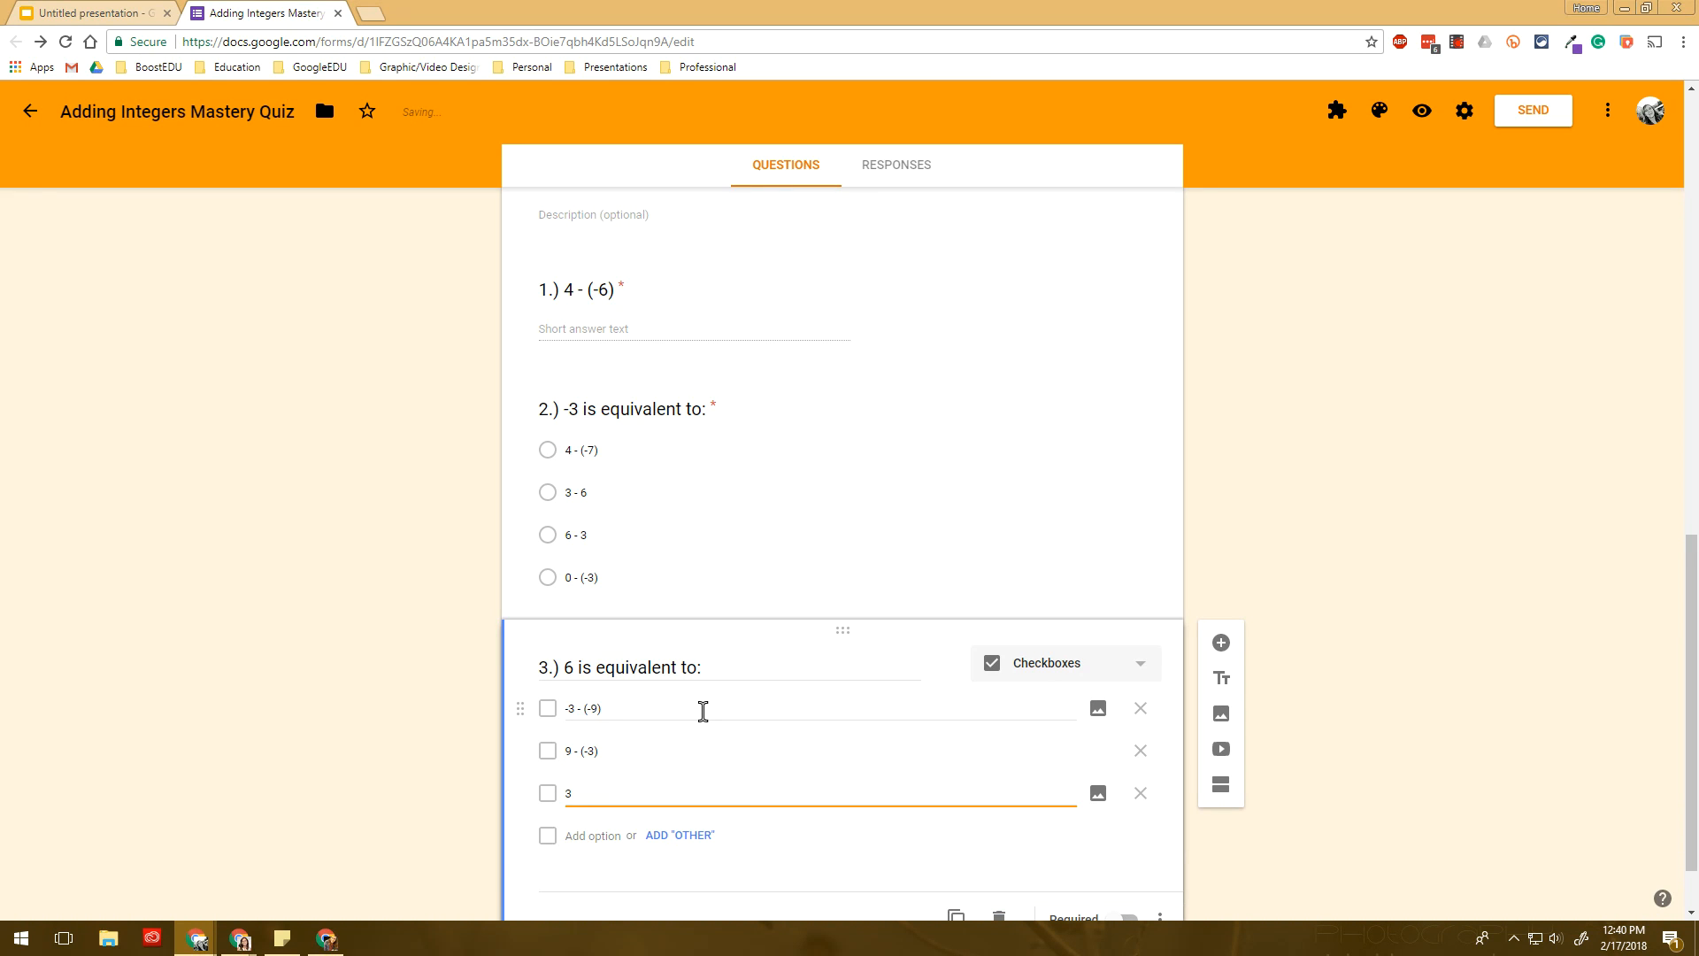
pyautogui.press('Tab')
pyautogui.press('Tab')
pyautogui.press('Tab')
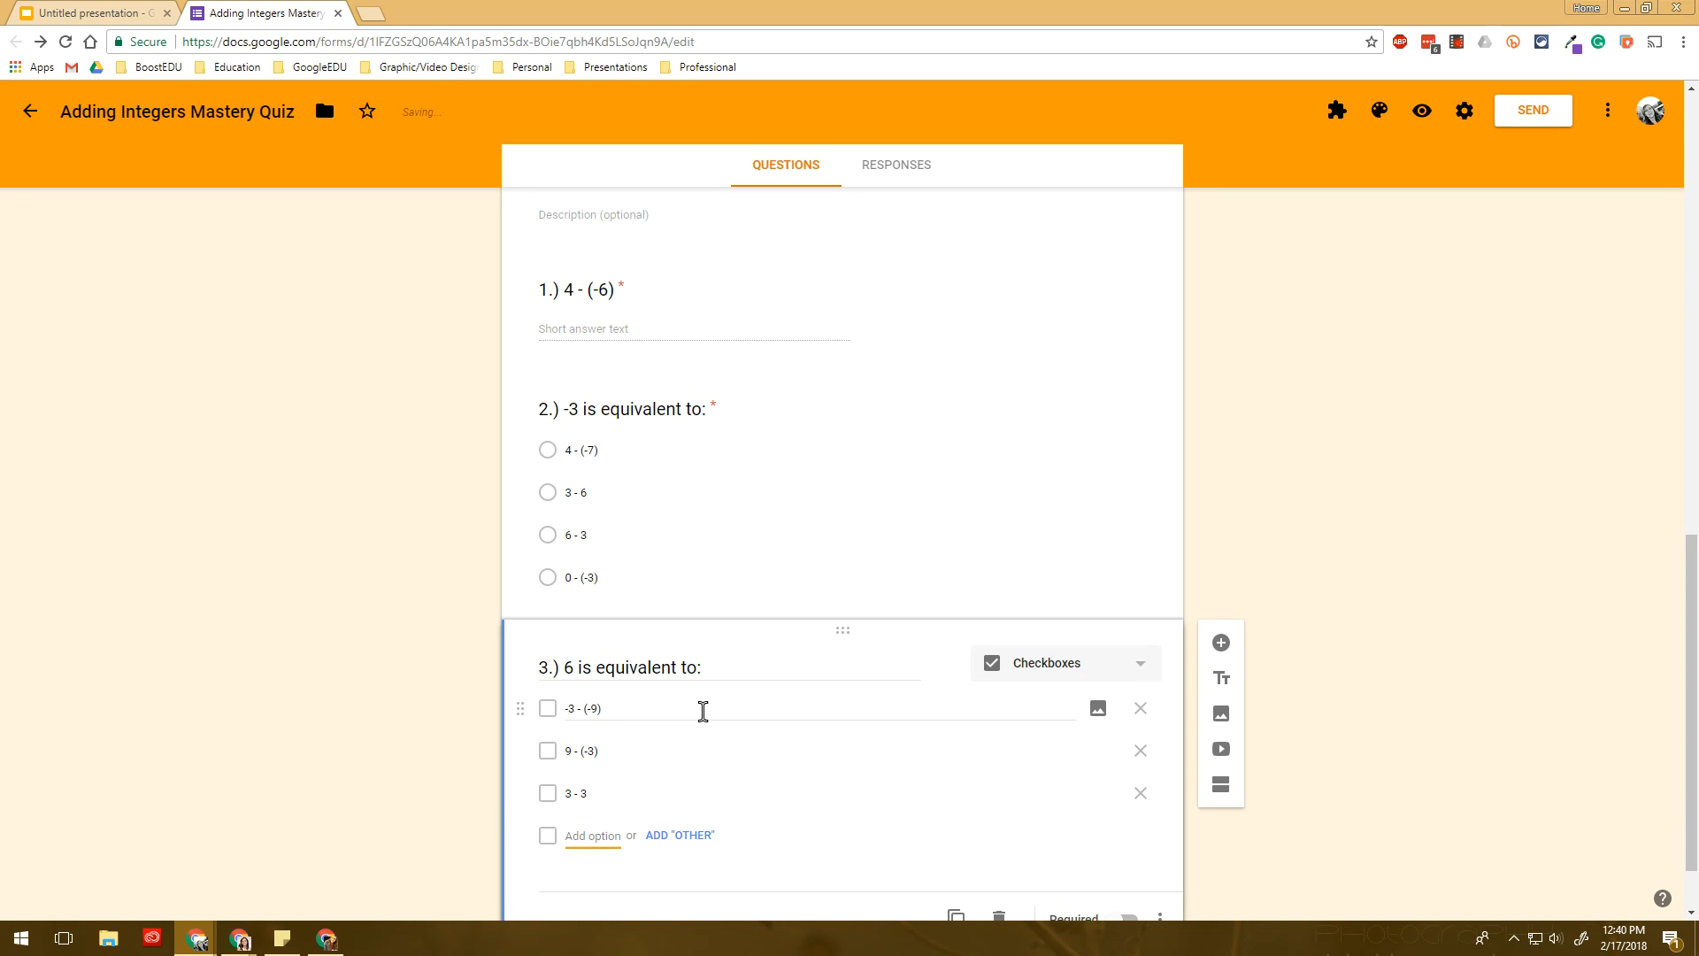
pyautogui.write('6')
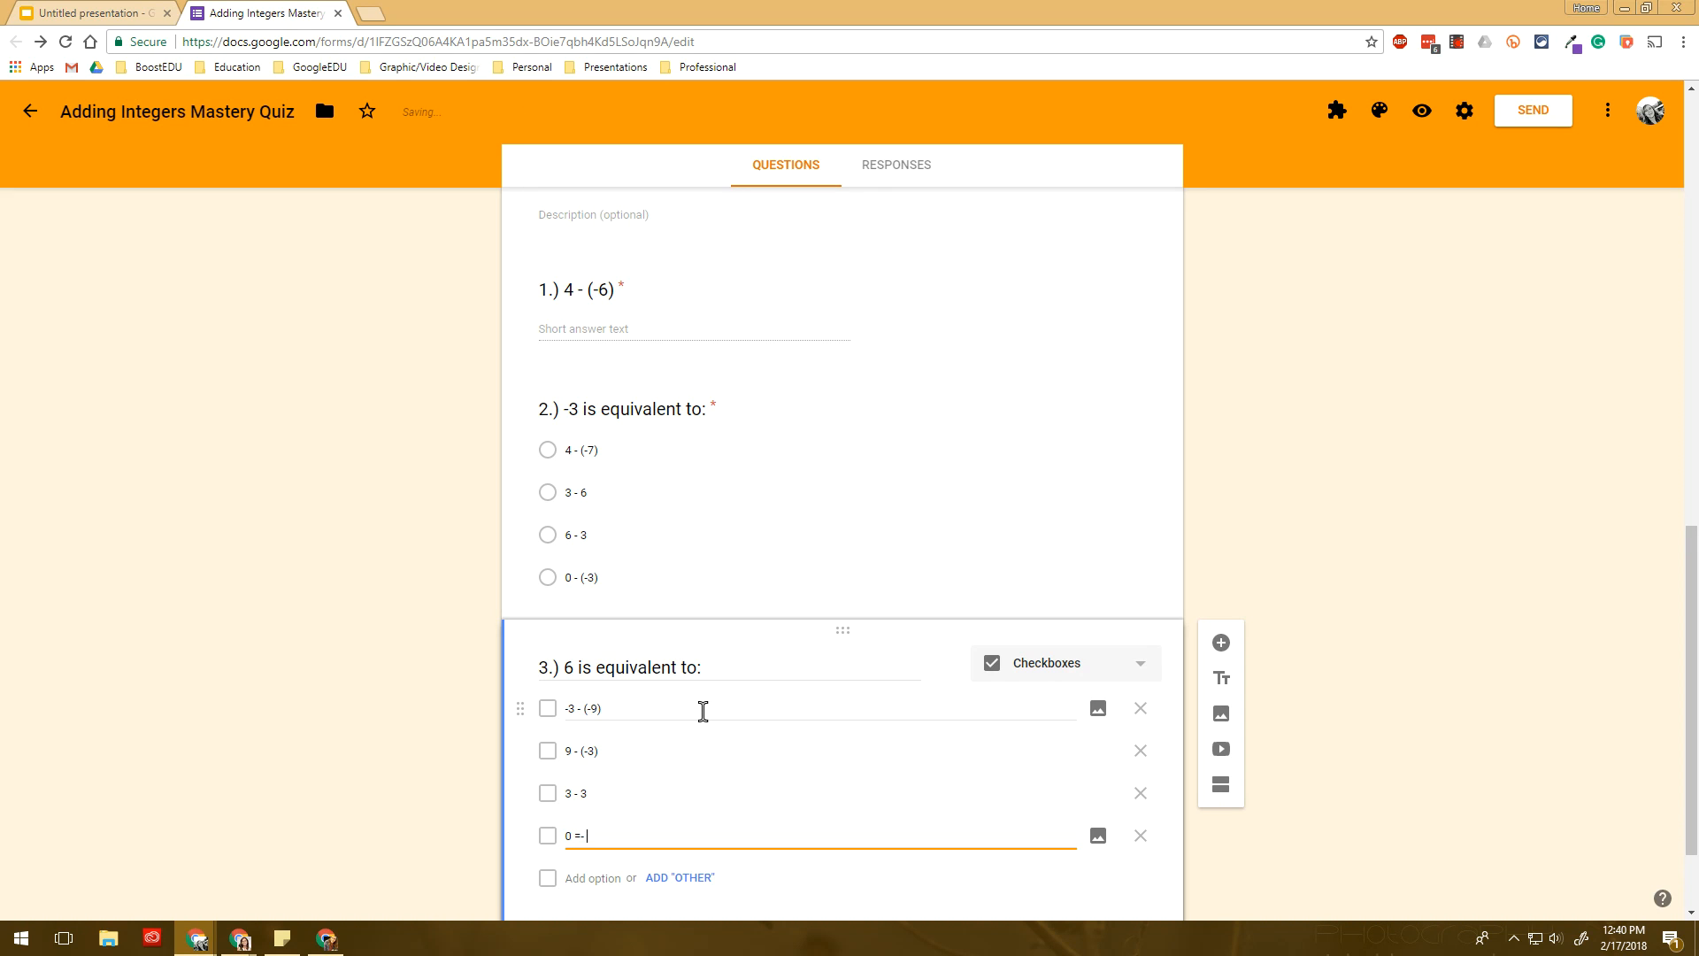
pyautogui.press('BackSpace')
pyautogui.press('BackSpace')
pyautogui.press('BackSpace')
pyautogui.write('- (-6)')
# - Make question 3 required and add a new question below it
pyautogui.scroll(-2, 704, 711)
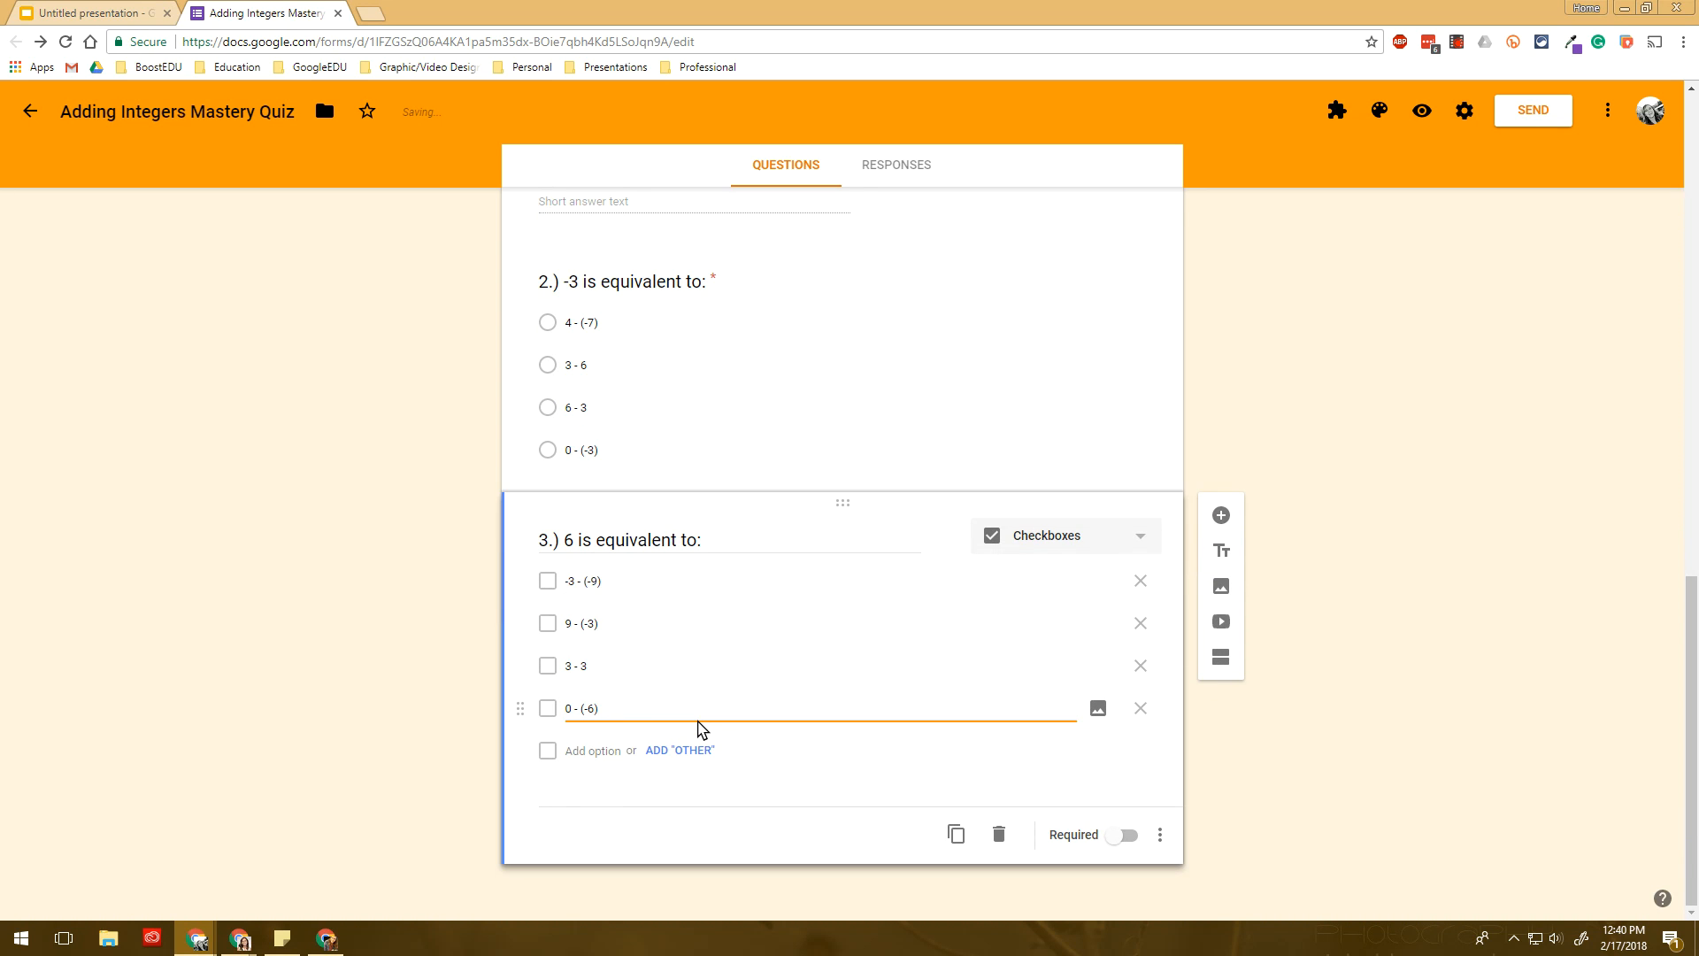
pyautogui.click(1117, 835)
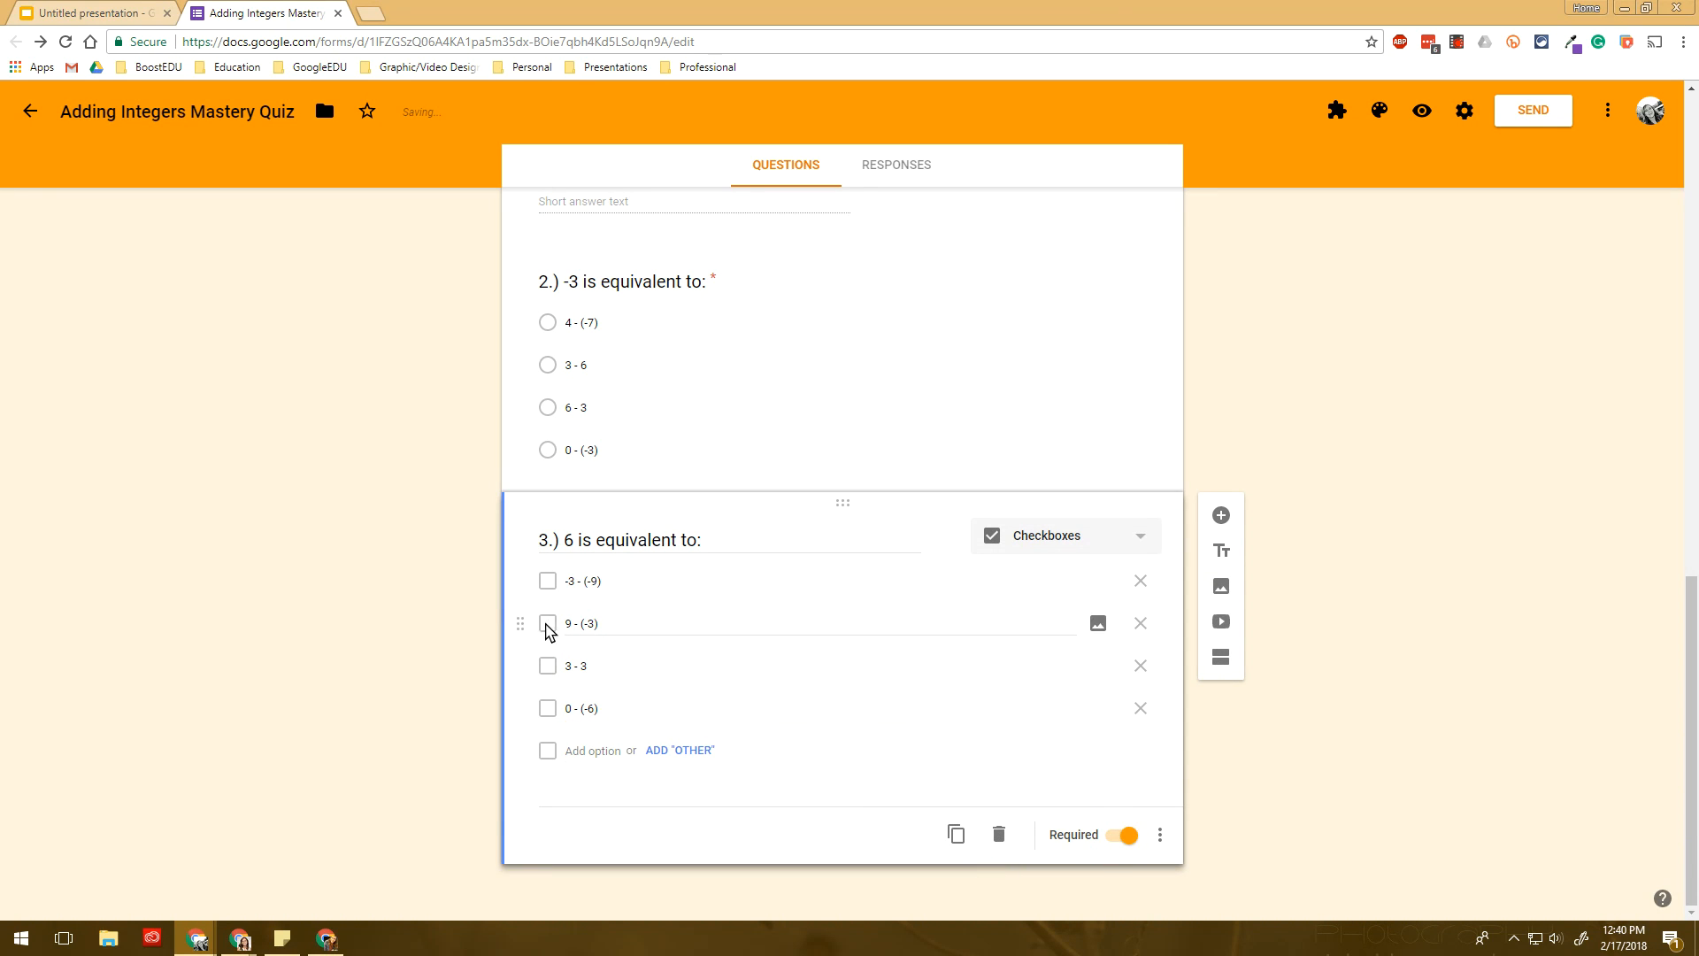
pyautogui.click(572, 581)
pyautogui.click(586, 708)
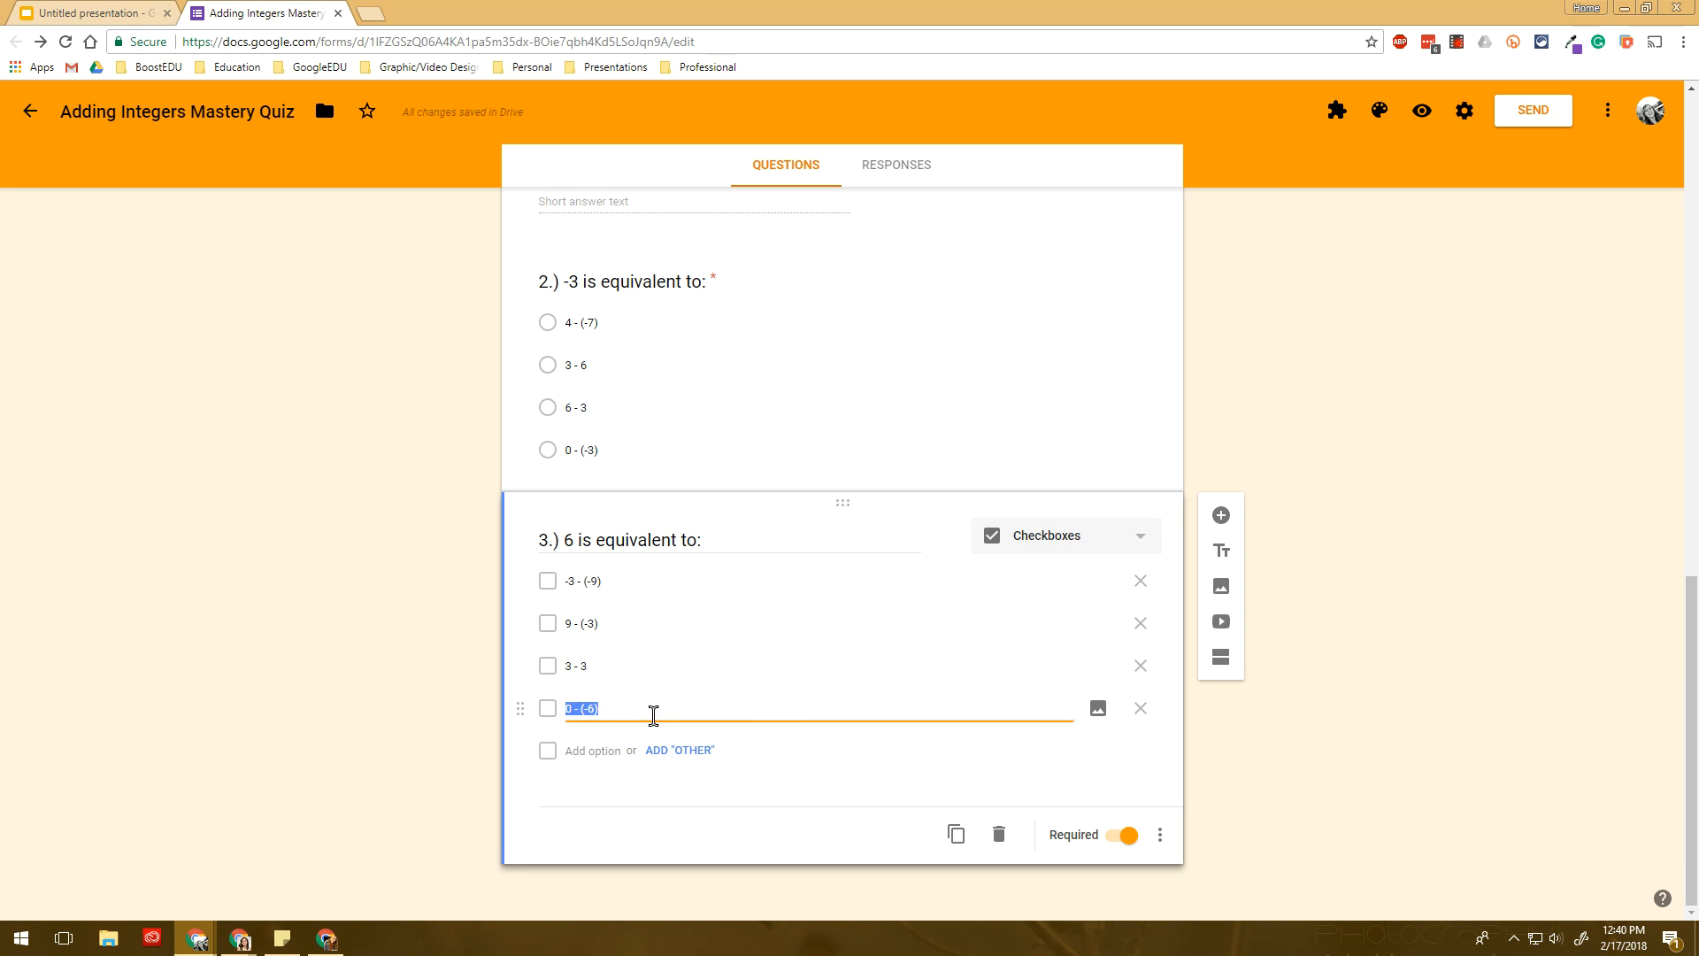
pyautogui.click(747, 707)
pyautogui.click(1221, 521)
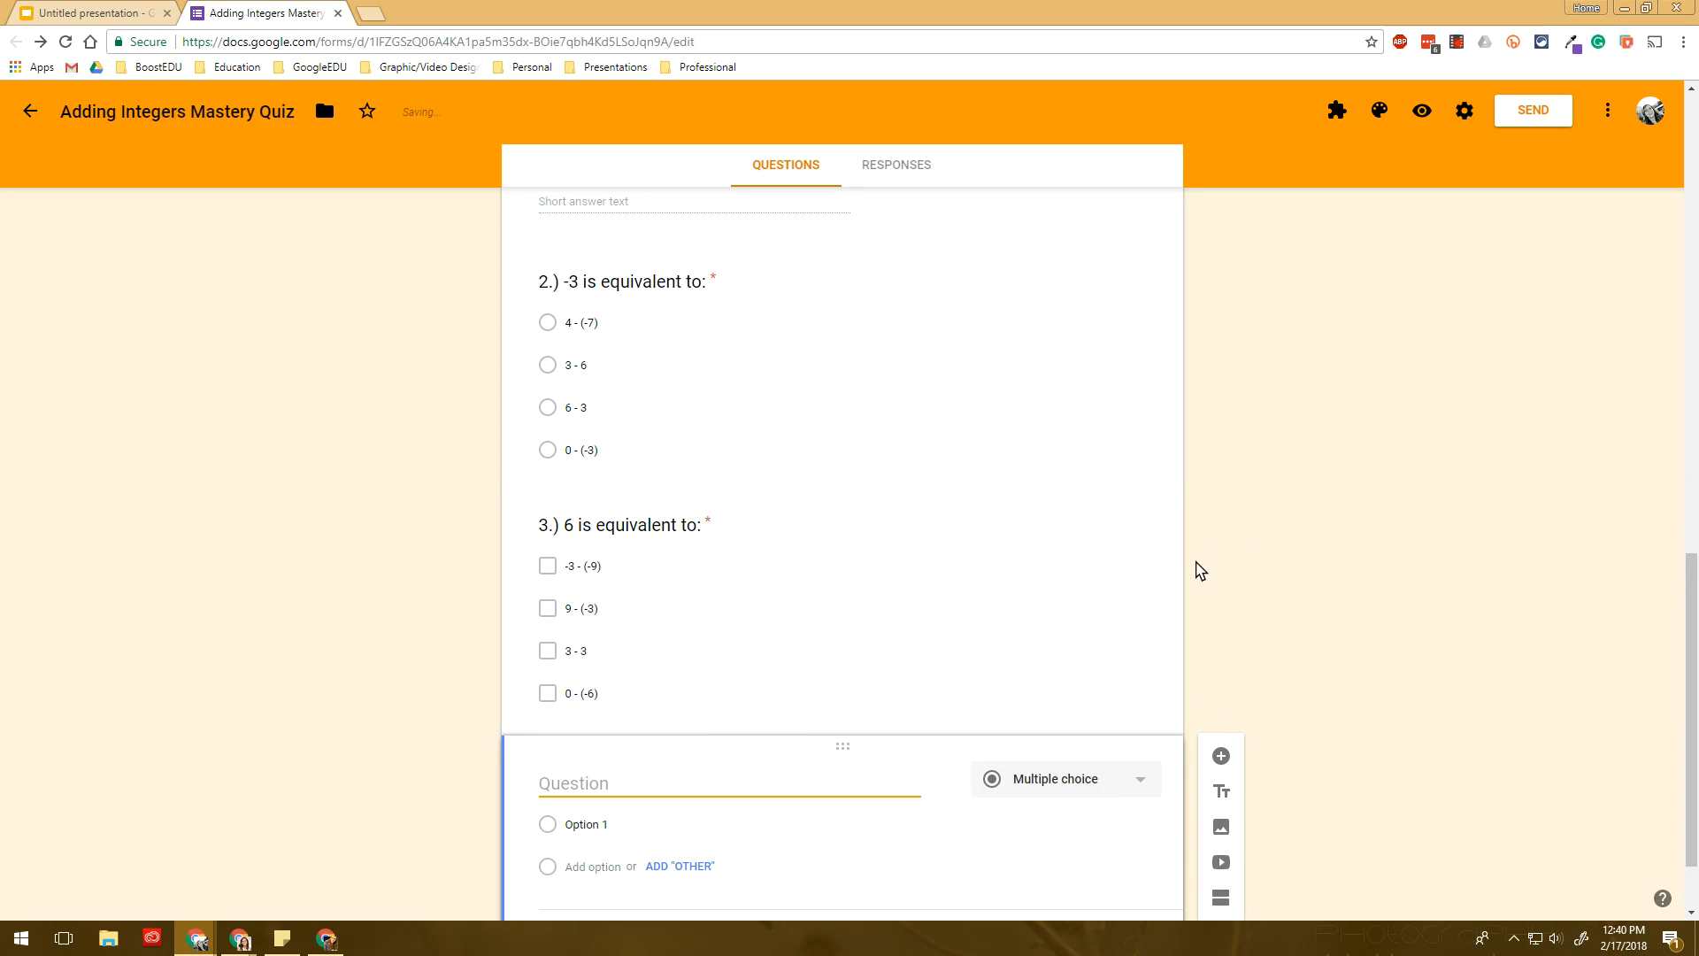
# - Make question 4 a dropdown about adding two integers with opposite signs
pyautogui.click(1055, 672)
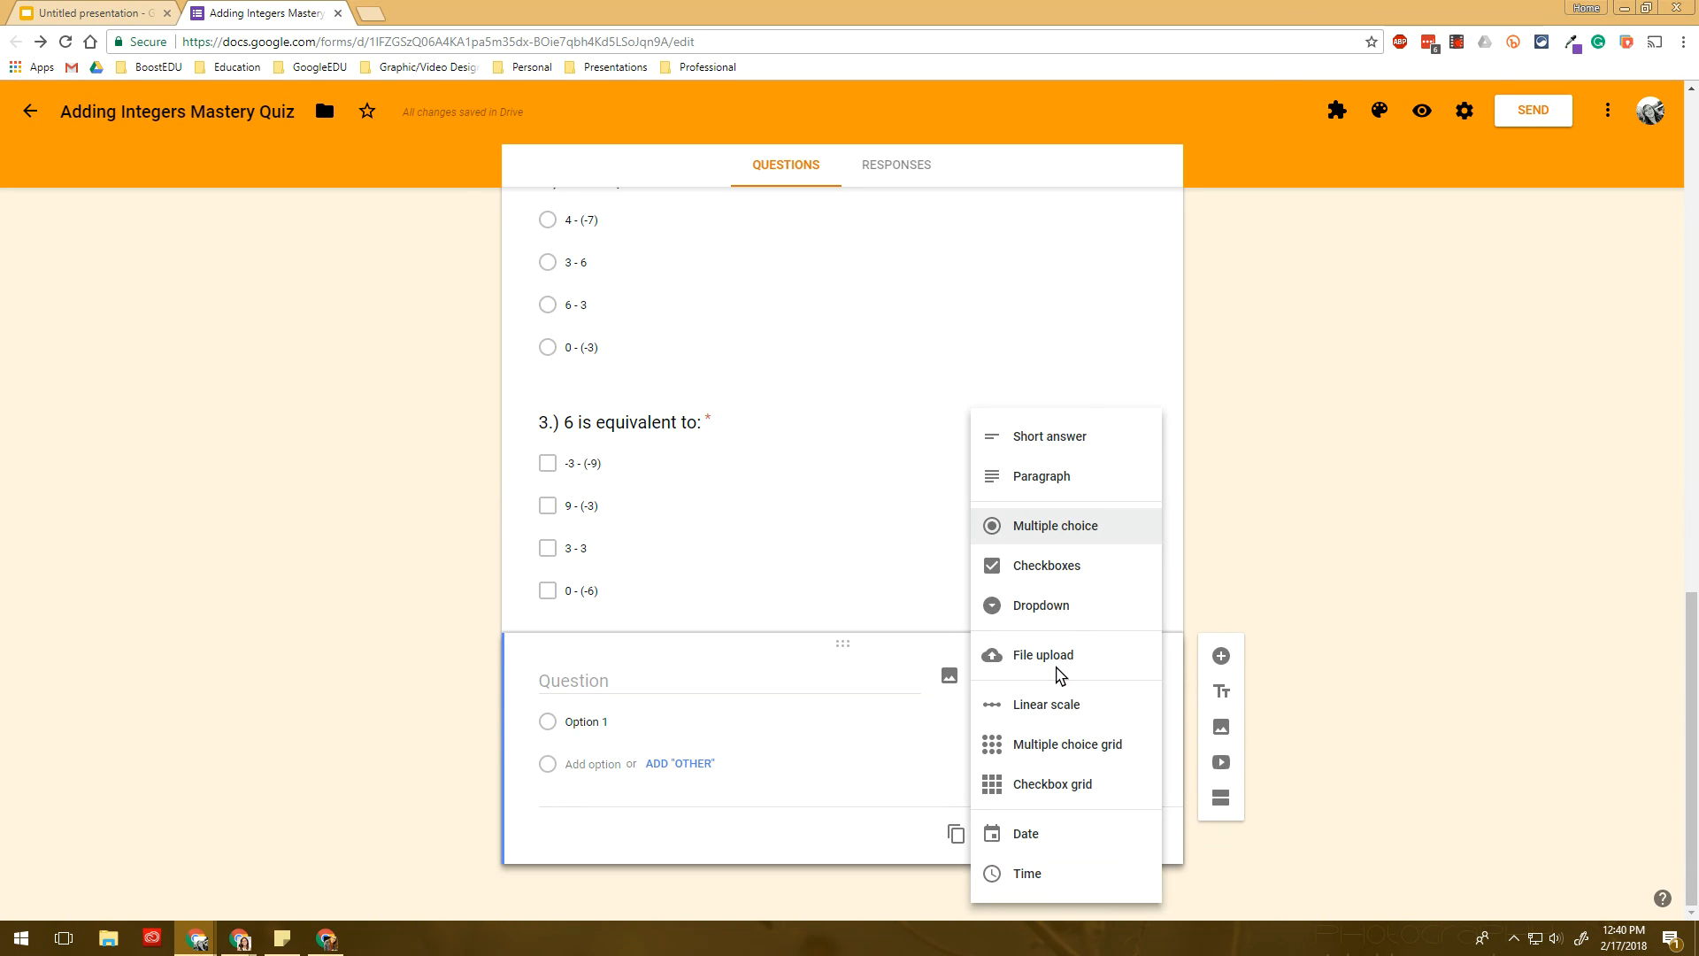
pyautogui.click(1086, 604)
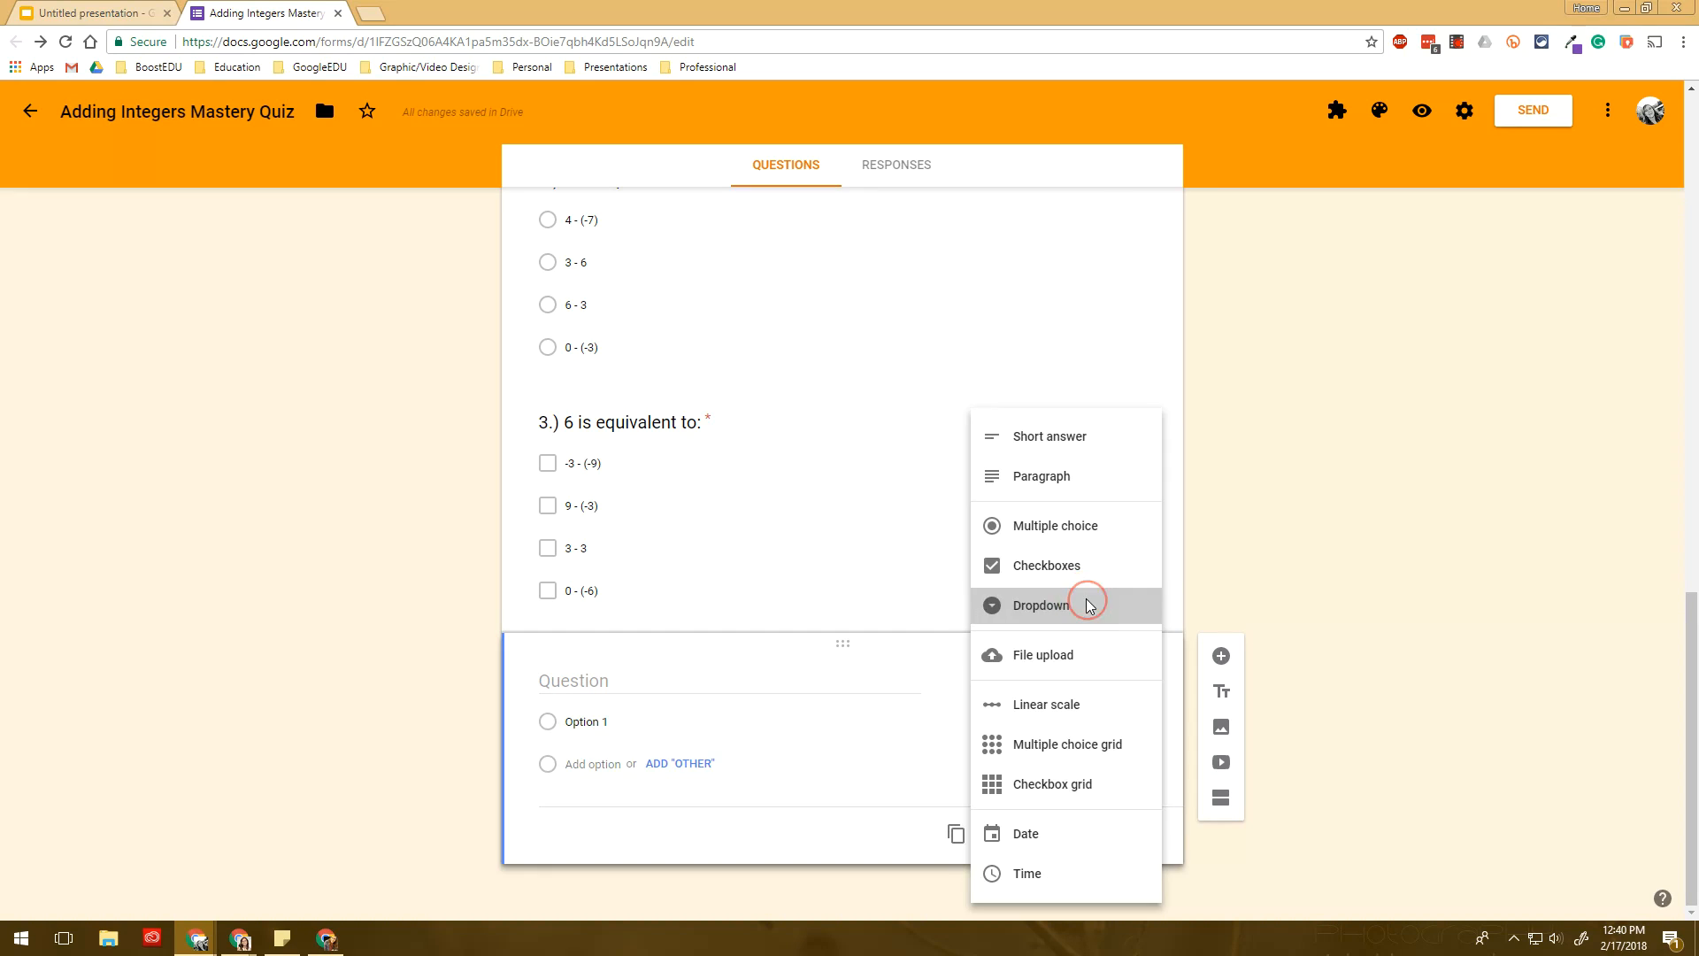
pyautogui.click(654, 679)
pyautogui.write('4.)')
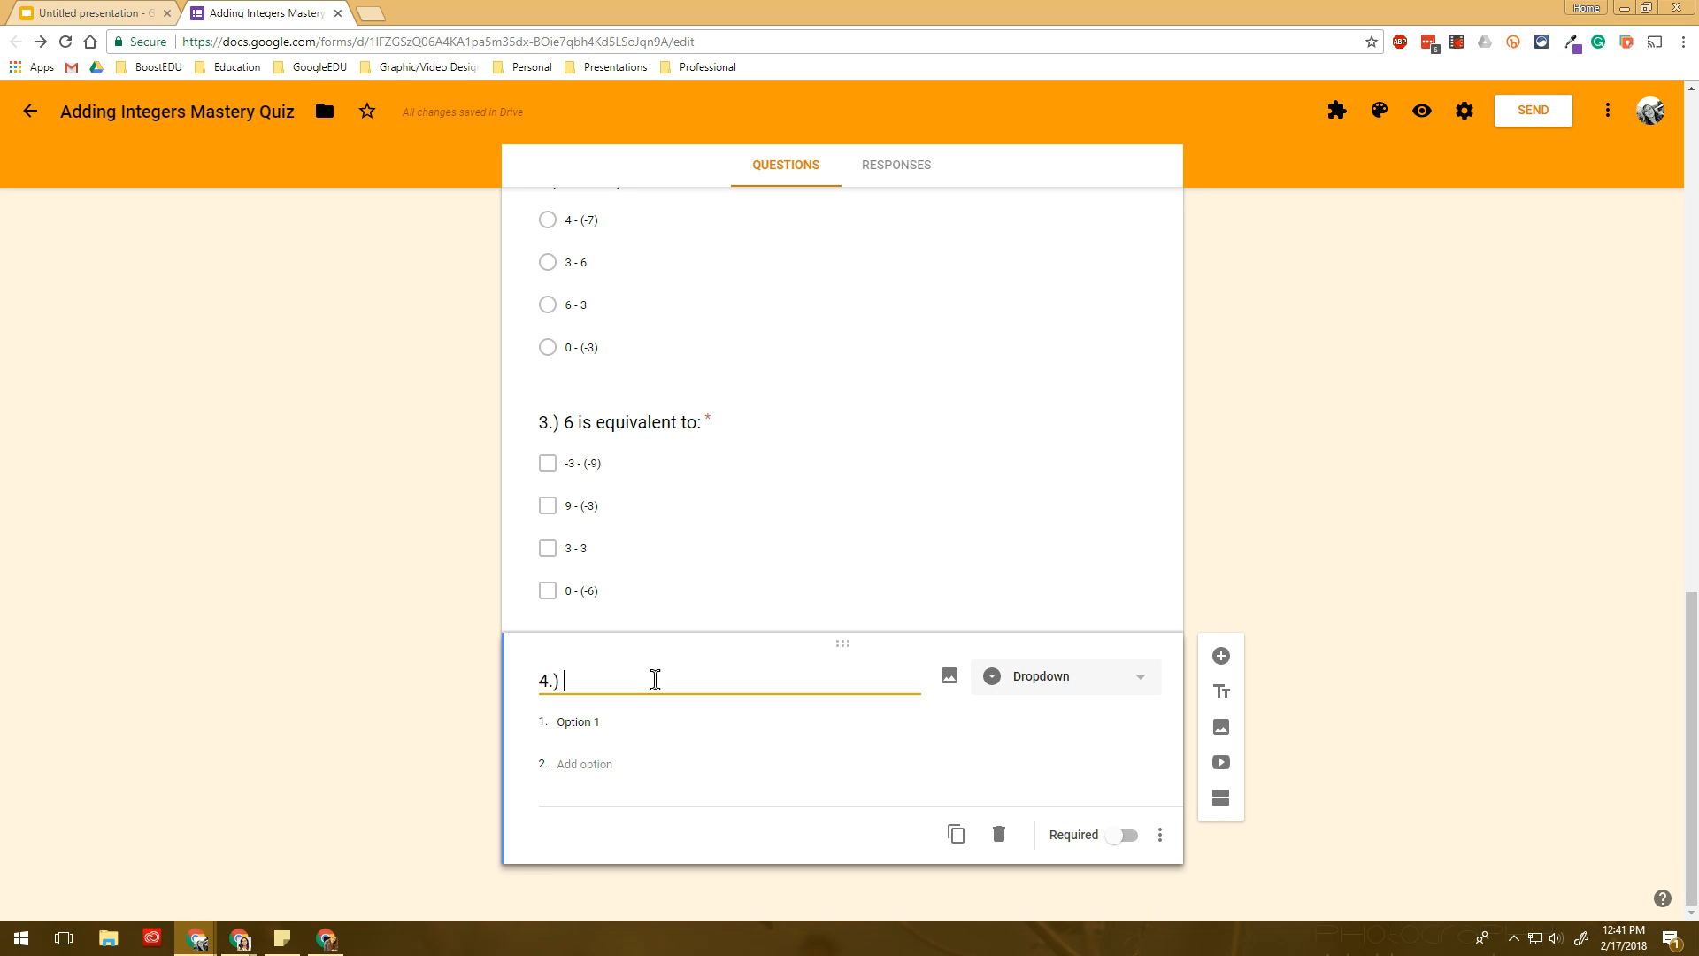
pyautogui.write(' When adding two inte')
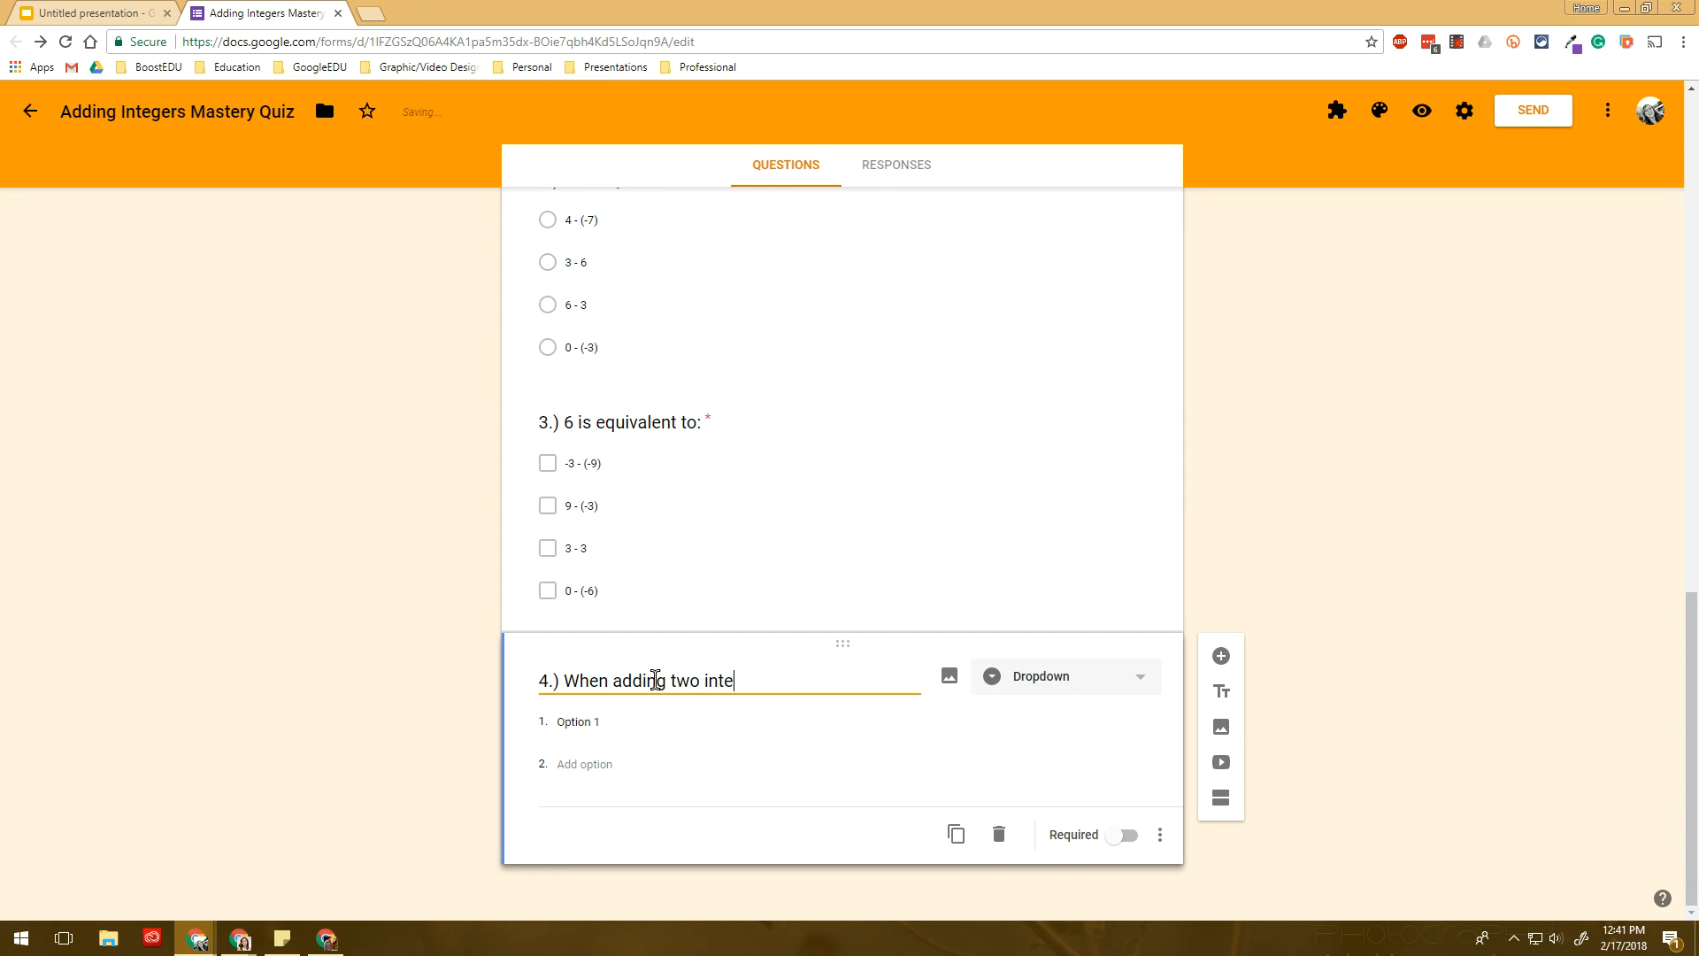
pyautogui.write('gers with opposit')
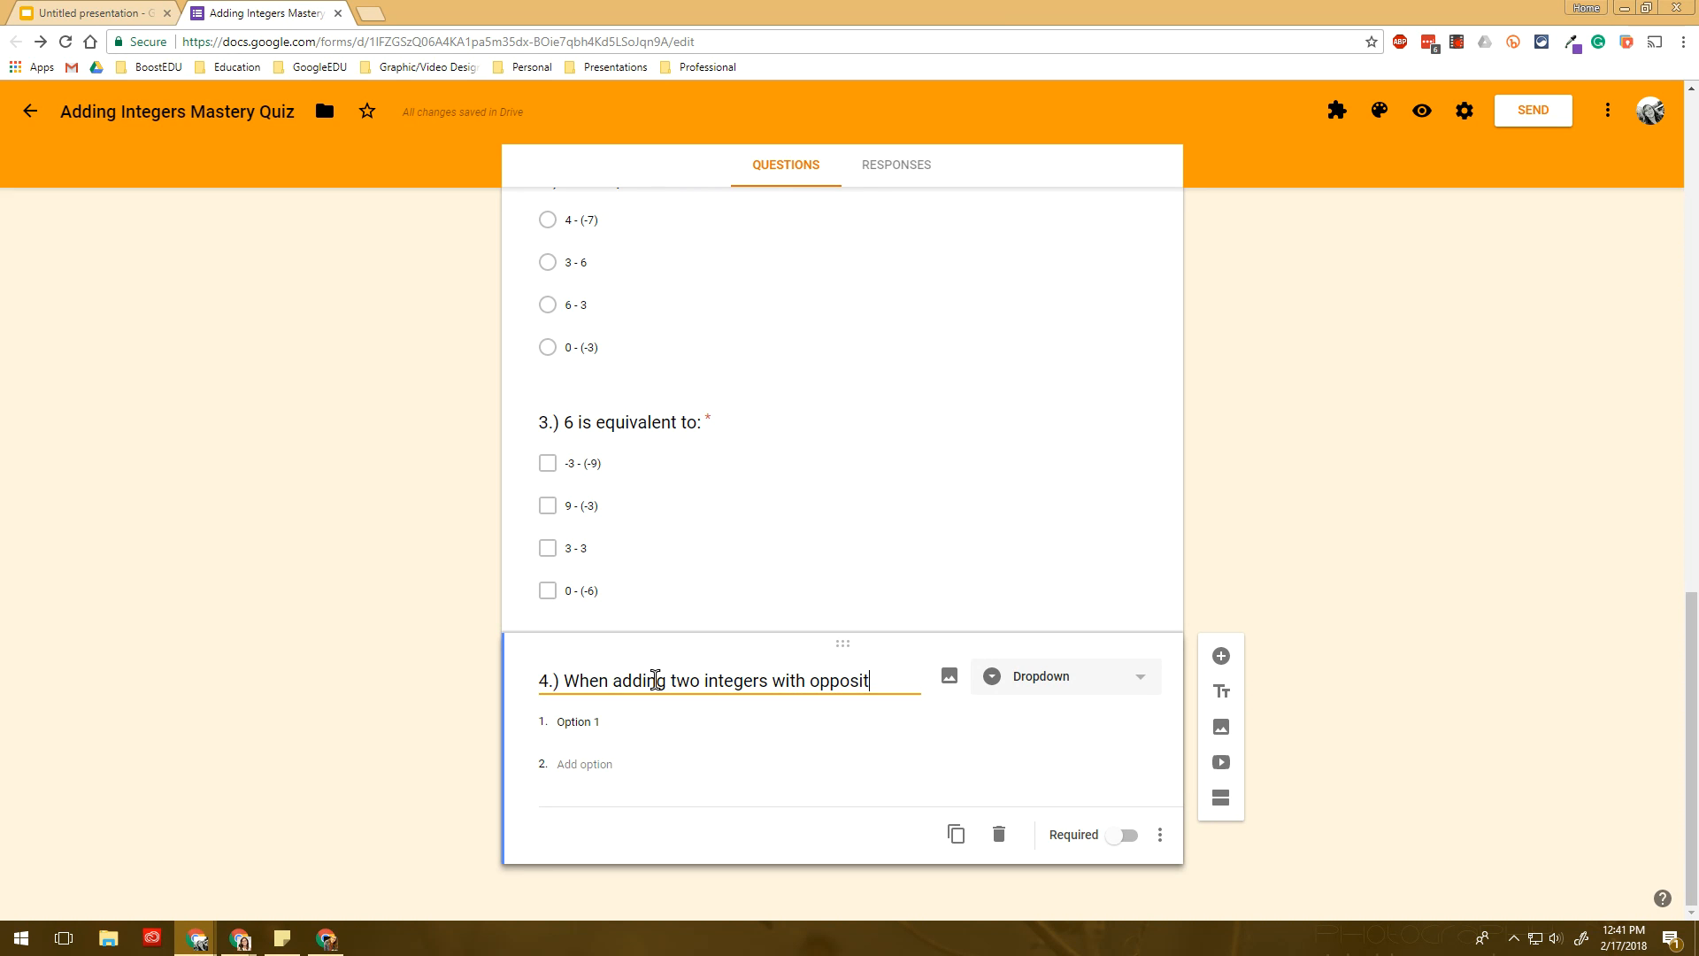
pyautogui.write('e signs, you must')
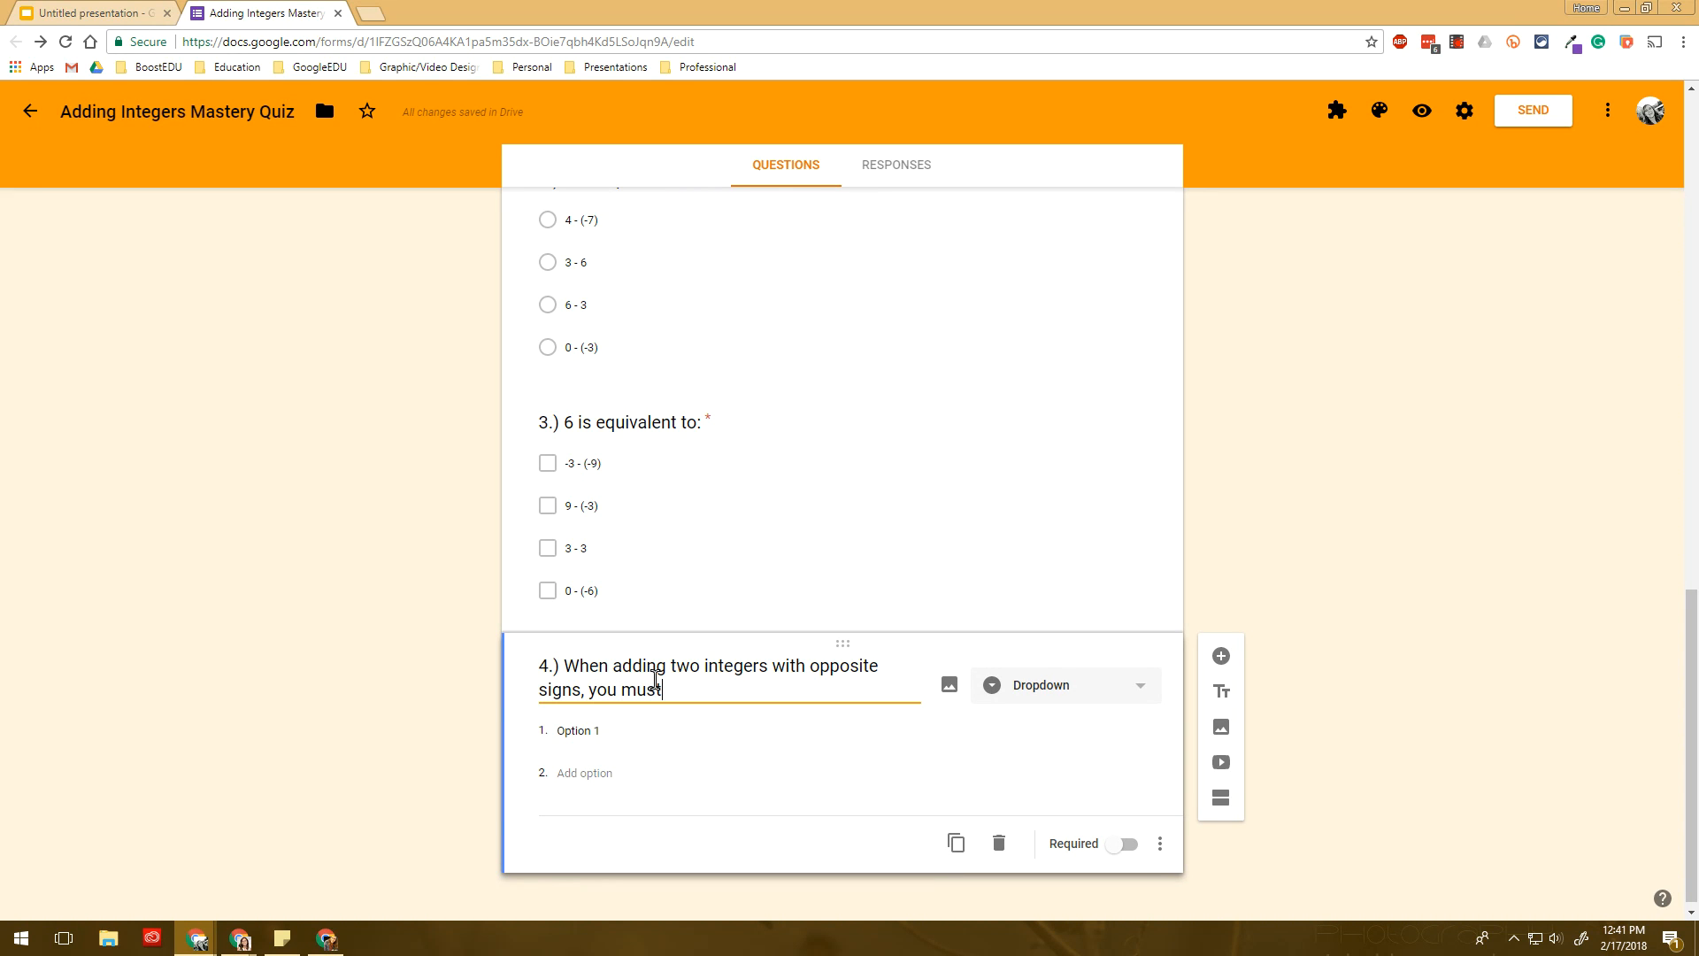
pyautogui.write(' __________ and keep t')
pyautogui.write('he')
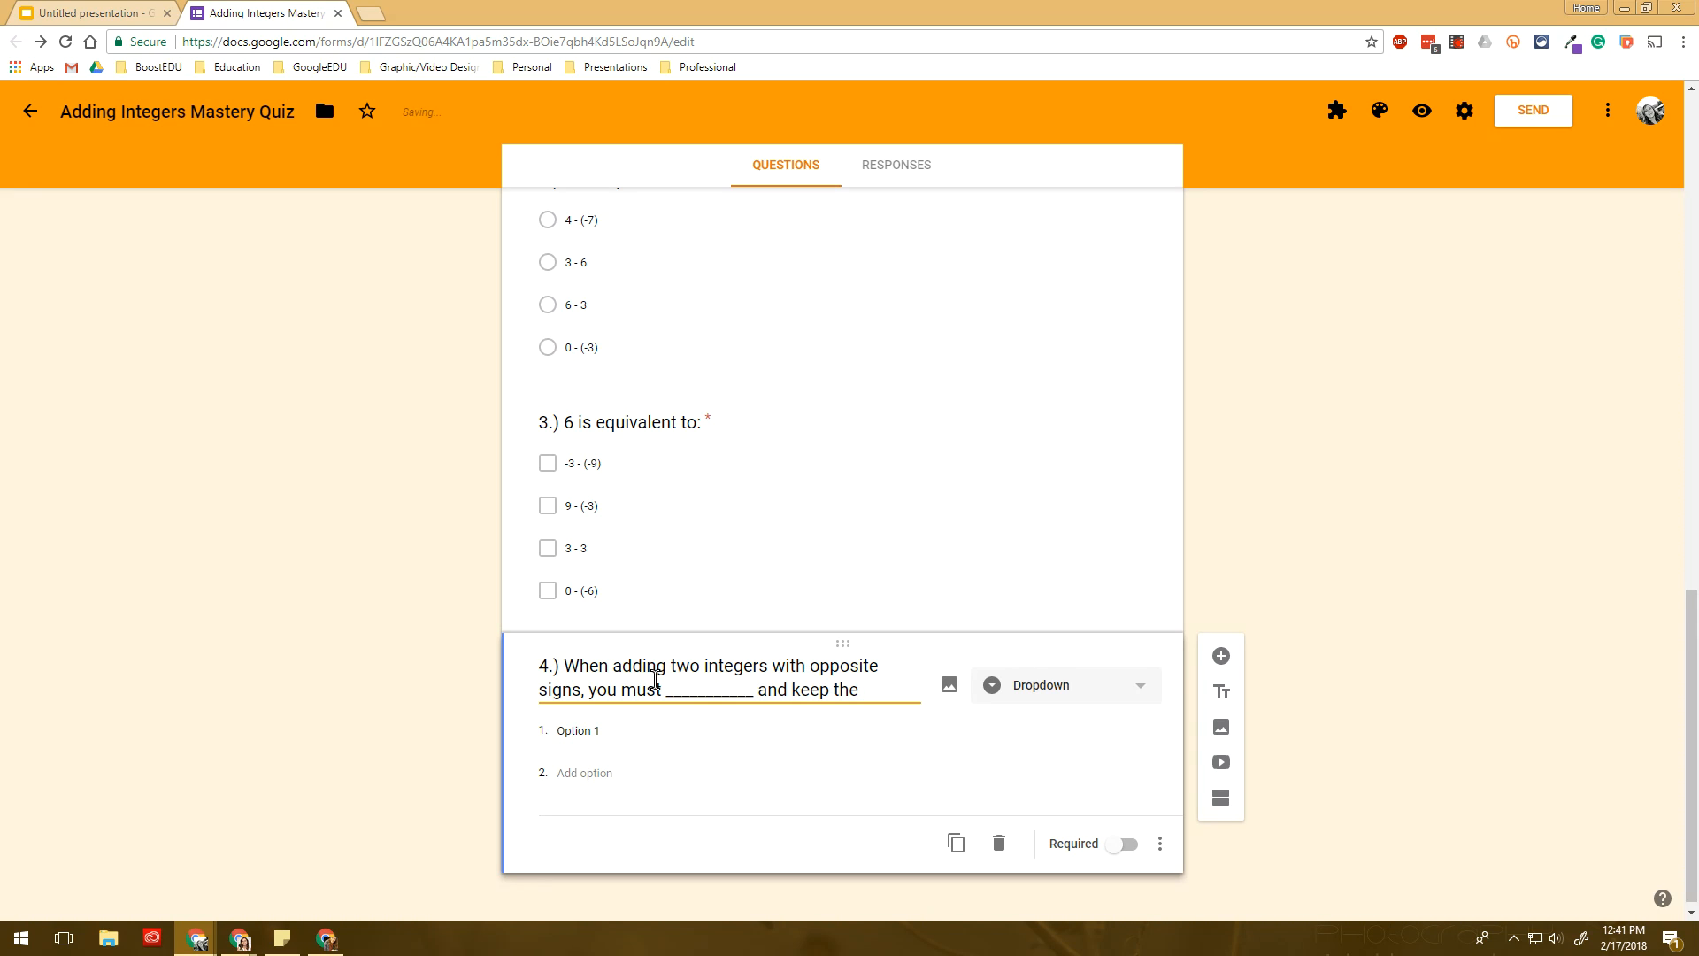
pyautogui.write(' sign of the h')
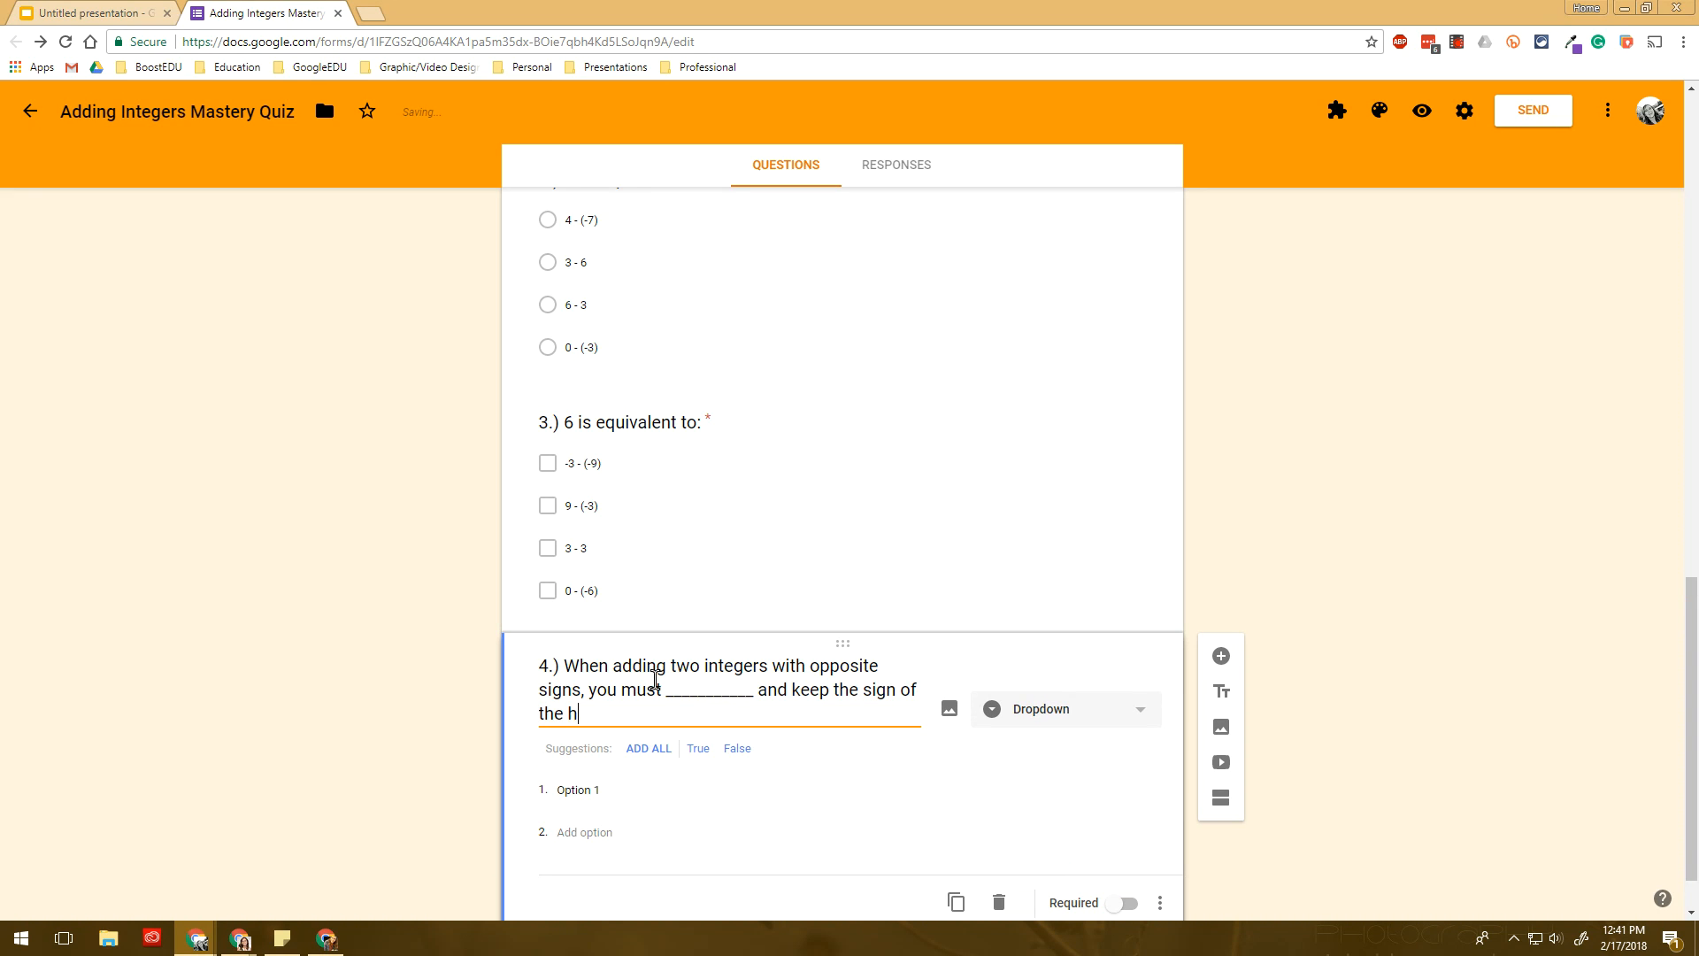
pyautogui.write('igher absolute value.')
pyautogui.press('Tab')
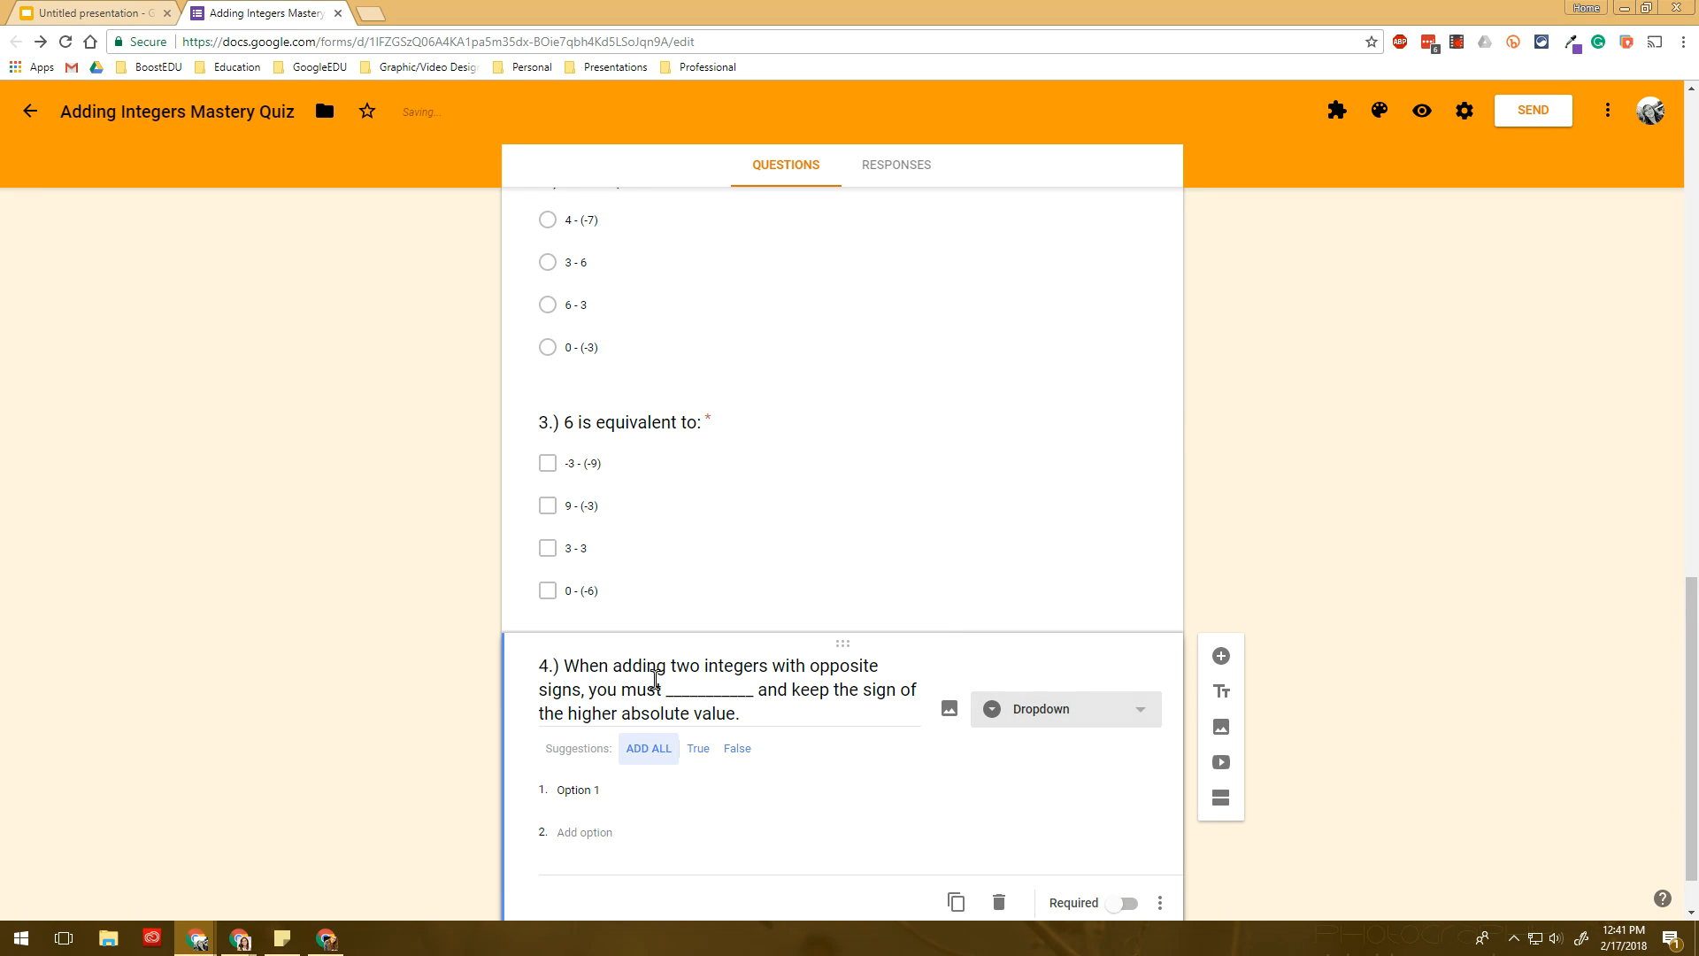
# - Give question 4 choices Add, Subtract, Multiply and Divide, make it required, and add another question
pyautogui.press('Tab')
pyautogui.press('Tab')
pyautogui.press('Tab')
pyautogui.write('Add')
pyautogui.press('Tab')
pyautogui.write('Subt')
pyautogui.press('Tab')
pyautogui.press('Tab')
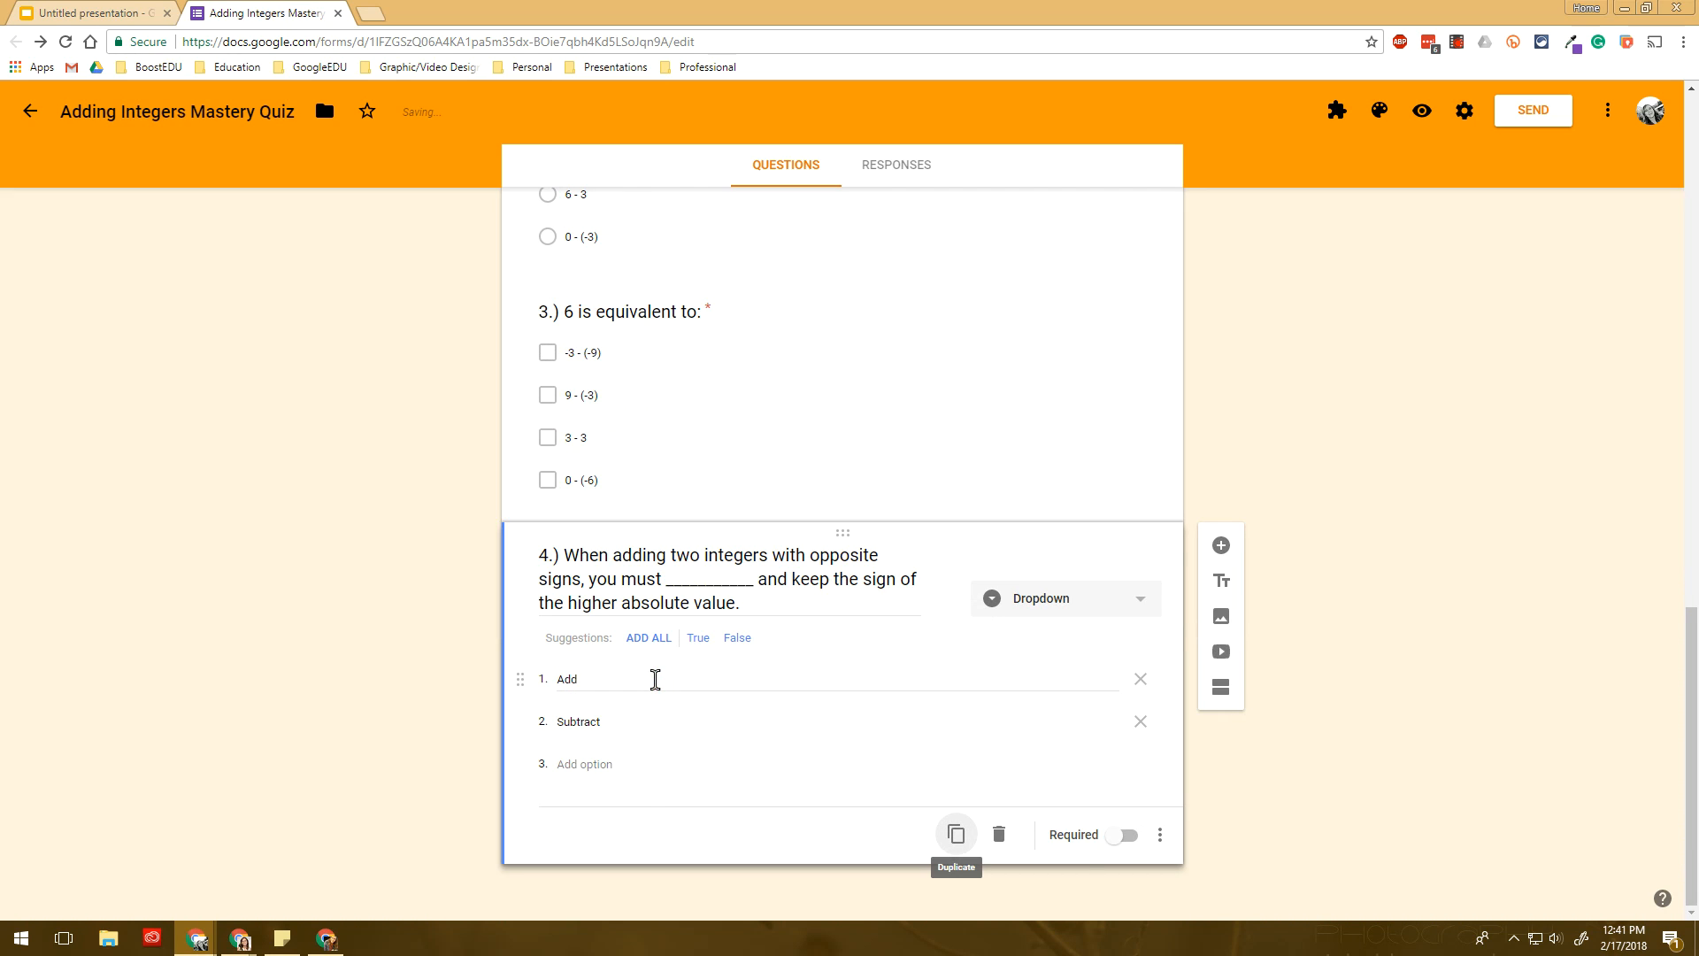
pyautogui.click(594, 766)
pyautogui.write('Multiply')
pyautogui.press('Return')
pyautogui.write('Divide')
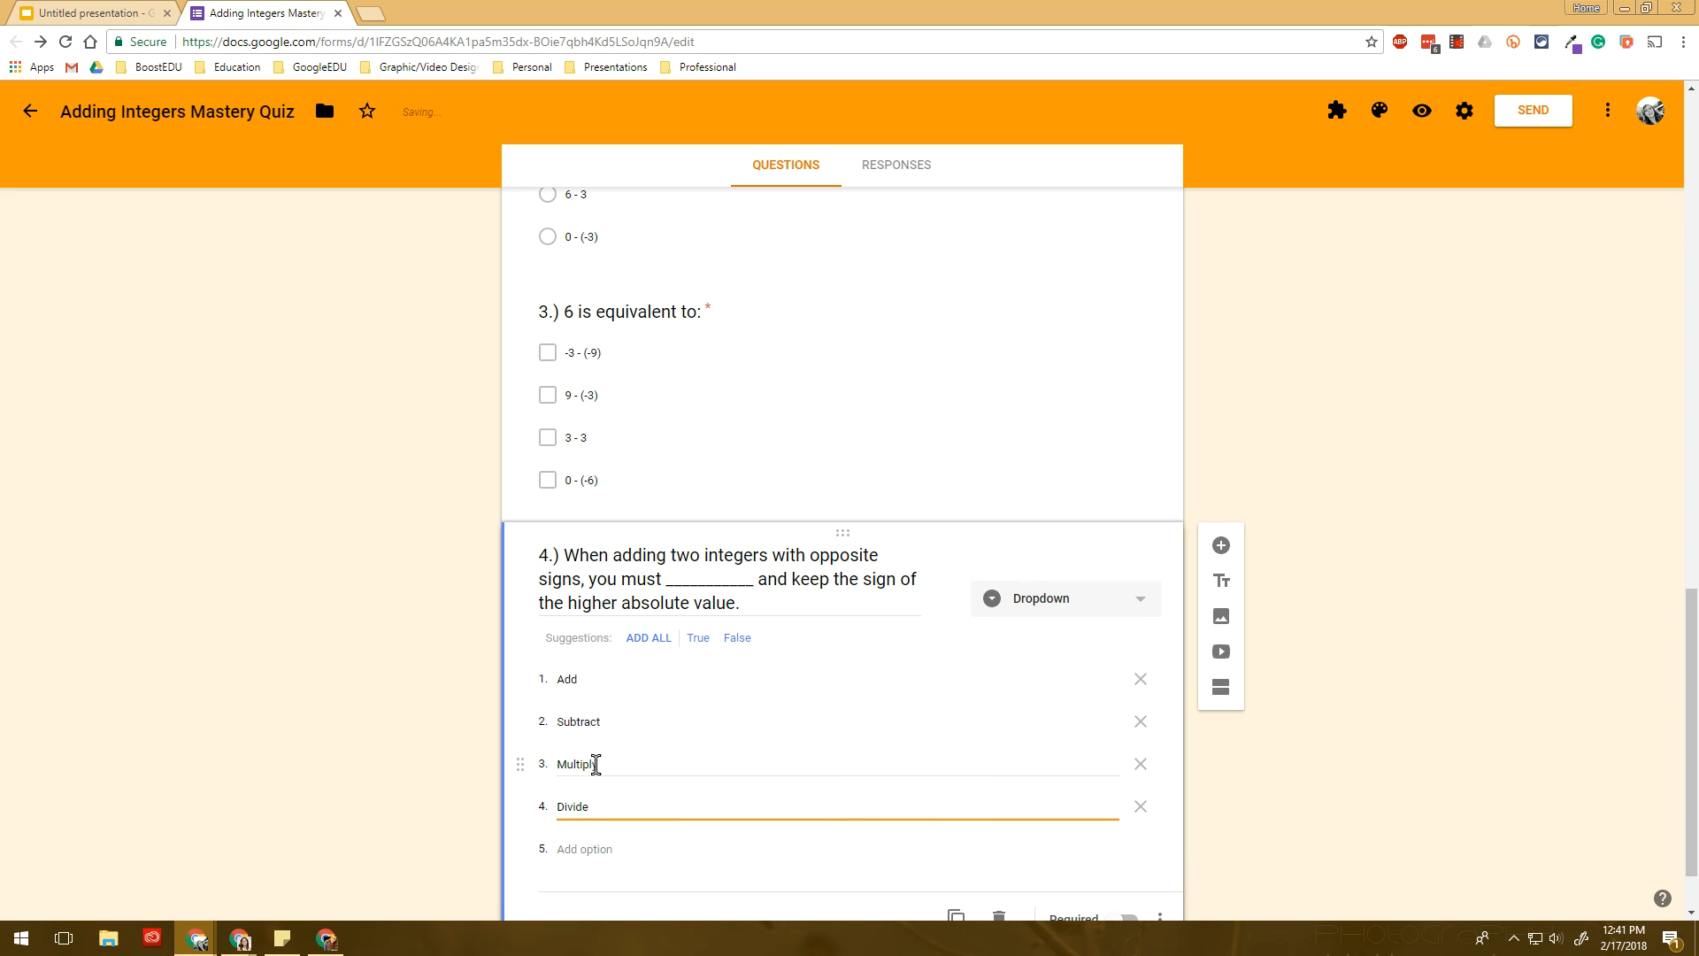
pyautogui.scroll(-1, 638, 717)
pyautogui.click(1130, 836)
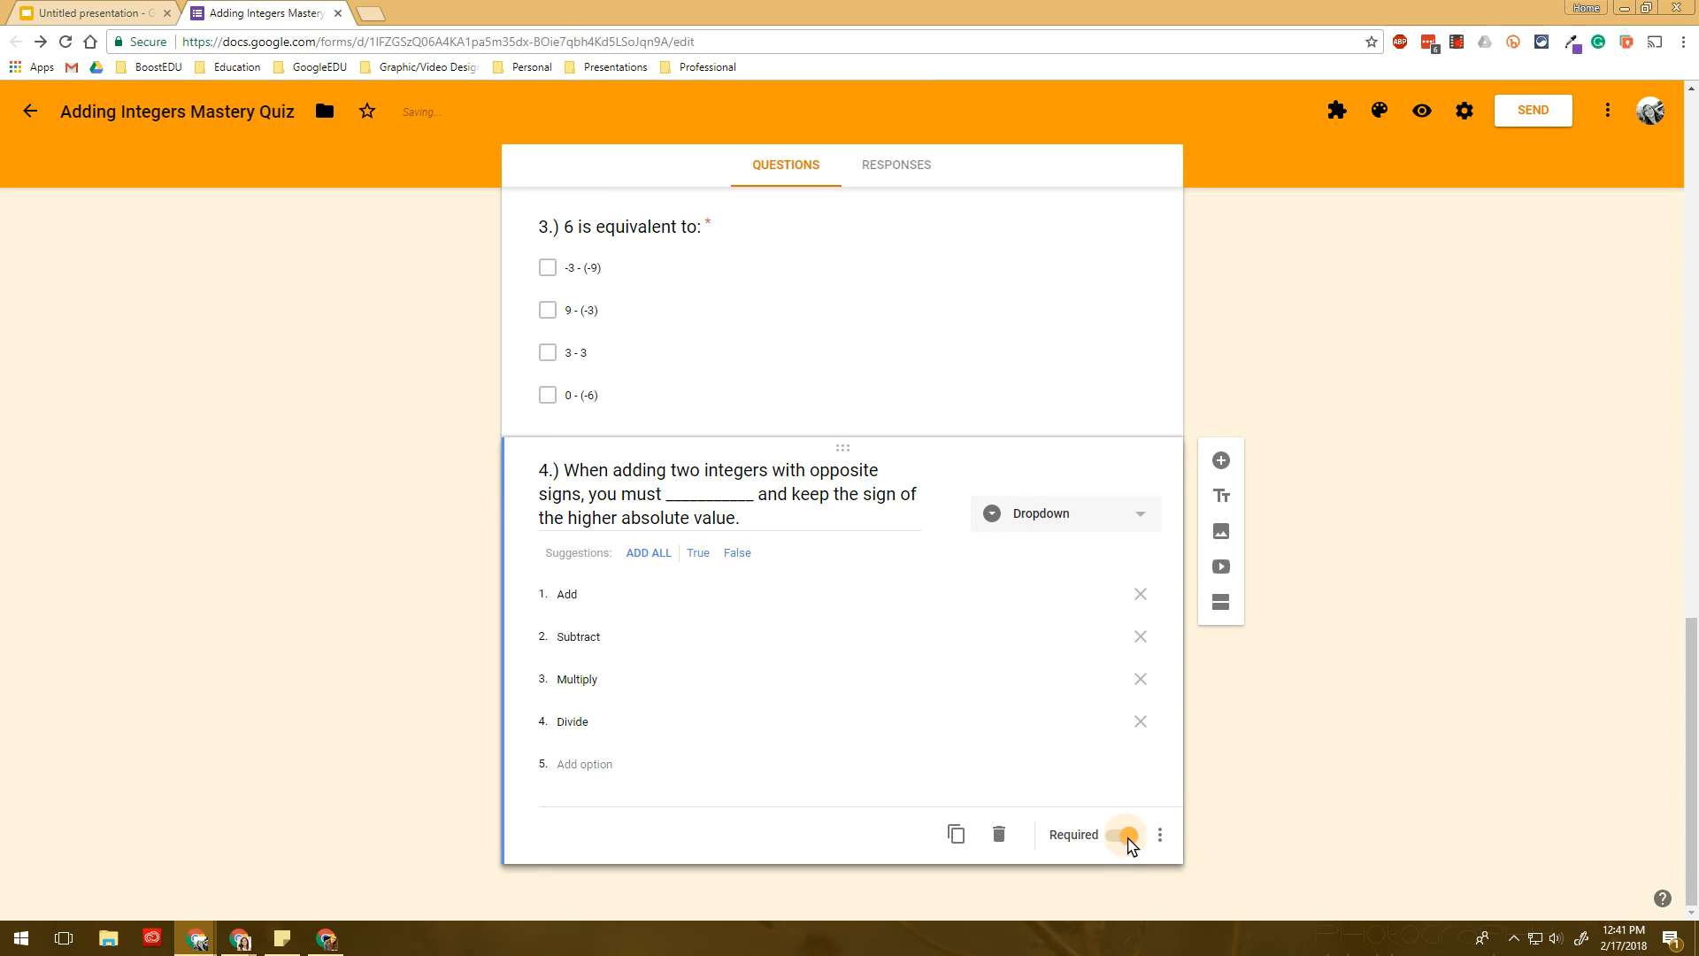
pyautogui.click(1221, 461)
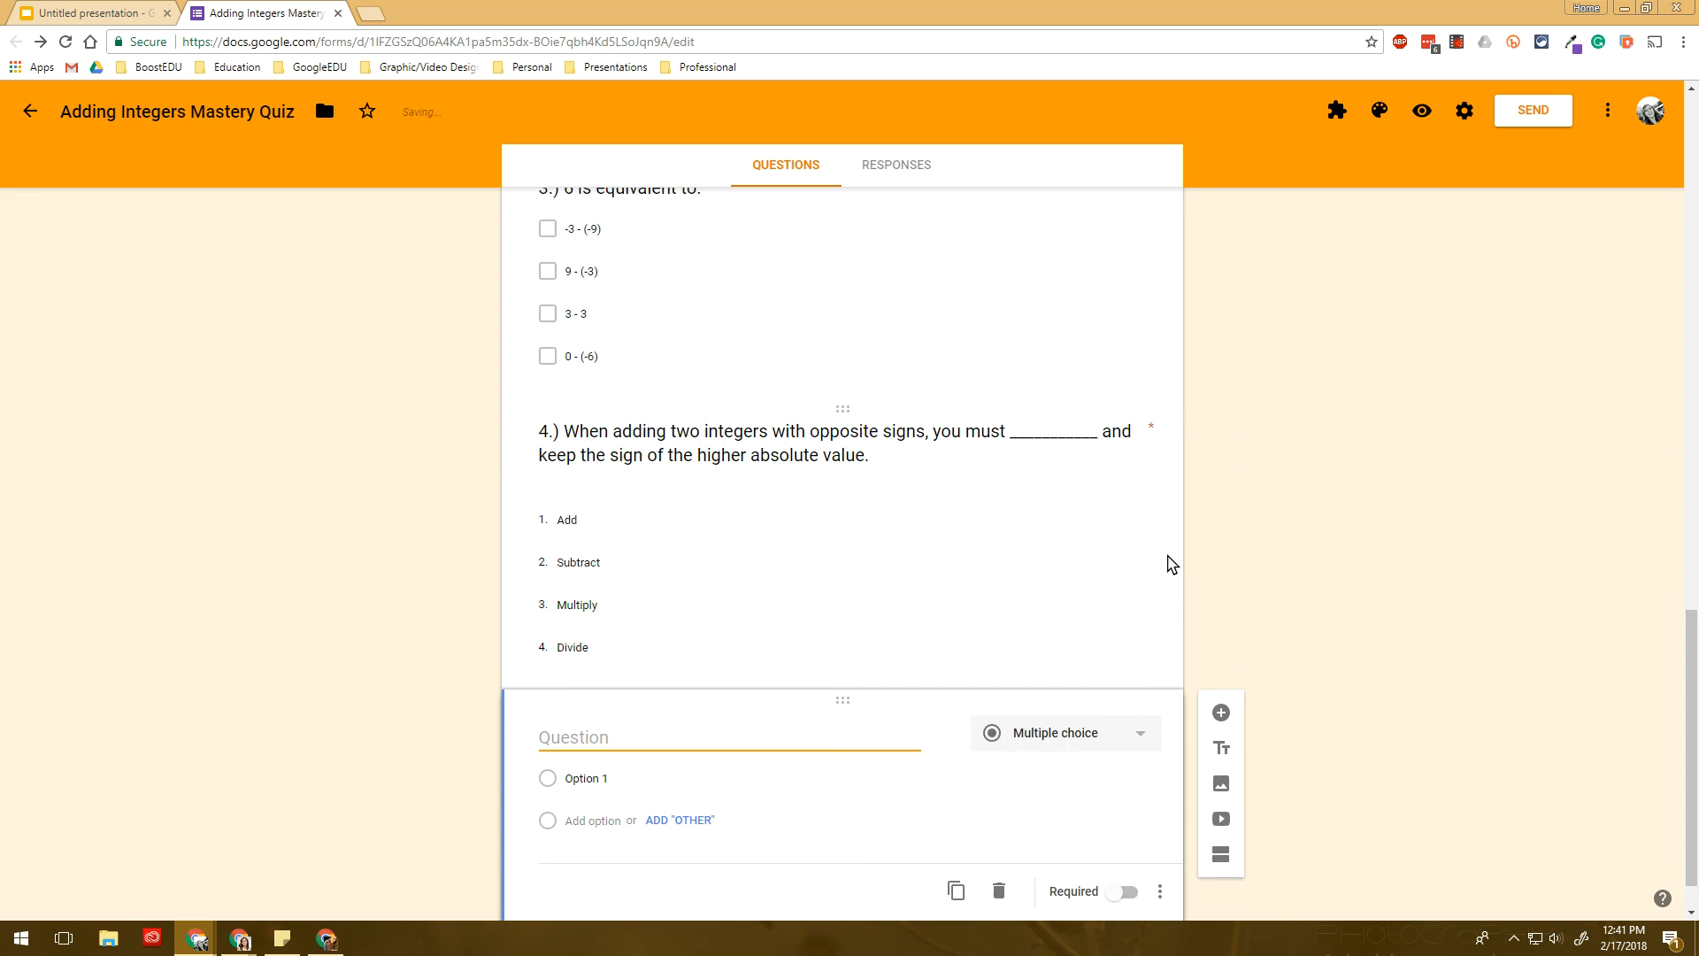
# - Make question 5 a required paragraph: 'Explain how you would add two integers with the same signs.'
pyautogui.click(1057, 692)
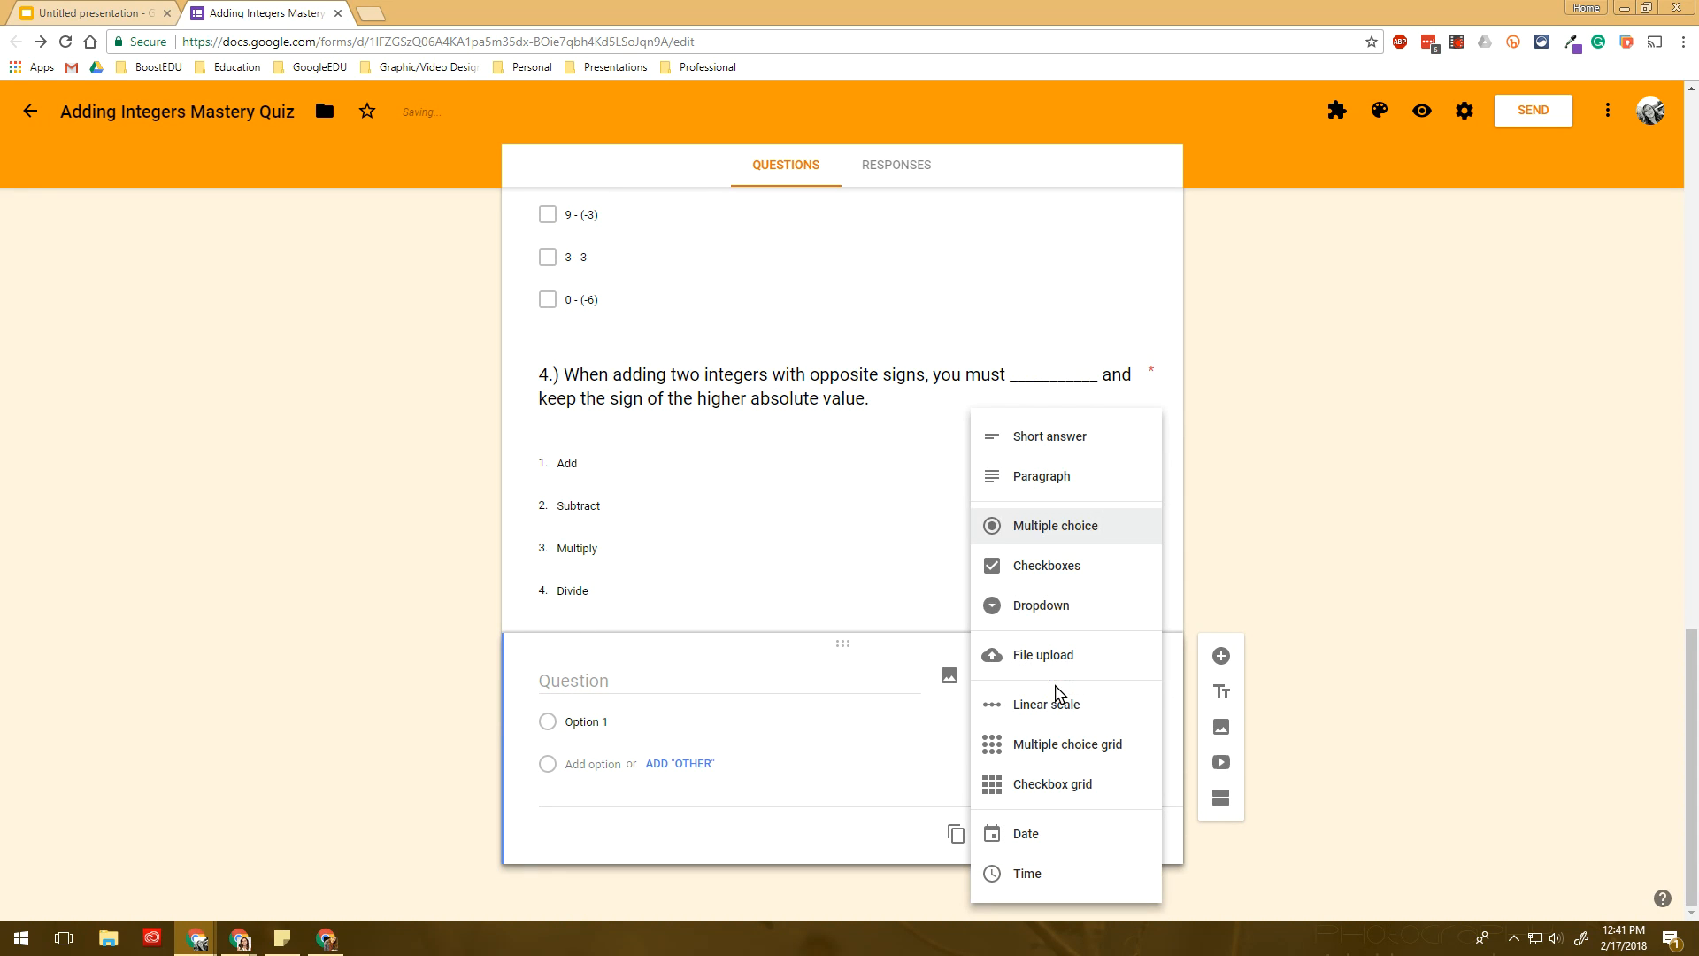
pyautogui.click(1071, 478)
pyautogui.click(691, 723)
pyautogui.write('5.')
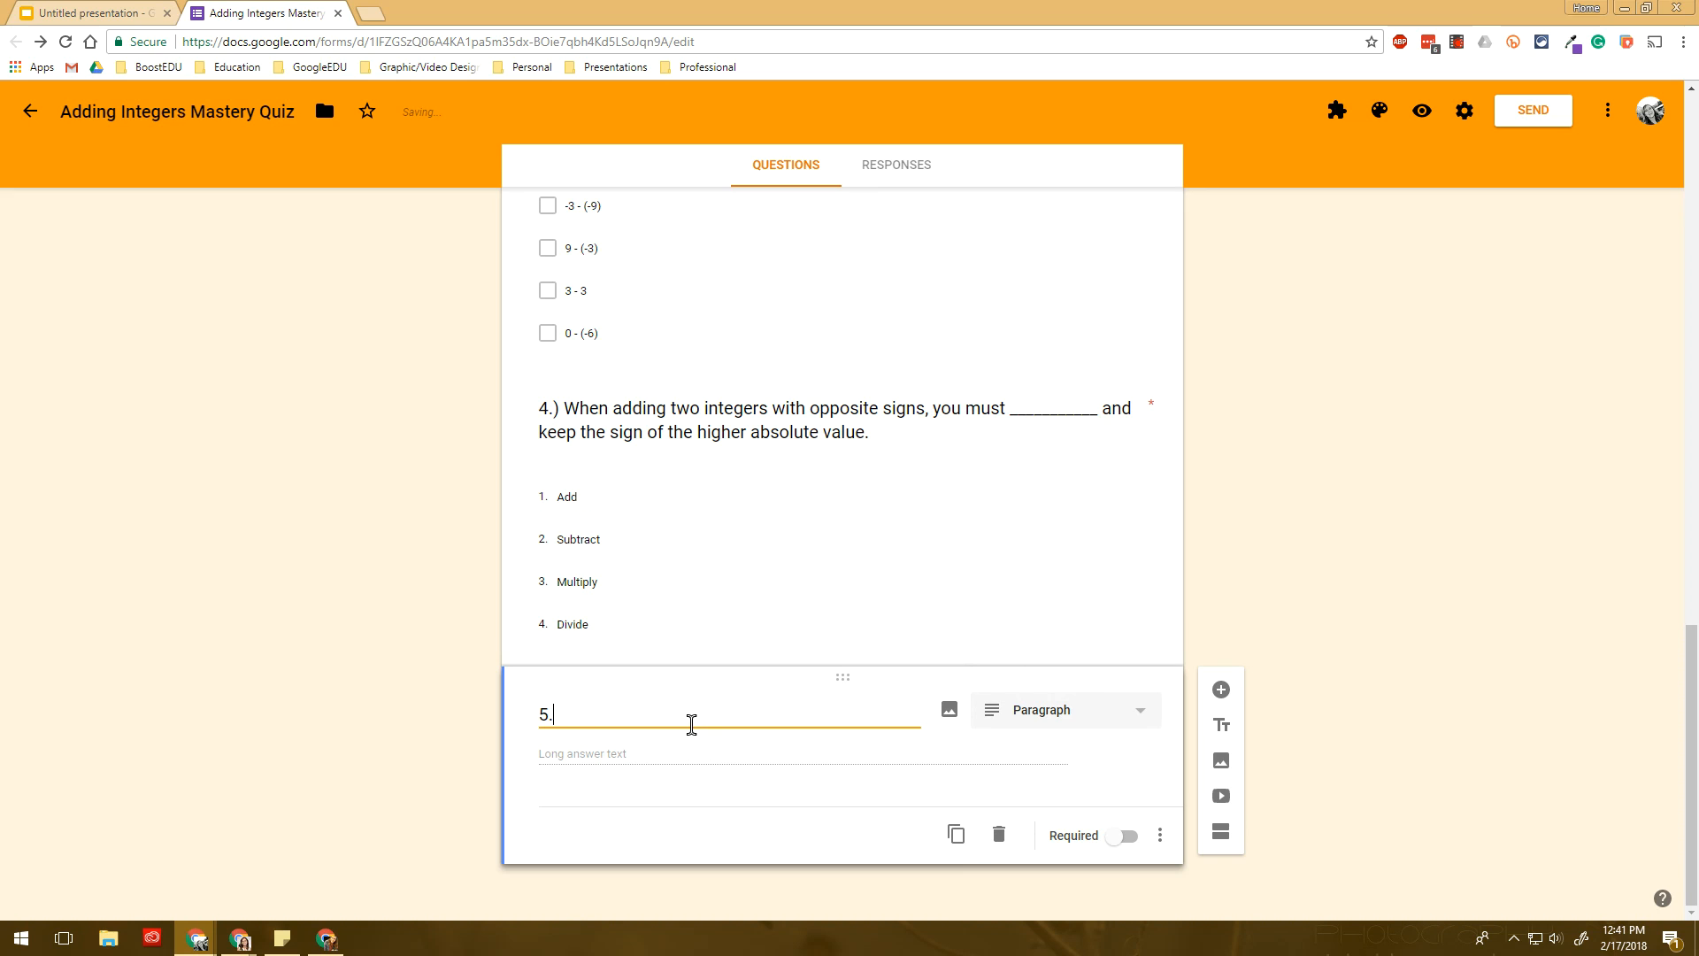
pyautogui.write(') When adding two integers with')
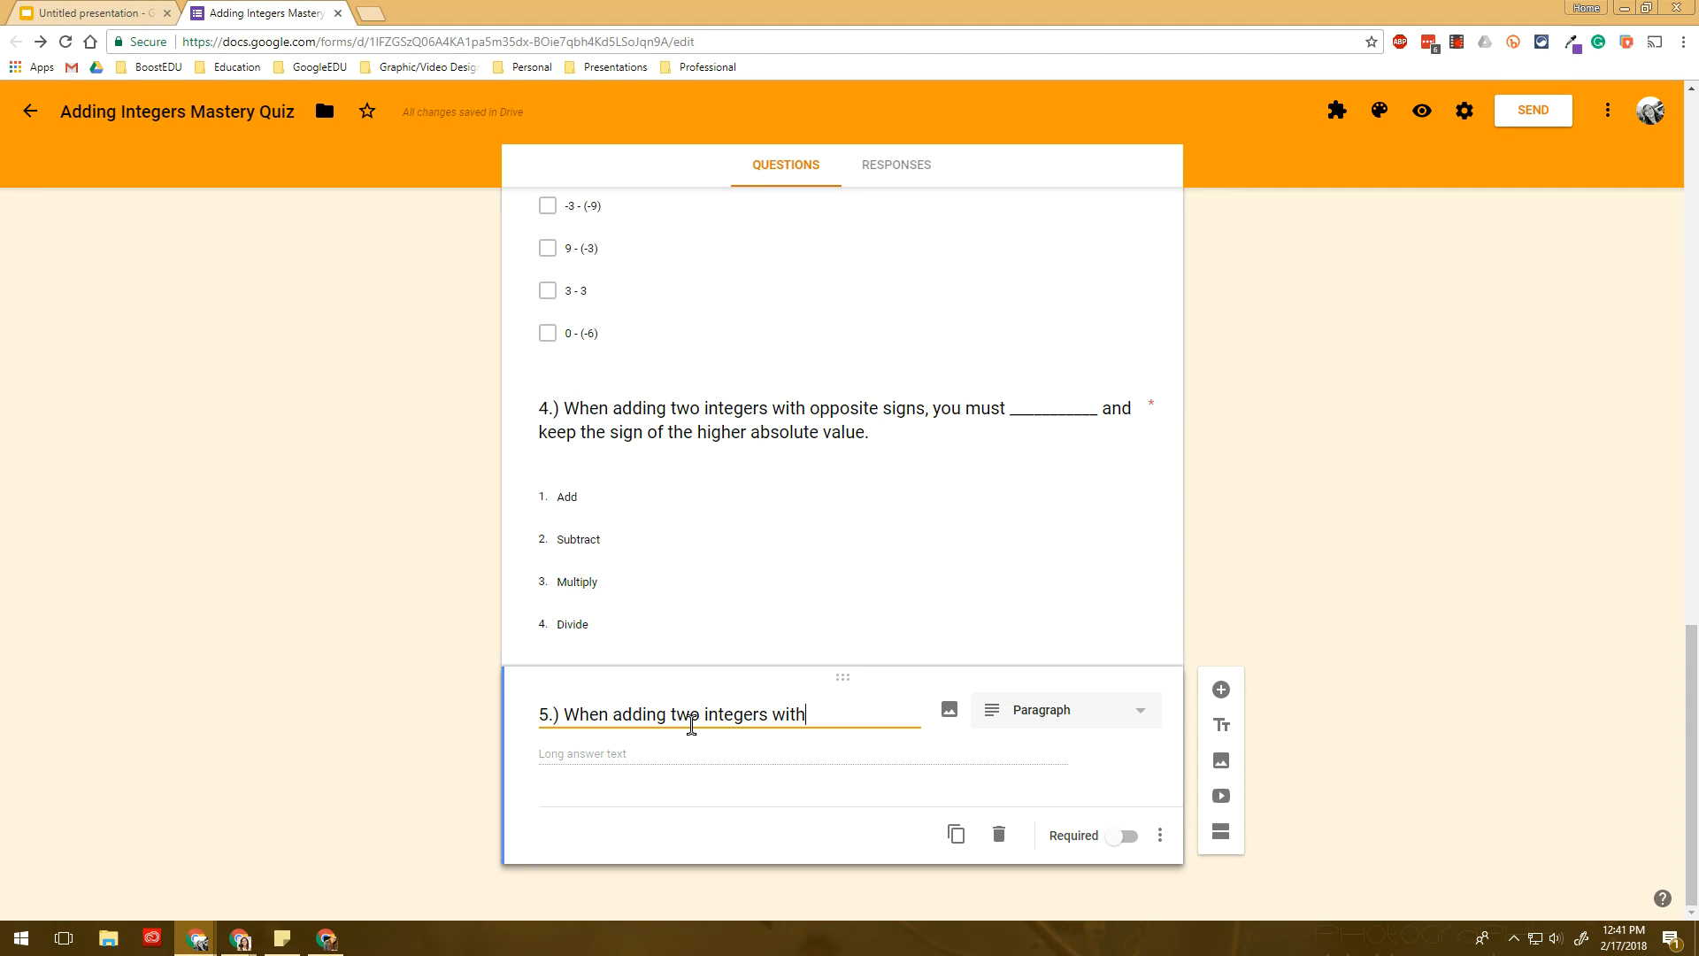
pyautogui.write('gn')
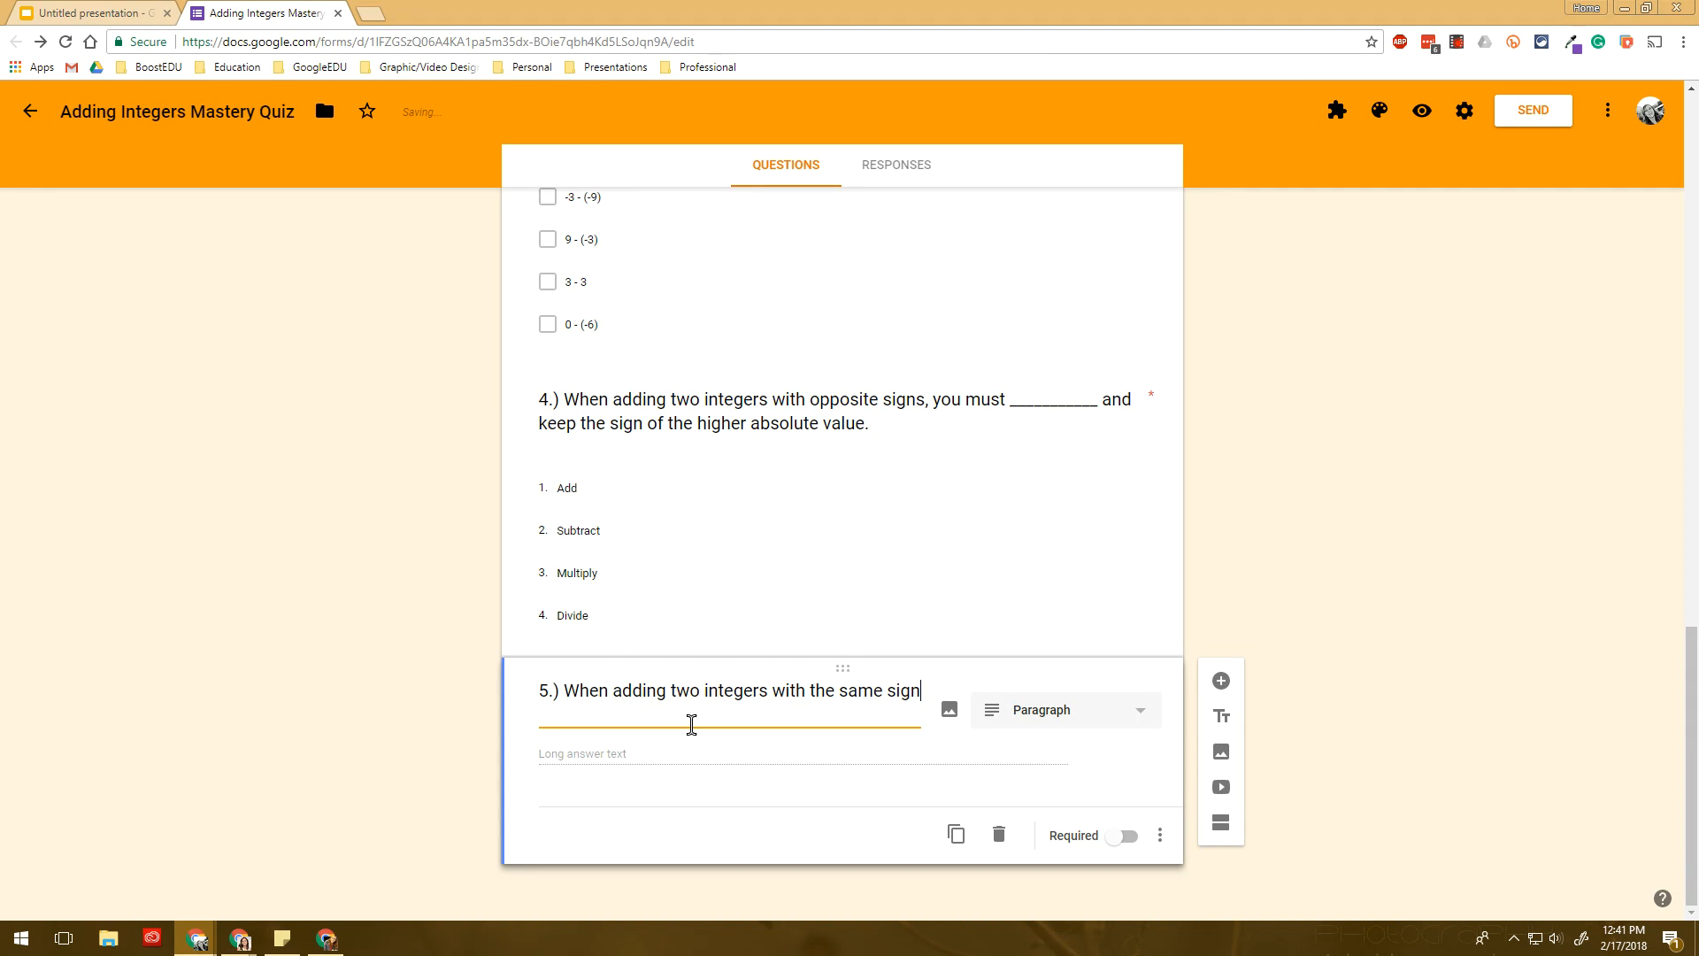
pyautogui.click(917, 693)
pyautogui.click(918, 696)
pyautogui.tripleClick(806, 699)
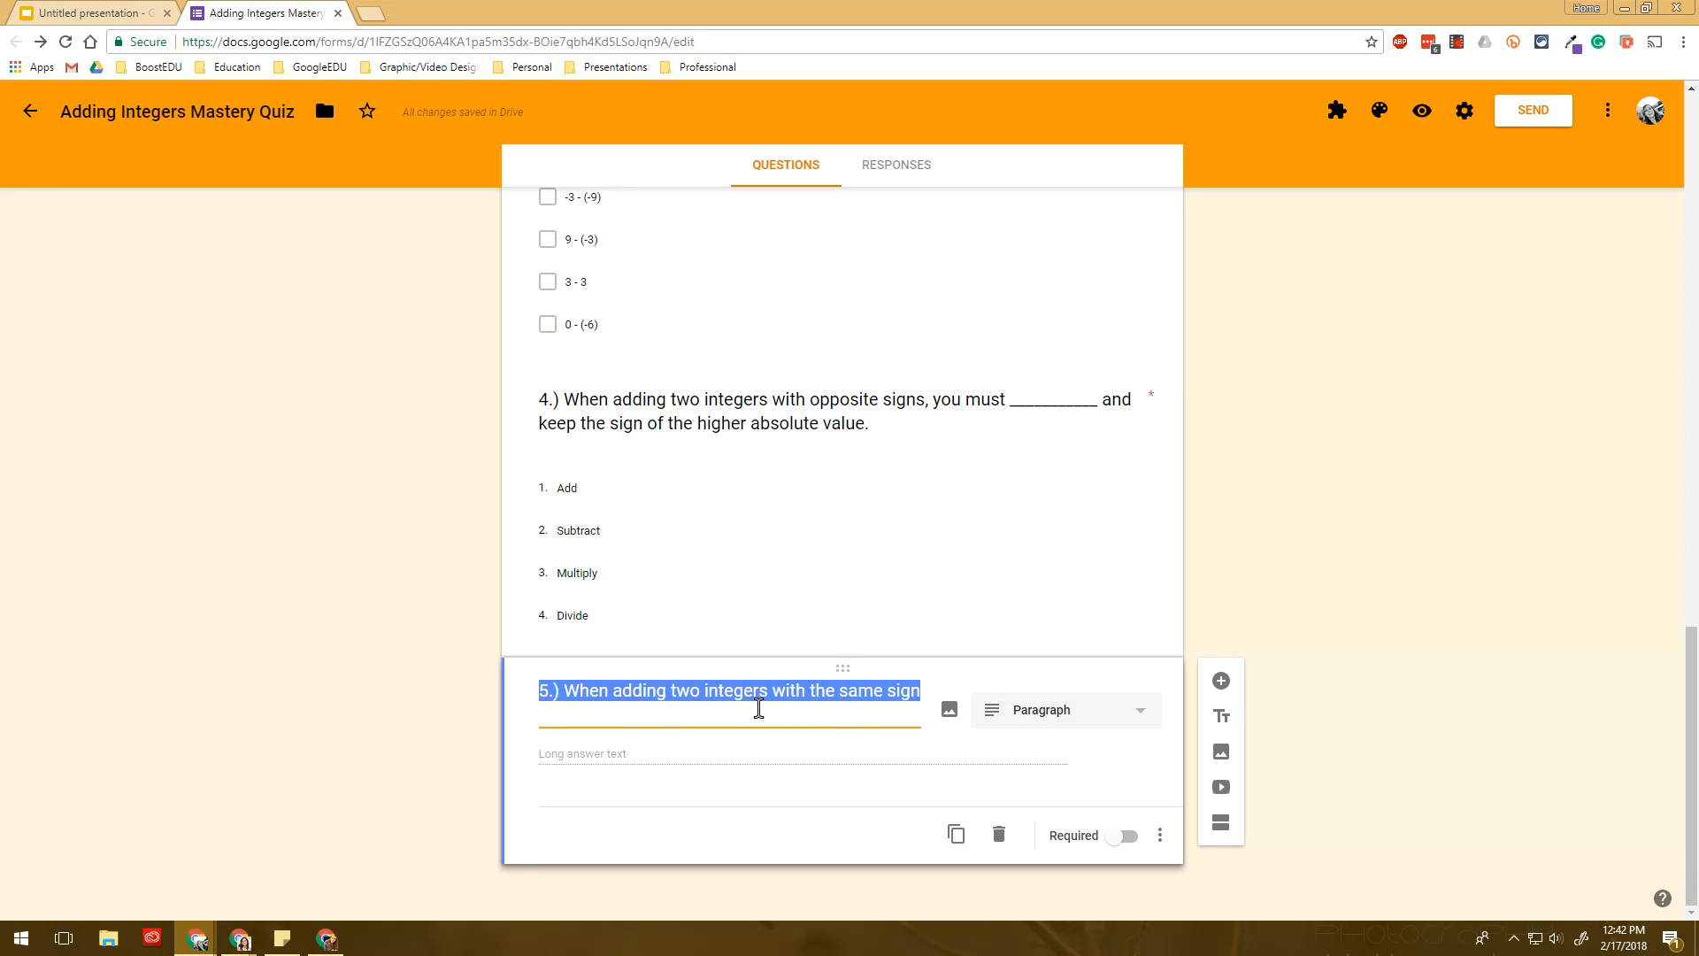
pyautogui.write('5.) Explain how you woul')
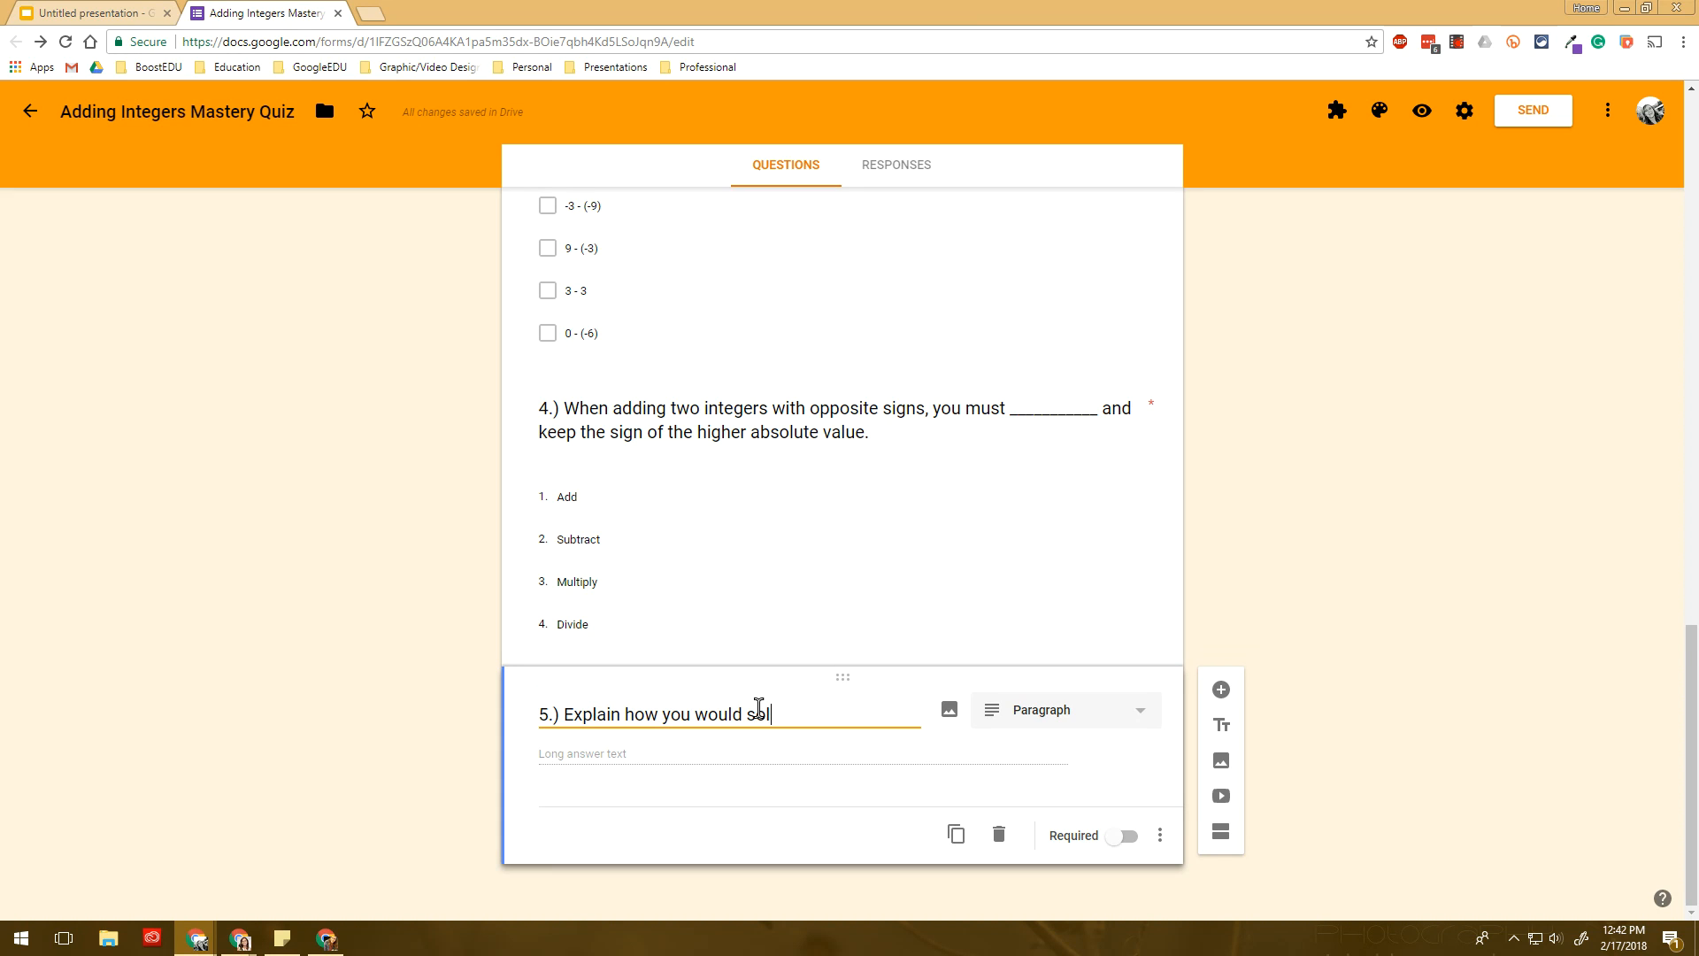
pyautogui.write('d add two integers with the same signs.')
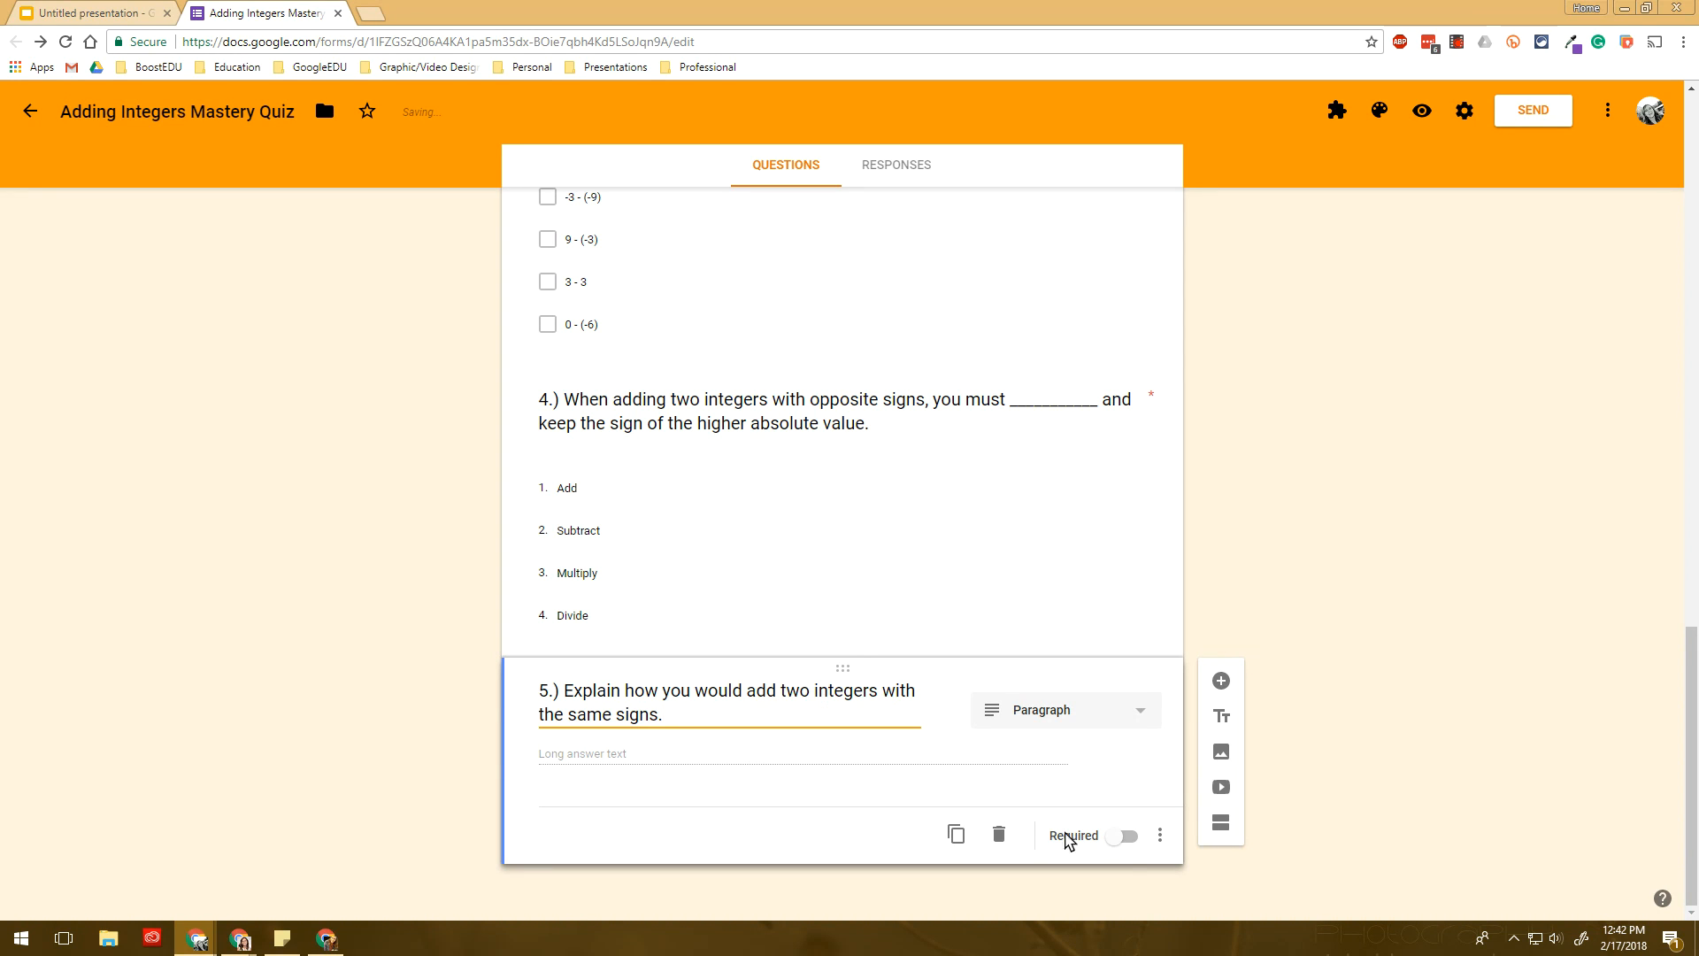
pyautogui.click(1123, 836)
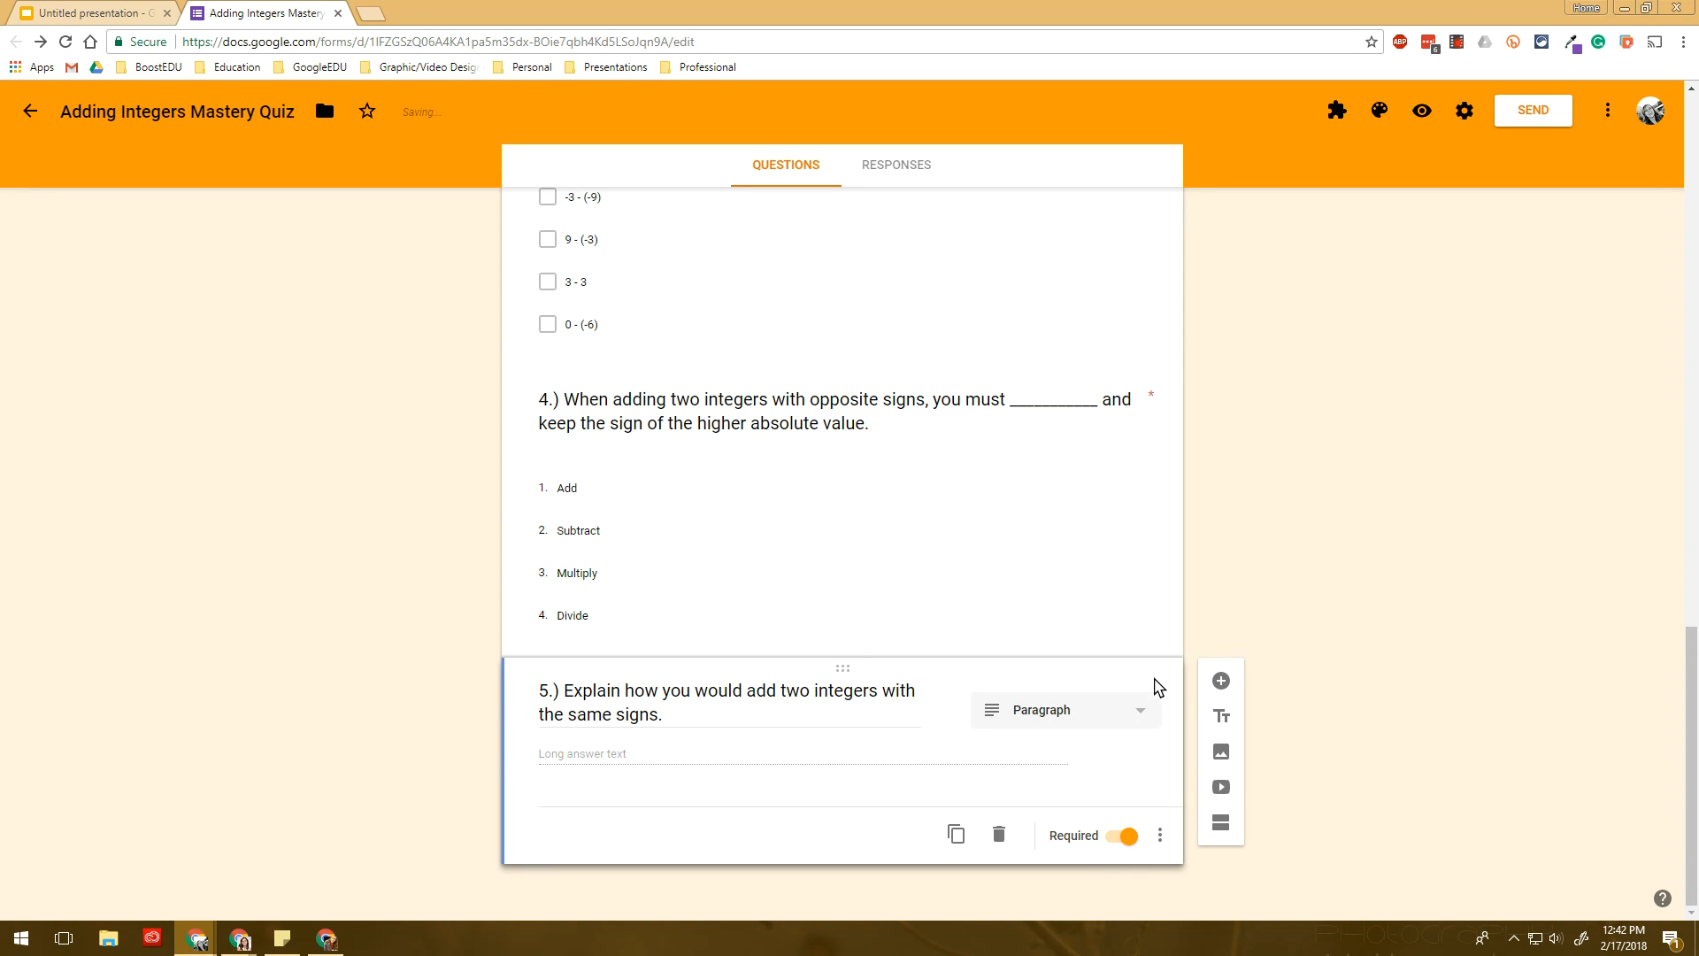
# - Scroll through and review questions 1 to 5 in turn
pyautogui.scroll(10, 1001, 459)
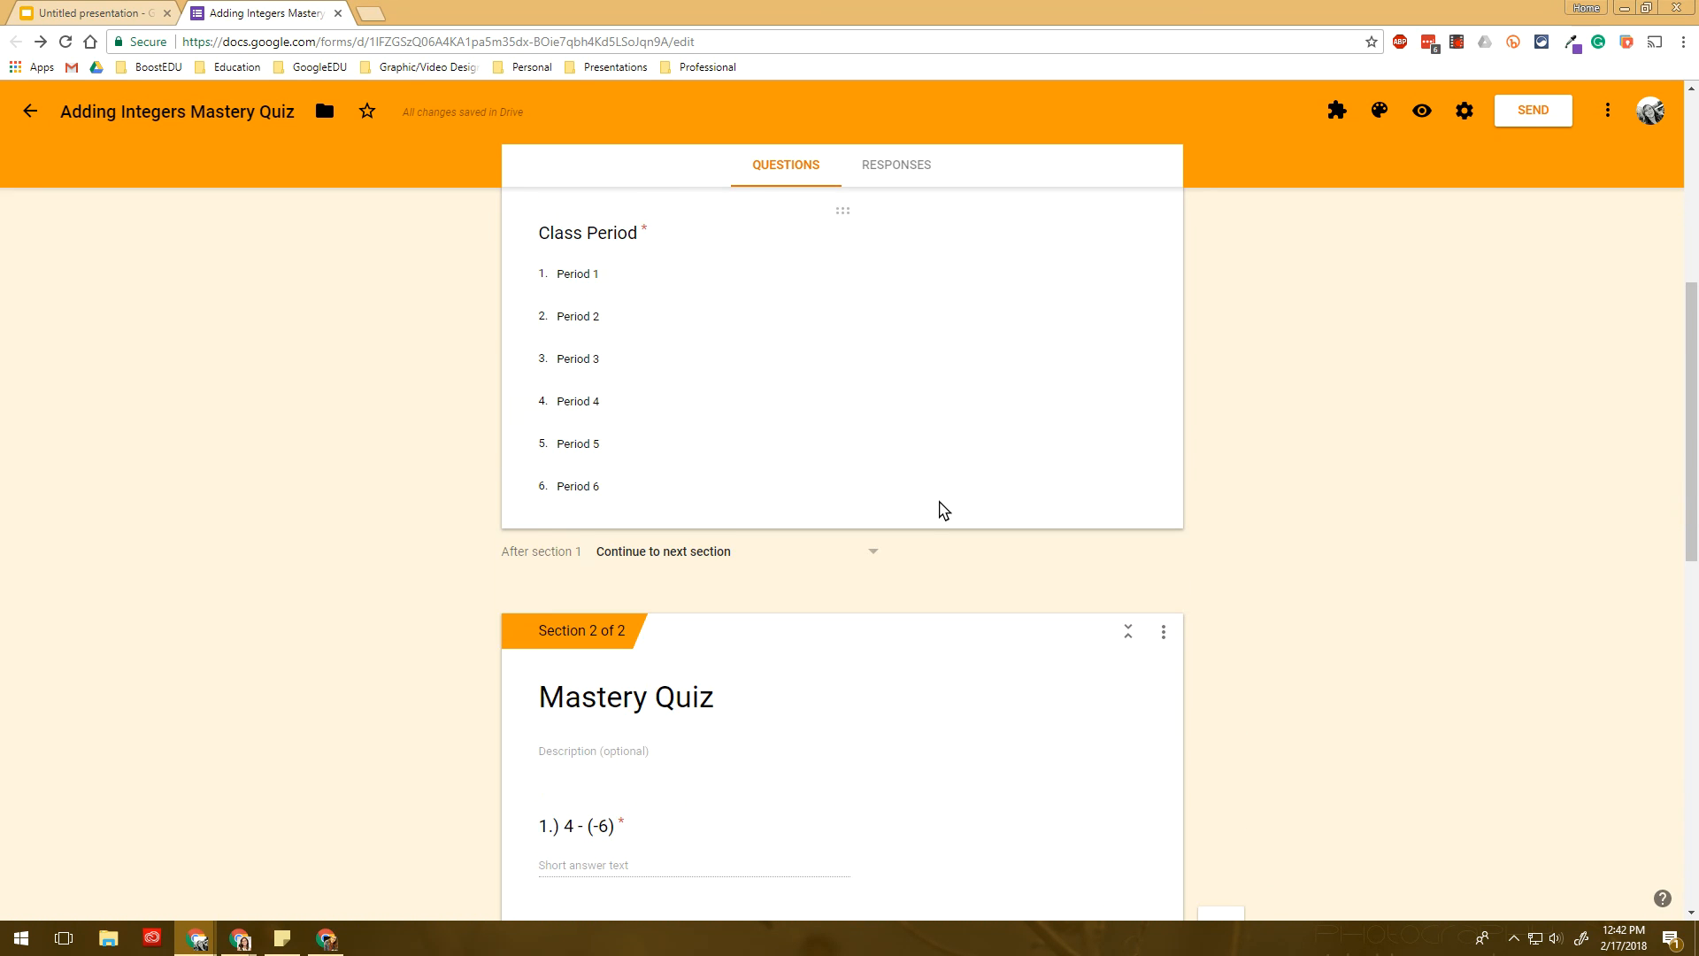
pyautogui.scroll(-2, 943, 511)
pyautogui.click(963, 633)
pyautogui.scroll(-2, 964, 655)
pyautogui.scroll(-1, 956, 672)
pyautogui.click(942, 675)
pyautogui.scroll(-3, 921, 655)
pyautogui.click(881, 617)
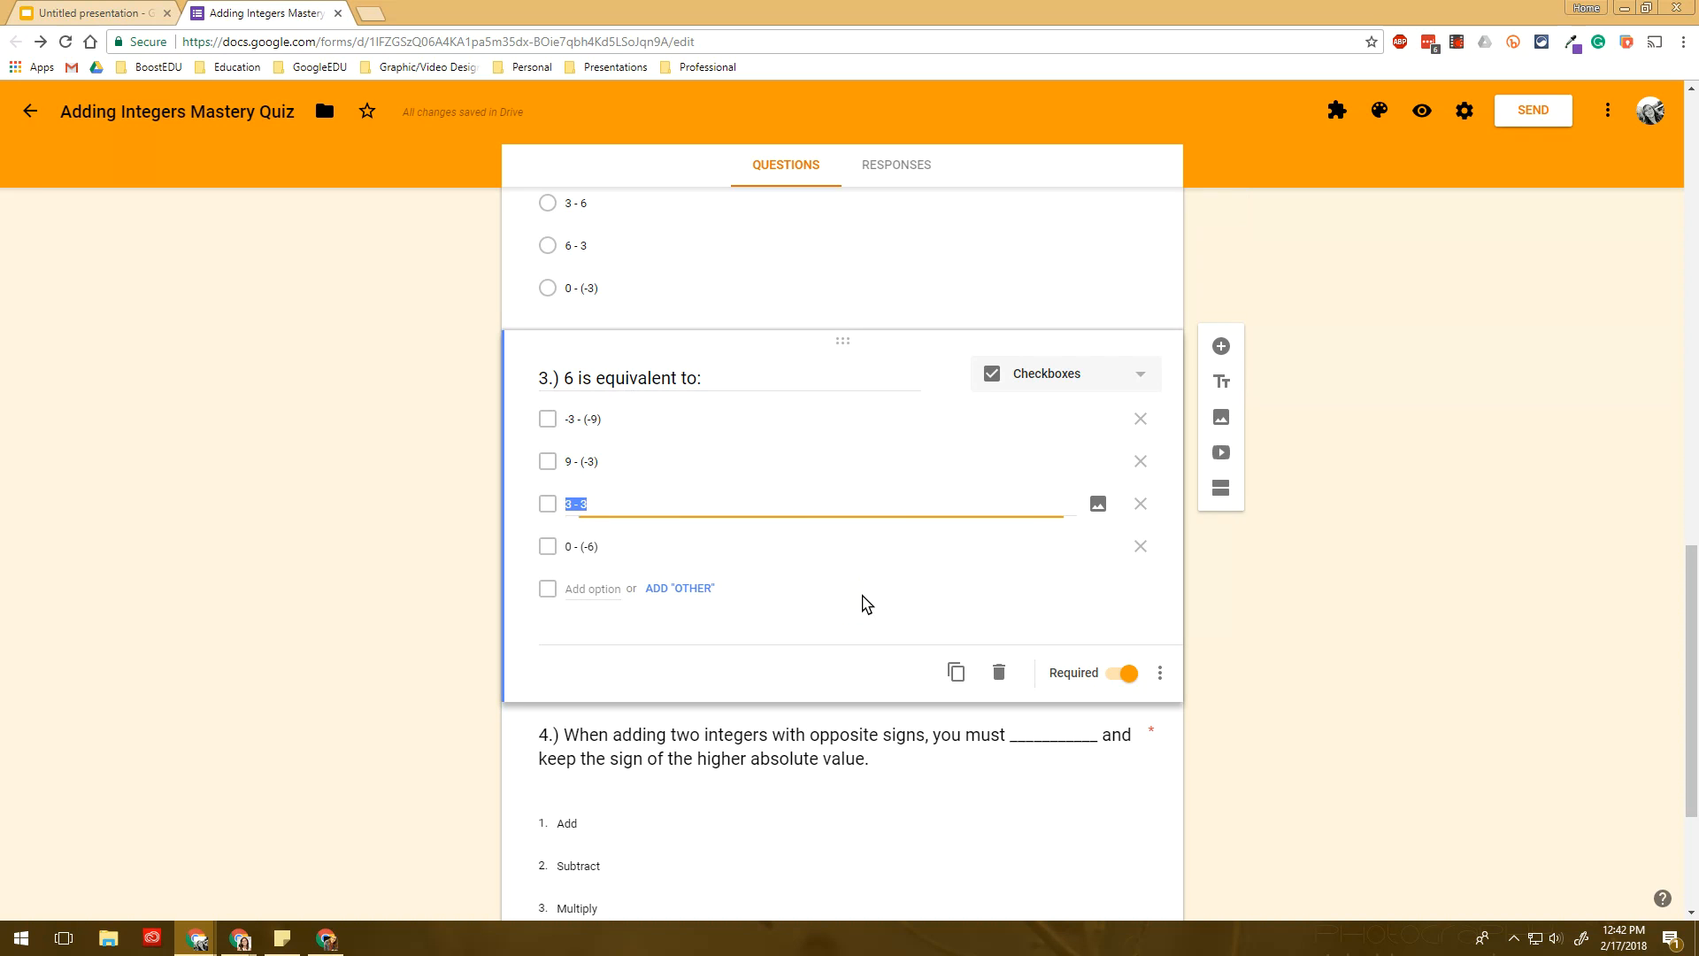
pyautogui.scroll(-3, 866, 605)
pyautogui.click(866, 605)
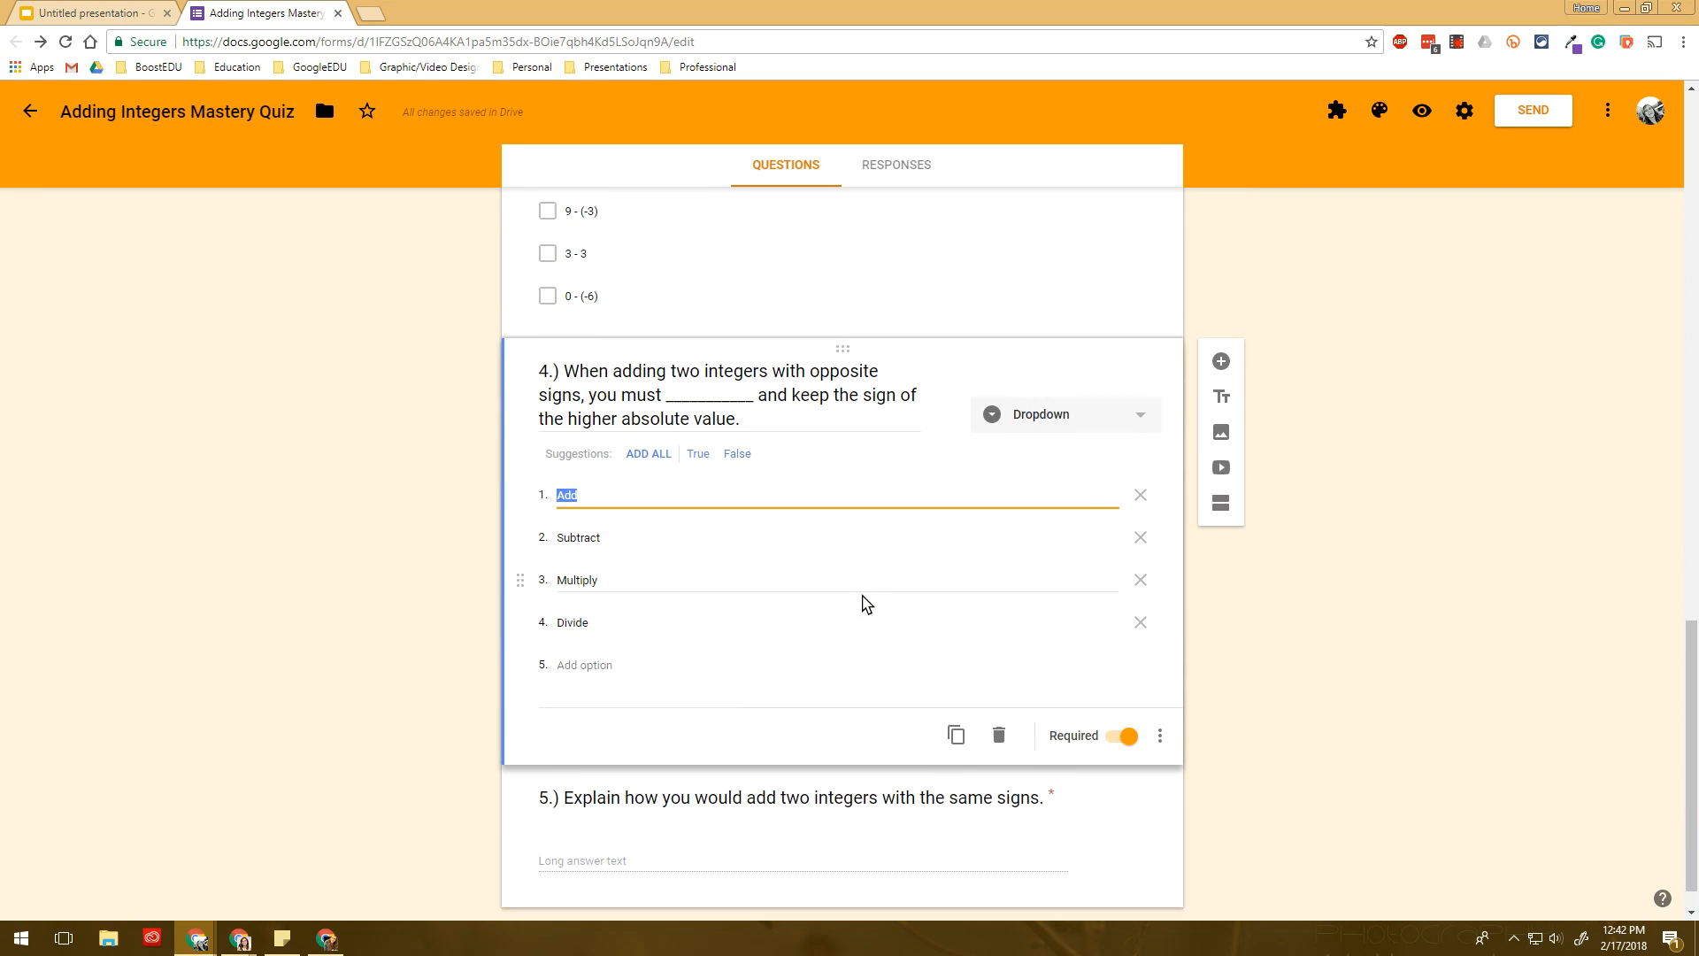
pyautogui.scroll(-1, 885, 761)
pyautogui.click(888, 770)
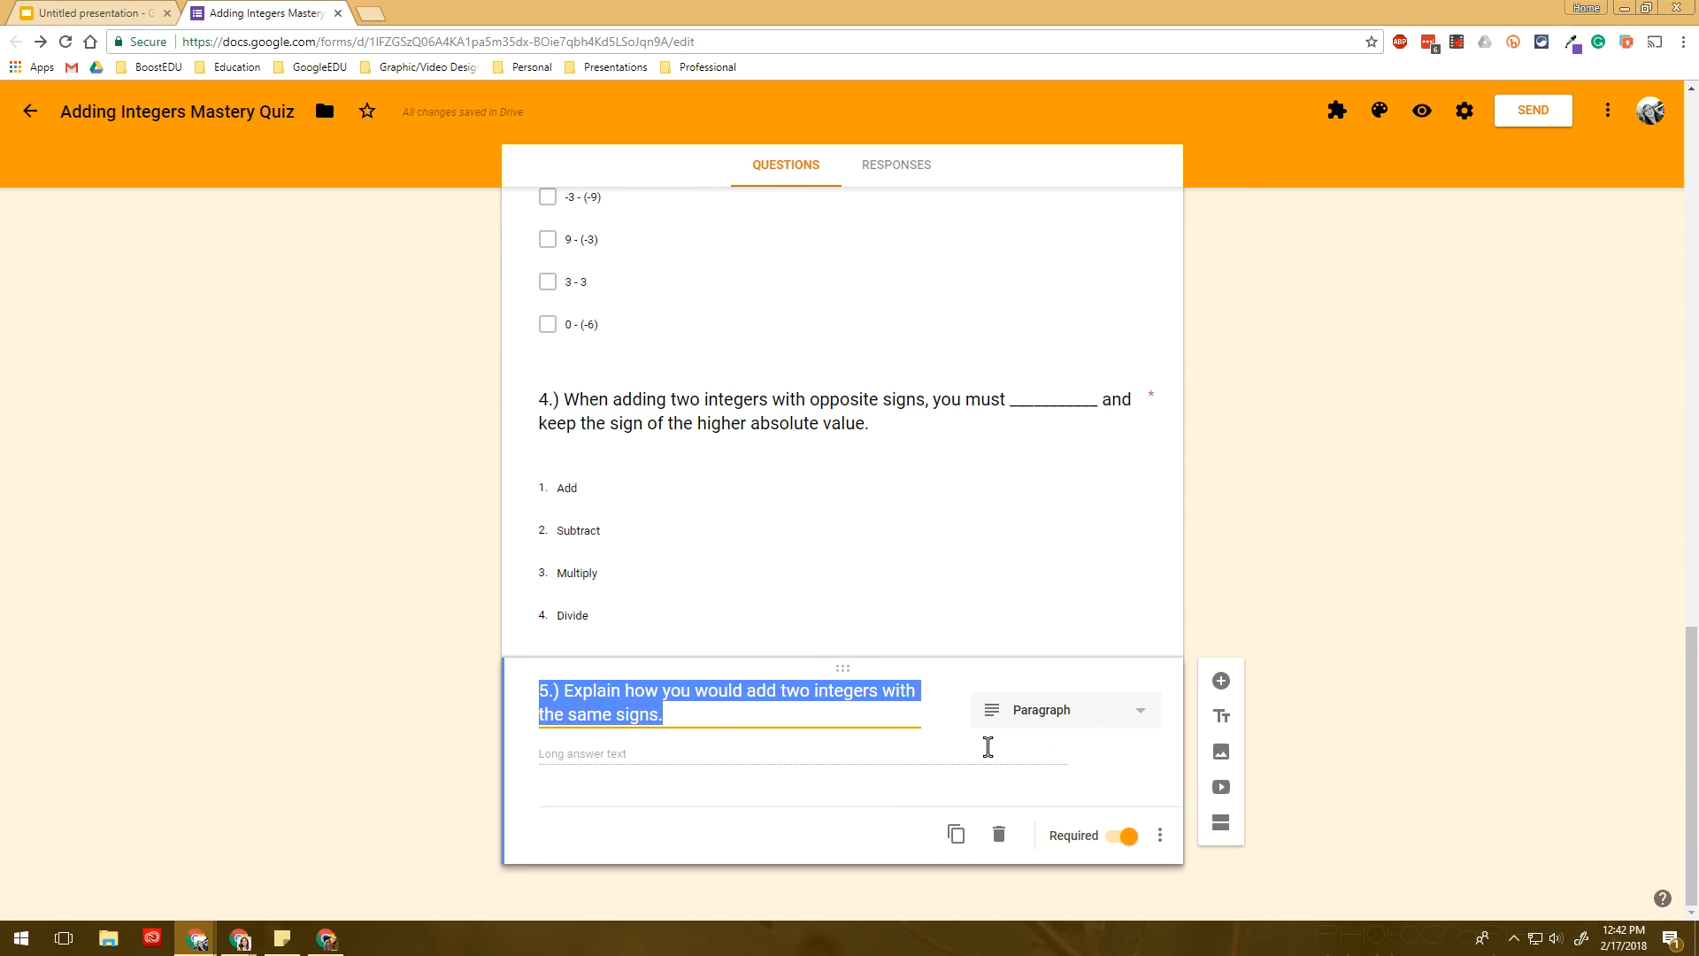
# - Add a 'Multiplying/Dividing' title block after question 5, then delete the empty section
pyautogui.click(1222, 720)
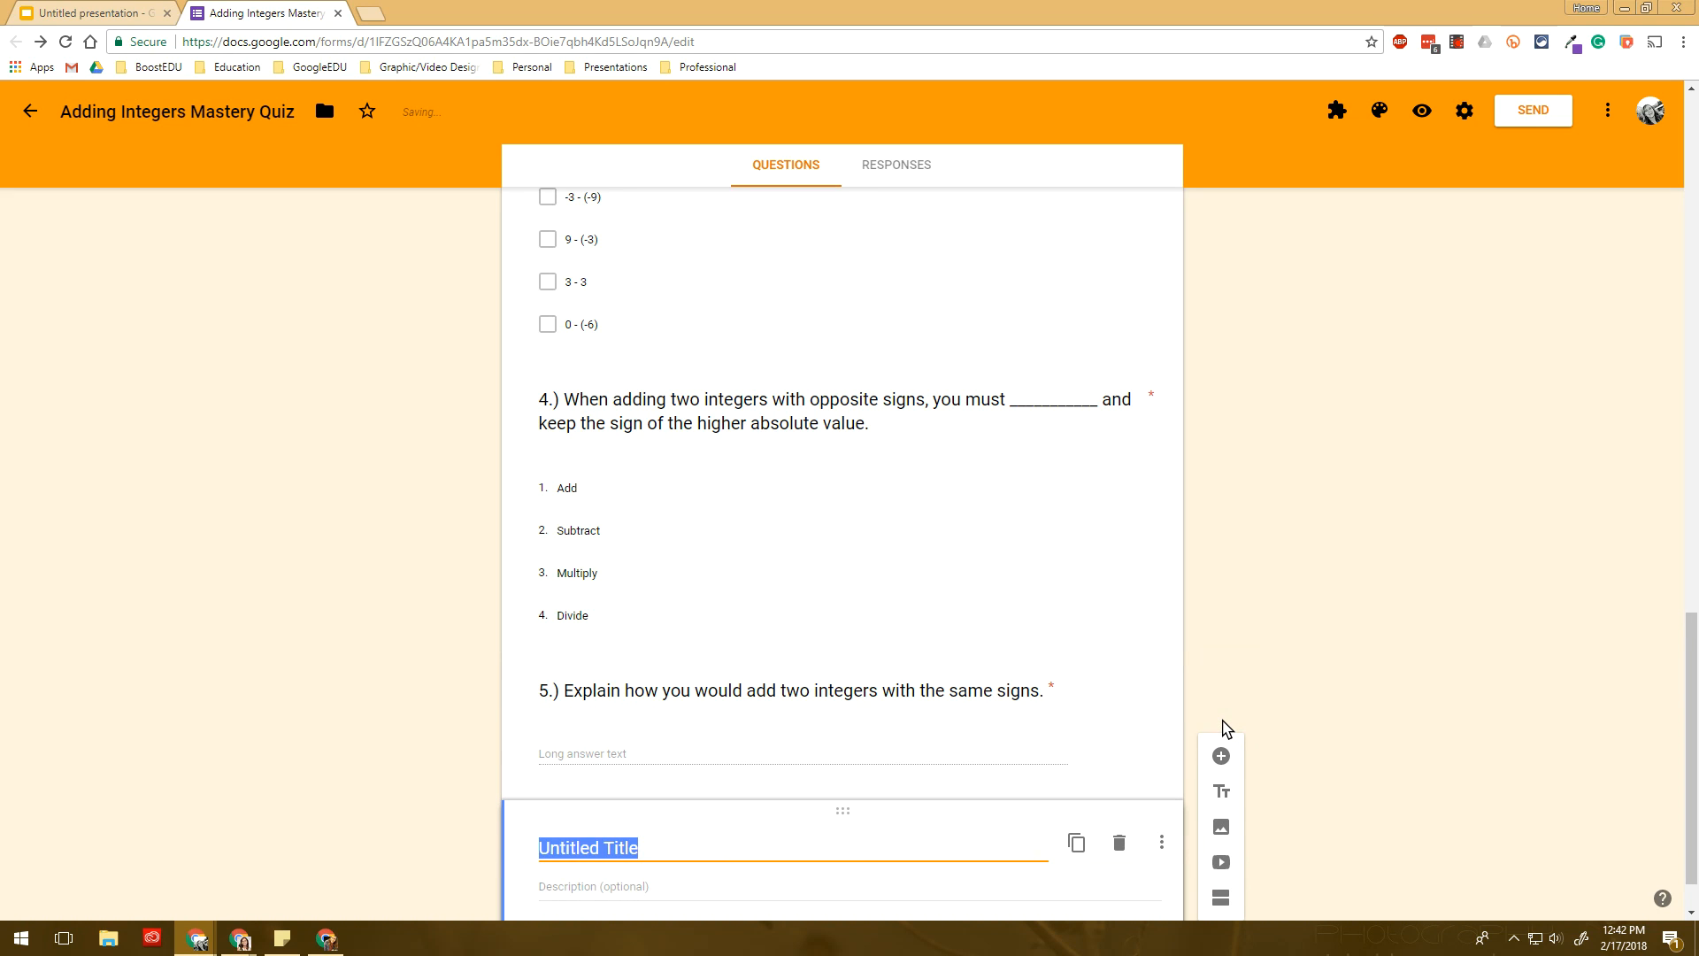
pyautogui.write('Multiplying/')
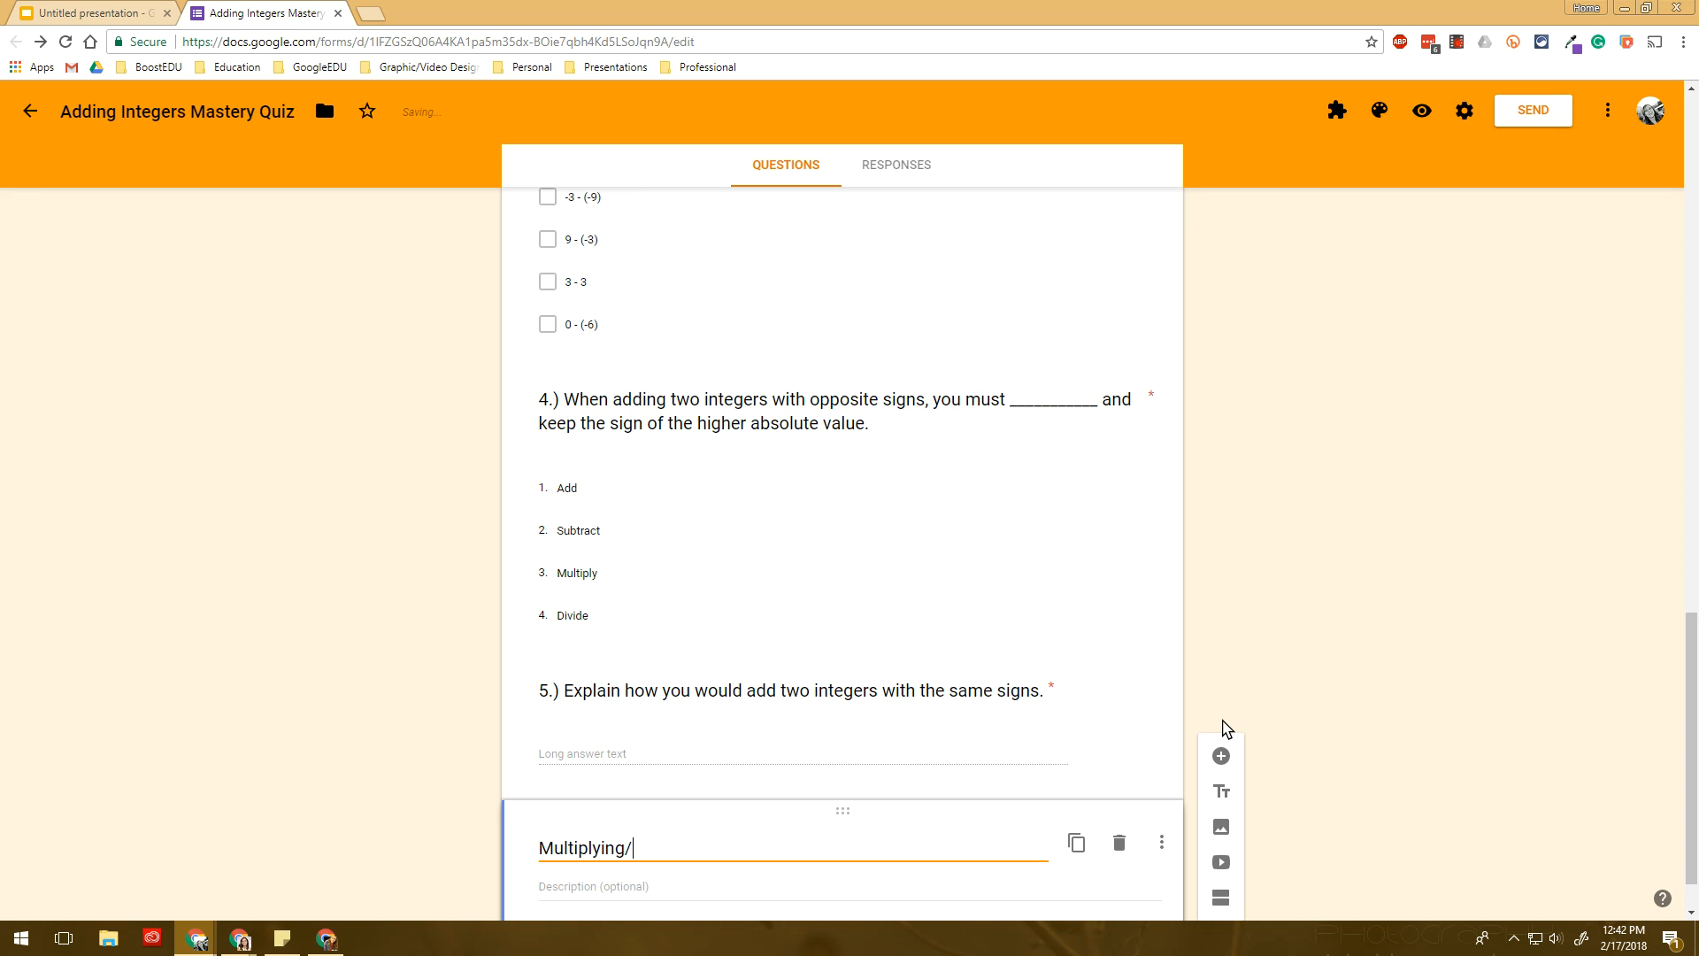
pyautogui.write('Dividing')
pyautogui.scroll(7, 1150, 690)
pyautogui.scroll(-7, 871, 663)
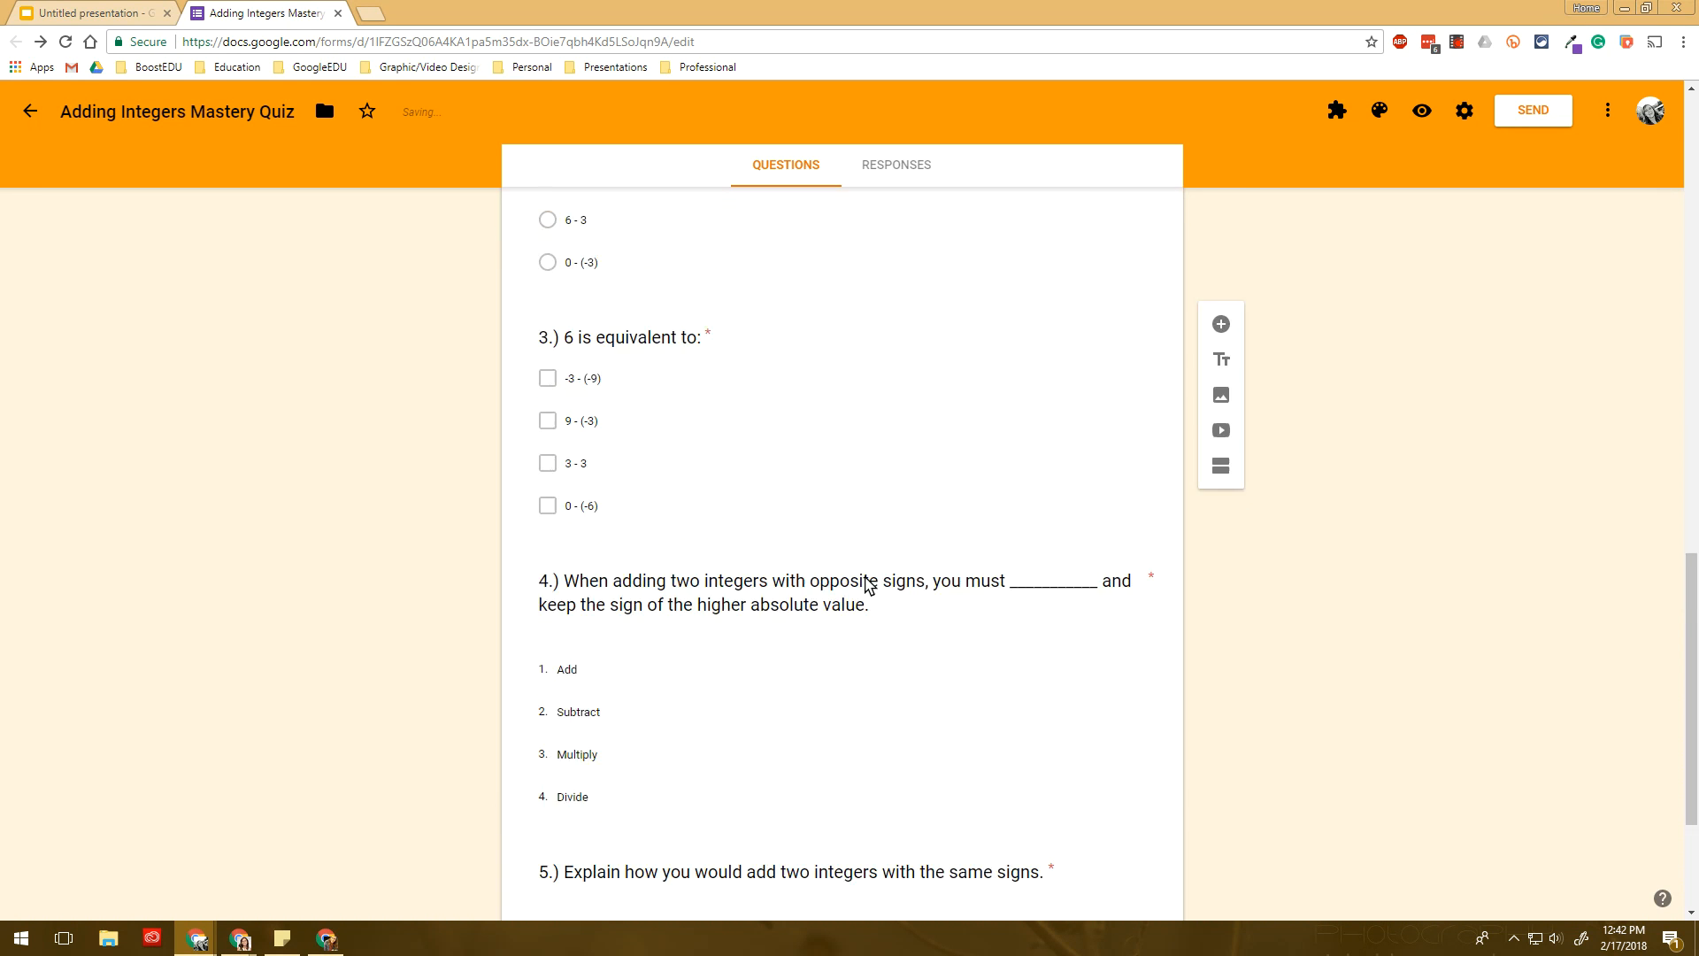
pyautogui.scroll(-1, 714, 631)
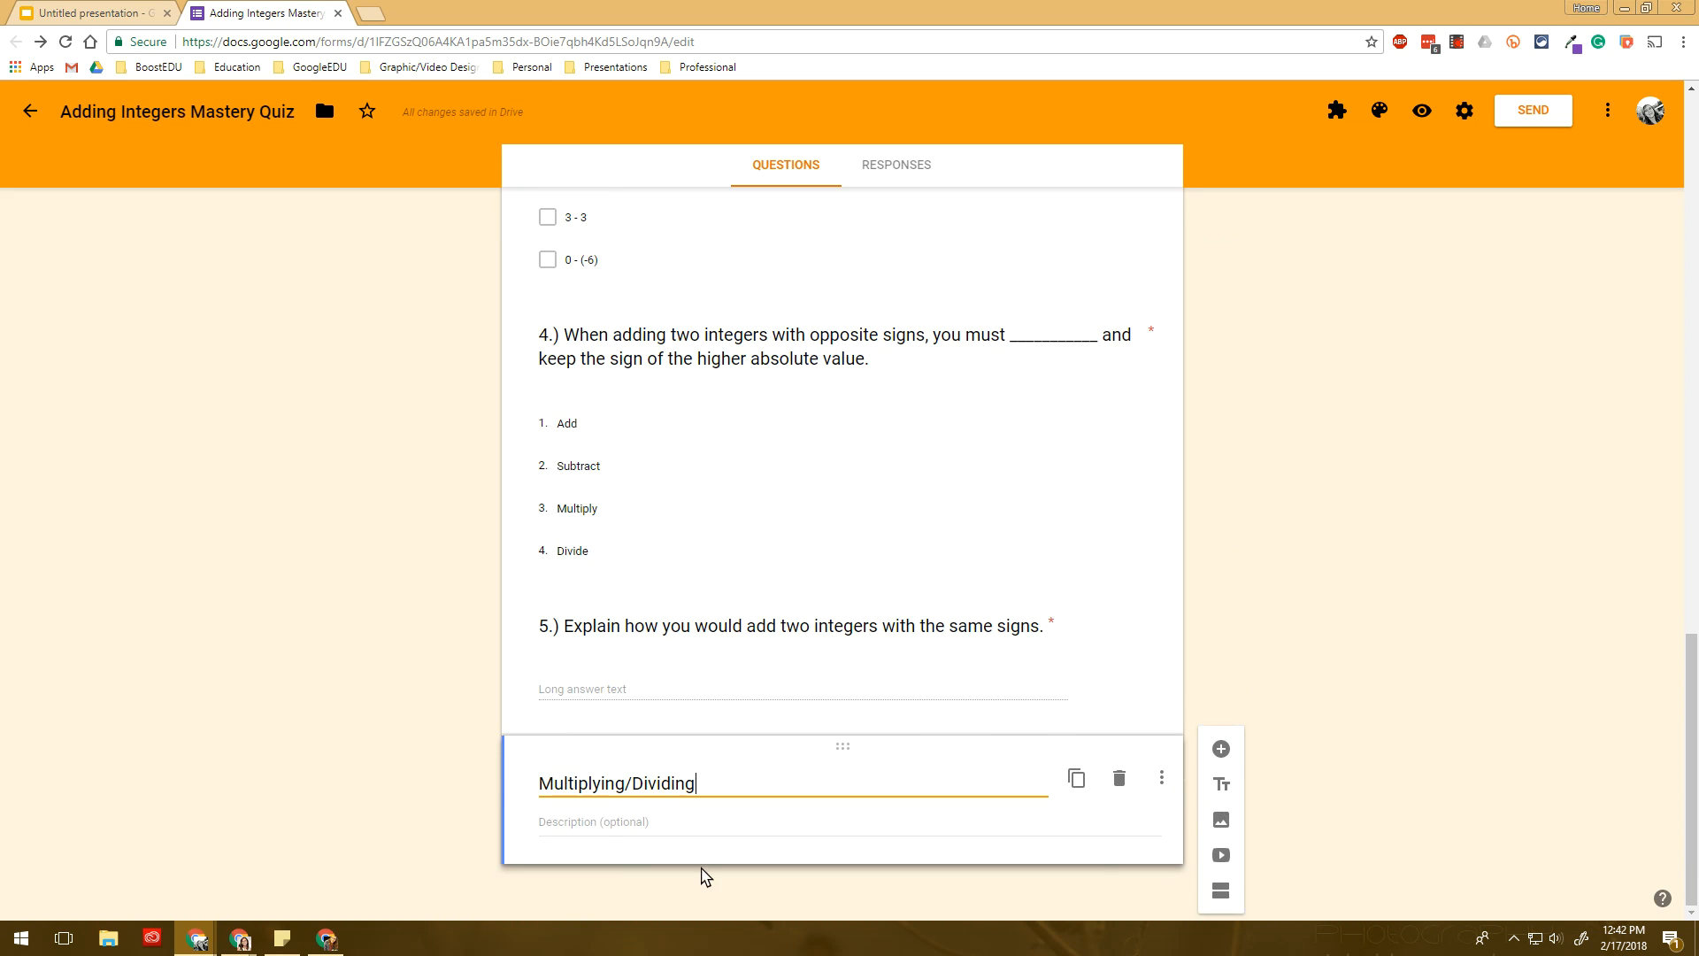
pyautogui.click(1122, 781)
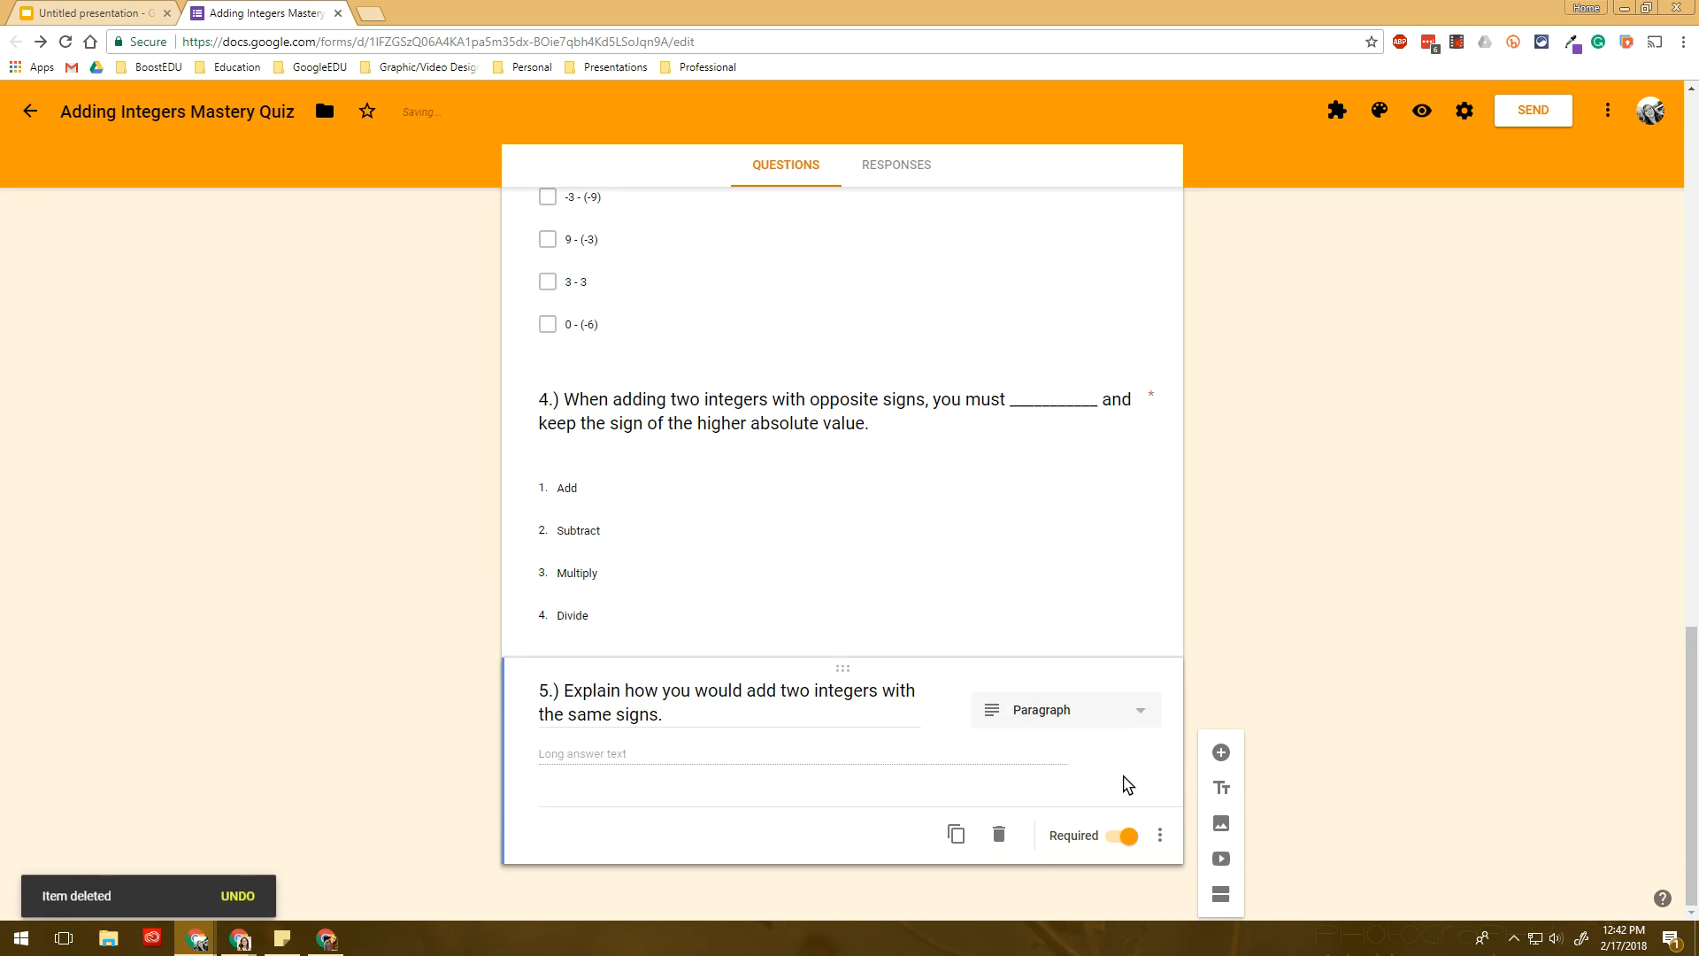
# - Insert the horizontal number-line image found by searching 'integers' below question 5
pyautogui.click(1219, 755)
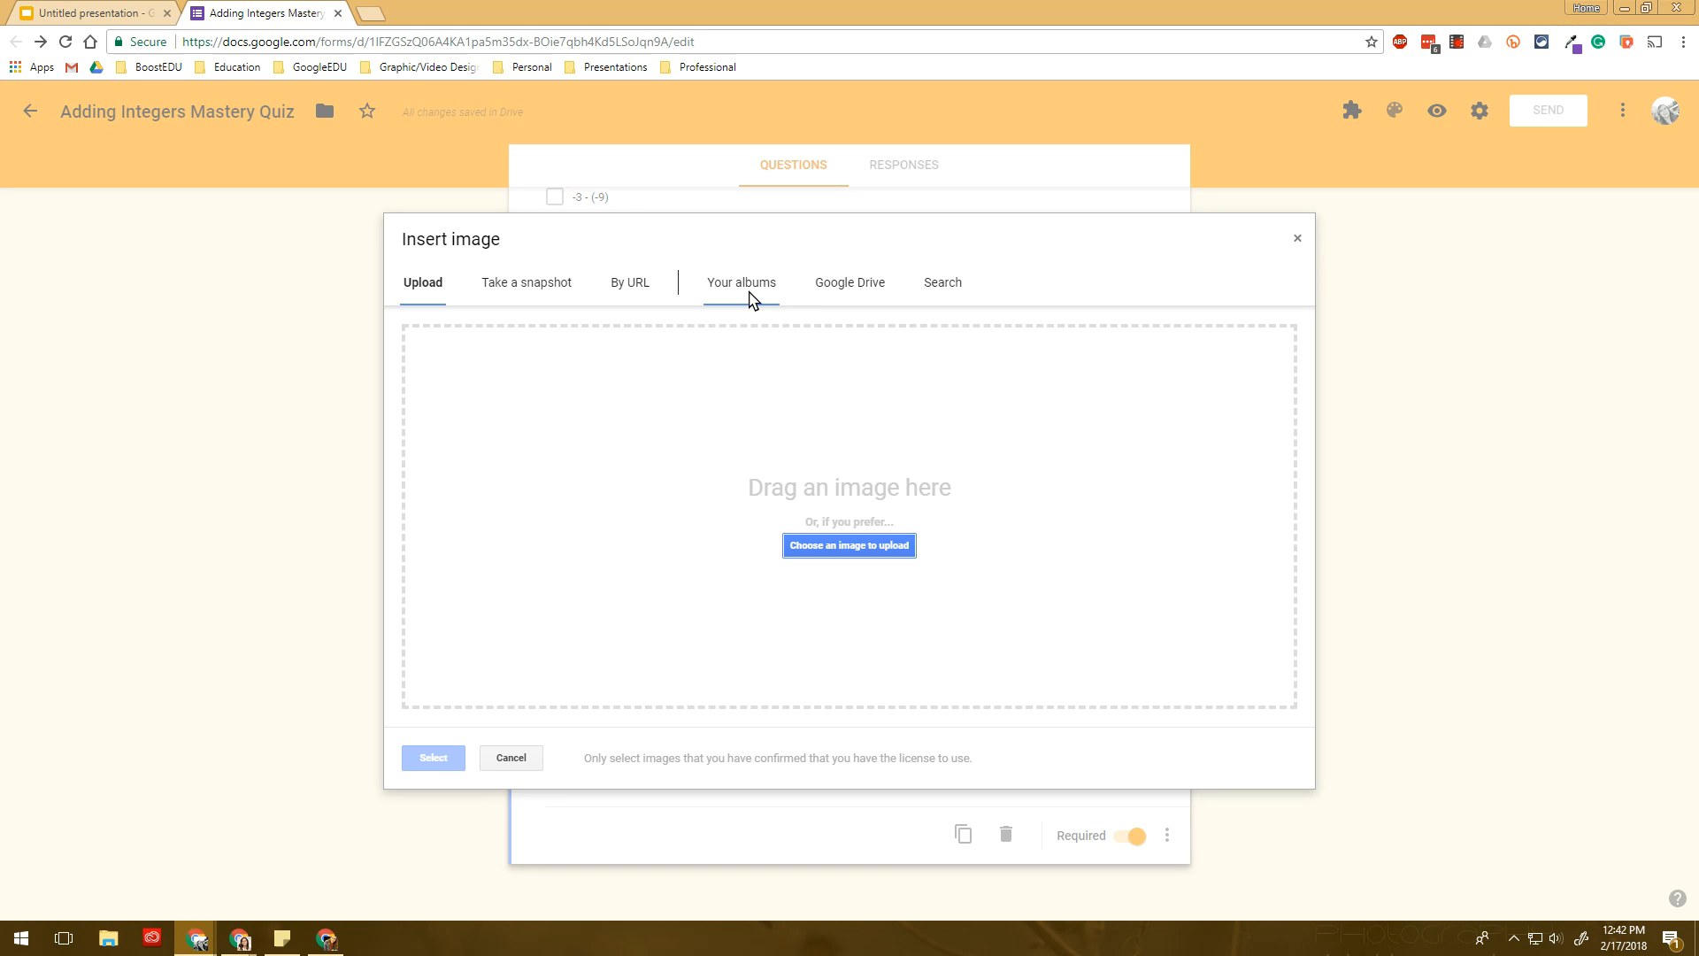
pyautogui.click(931, 292)
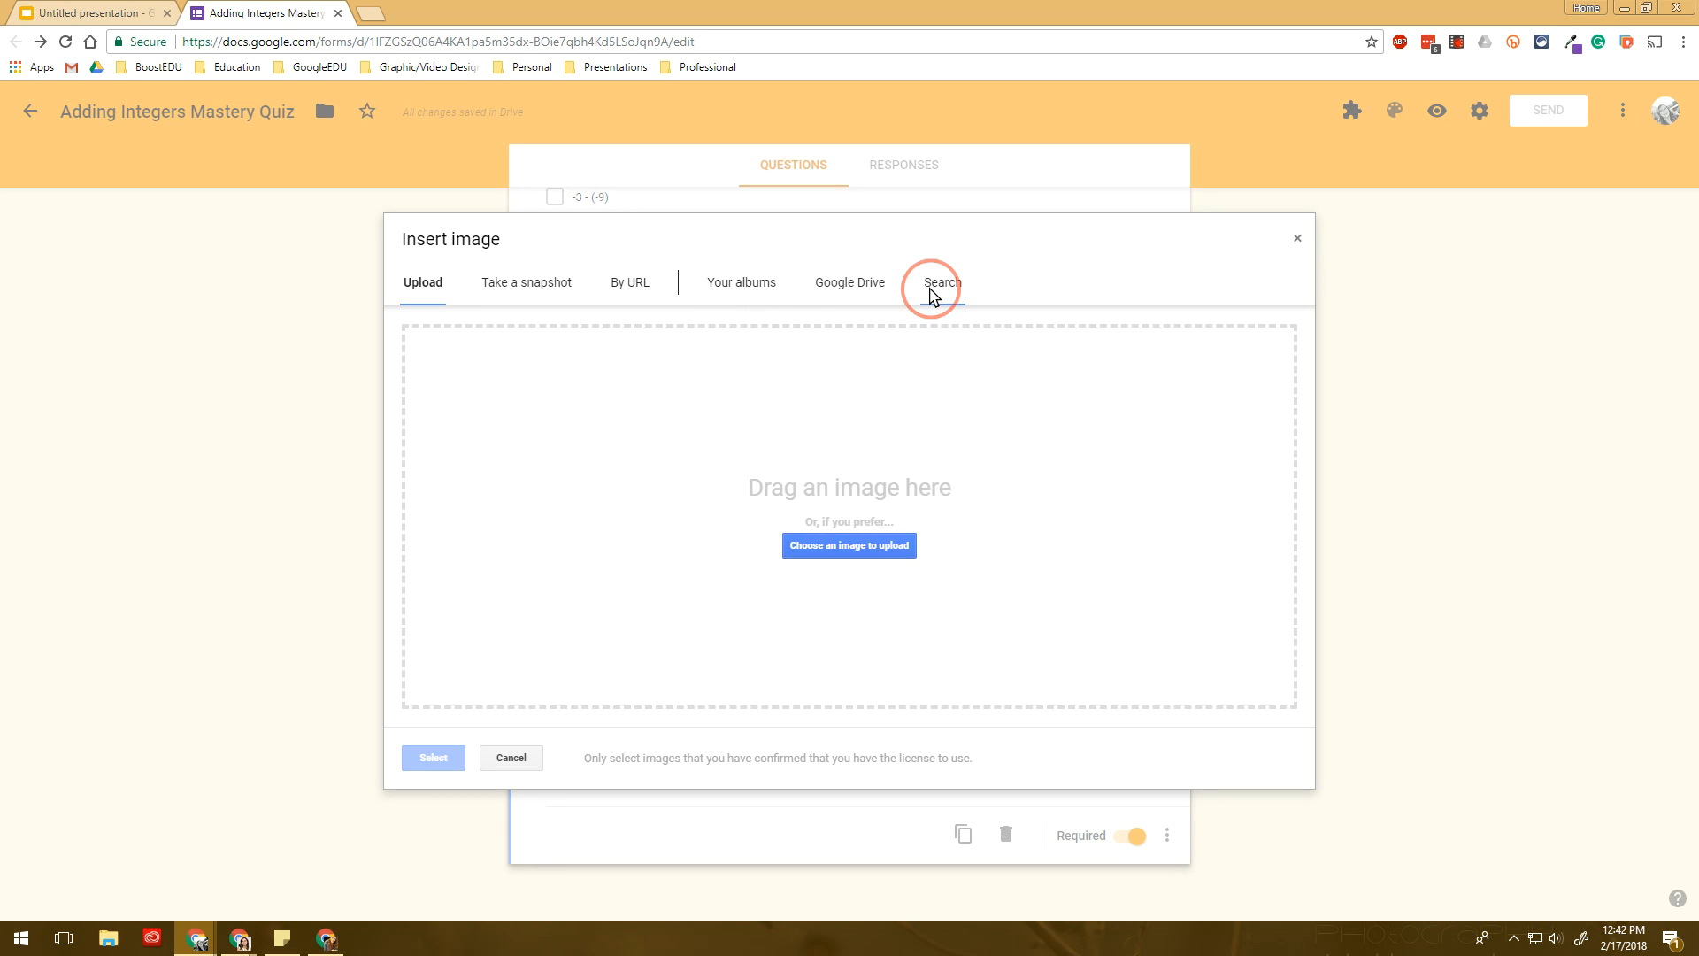
pyautogui.click(683, 338)
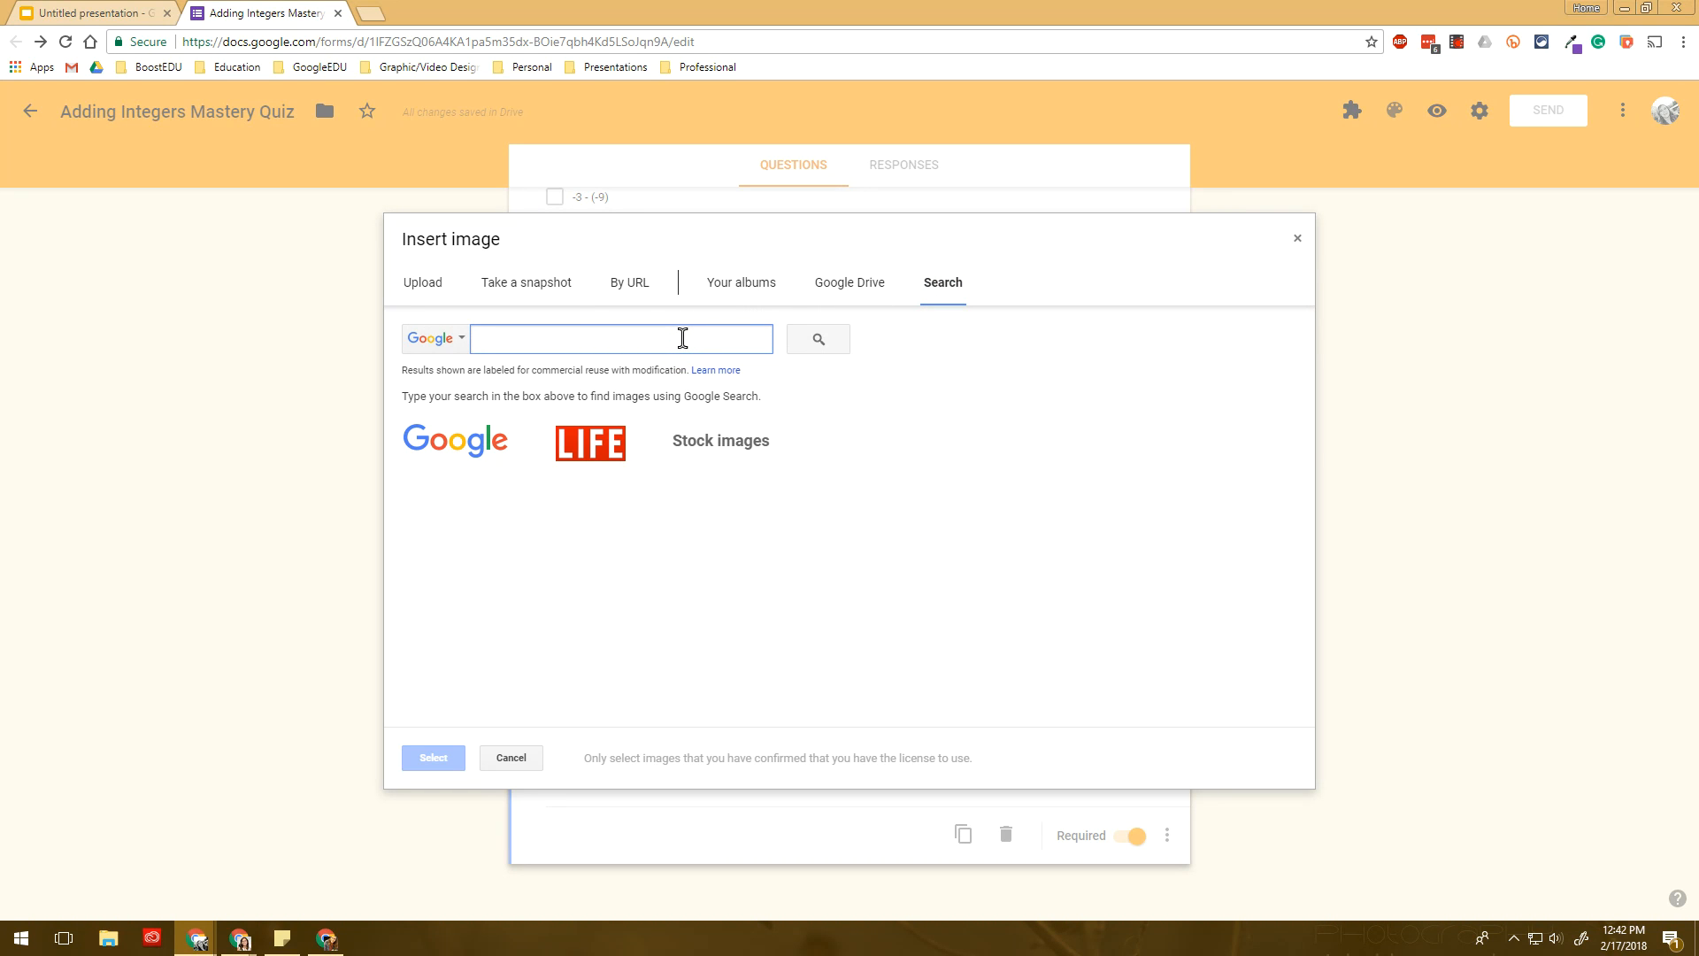
pyautogui.write('integers')
pyautogui.press('Return')
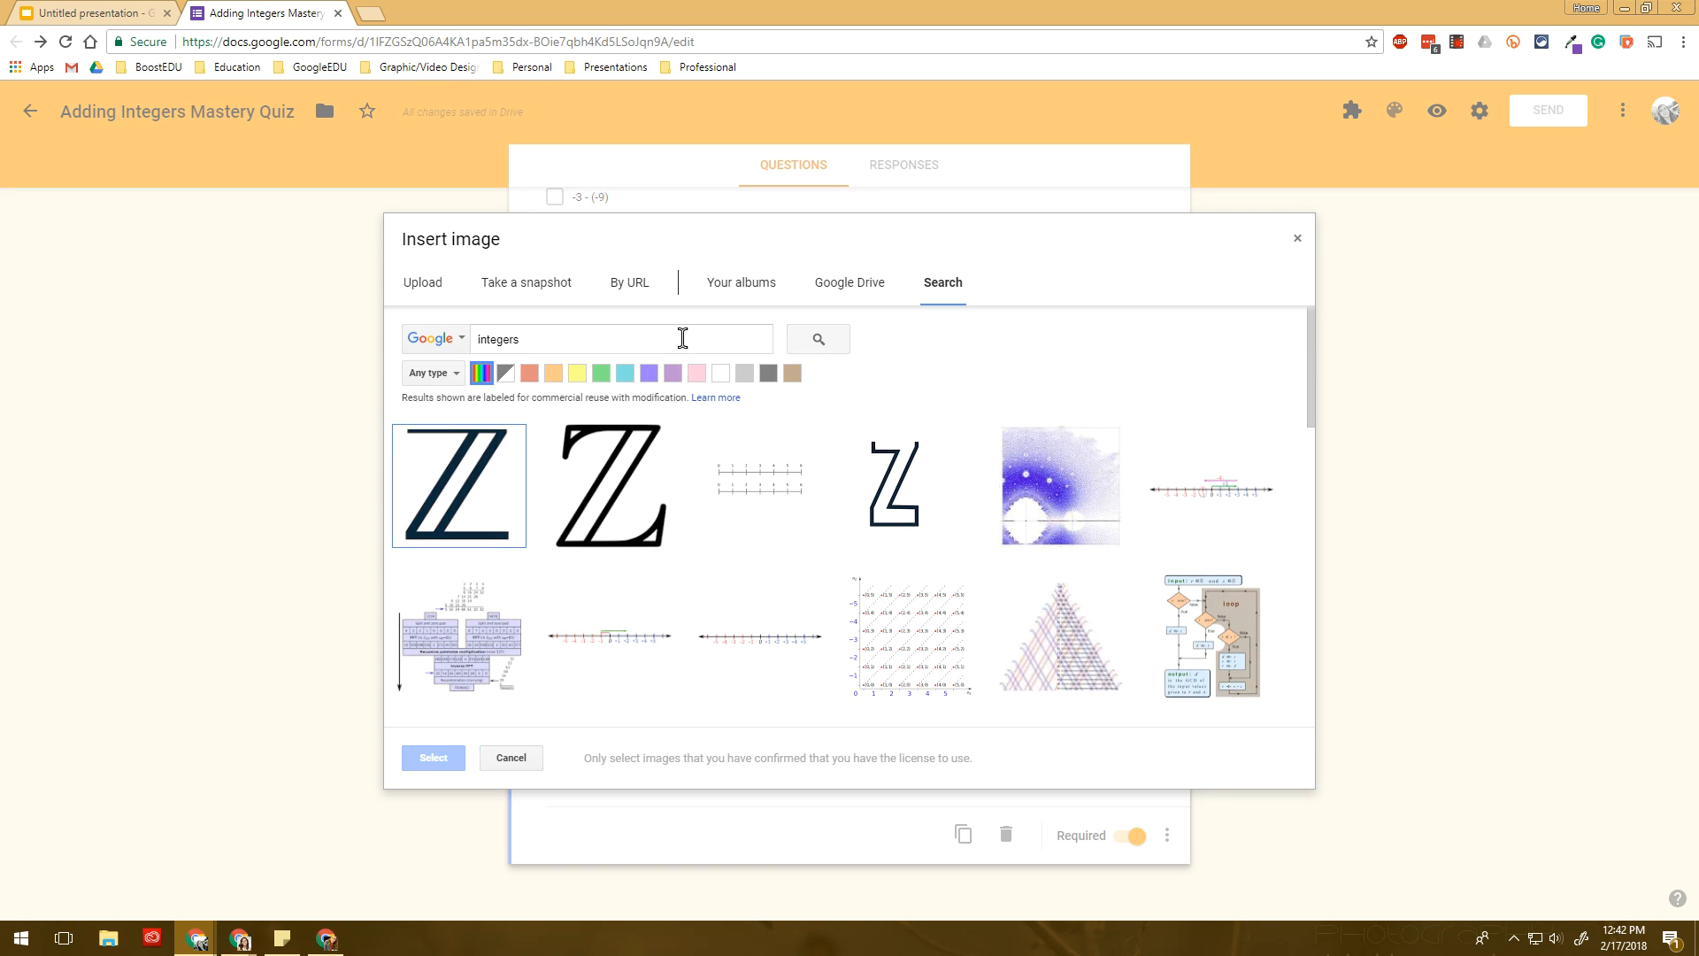
pyautogui.click(758, 628)
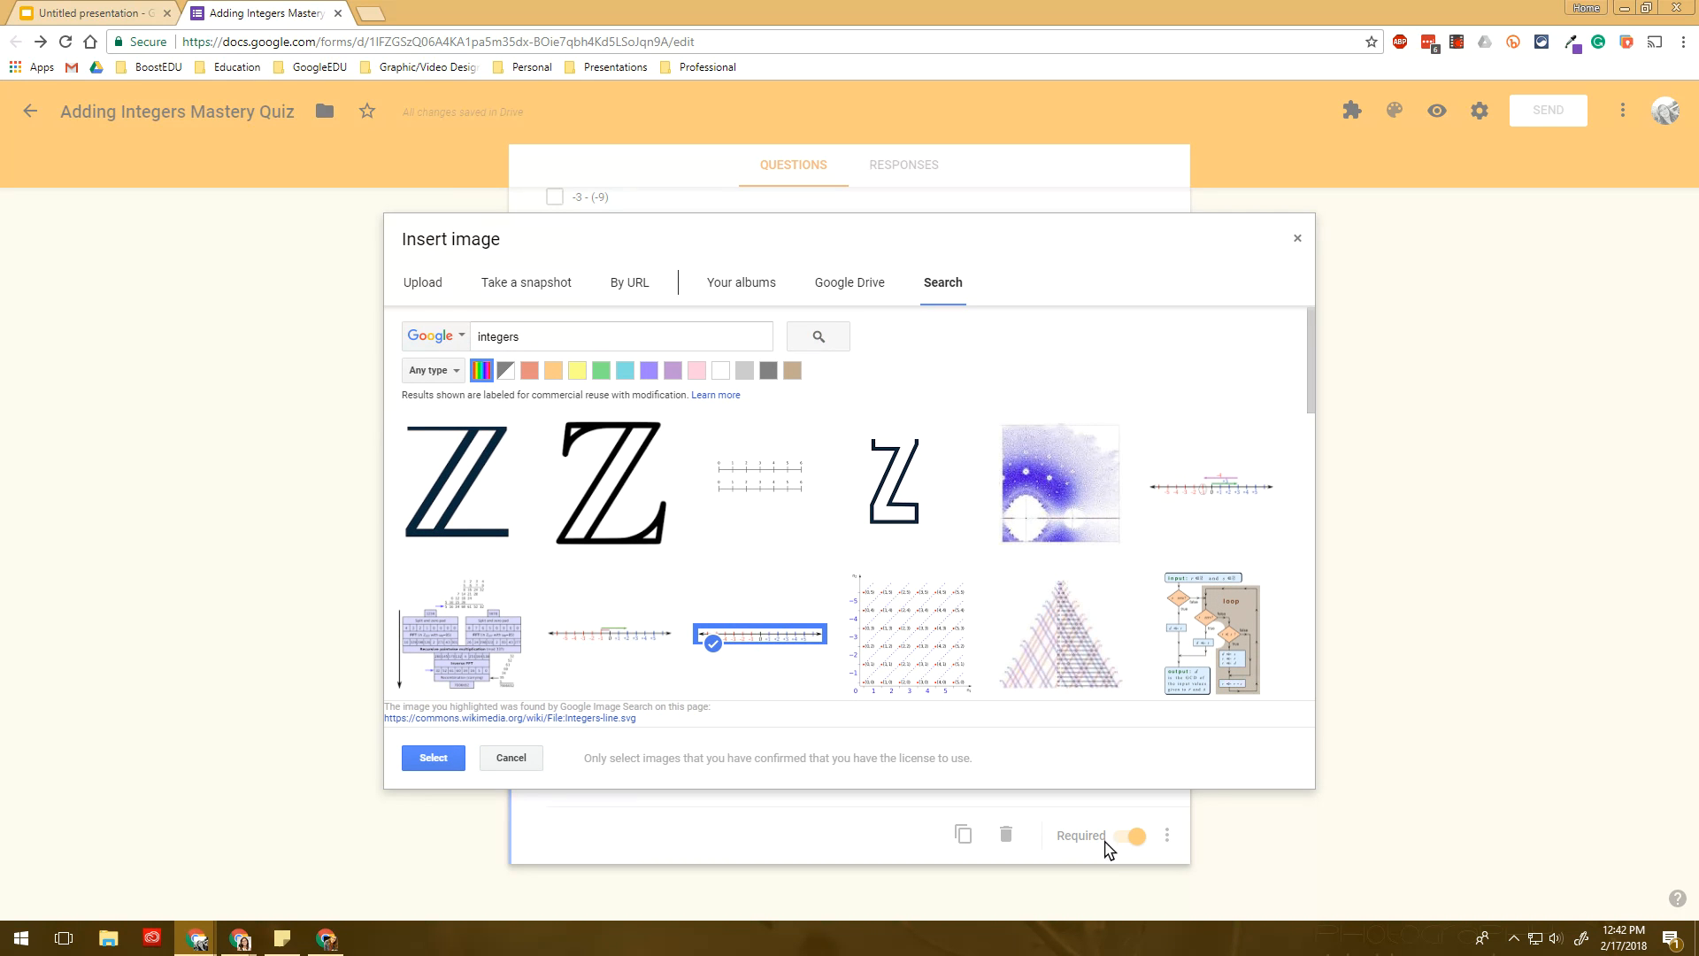
pyautogui.click(421, 759)
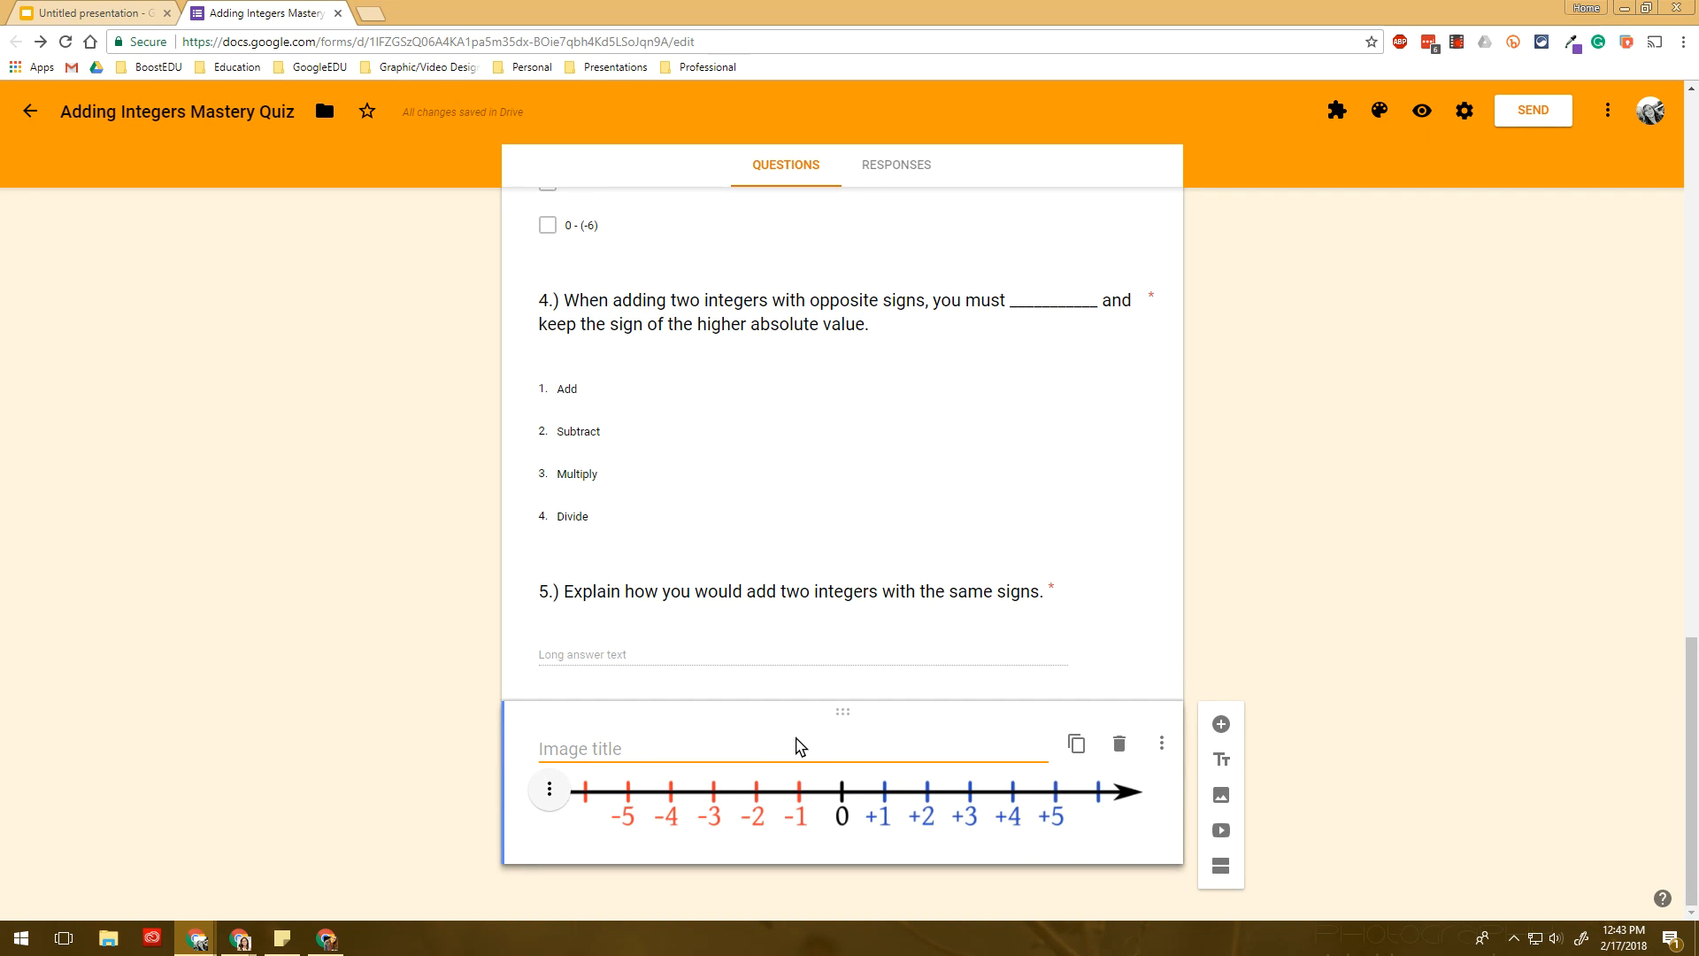
# - Caption the image 'Use this number line to help you on your mastery quiz.' and drag it above question 1
pyautogui.write('Use this number lin')
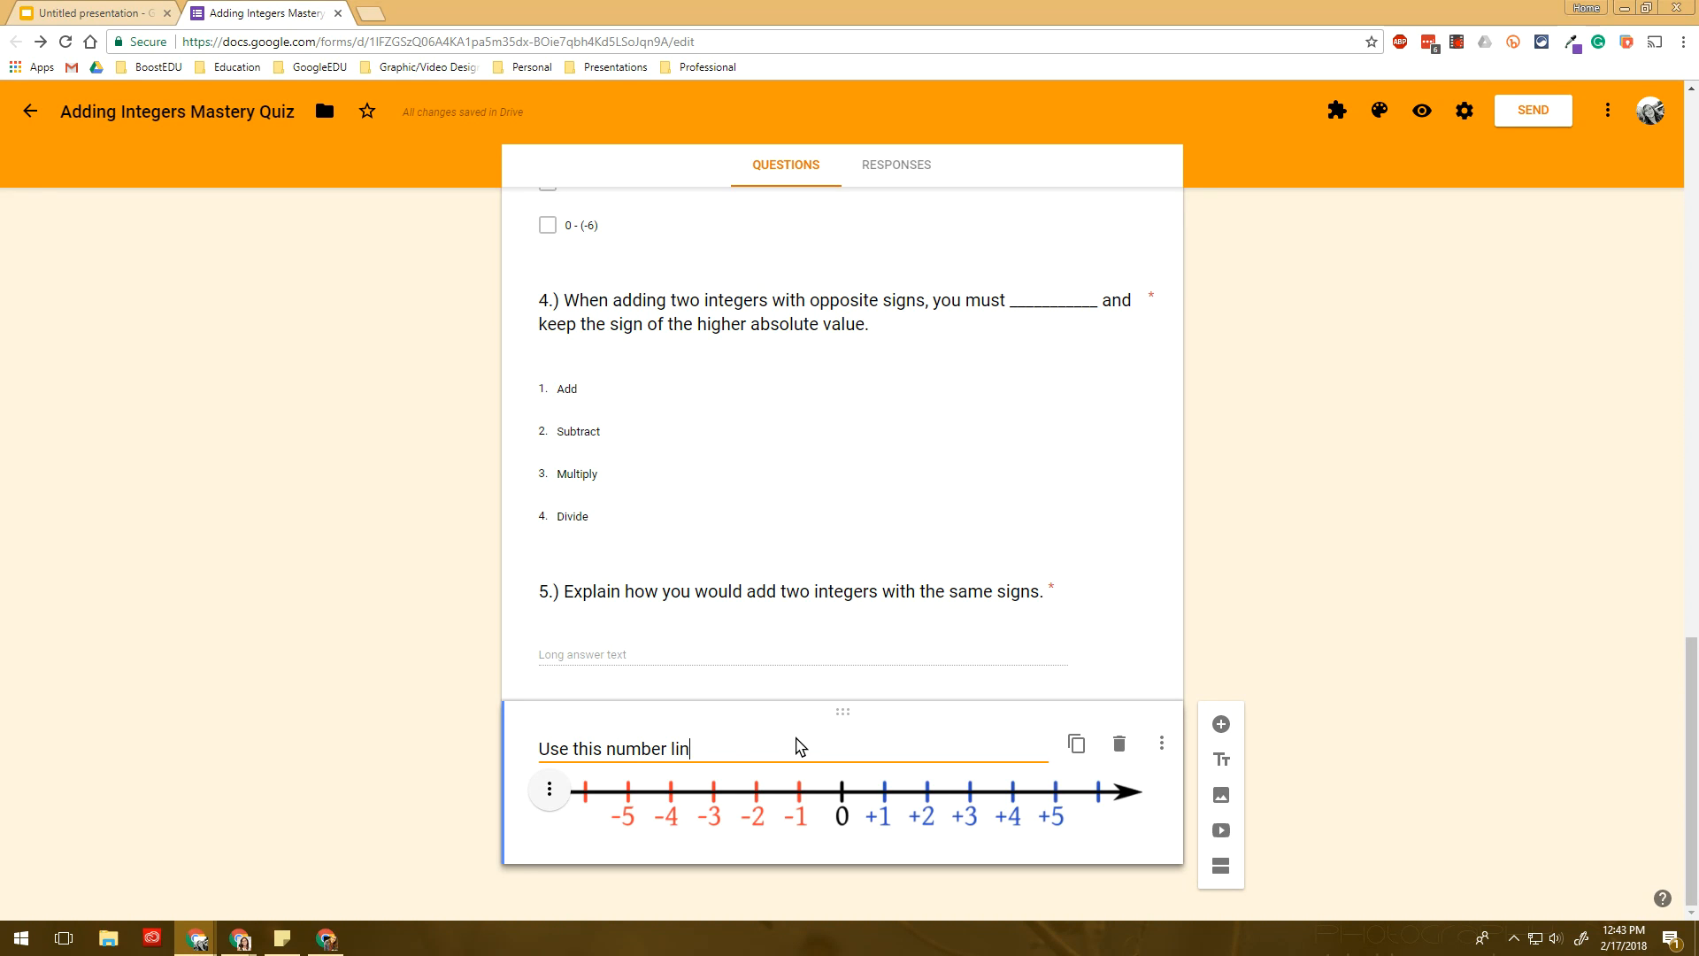
pyautogui.write('e to help you on your mastery quiz.')
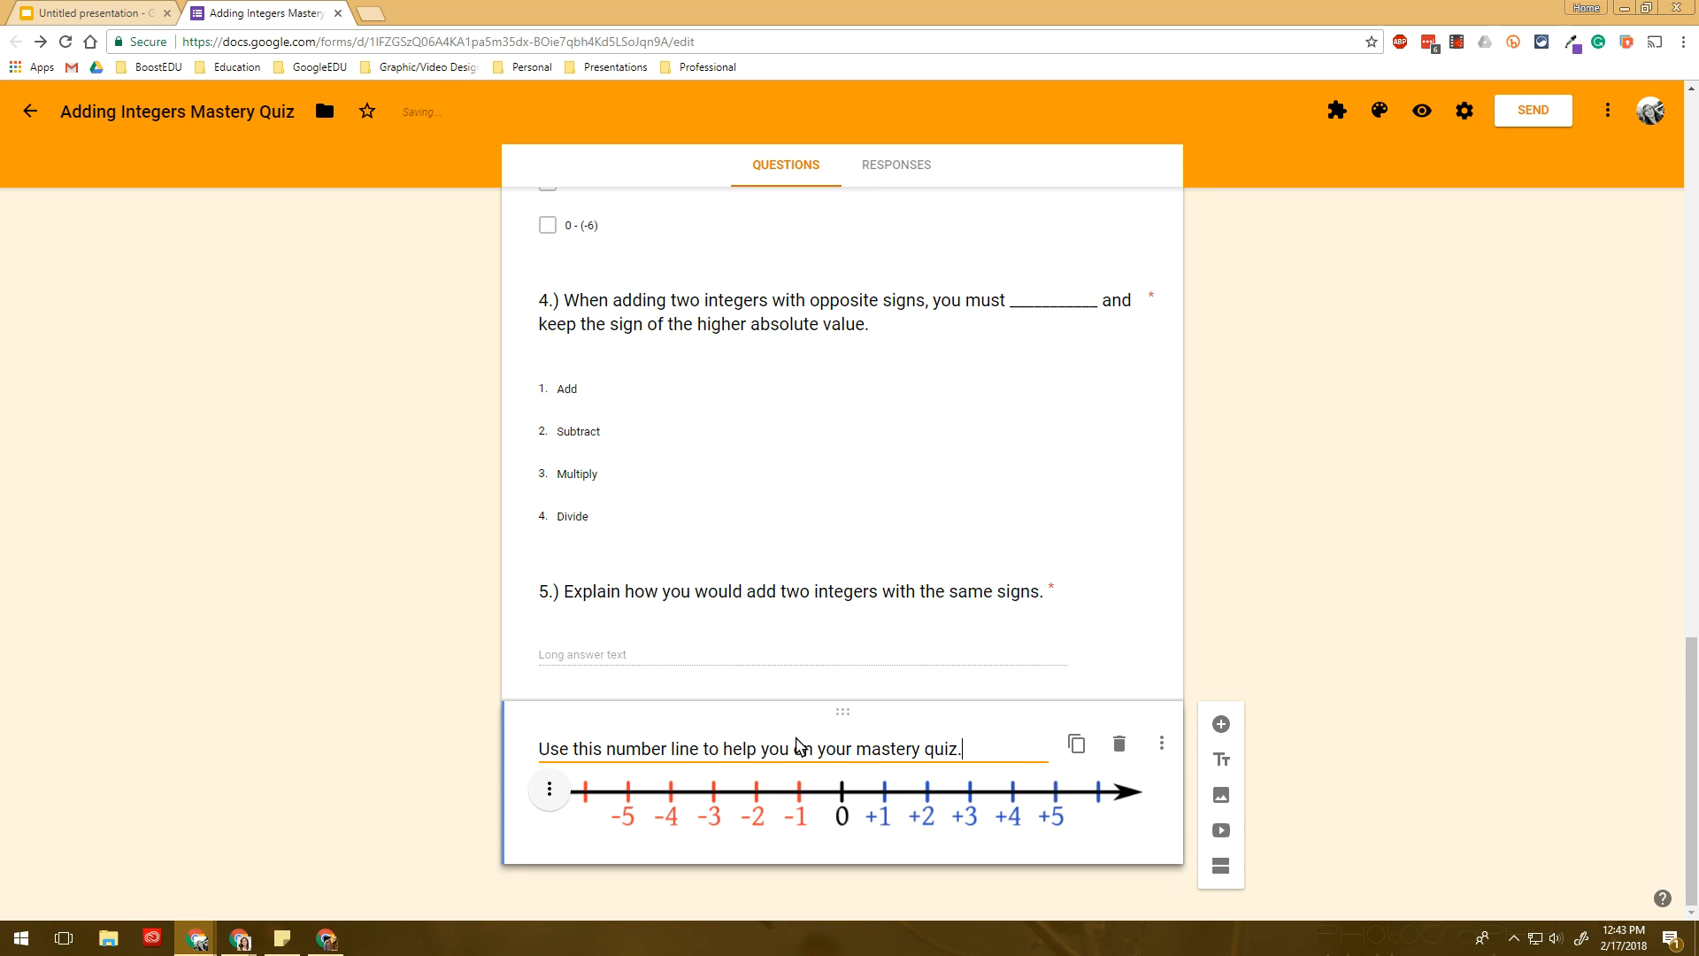
pyautogui.click(425, 721)
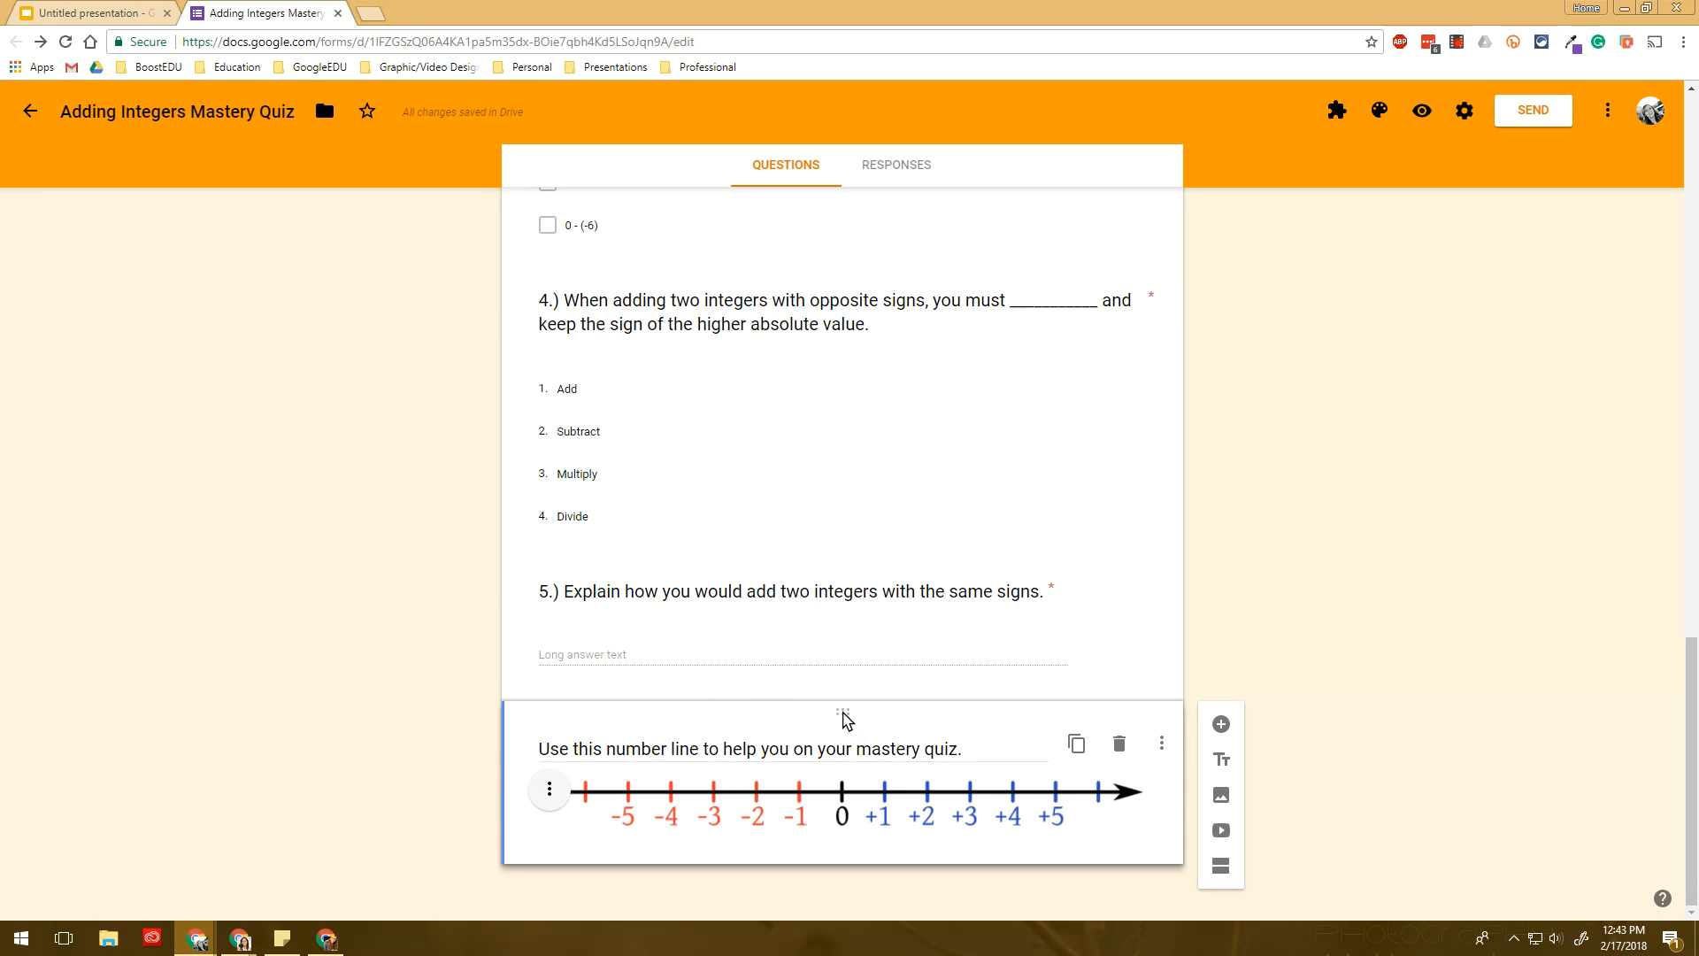
pyautogui.moveTo(847, 721); pyautogui.dragTo(812, 334)
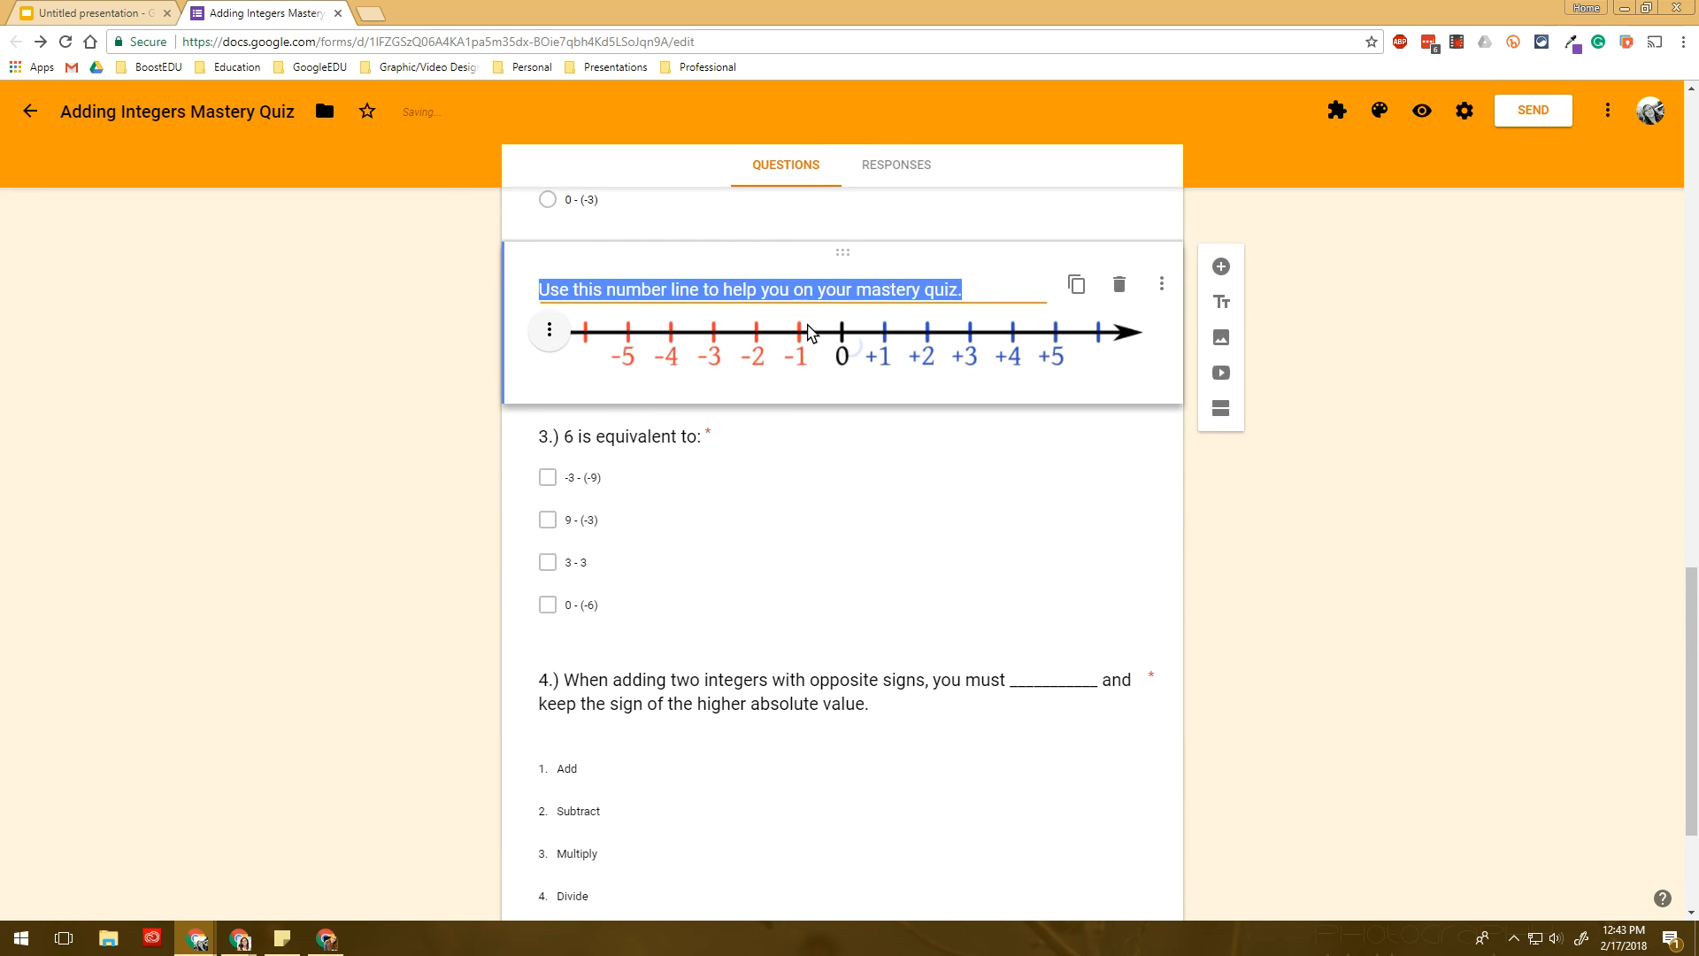
pyautogui.scroll(5, 819, 619)
pyautogui.scroll(-2, 850, 676)
pyautogui.moveTo(850, 675); pyautogui.dragTo(807, 370)
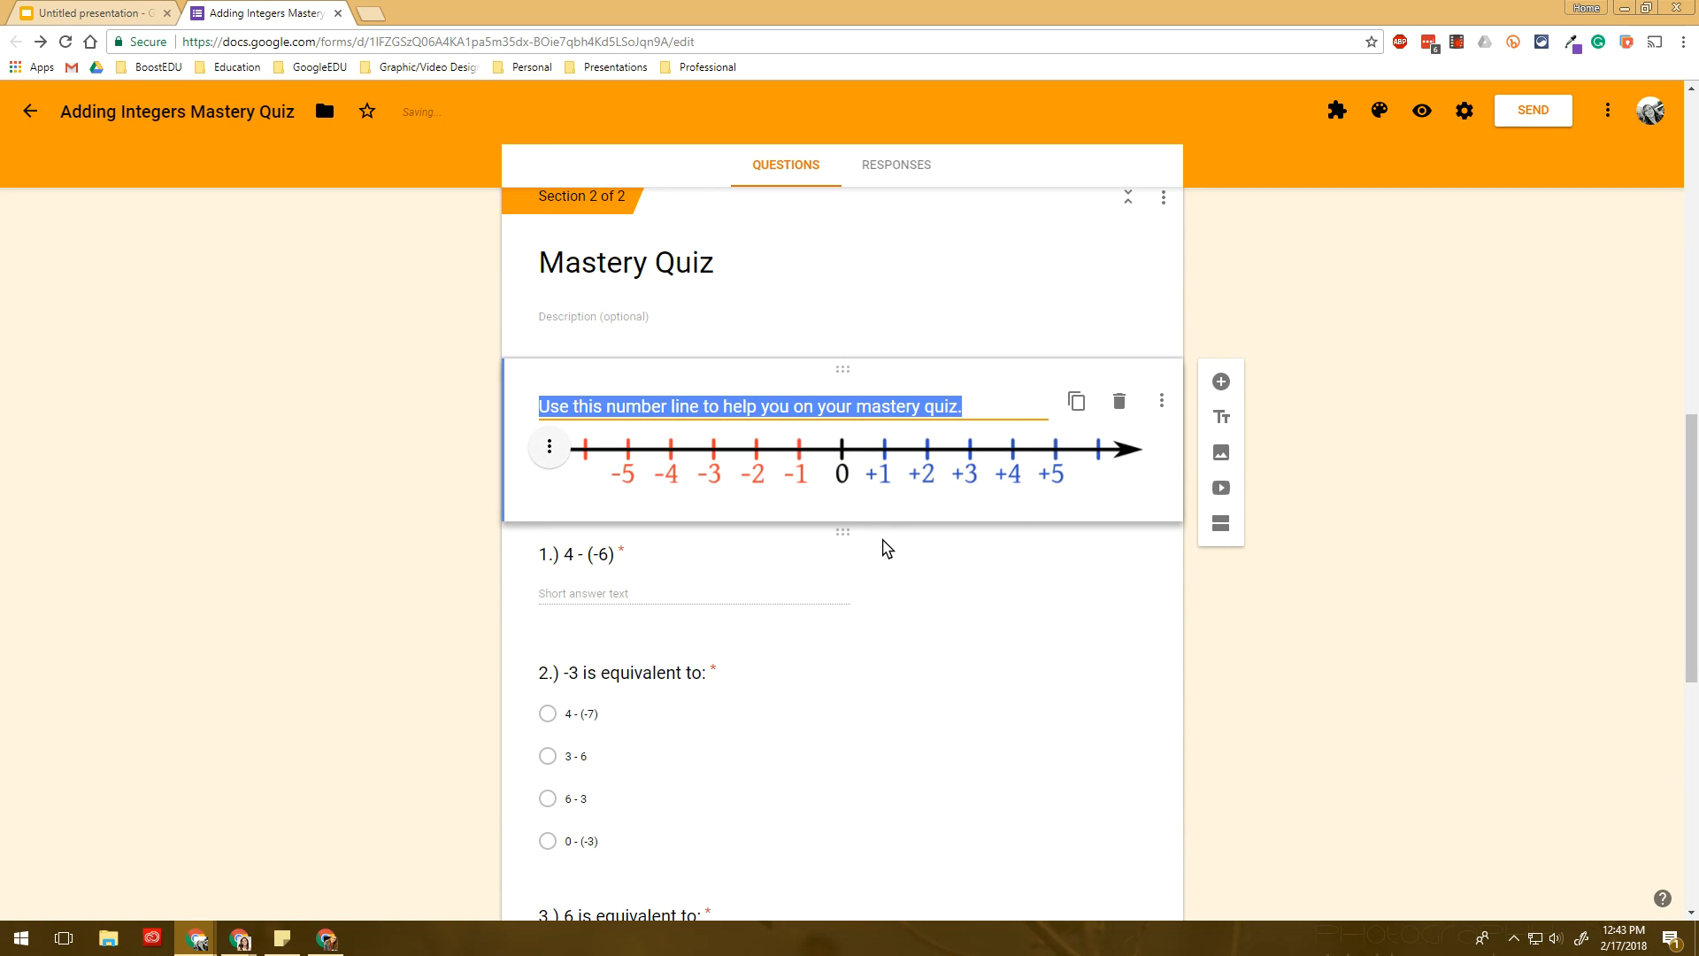
pyautogui.click(1222, 490)
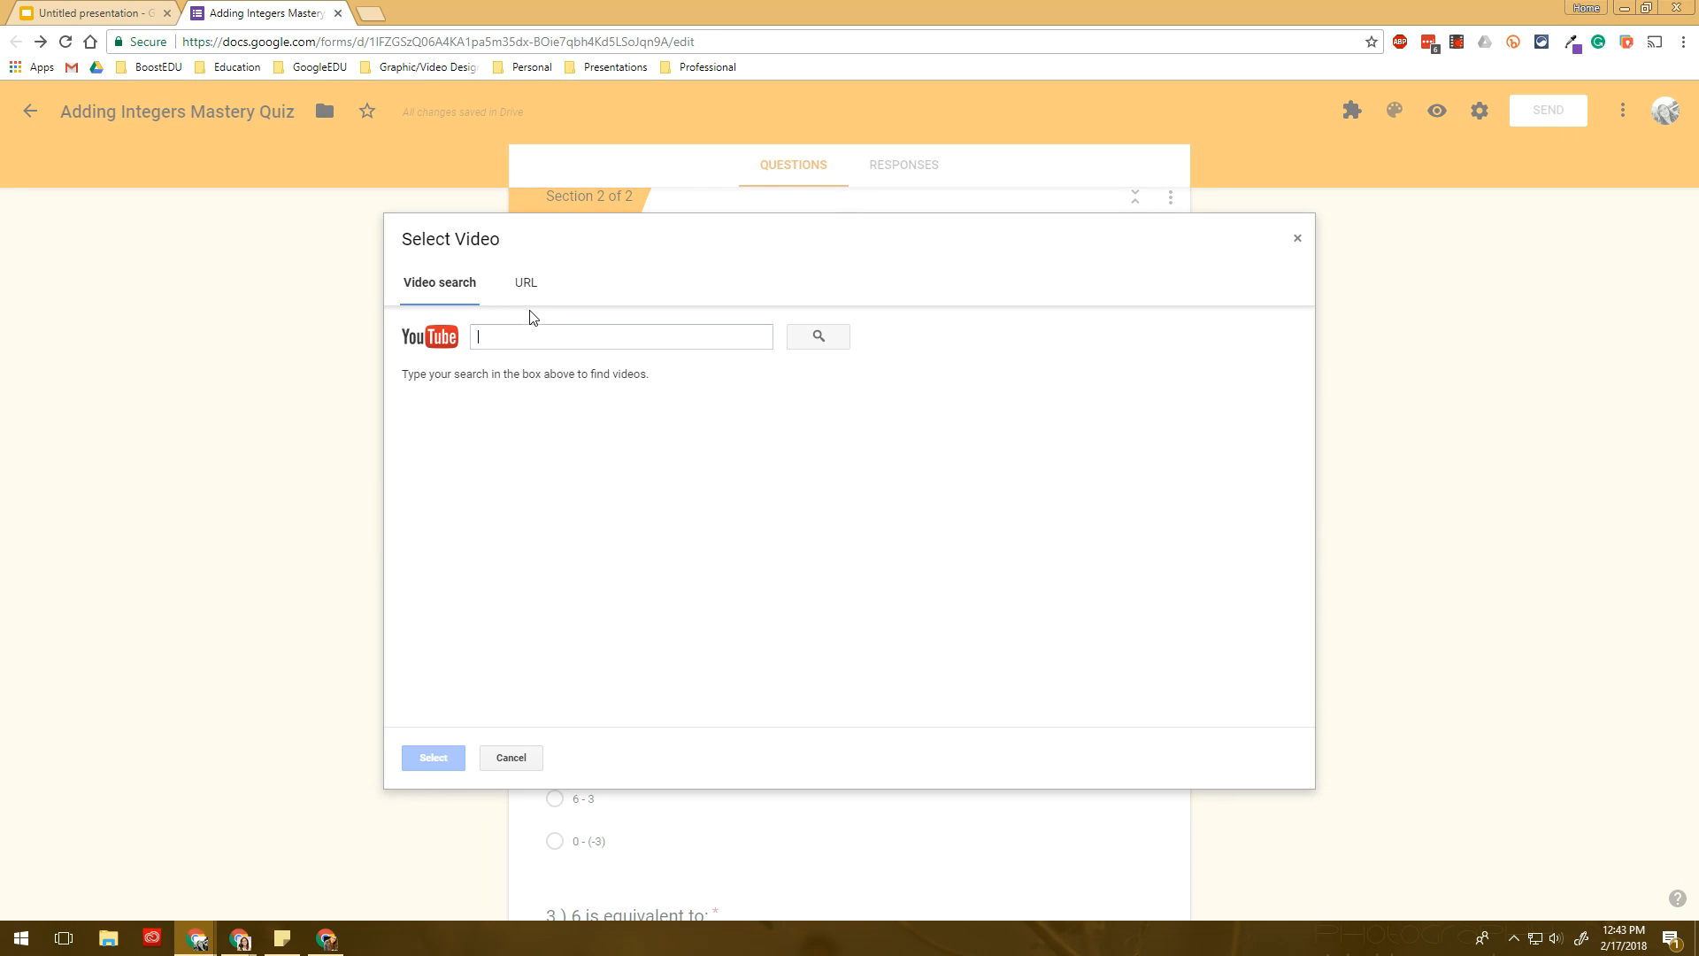
pyautogui.click(526, 285)
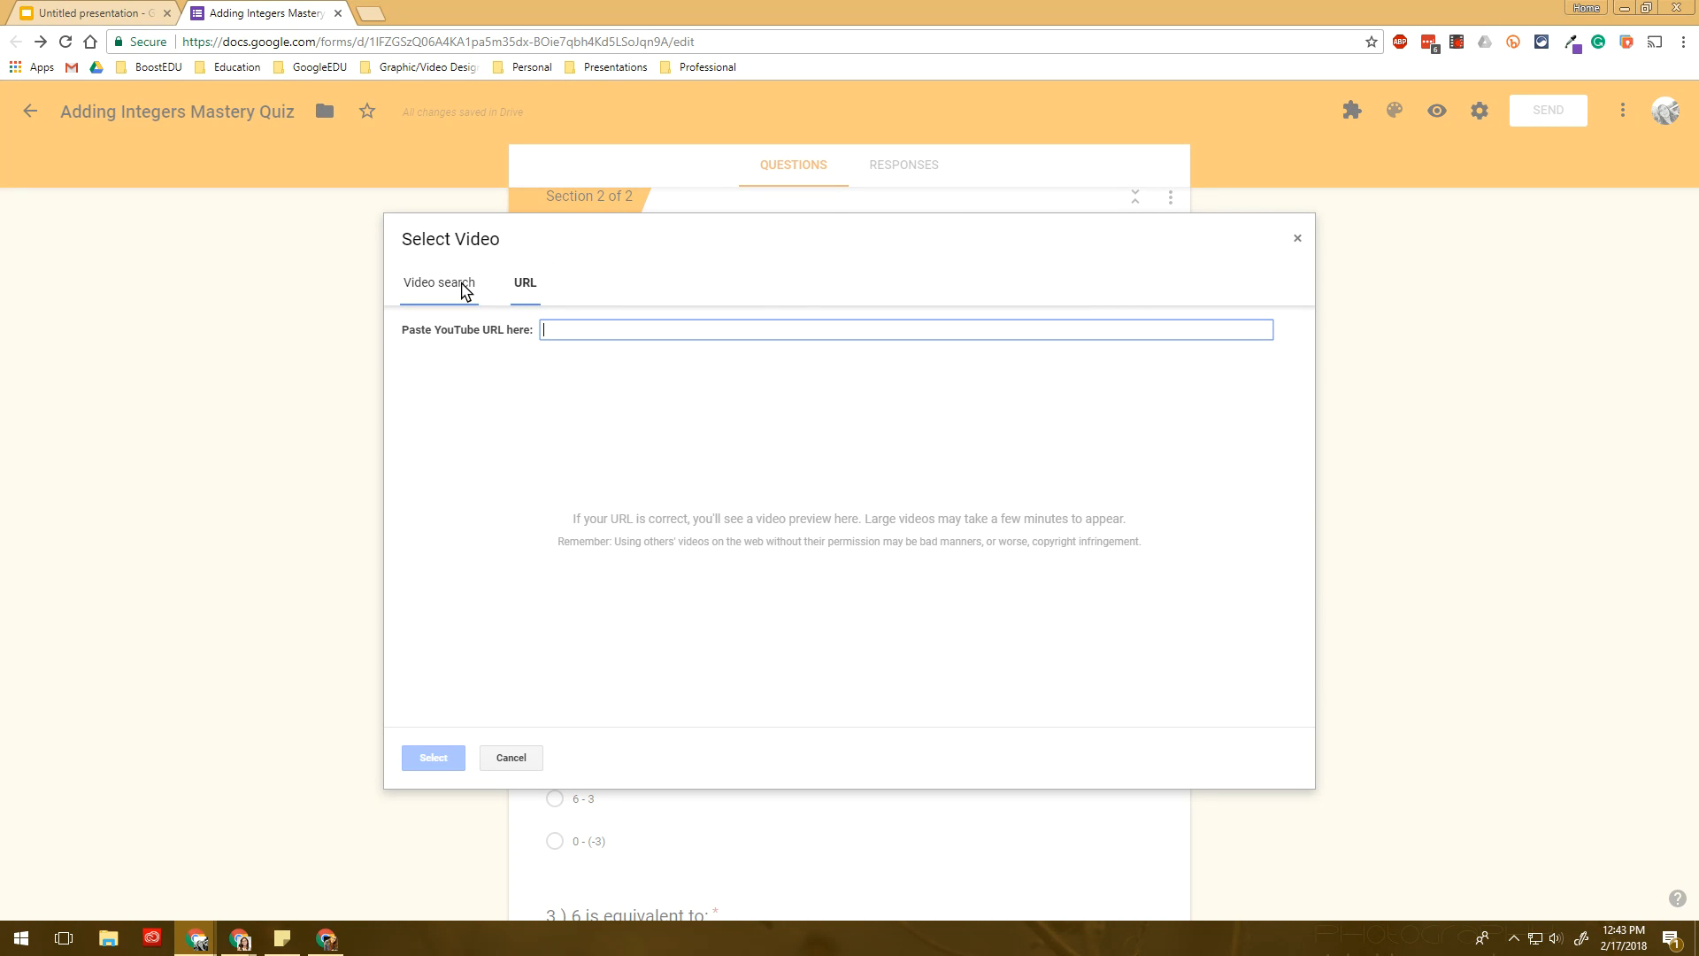
pyautogui.click(438, 283)
pyautogui.click(524, 285)
pyautogui.click(439, 283)
pyautogui.write('integers')
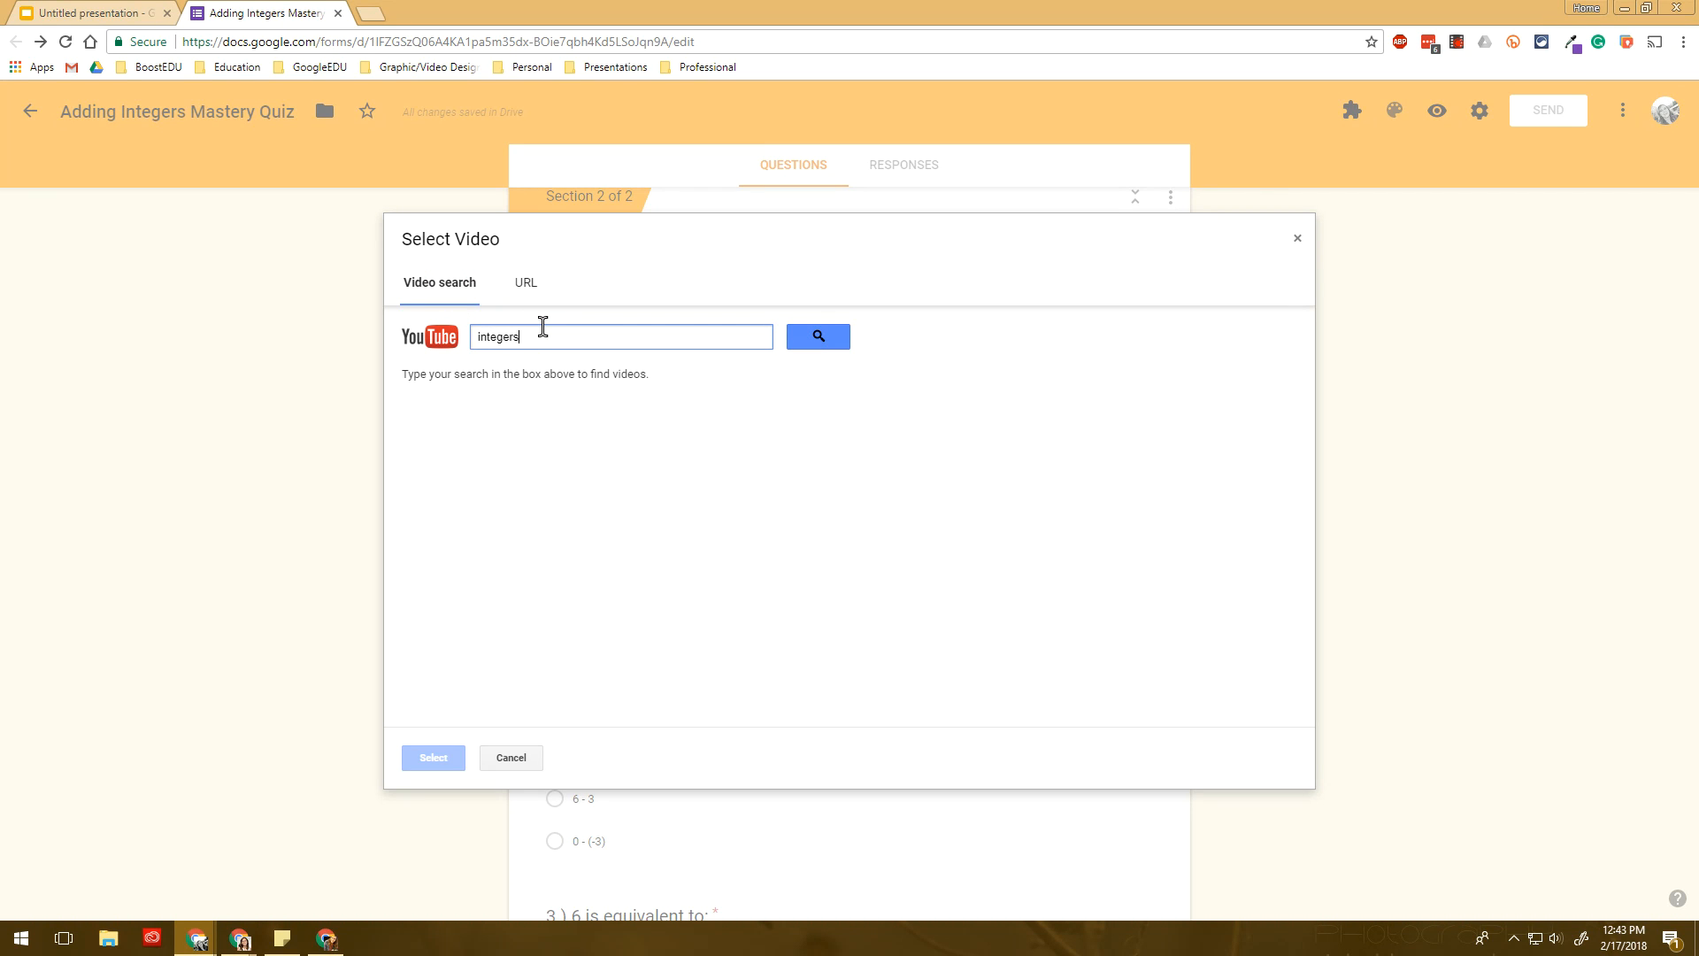
pyautogui.press('Return')
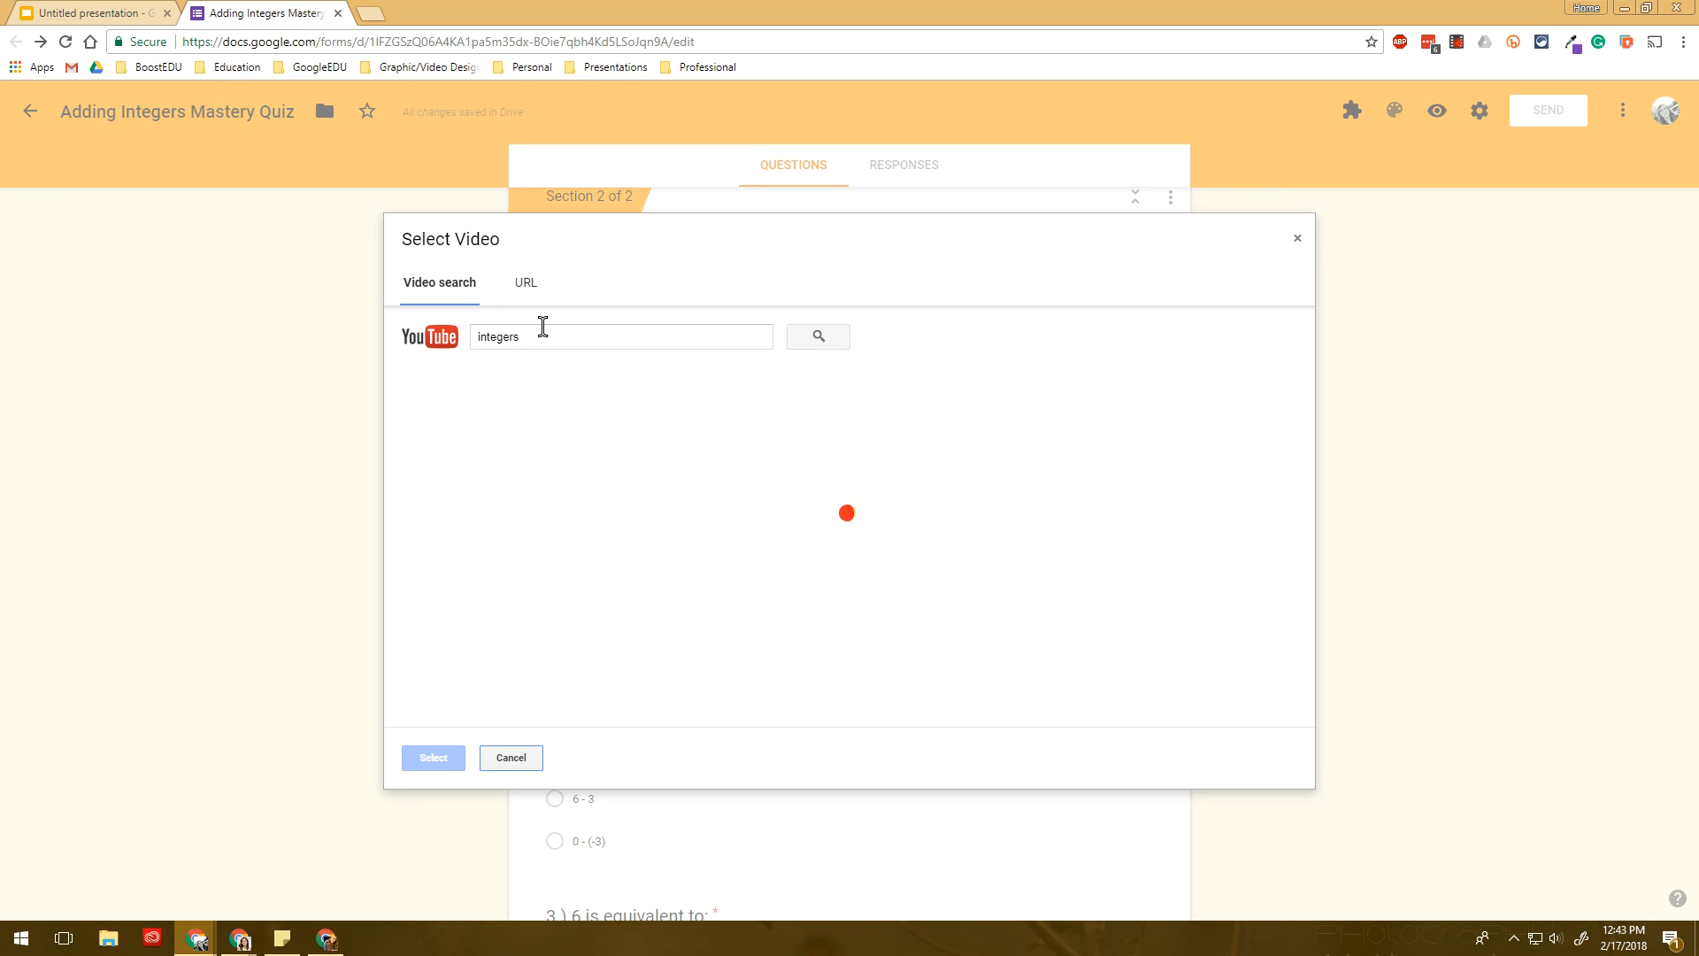
pyautogui.click(519, 434)
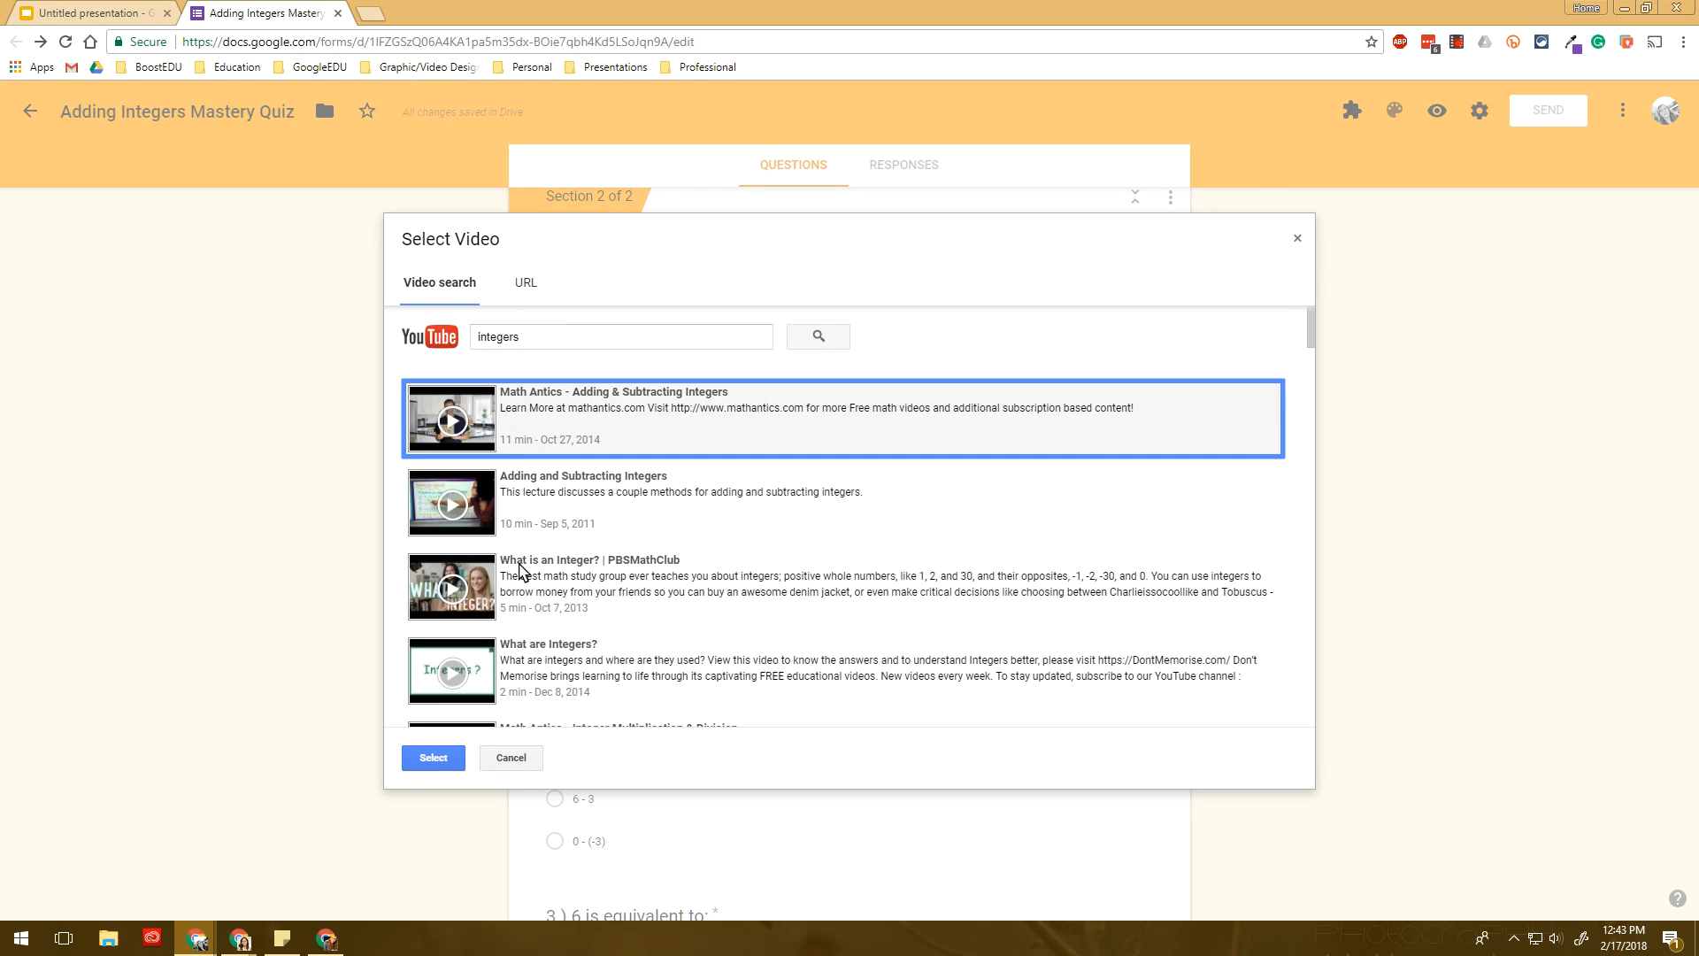
pyautogui.click(433, 759)
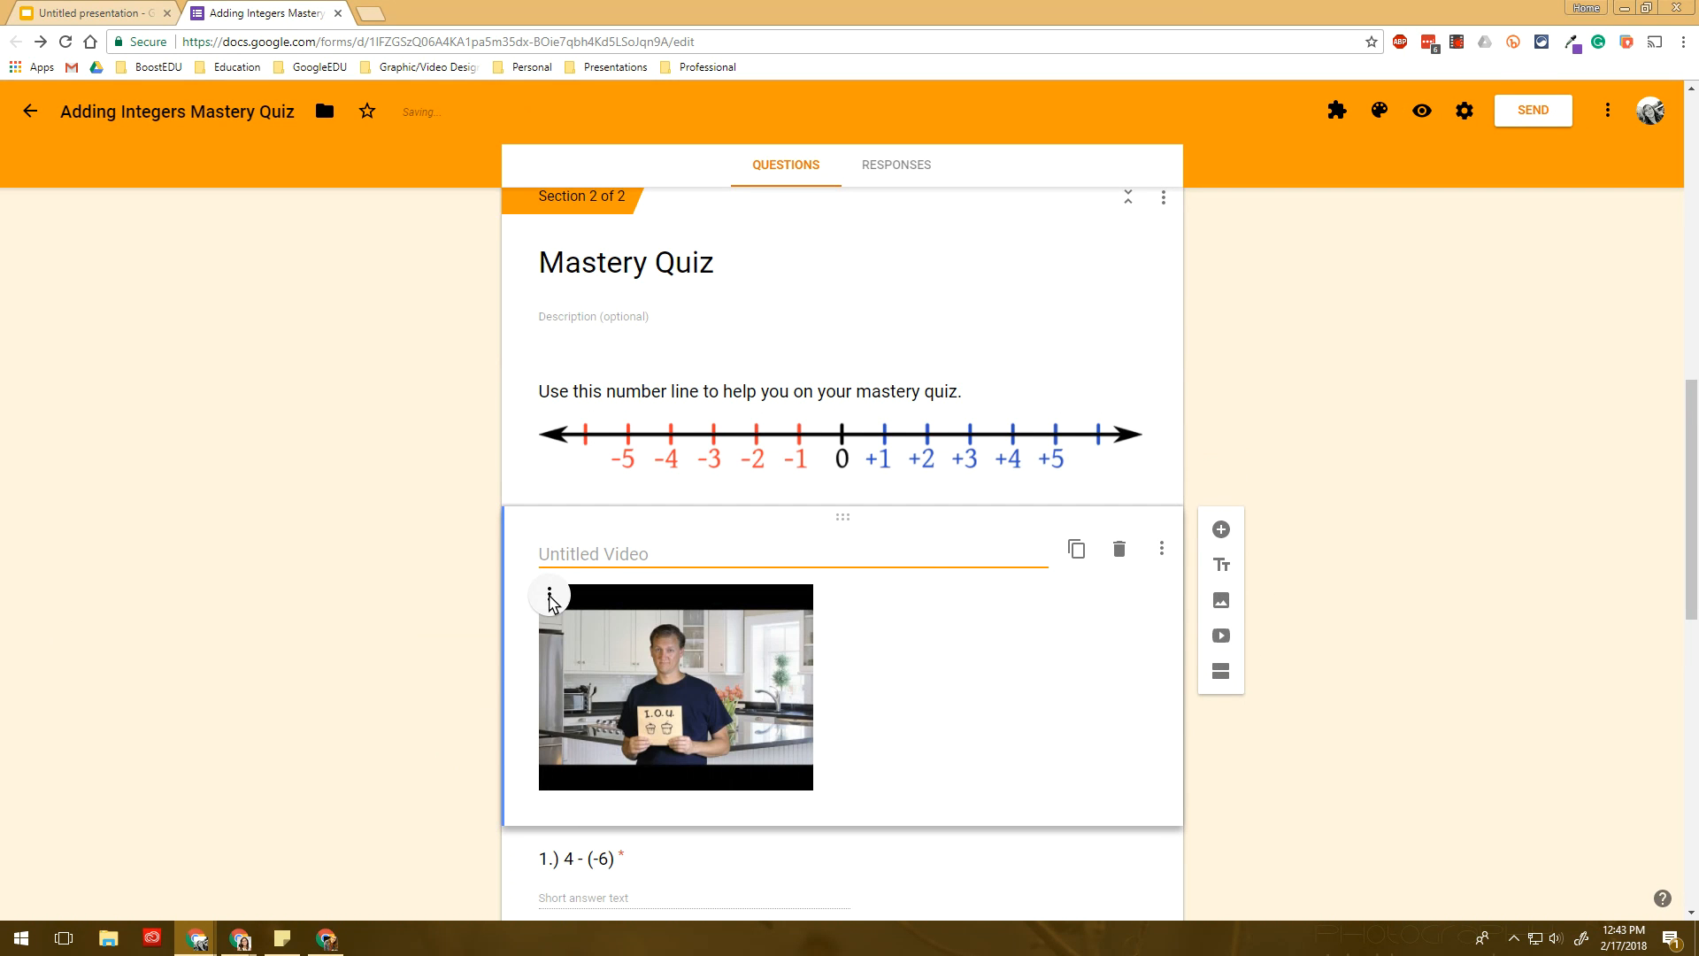
pyautogui.click(721, 679)
pyautogui.scroll(-2, 808, 626)
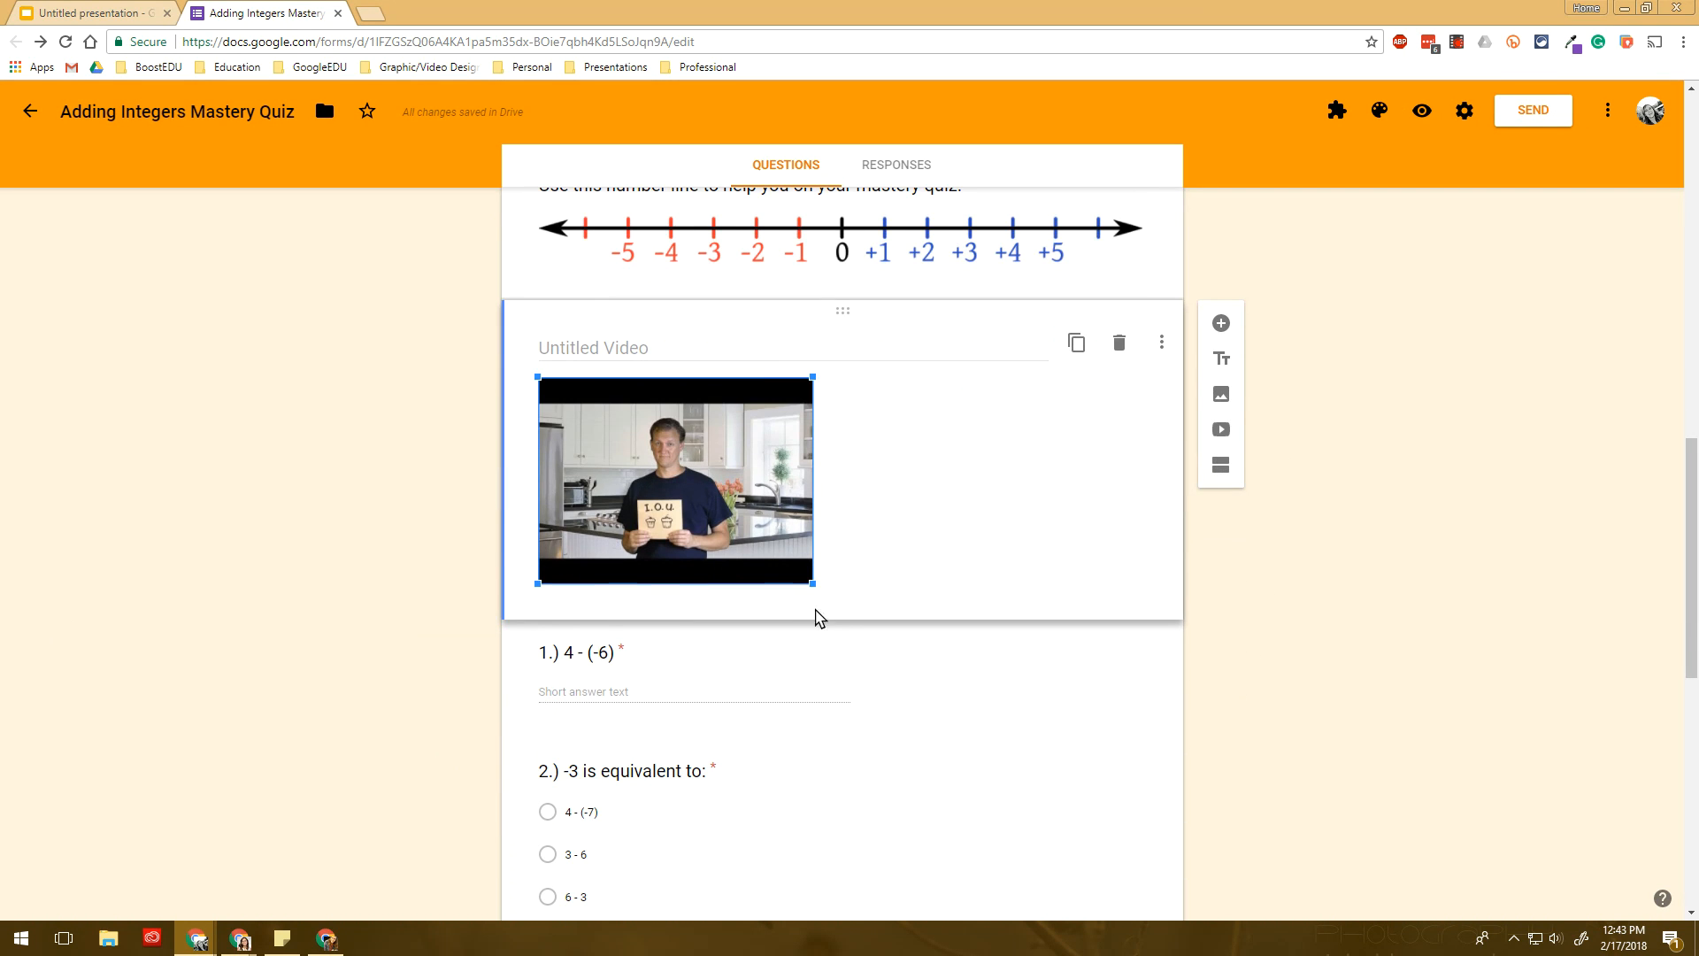
pyautogui.moveTo(813, 584); pyautogui.dragTo(1017, 680)
pyautogui.click(550, 389)
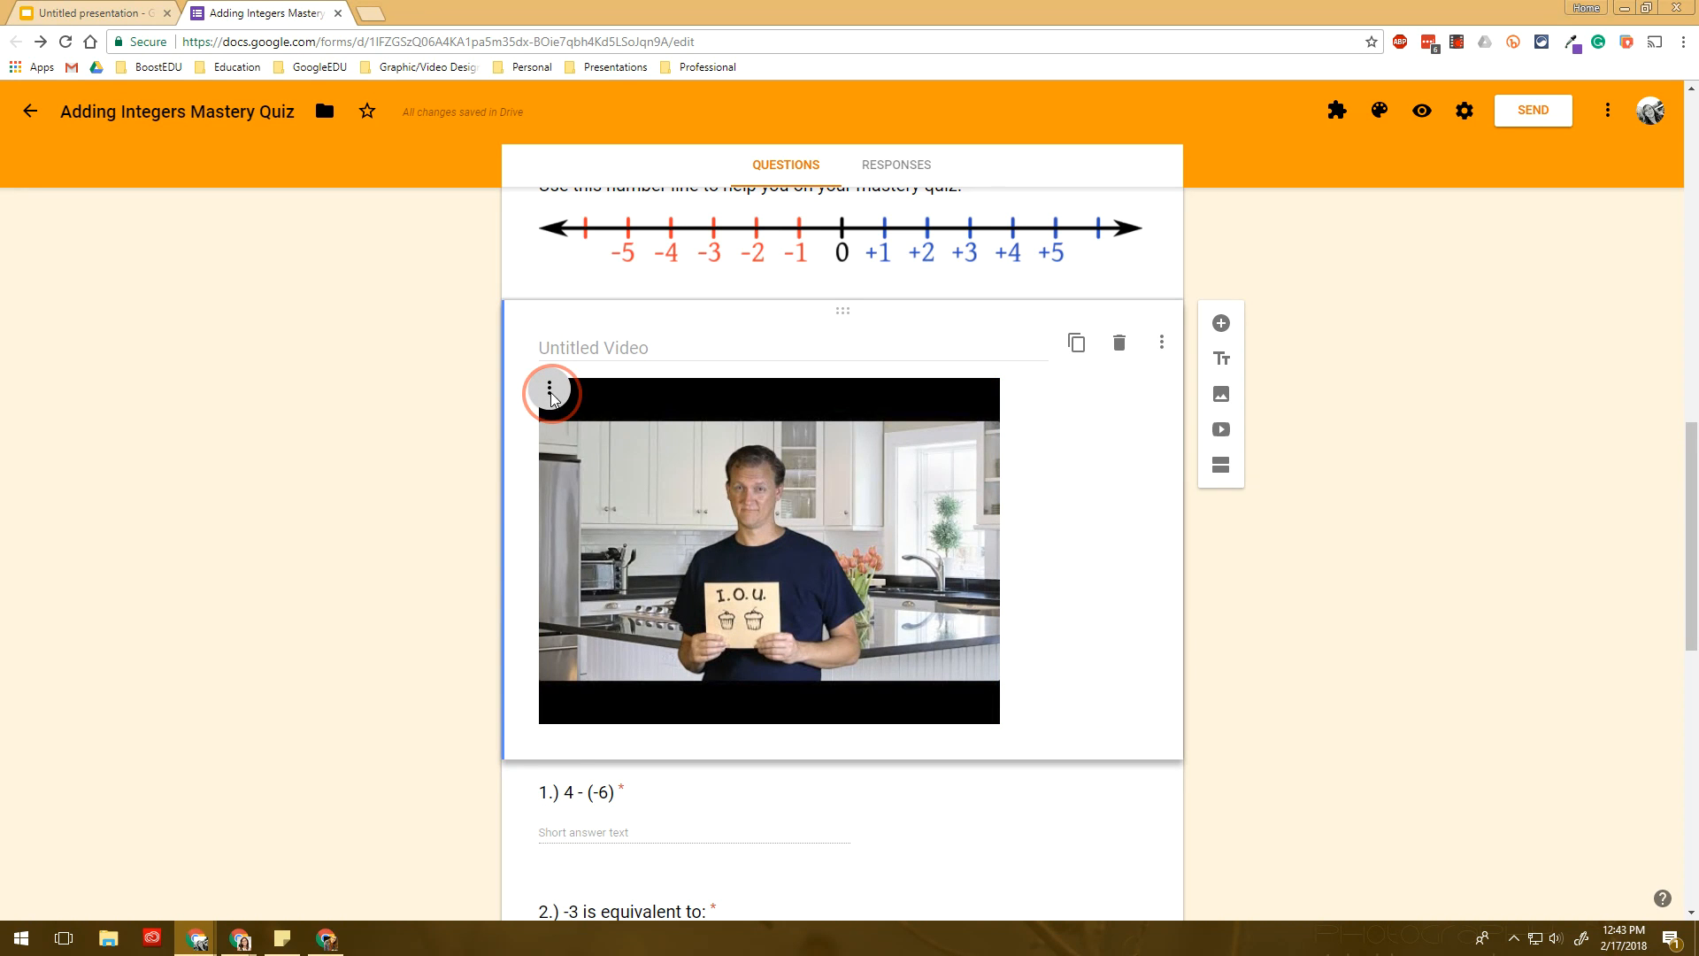
pyautogui.click(529, 435)
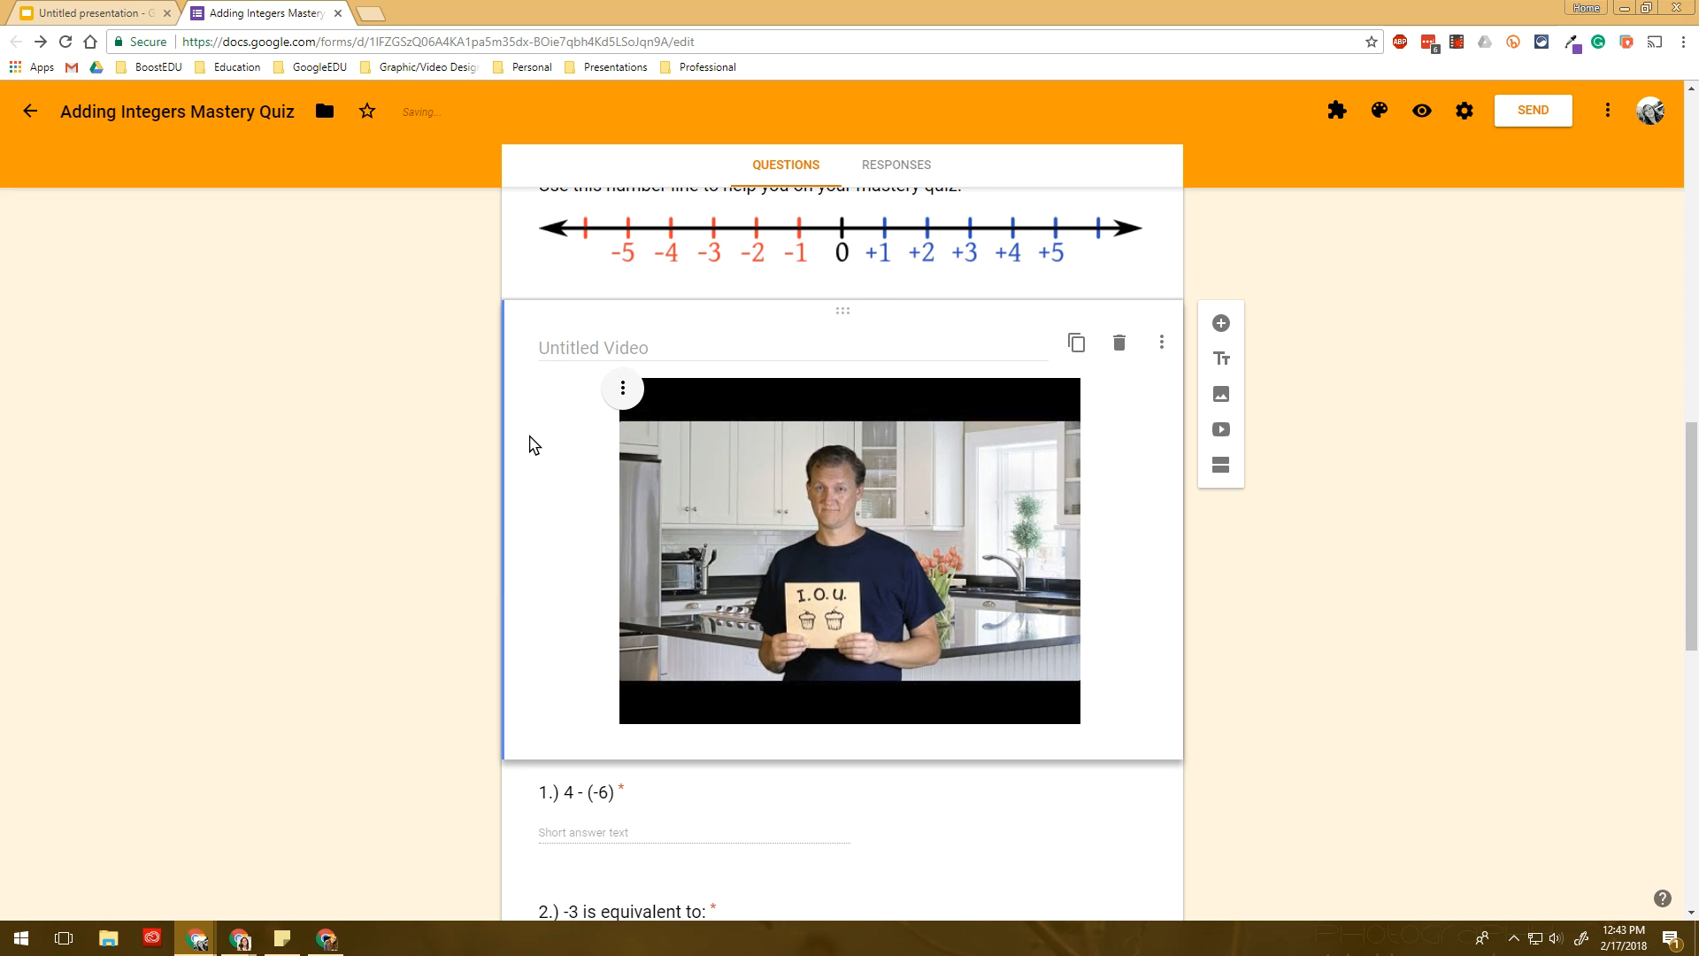
pyautogui.click(1446, 552)
pyautogui.click(1426, 548)
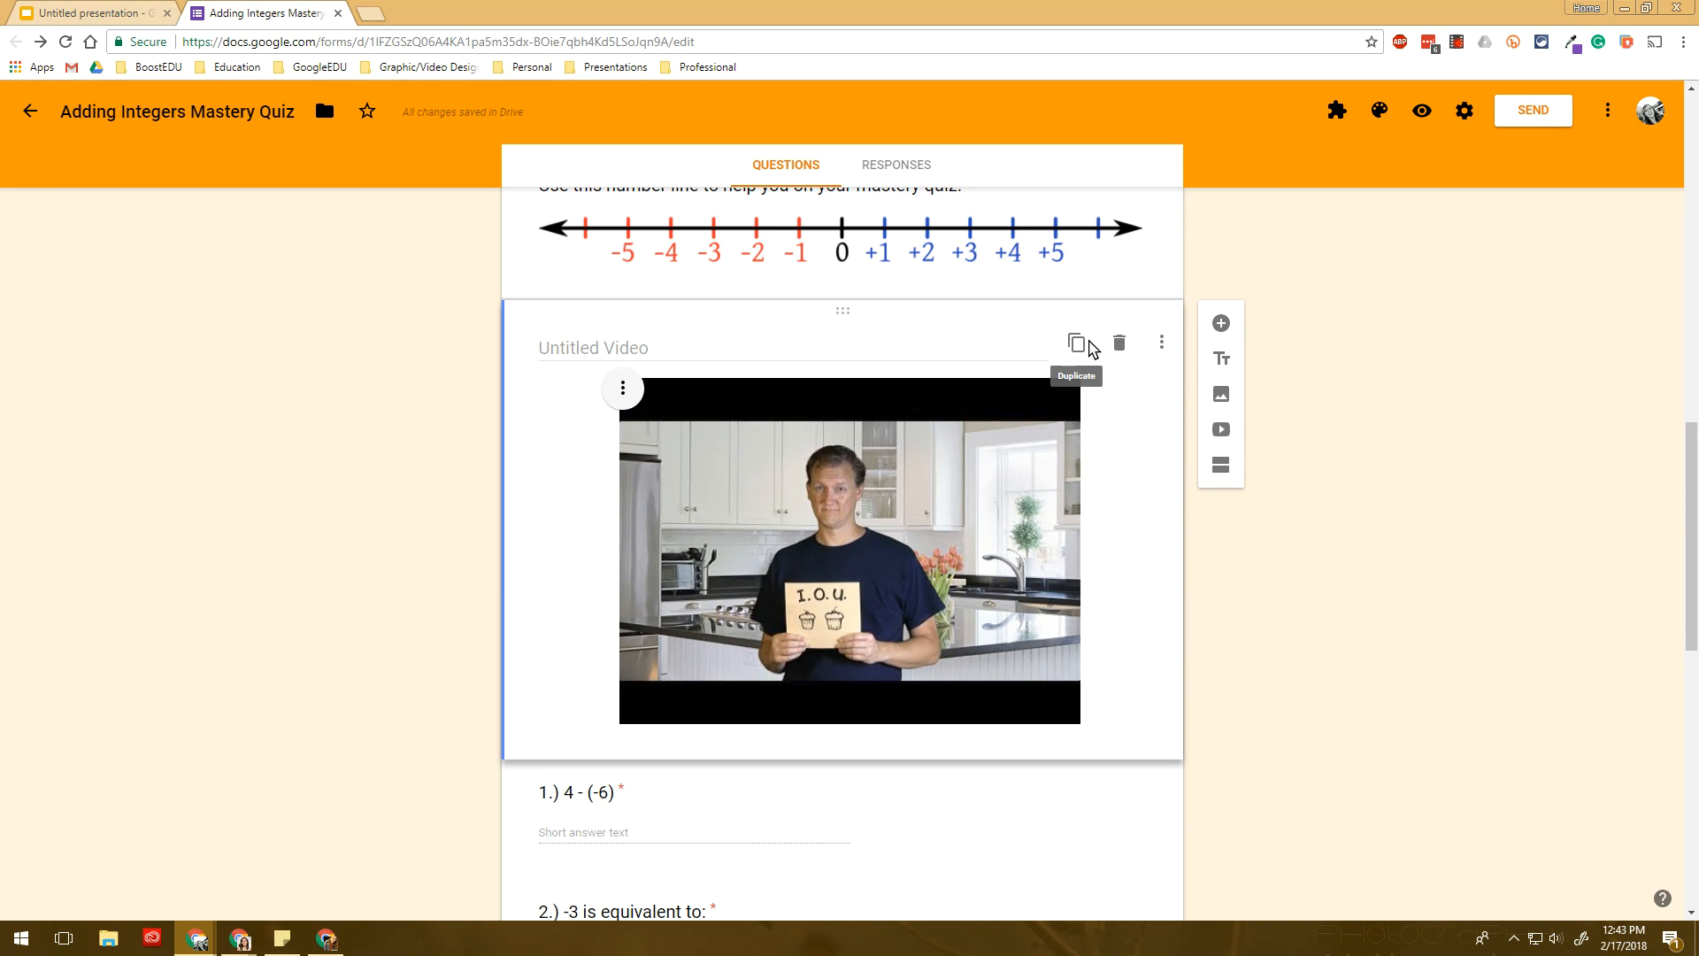
pyautogui.click(1125, 357)
pyautogui.scroll(10, 1113, 634)
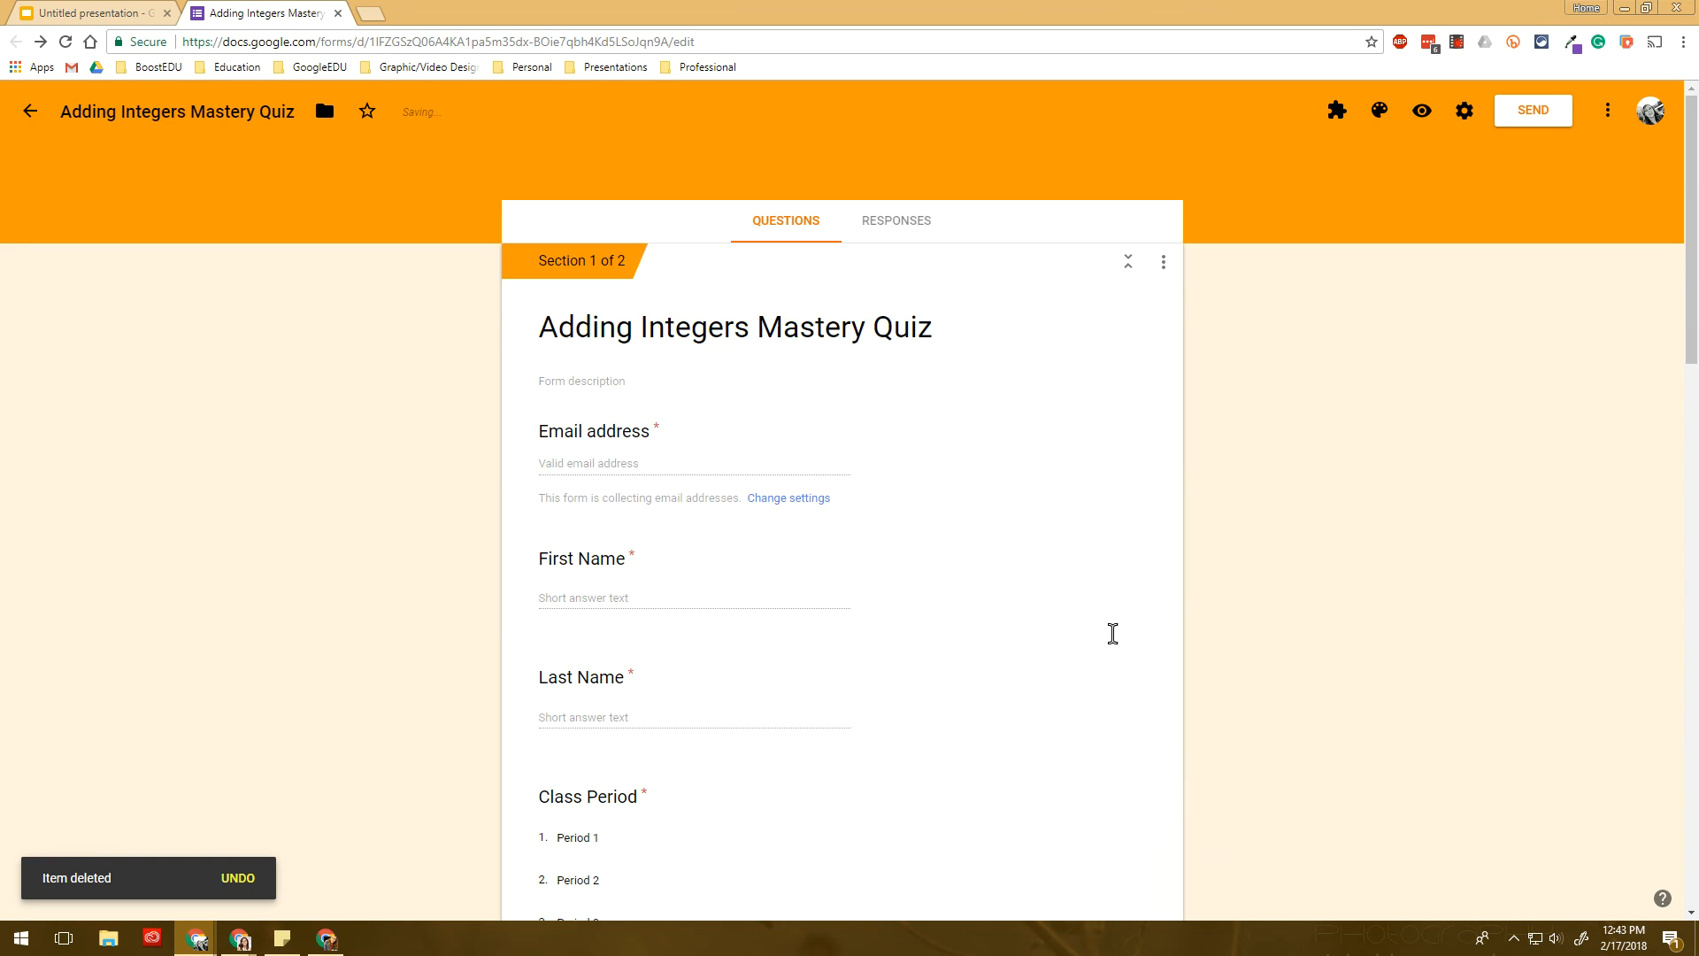
# - In preview, autofill email and names, choose Period 1, and continue to the Mastery Quiz section
pyautogui.click(1420, 112)
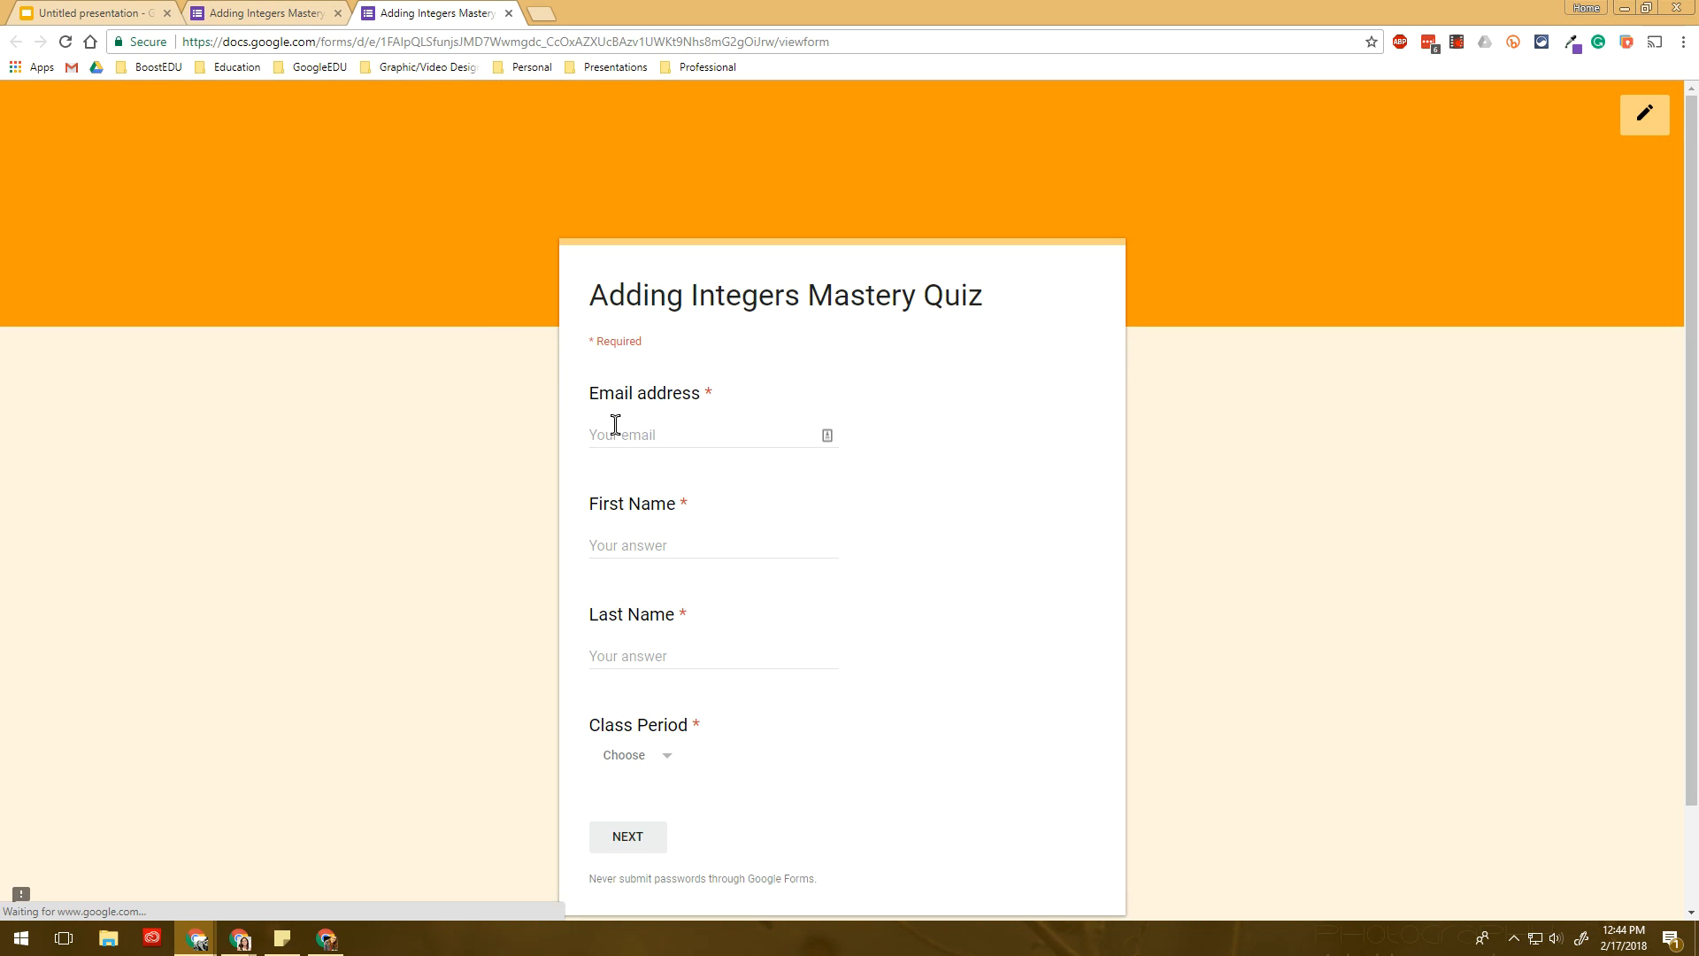
pyautogui.click(614, 428)
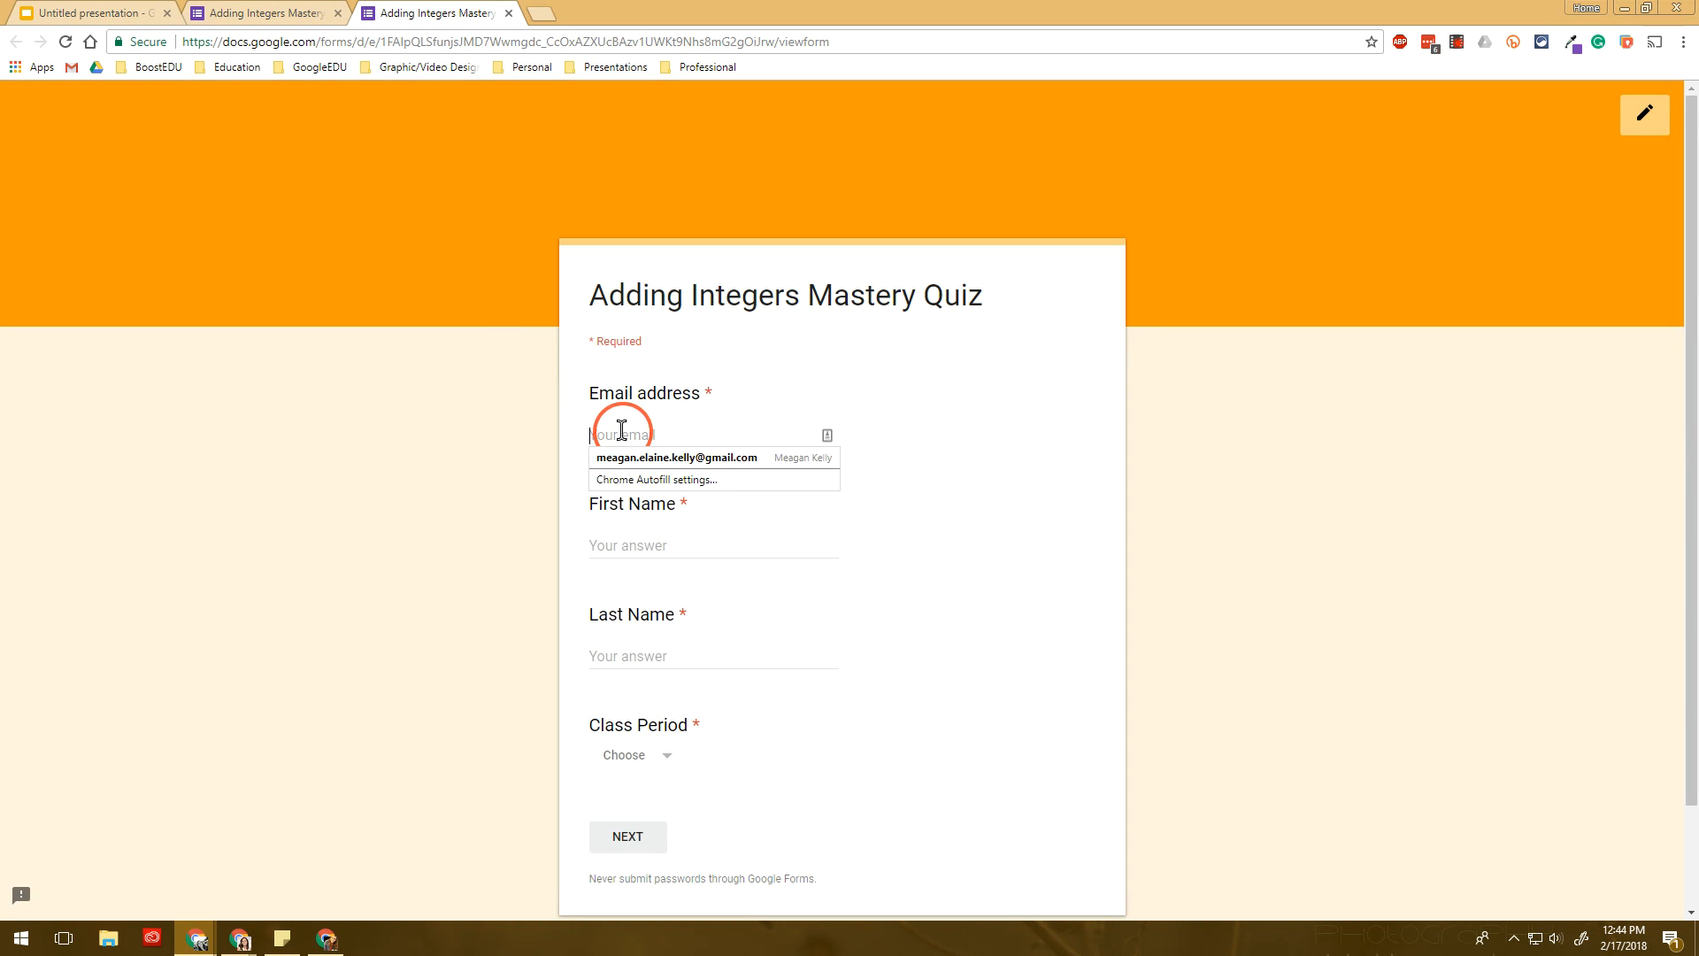
pyautogui.click(635, 459)
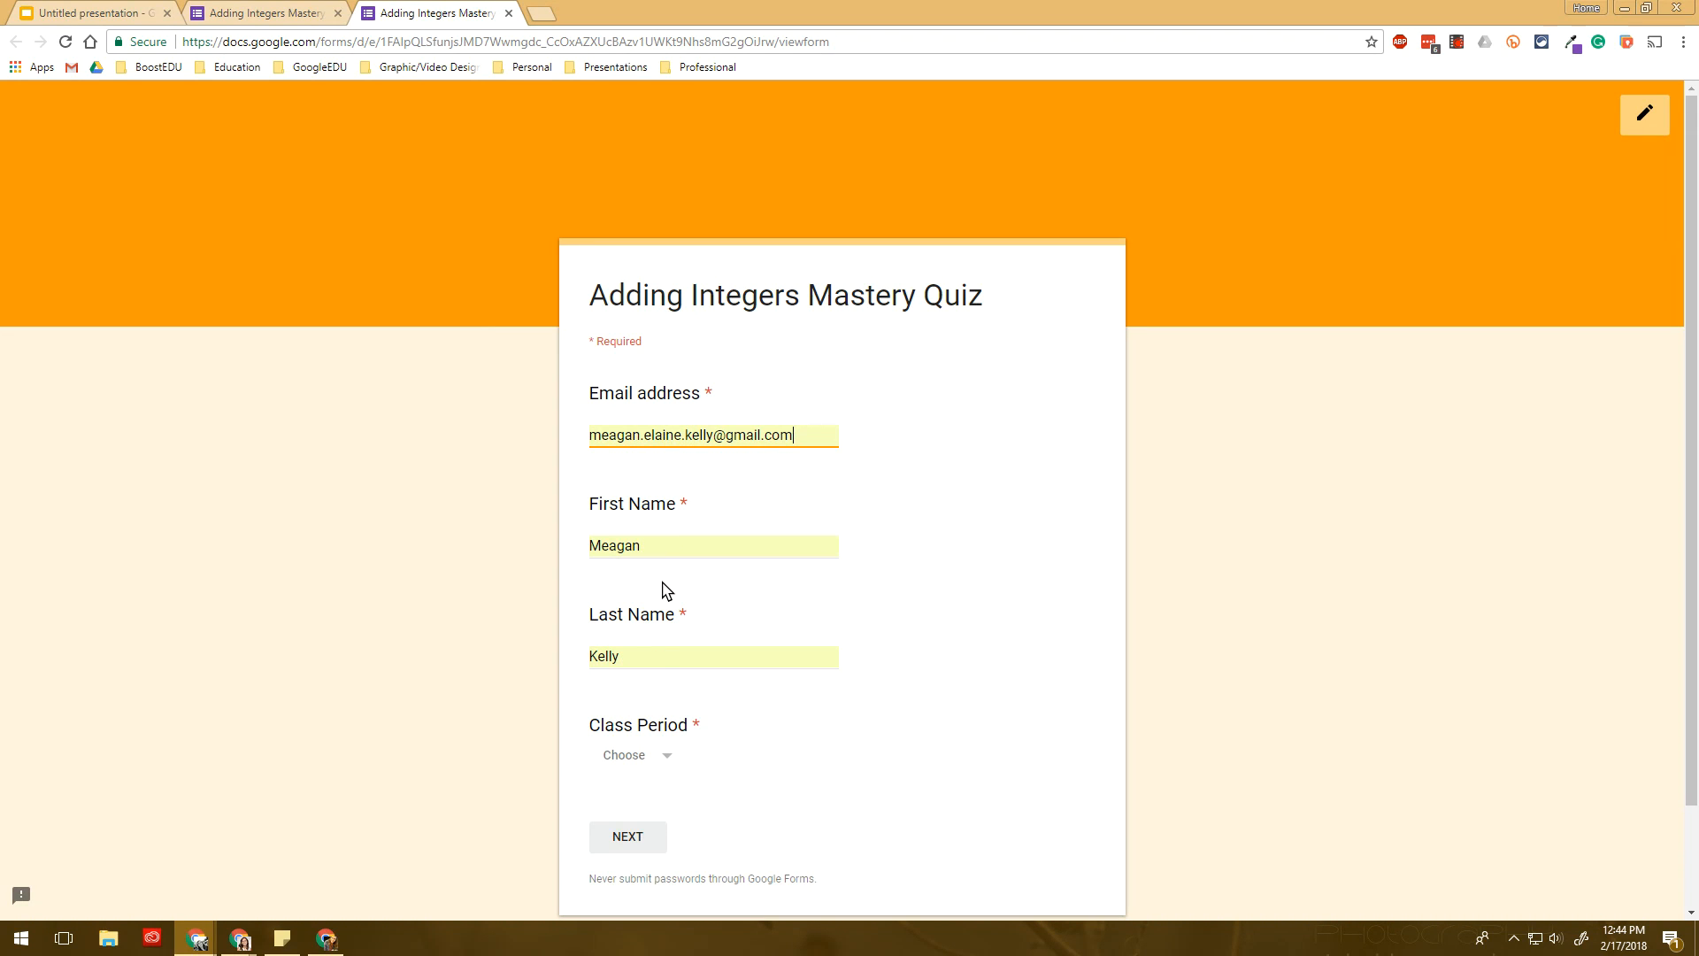
pyautogui.click(668, 756)
pyautogui.click(665, 676)
pyautogui.scroll(-2, 665, 680)
pyautogui.click(655, 721)
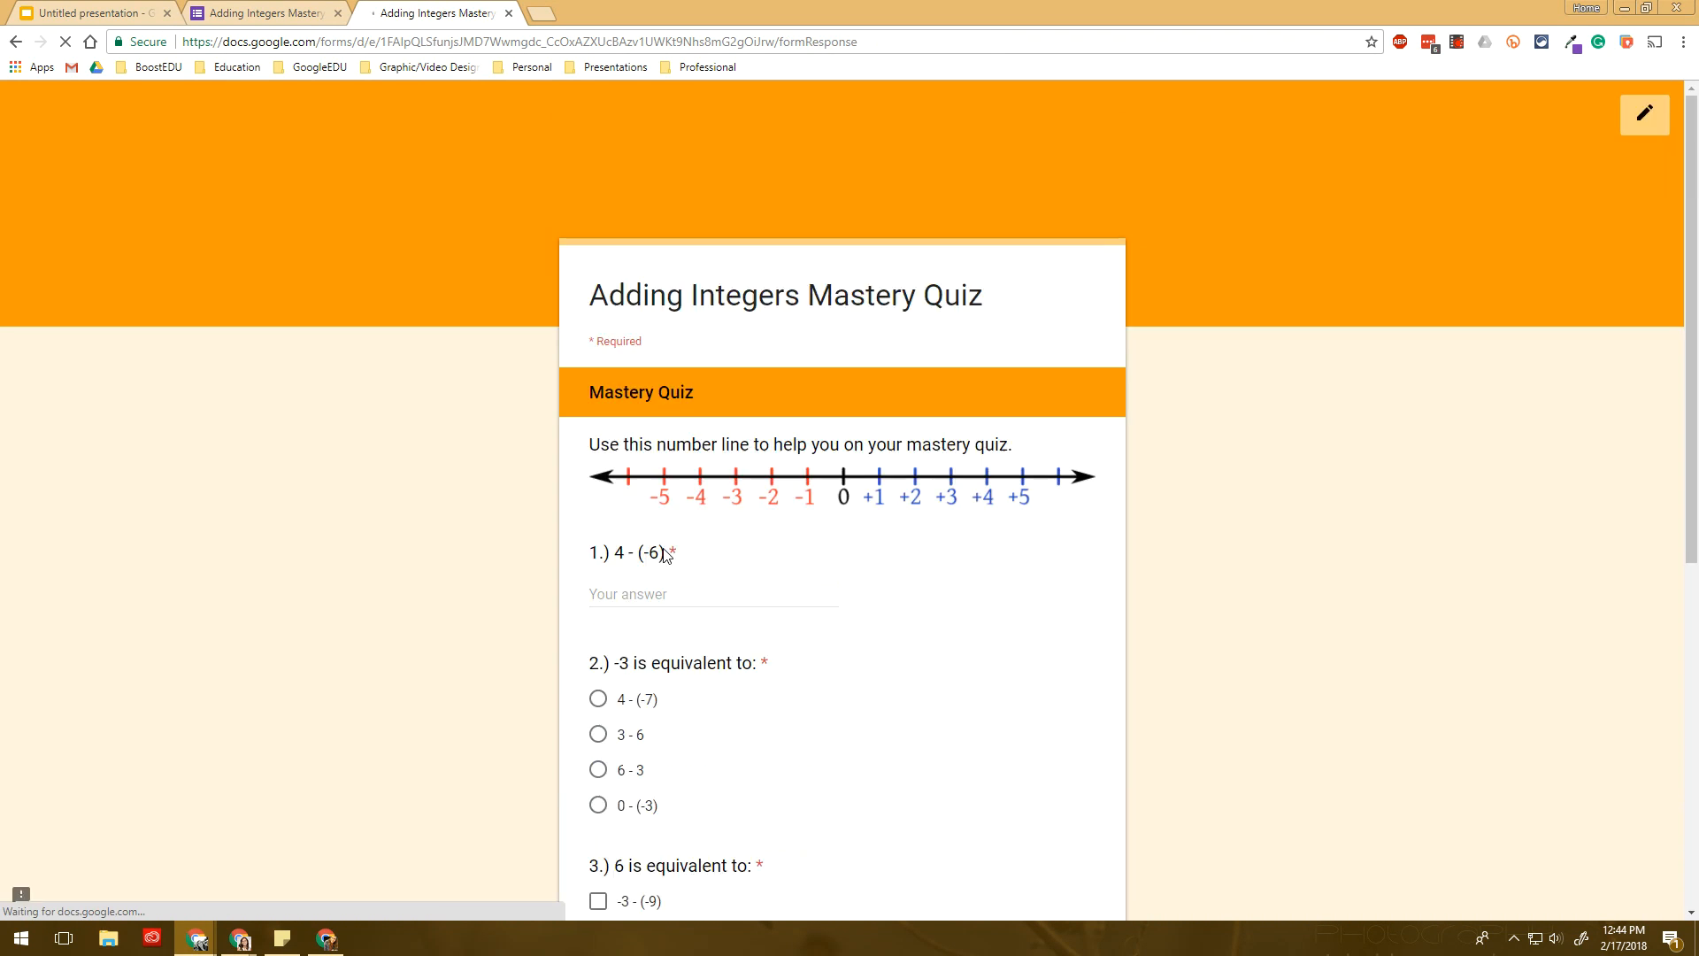
# - Scroll through the quiz questions, check question 4's dropdown choices, and close the preview
pyautogui.scroll(-2, 637, 542)
pyautogui.scroll(-2, 660, 414)
pyautogui.scroll(-2, 740, 534)
pyautogui.scroll(7, 762, 614)
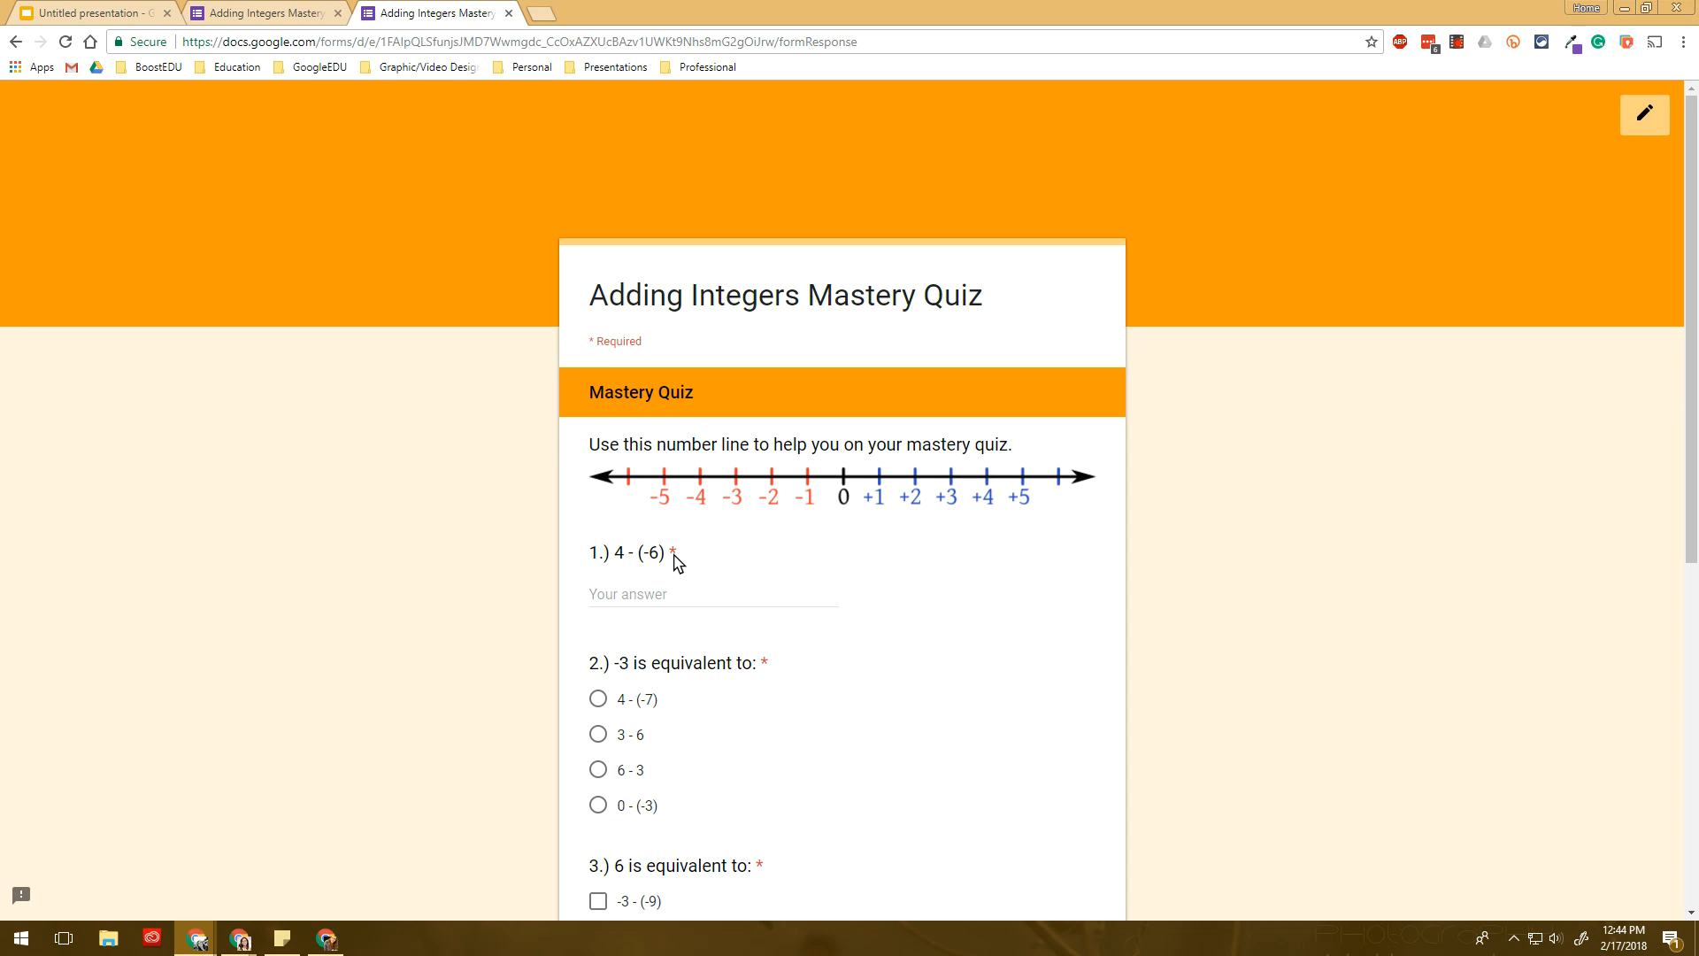
pyautogui.scroll(-7, 410, 235)
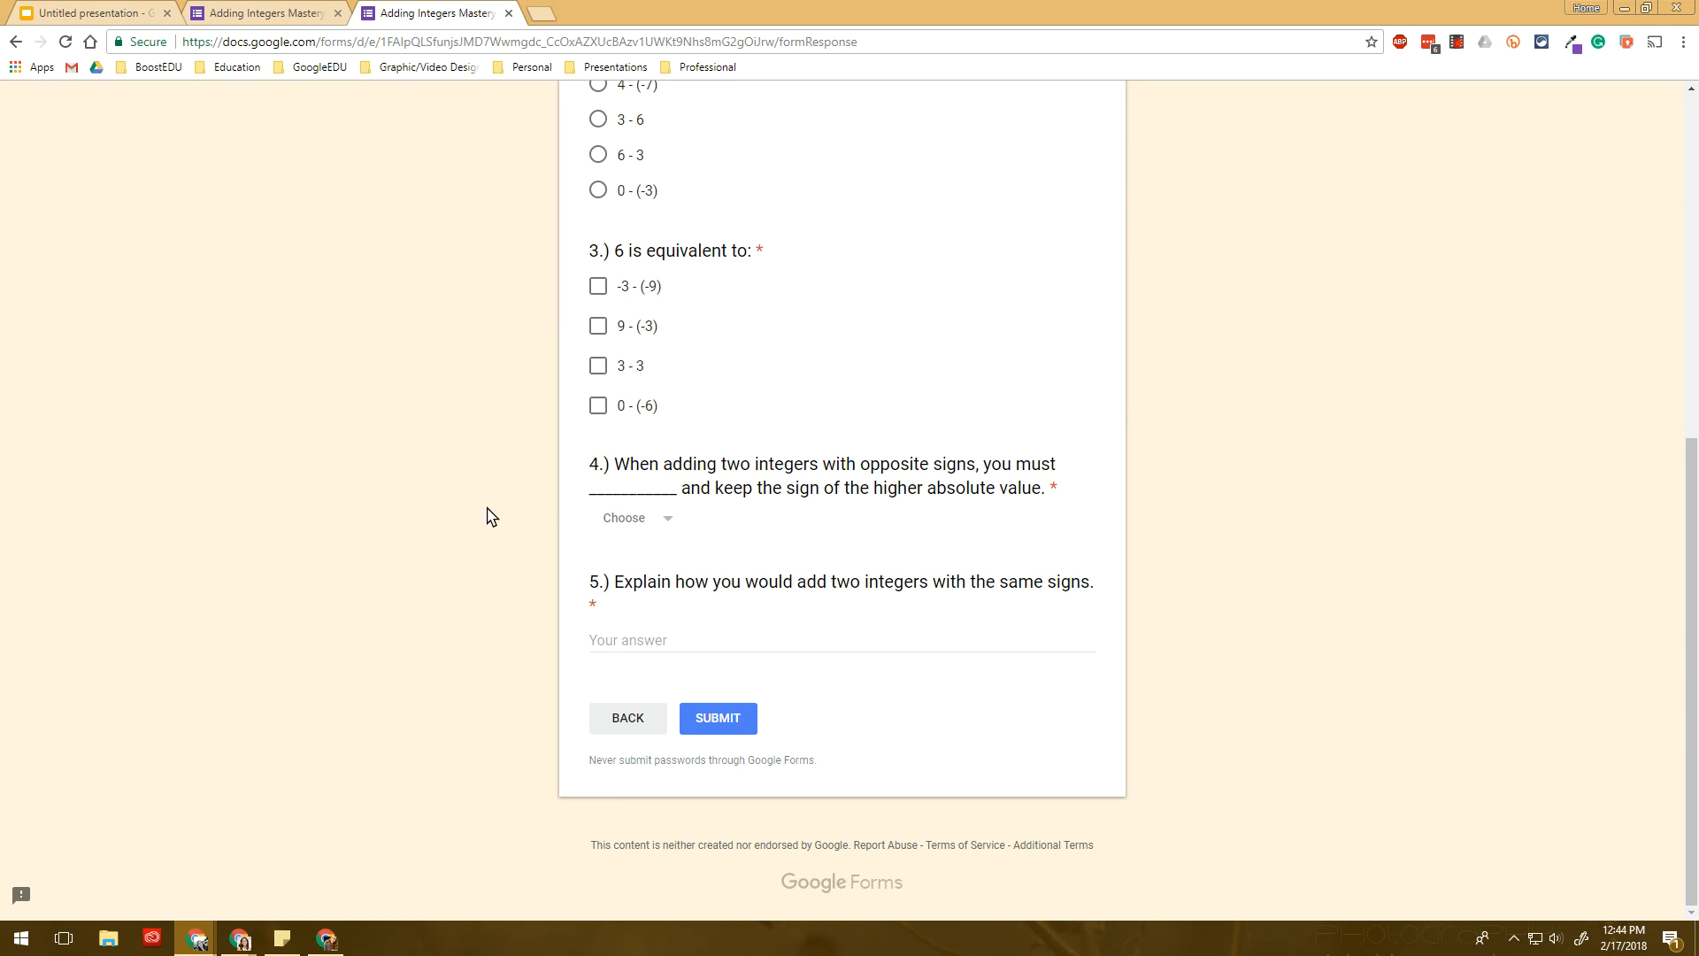
pyautogui.click(649, 528)
pyautogui.click(843, 517)
pyautogui.click(908, 138)
# - Confirm leaving the quiz preview without submitting
pyautogui.click(59, 9)
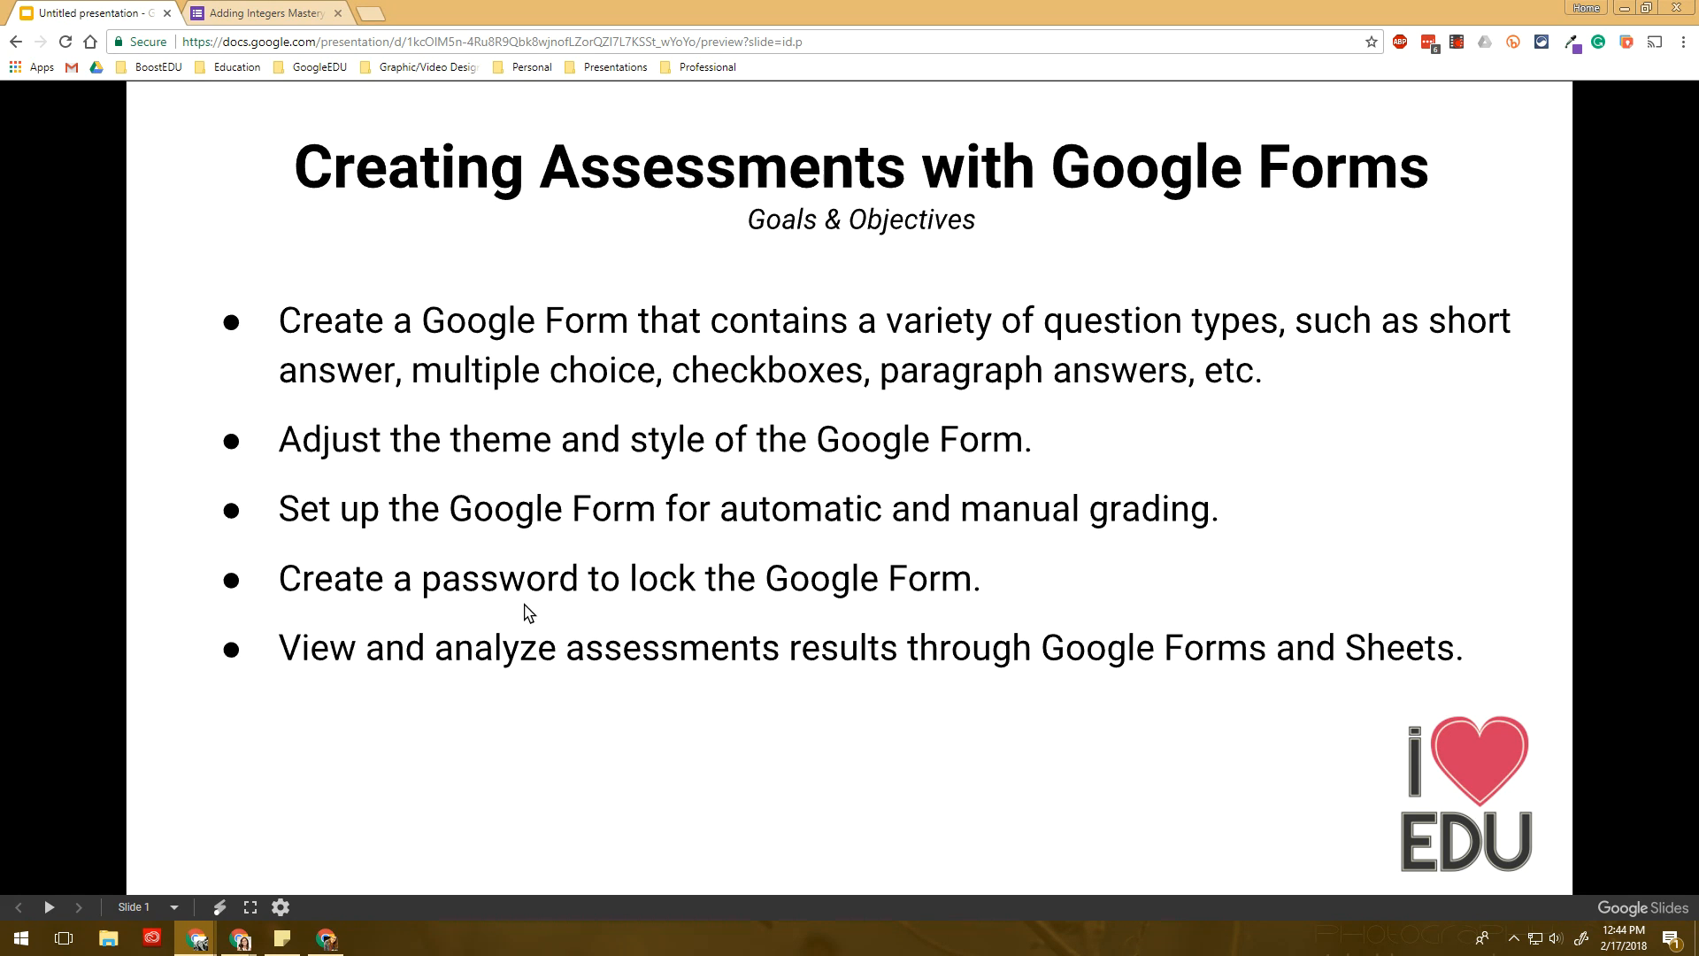
# - Switch back to the Adding Integers Mastery Quiz editor and select the Class Period dropdown question
pyautogui.click(259, 16)
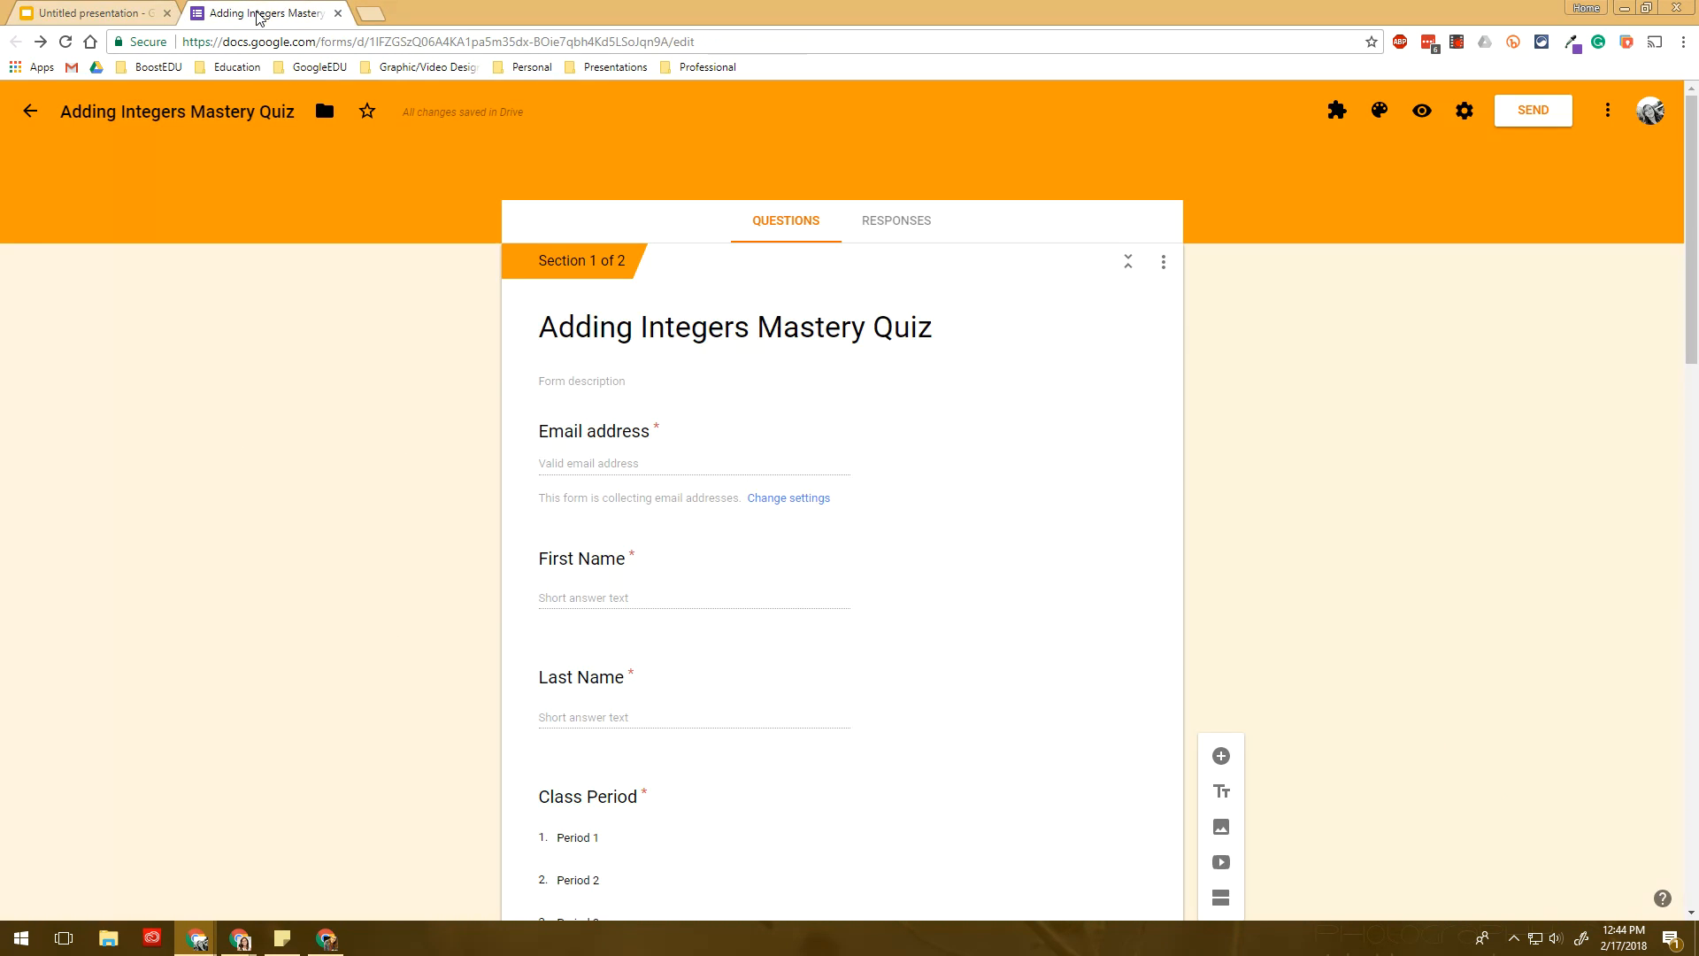
pyautogui.scroll(-2, 629, 336)
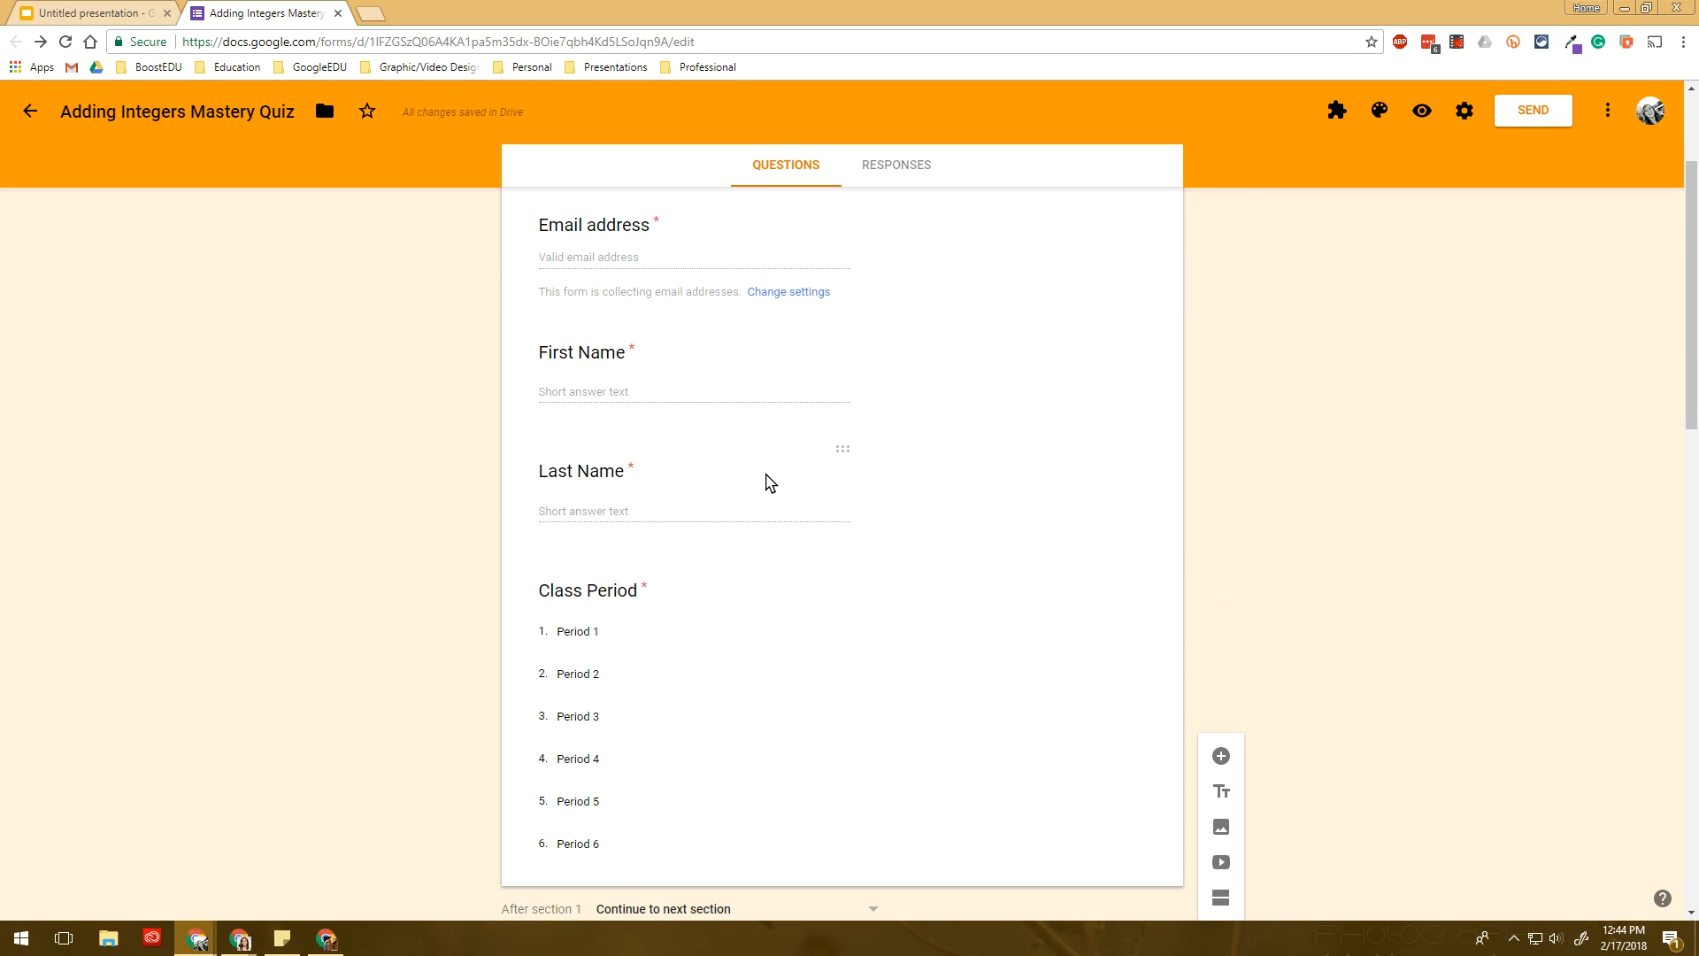
pyautogui.click(699, 629)
pyautogui.scroll(3, 704, 615)
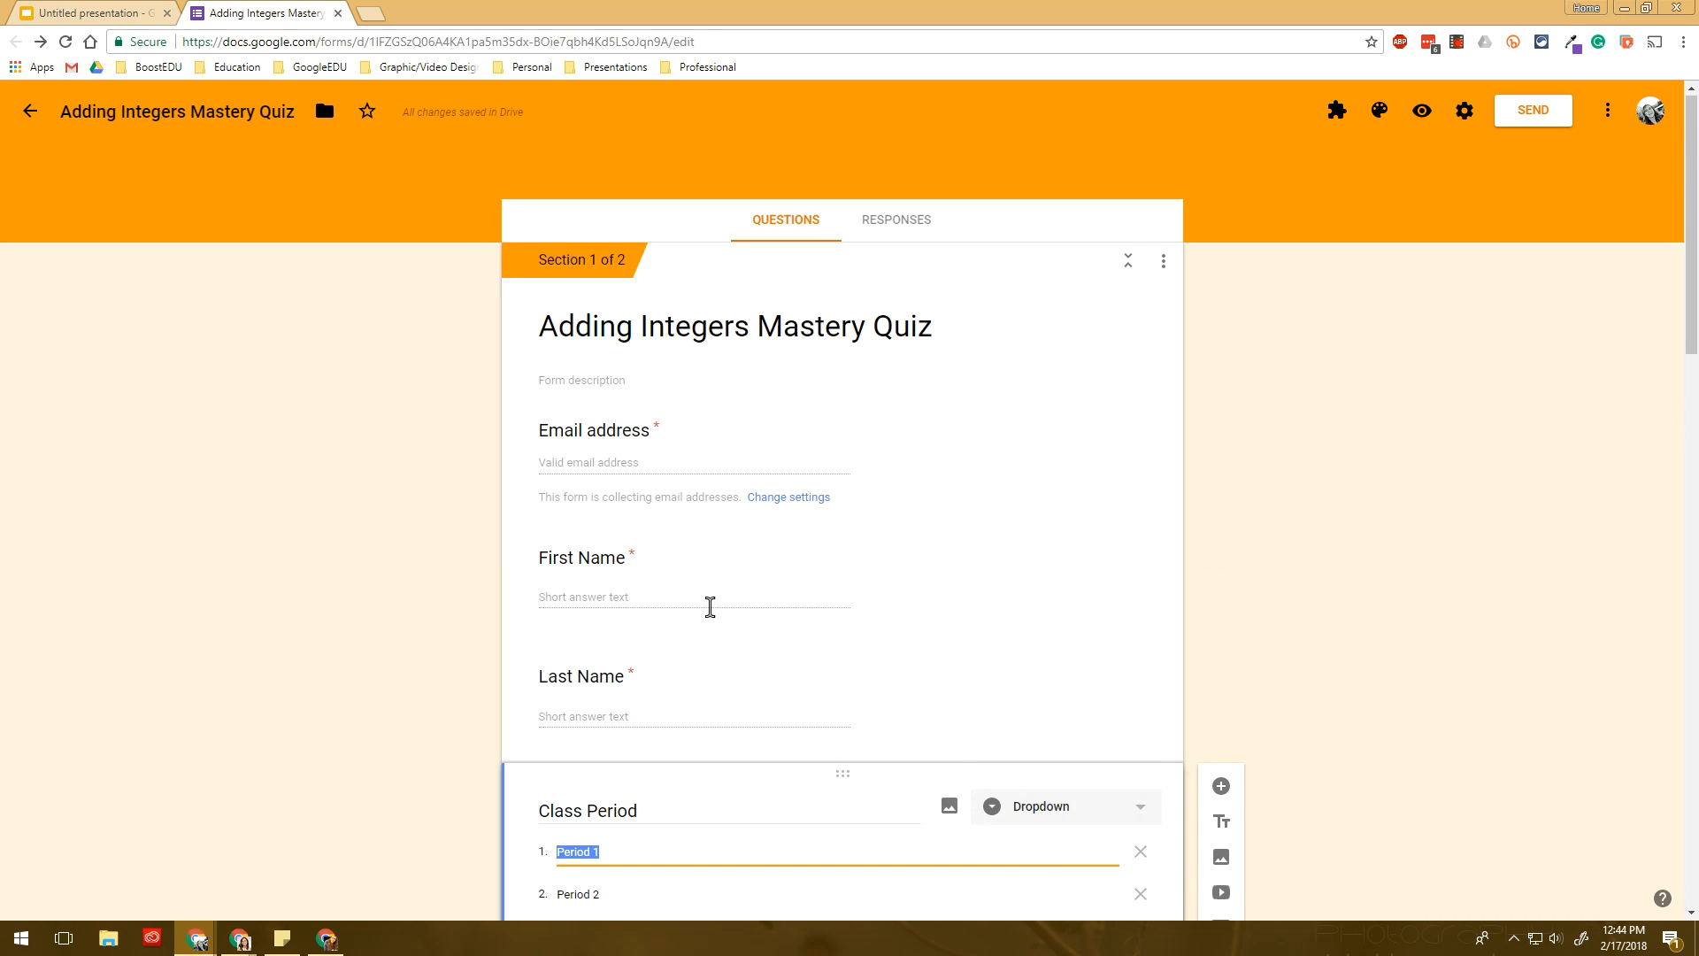
pyautogui.click(600, 429)
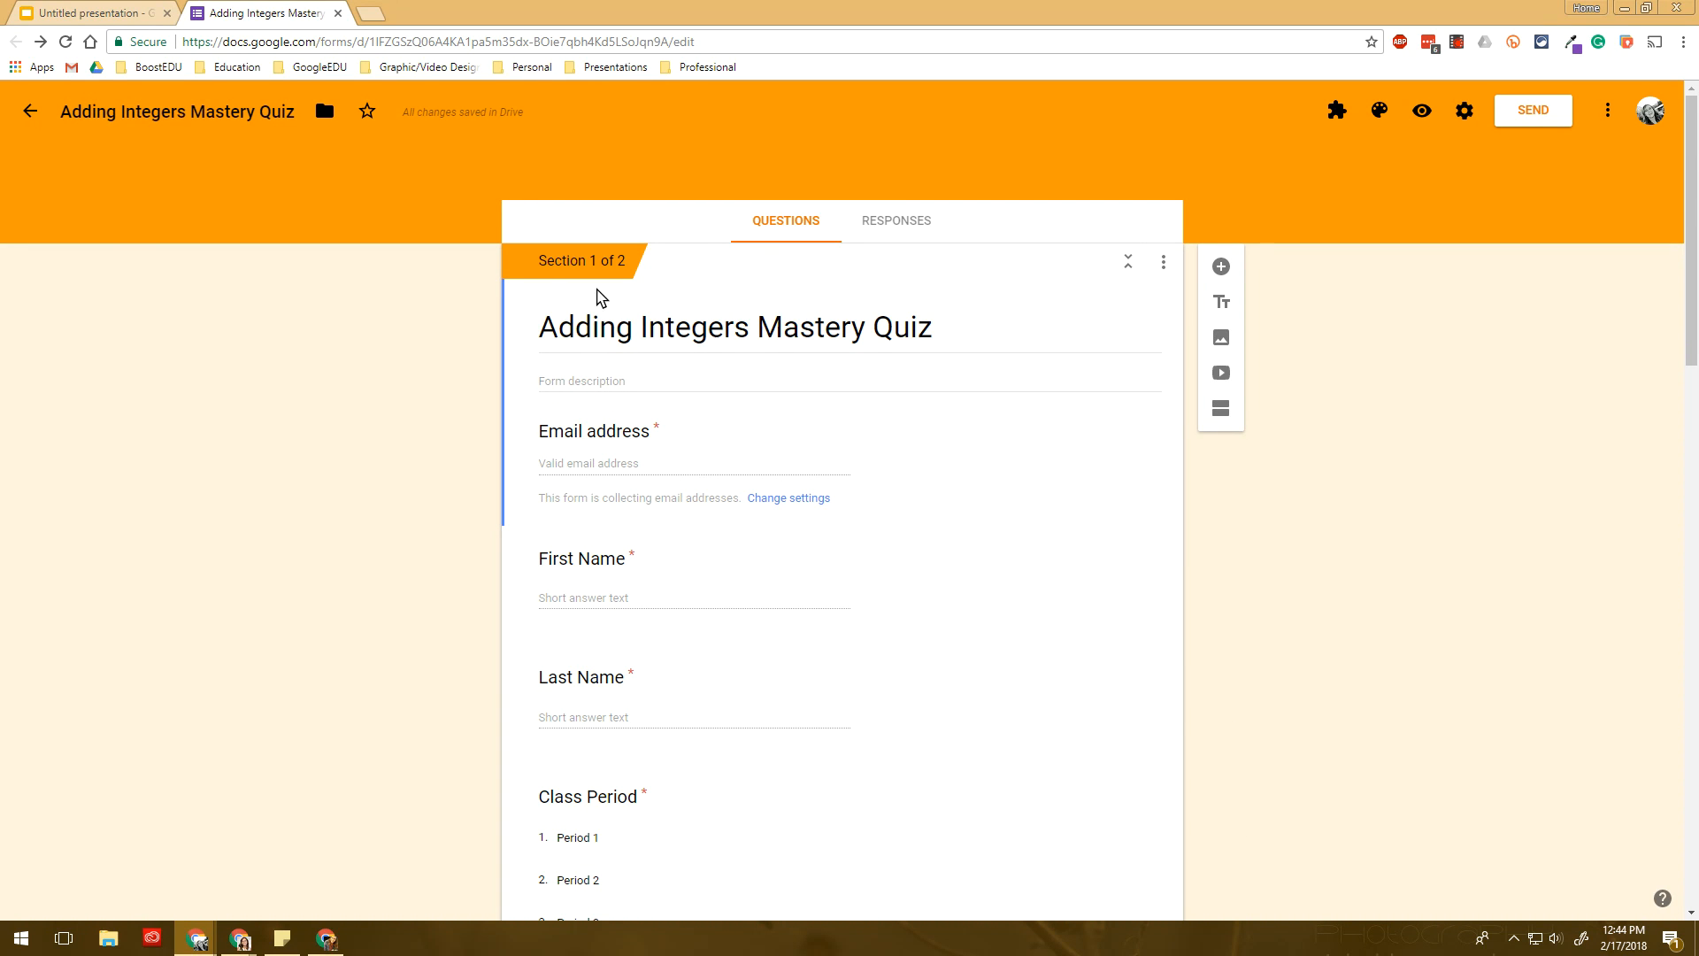
pyautogui.scroll(-5, 751, 575)
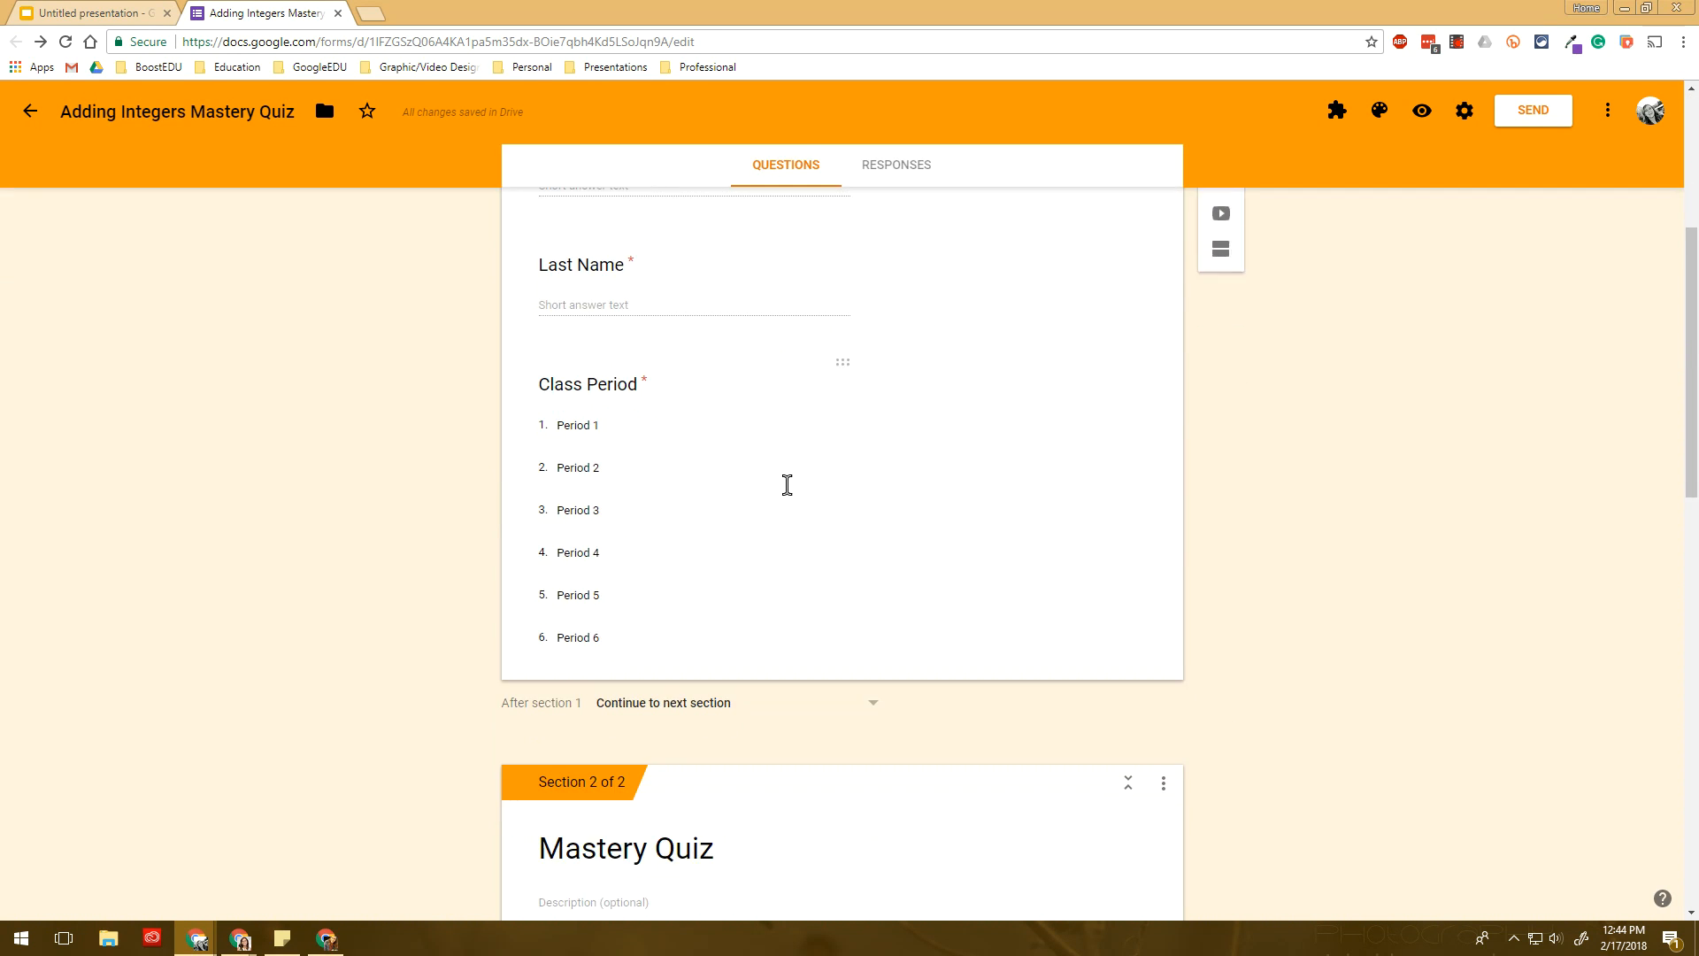
pyautogui.scroll(-2, 708, 647)
pyautogui.scroll(5, 705, 652)
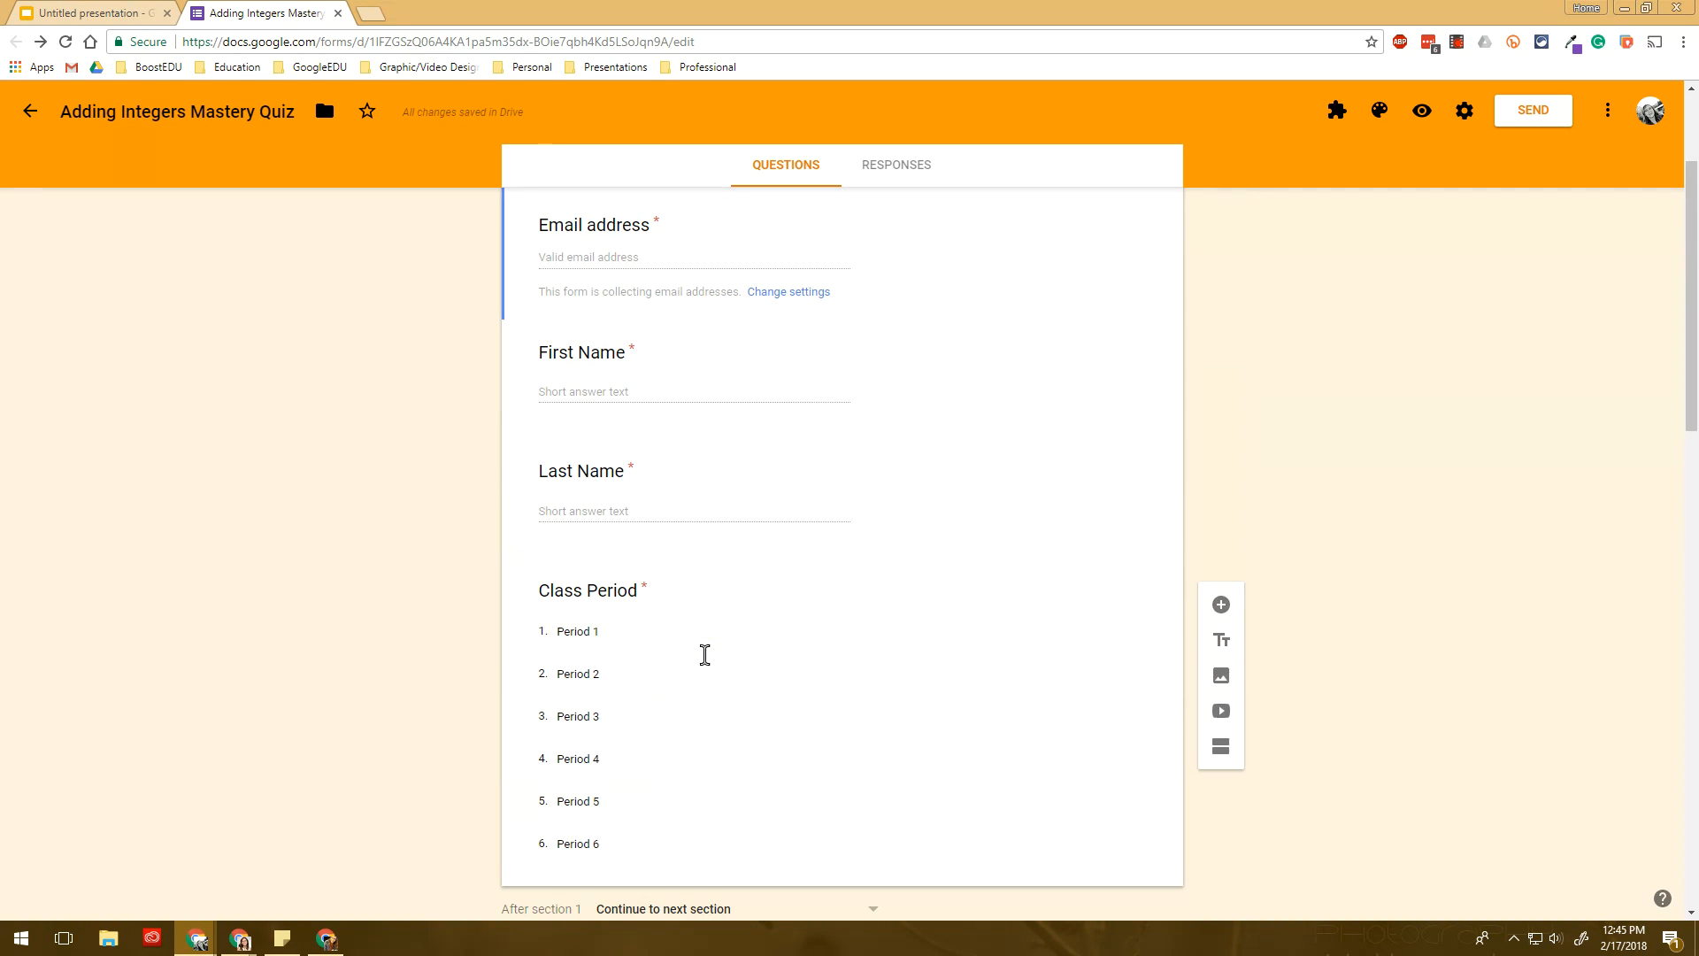
pyautogui.click(600, 593)
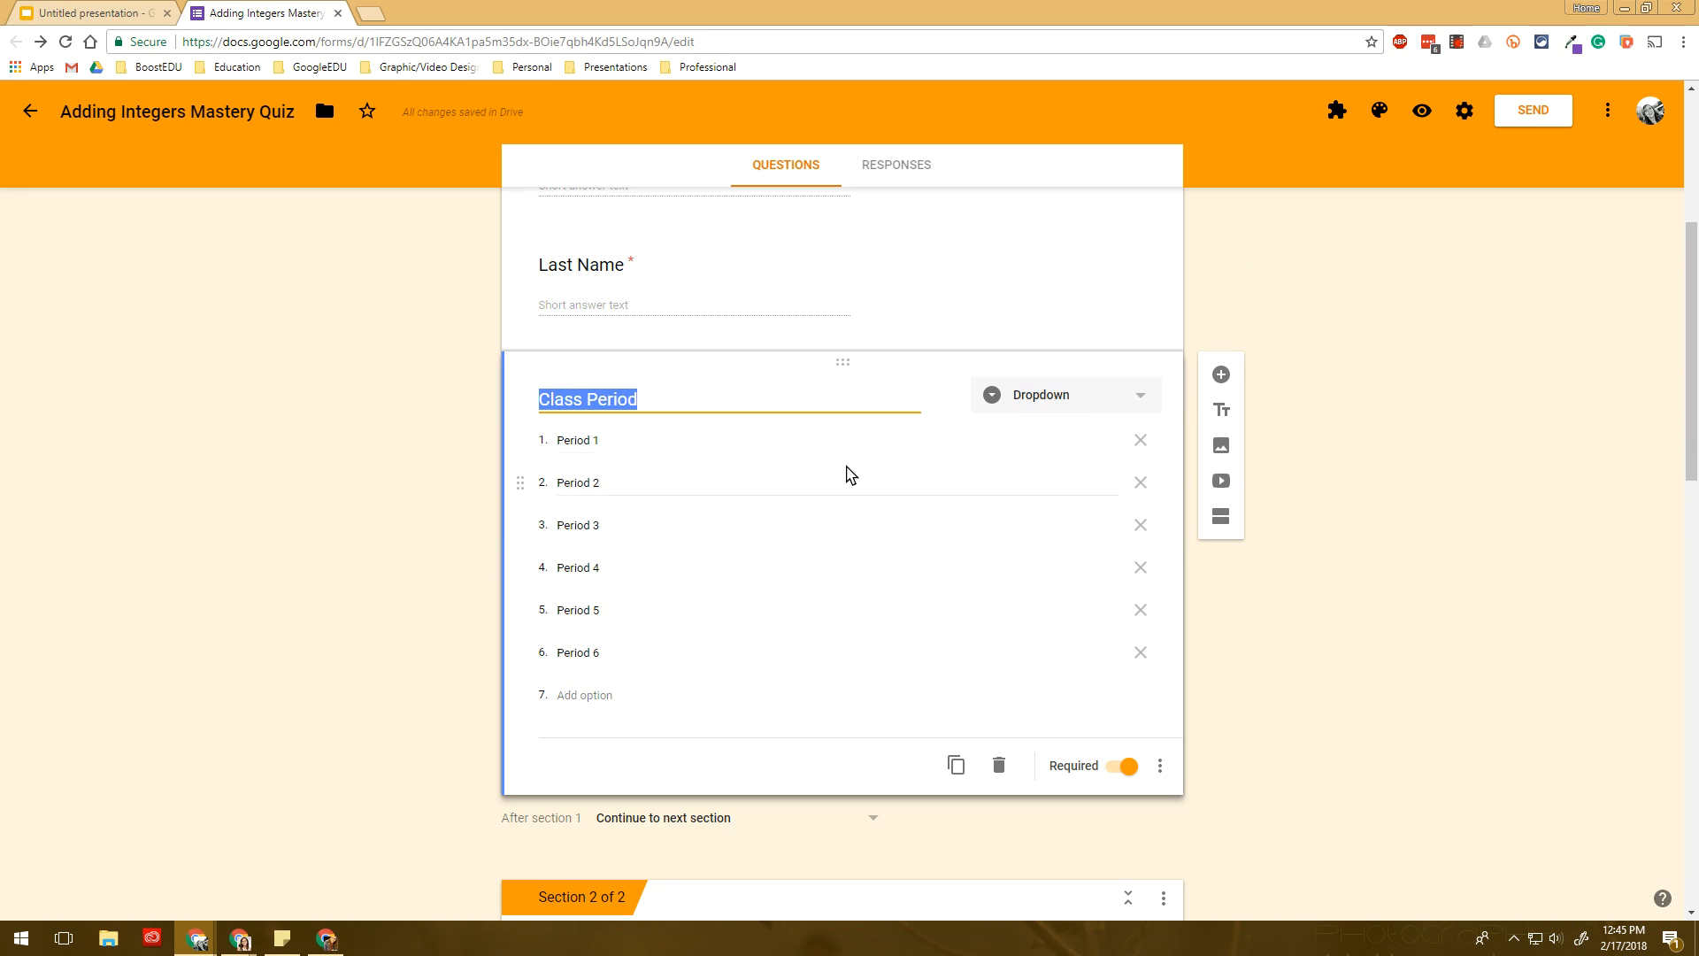
# - Add a required 'Password' question after Class Period
pyautogui.click(1221, 375)
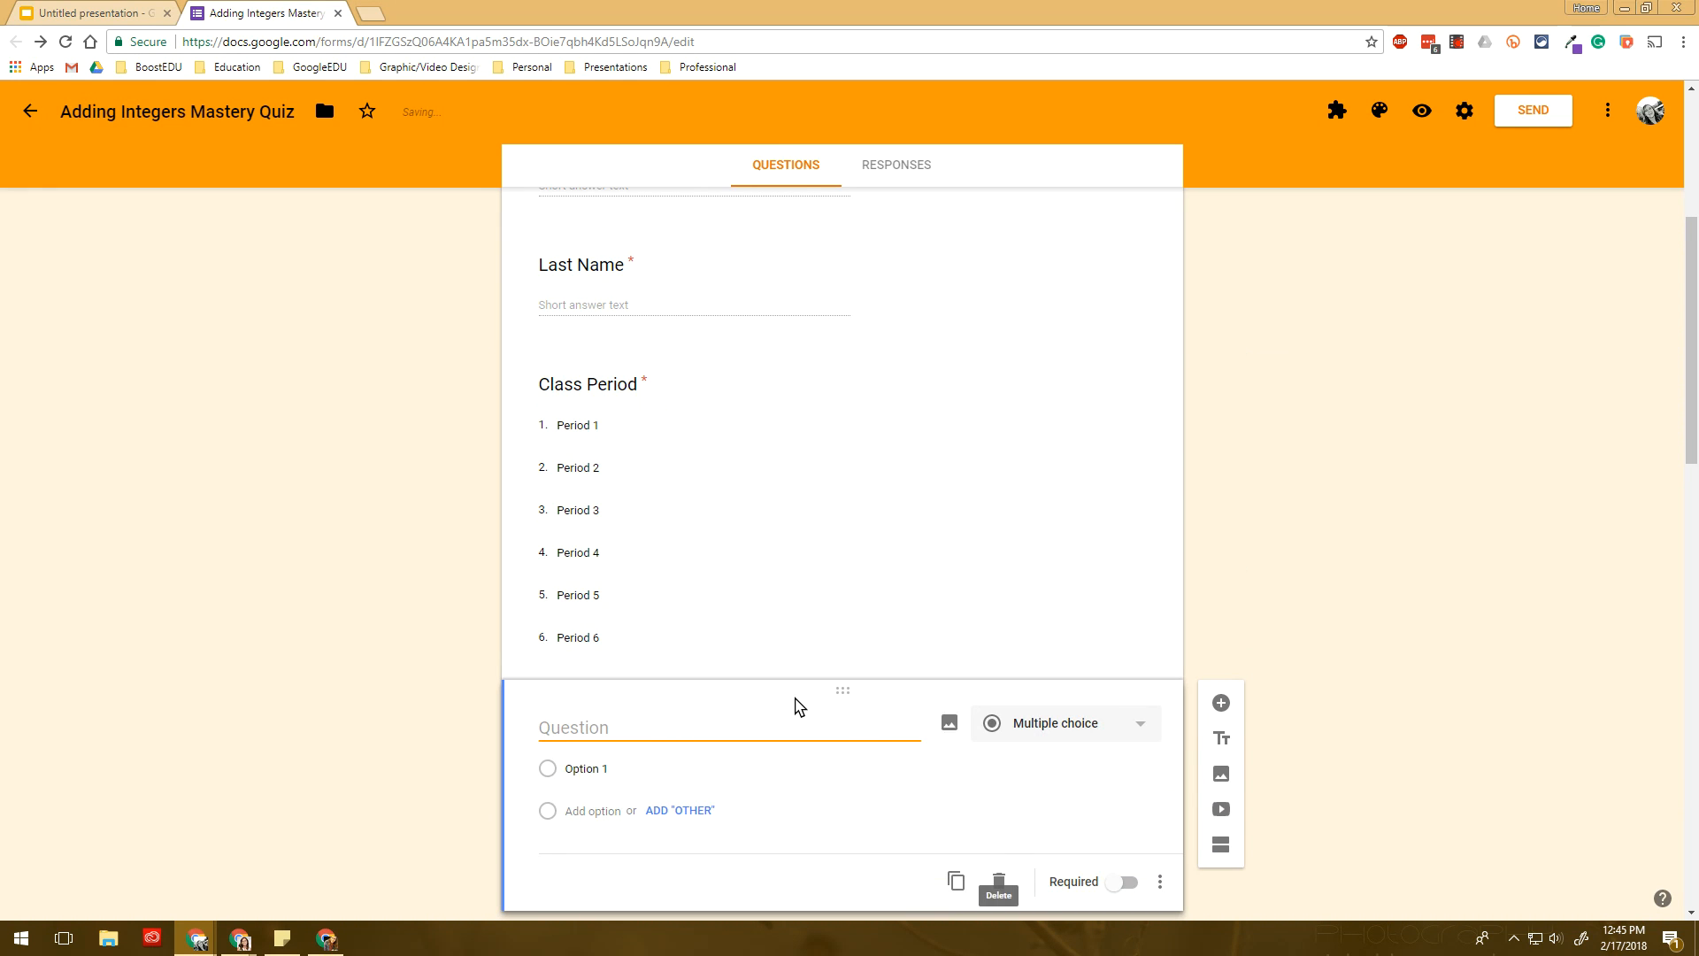
pyautogui.write('Password')
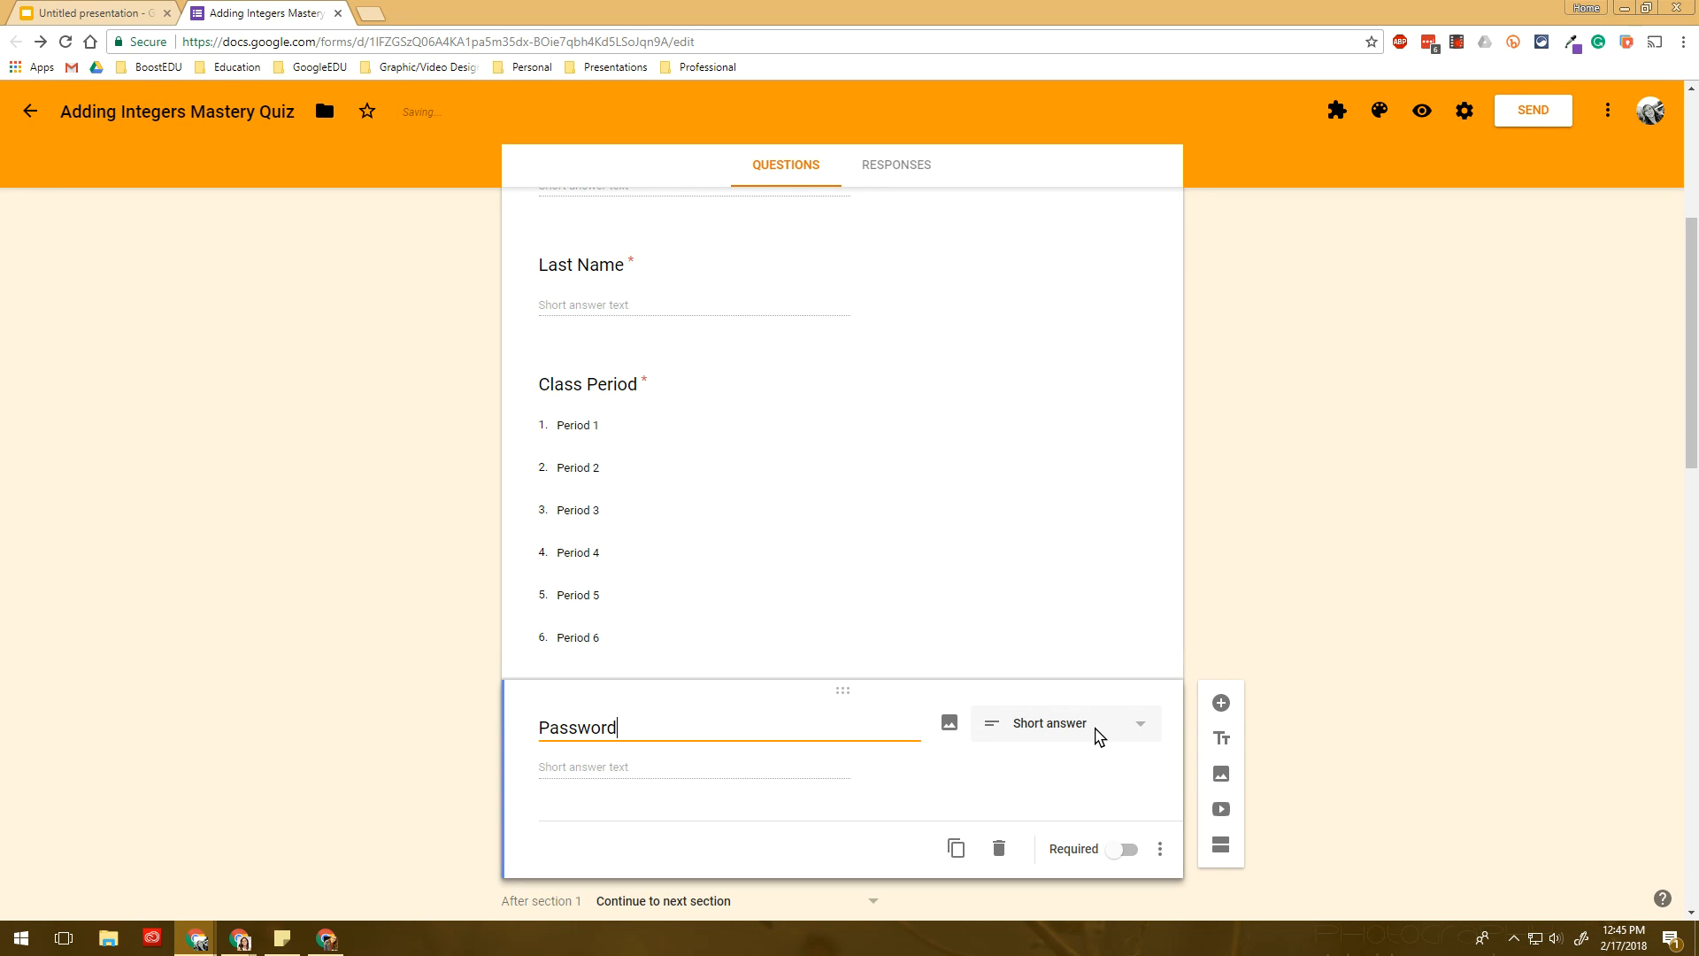
pyautogui.click(1124, 849)
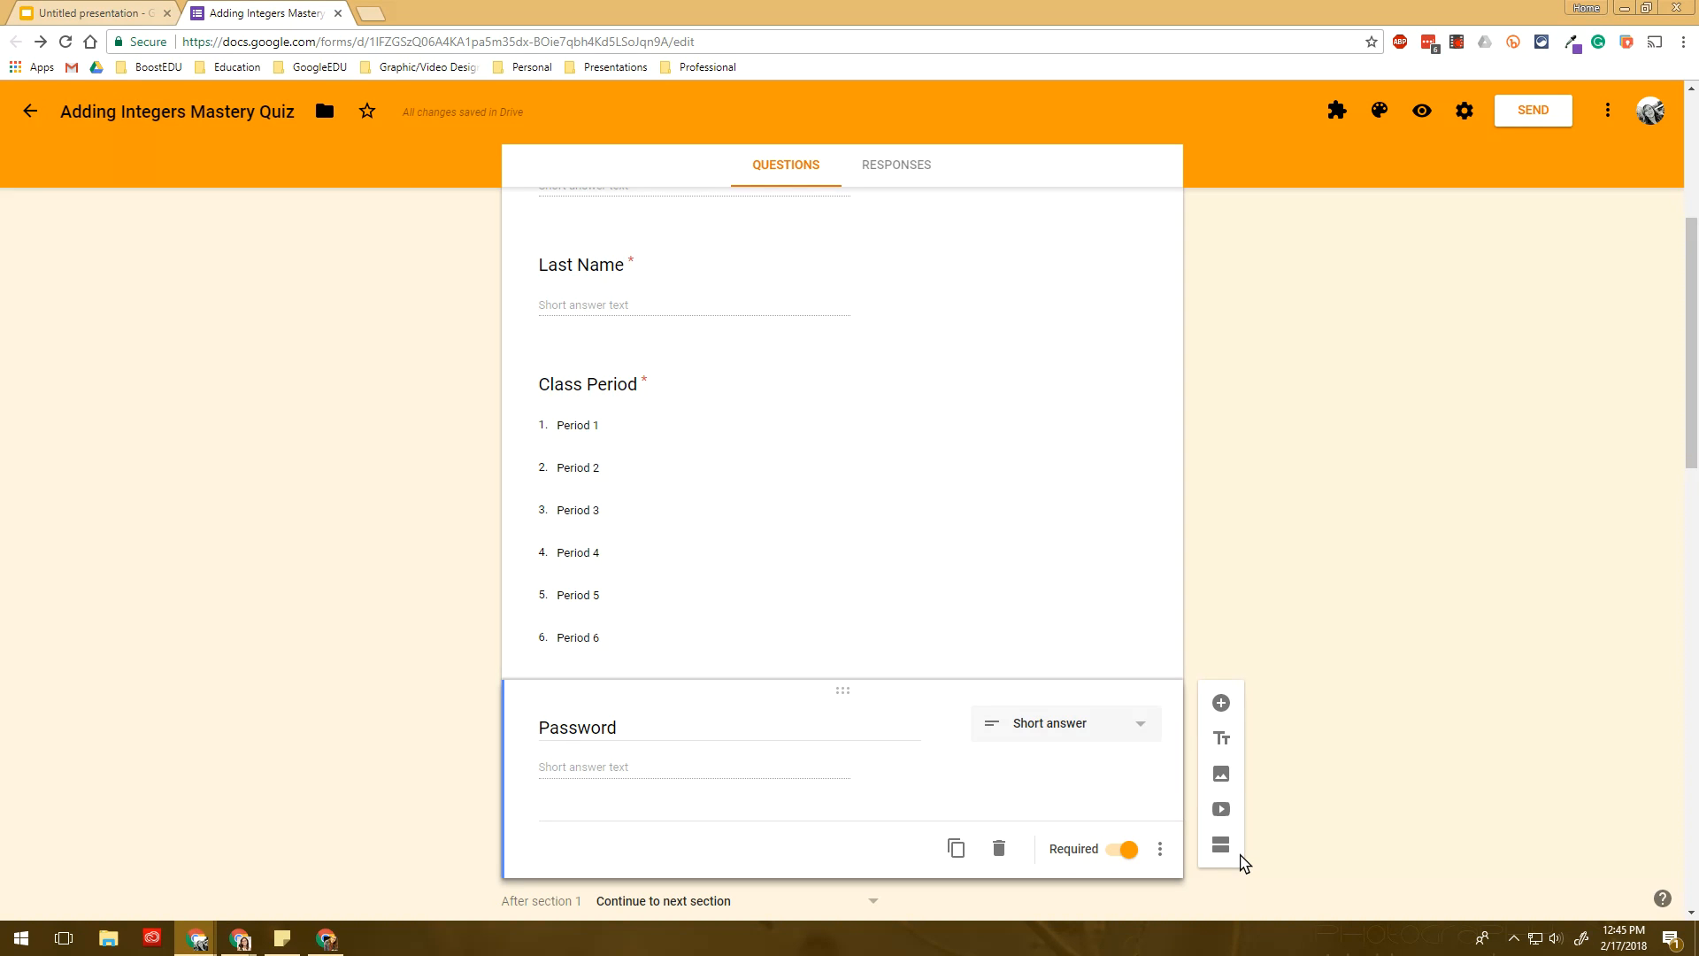
# - Add Text > Contains response validation requiring the secret password code, then preview the form
pyautogui.click(1160, 852)
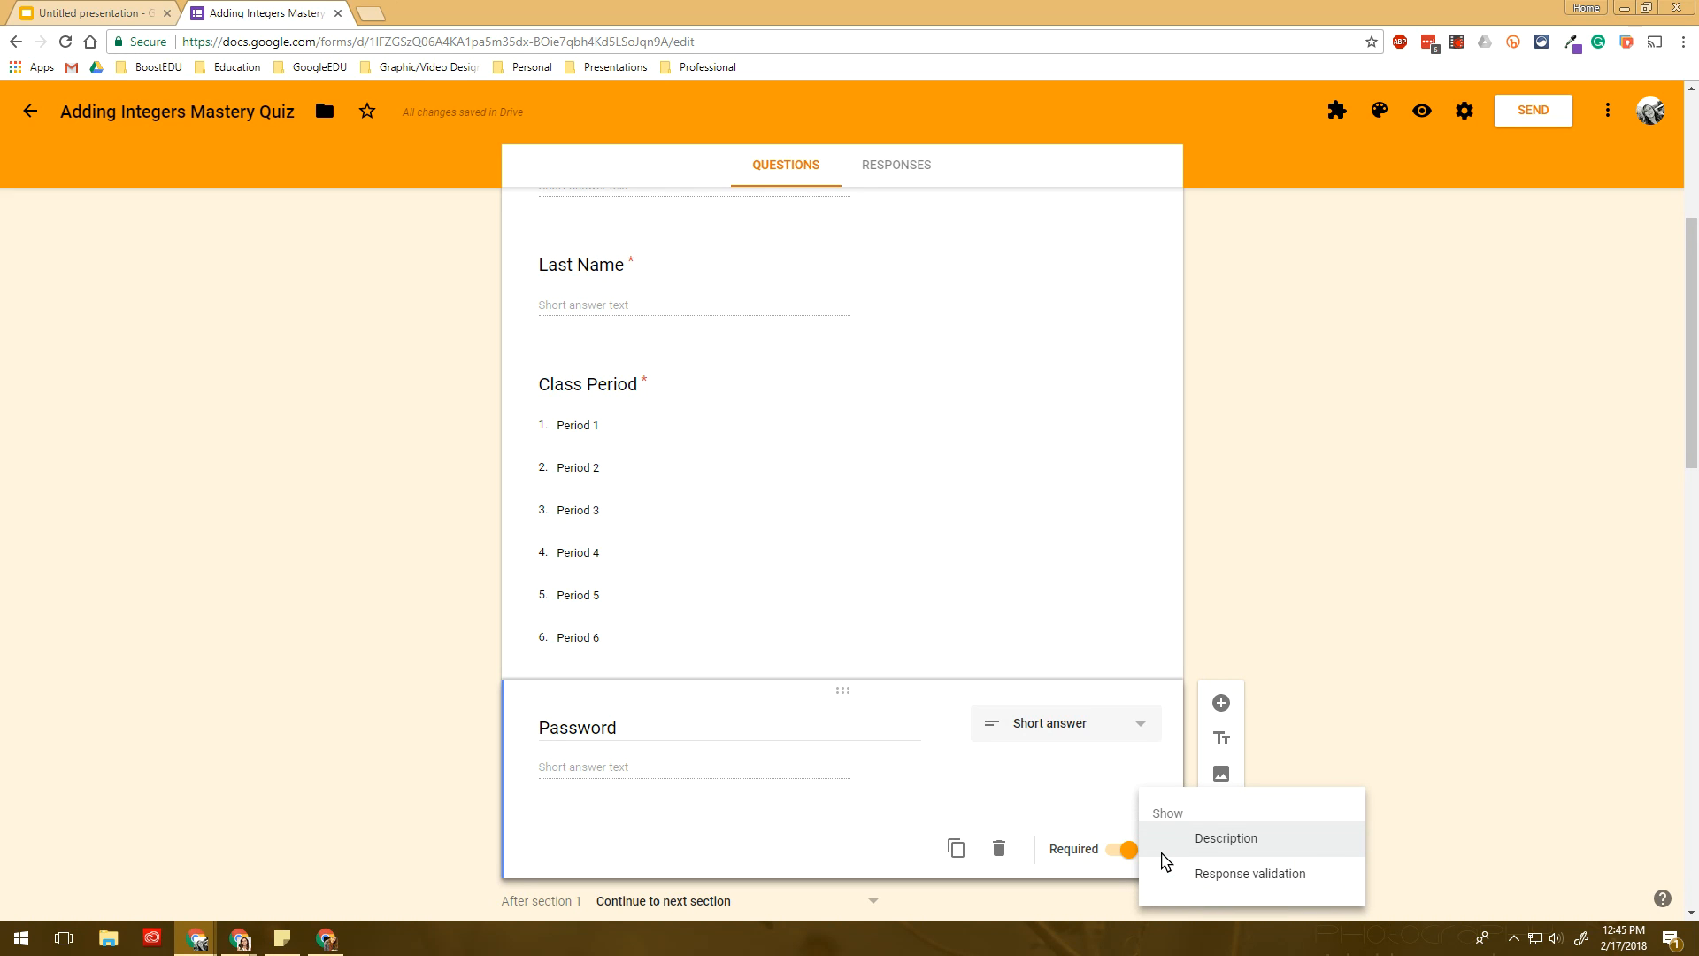
pyautogui.click(1200, 876)
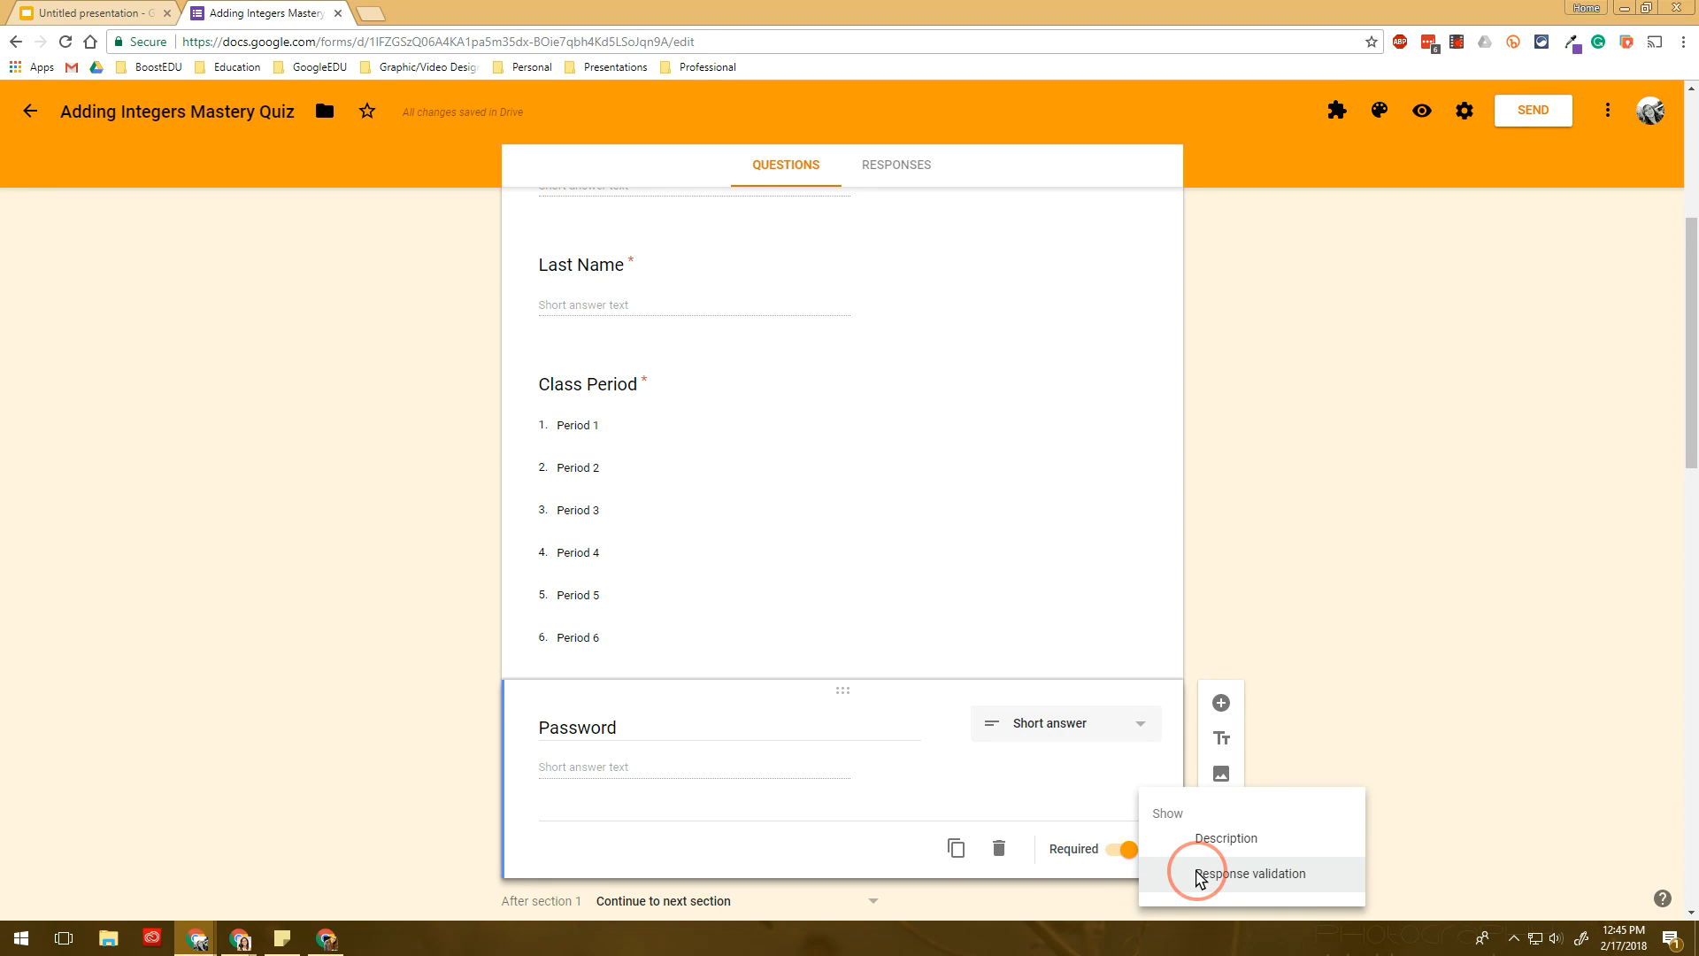
pyautogui.scroll(-2, 429, 842)
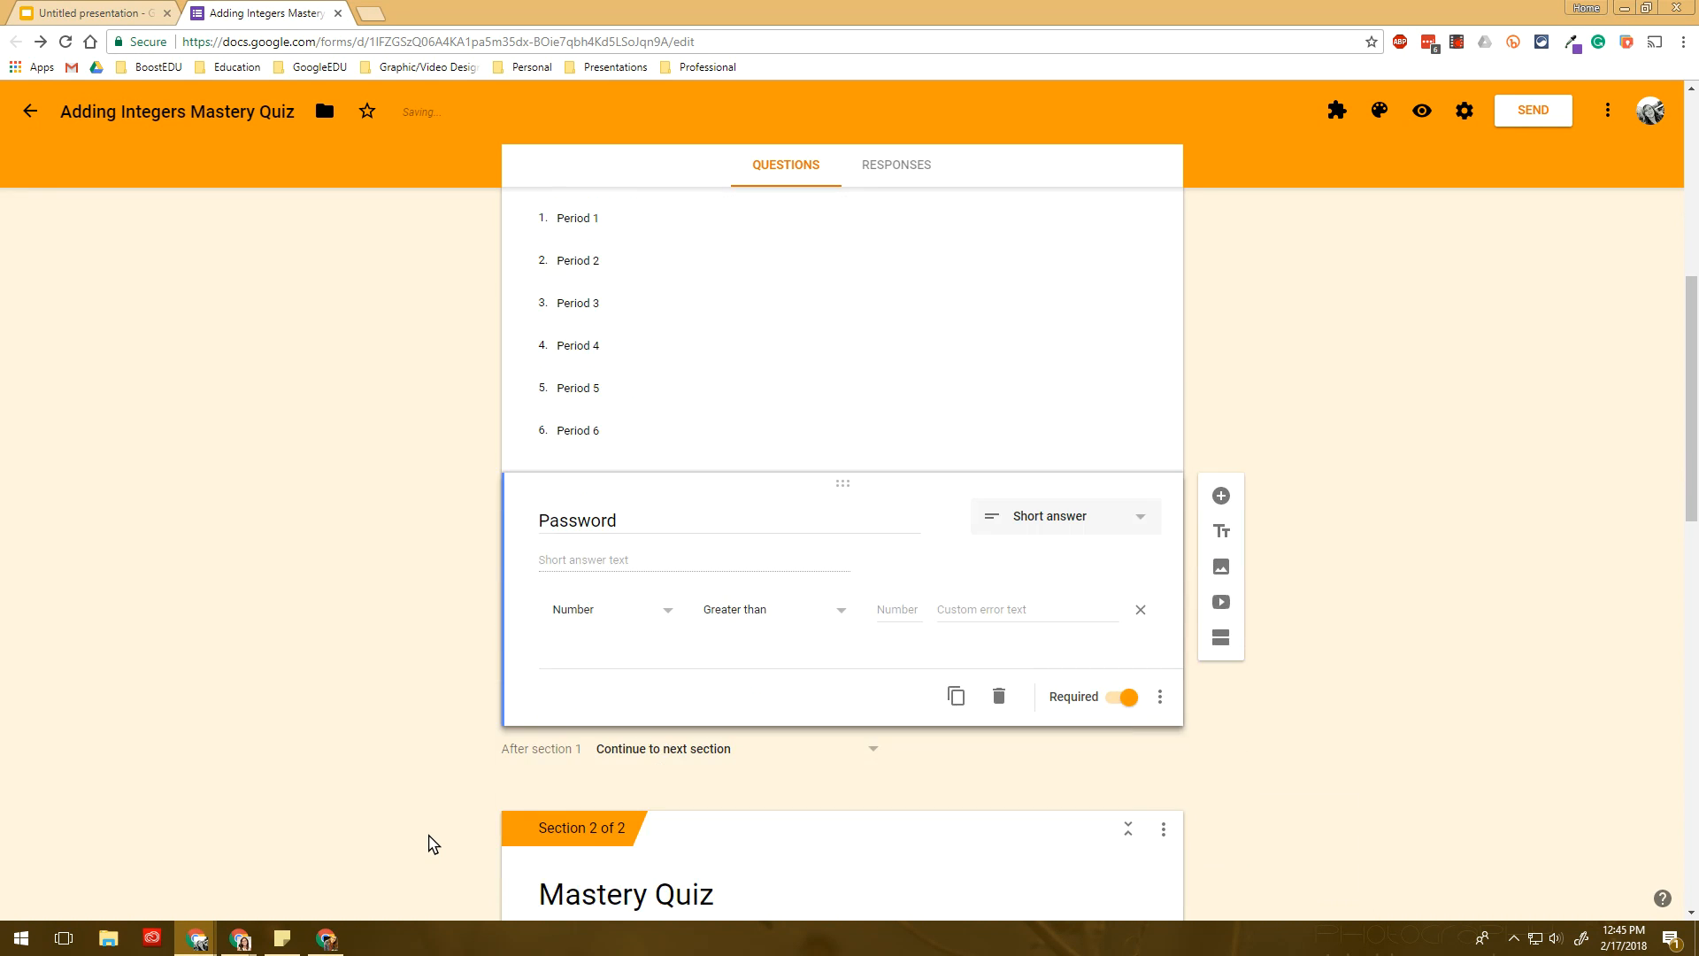
pyautogui.click(625, 620)
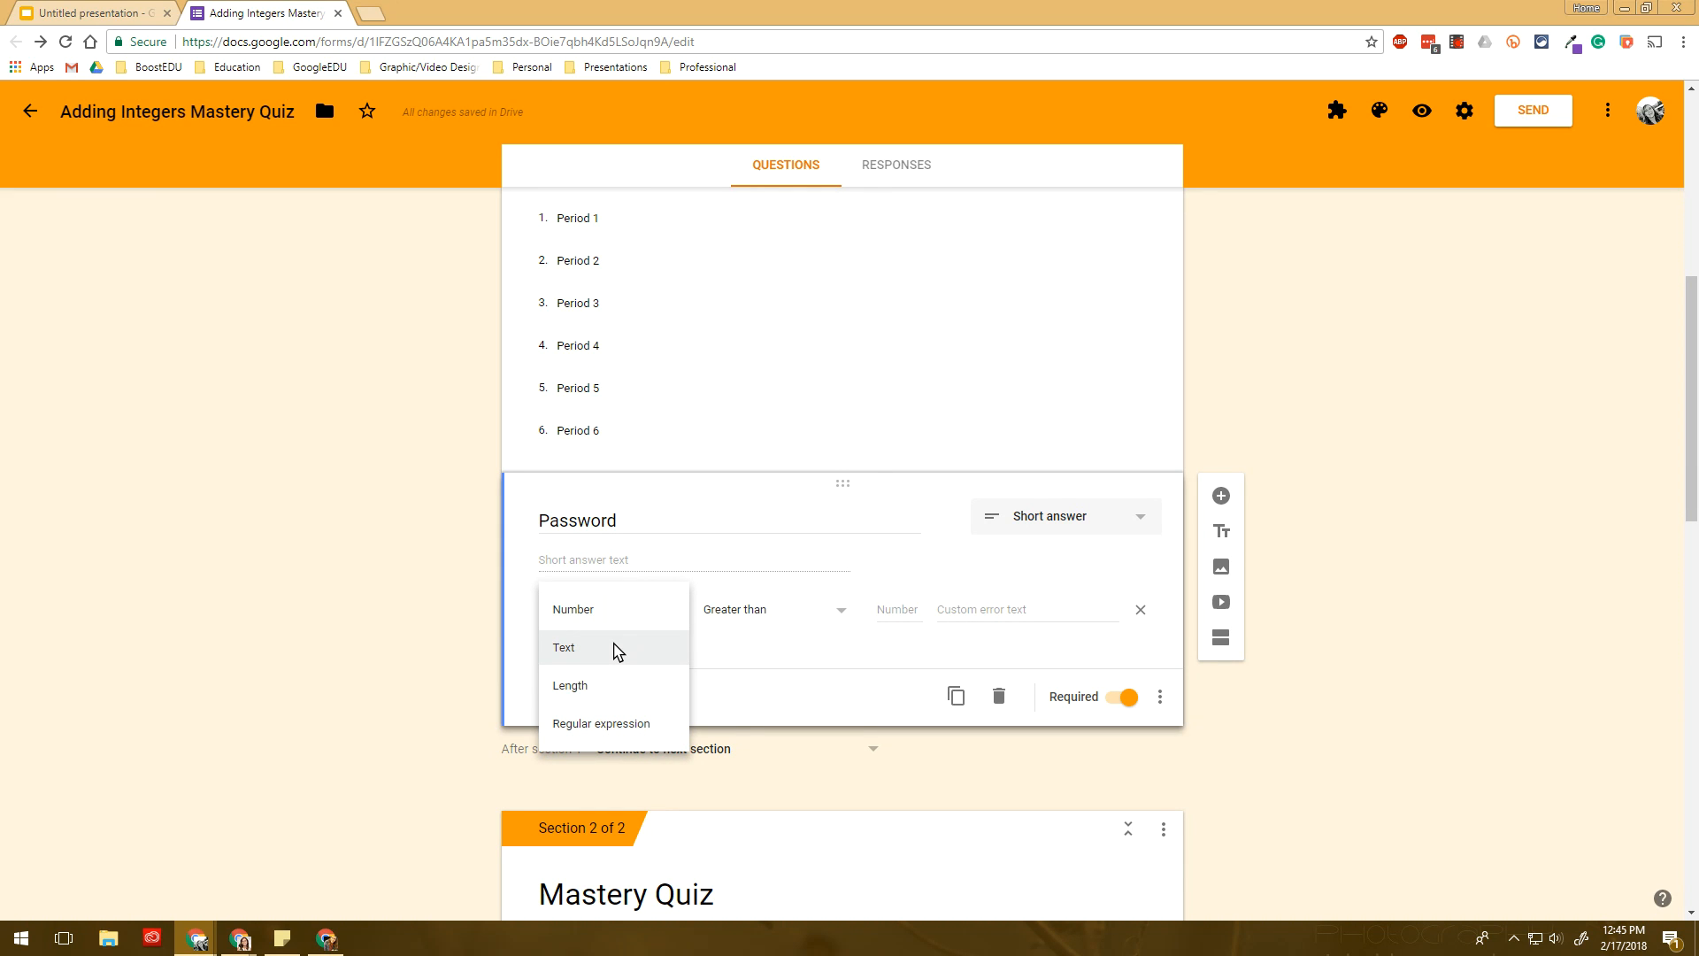
pyautogui.click(618, 650)
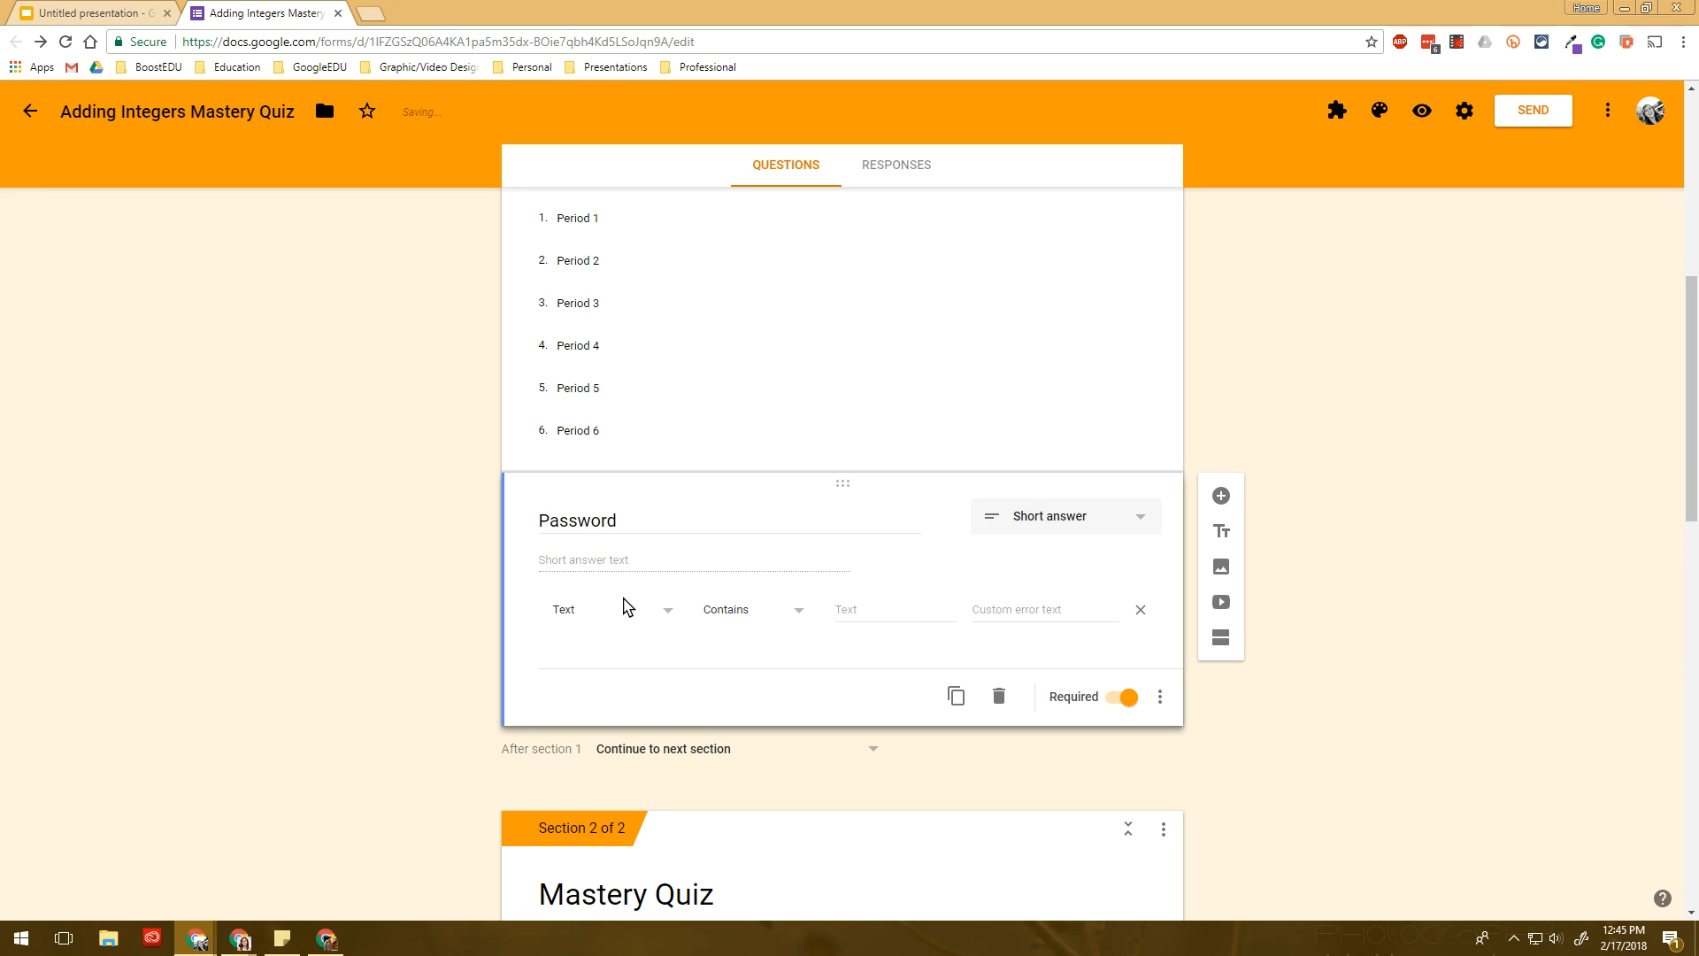
pyautogui.click(882, 618)
pyautogui.click(979, 609)
pyautogui.click(1431, 115)
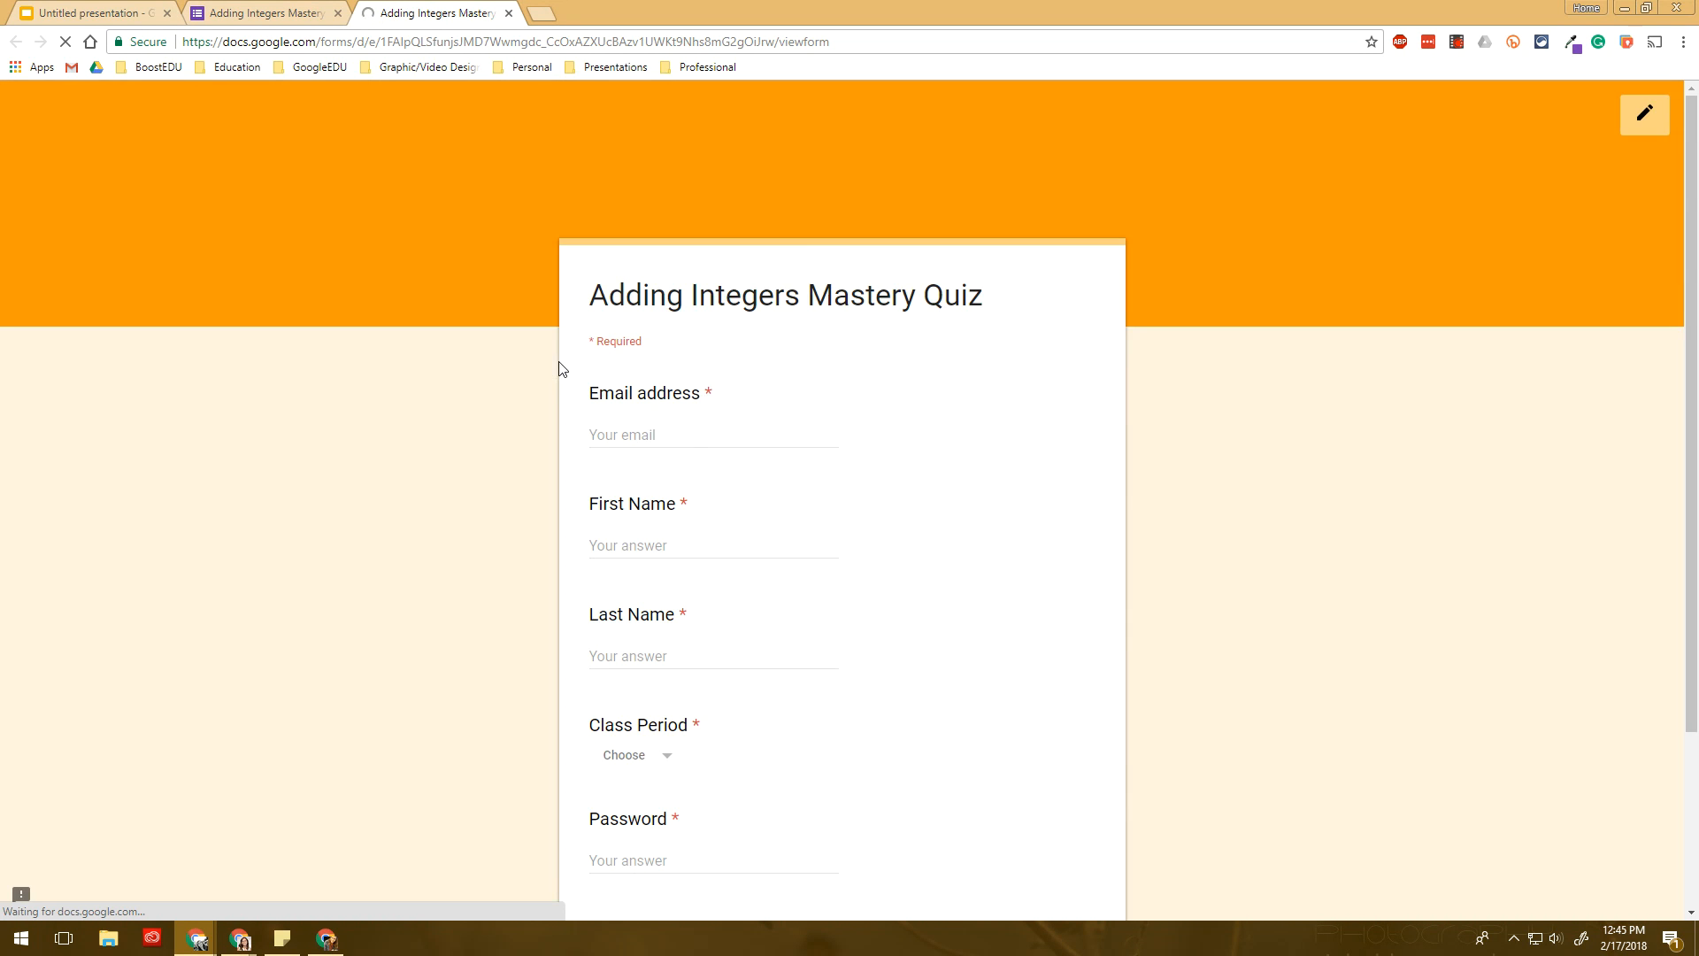
# - Enter a wrong password in preview to see the validation error, then leave the preview
pyautogui.scroll(-3, 683, 595)
pyautogui.click(637, 630)
pyautogui.write('a')
pyautogui.moveTo(719, 668); pyautogui.dragTo(679, 670)
pyautogui.click(942, 654)
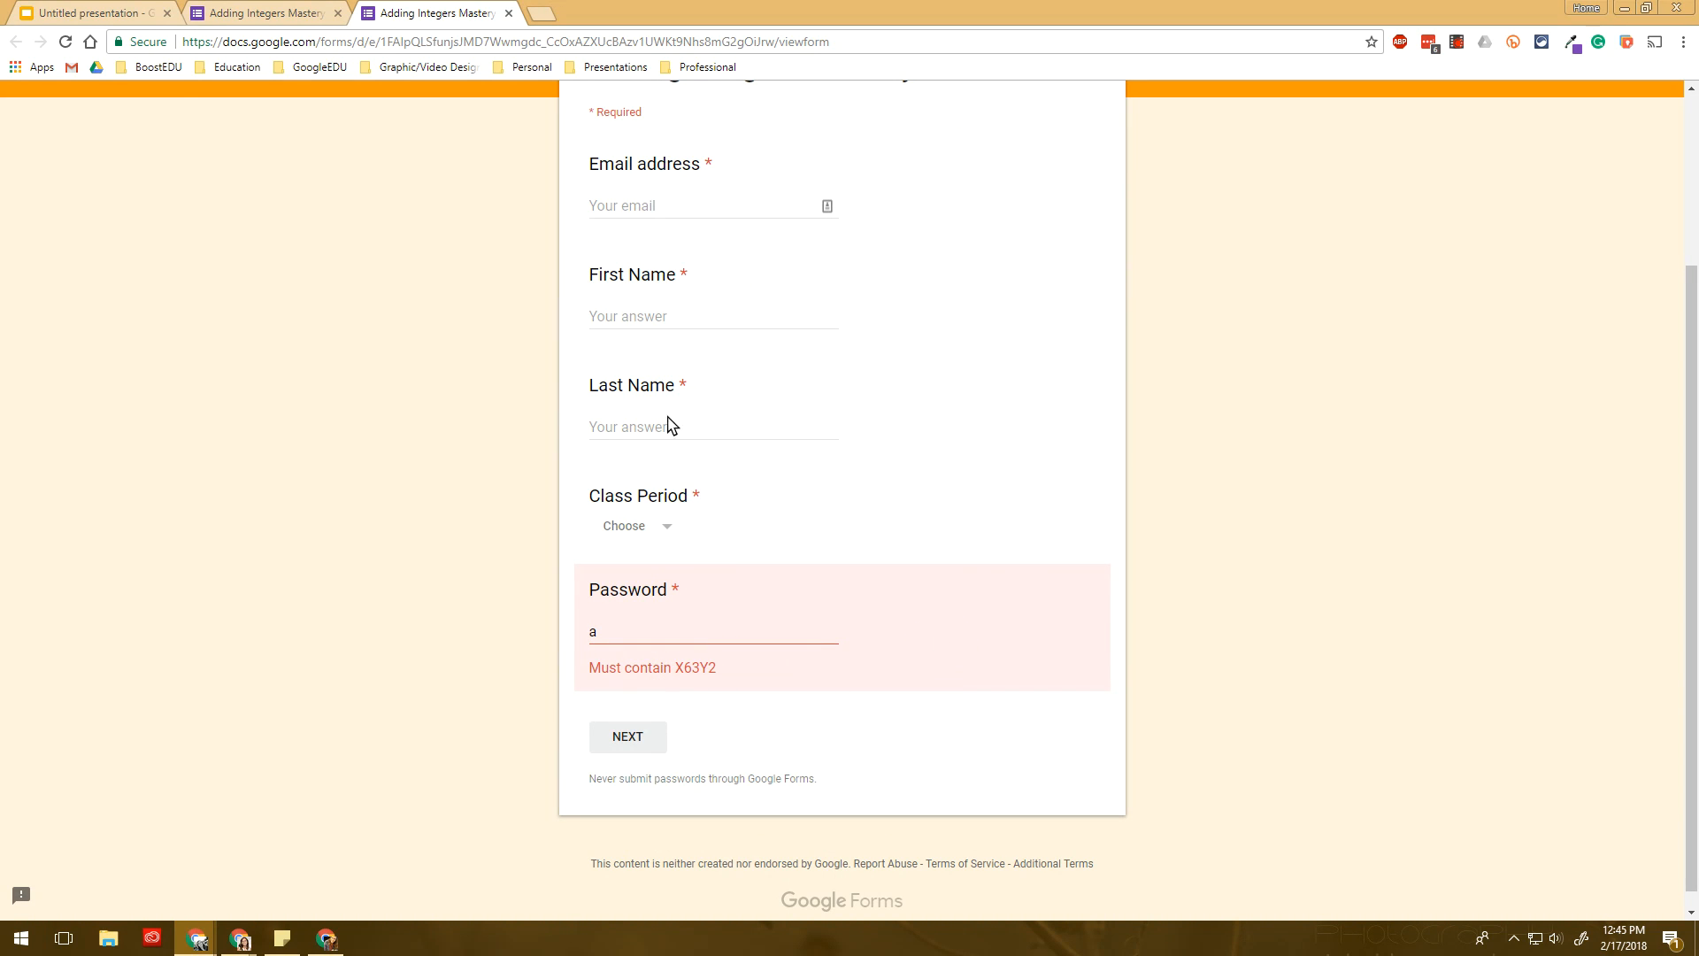
pyautogui.click(509, 13)
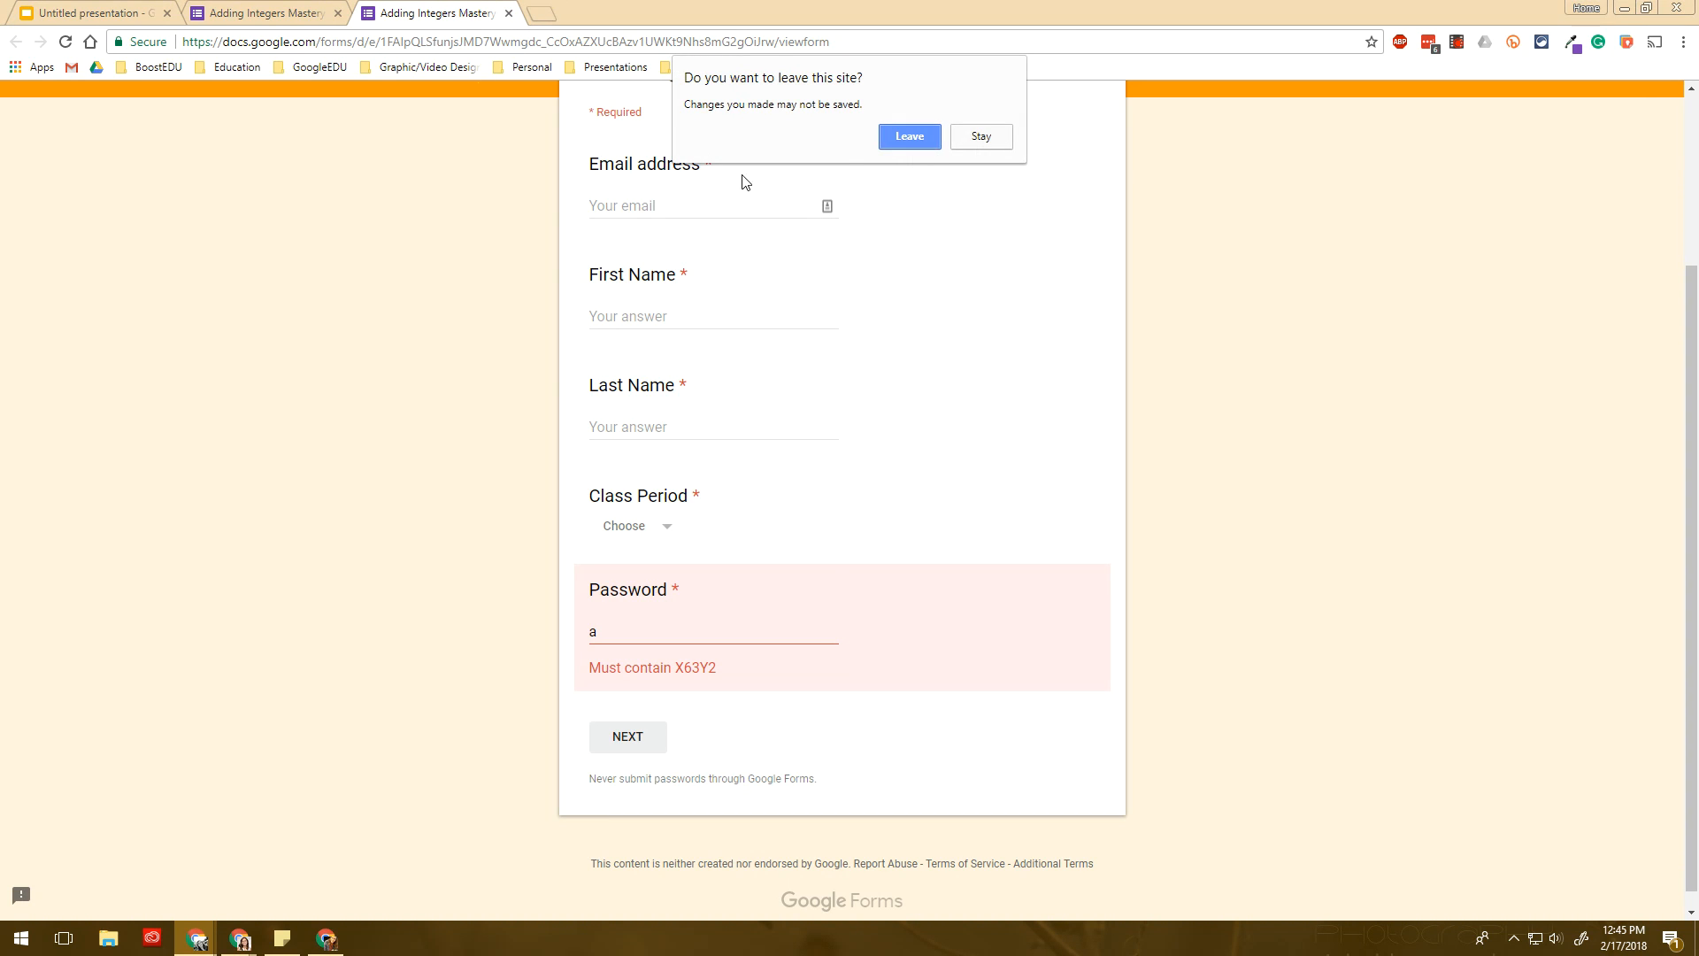
pyautogui.click(912, 136)
# - Set a custom error message telling students to get the password from their teacher, and preview again
pyautogui.click(1046, 612)
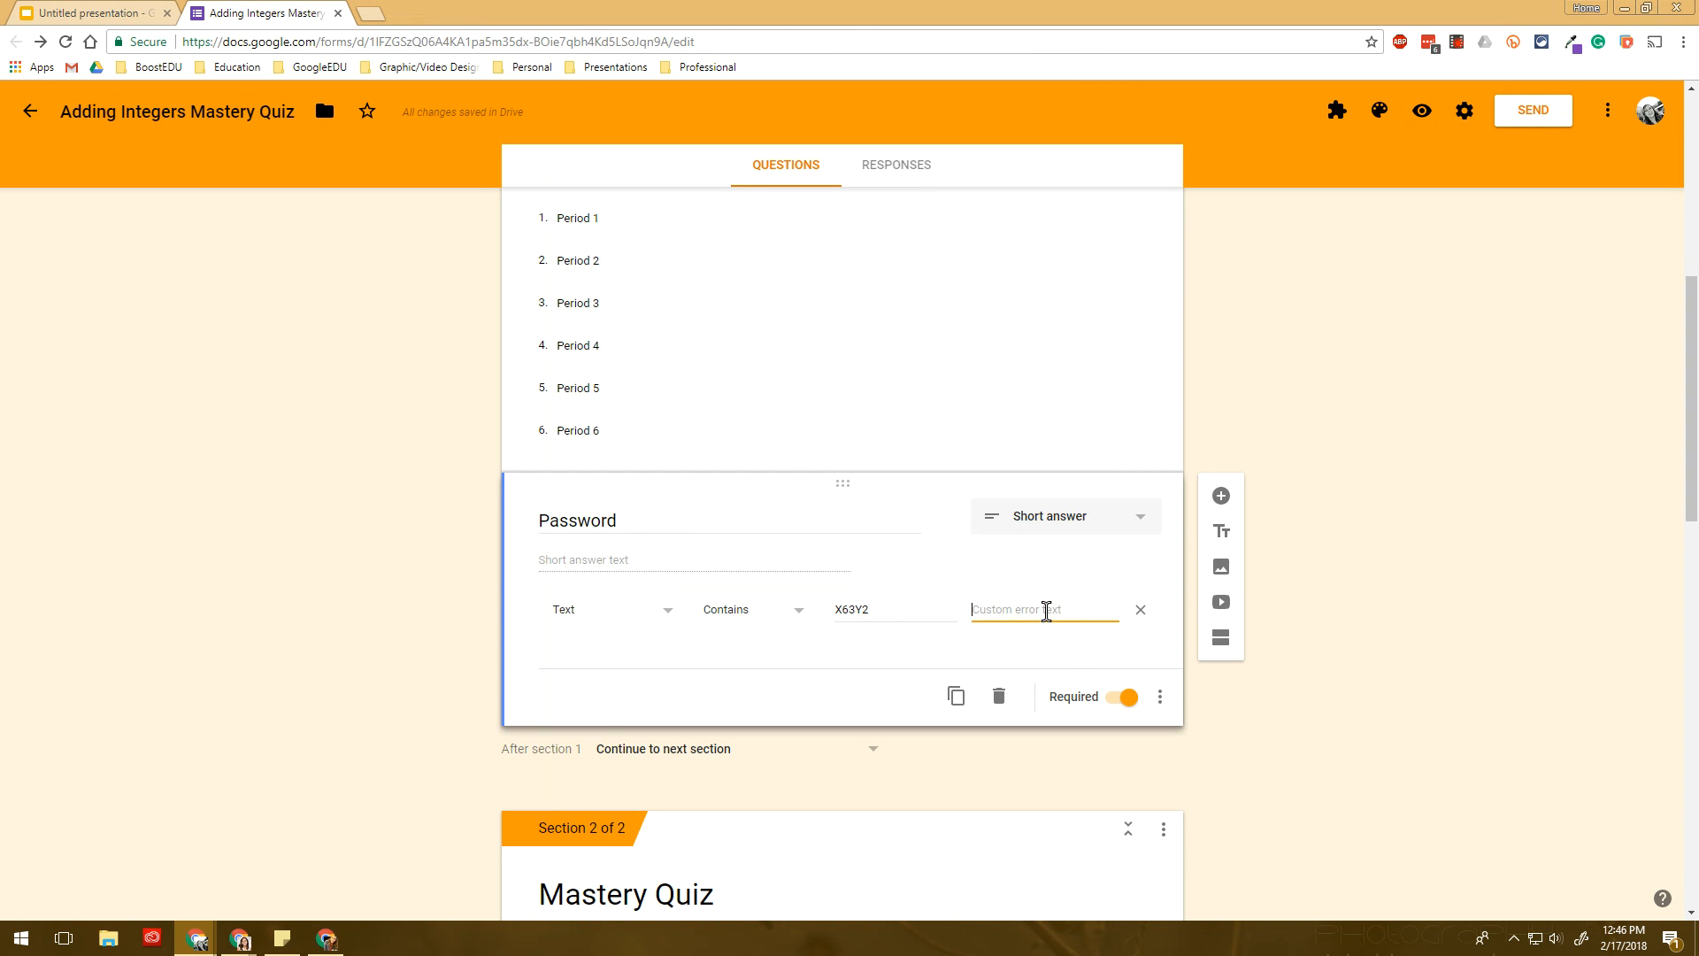
pyautogui.write('Get the password from Mrs. Kelly')
pyautogui.scroll(2, 888, 486)
pyautogui.click(1422, 110)
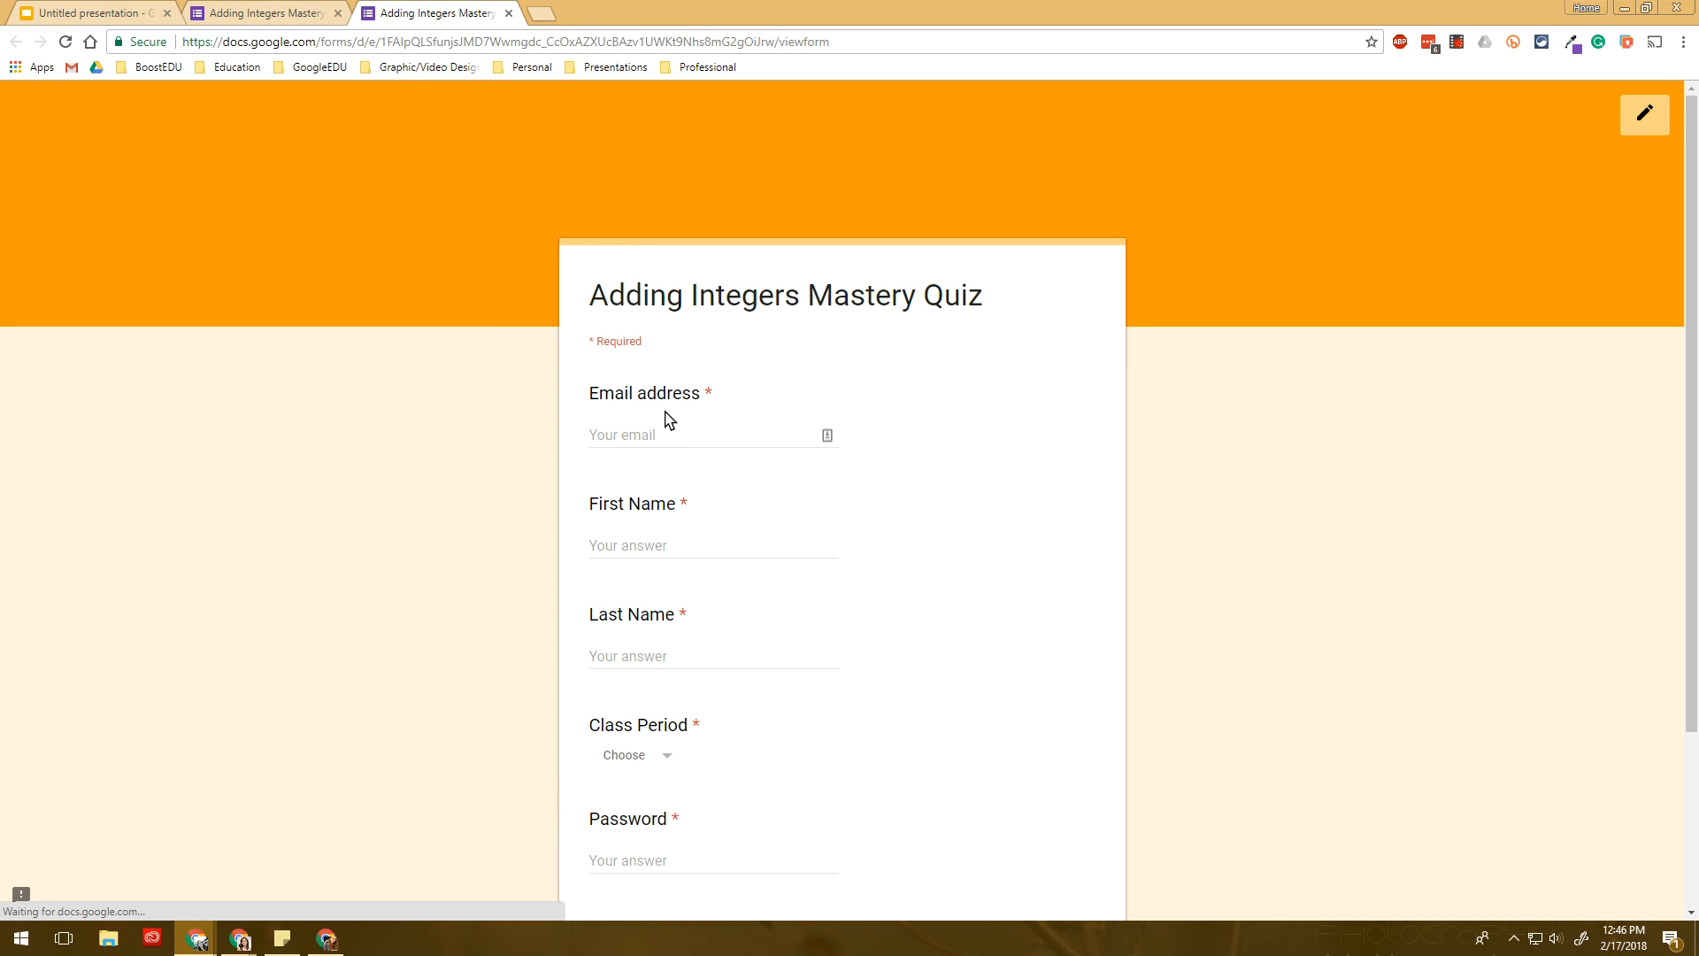
# - Autofill the student details, choose Period 1, and confirm a wrong password is blocked
pyautogui.click(655, 433)
pyautogui.click(666, 455)
pyautogui.scroll(-2, 619, 487)
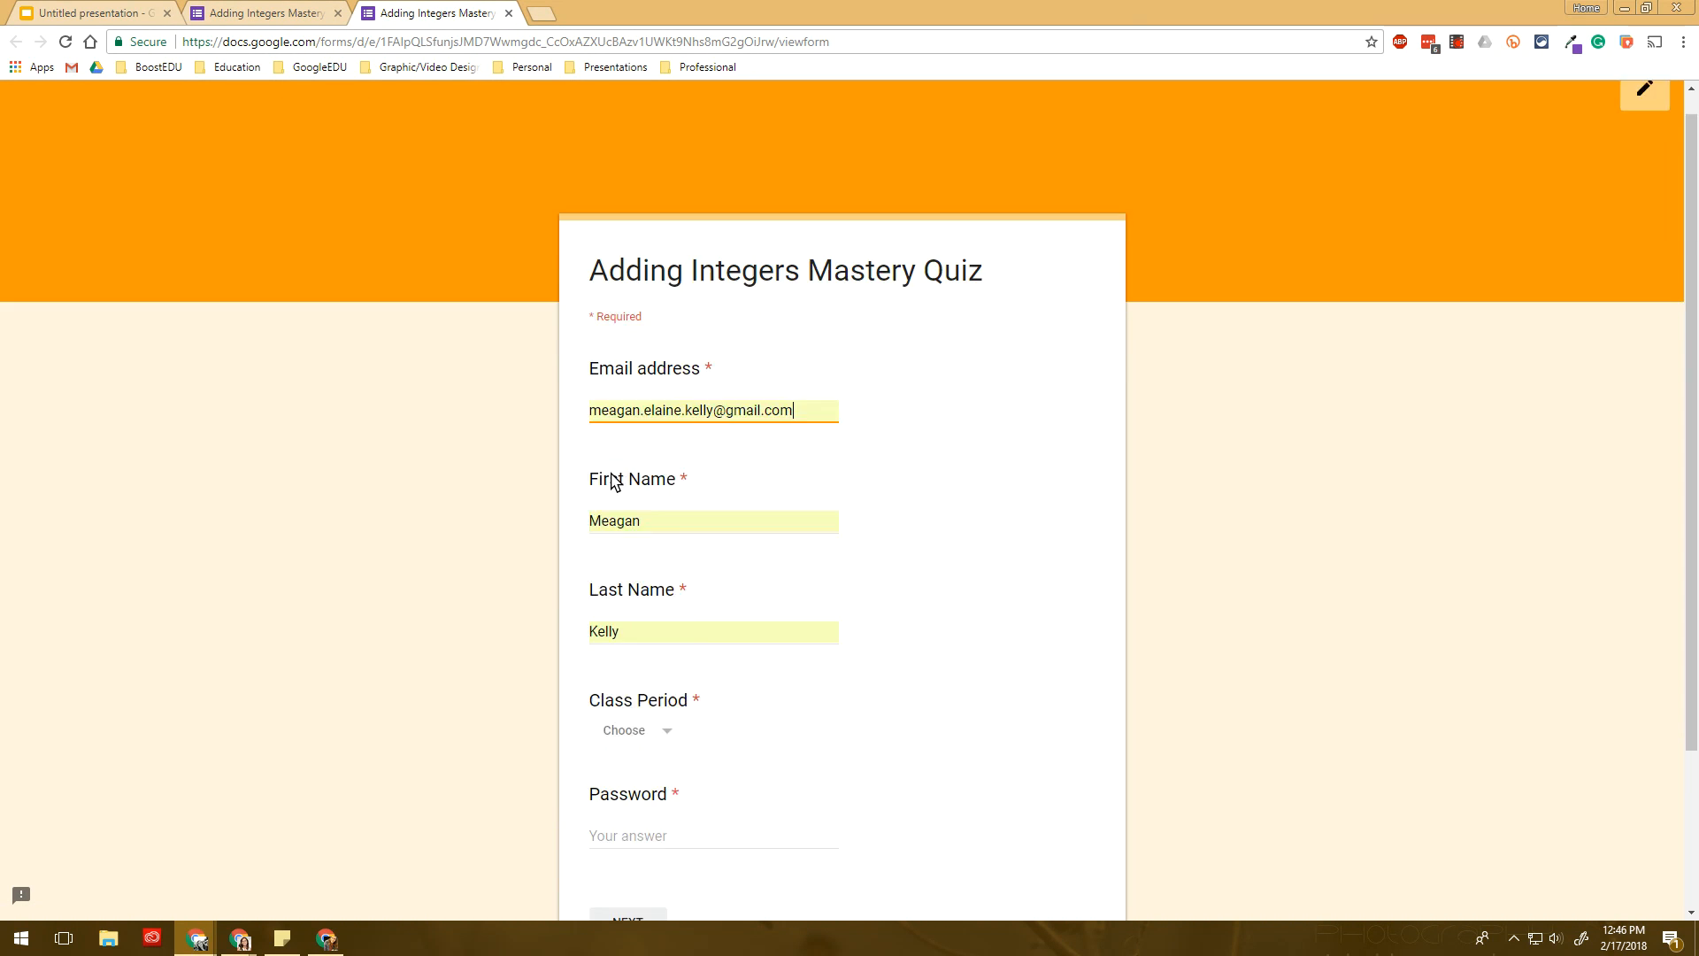
pyautogui.click(639, 553)
pyautogui.click(648, 591)
pyautogui.click(645, 653)
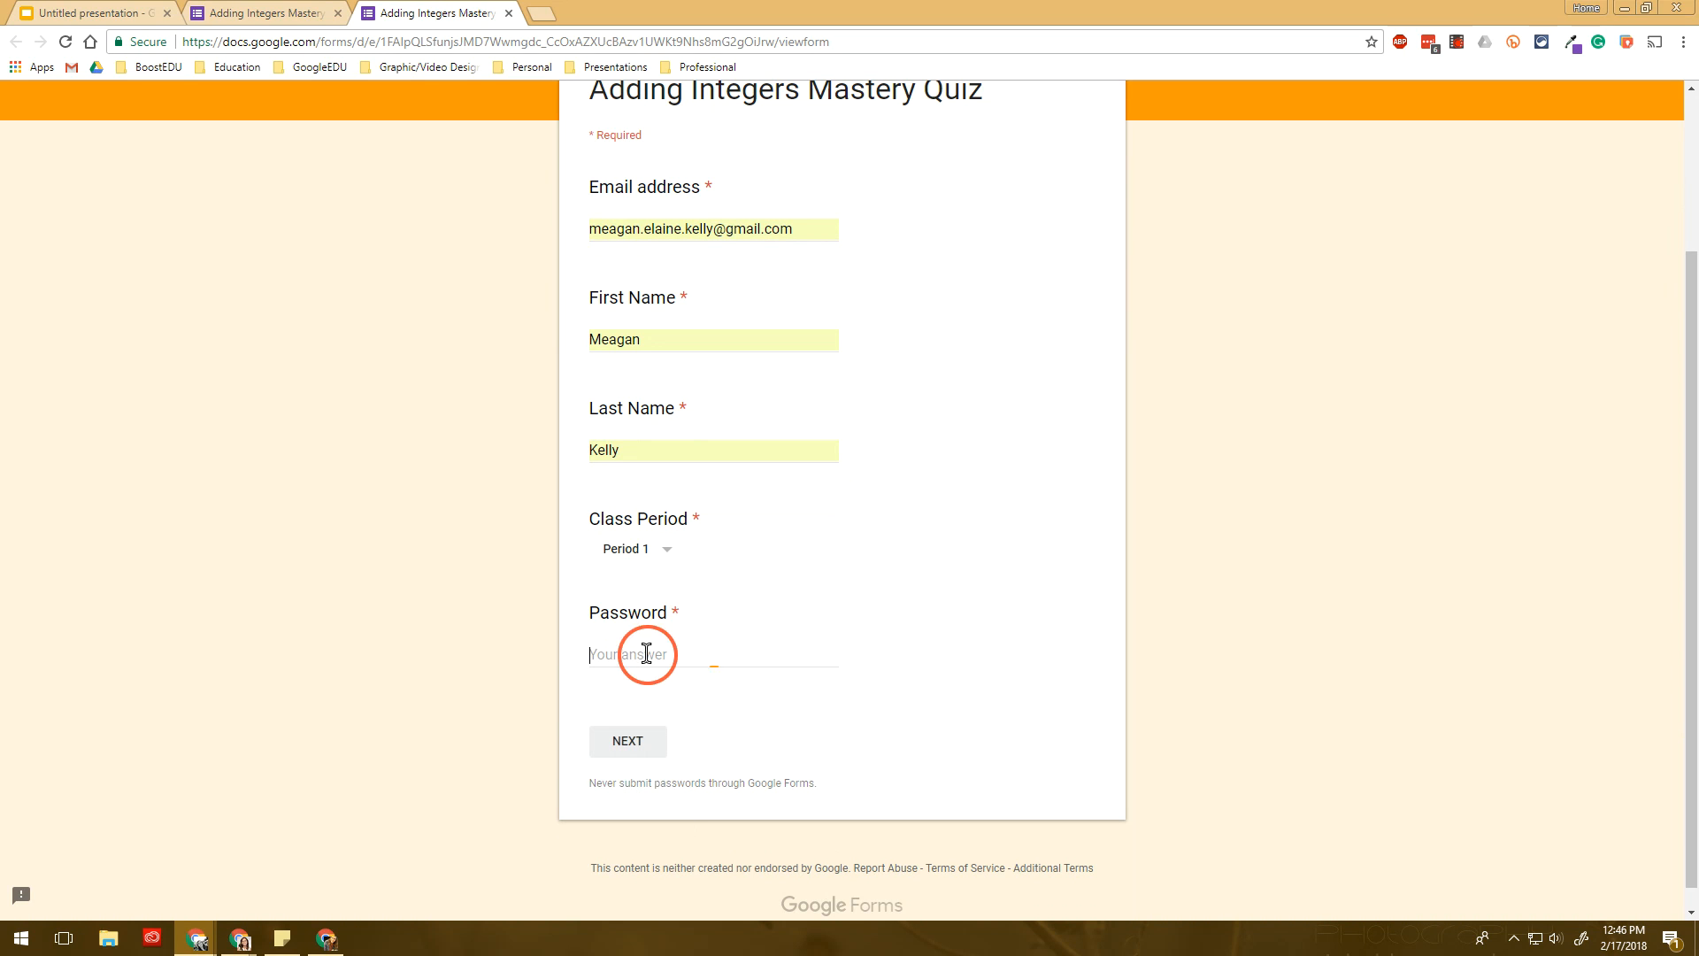
pyautogui.write('dfd')
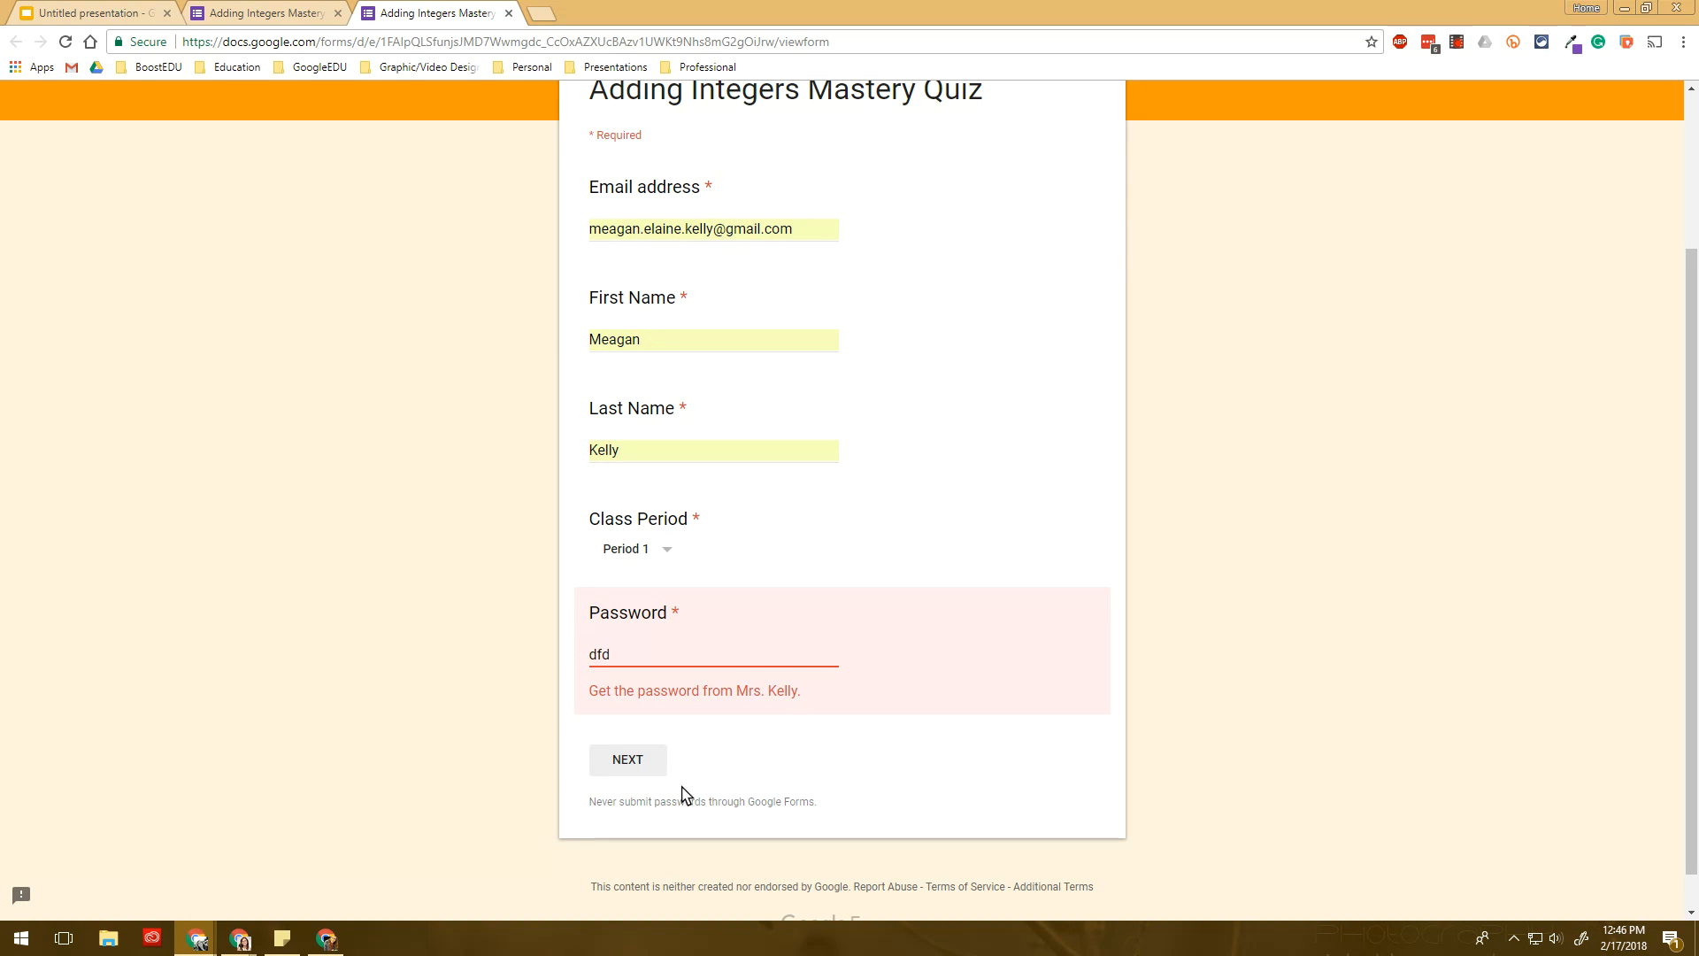
pyautogui.click(645, 767)
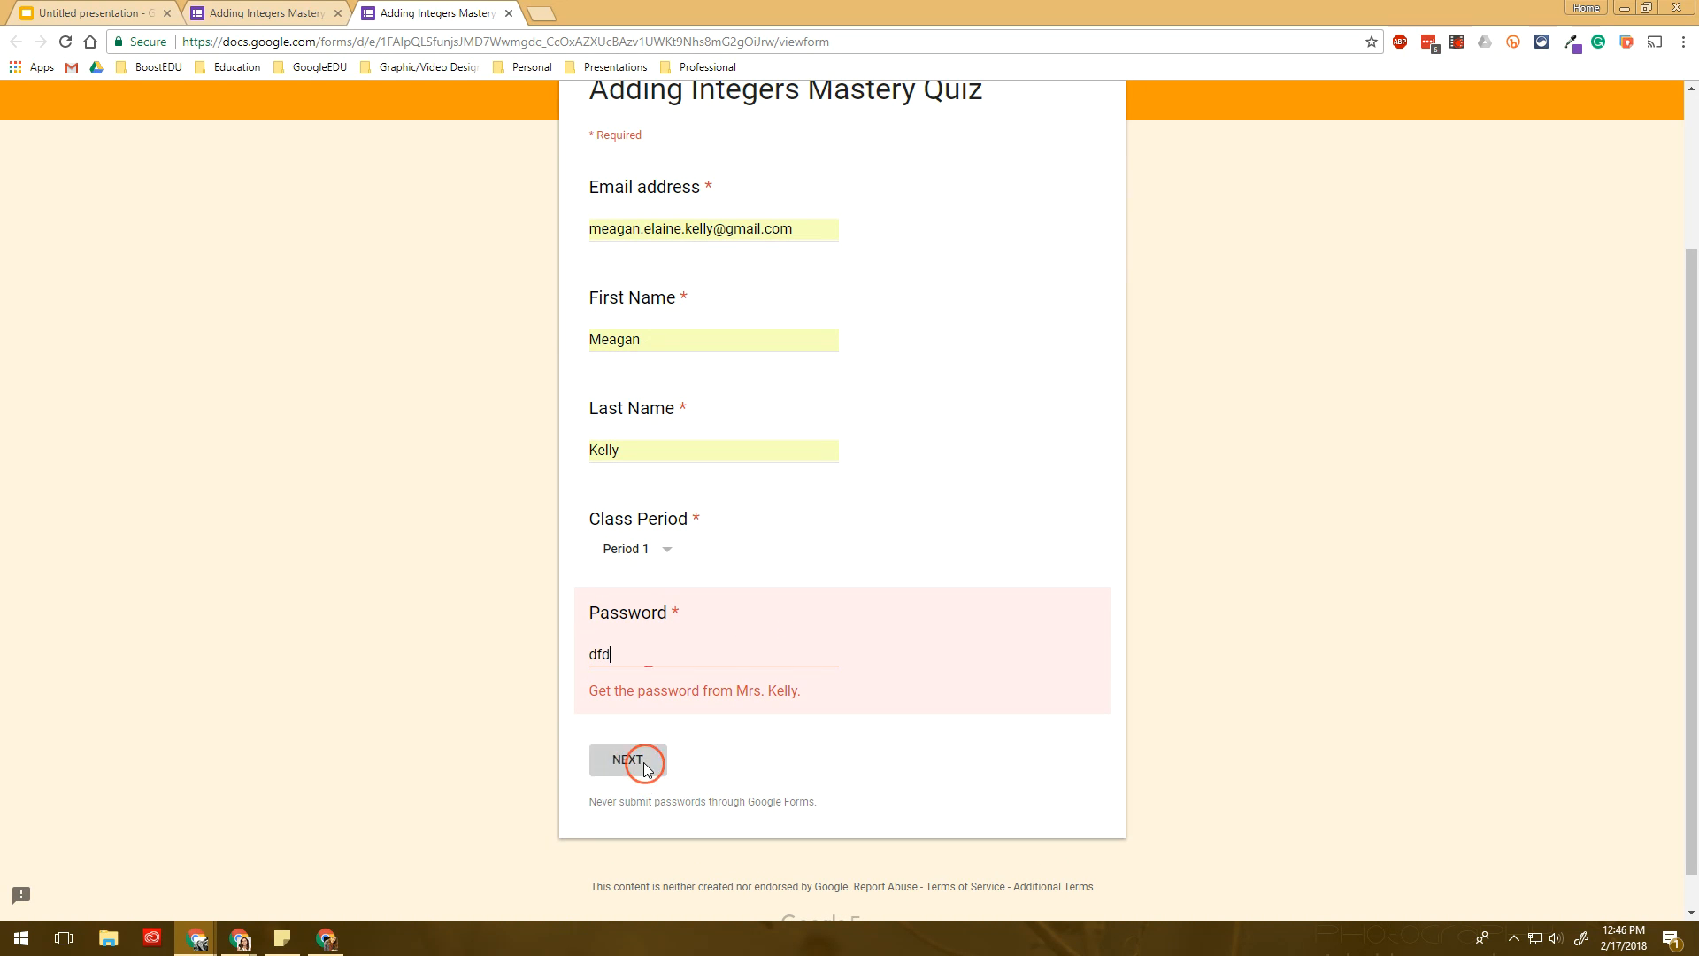
# - Copy the correct password from the editor, paste it to unlock the Mastery Quiz section, and close the preview
pyautogui.click(274, 12)
pyautogui.click(841, 812)
pyautogui.hotkey('ctrl', 'a')
pyautogui.hotkey('ctrl', 'c')
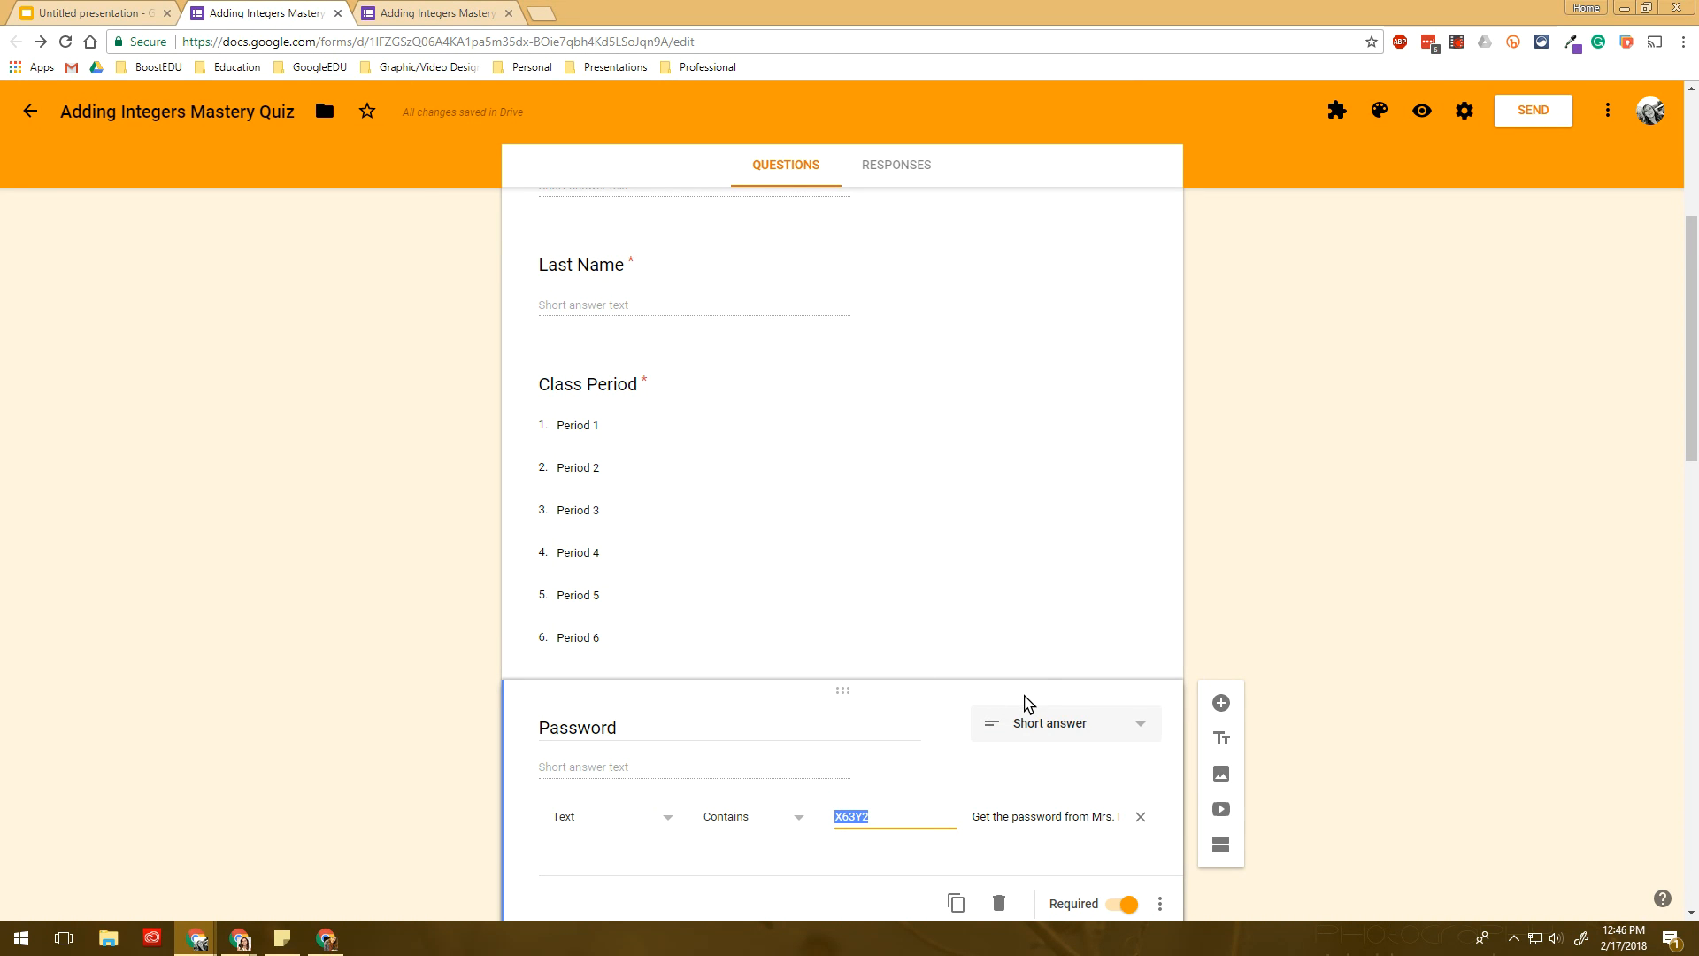
pyautogui.hotkey('ctrl', 'Tab')
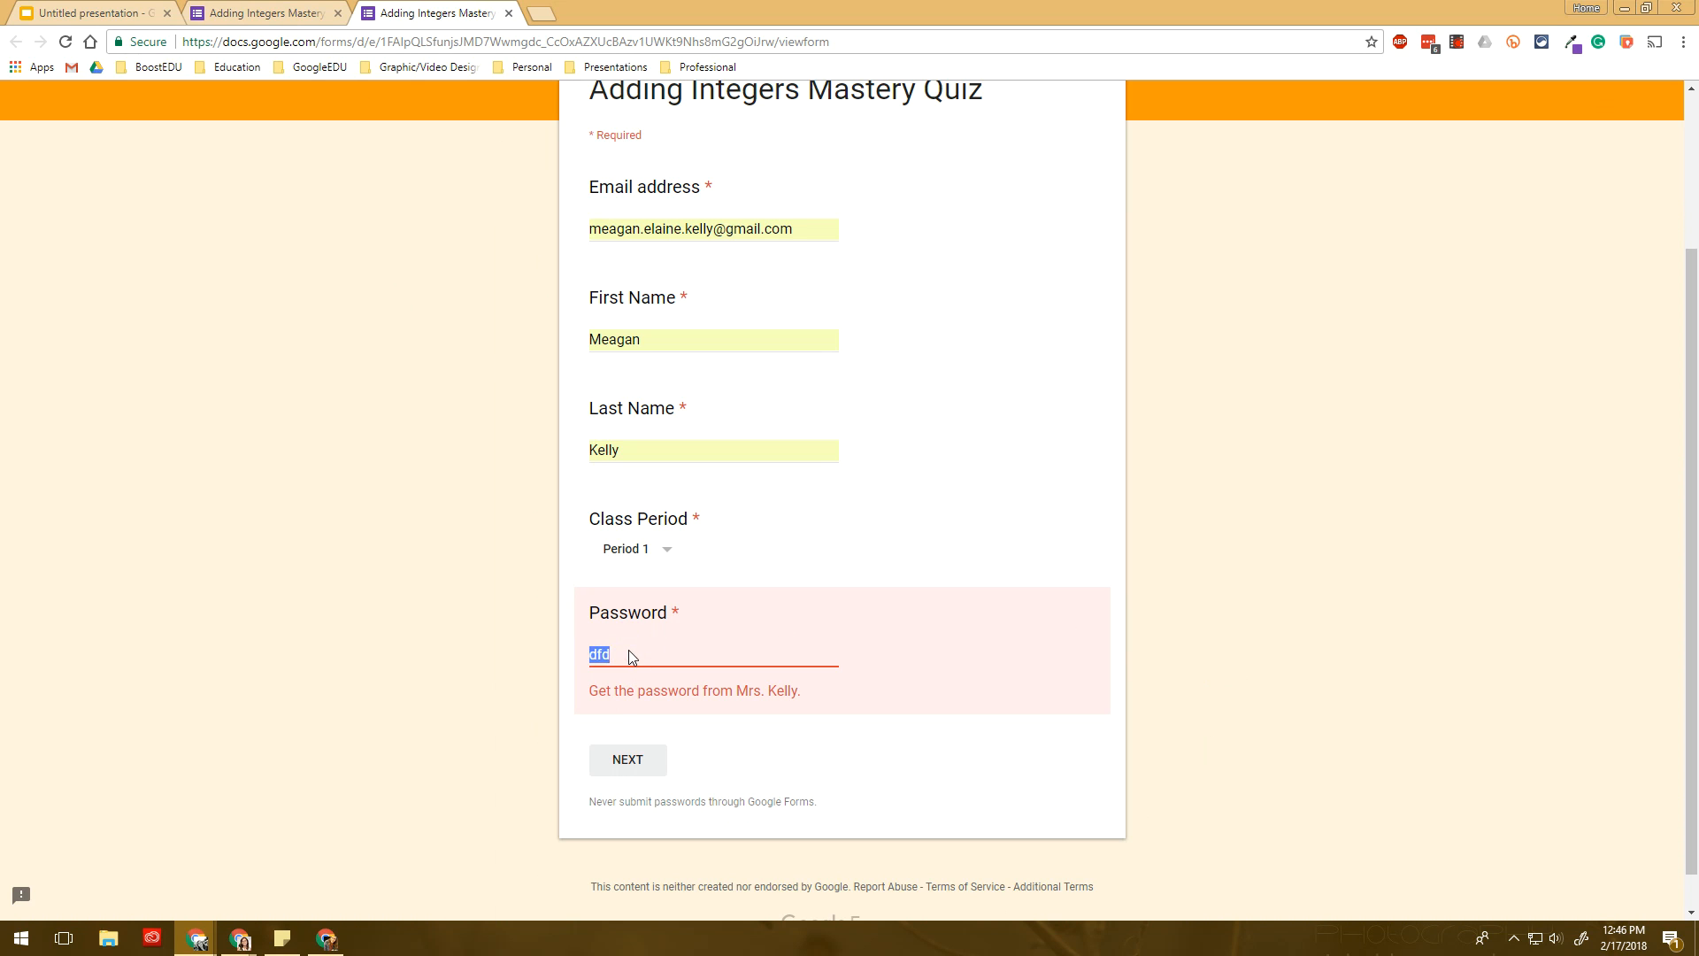
pyautogui.hotkey('ctrl', 'v')
pyautogui.click(645, 740)
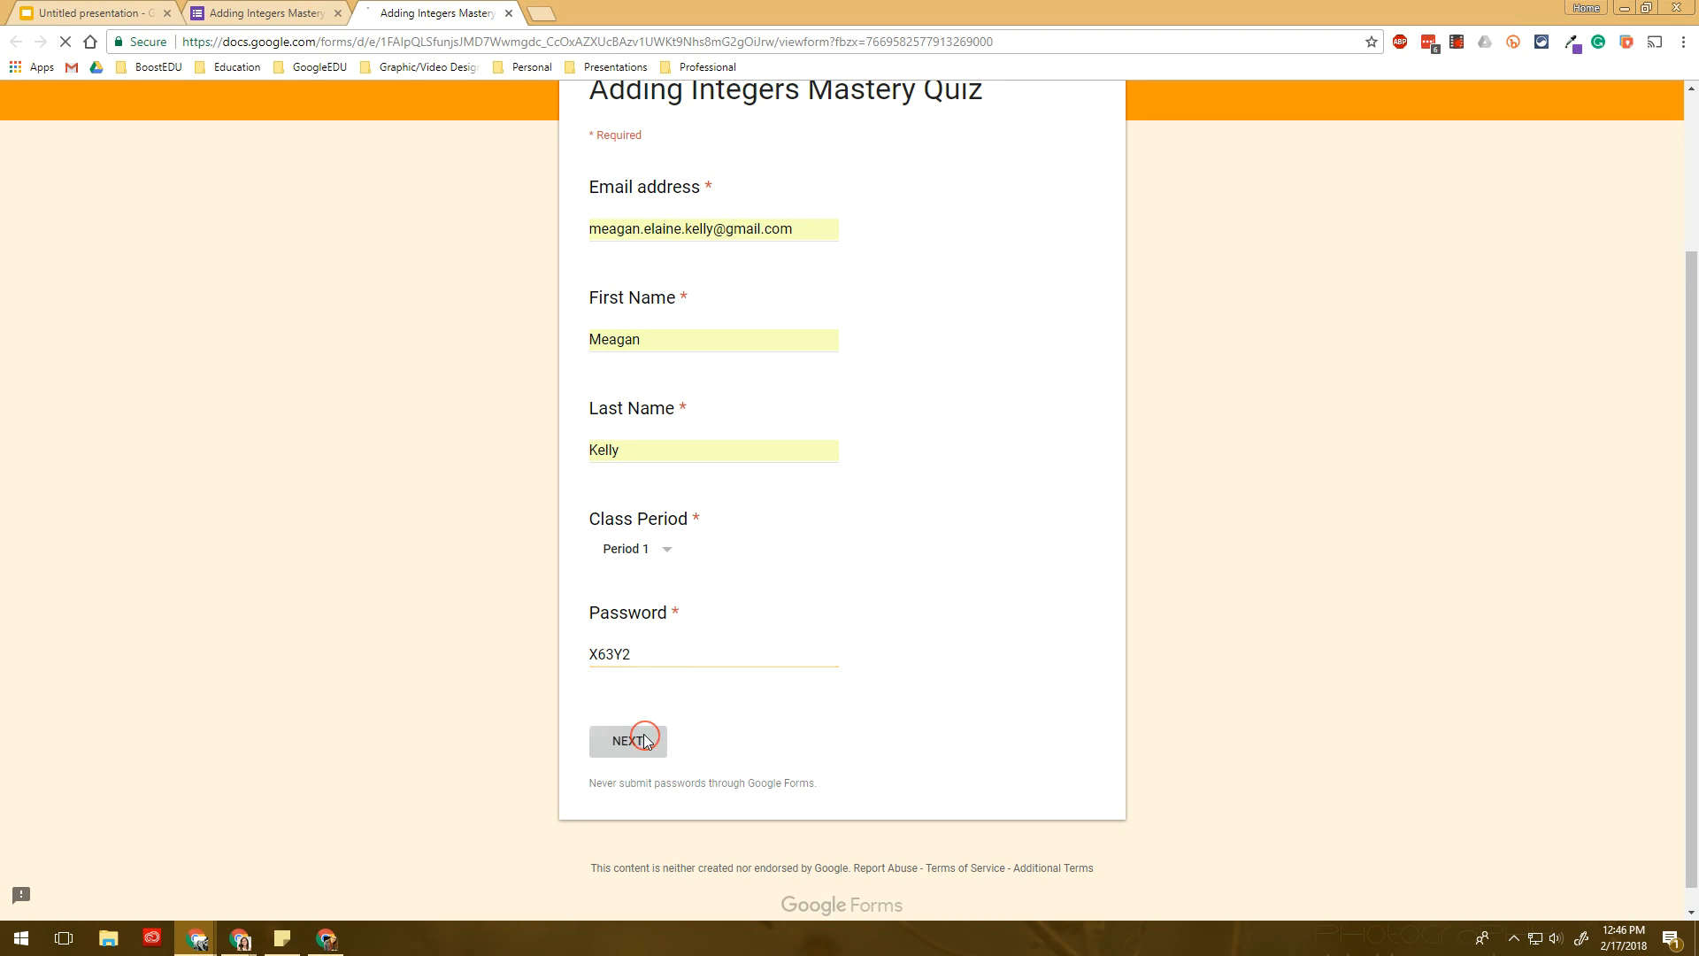
pyautogui.click(509, 12)
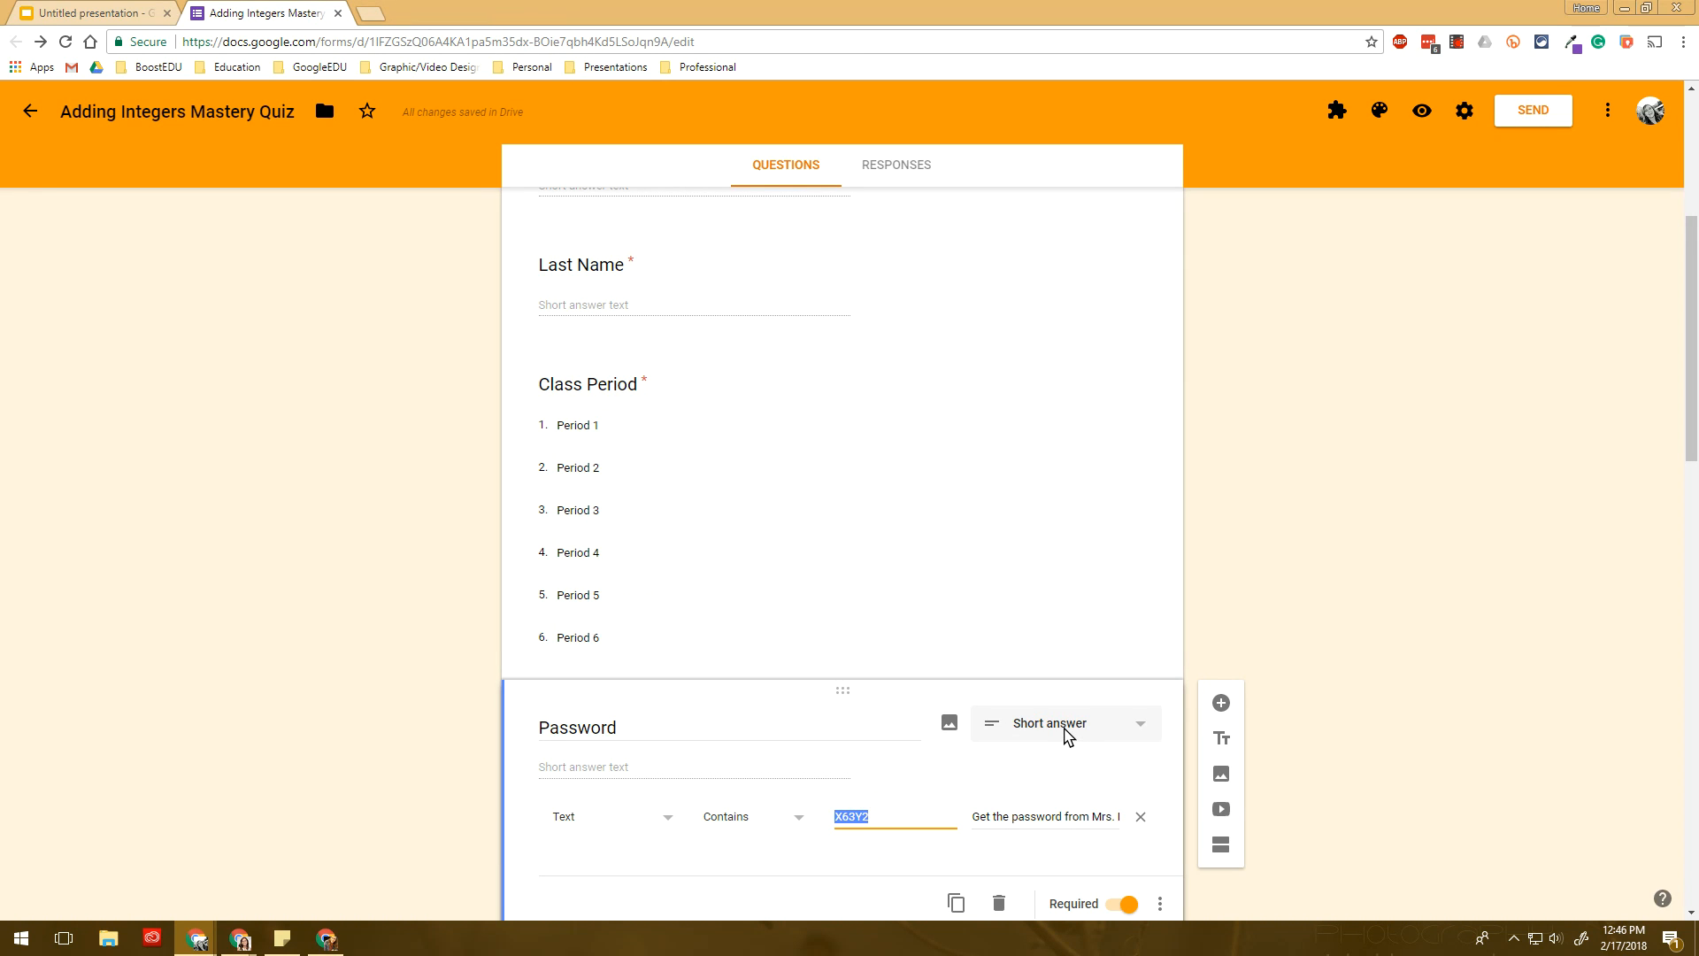
# - Turn on the progress bar in the form's Presentation settings and save
pyautogui.scroll(-2, 1022, 649)
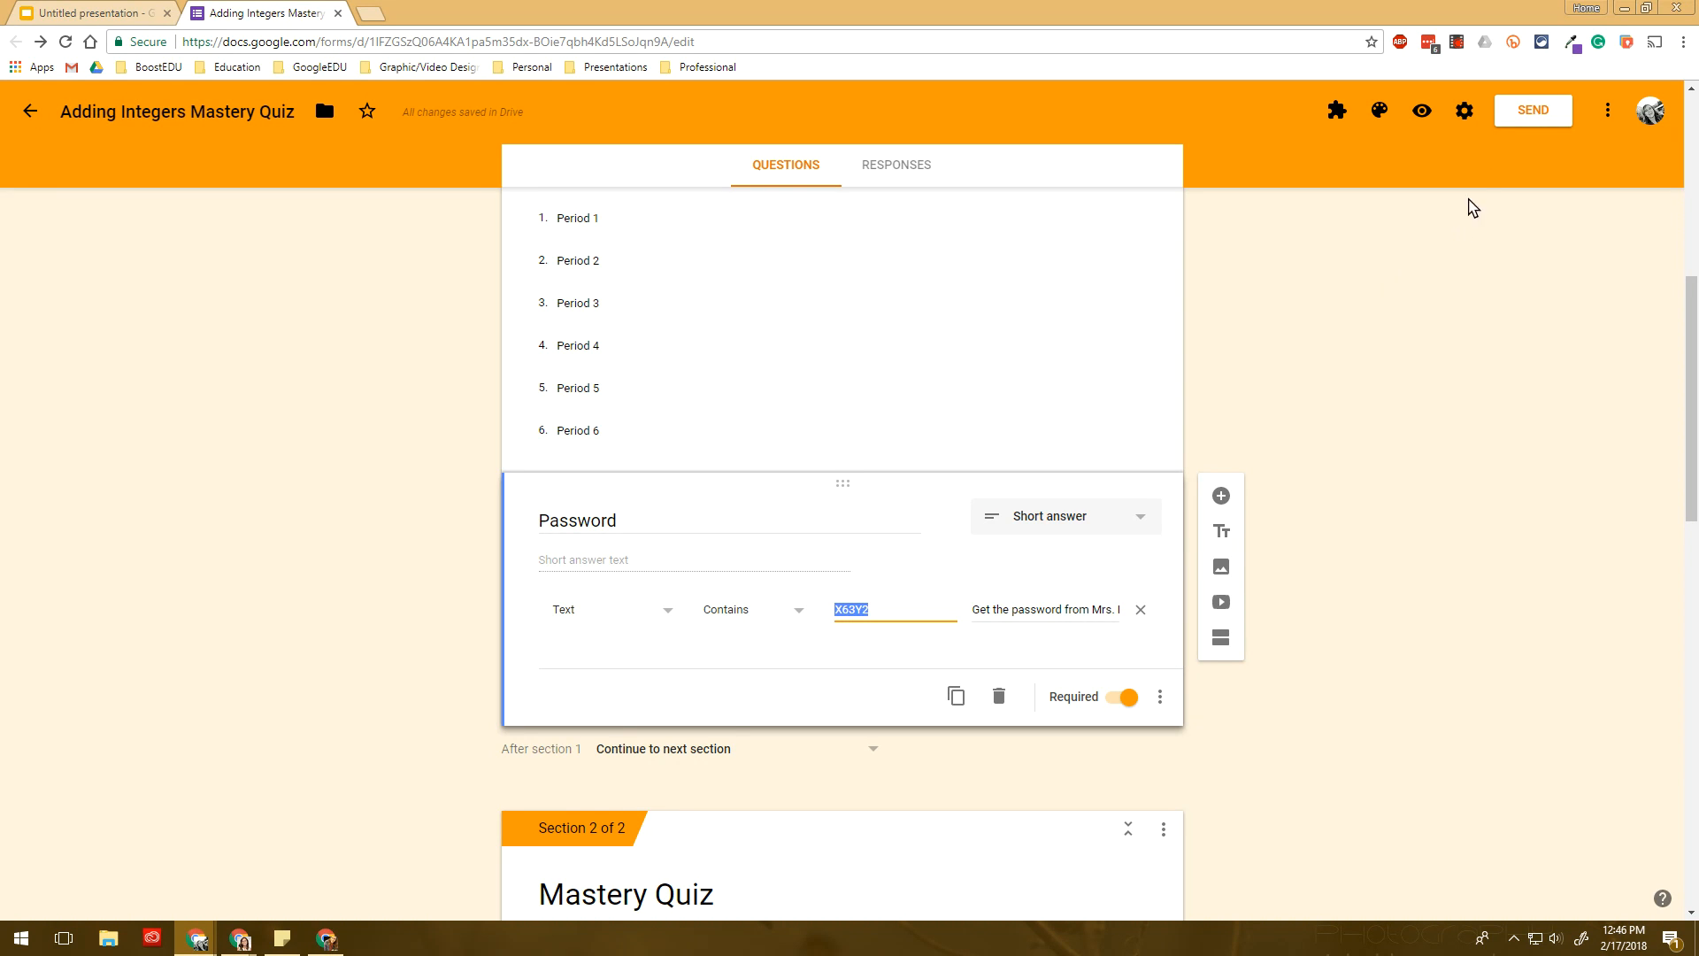
pyautogui.click(1466, 114)
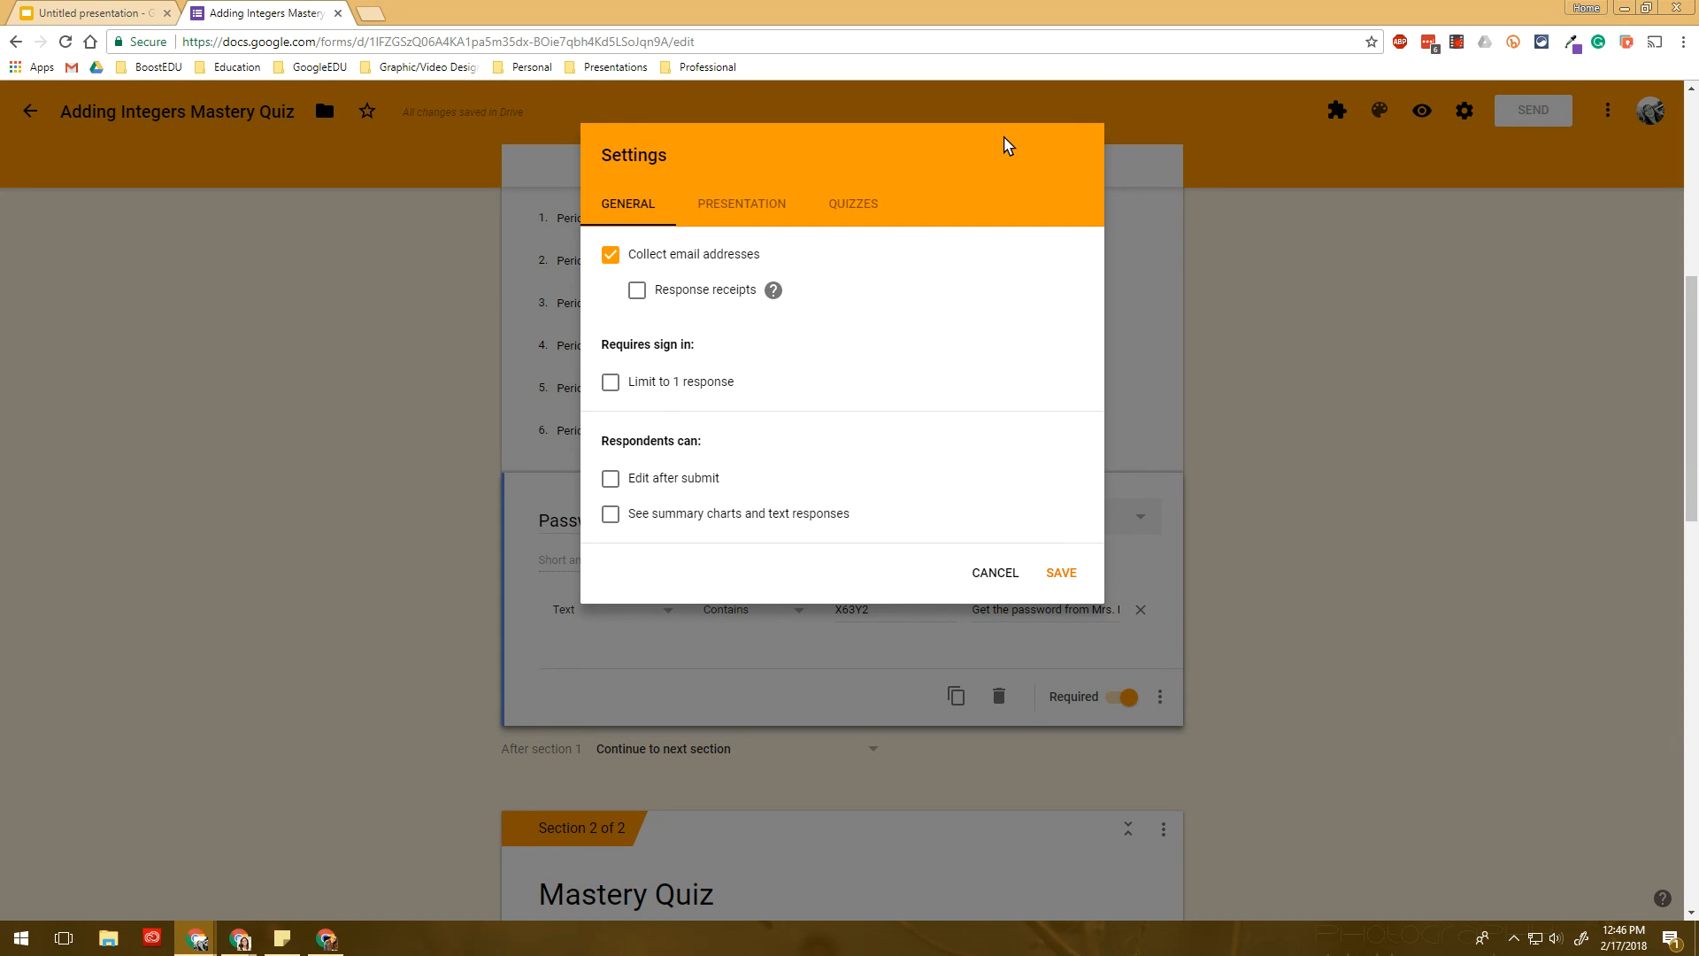
pyautogui.click(781, 201)
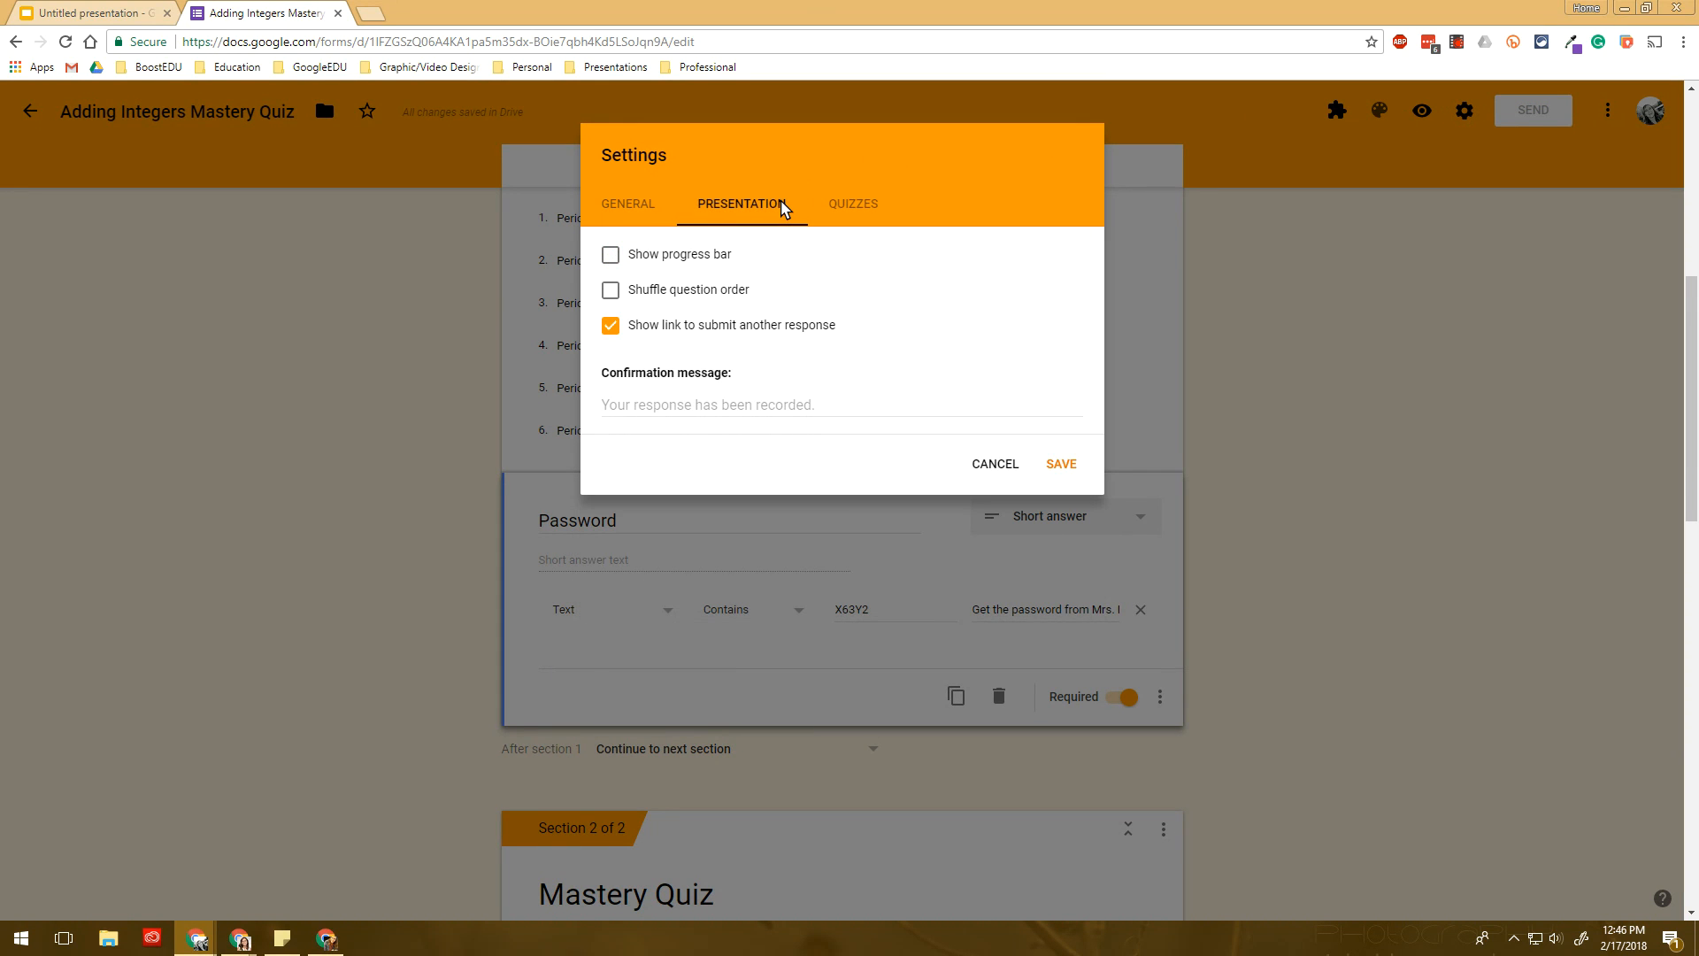
pyautogui.click(717, 255)
pyautogui.click(1061, 464)
# - Review question 1, the Class Period question and question 4's choices, then reopen Settings
pyautogui.scroll(5, 823, 535)
pyautogui.scroll(2, 720, 459)
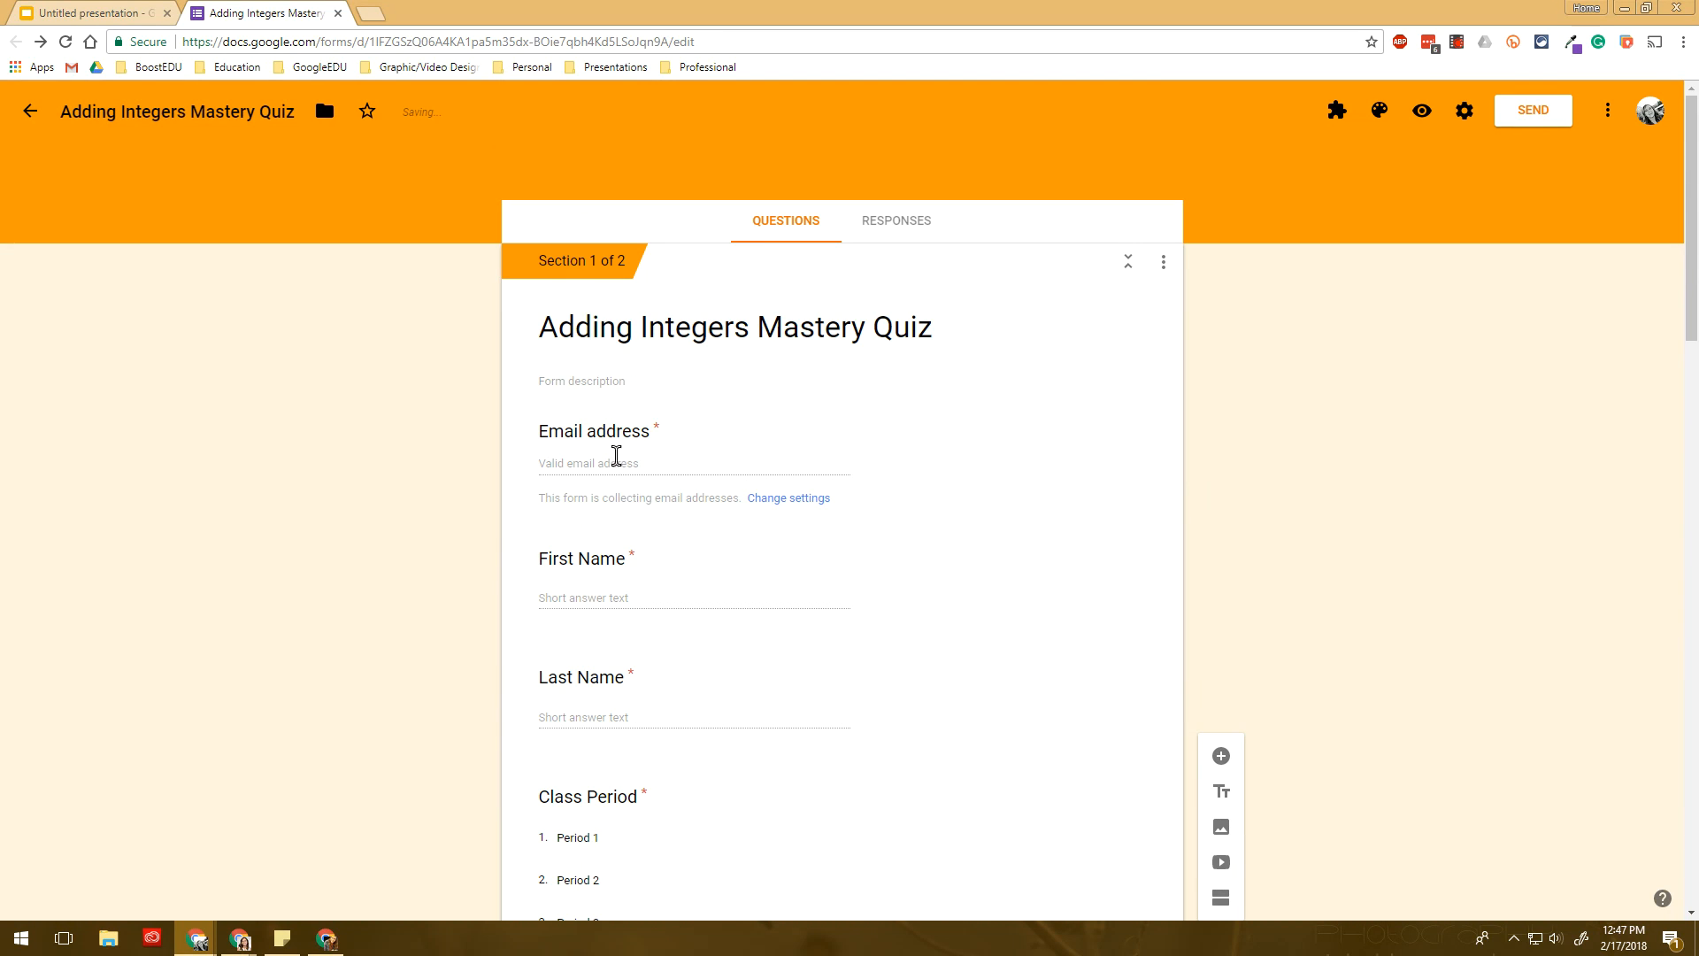
pyautogui.scroll(-8, 616, 463)
pyautogui.scroll(-4, 617, 461)
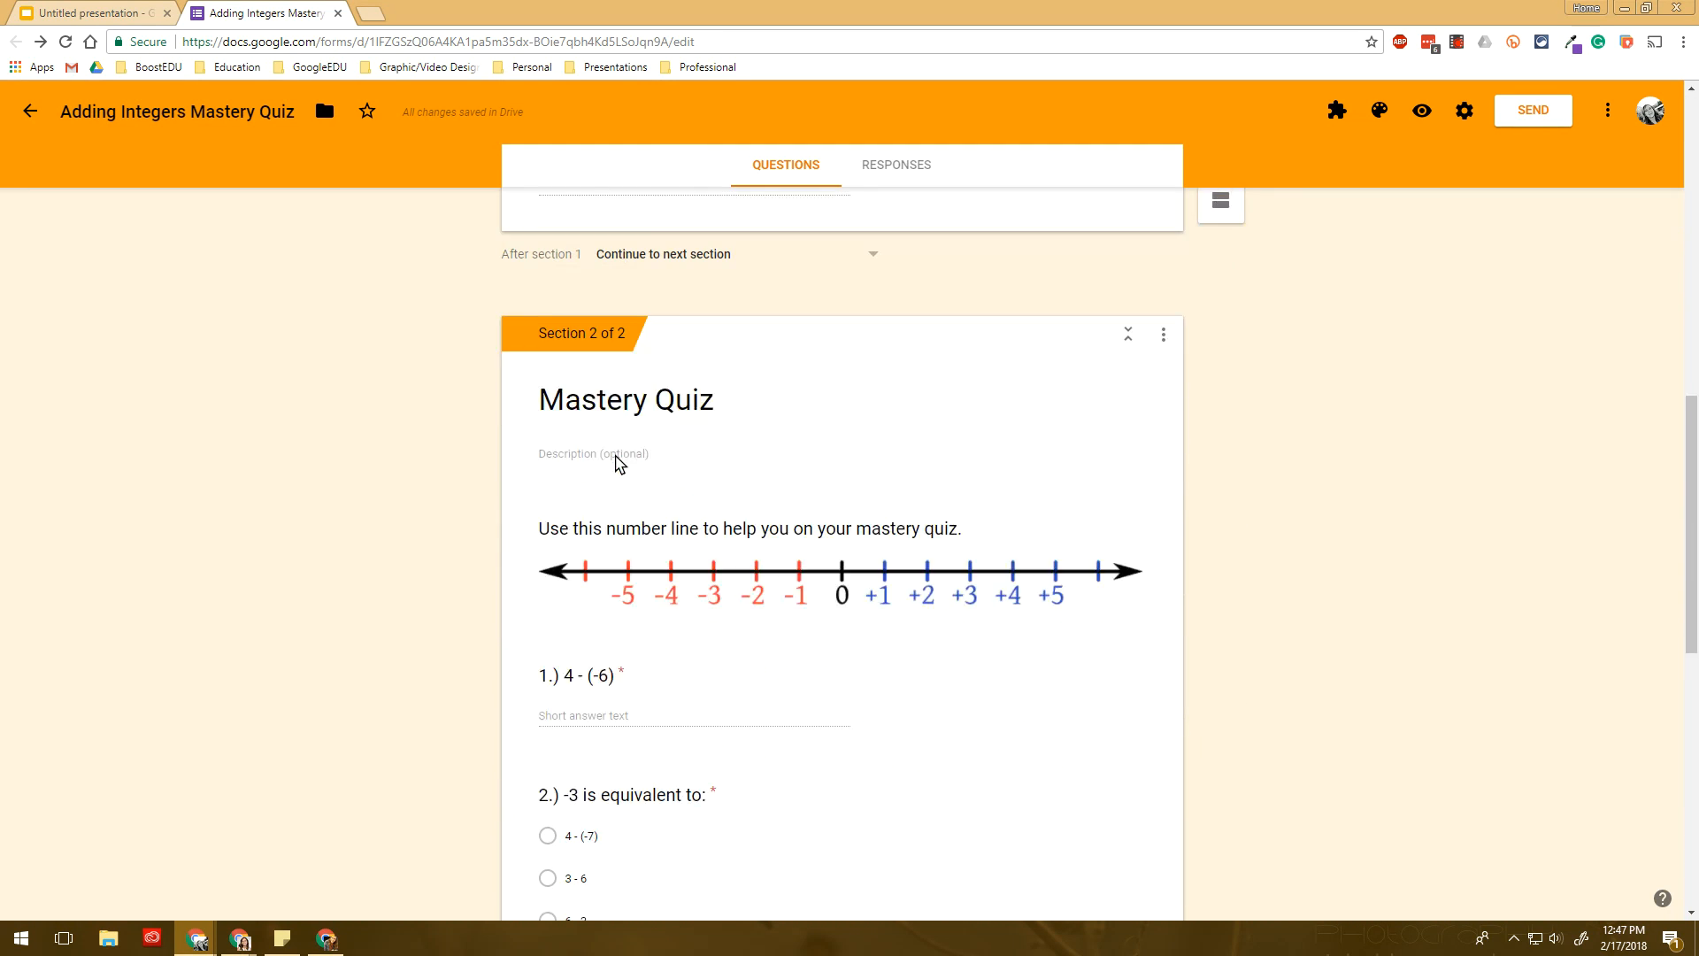
pyautogui.click(695, 620)
pyautogui.scroll(2, 620, 630)
pyautogui.scroll(5, 593, 635)
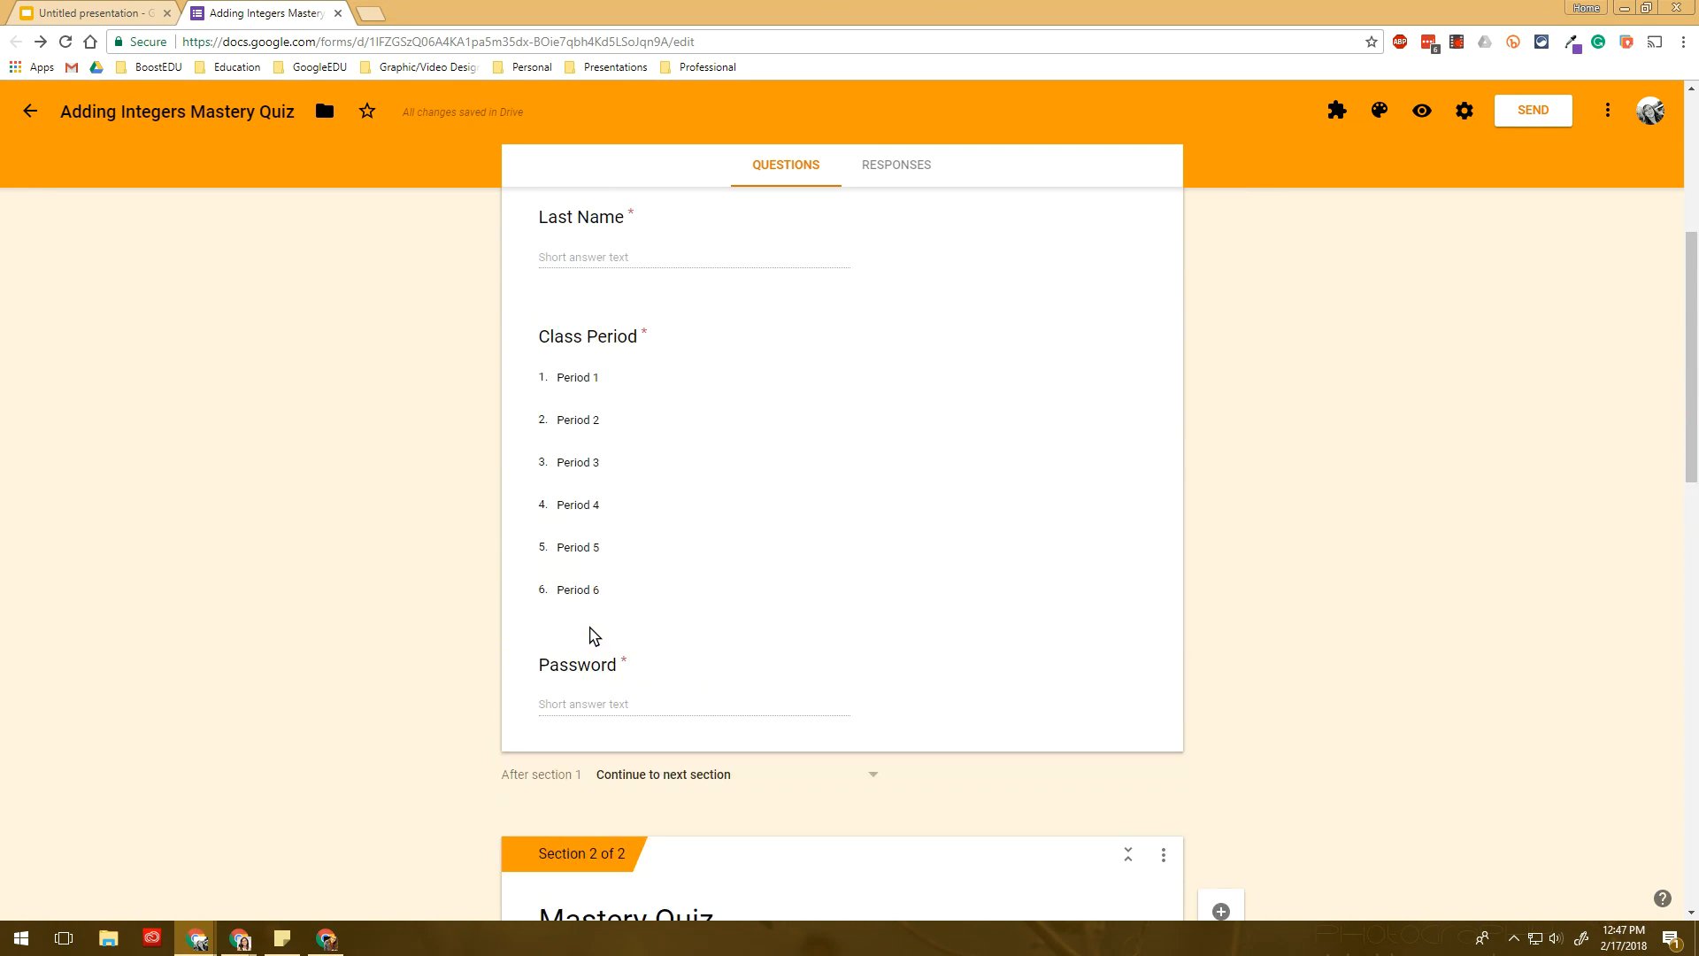
pyautogui.click(599, 463)
pyautogui.scroll(-9, 599, 469)
pyautogui.scroll(-8, 620, 548)
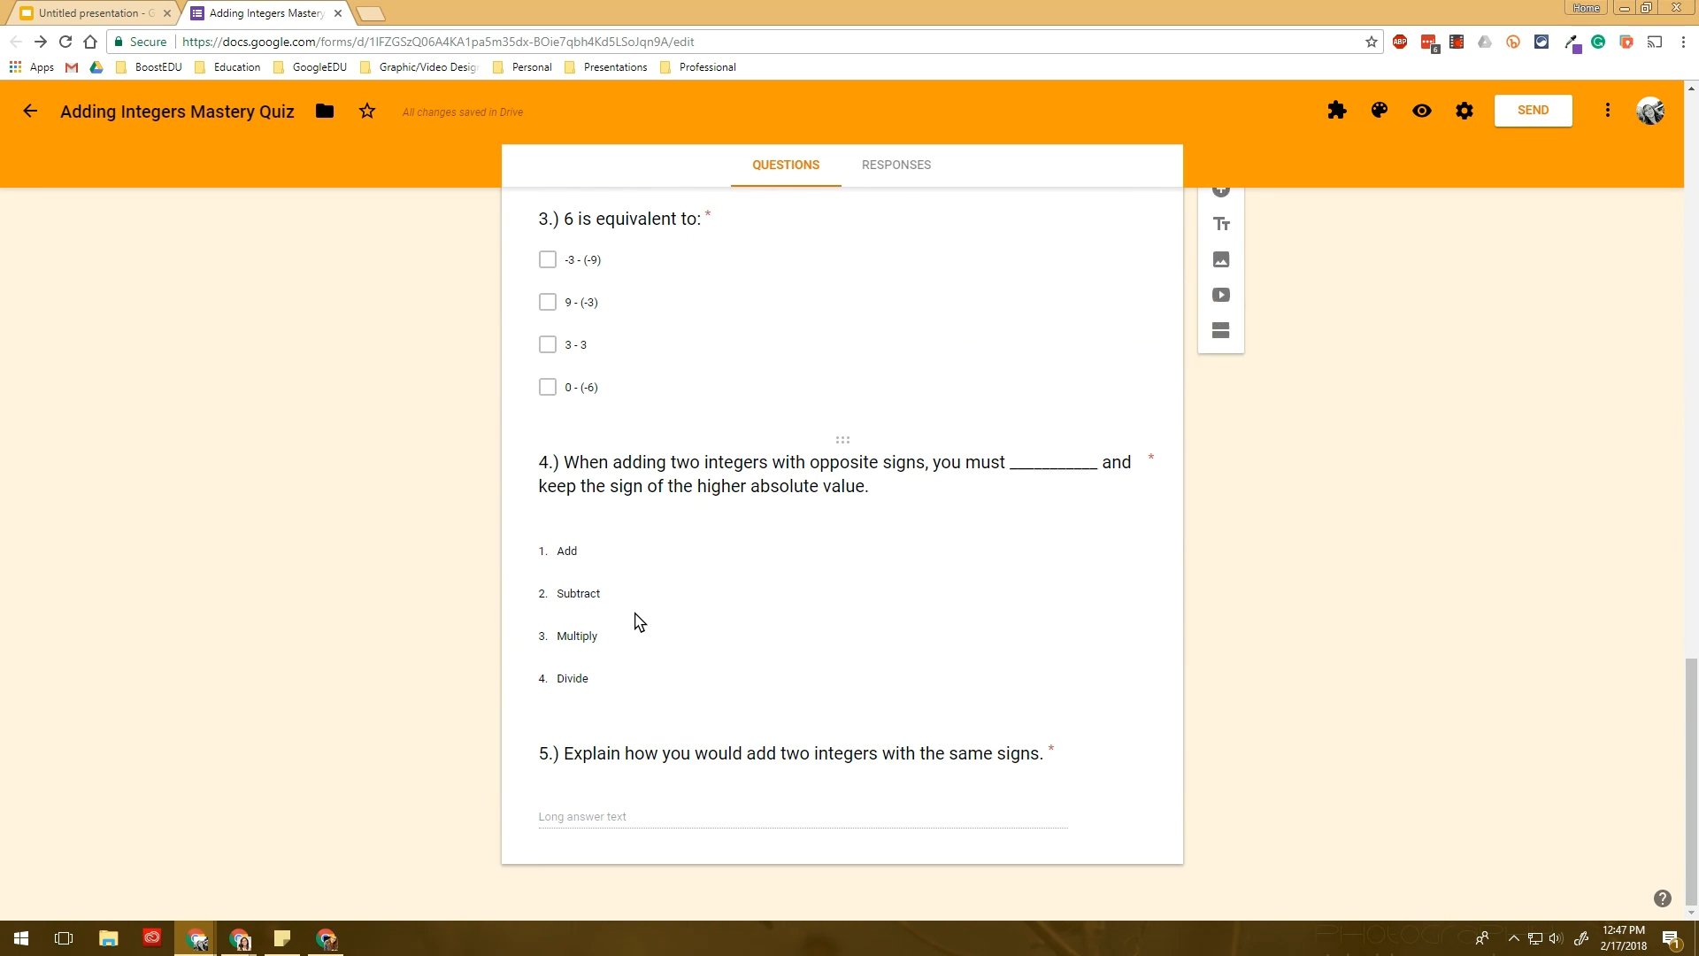
pyautogui.click(637, 615)
pyautogui.scroll(11, 639, 617)
pyautogui.scroll(9, 643, 617)
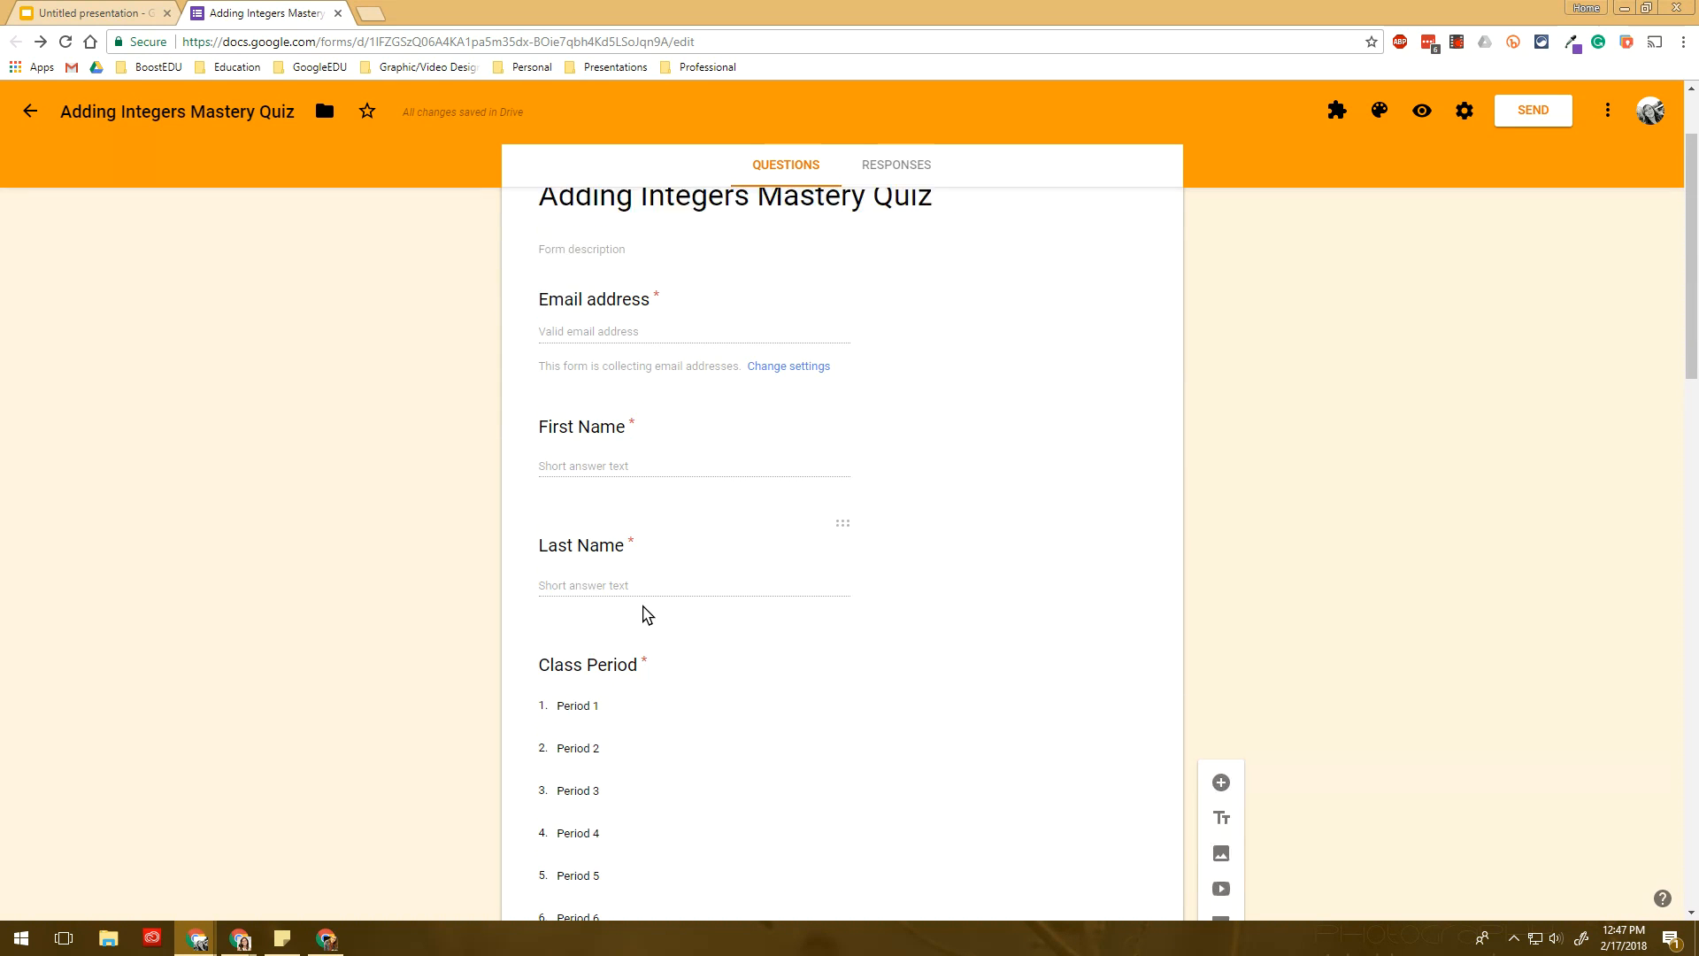
pyautogui.click(1465, 111)
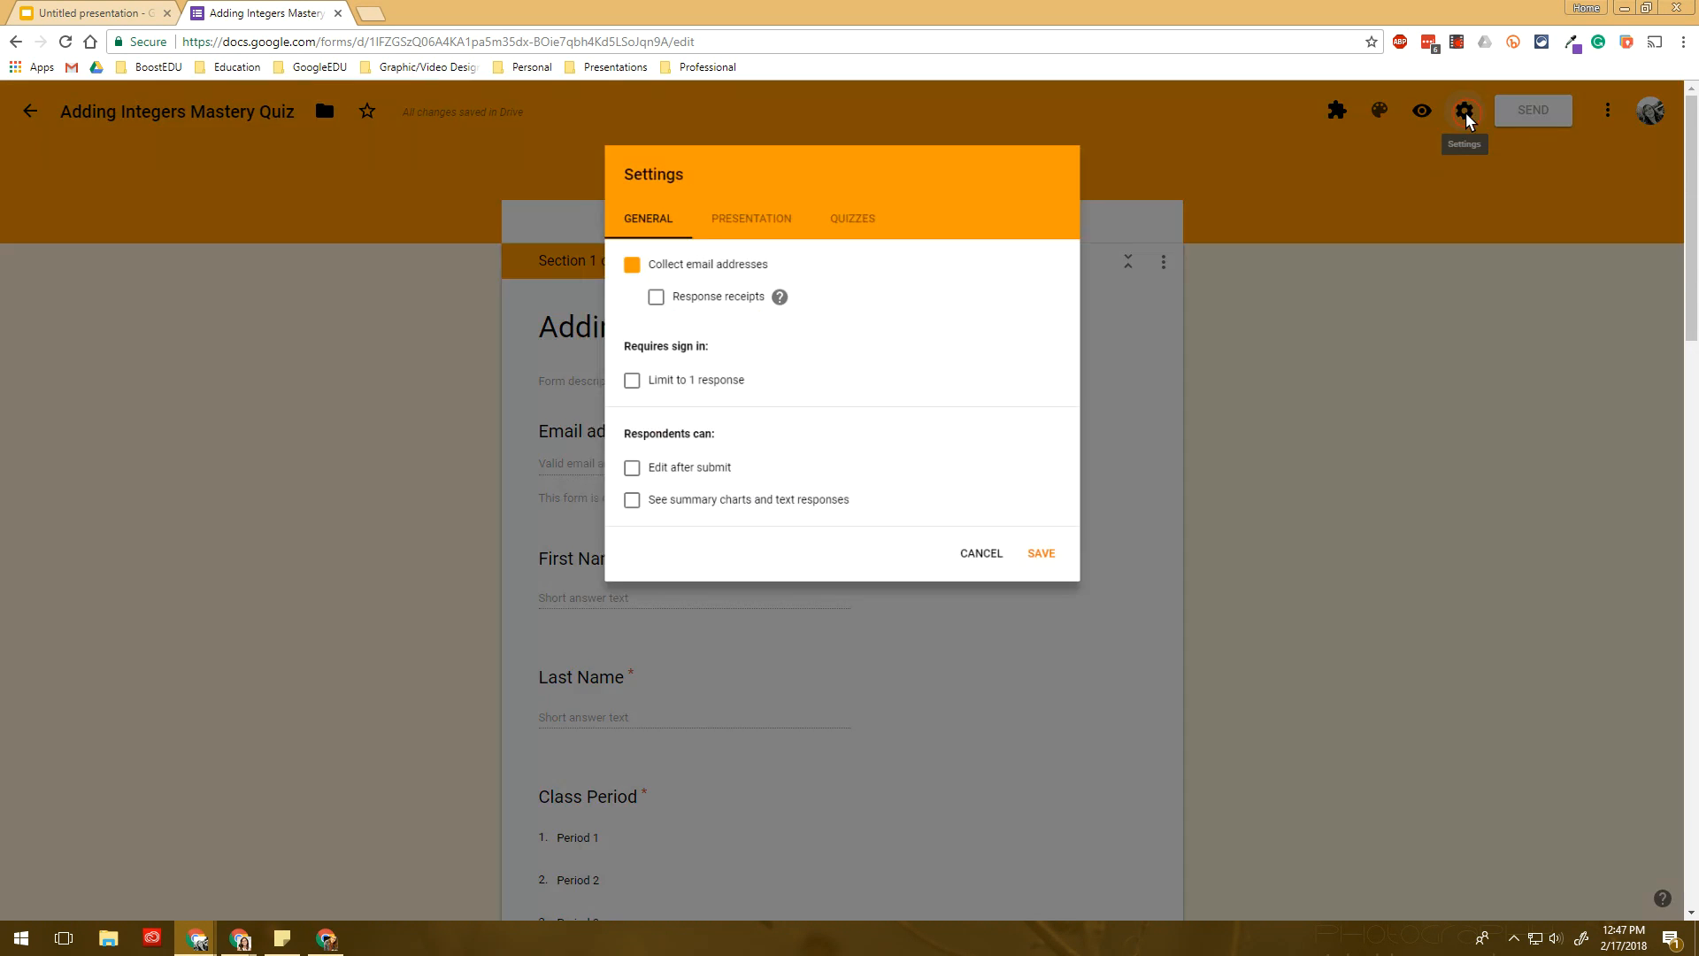
# - Set the Presentation confirmation message to 'Great job! You've finished your quiz!'
pyautogui.click(747, 200)
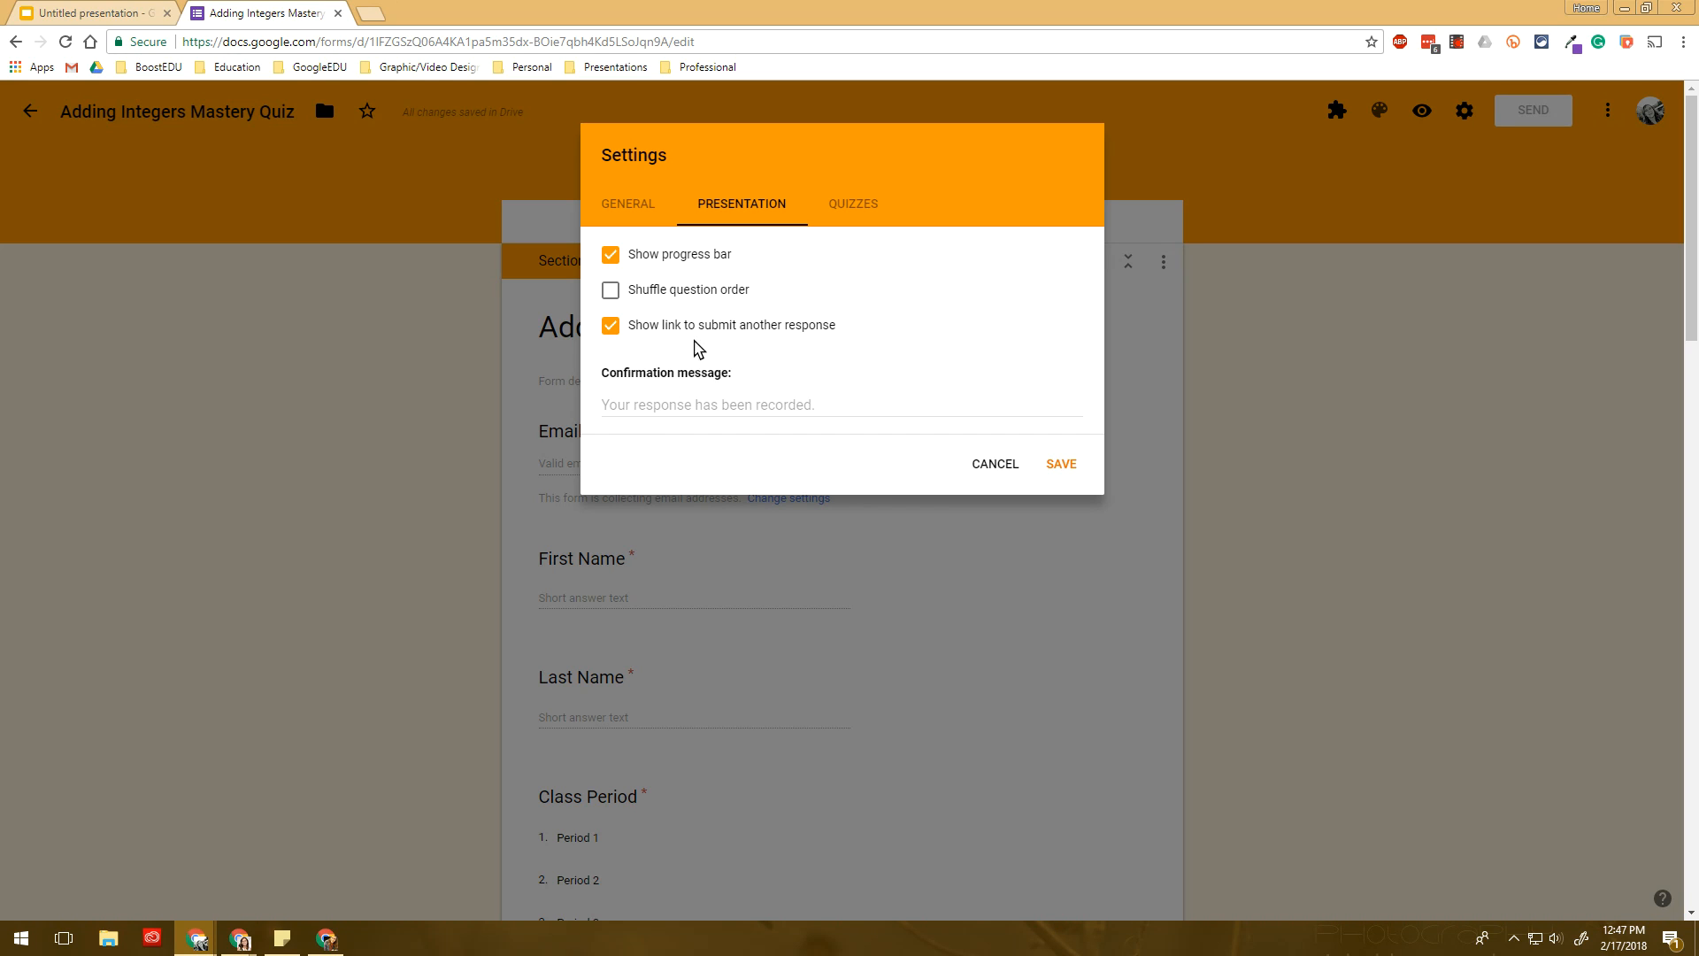
pyautogui.click(652, 407)
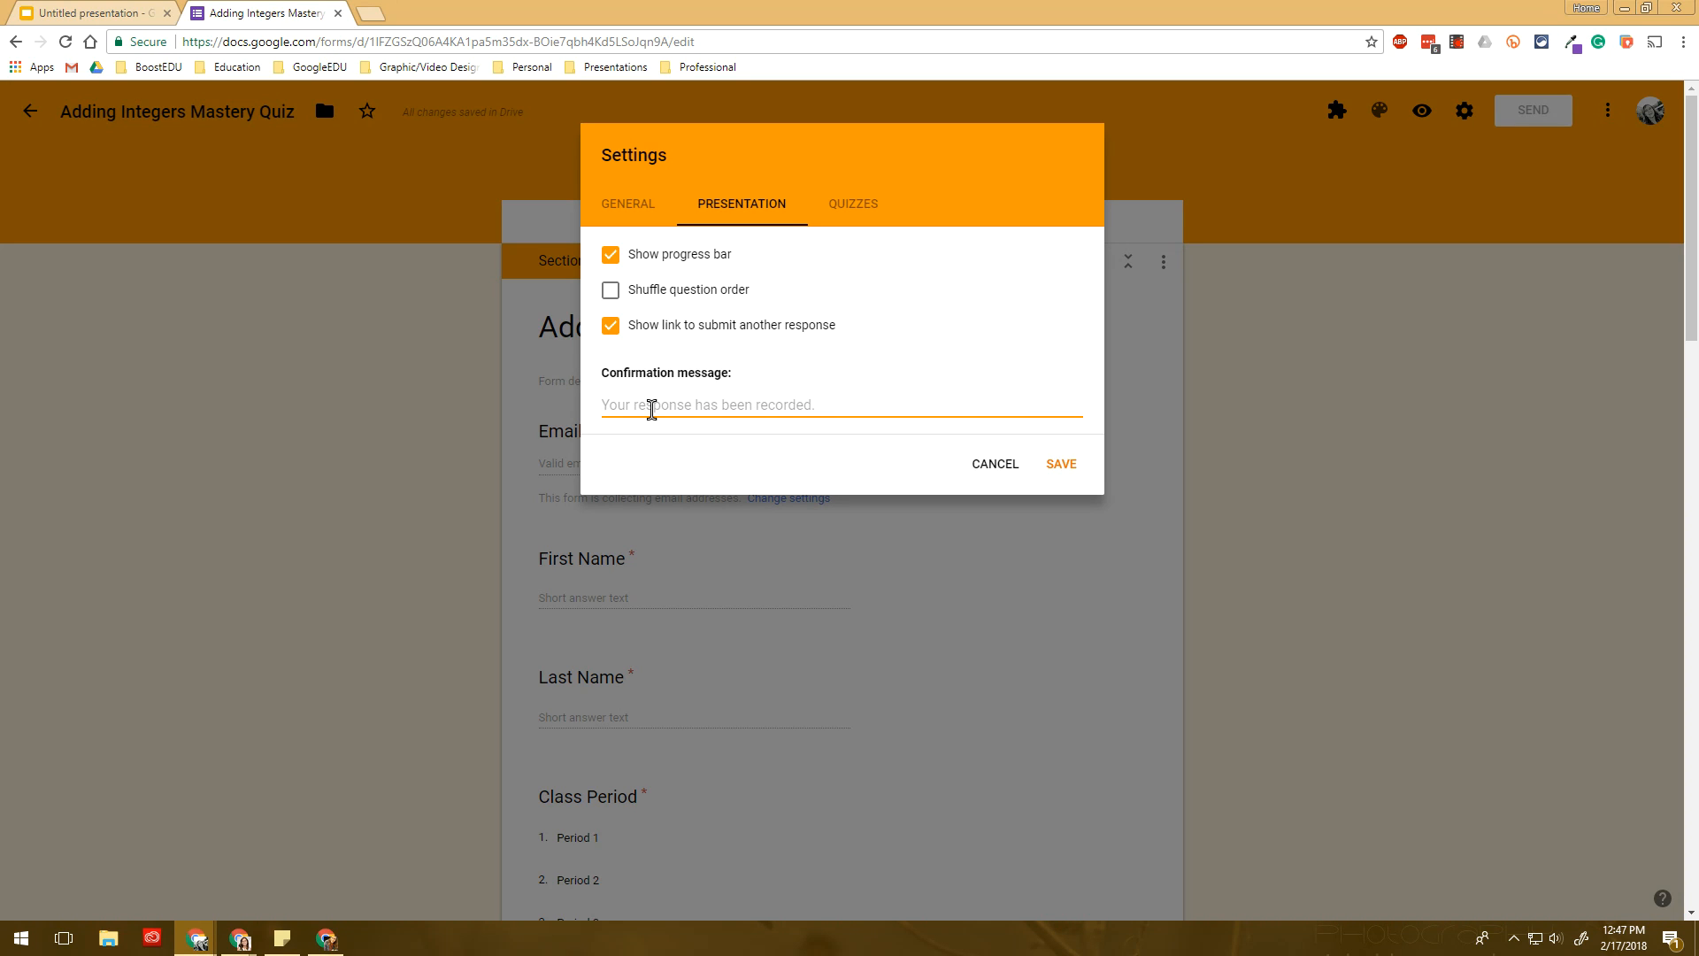
pyautogui.write("Great job! YOu'")
pyautogui.press('BackSpace')
pyautogui.press('BackSpace')
pyautogui.write("ou've bfinished your quiz!")
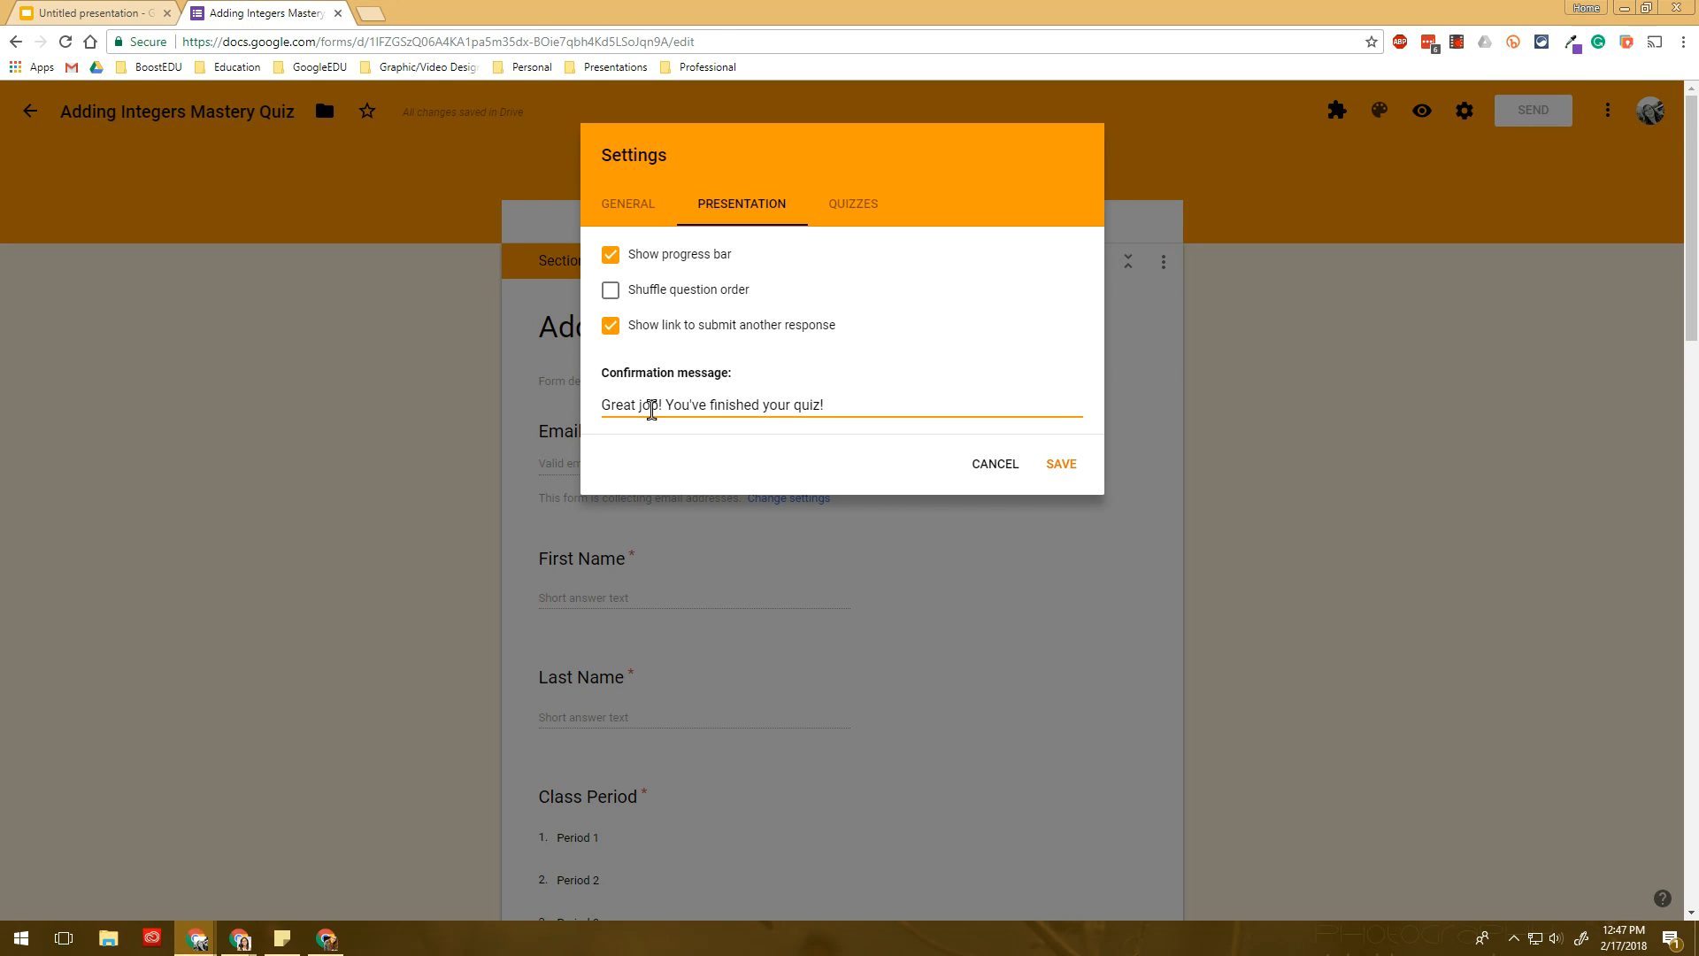
pyautogui.click(853, 219)
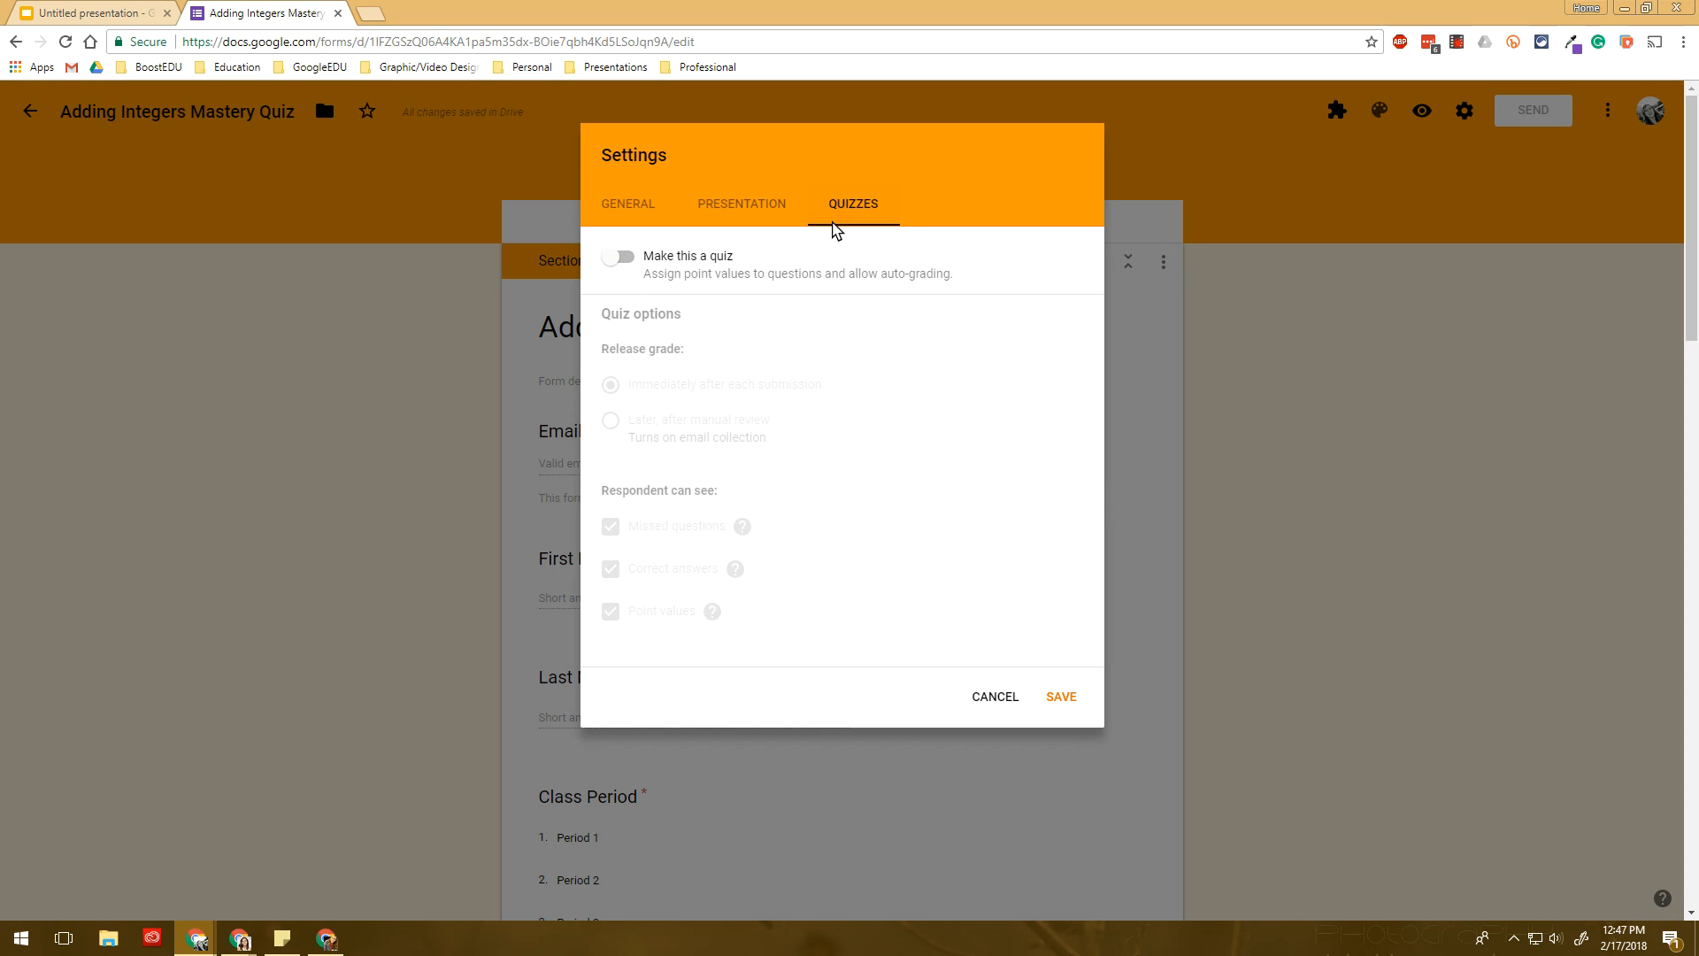
# - Enable quiz mode, release grades after manual review, hide correct answers, and save
pyautogui.click(624, 262)
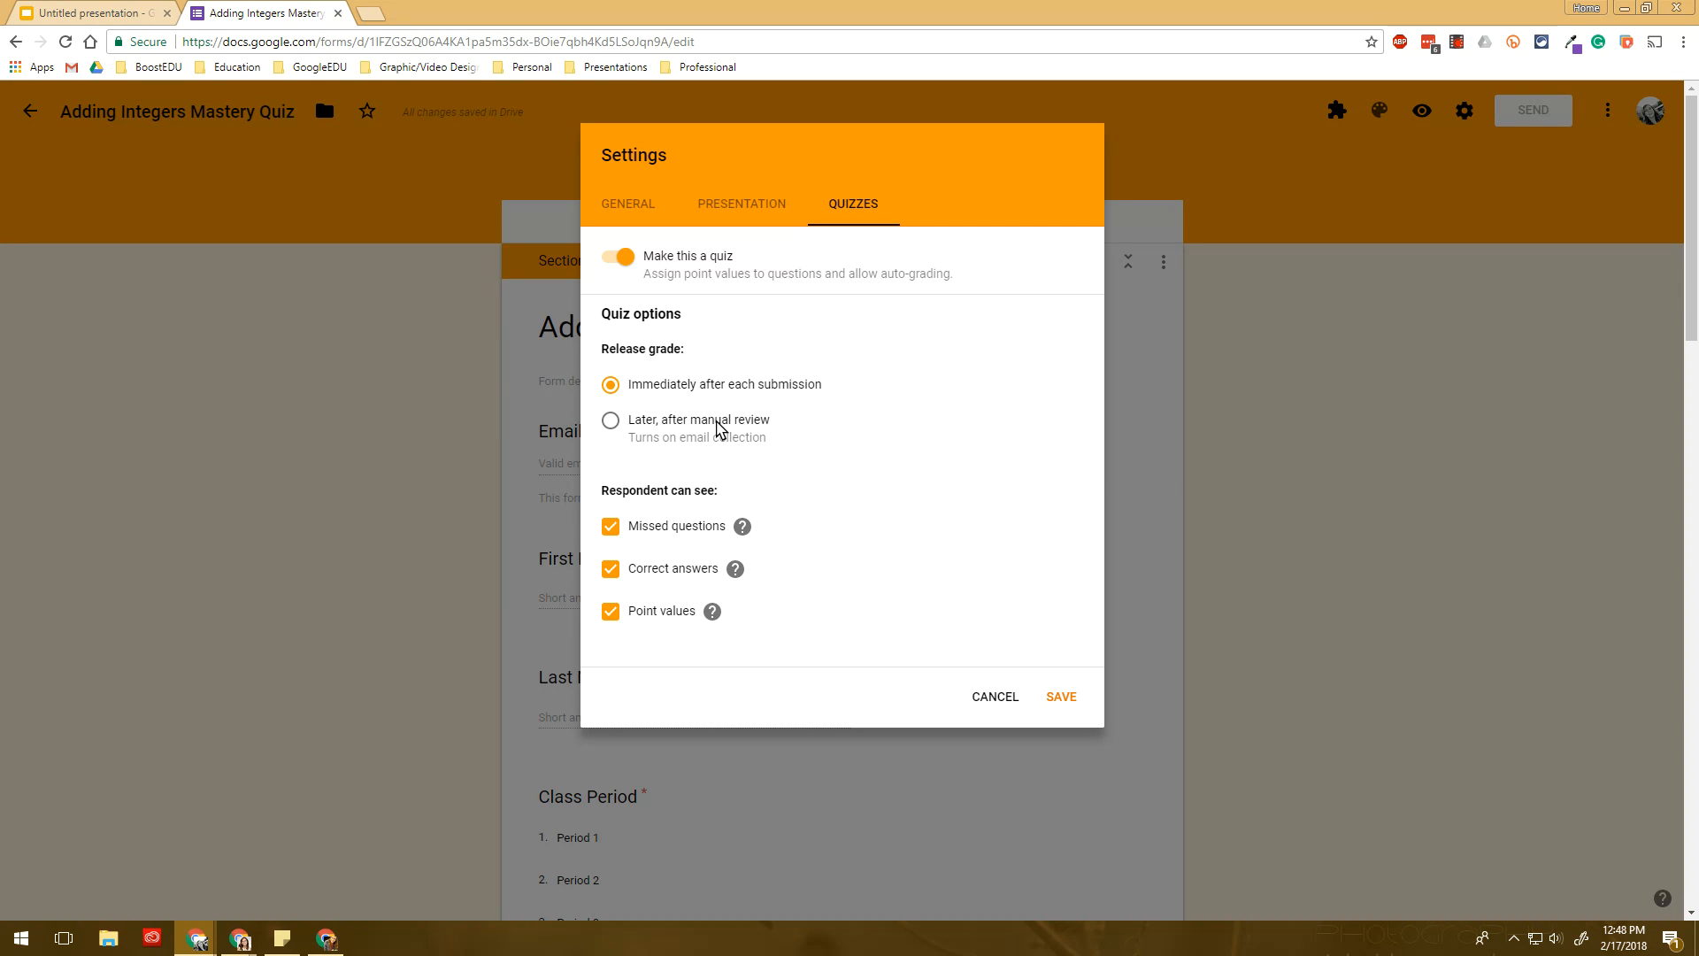
pyautogui.click(718, 426)
pyautogui.click(707, 573)
pyautogui.click(1065, 701)
pyautogui.click(1059, 698)
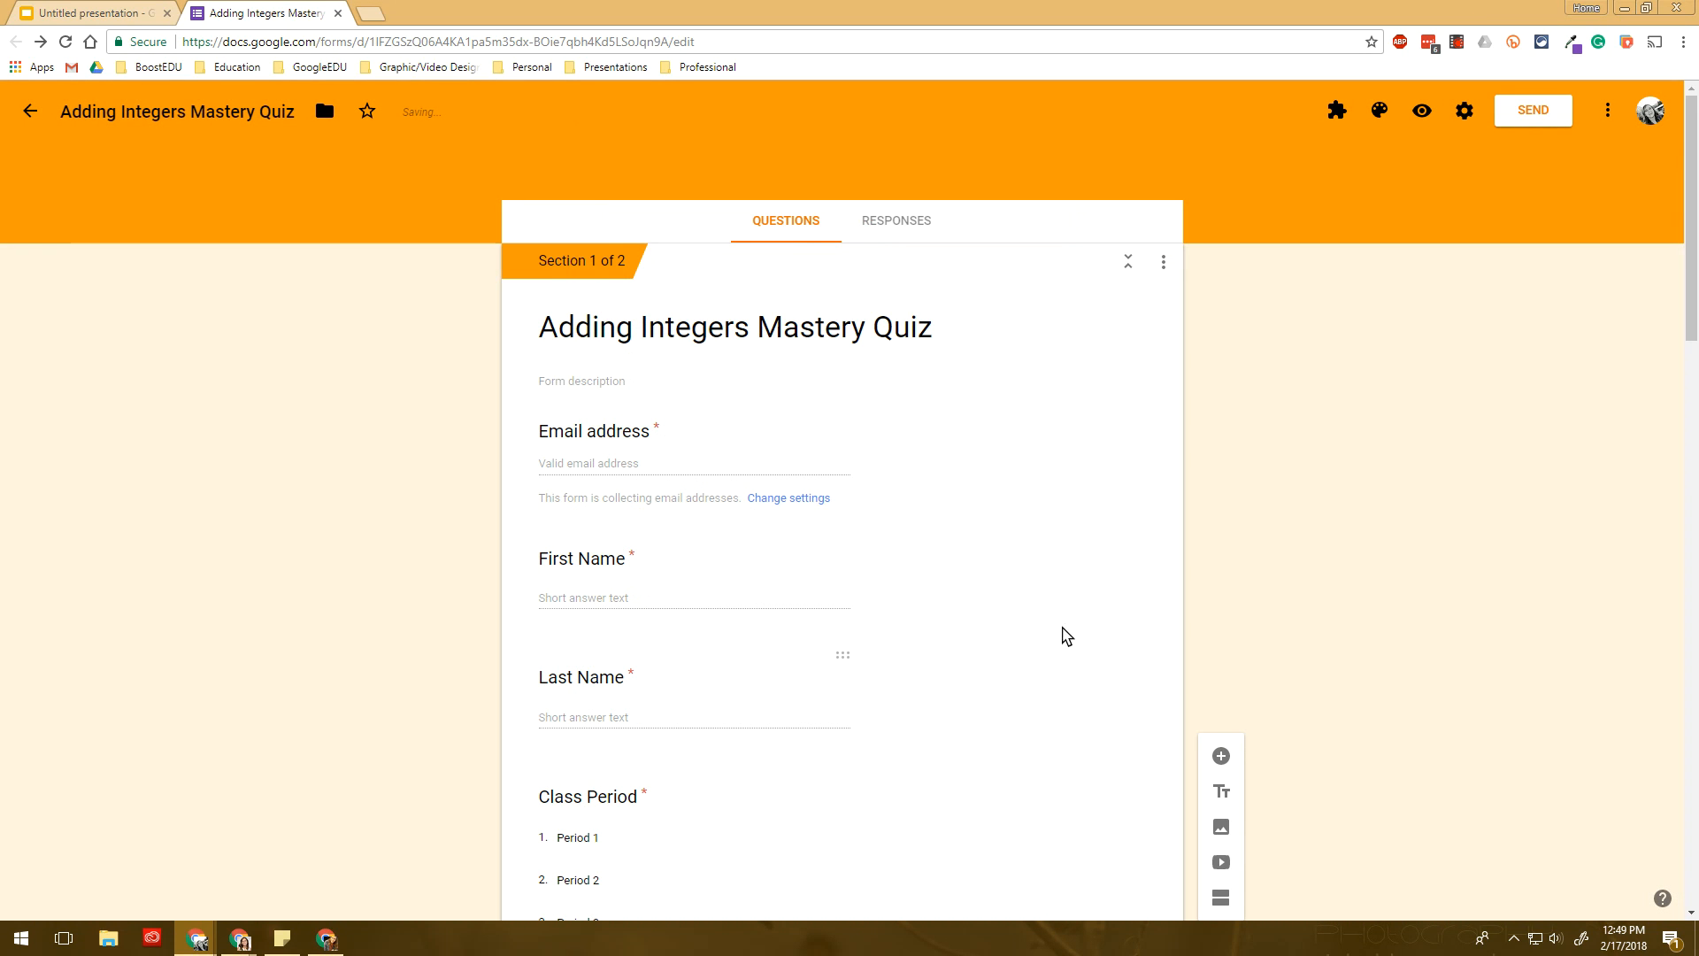
# - Give question 1 an answer key accepting 10 and +10, worth 1 point
pyautogui.scroll(-4, 821, 459)
pyautogui.scroll(-10, 800, 390)
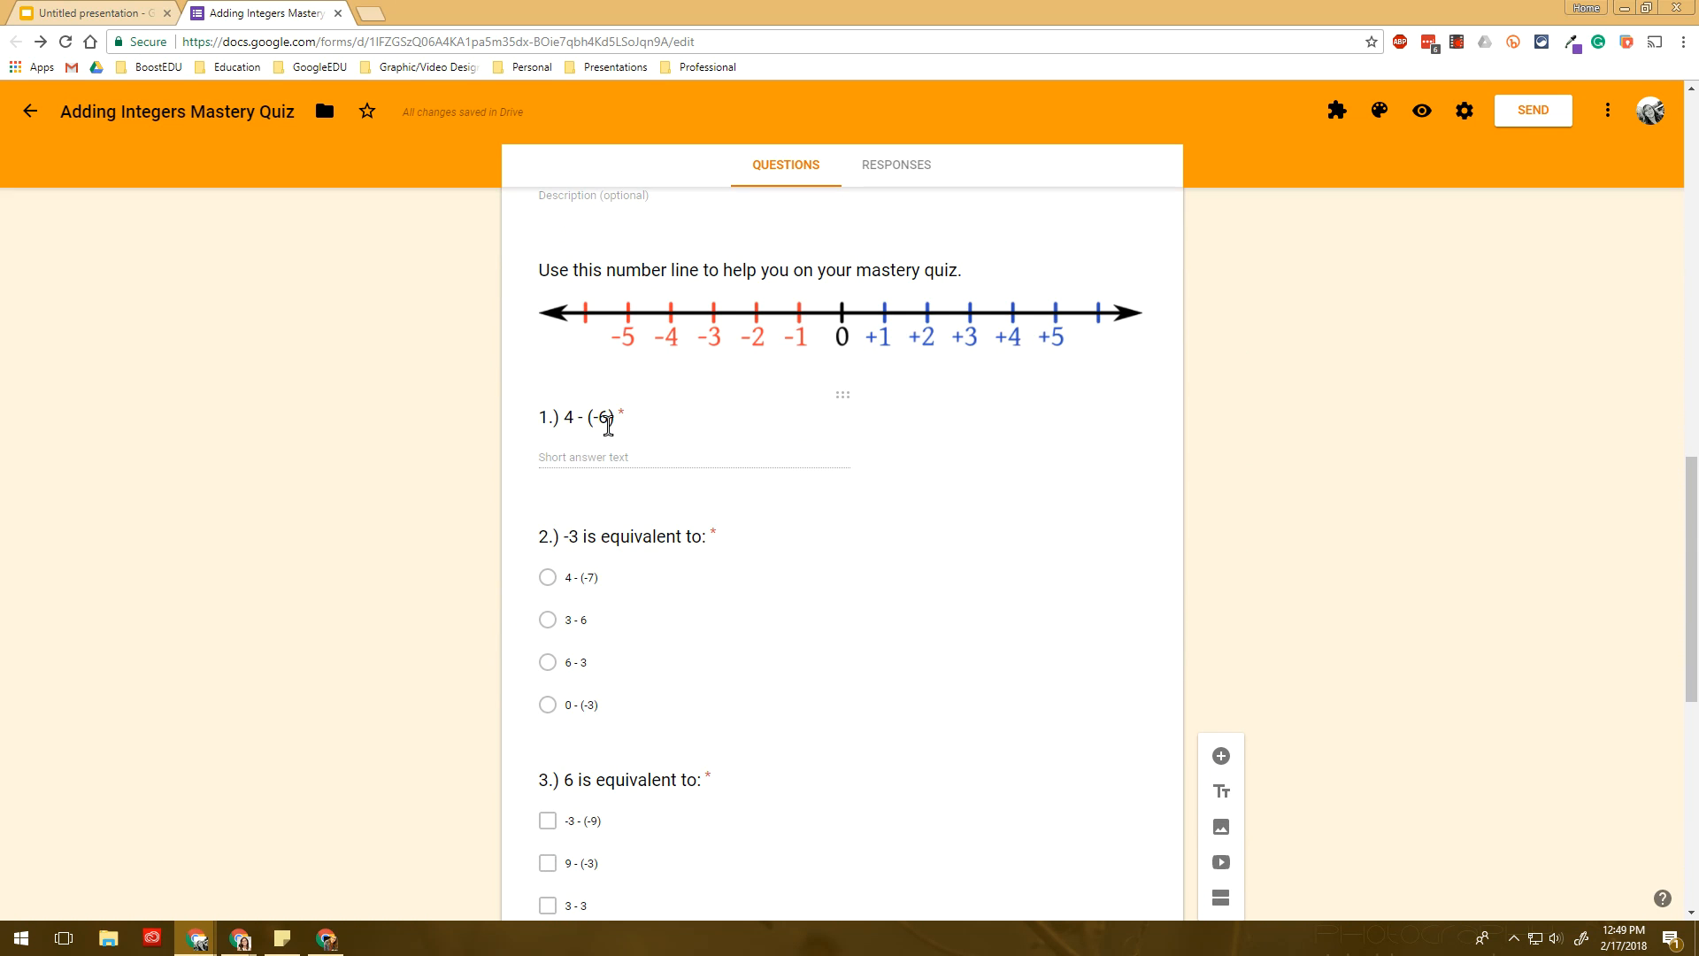
pyautogui.click(607, 421)
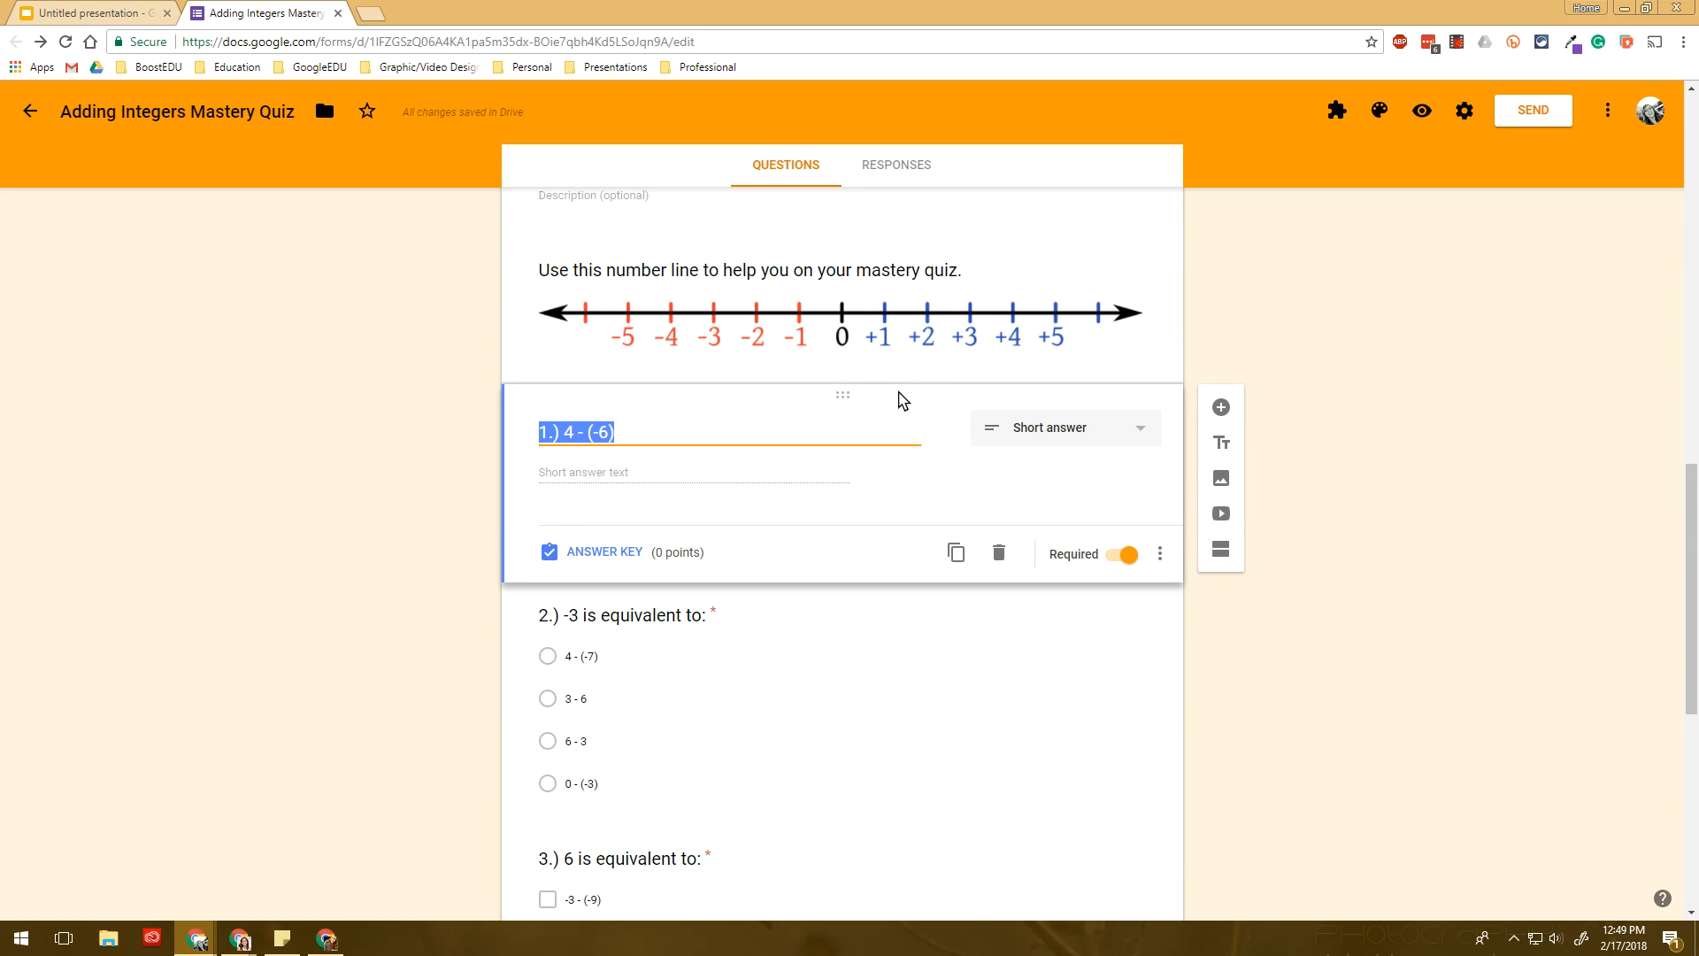
pyautogui.click(595, 553)
pyautogui.click(607, 529)
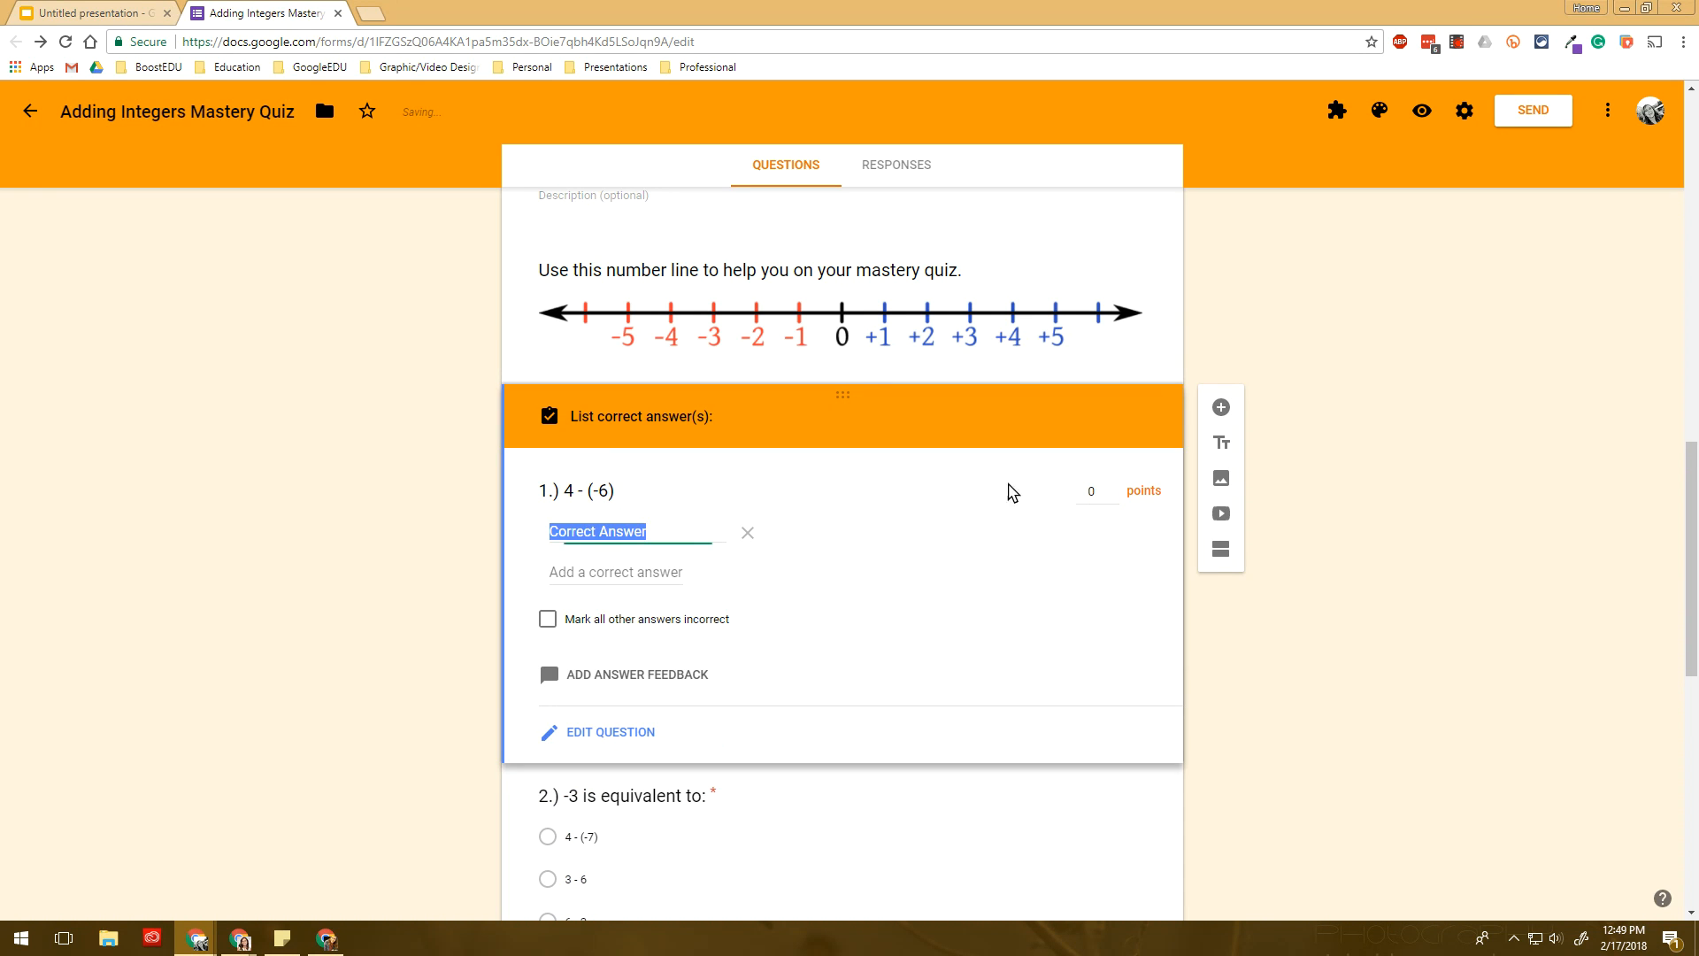
pyautogui.write('10')
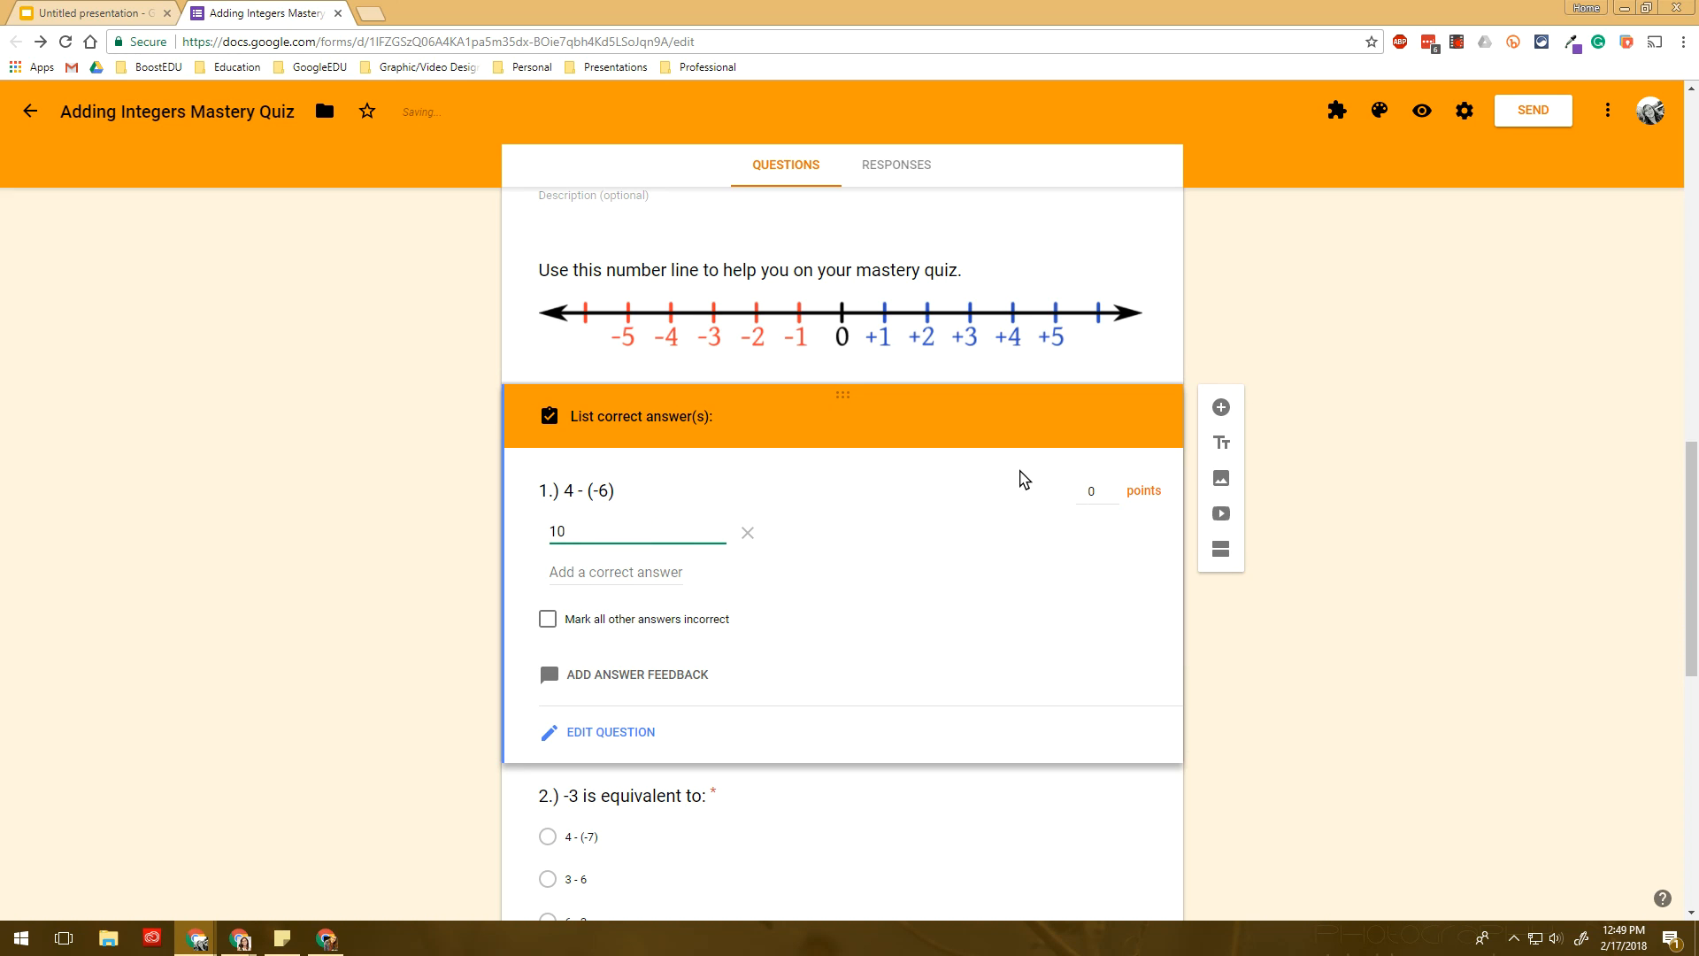
pyautogui.click(598, 566)
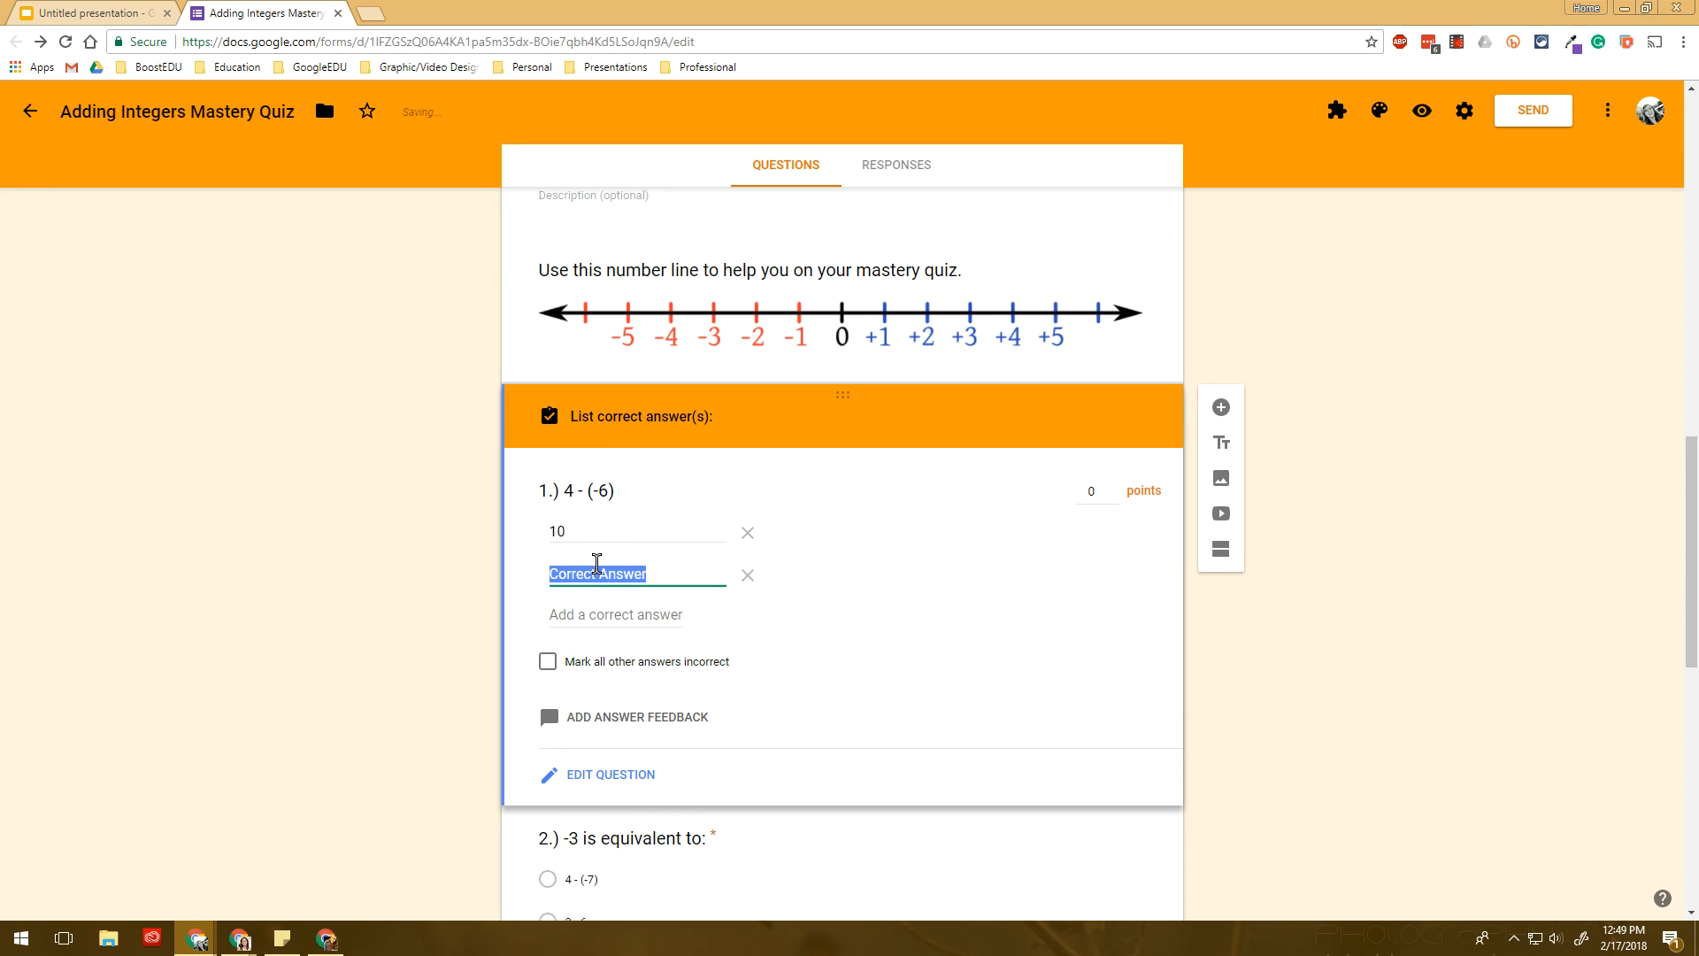
pyautogui.write('+10')
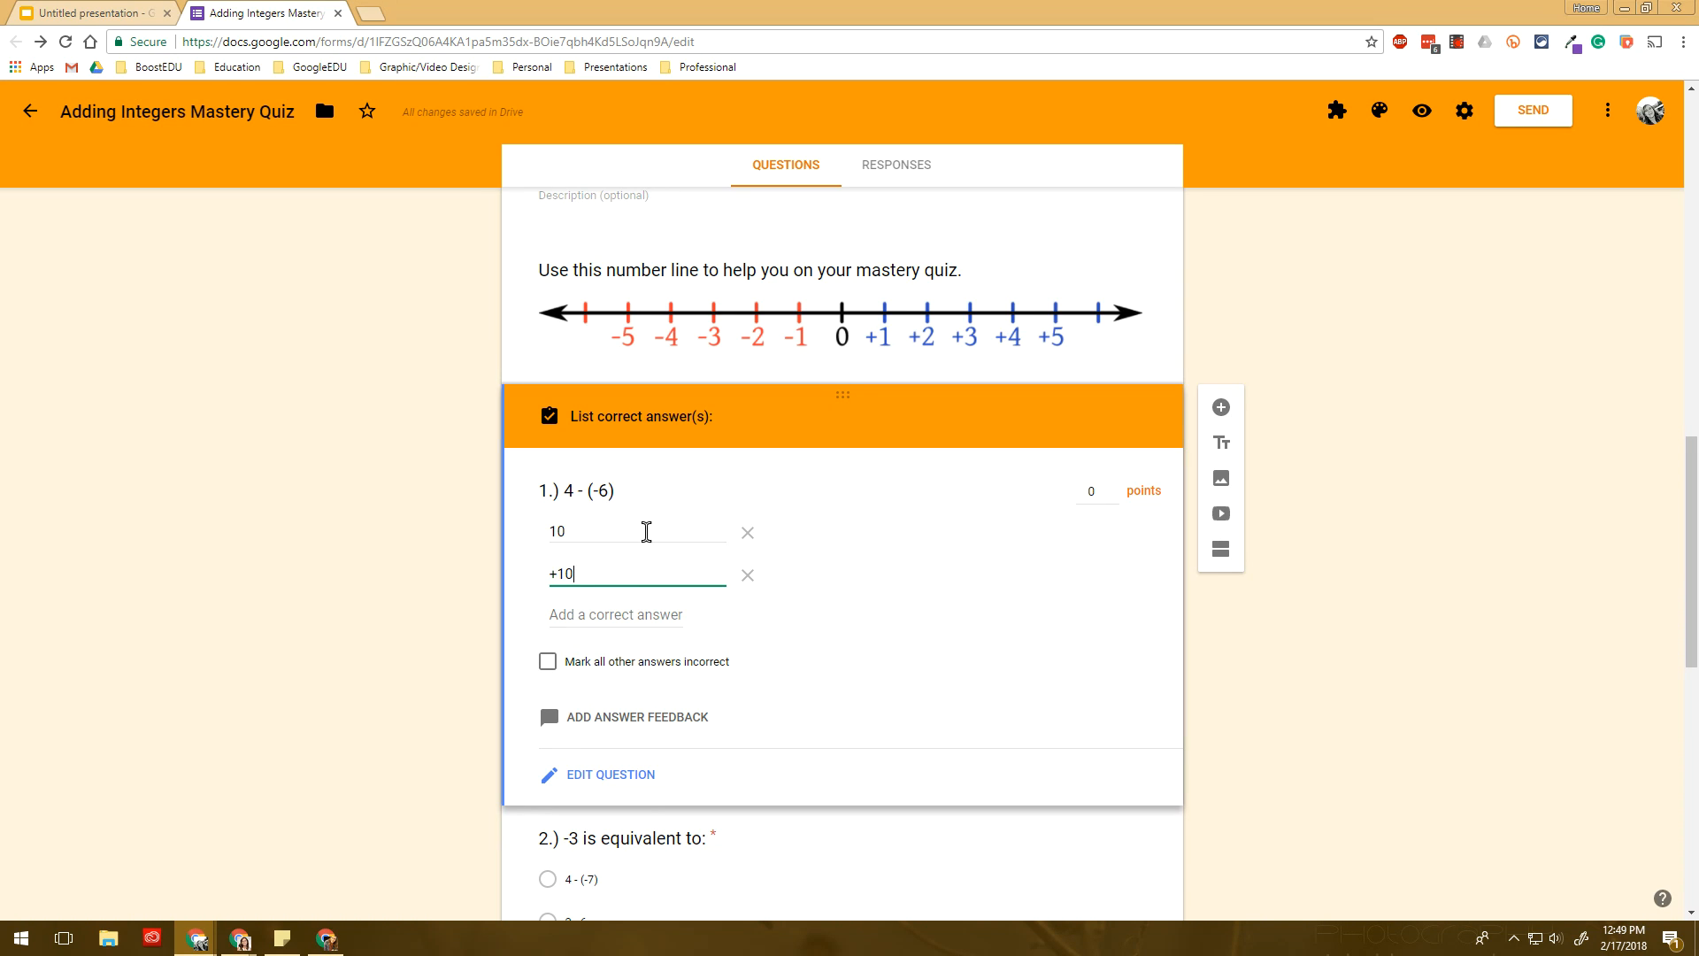
pyautogui.click(1114, 487)
pyautogui.scroll(-5, 1100, 538)
# - Mark 3 - 6 correct for question 2, and -3 - (-9) and 0 - (-6) for question 3
pyautogui.click(734, 566)
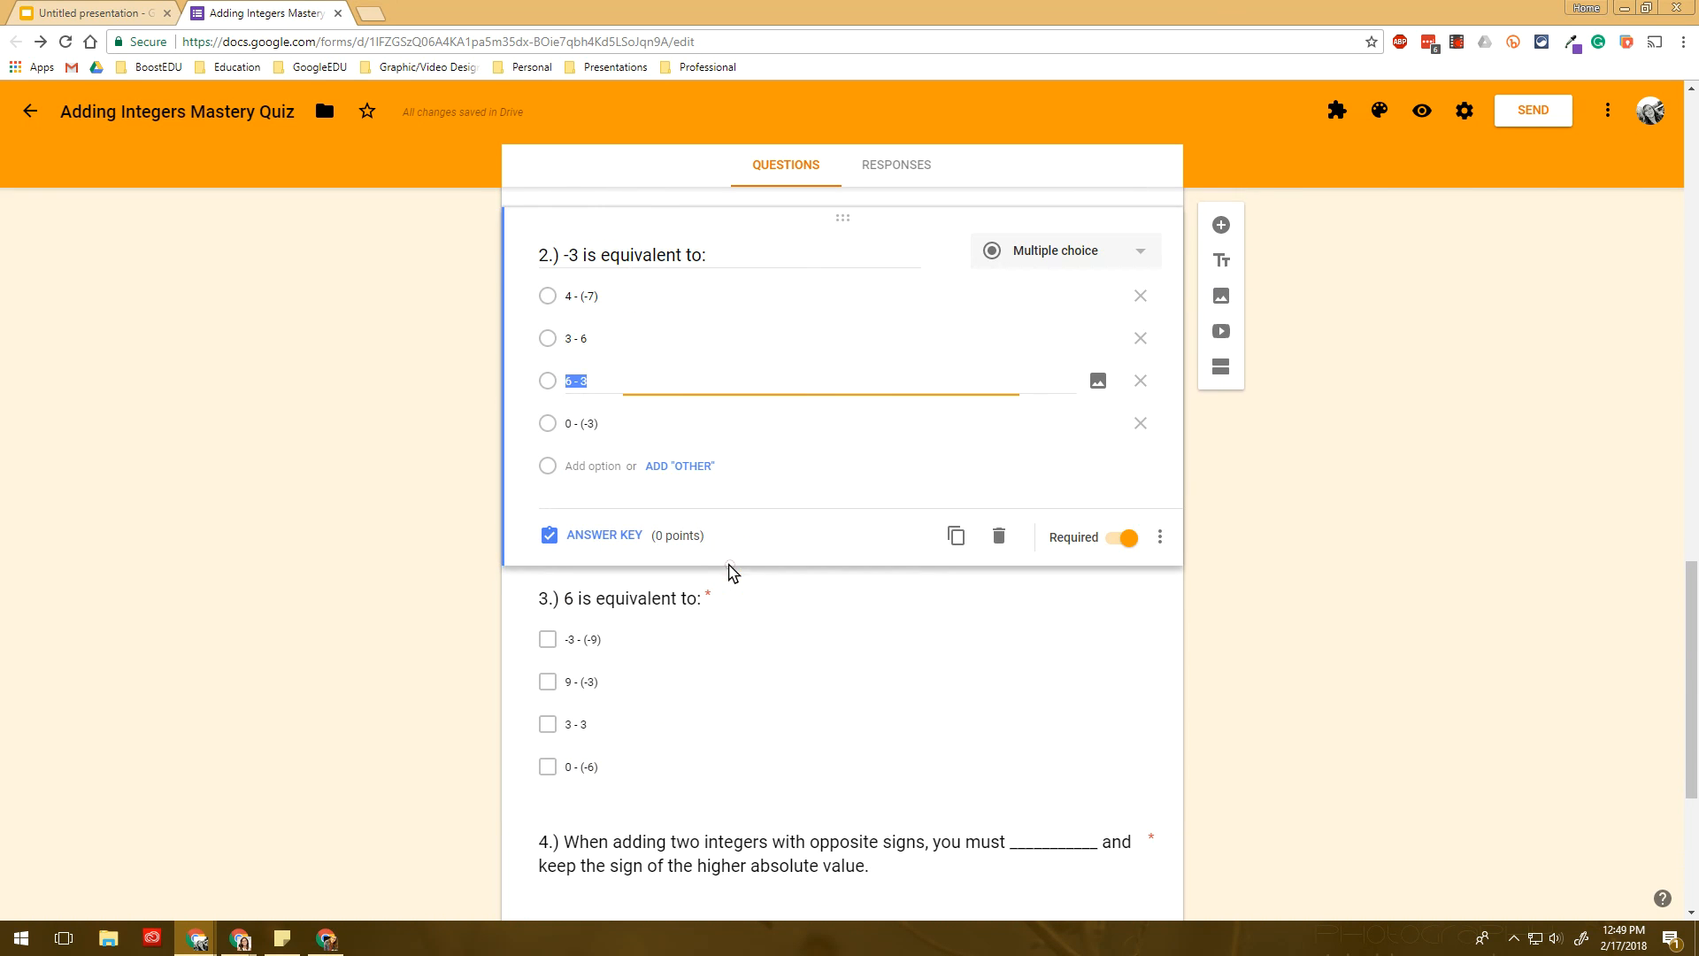
pyautogui.click(606, 537)
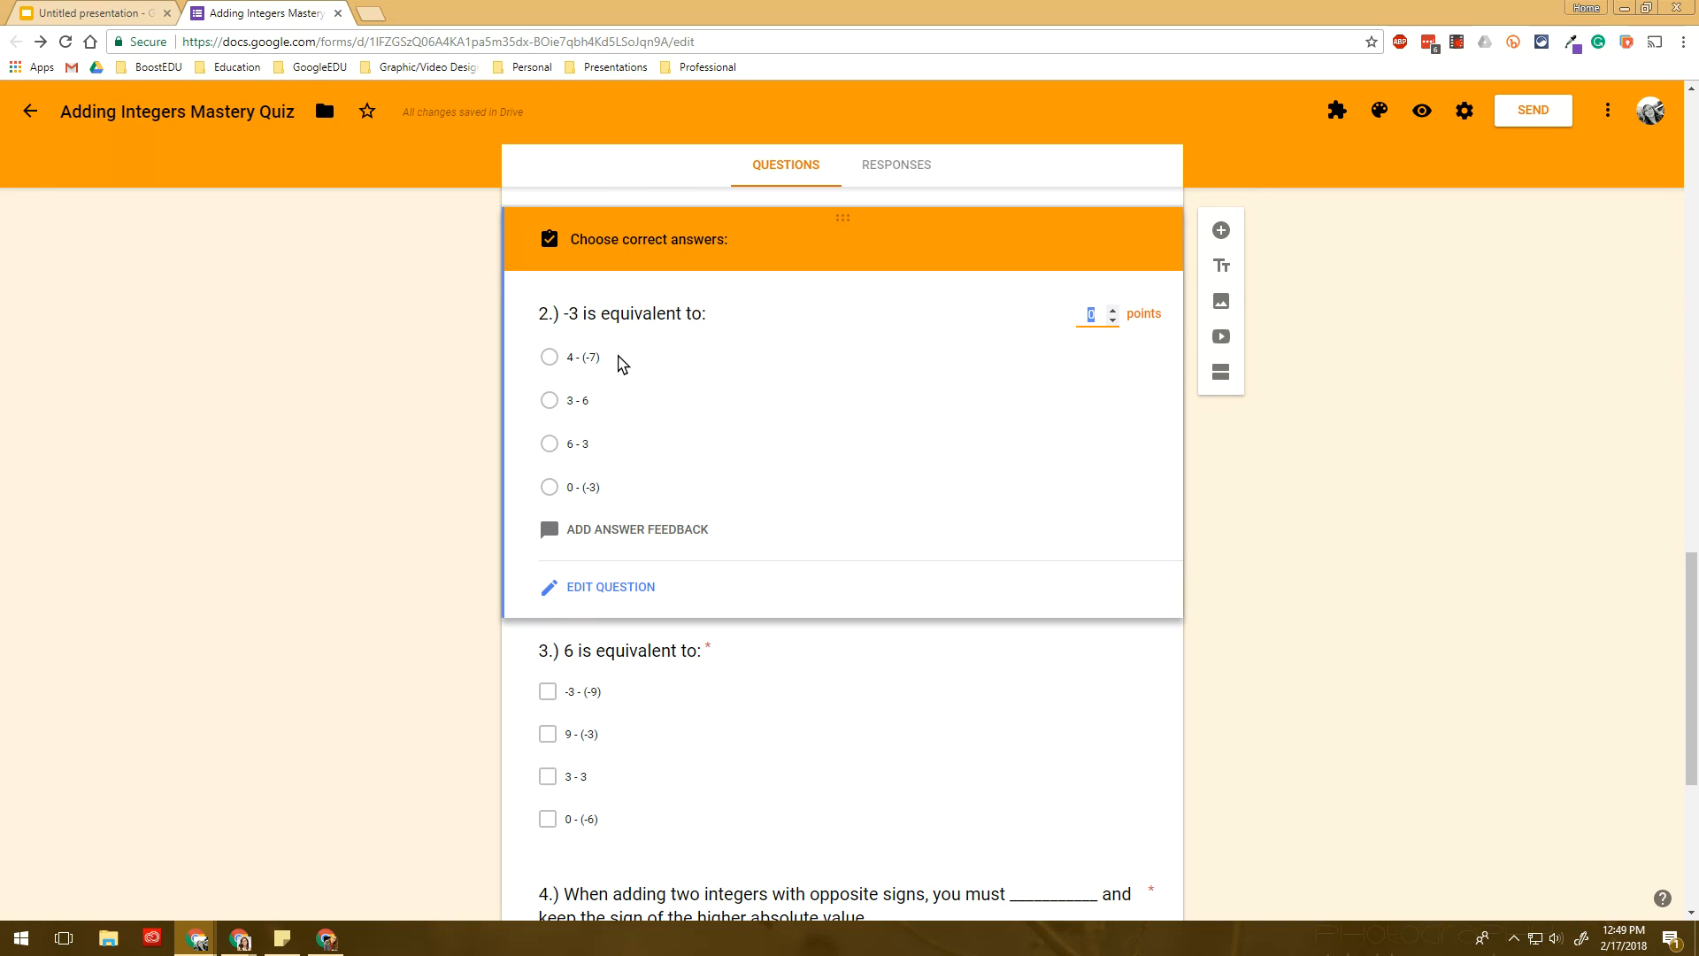
pyautogui.click(596, 403)
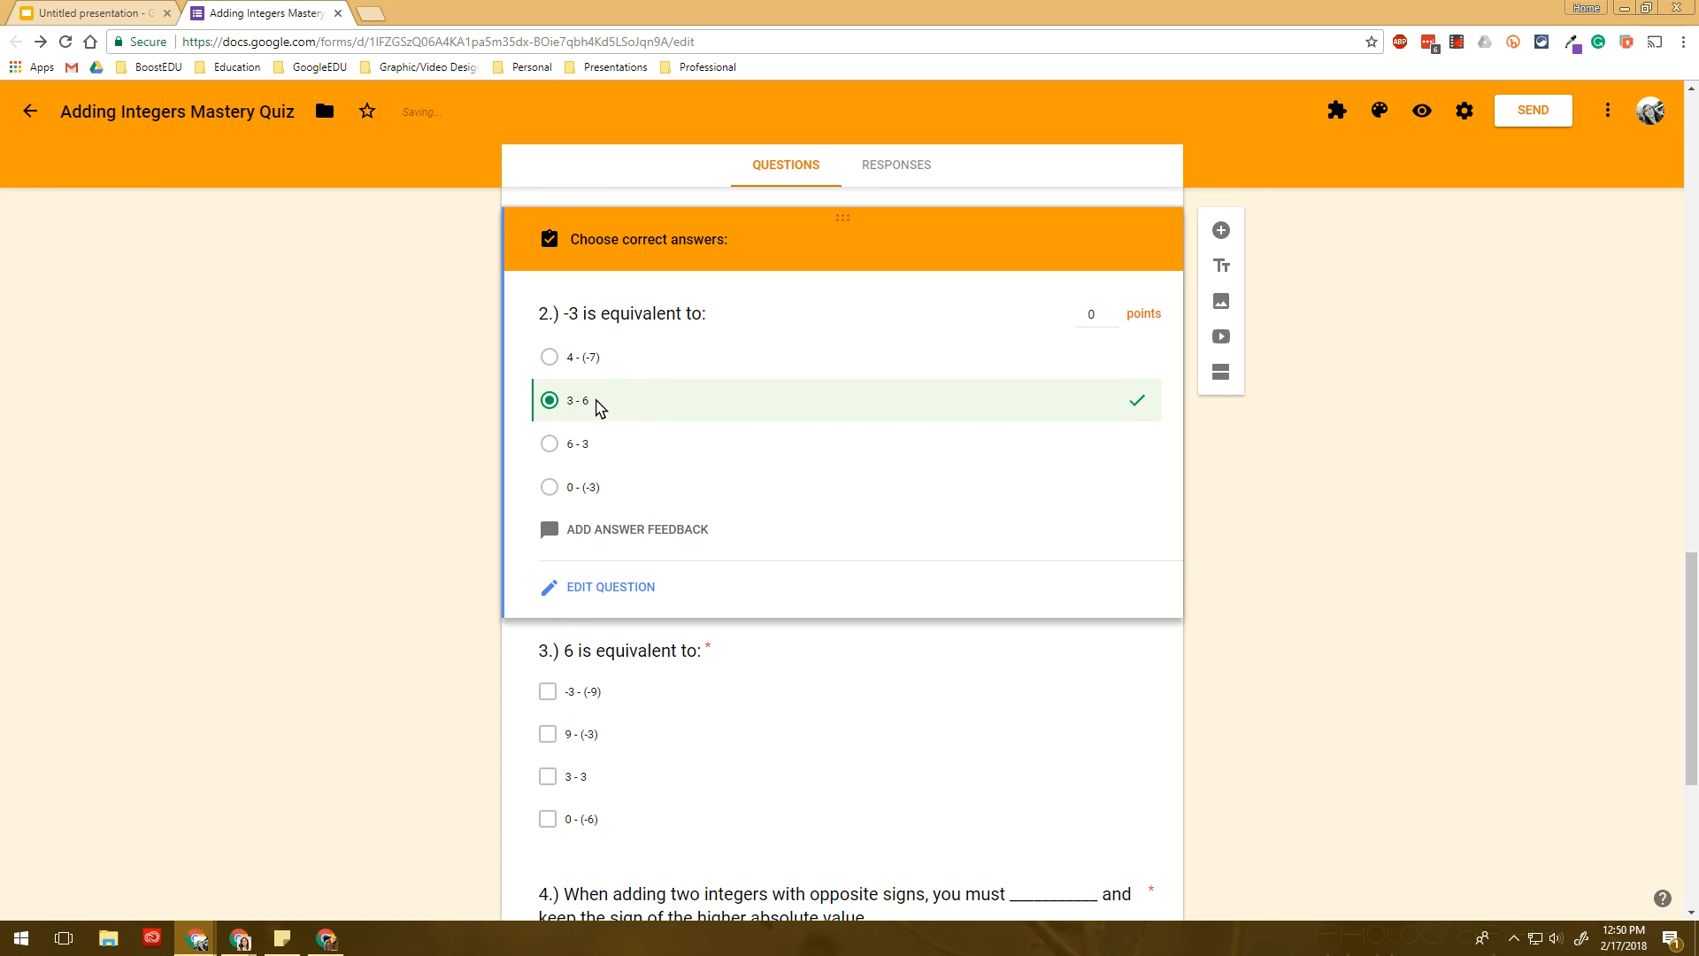
pyautogui.click(631, 691)
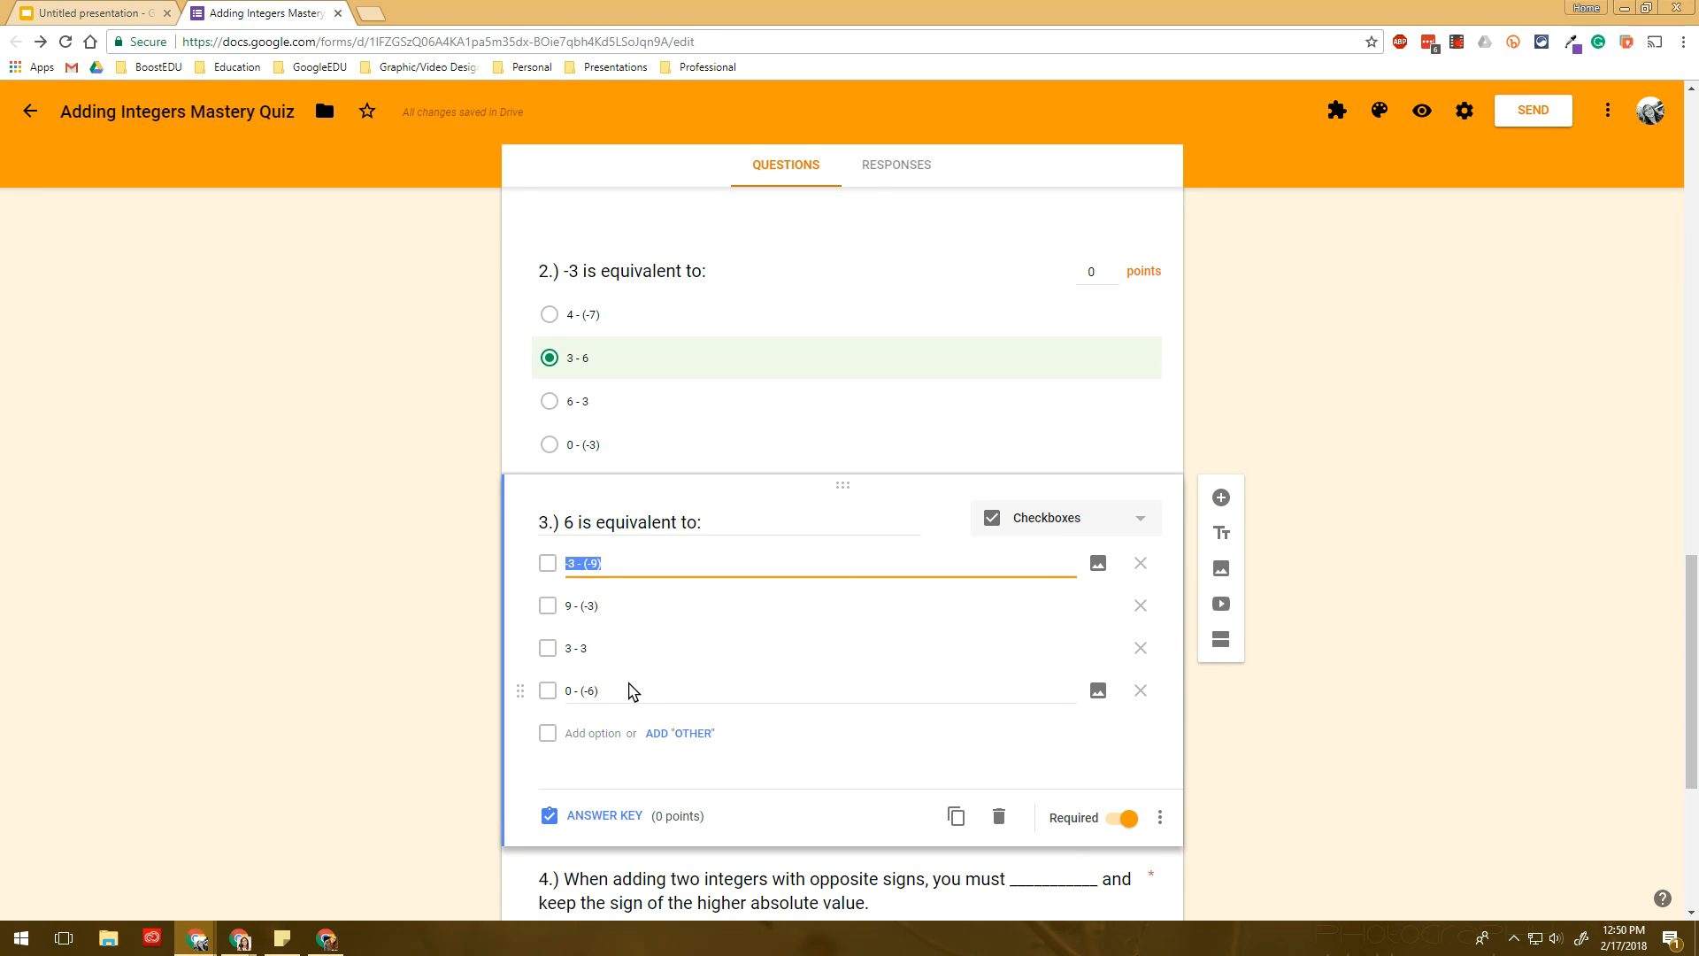
pyautogui.click(590, 814)
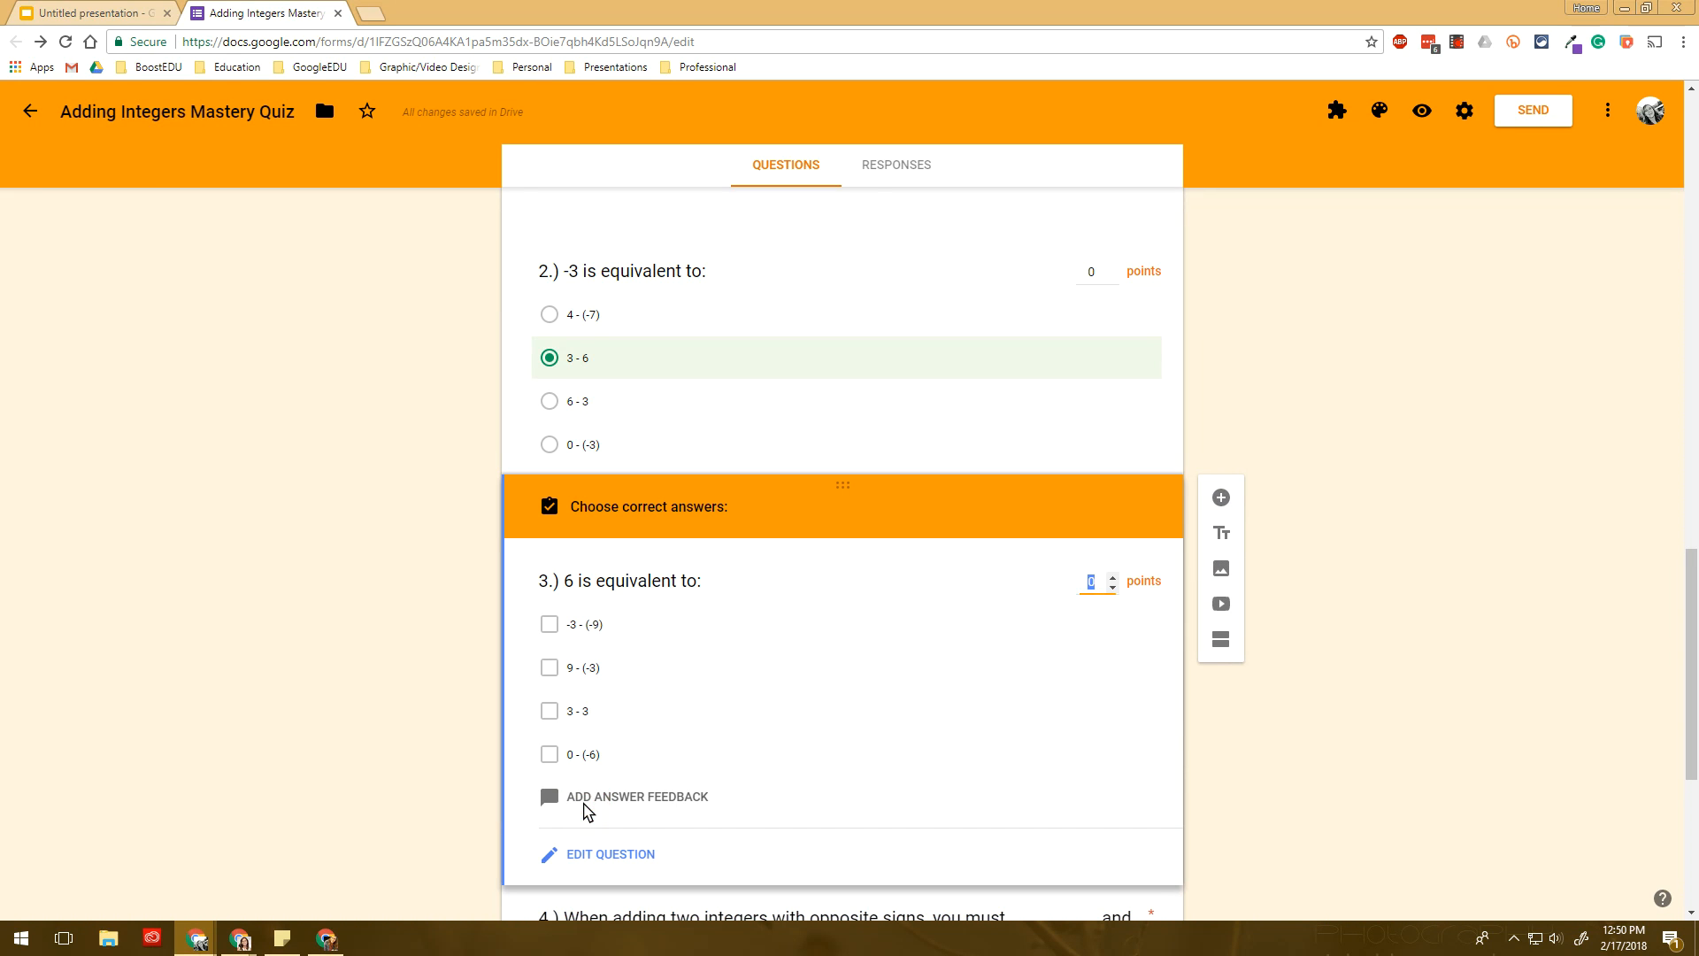
pyautogui.click(596, 632)
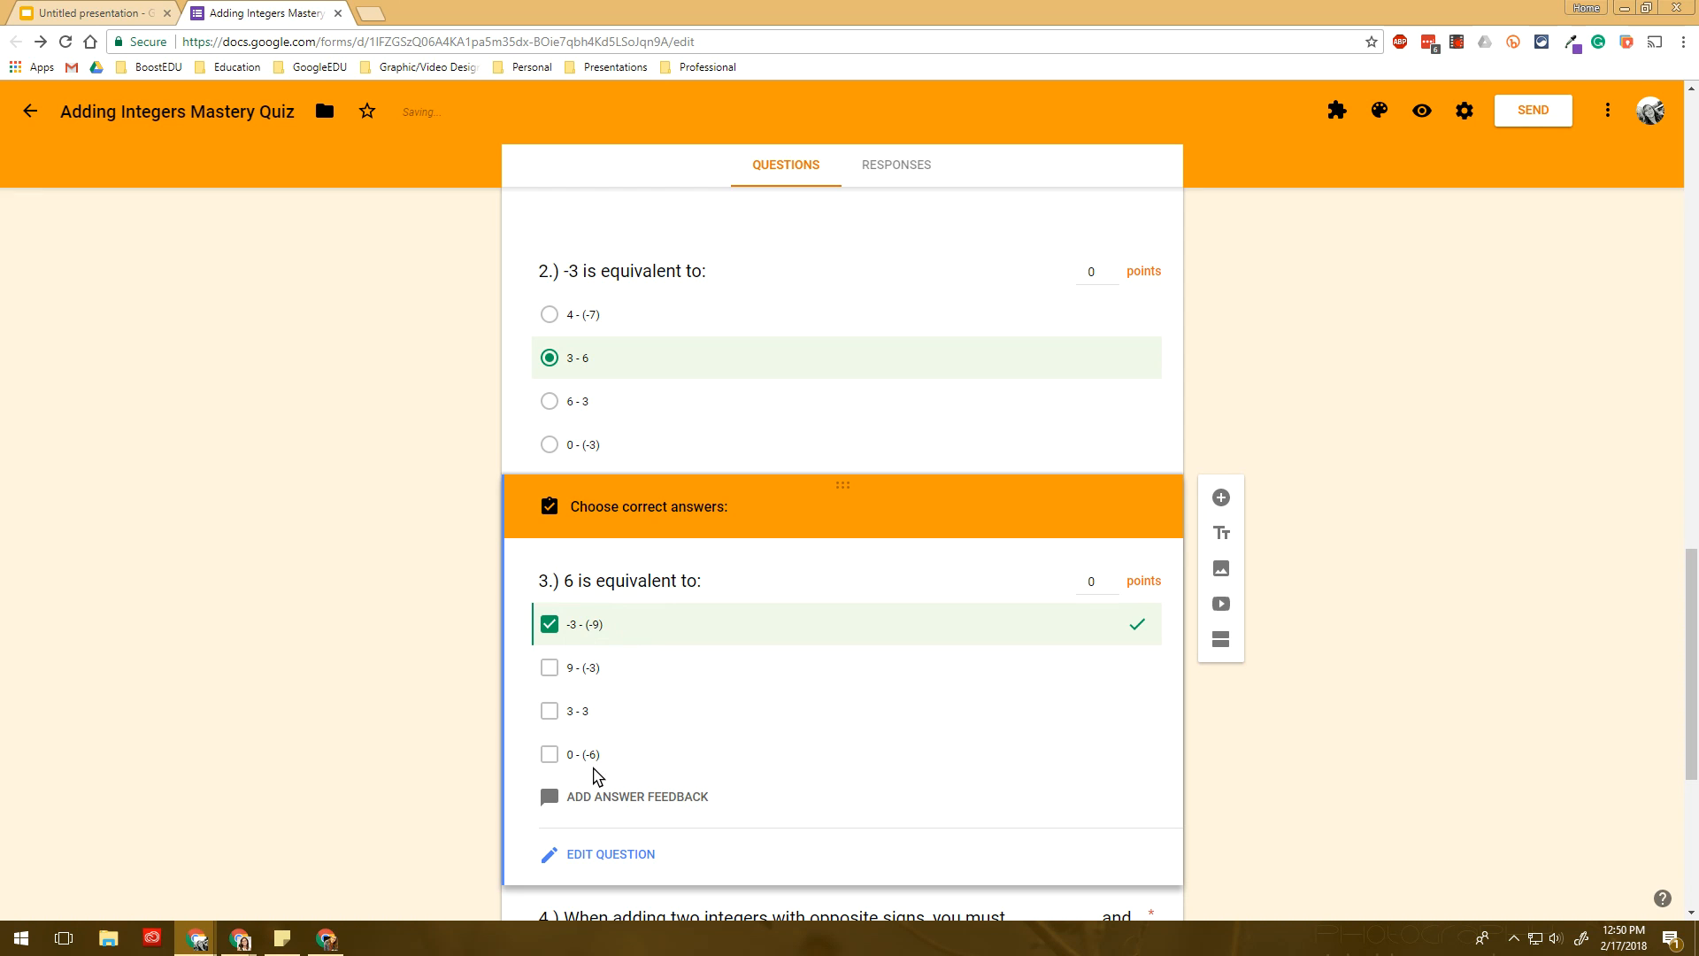
pyautogui.click(589, 762)
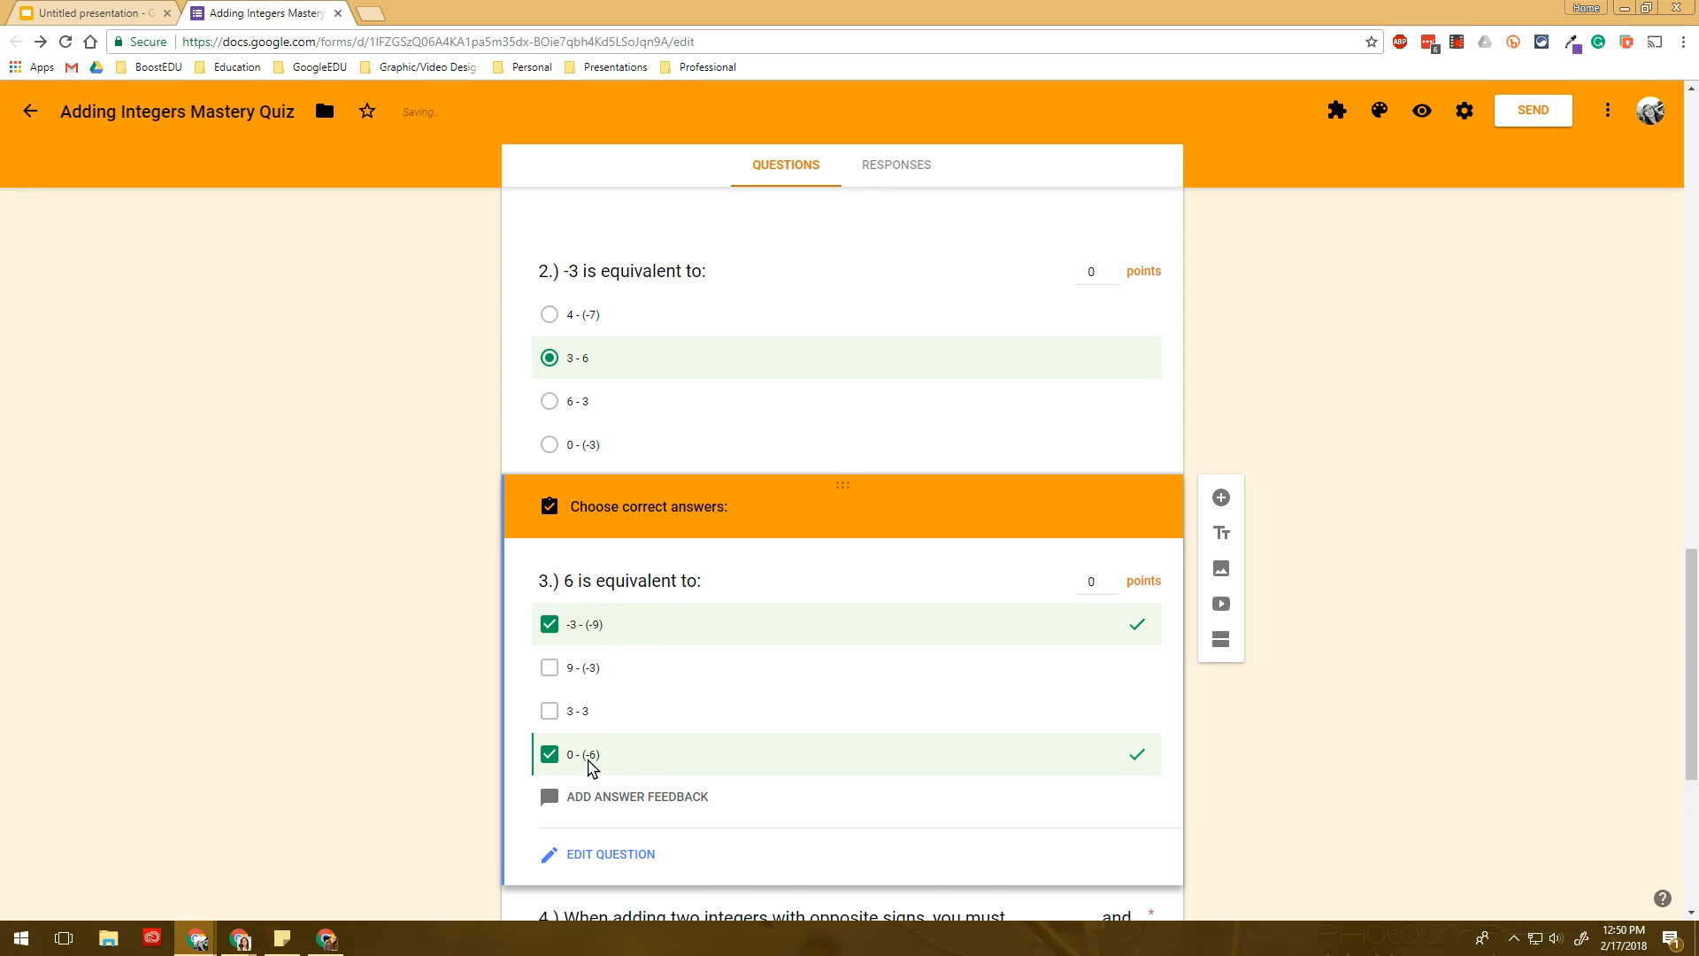
# - Mark Subtract as the correct answer for question 4
pyautogui.scroll(-2, 590, 761)
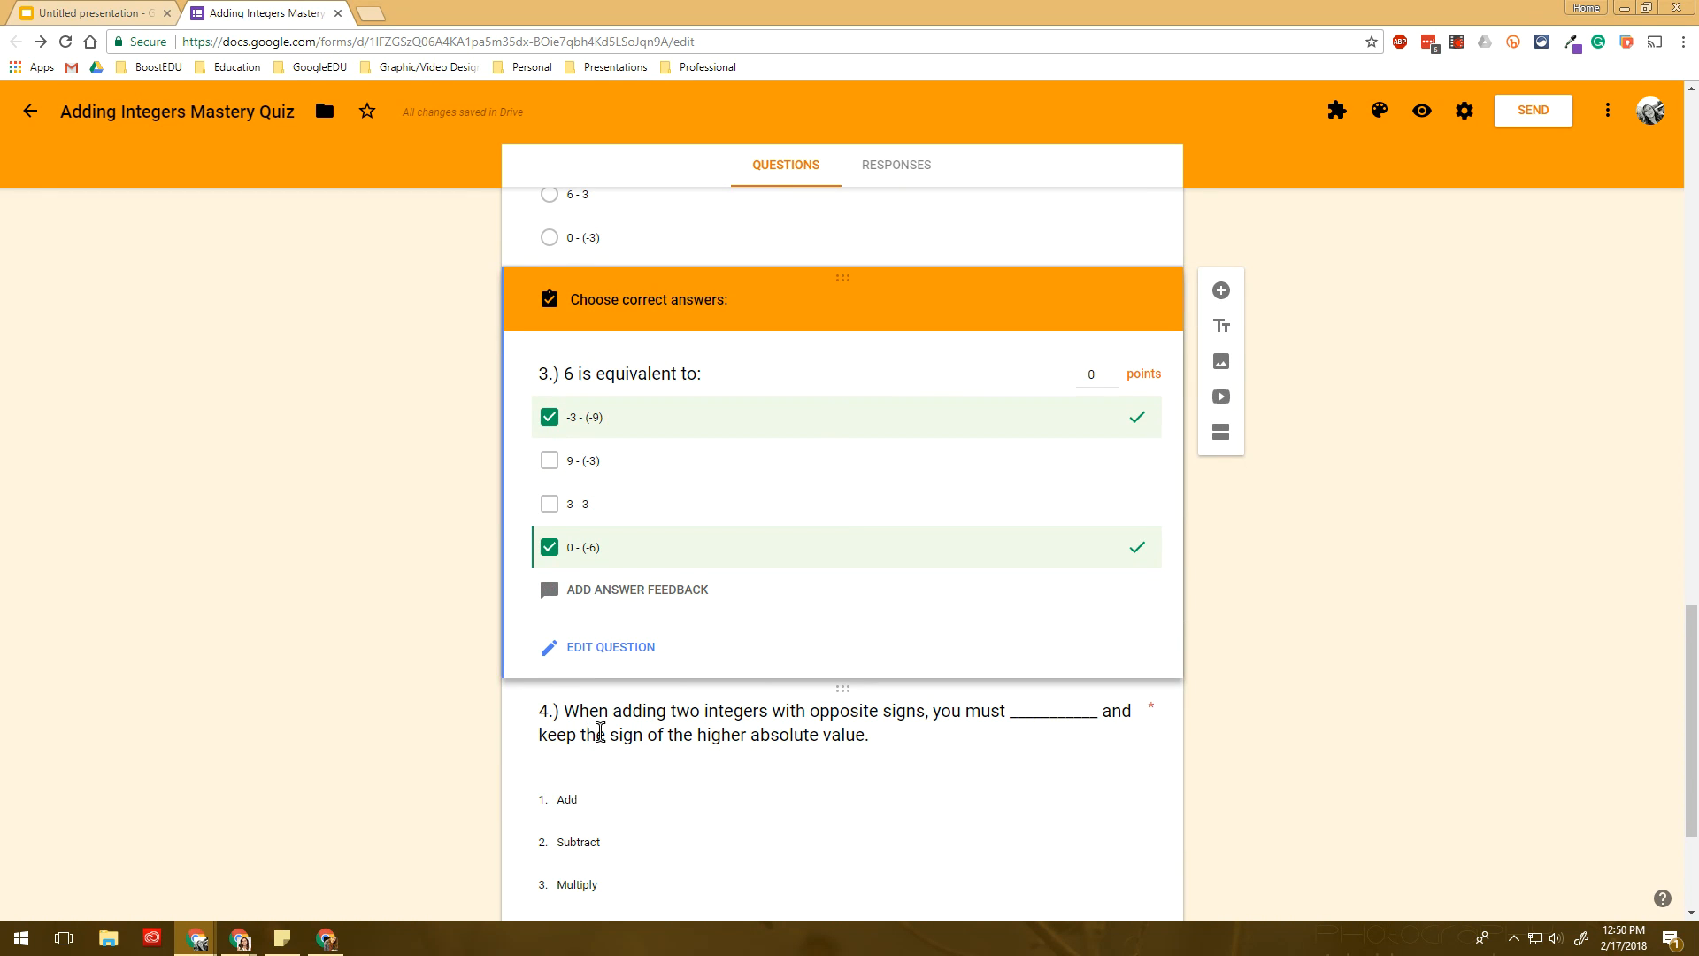
pyautogui.click(600, 731)
pyautogui.click(607, 724)
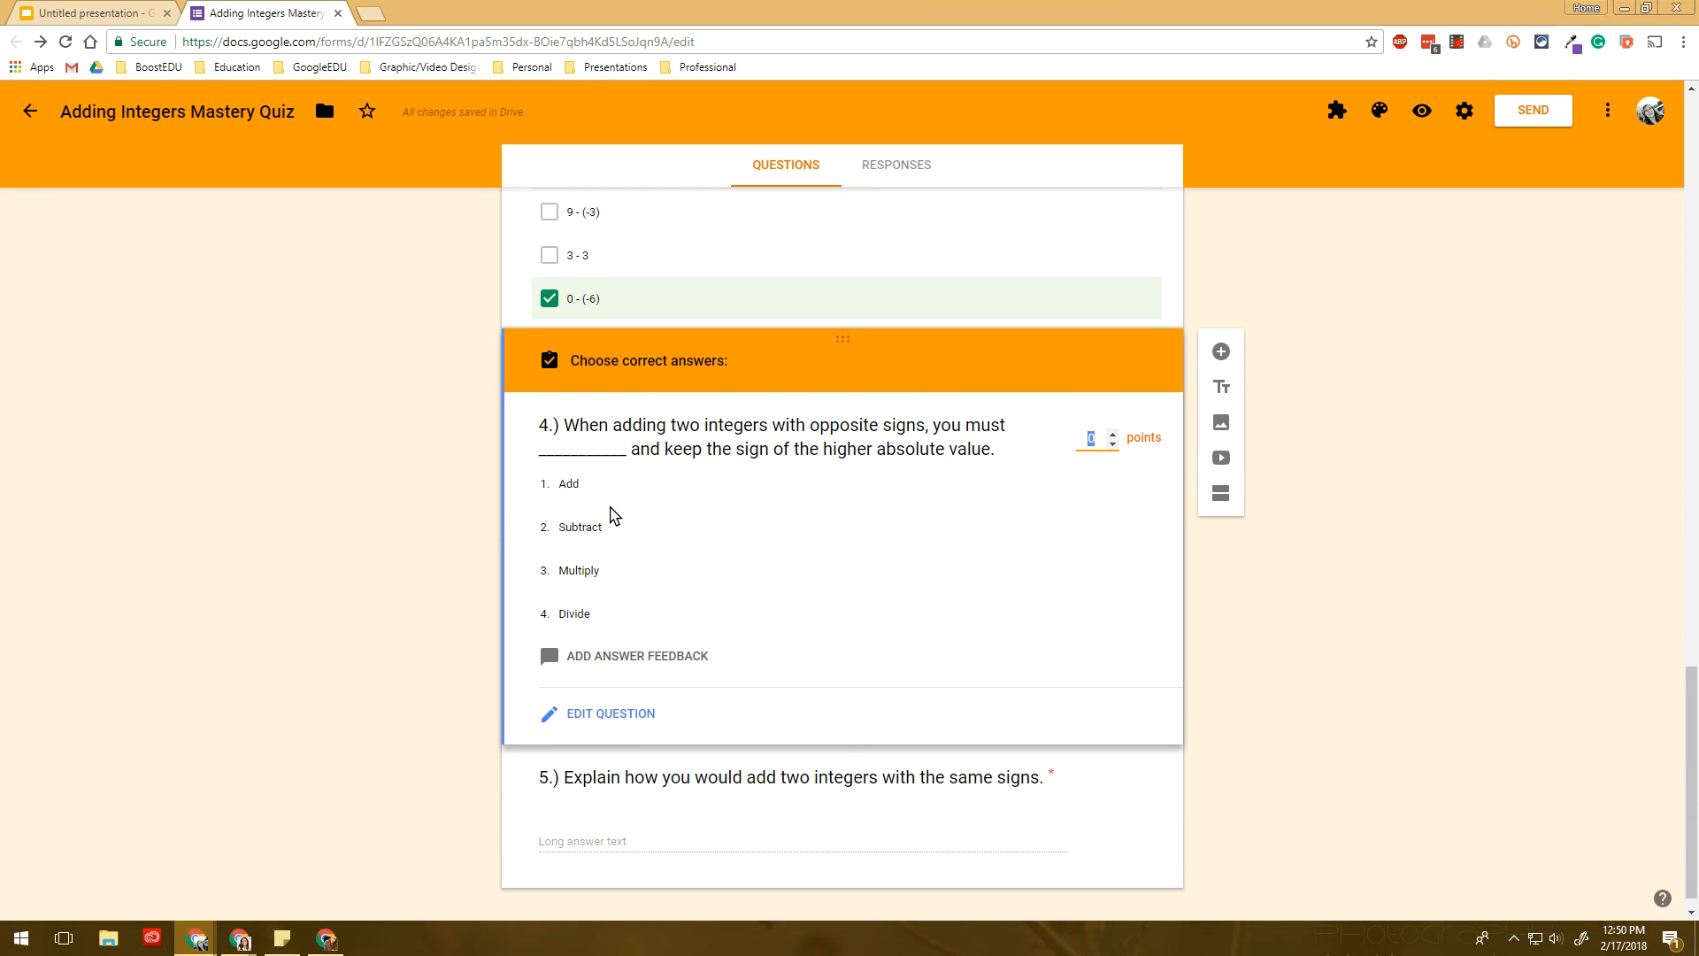
pyautogui.click(599, 533)
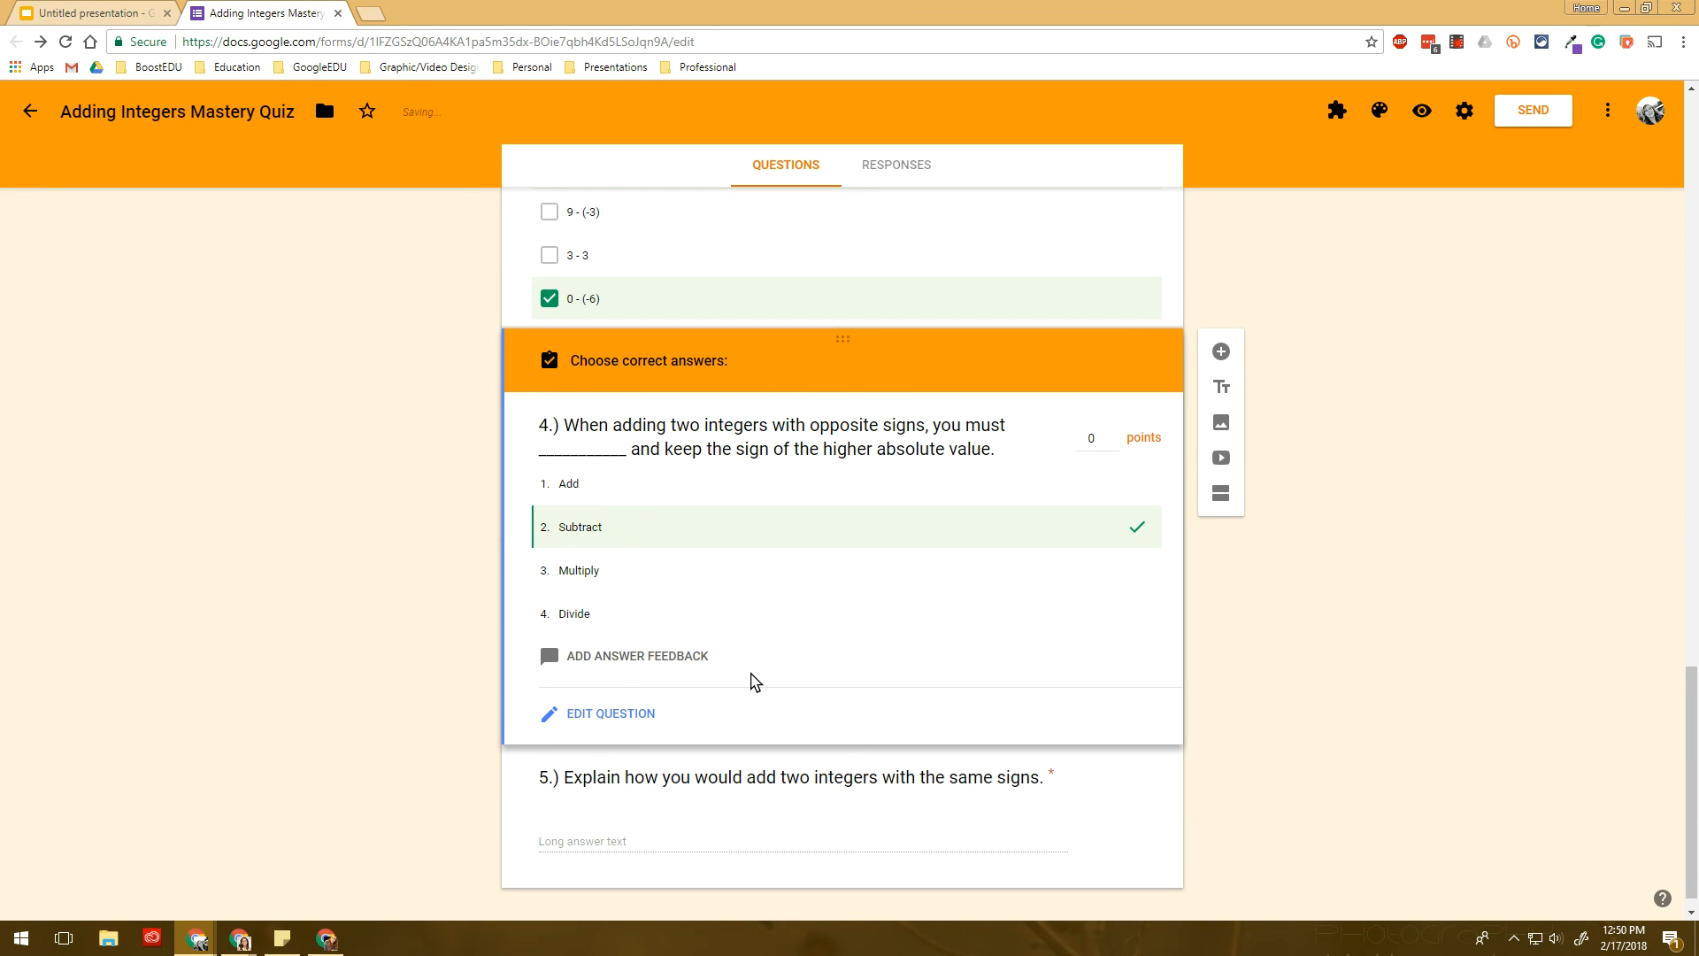
# - Make questions 2, 3 and 4 worth 1 point each
pyautogui.scroll(4, 987, 563)
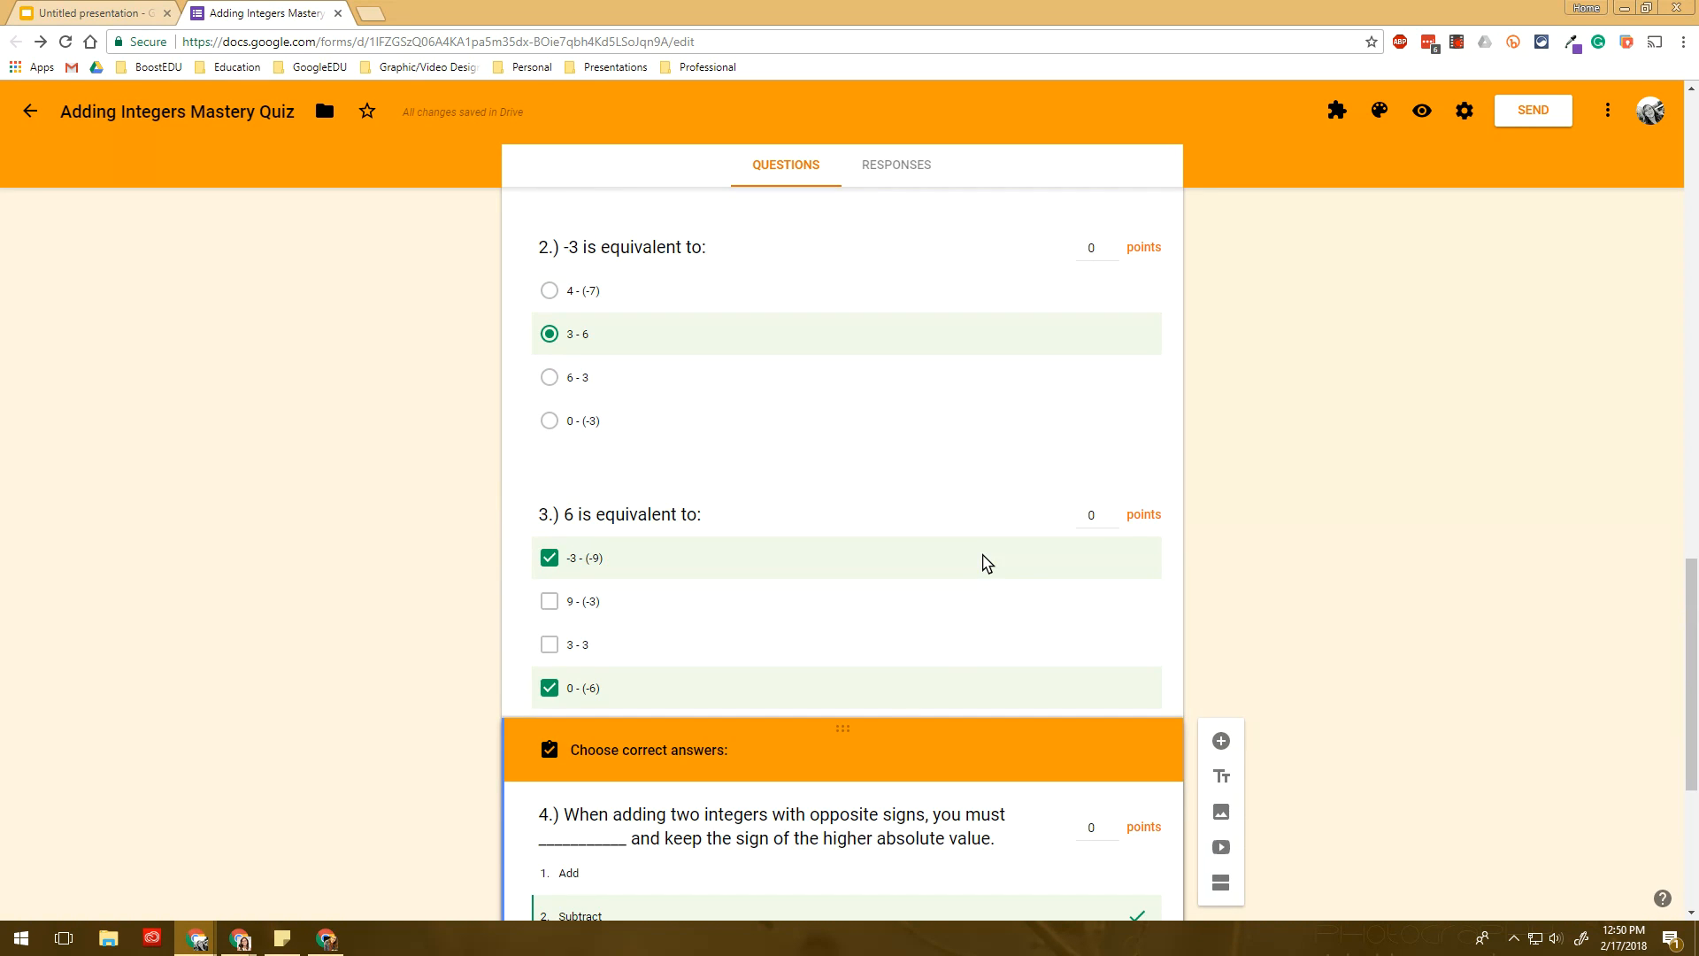
pyautogui.scroll(2, 986, 563)
pyautogui.click(1112, 451)
pyautogui.write('1')
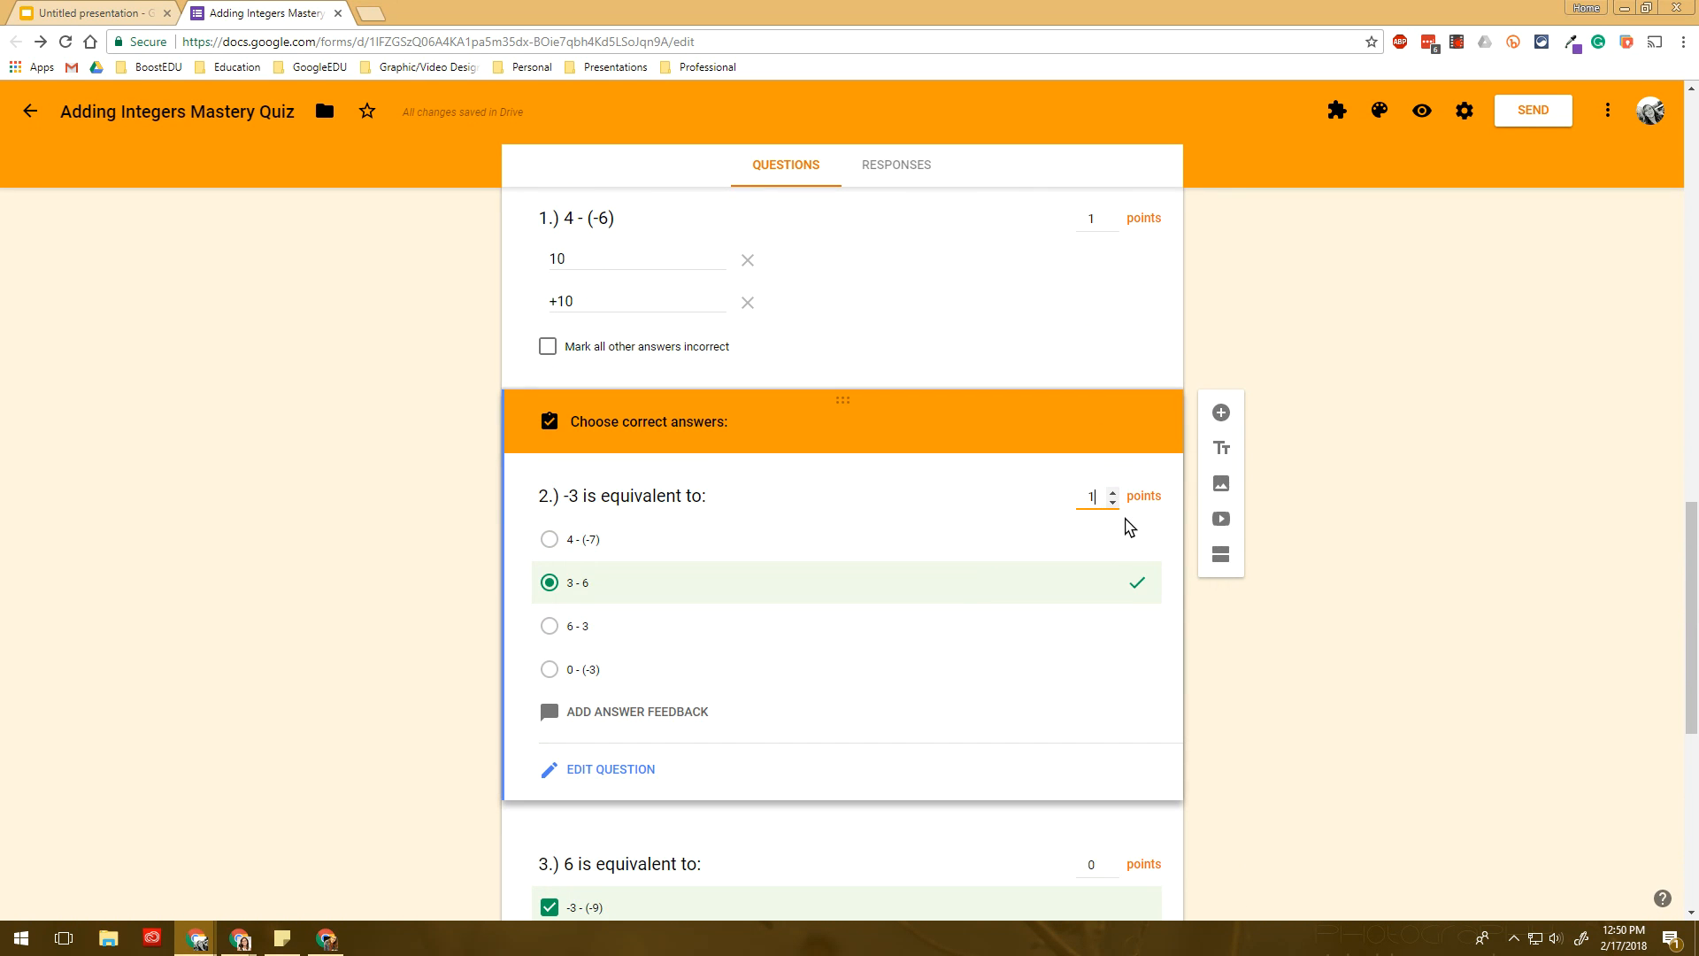
pyautogui.scroll(-4, 1112, 656)
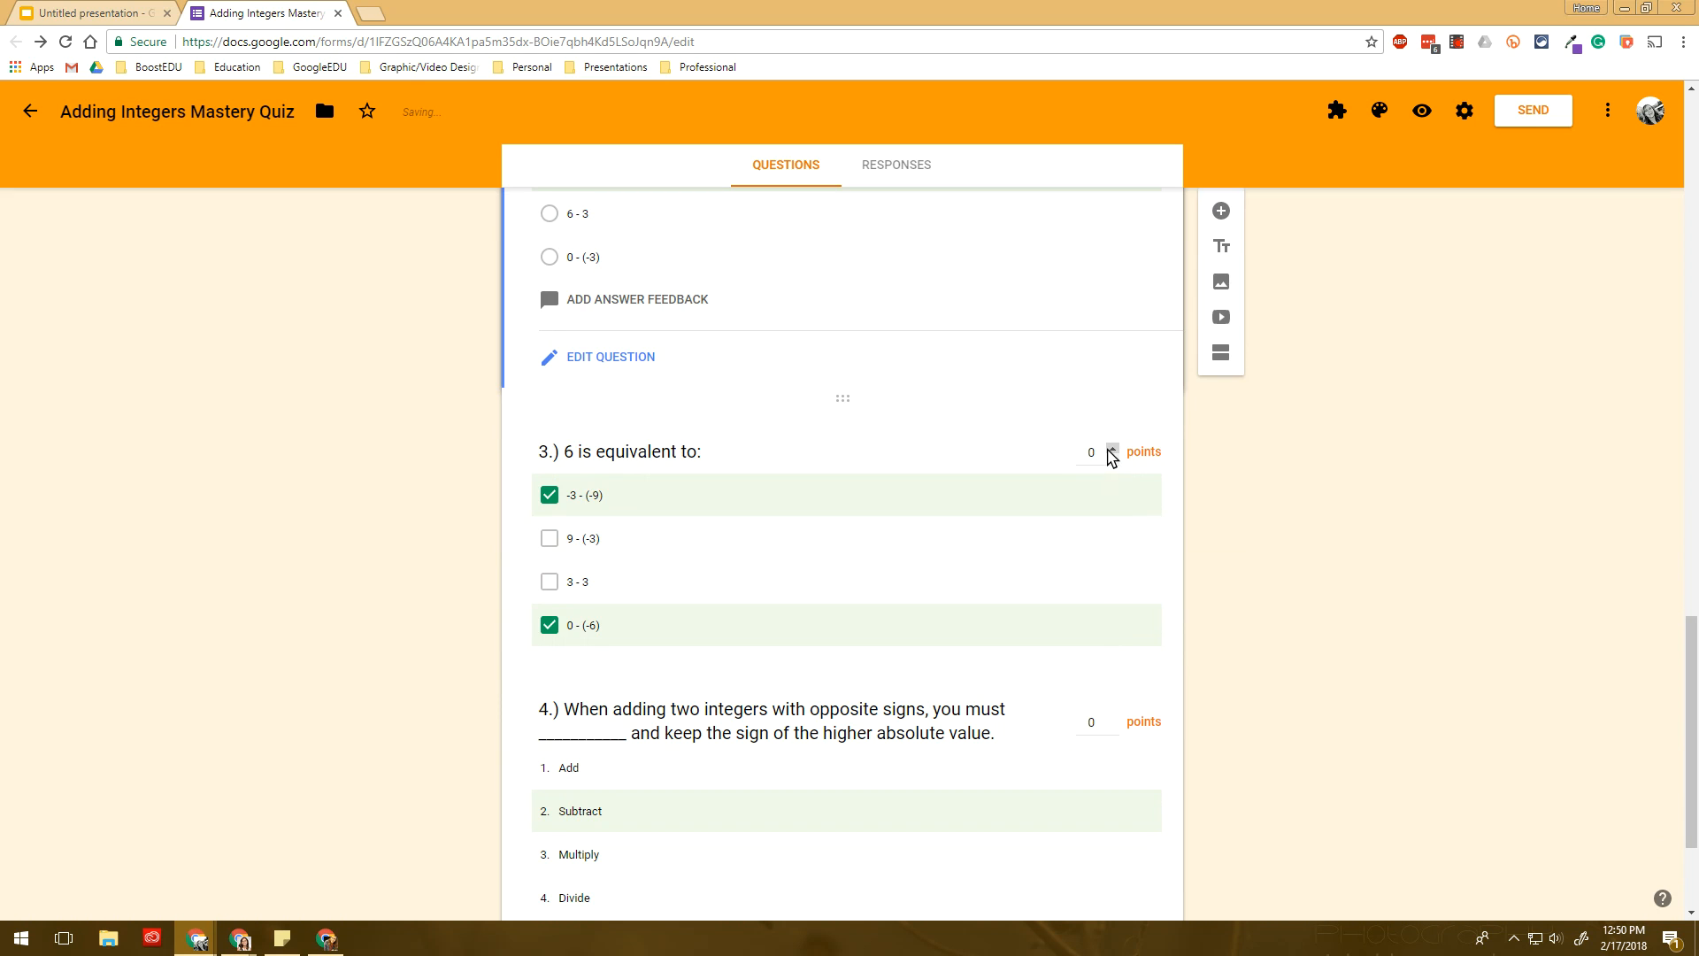
pyautogui.click(1112, 451)
pyautogui.click(1113, 722)
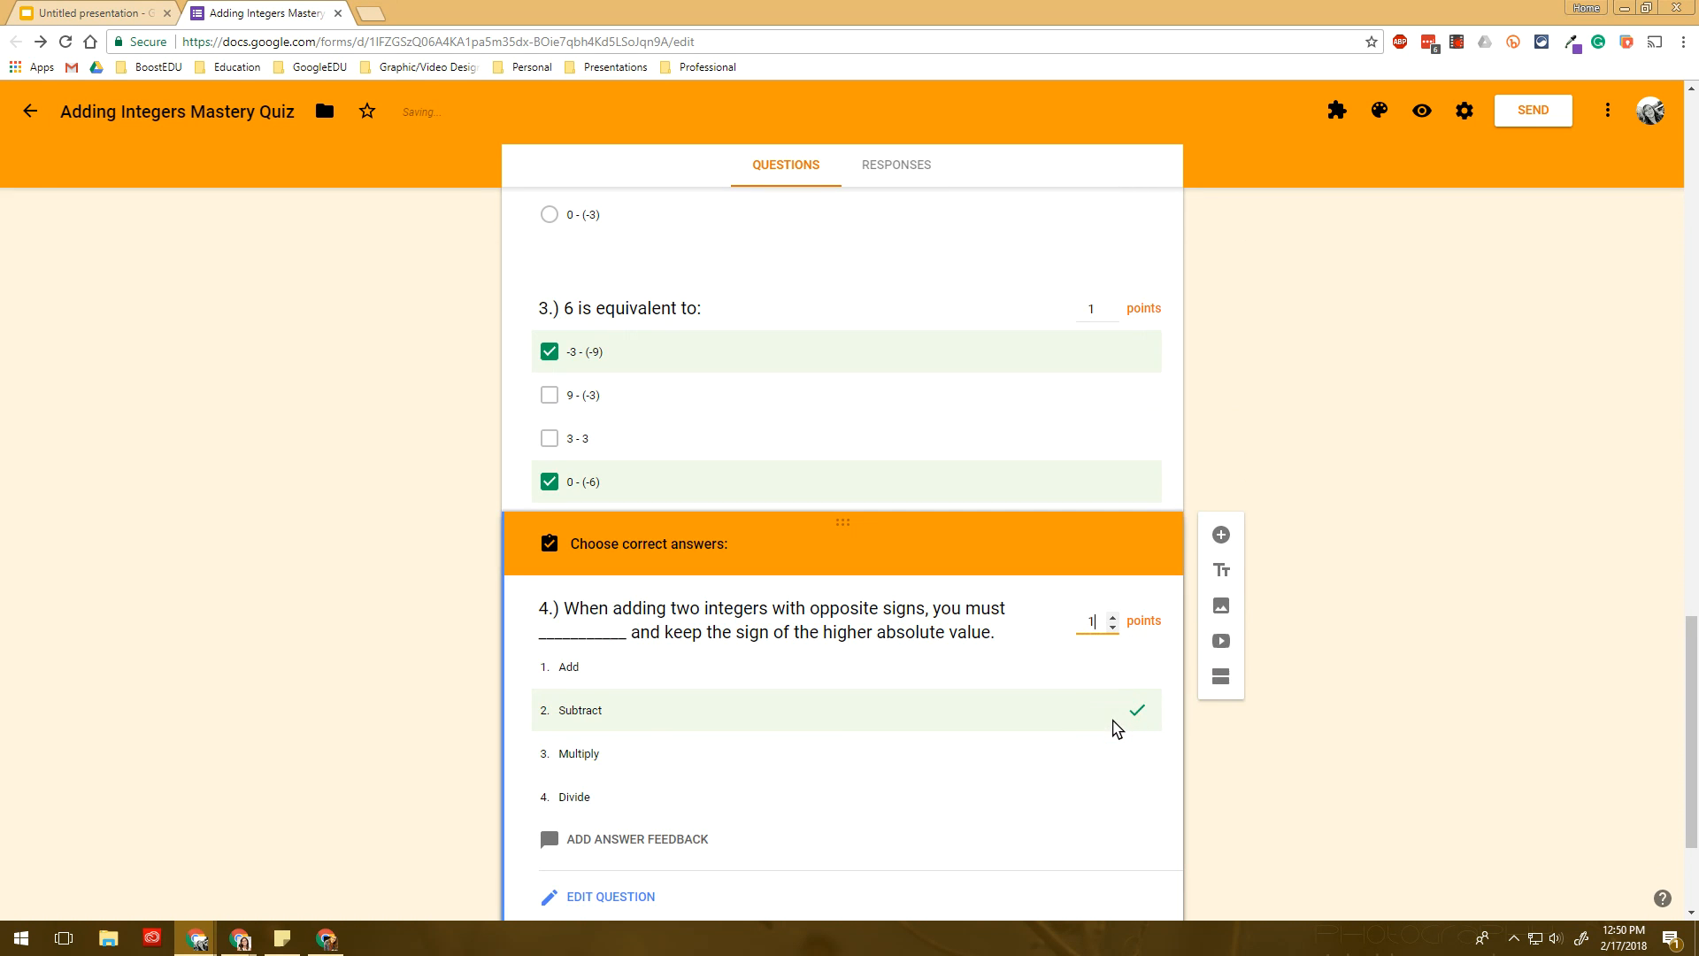
pyautogui.scroll(-2, 1113, 724)
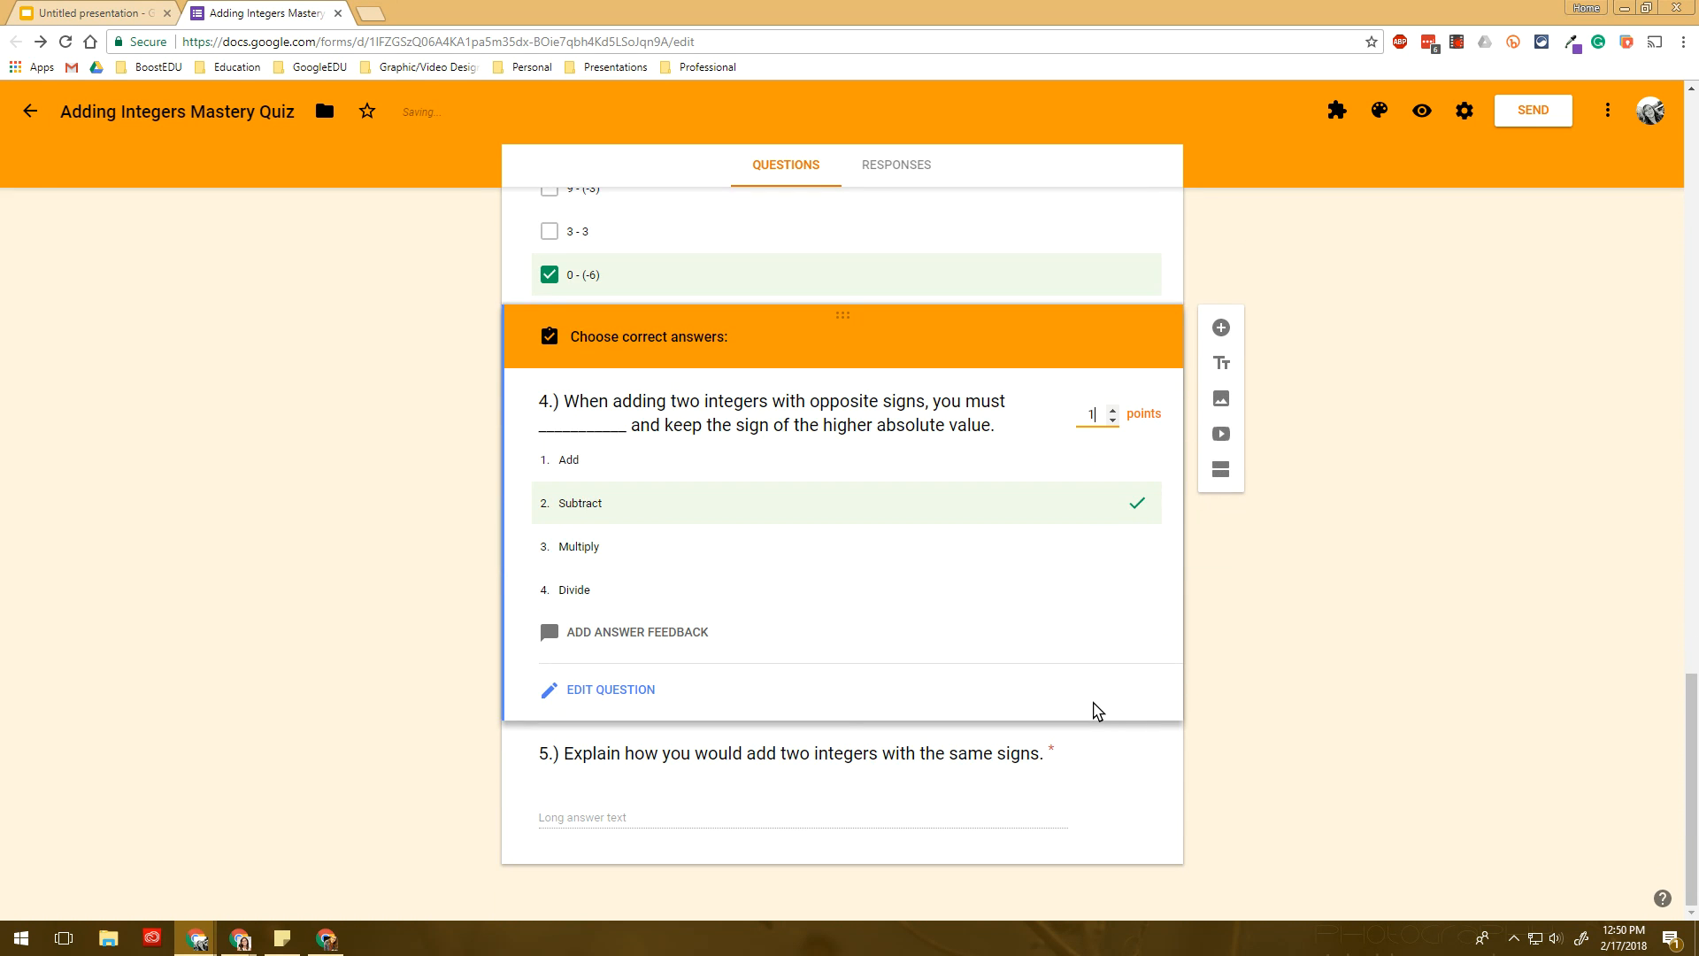
pyautogui.click(864, 770)
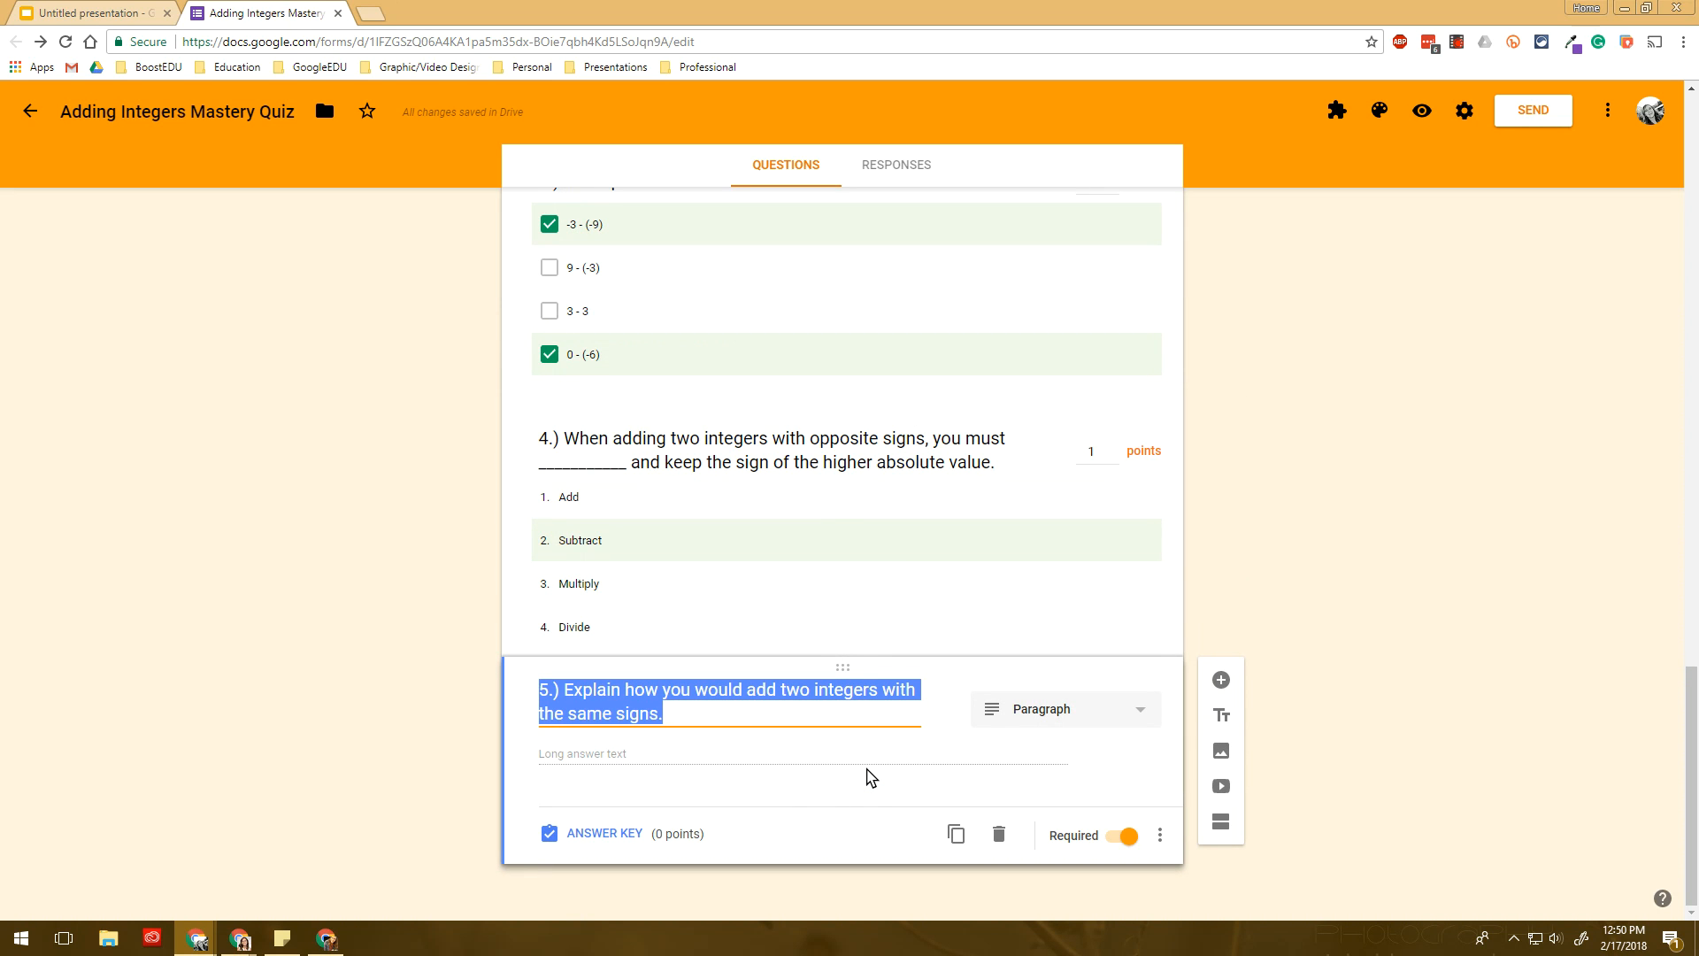
# - Add feedback 'Review your notes for how to add integers with the same sign.' to question 5
pyautogui.click(616, 835)
pyautogui.click(664, 807)
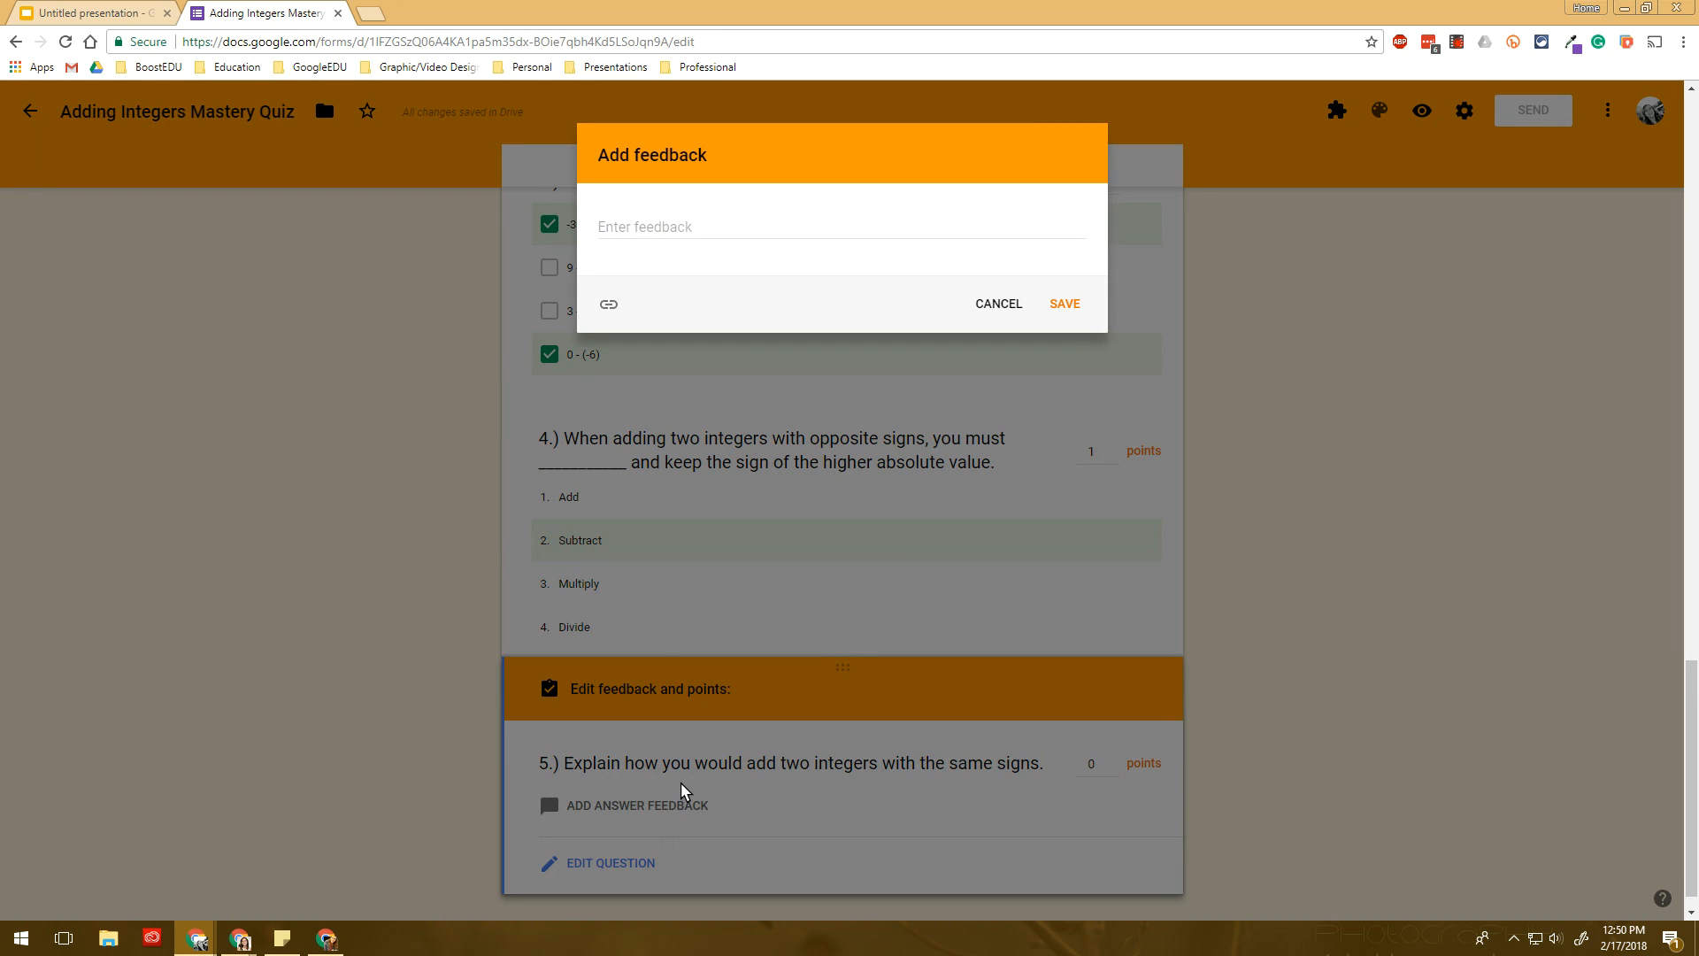
pyautogui.click(754, 224)
pyautogui.write('R')
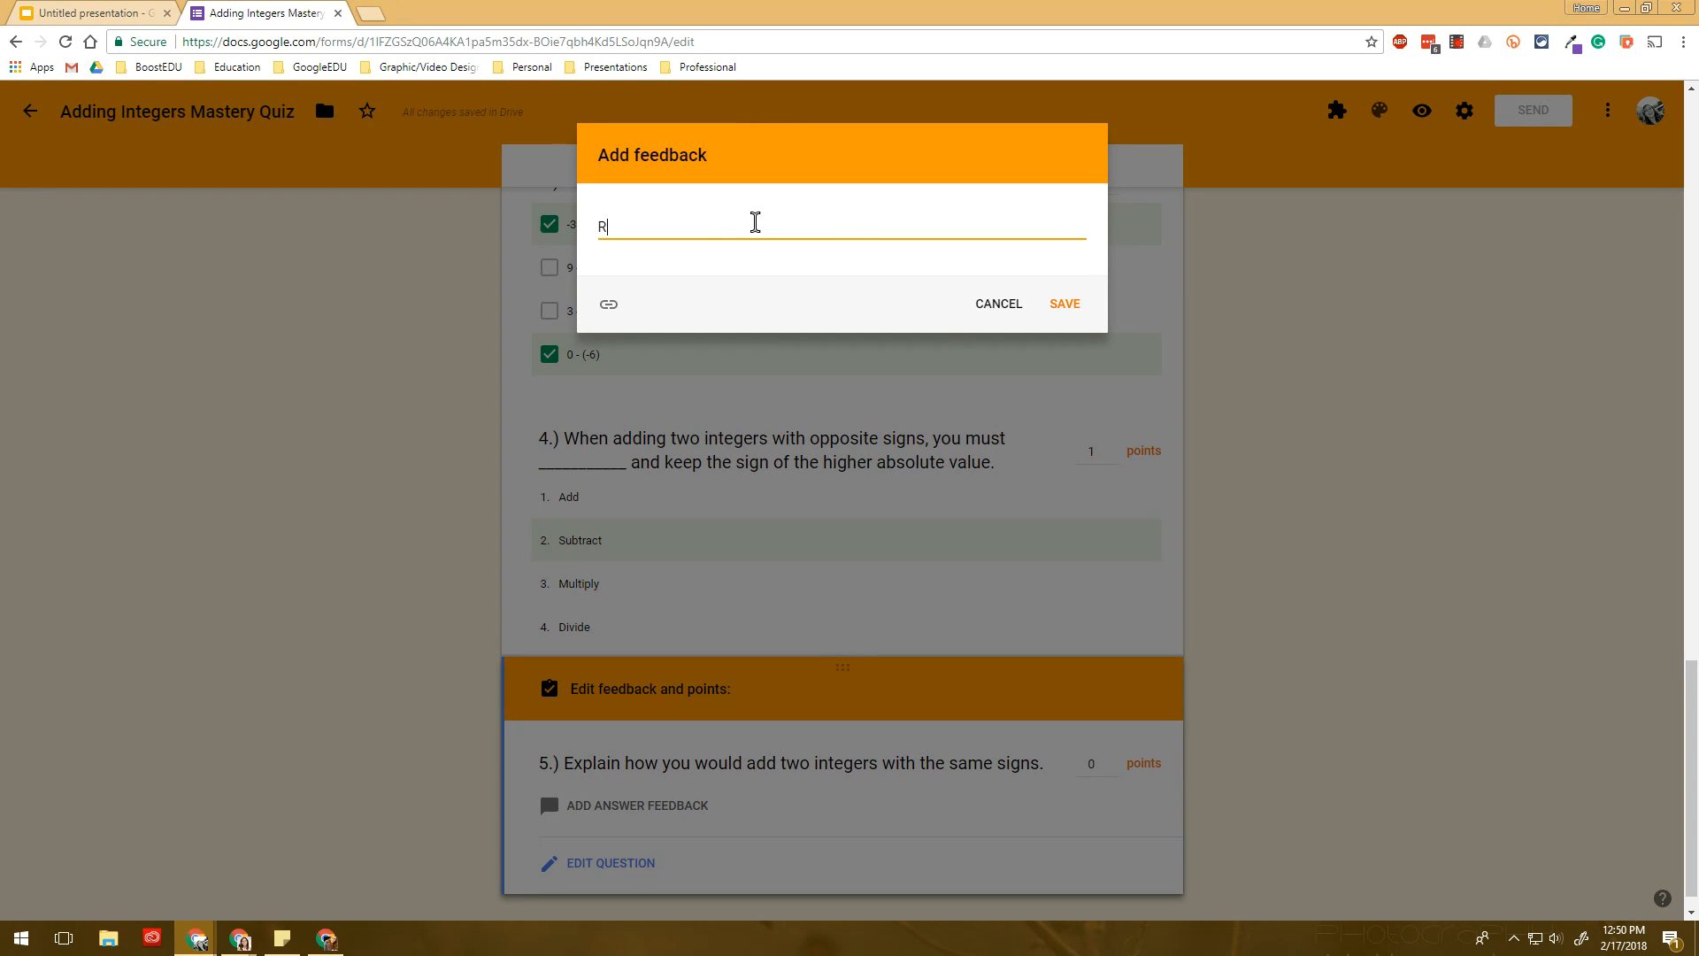
pyautogui.write('eview your notes for how to add ')
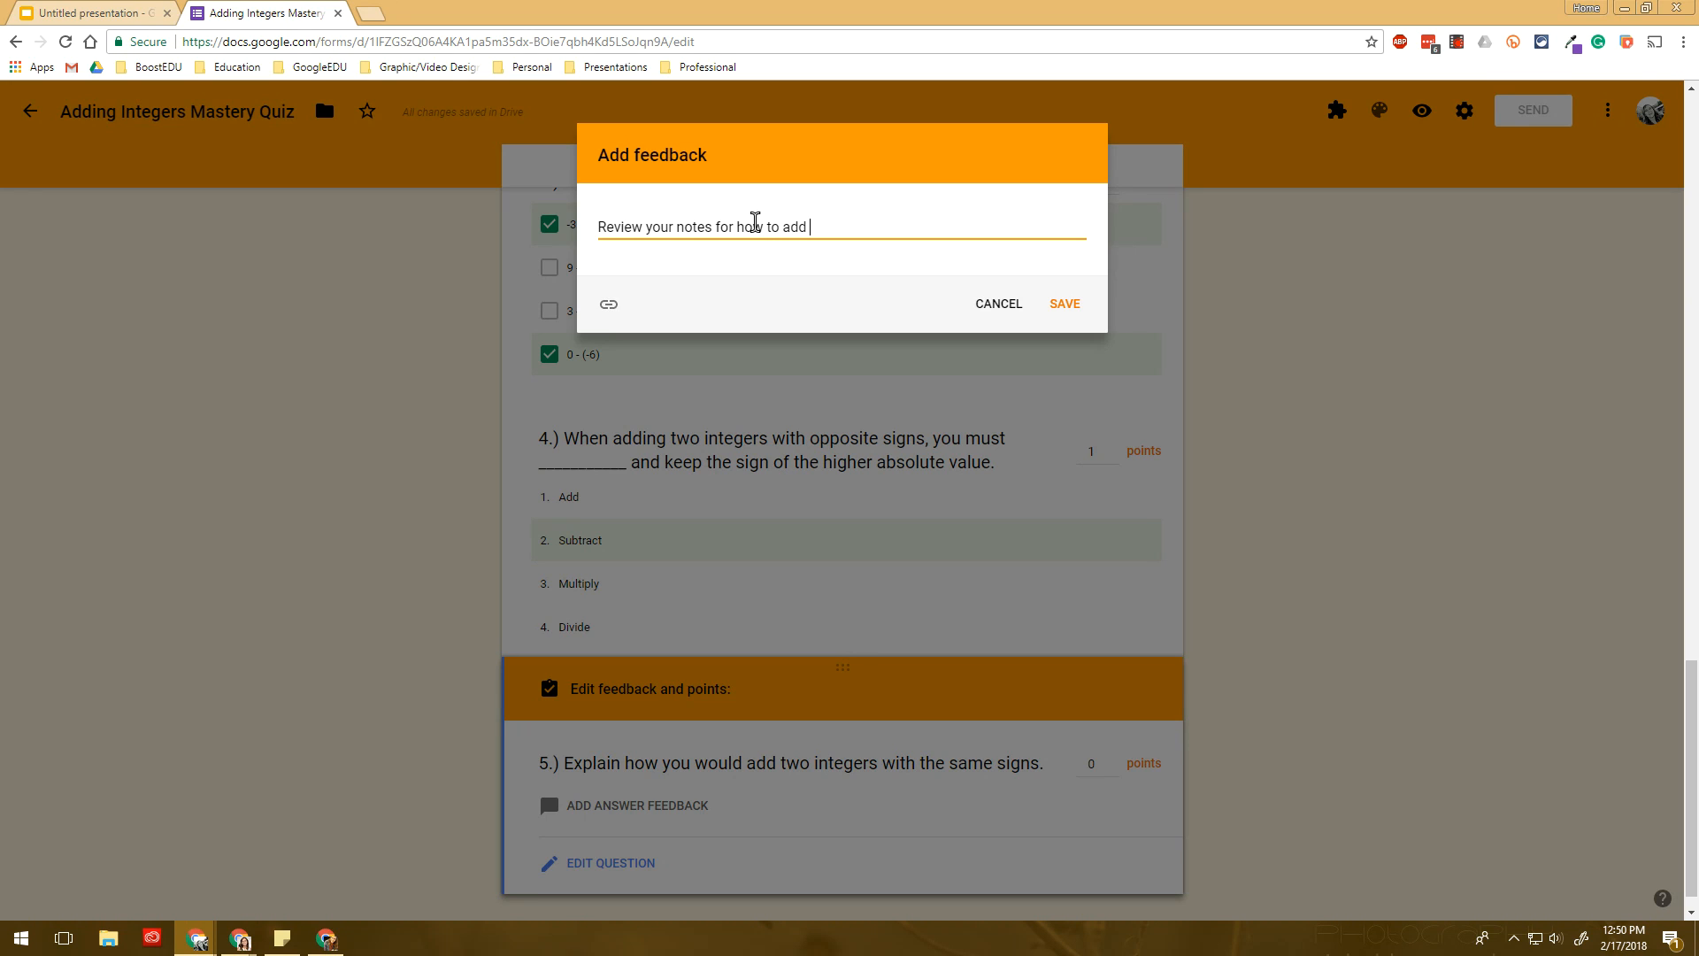
pyautogui.write('integers with the same sign.')
pyautogui.click(1063, 308)
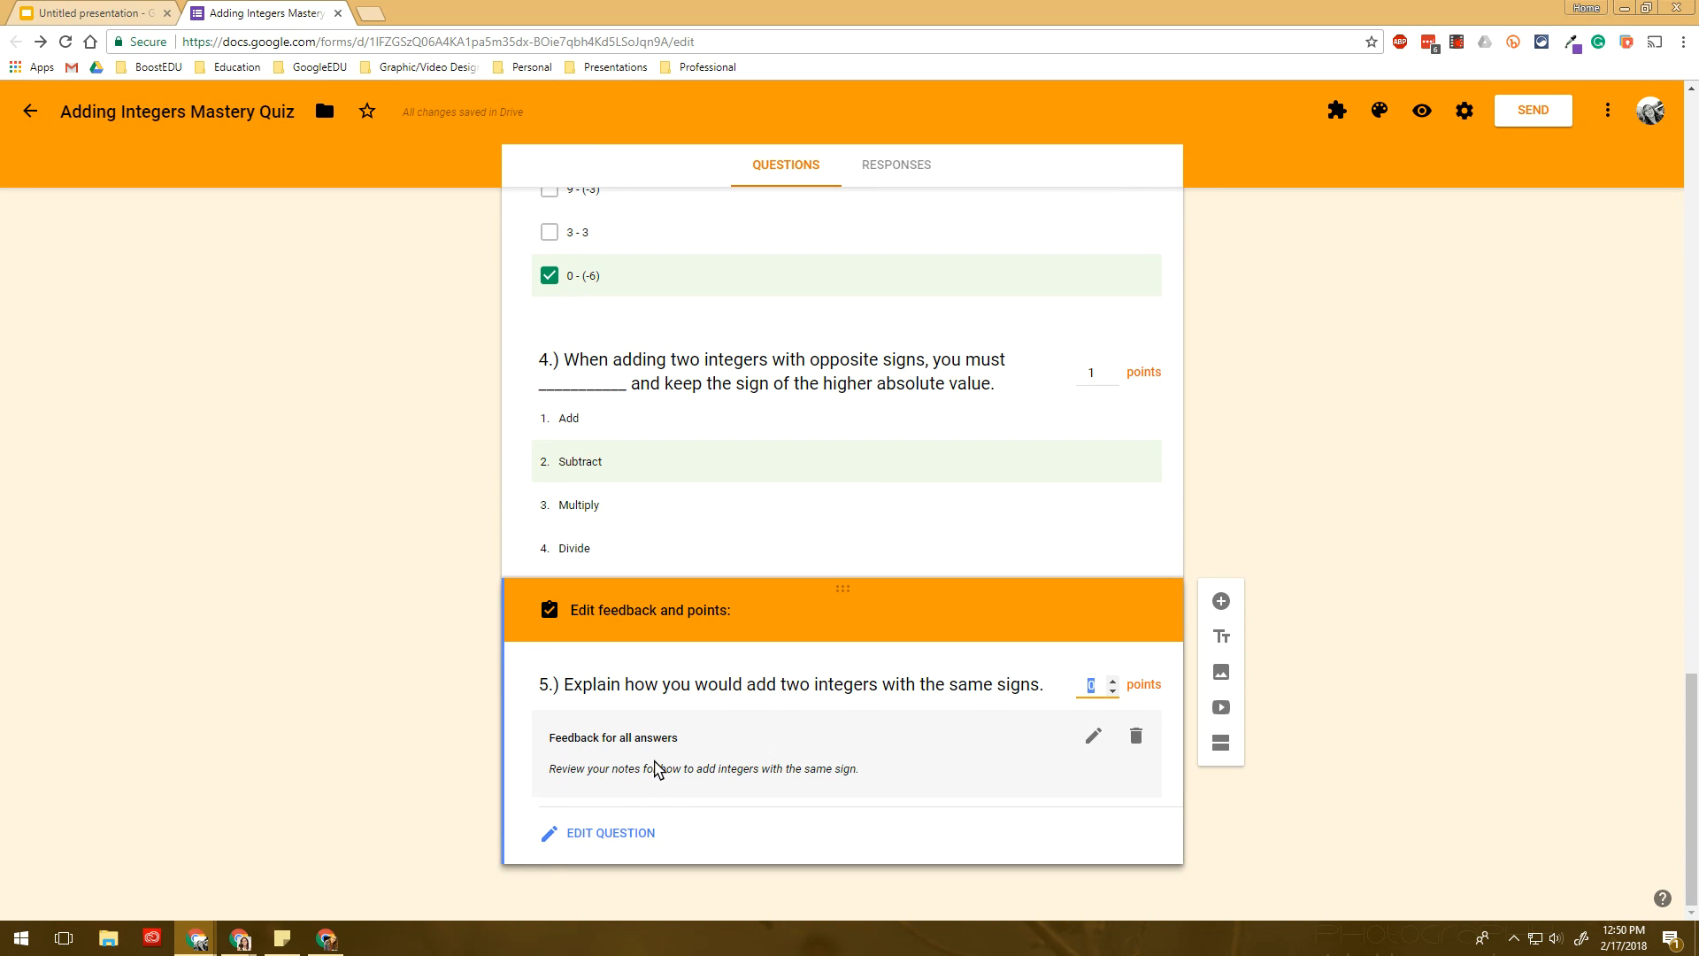
# - Delete question 5's feedback and raise its value to 2 points
pyautogui.click(1133, 742)
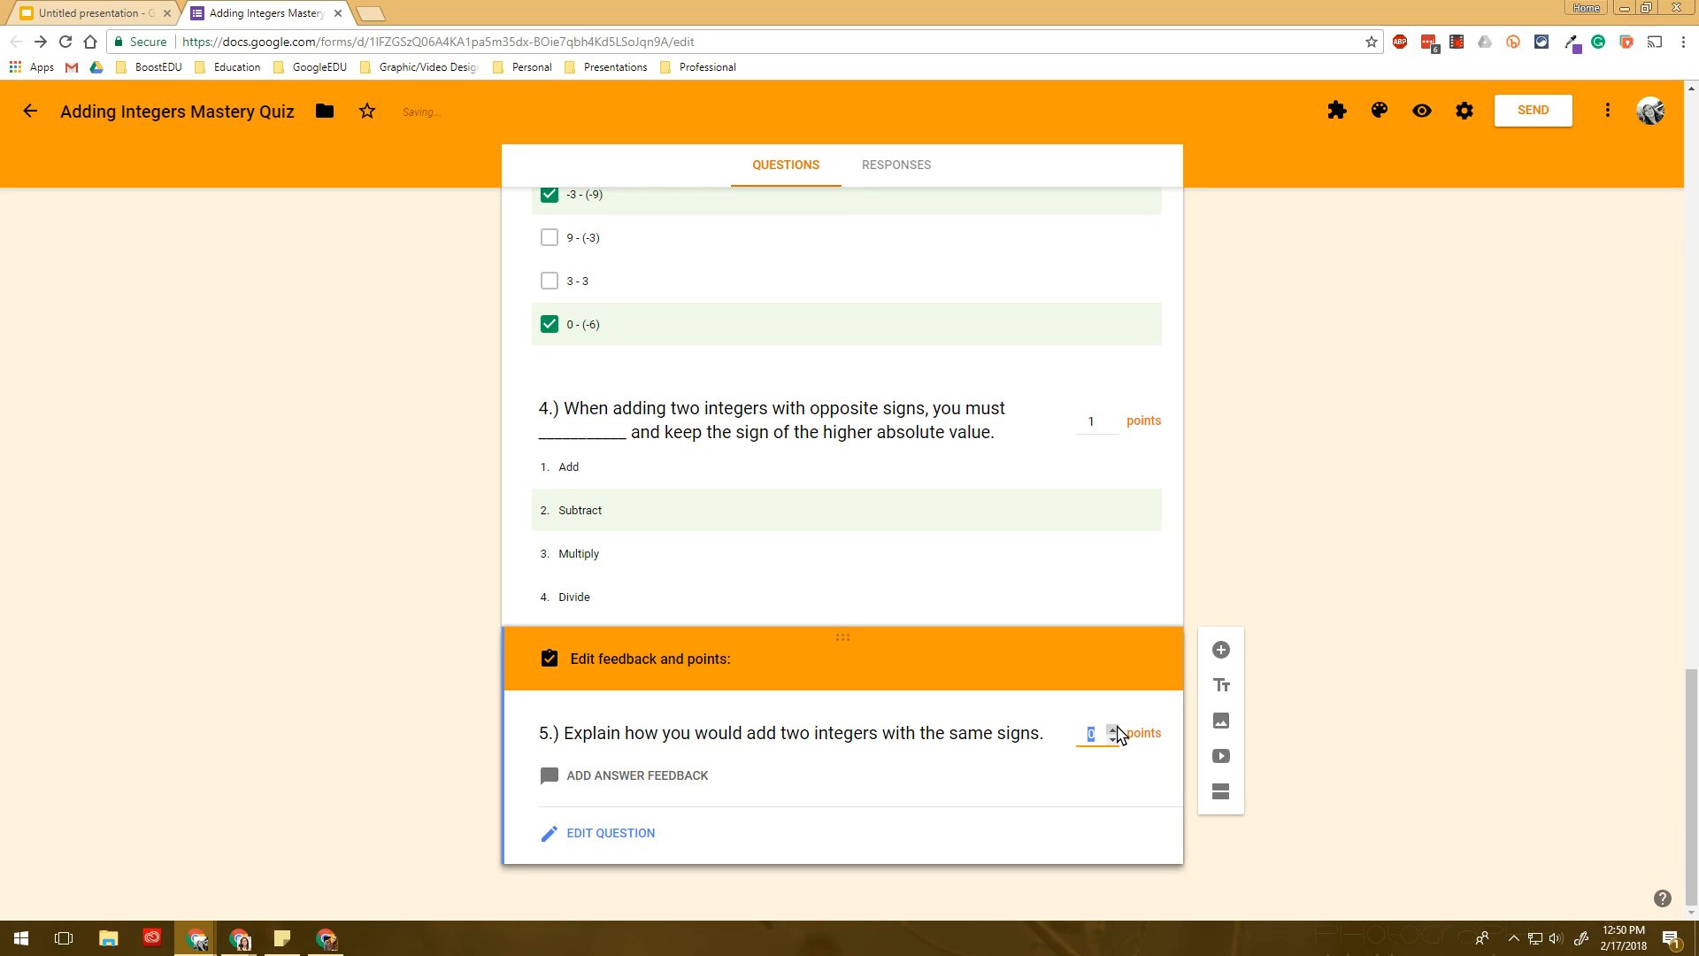
pyautogui.click(1112, 728)
pyautogui.click(1113, 729)
pyautogui.scroll(10, 672, 810)
pyautogui.scroll(5, 673, 810)
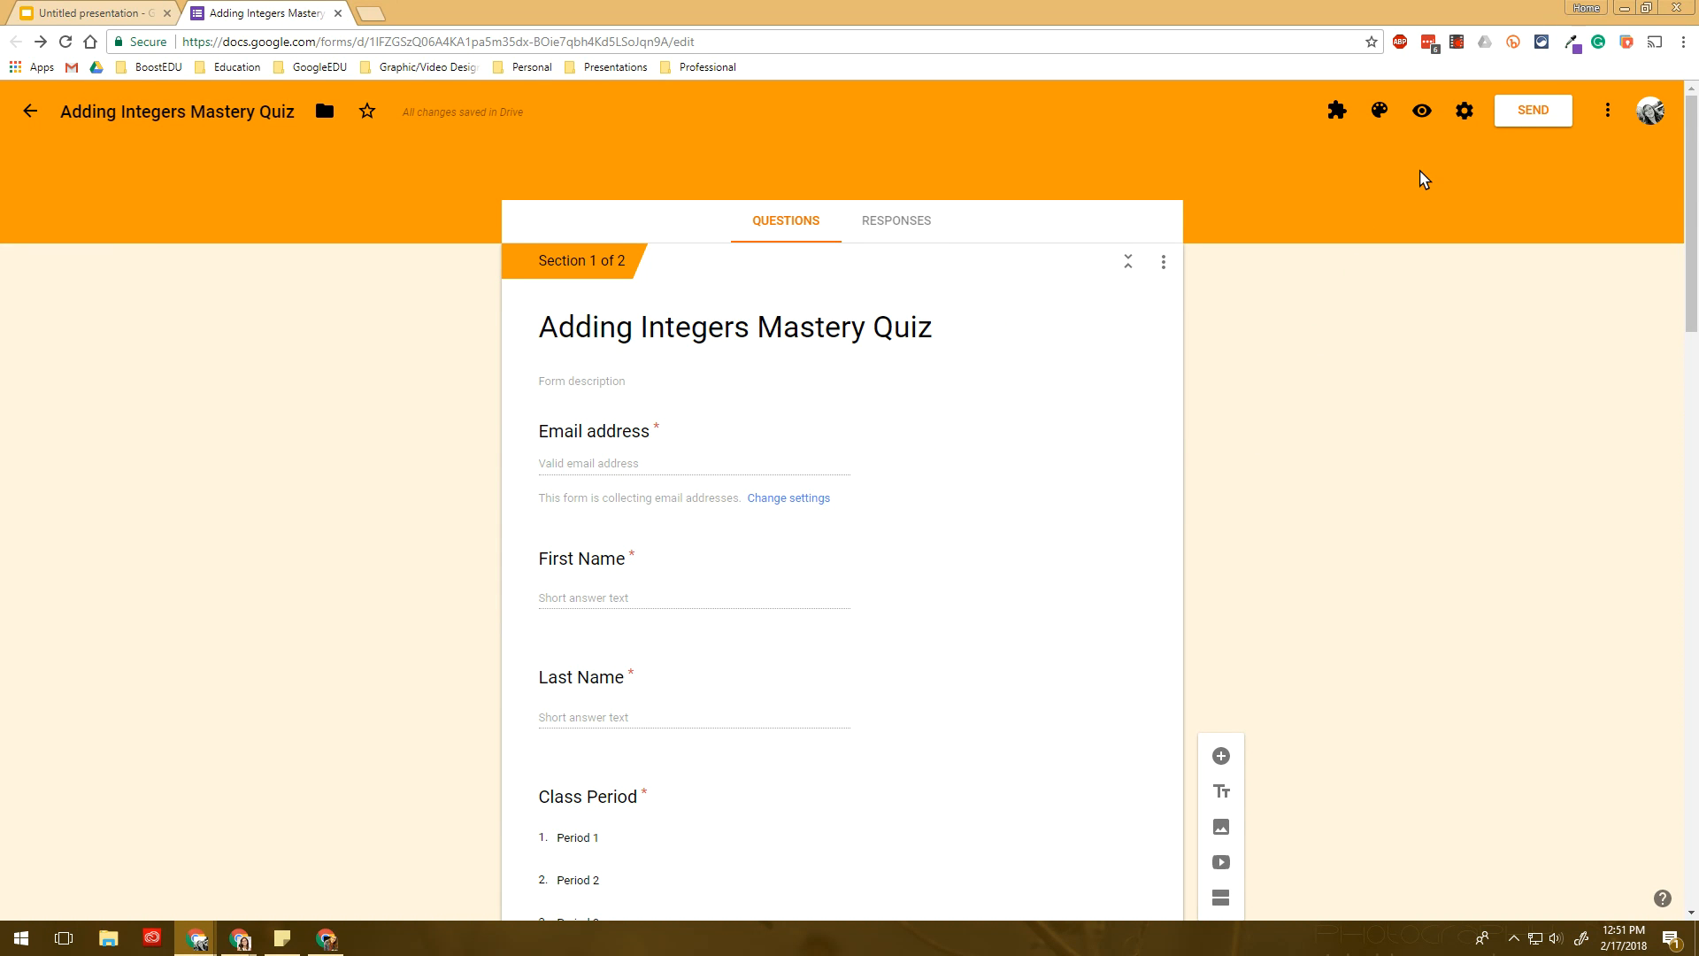
# - Preview the quiz and fill in the student's email, names, Period 1 and the section password
pyautogui.click(1419, 117)
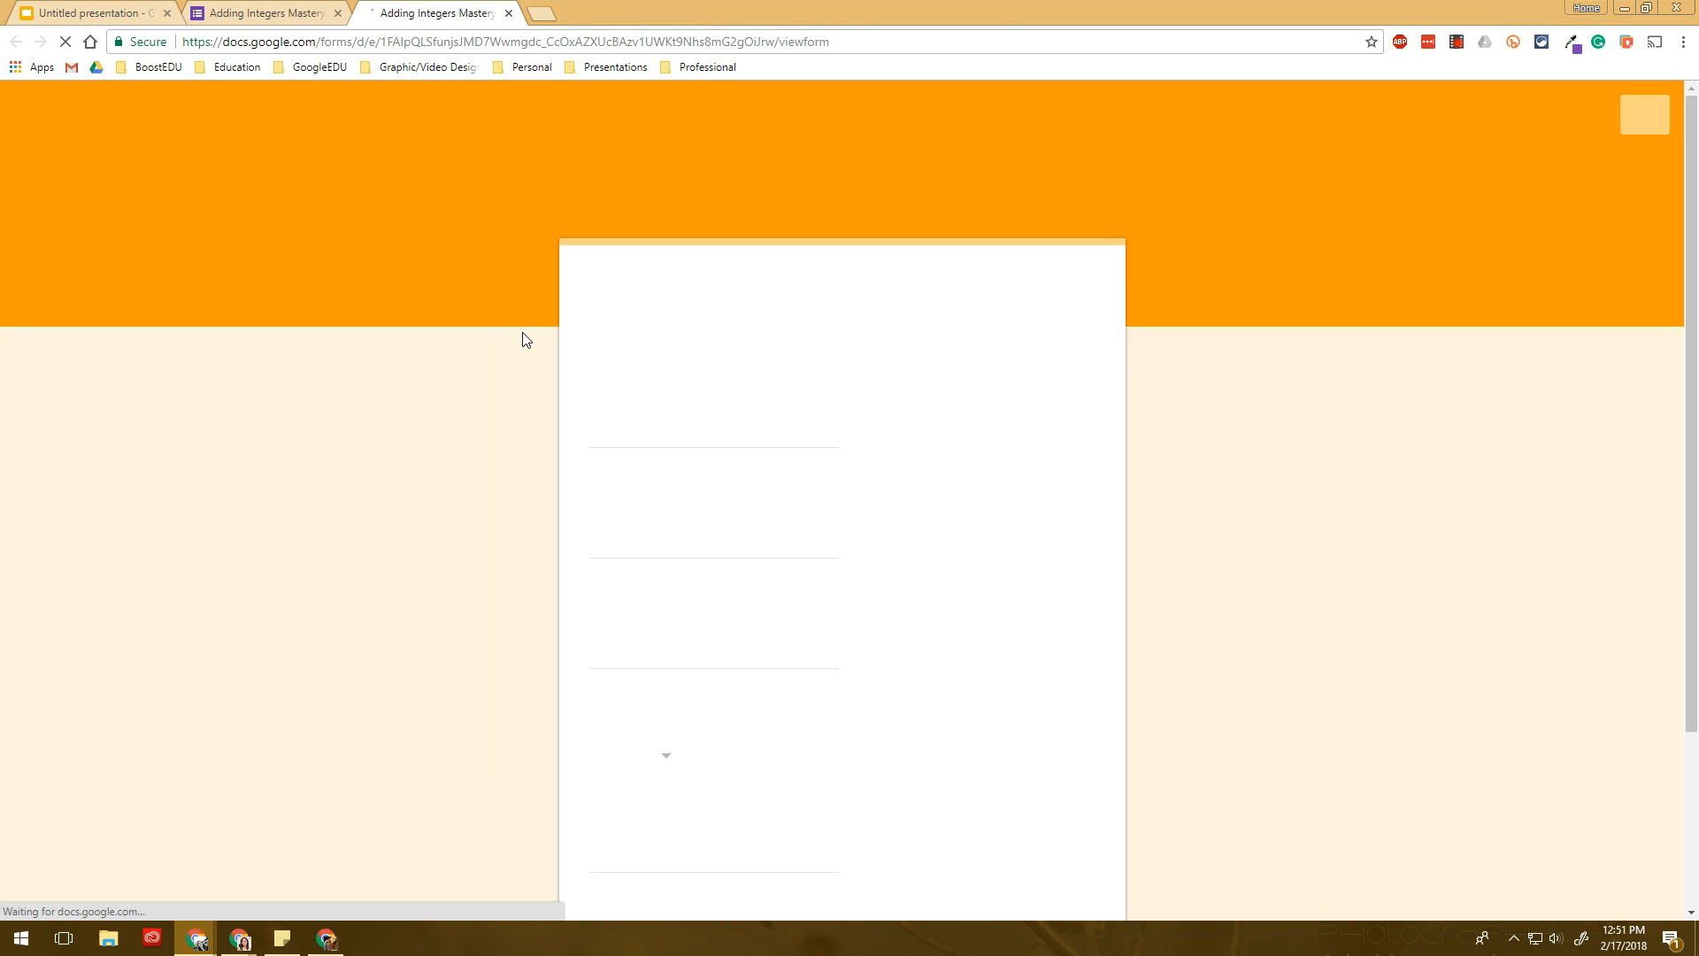
pyautogui.click(626, 440)
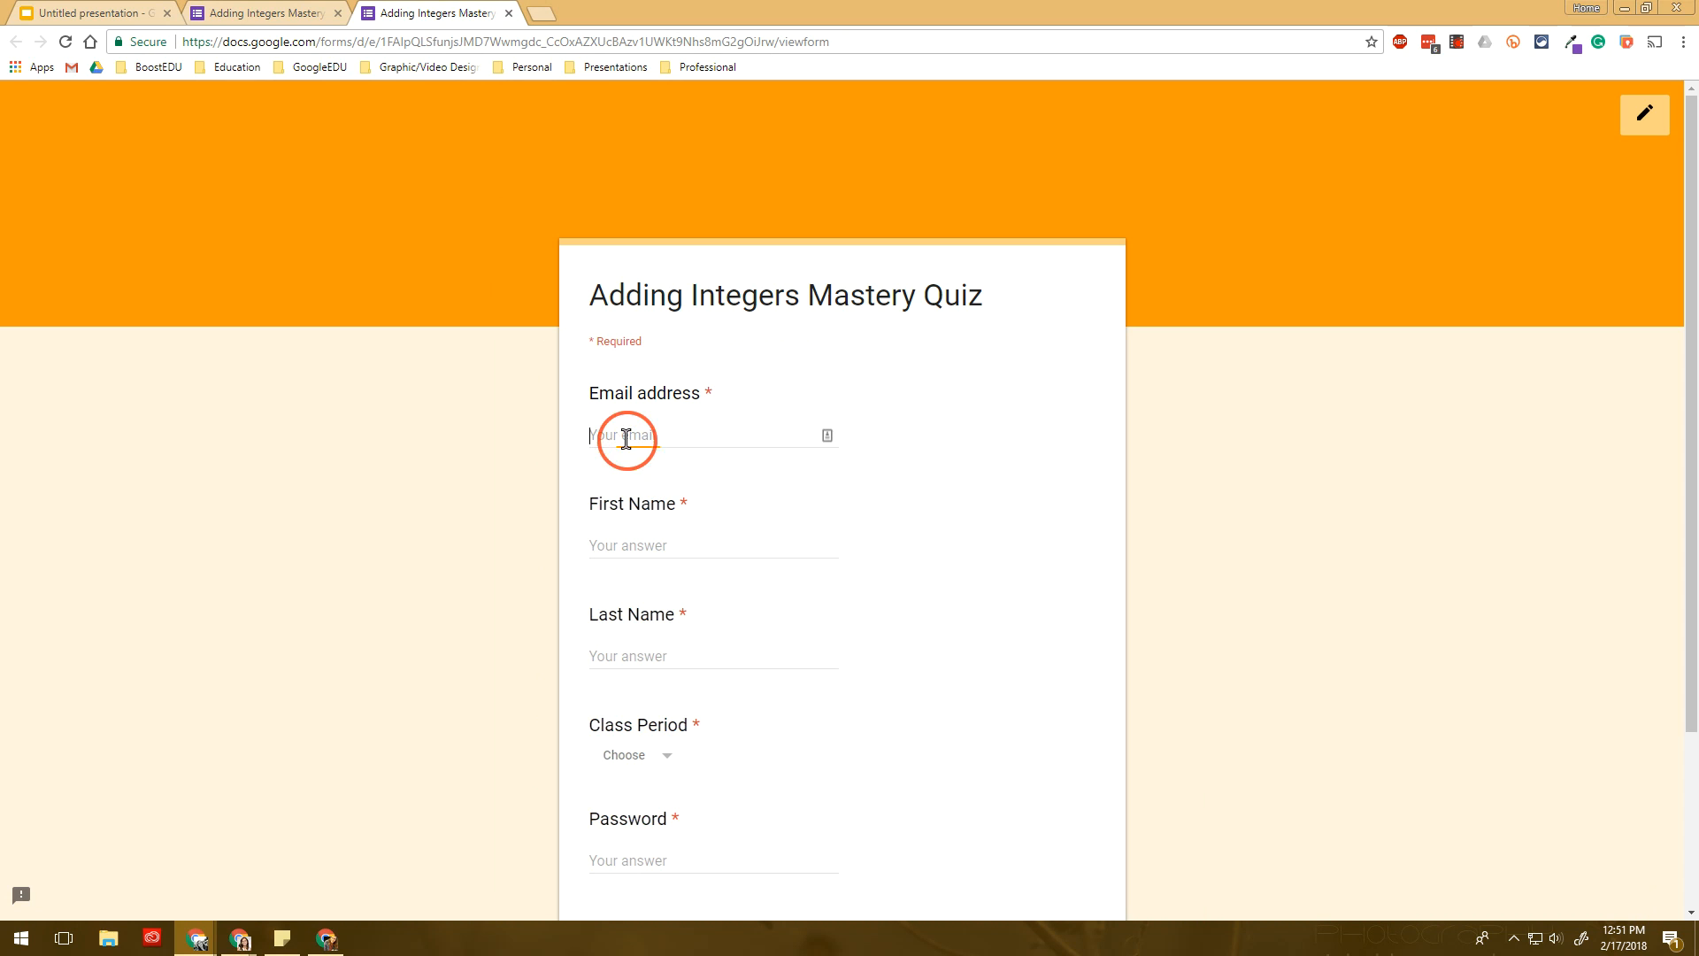
pyautogui.click(639, 458)
pyautogui.click(689, 749)
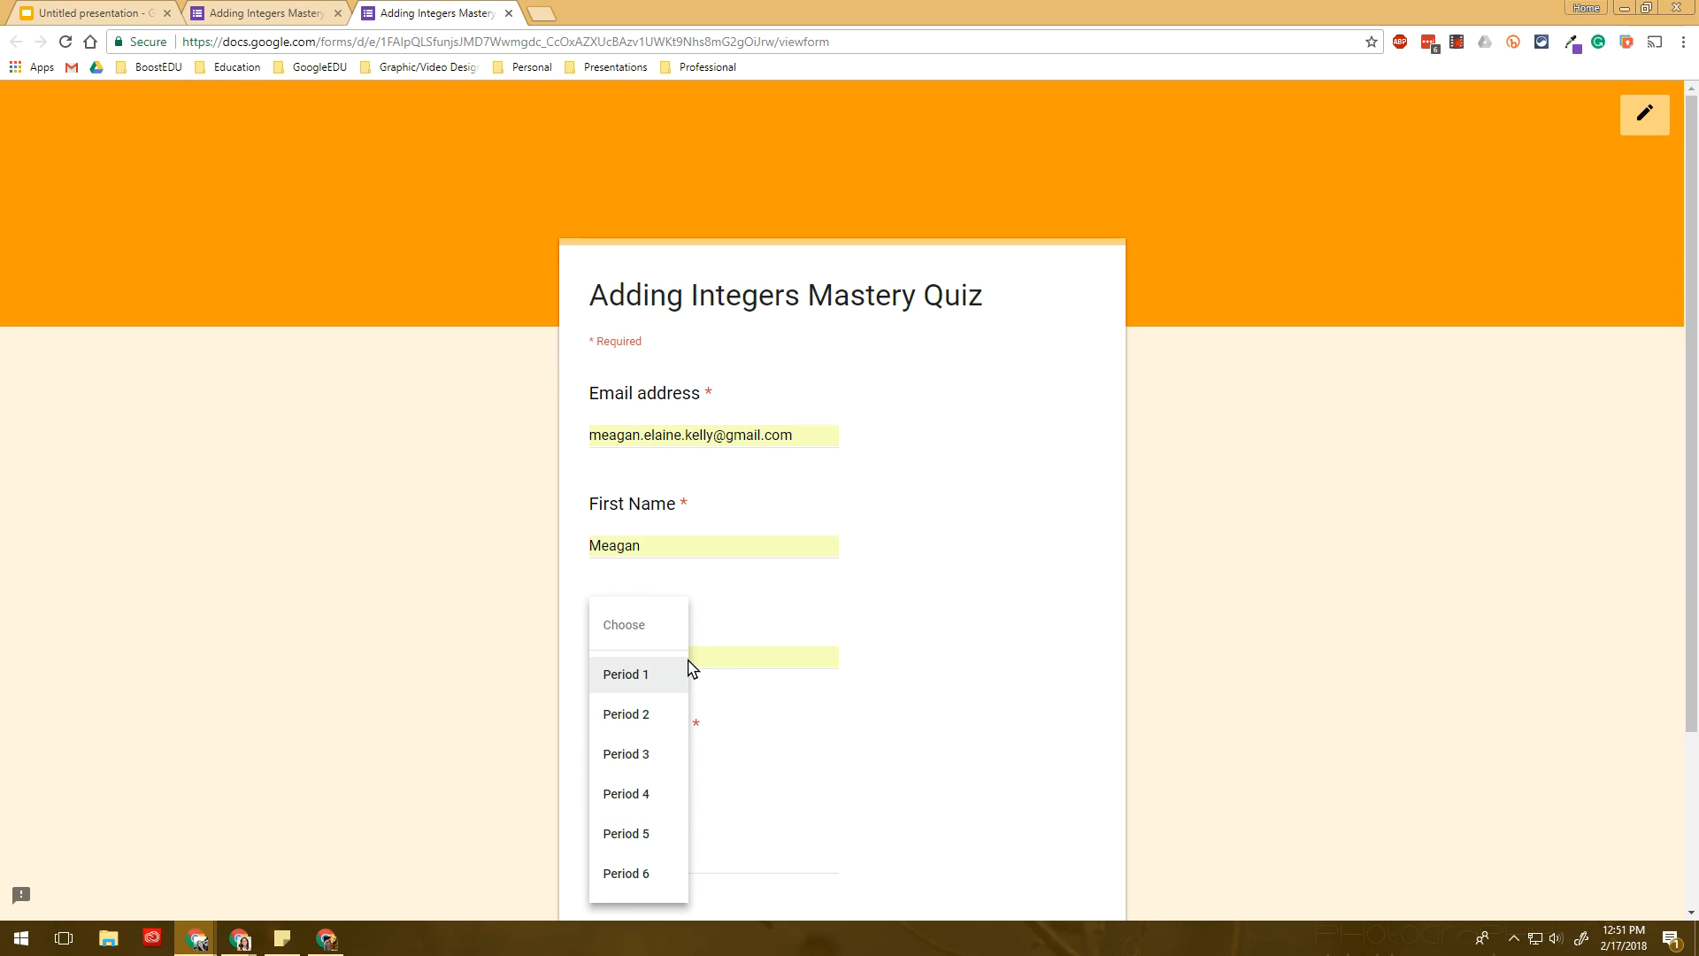
pyautogui.click(655, 685)
pyautogui.click(649, 856)
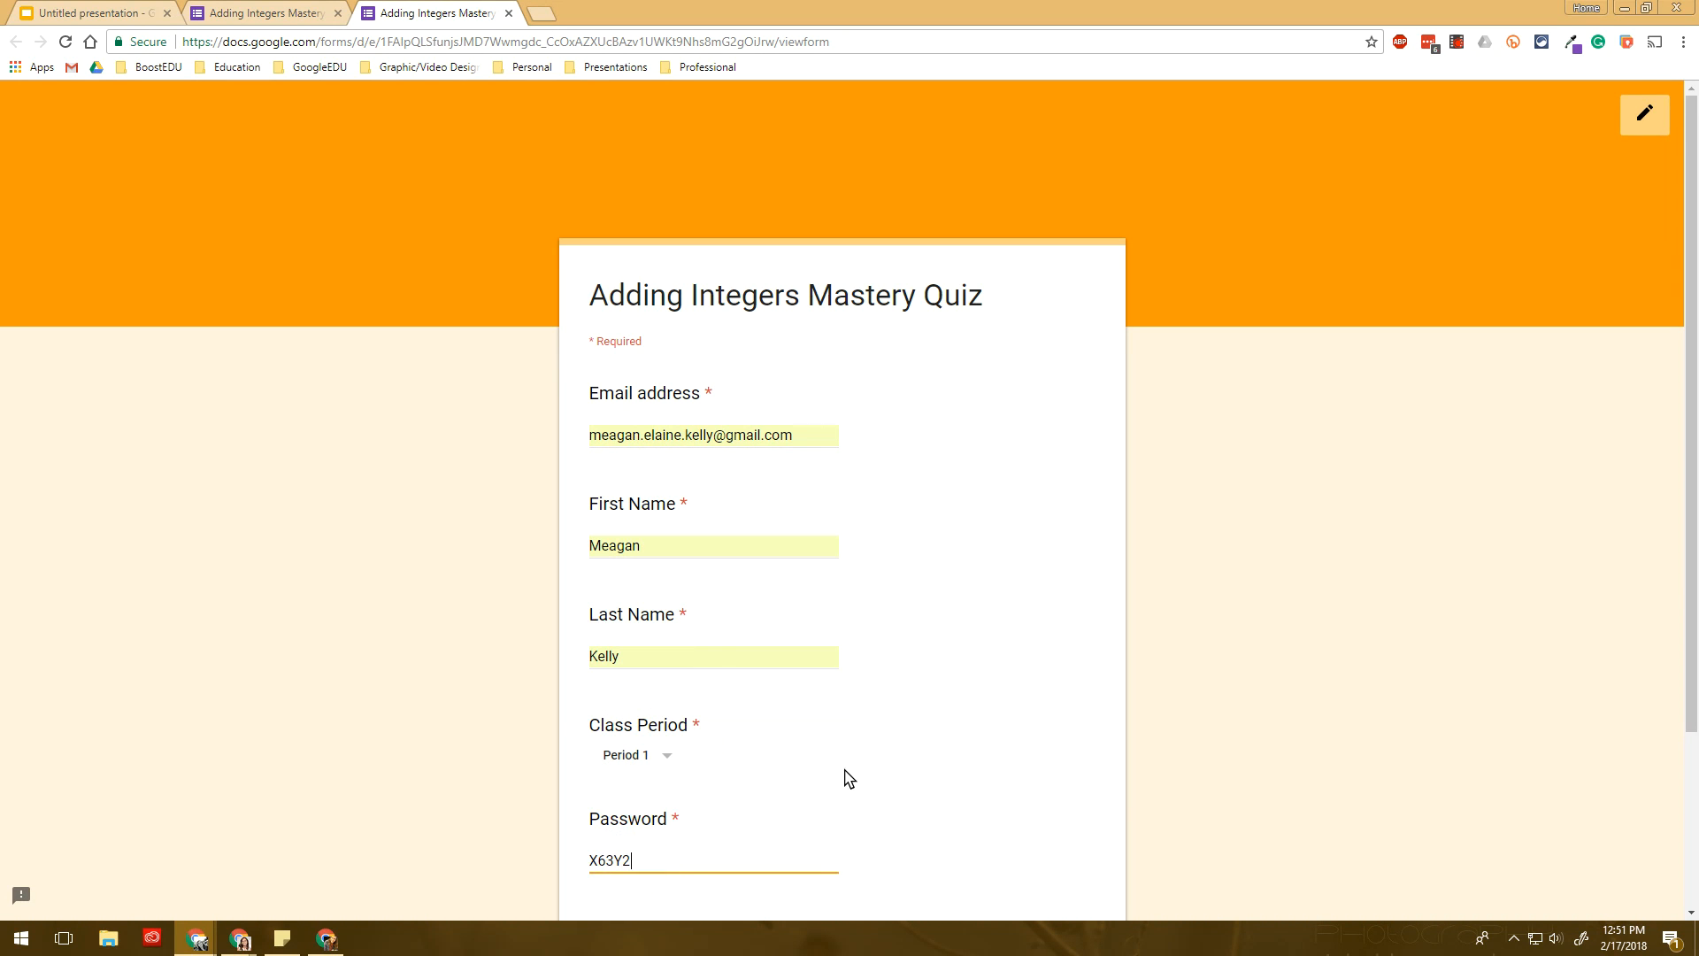
pyautogui.scroll(-3, 846, 782)
pyautogui.click(637, 740)
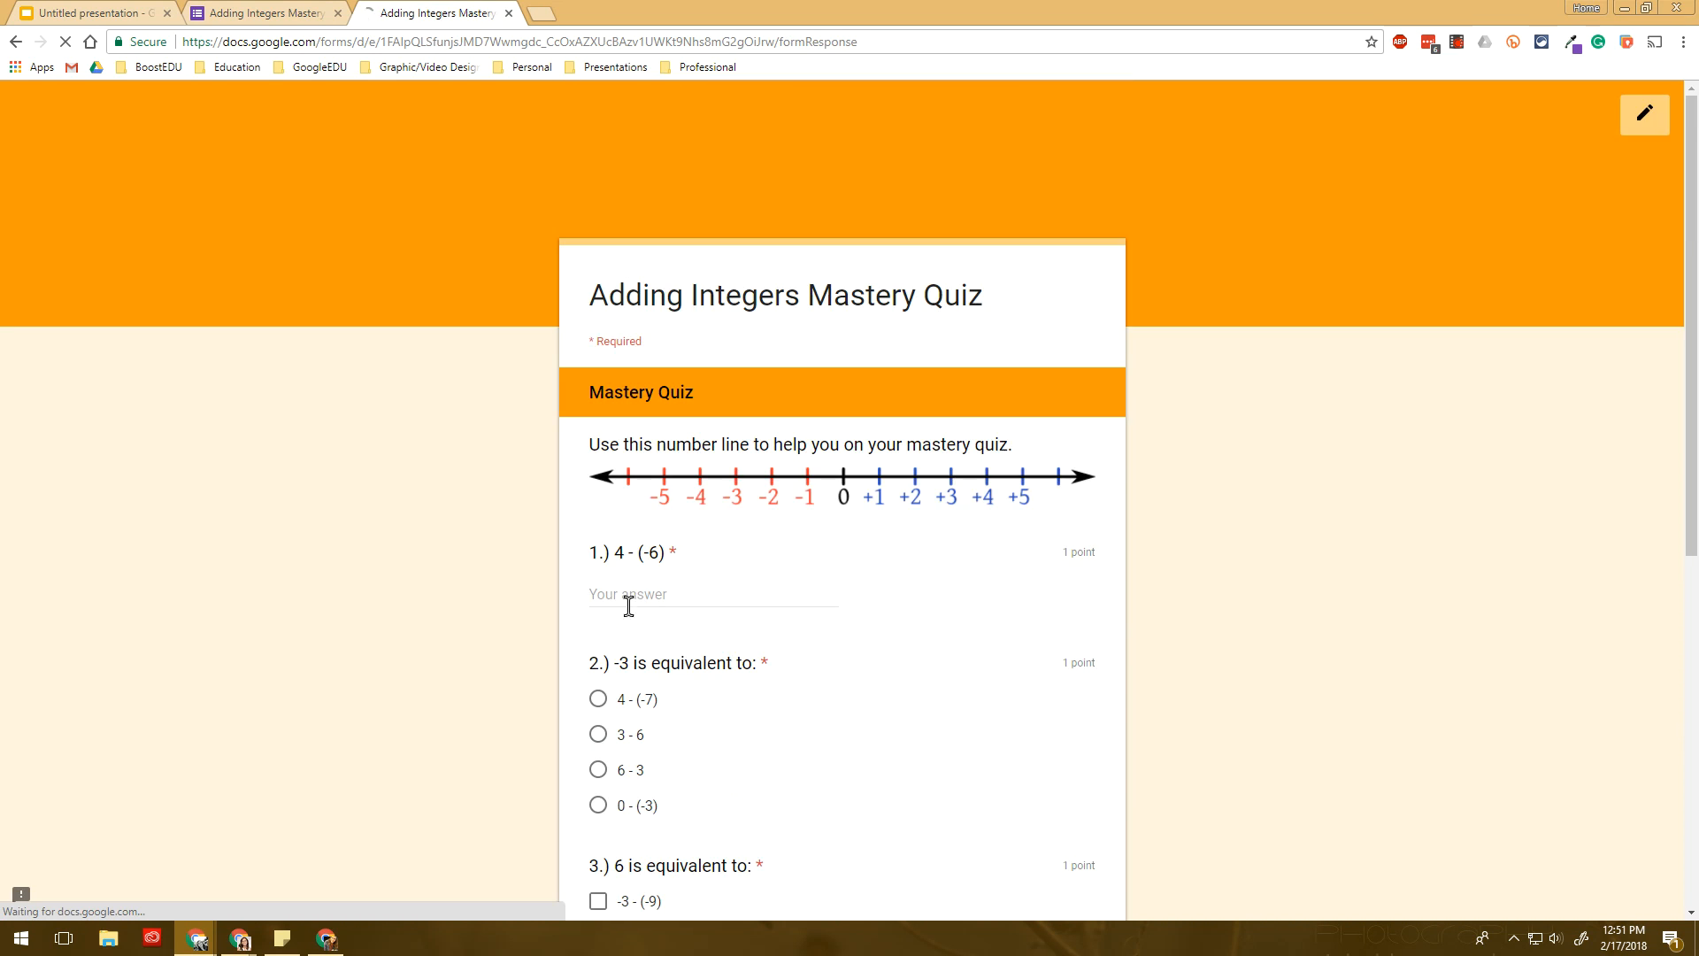
# - Answer 10, 0 - (-3), -3 - (-9) and 0 - (-6), Subtract, 'When adding', then submit
pyautogui.scroll(-2, 646, 596)
pyautogui.click(598, 600)
pyautogui.click(667, 387)
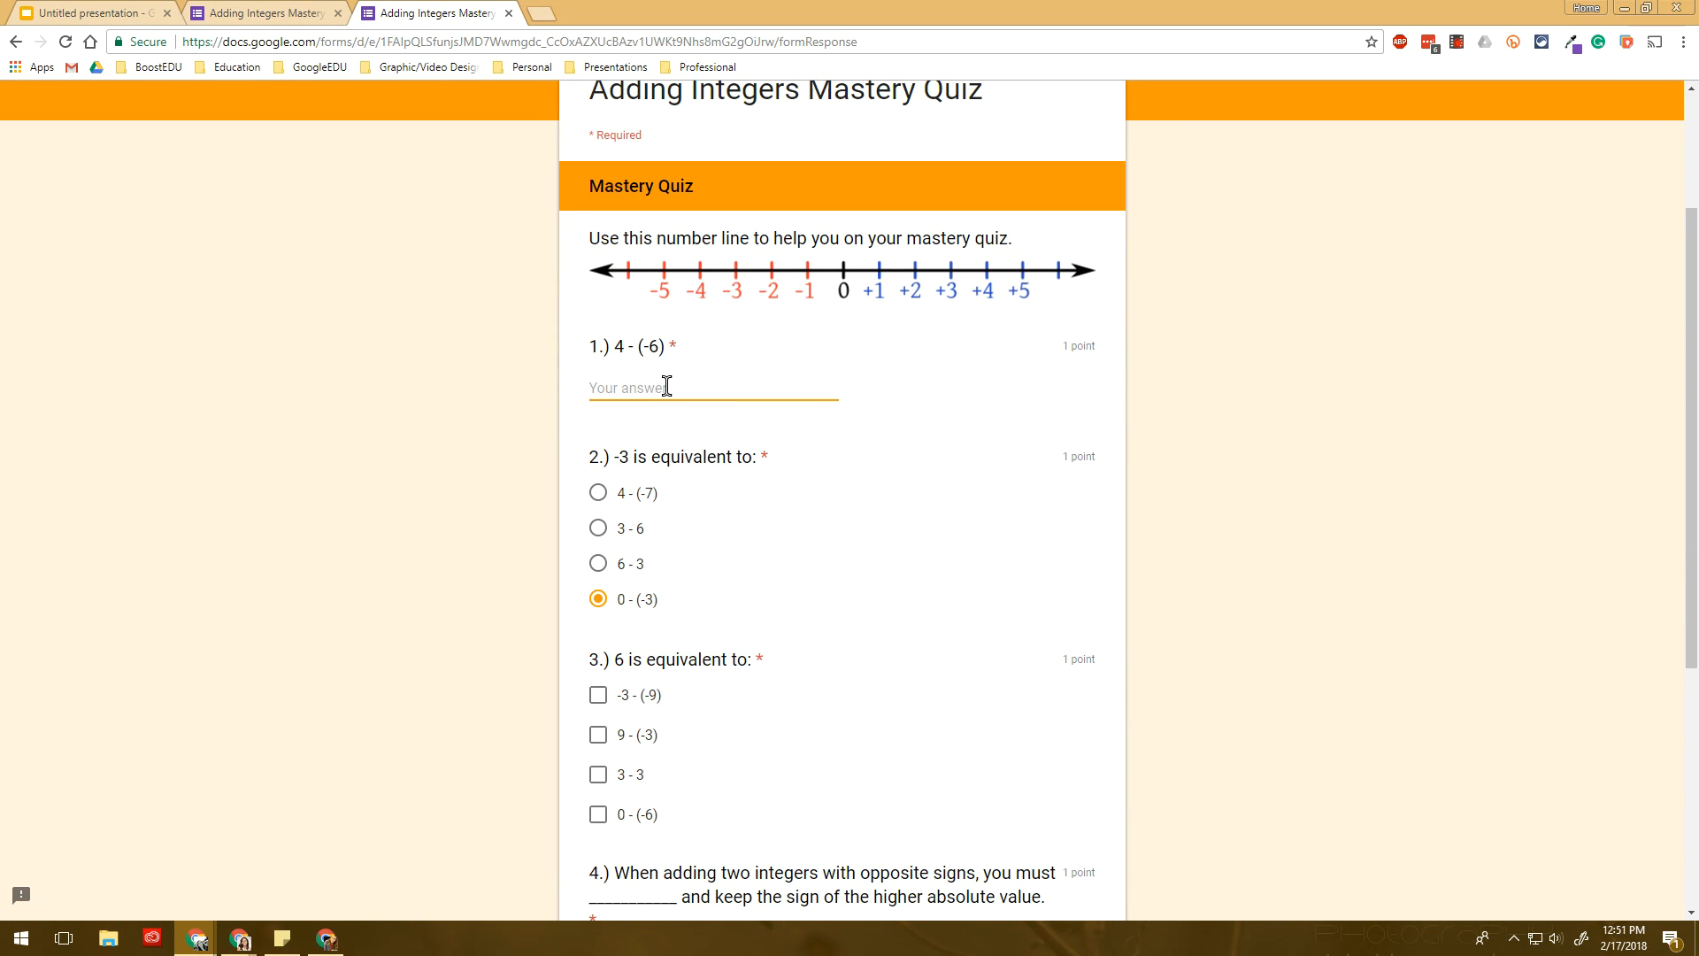
pyautogui.write('10')
pyautogui.scroll(-5, 650, 511)
pyautogui.click(609, 282)
pyautogui.click(608, 403)
pyautogui.click(630, 536)
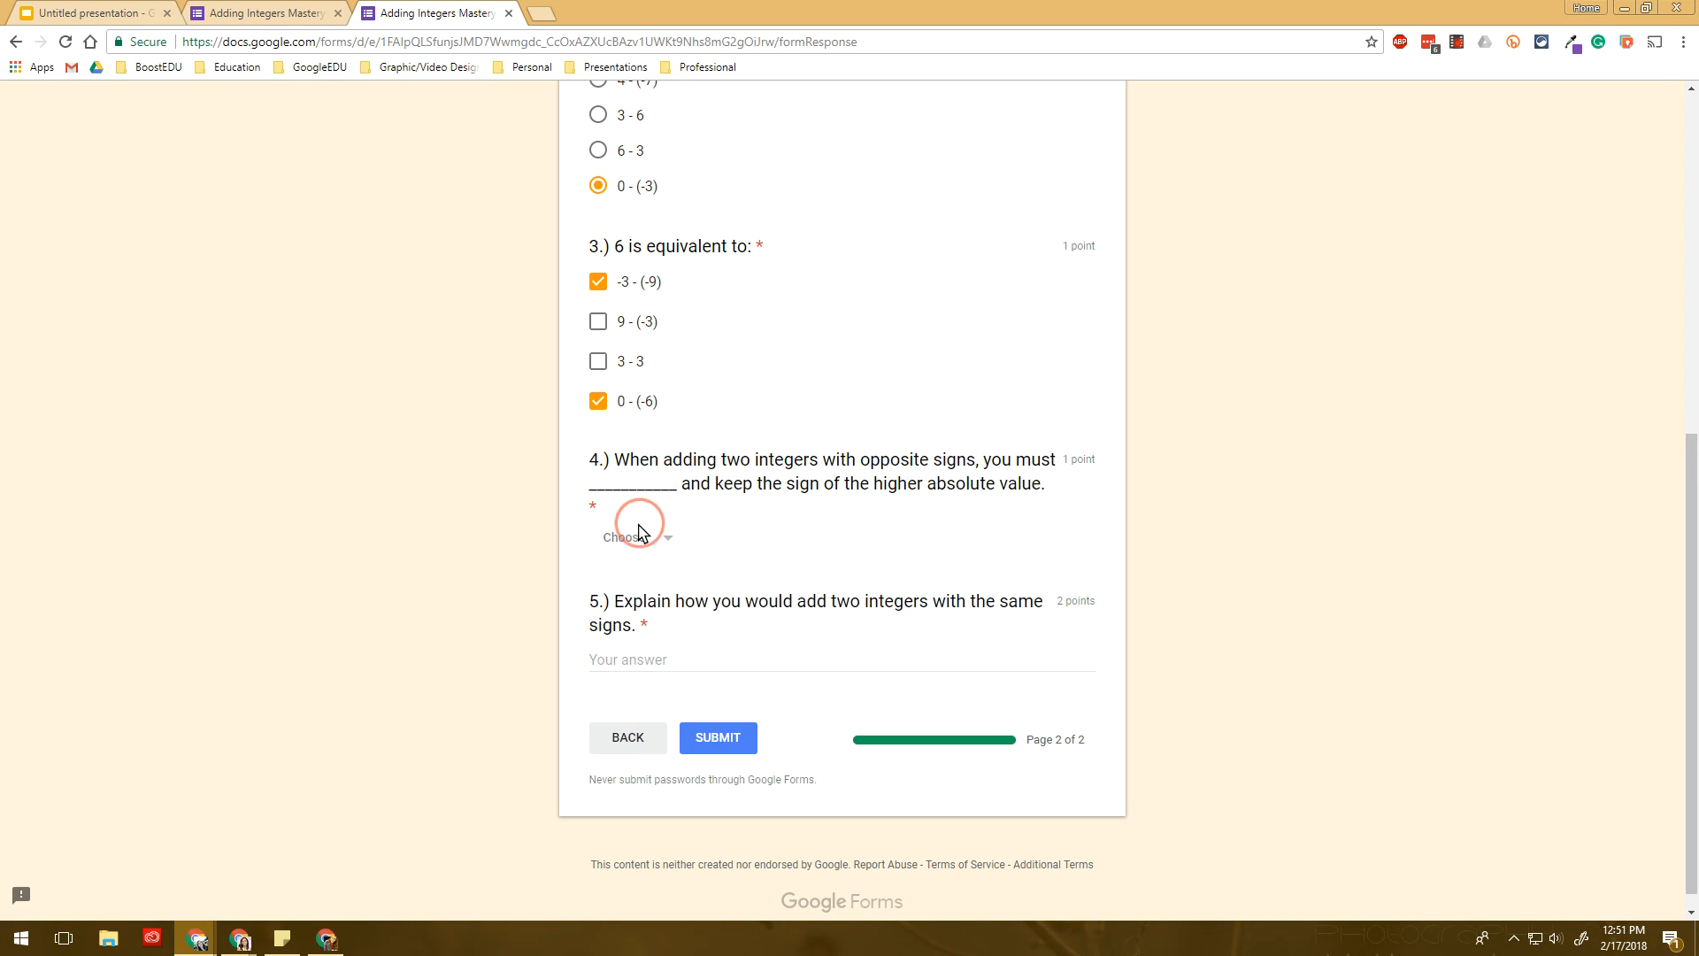
pyautogui.click(655, 627)
pyautogui.click(641, 655)
pyautogui.write('When adding two integers with the same sign, add and keep the sign.')
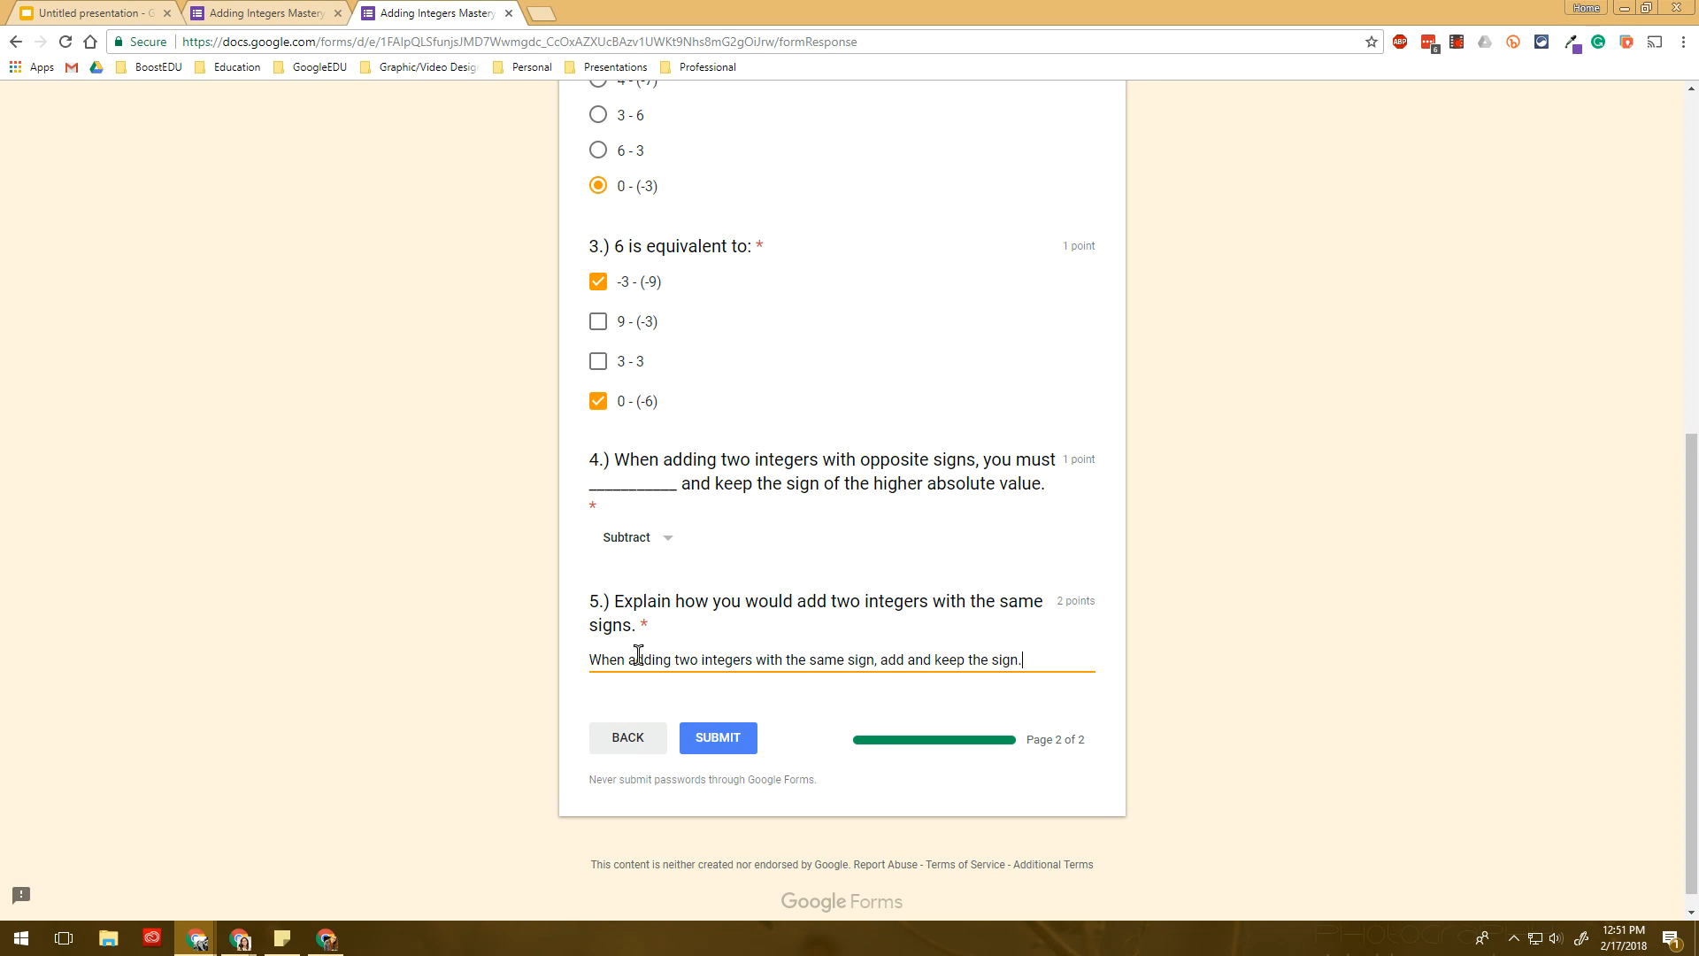
pyautogui.click(742, 736)
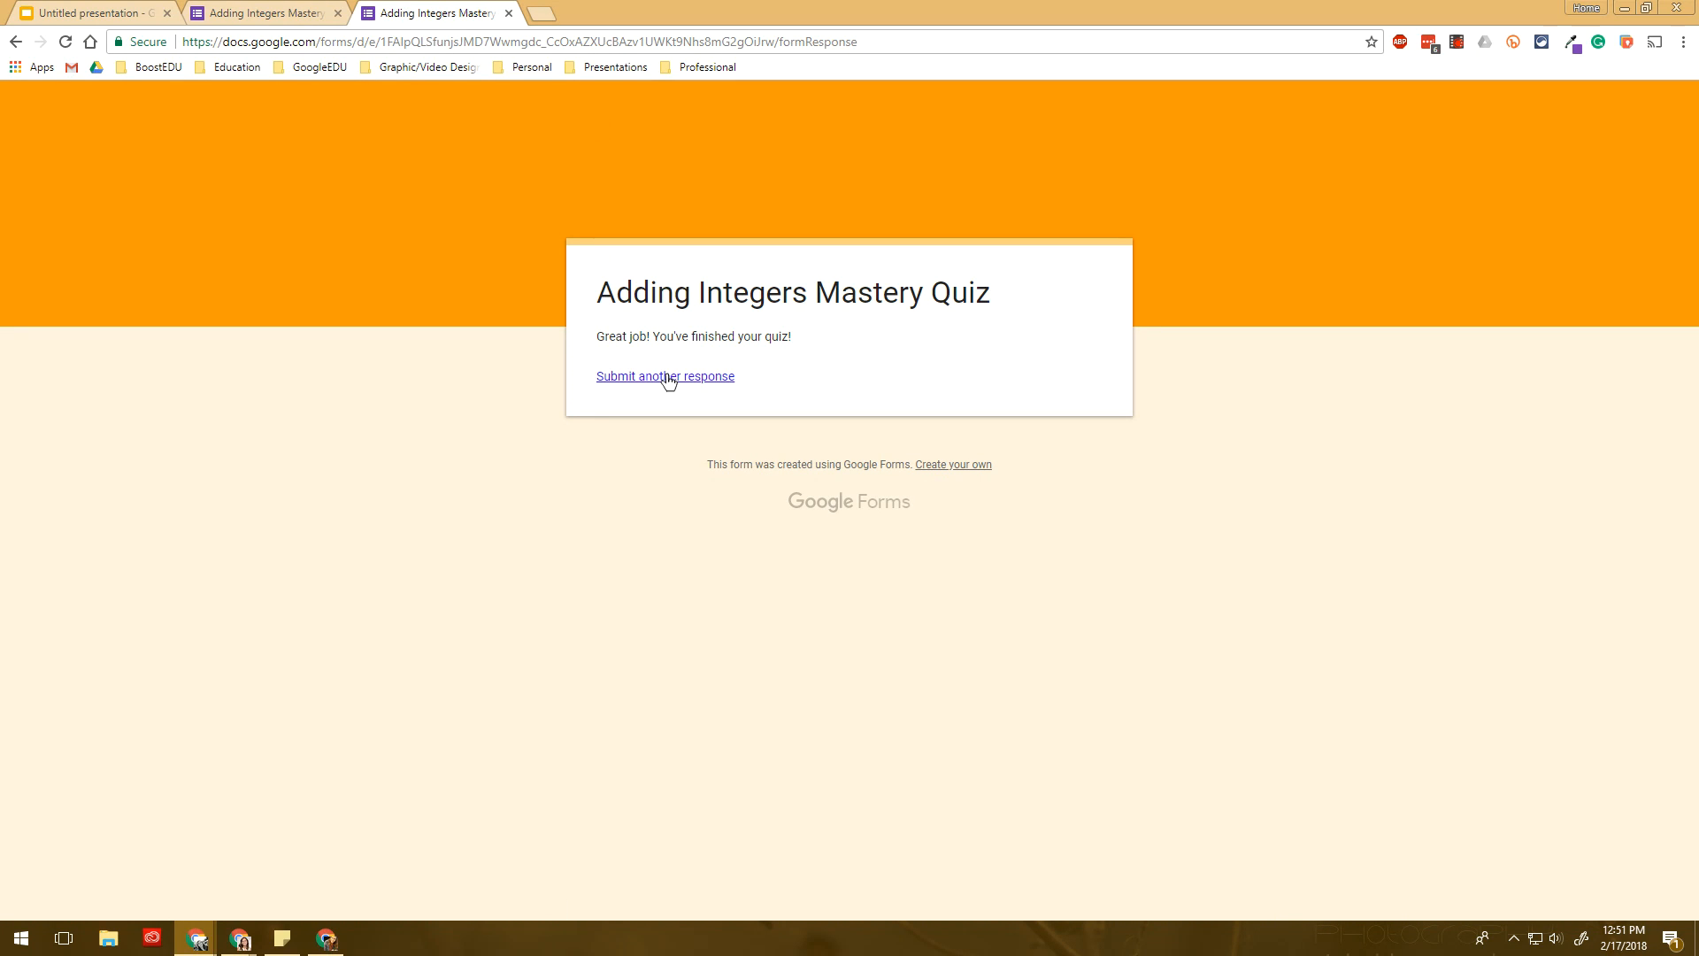
# - Start another response and enter the student's email, first name and last name
pyautogui.click(666, 378)
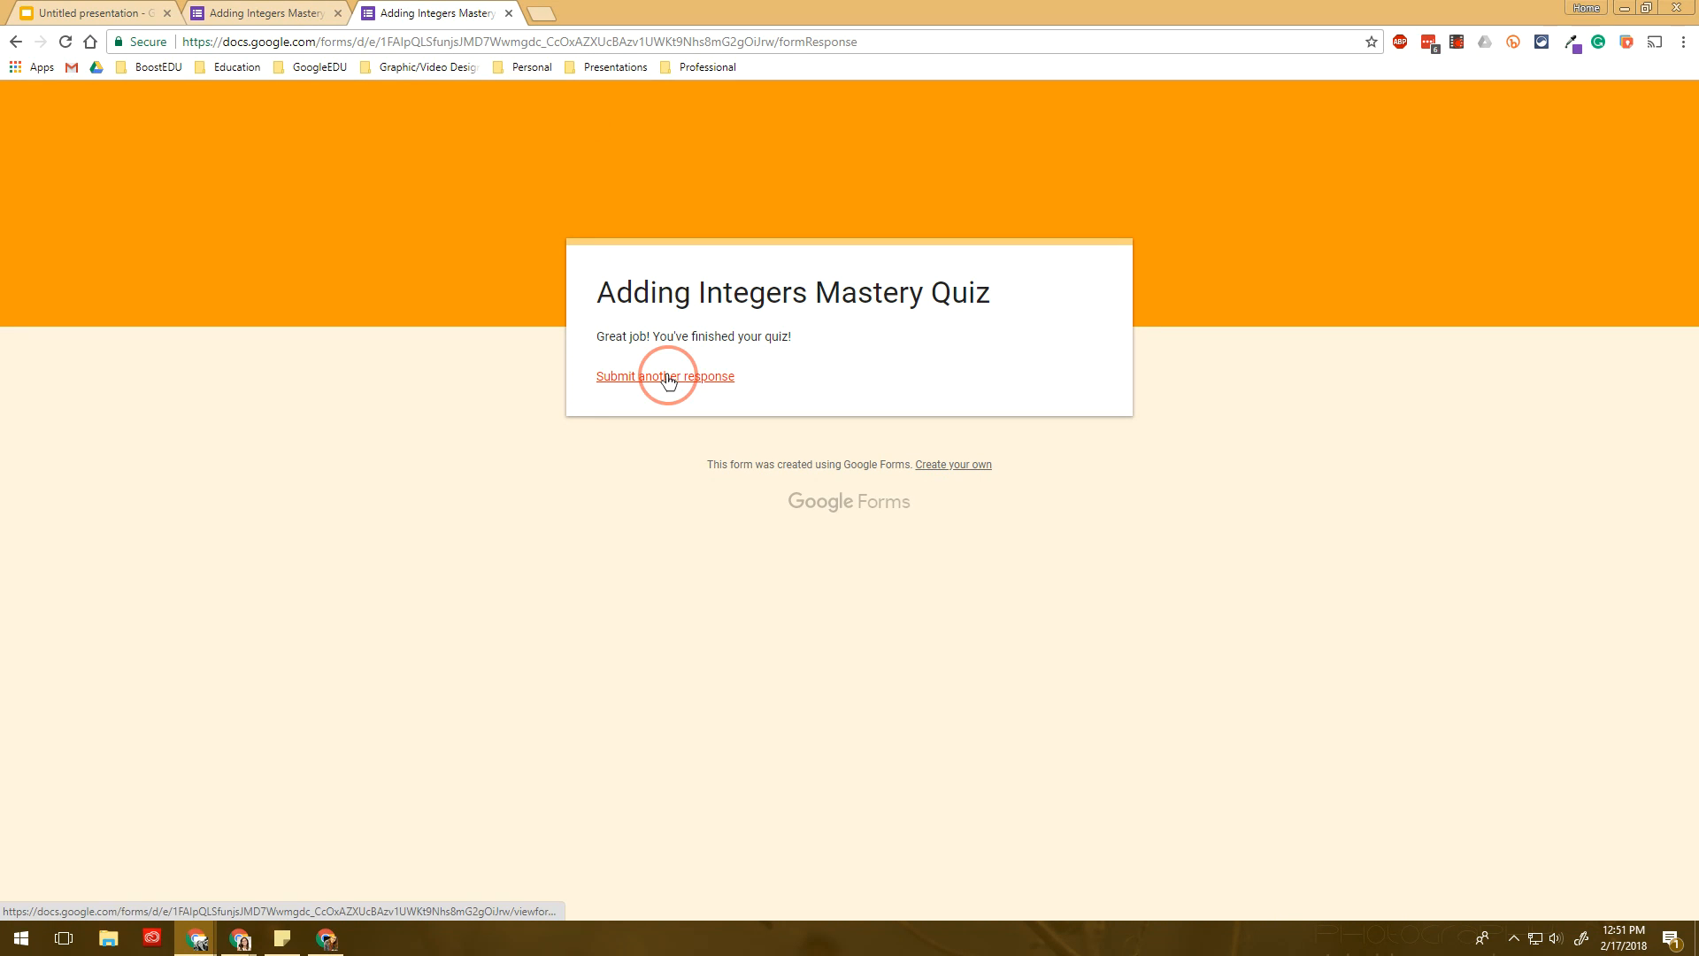
pyautogui.click(694, 438)
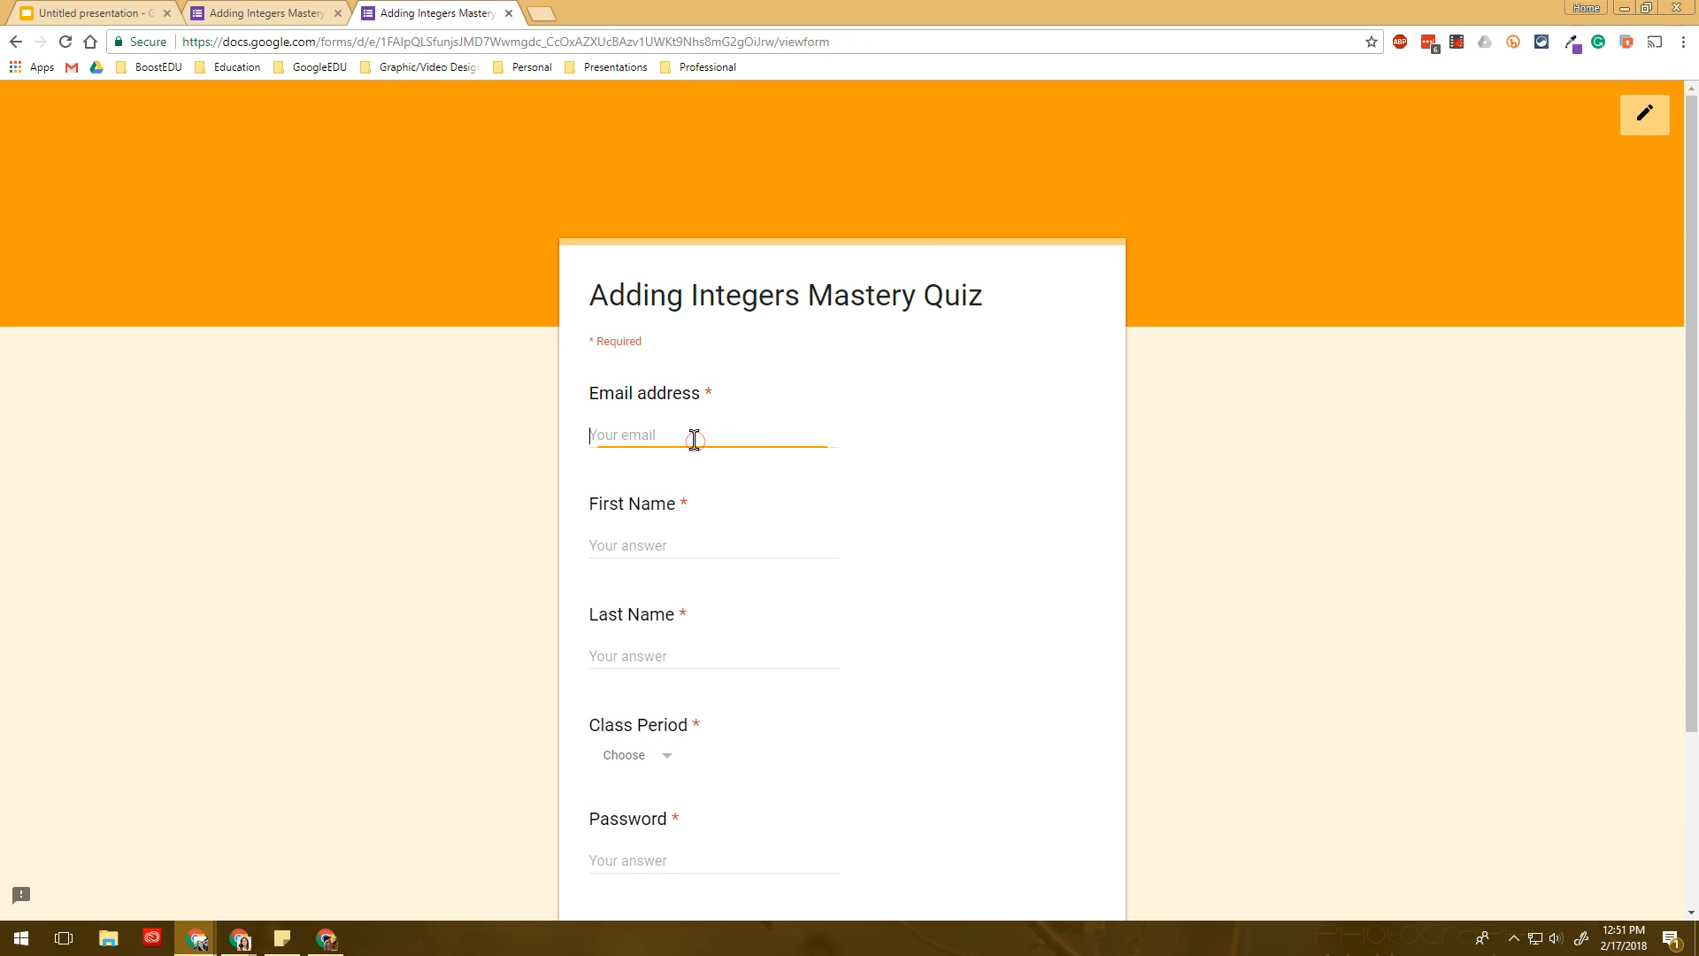
pyautogui.press('Down')
pyautogui.press('Tab')
pyautogui.write('M')
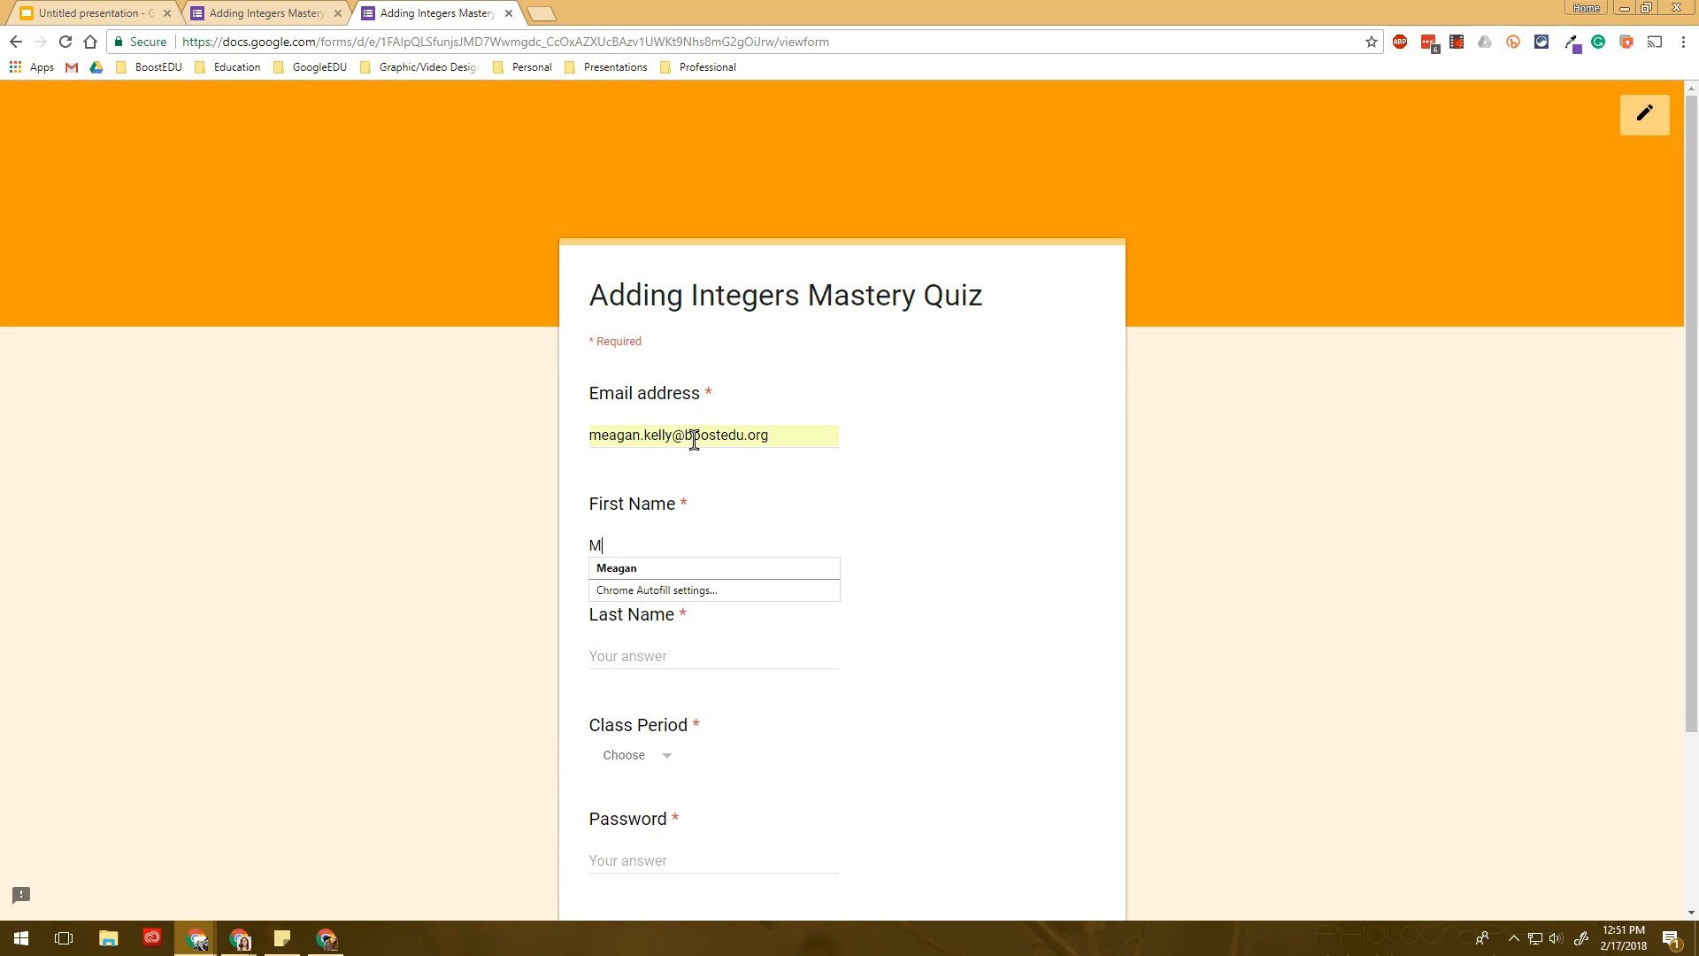
pyautogui.press('BackSpace')
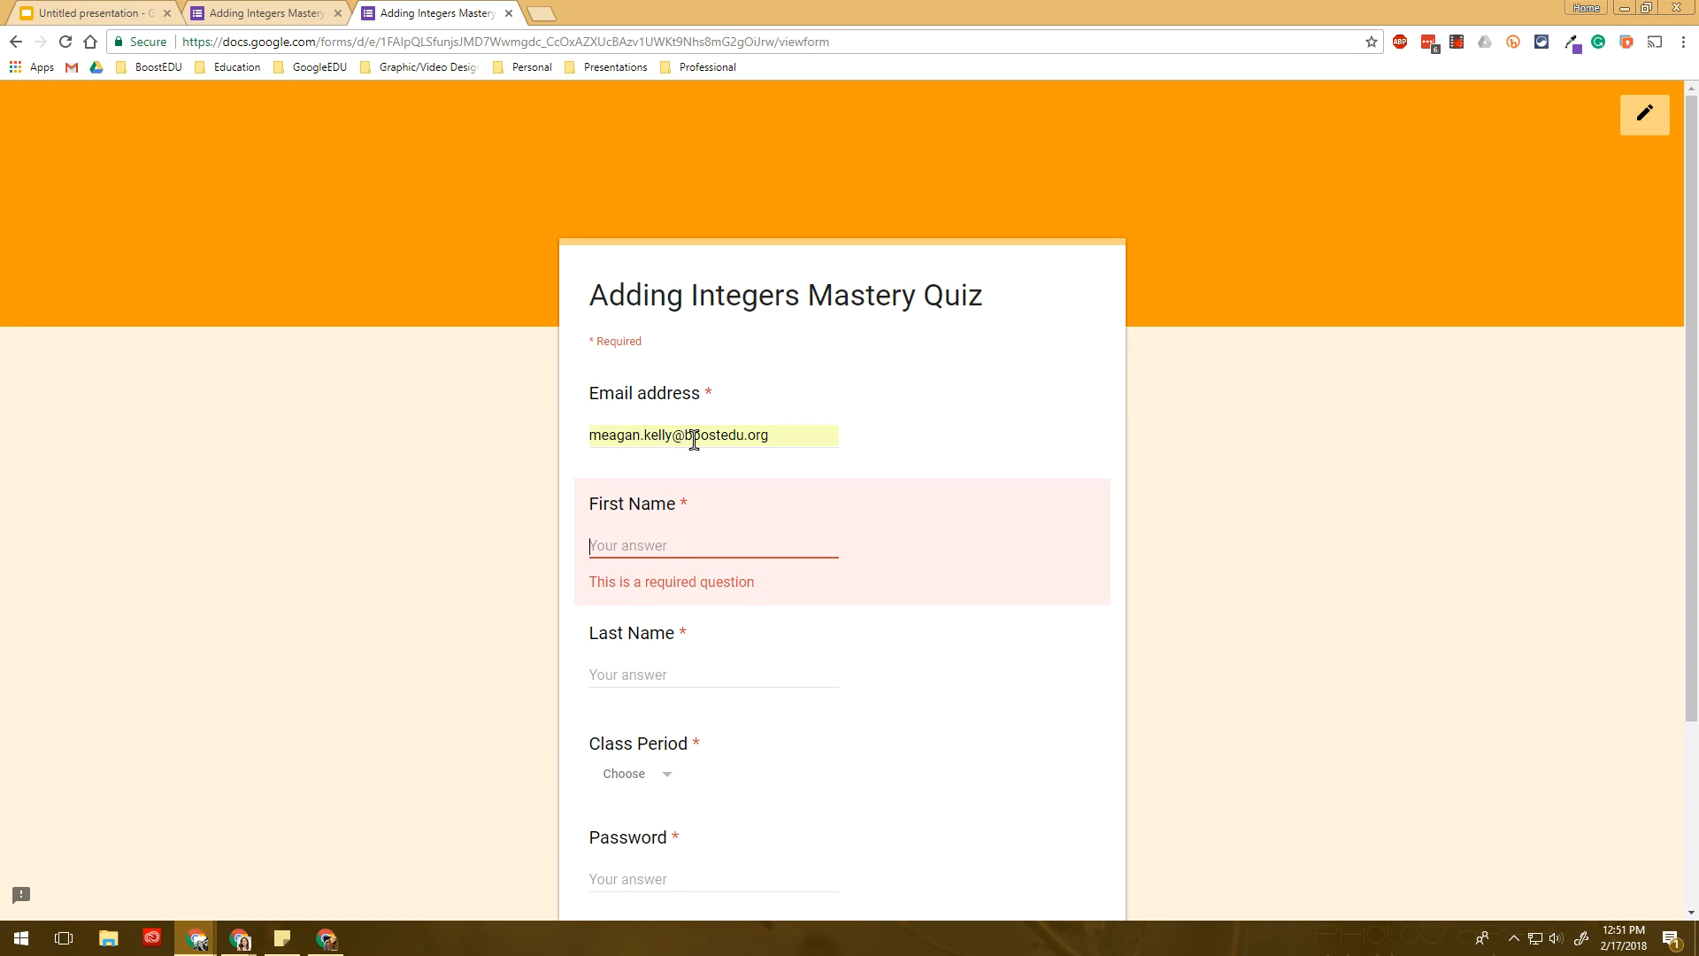
pyautogui.write('K')
pyautogui.press('BackSpace')
pyautogui.write('Meagan')
pyautogui.press('Tab')
pyautogui.write('S')
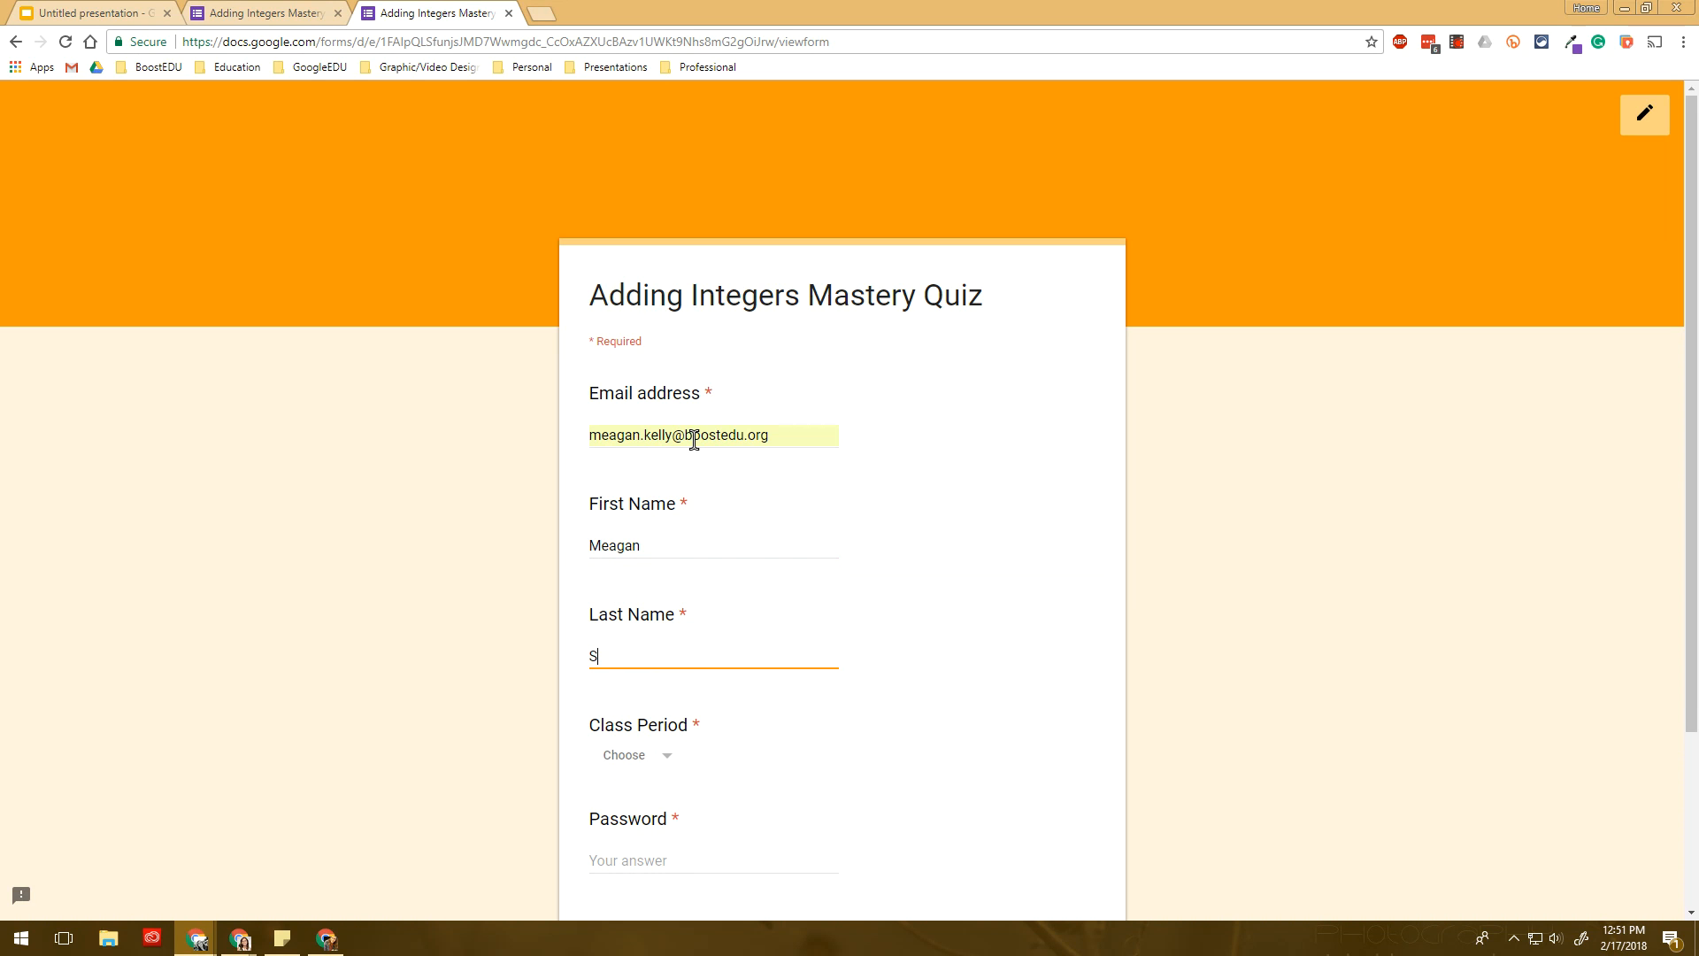
pyautogui.press('Tab')
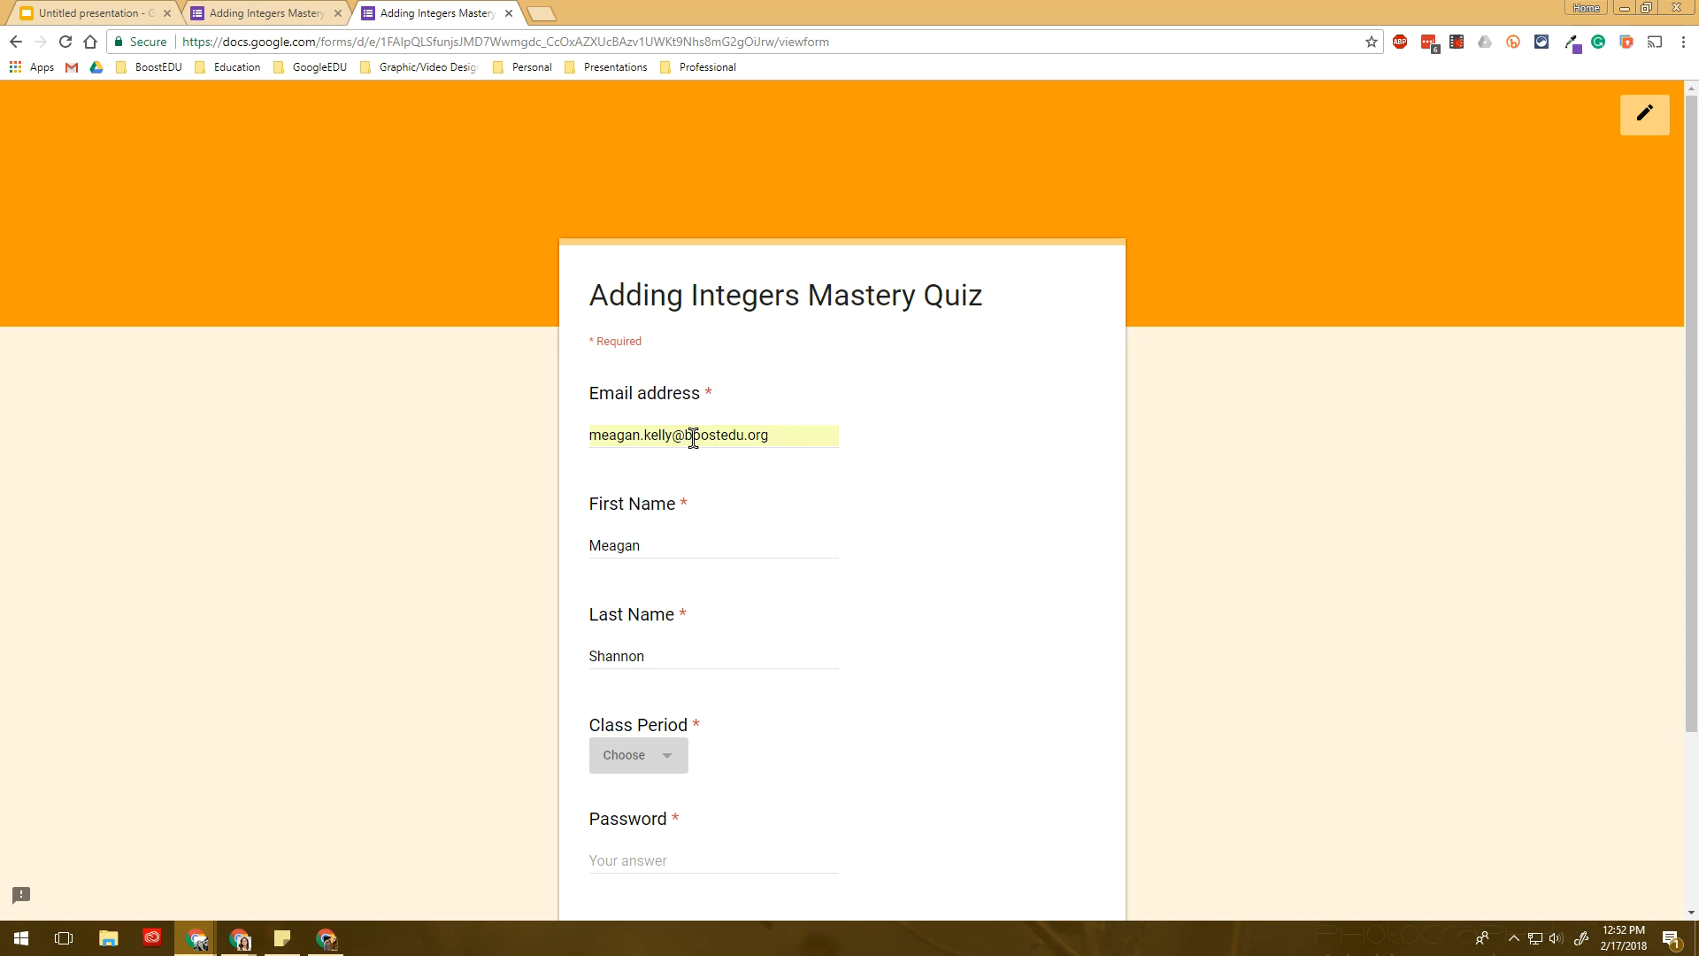
# - Choose Period 1, enter the section password, and continue to the quiz
pyautogui.scroll(-3, 620, 433)
pyautogui.click(652, 527)
pyautogui.click(652, 573)
pyautogui.click(662, 630)
pyautogui.click(652, 708)
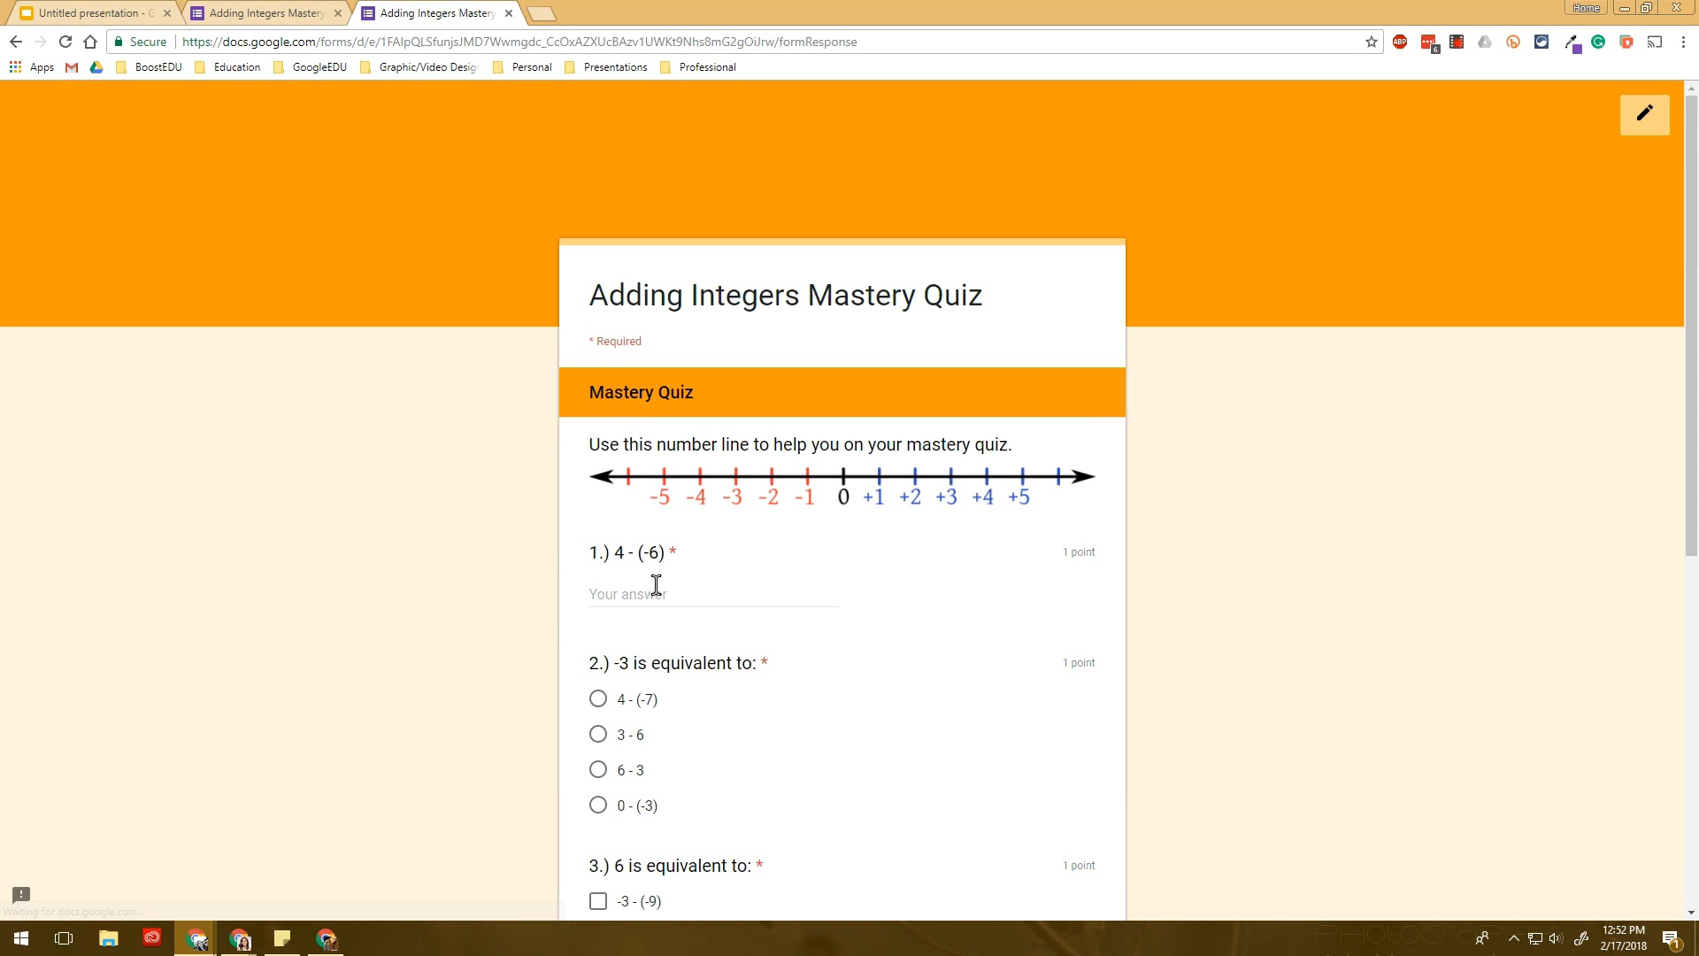
# - Answer 6, 3 - 6, 9 - (-3), Subtract and 'Ad', then submit the second response
pyautogui.scroll(-2, 652, 531)
pyautogui.click(670, 382)
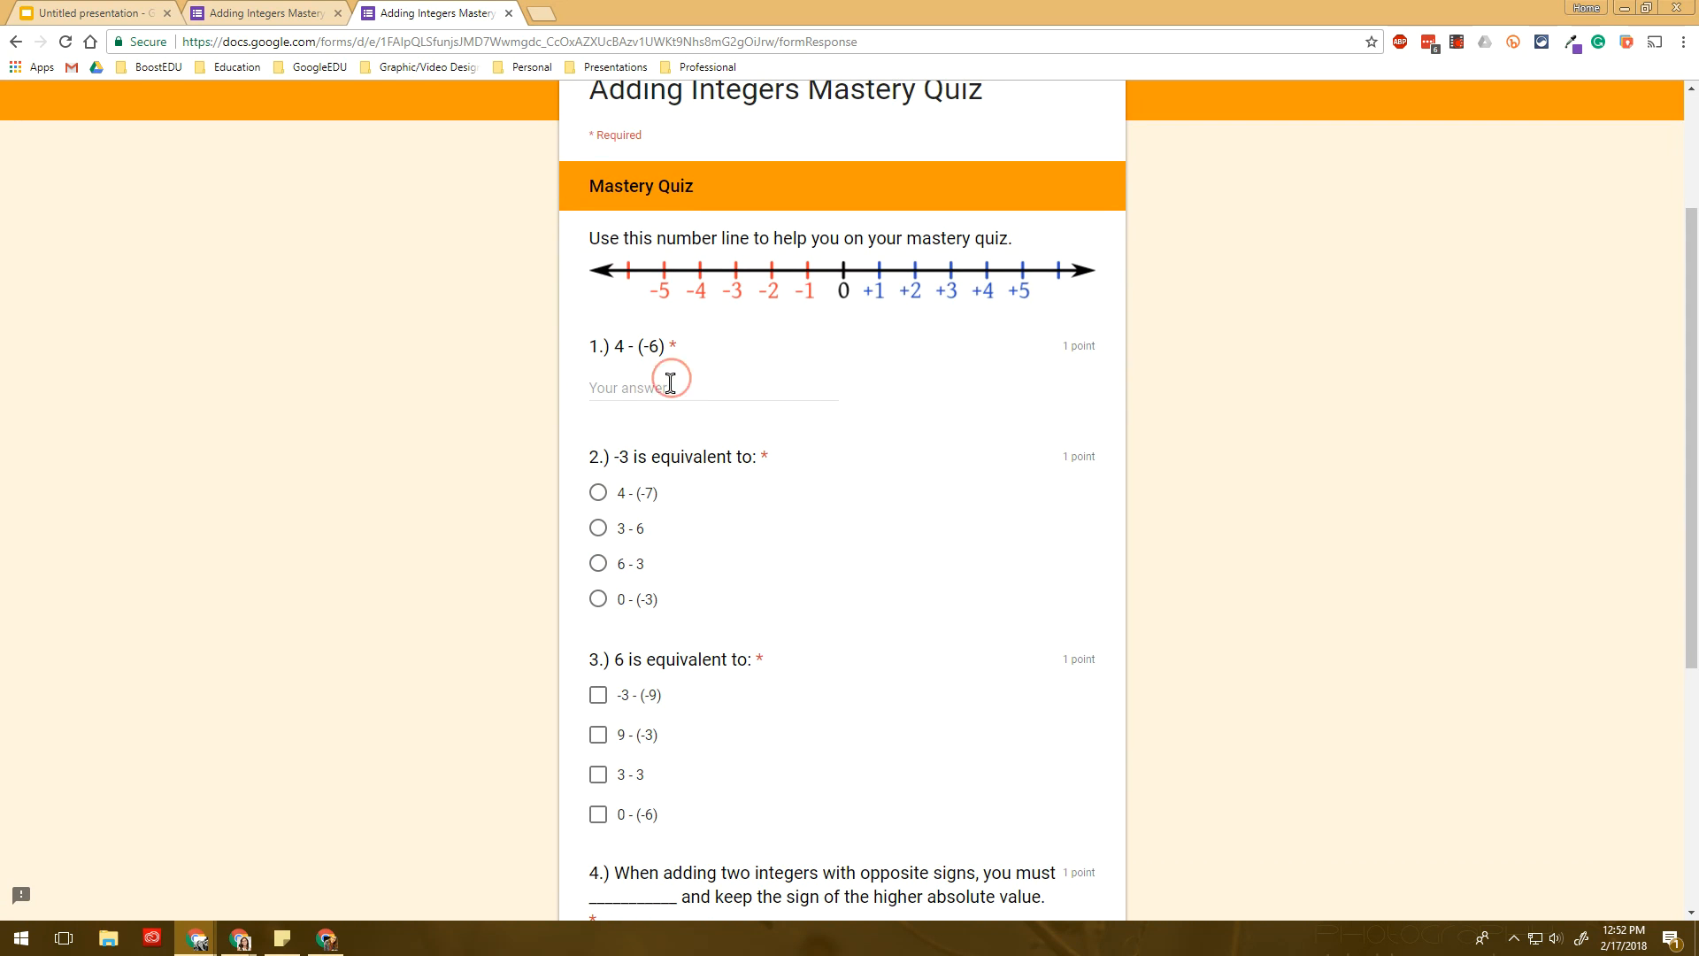
pyautogui.write('6')
pyautogui.click(637, 531)
pyautogui.scroll(-2, 637, 531)
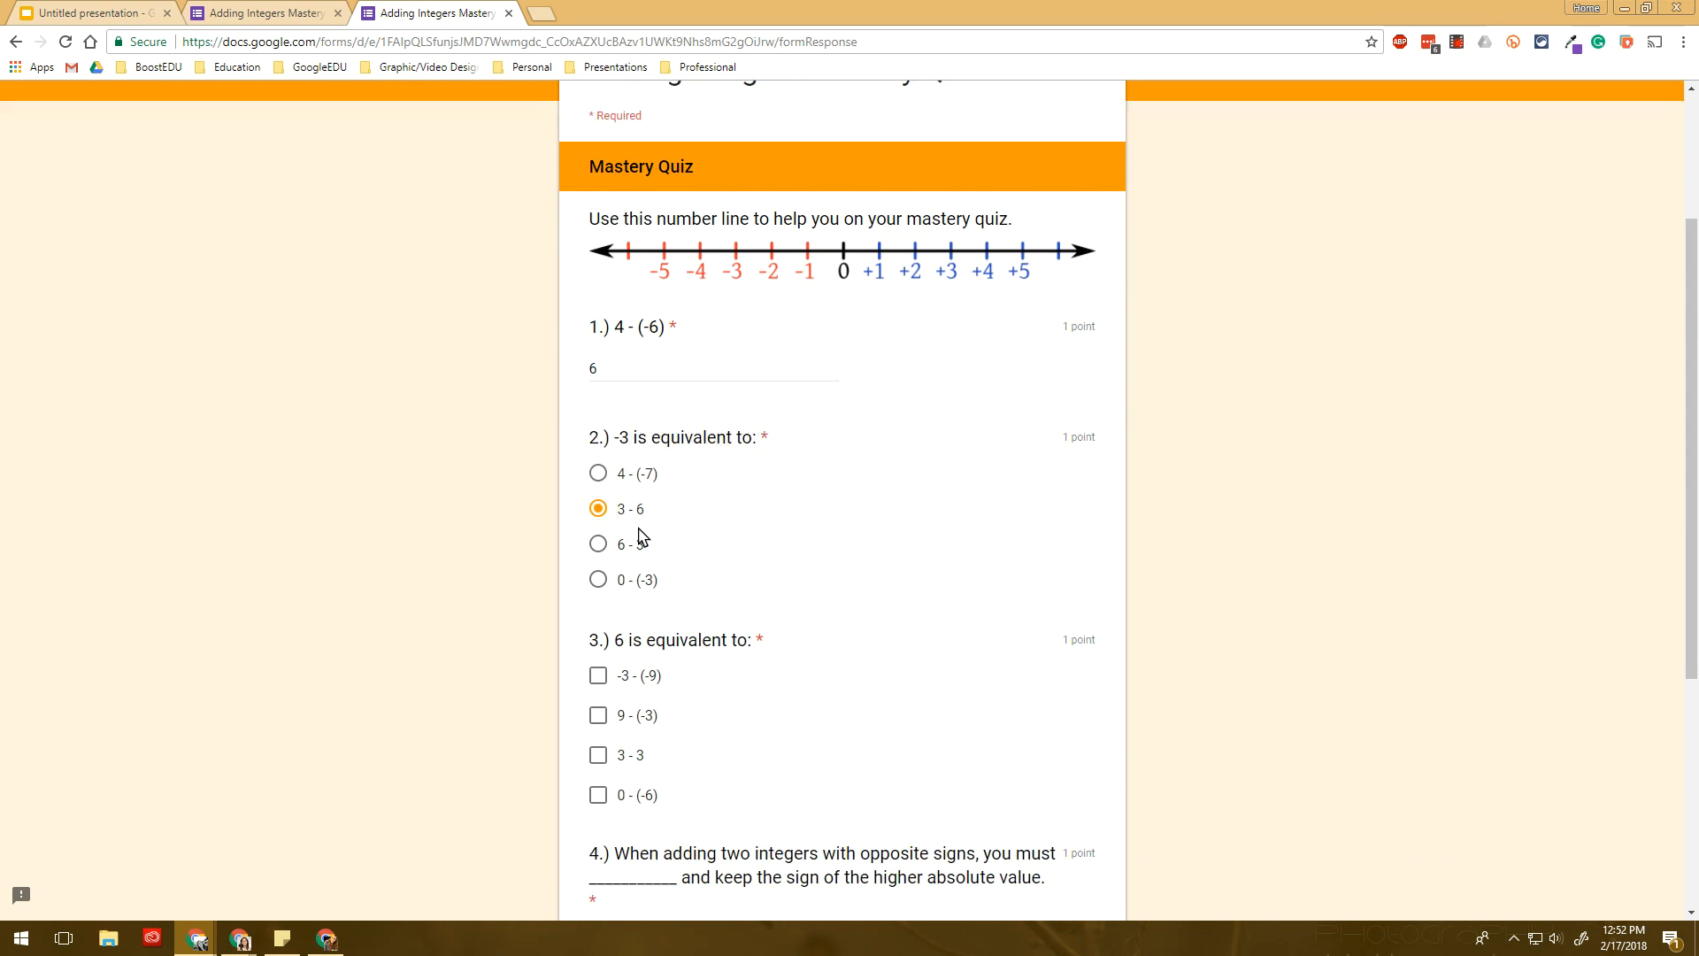
pyautogui.click(637, 529)
pyautogui.scroll(-2, 656, 624)
pyautogui.click(664, 542)
pyautogui.click(645, 587)
pyautogui.click(662, 537)
pyautogui.click(650, 576)
pyautogui.click(657, 659)
pyautogui.write('Add.')
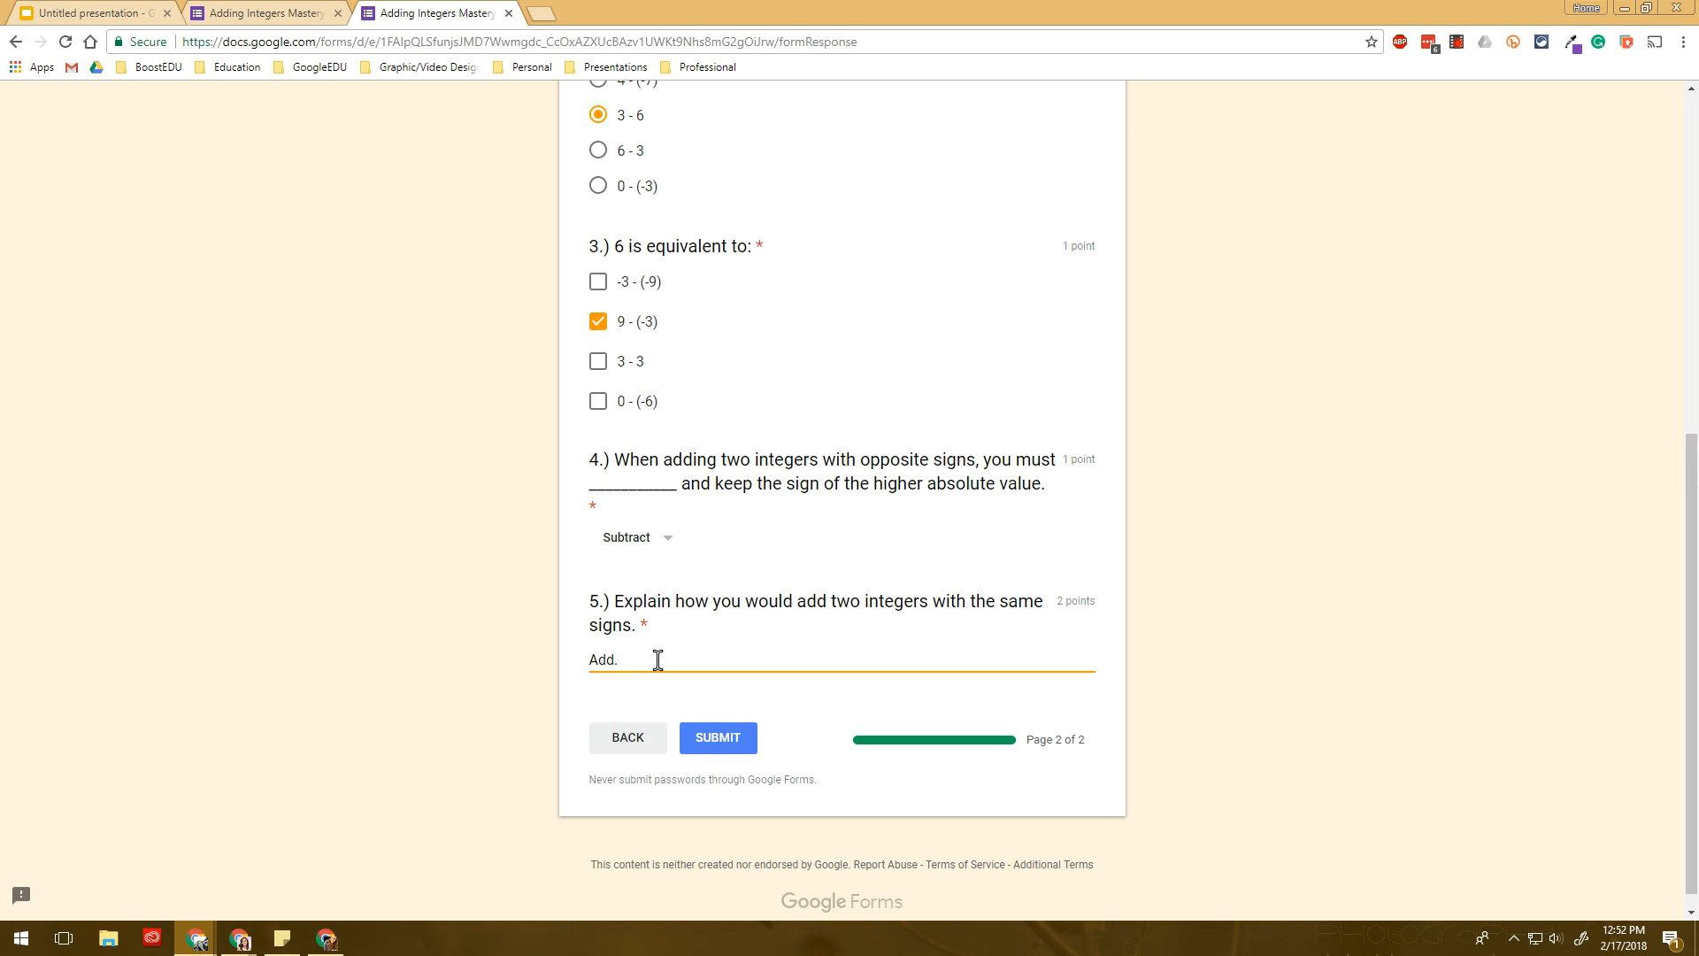
pyautogui.click(740, 747)
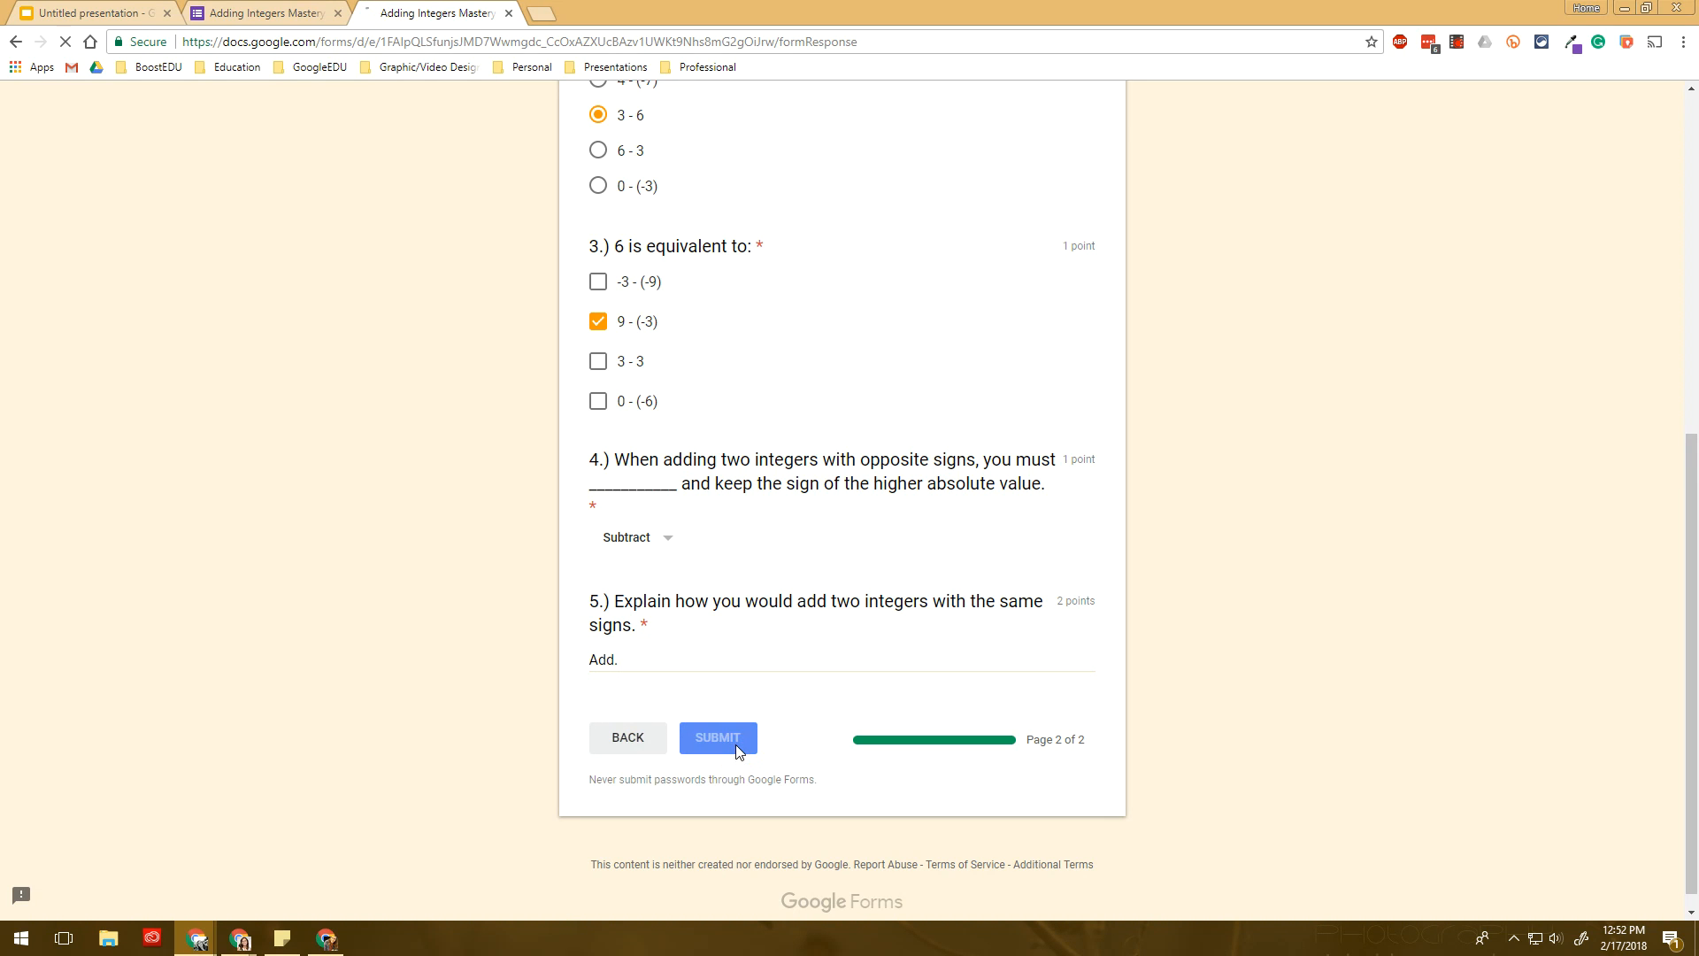
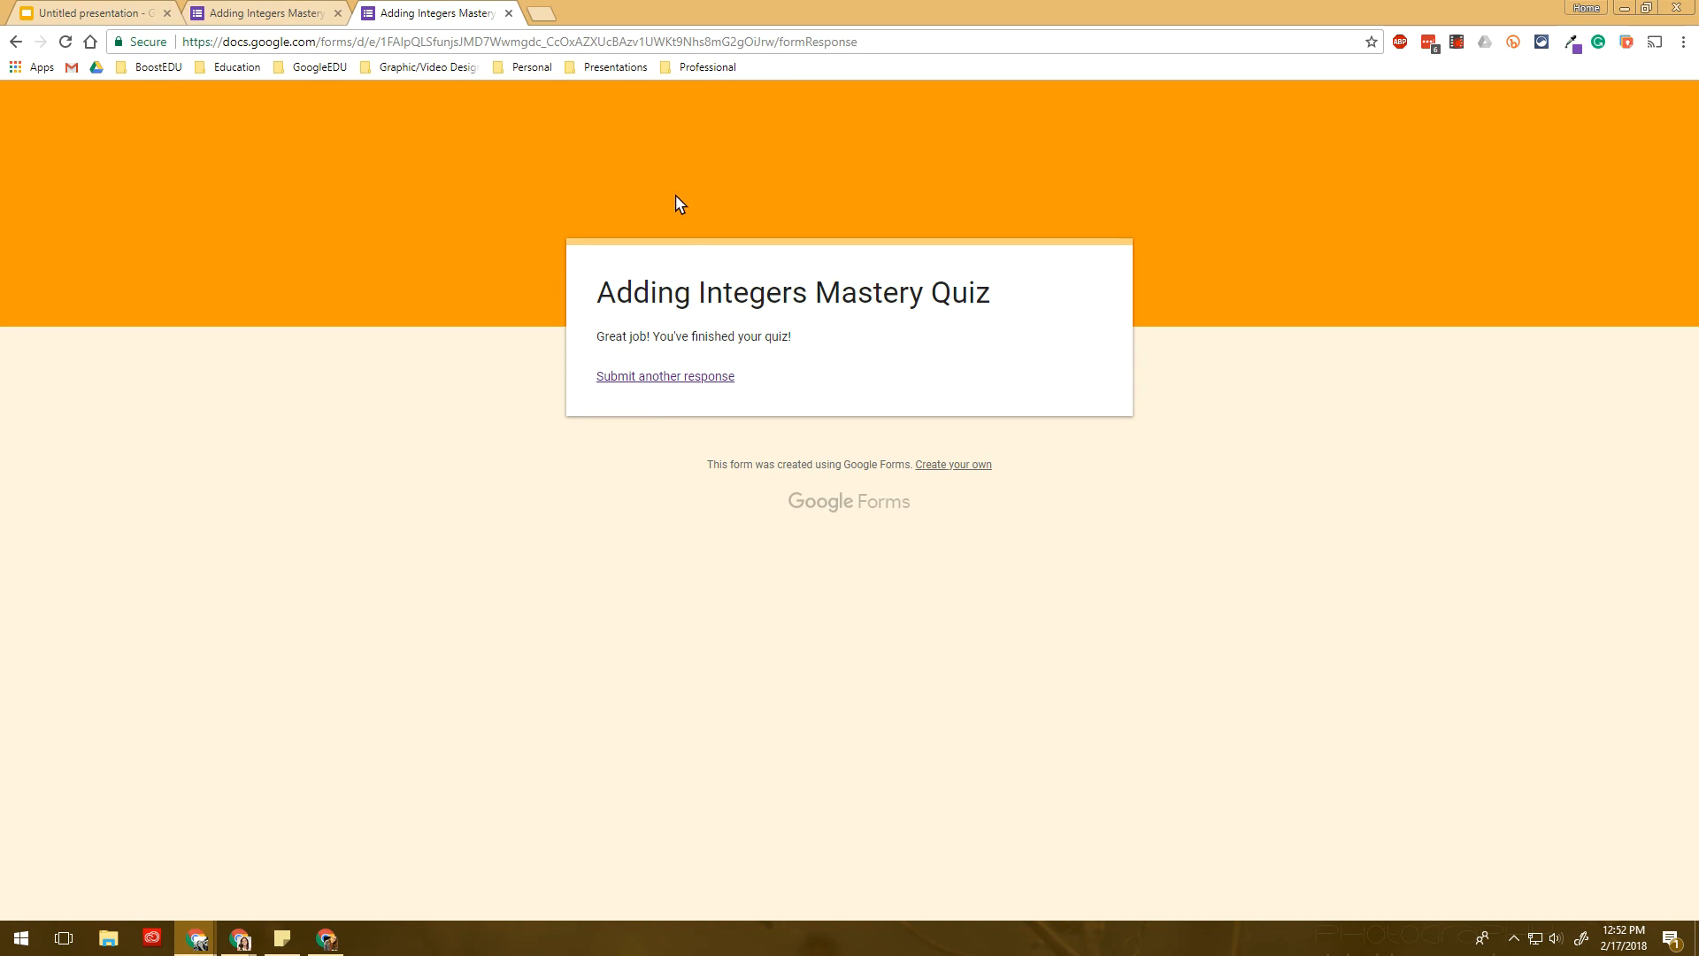
# - Close the finished-quiz tab and look through the quiz's response Summary
pyautogui.click(509, 13)
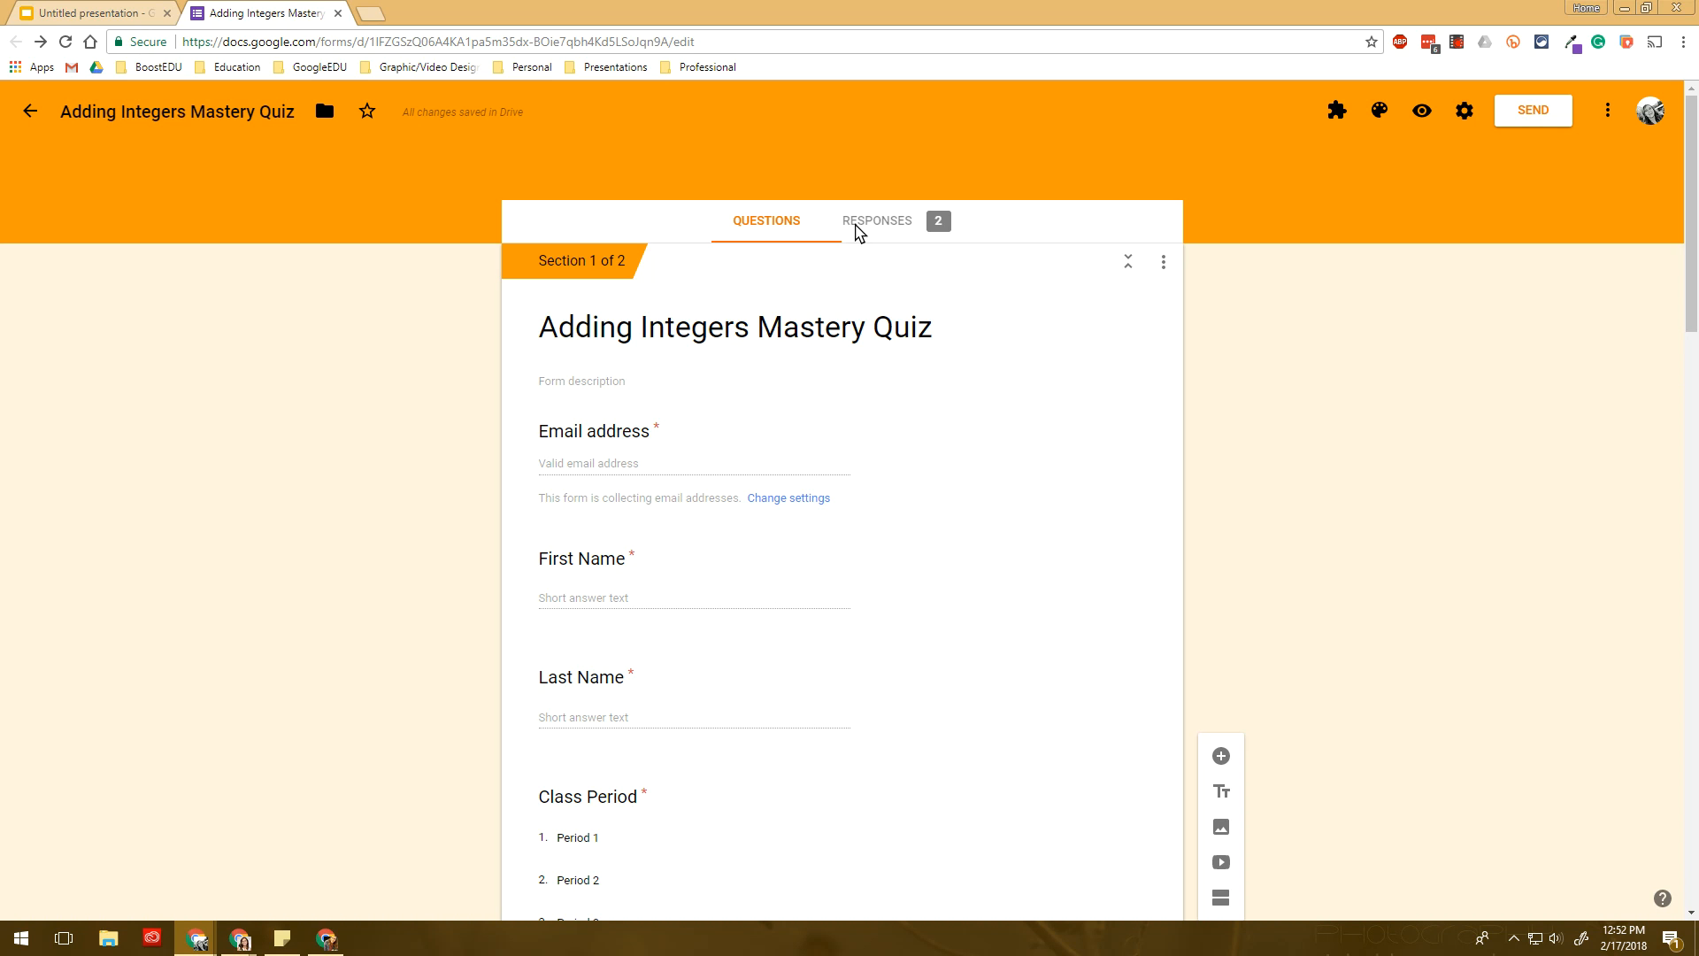
pyautogui.click(879, 229)
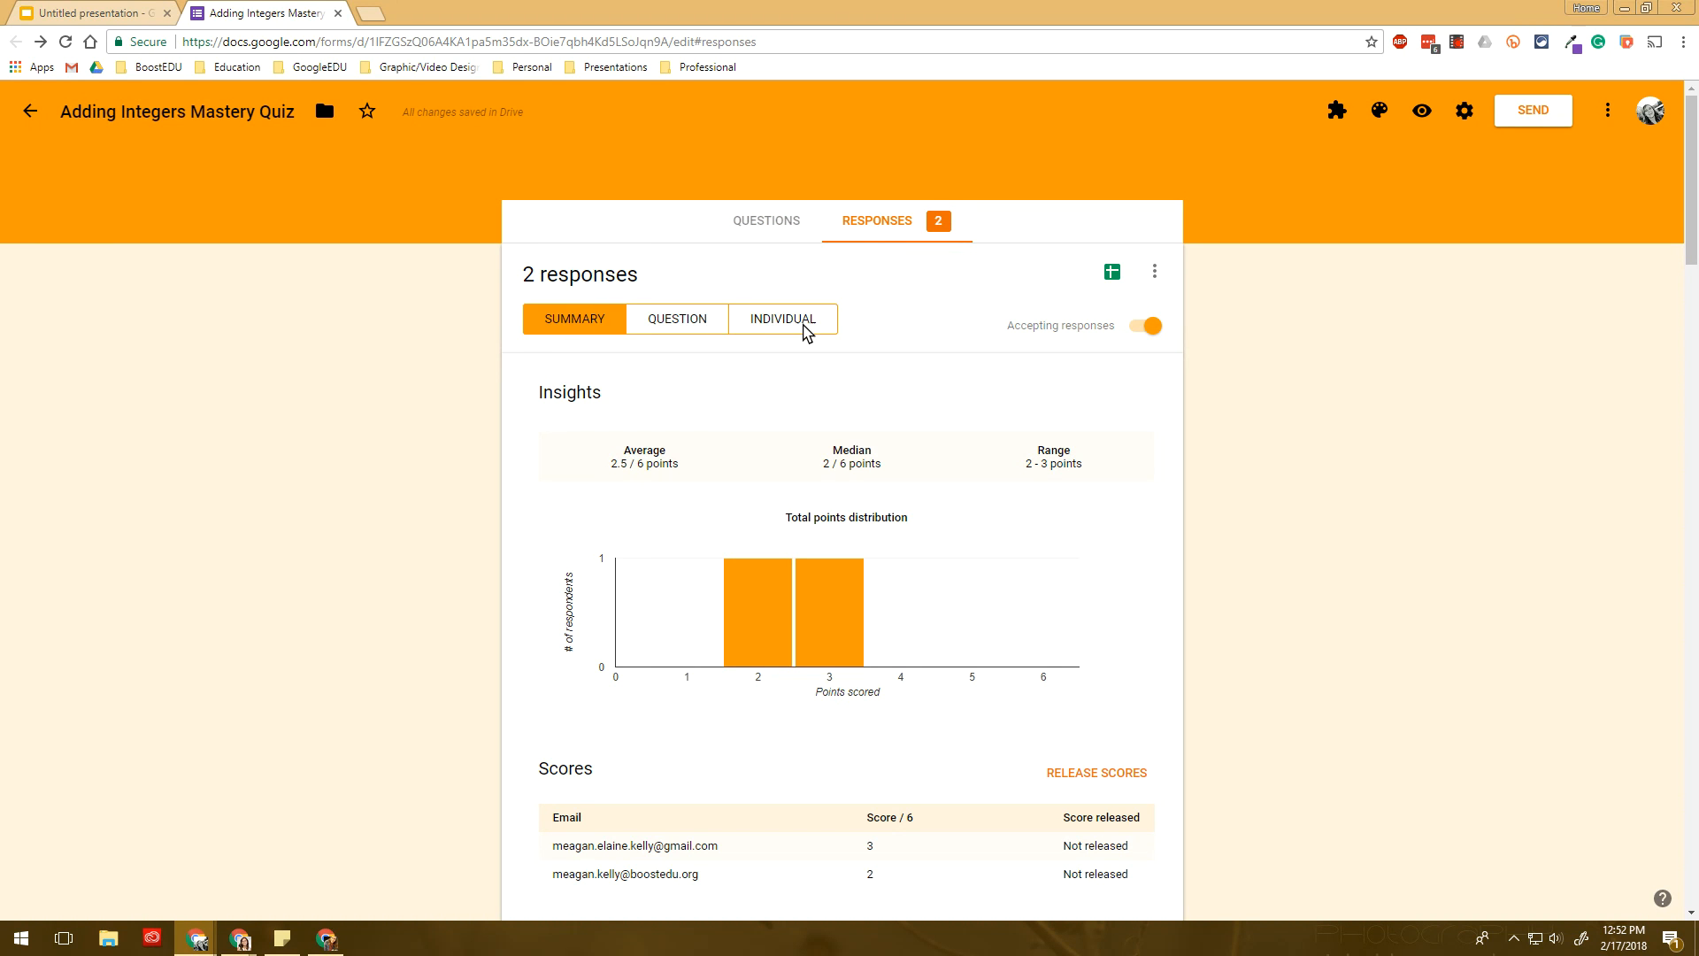
pyautogui.scroll(-2, 699, 529)
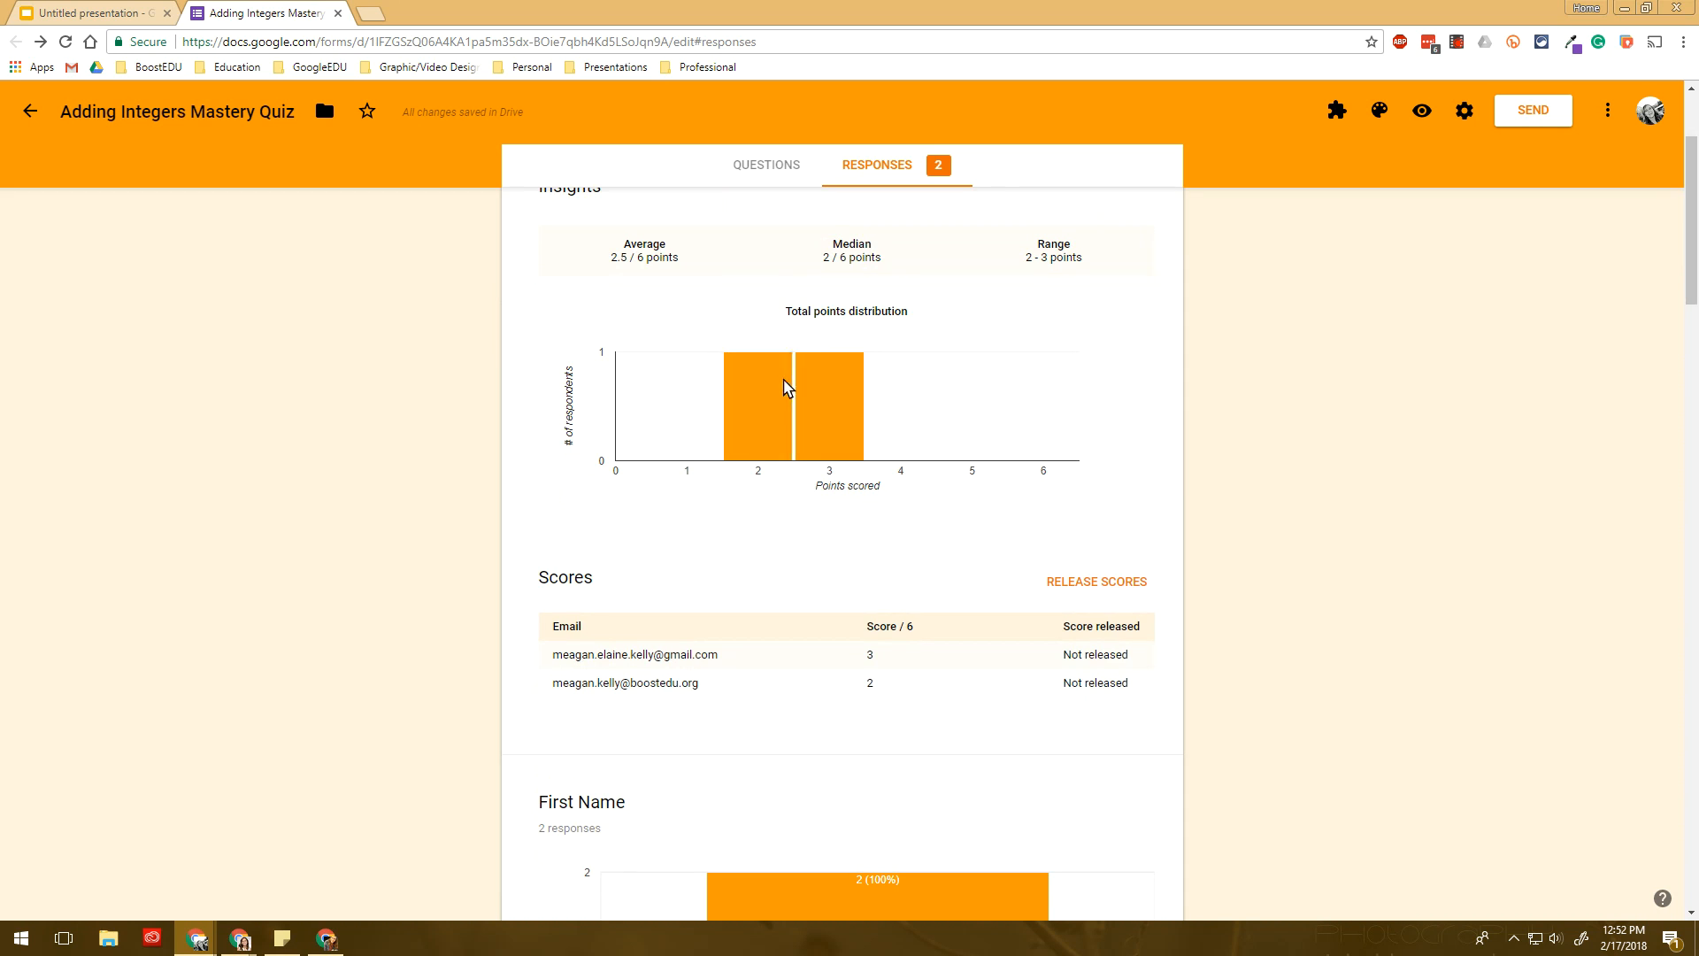
pyautogui.scroll(3, 712, 336)
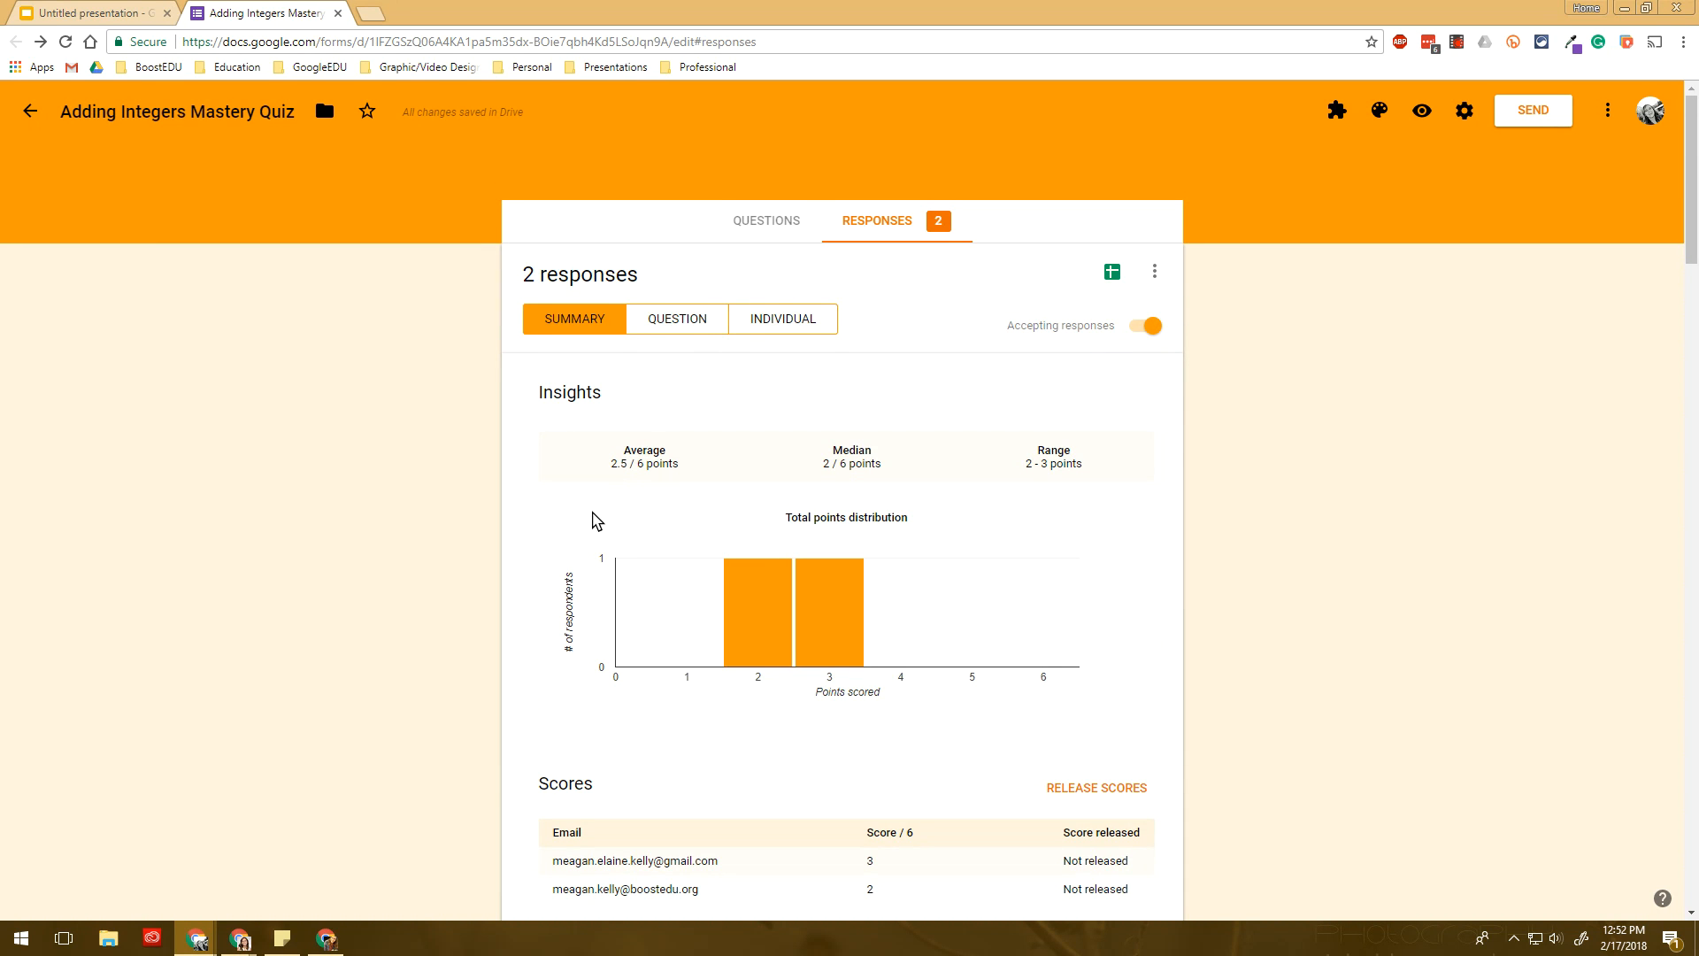
pyautogui.scroll(-2, 592, 520)
pyautogui.scroll(-2, 880, 423)
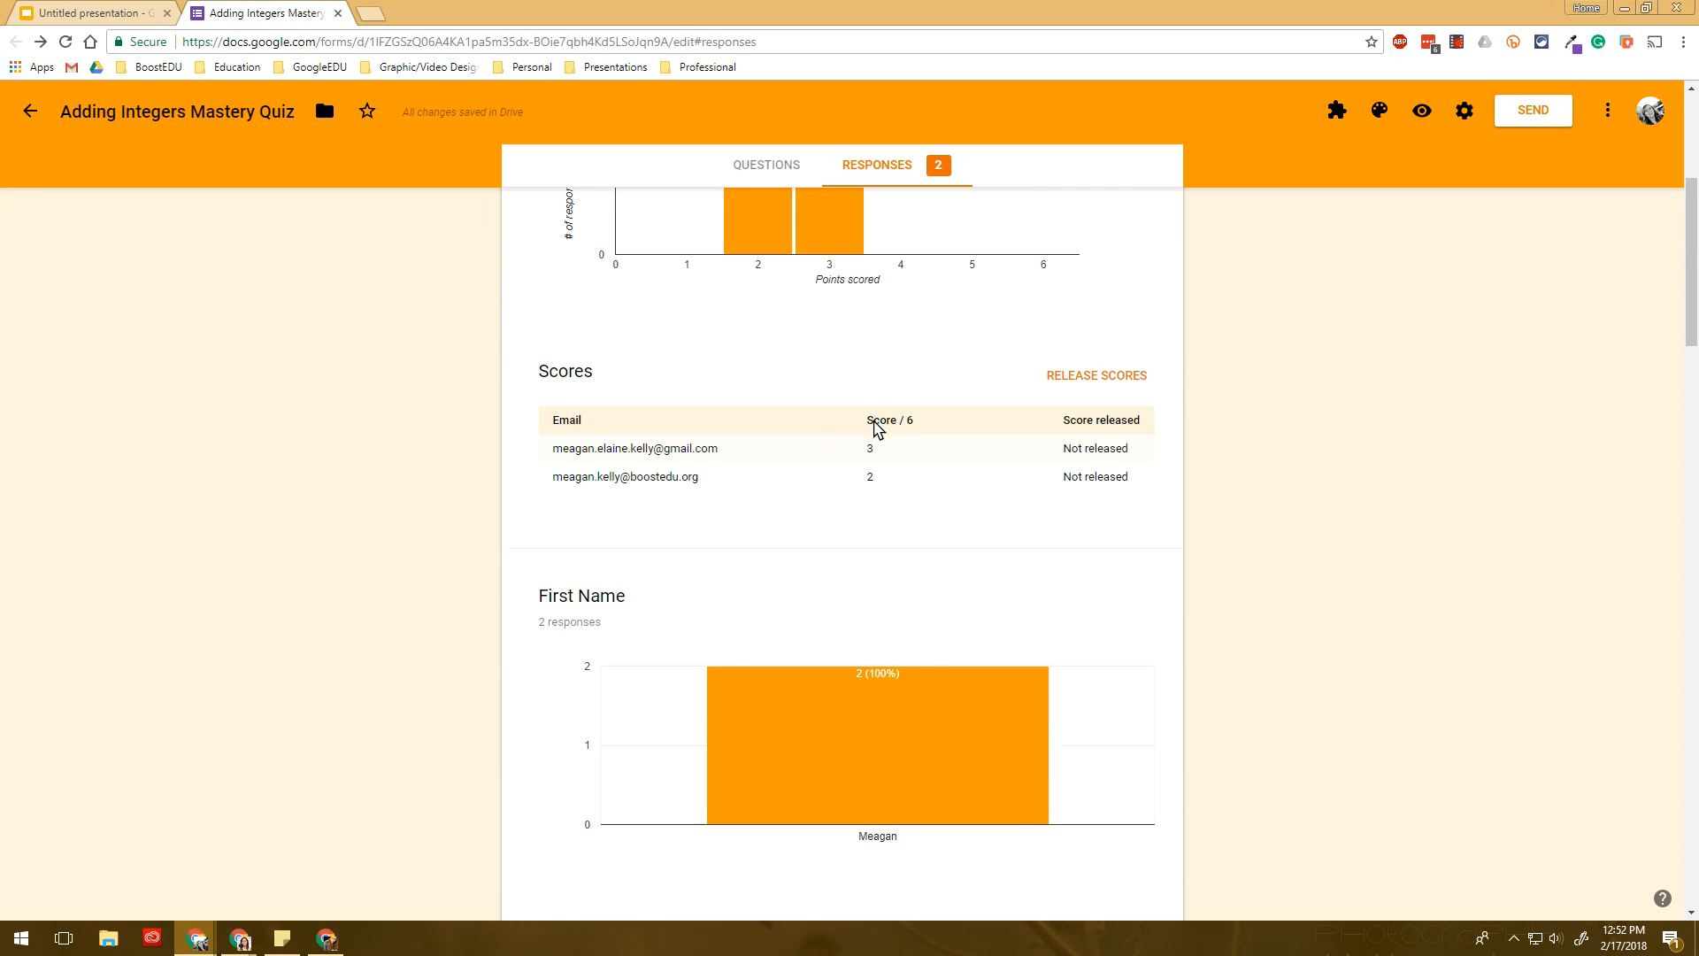
pyautogui.scroll(2, 863, 433)
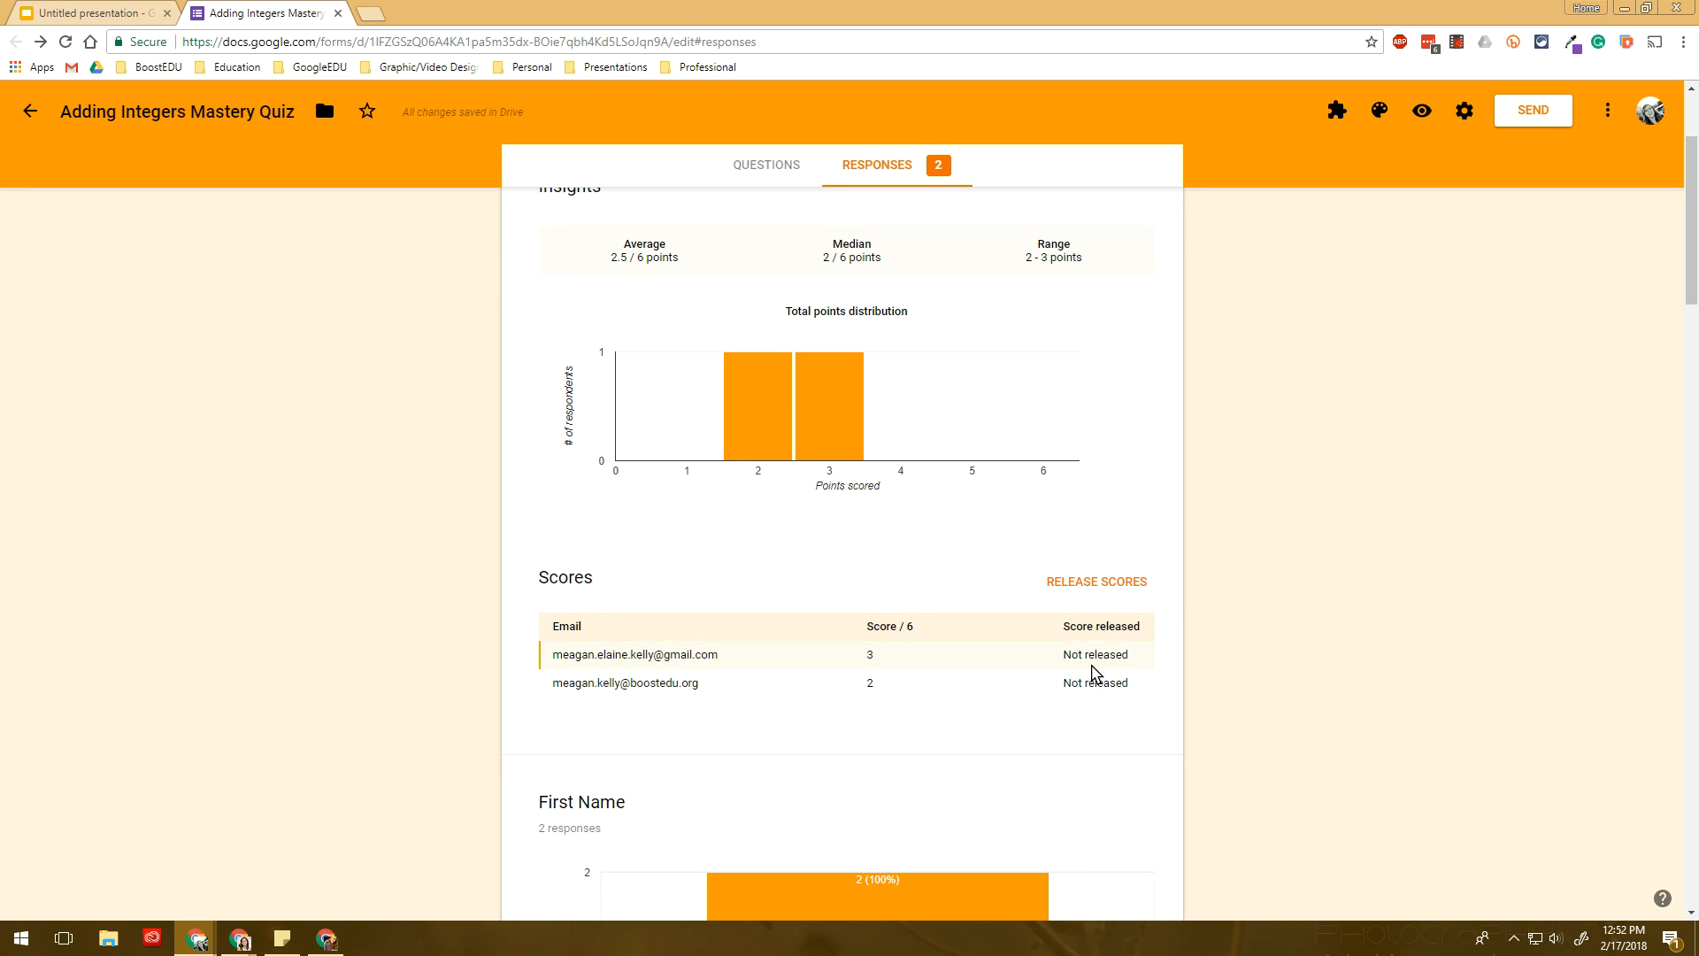
pyautogui.scroll(-2, 1094, 668)
pyautogui.scroll(-2, 779, 535)
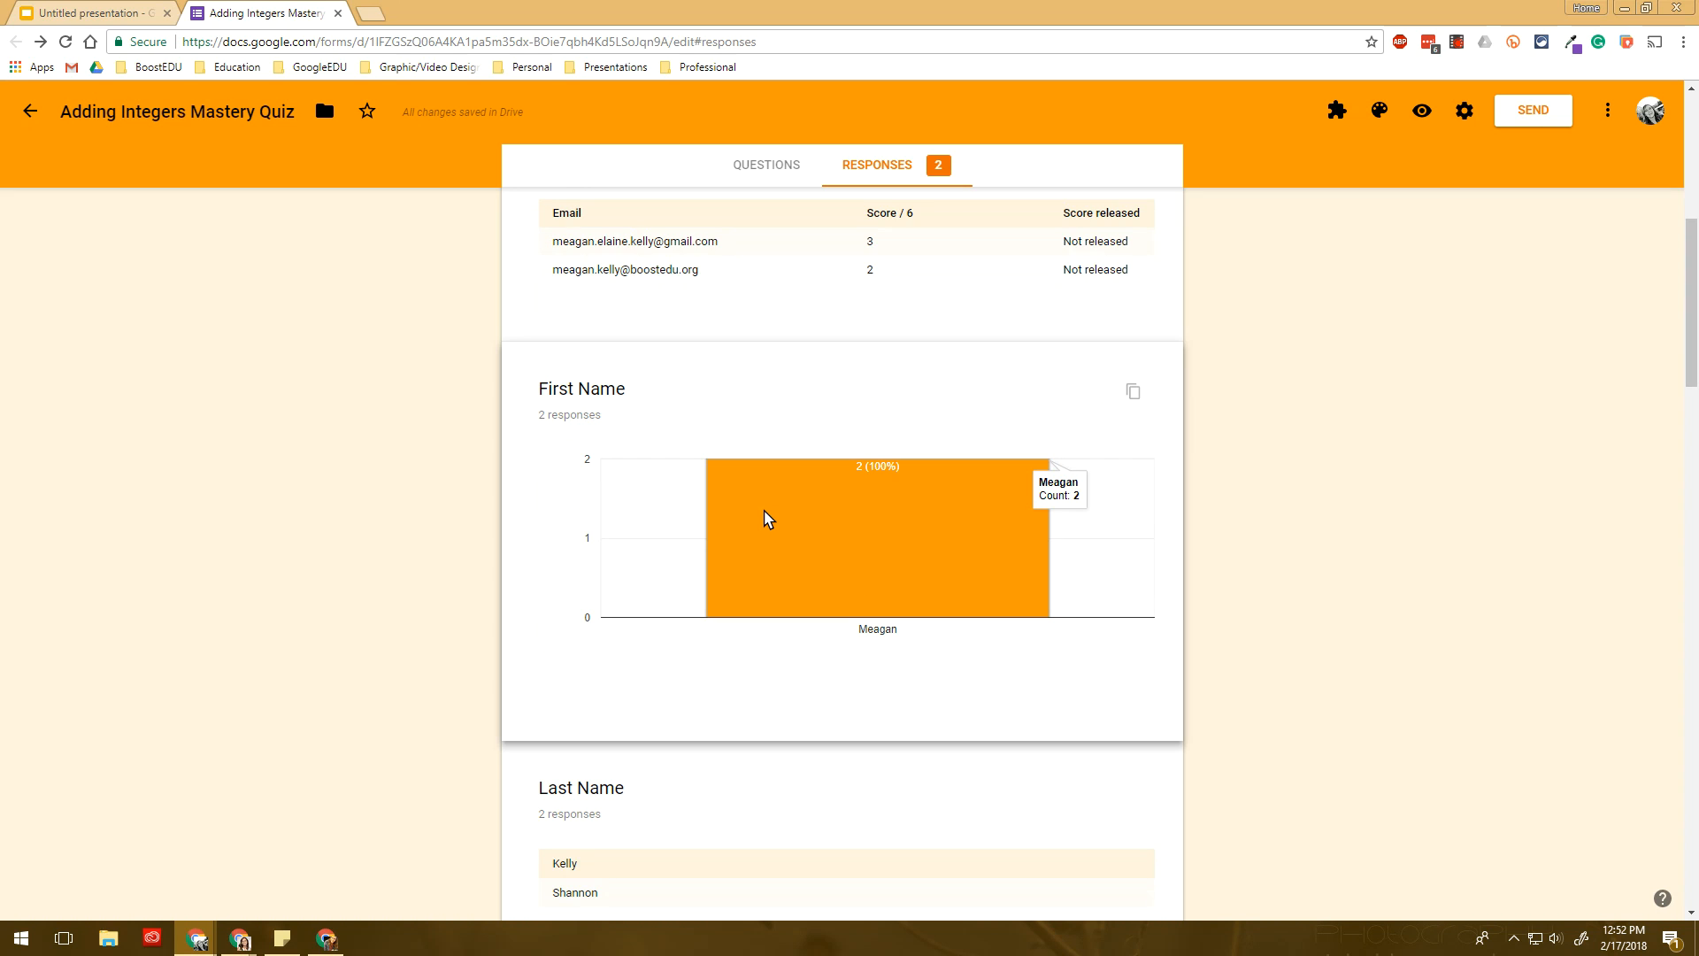
pyautogui.scroll(-10, 814, 500)
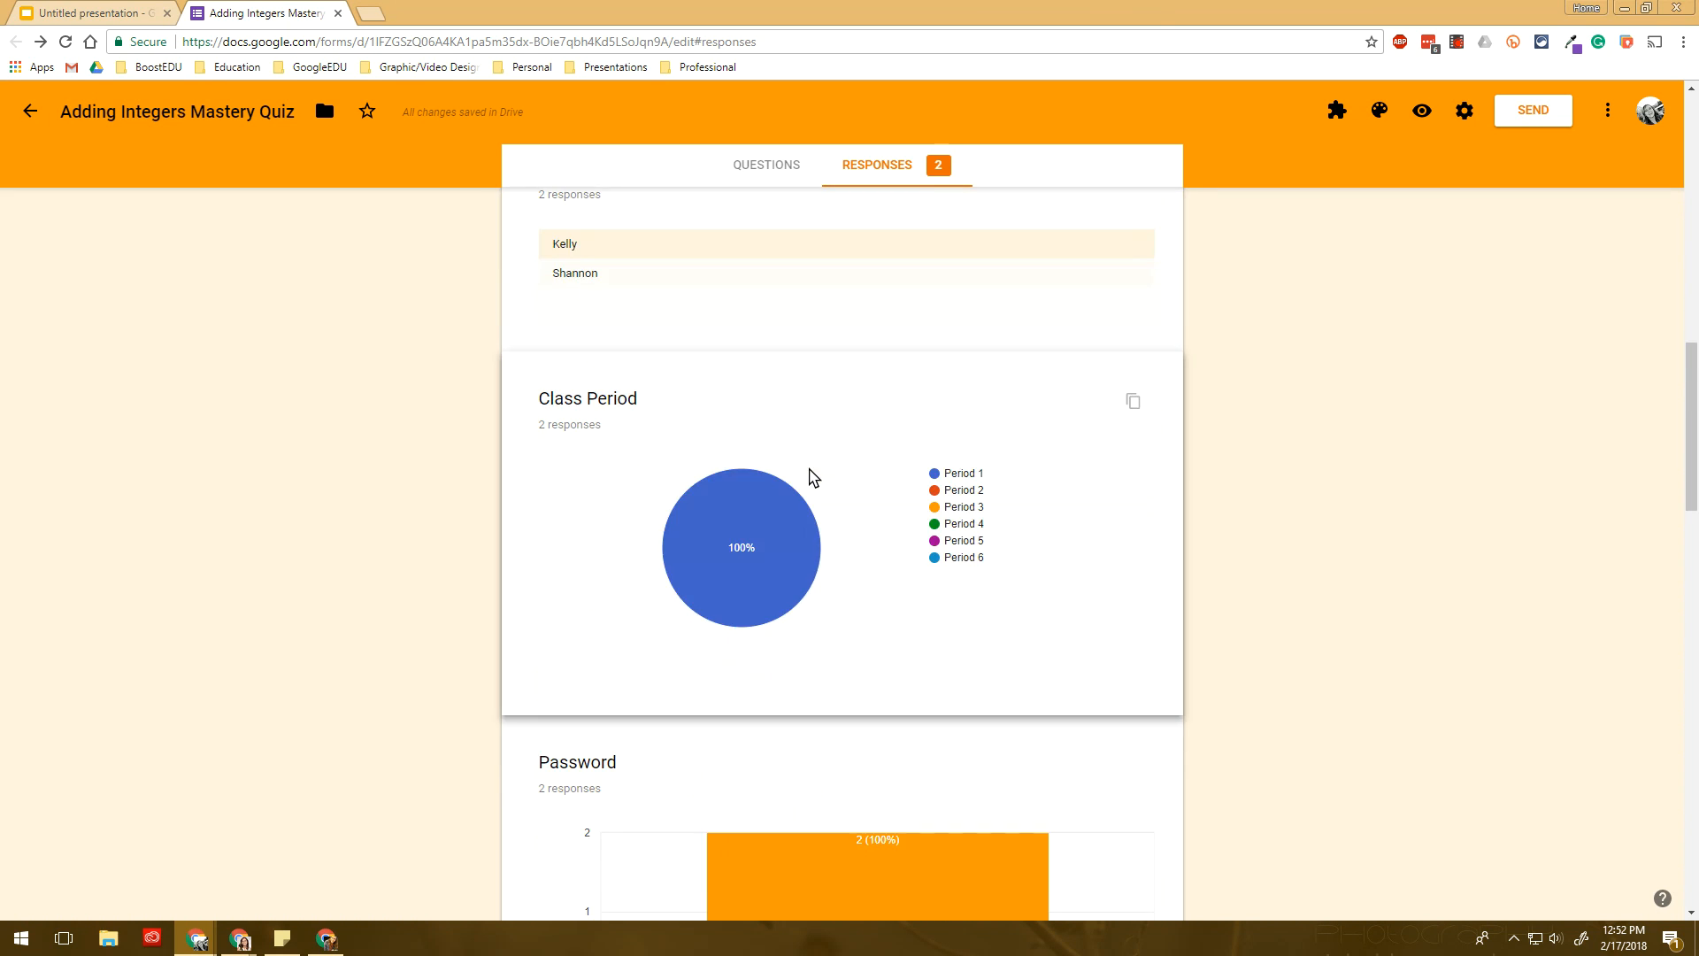
pyautogui.scroll(-3, 794, 488)
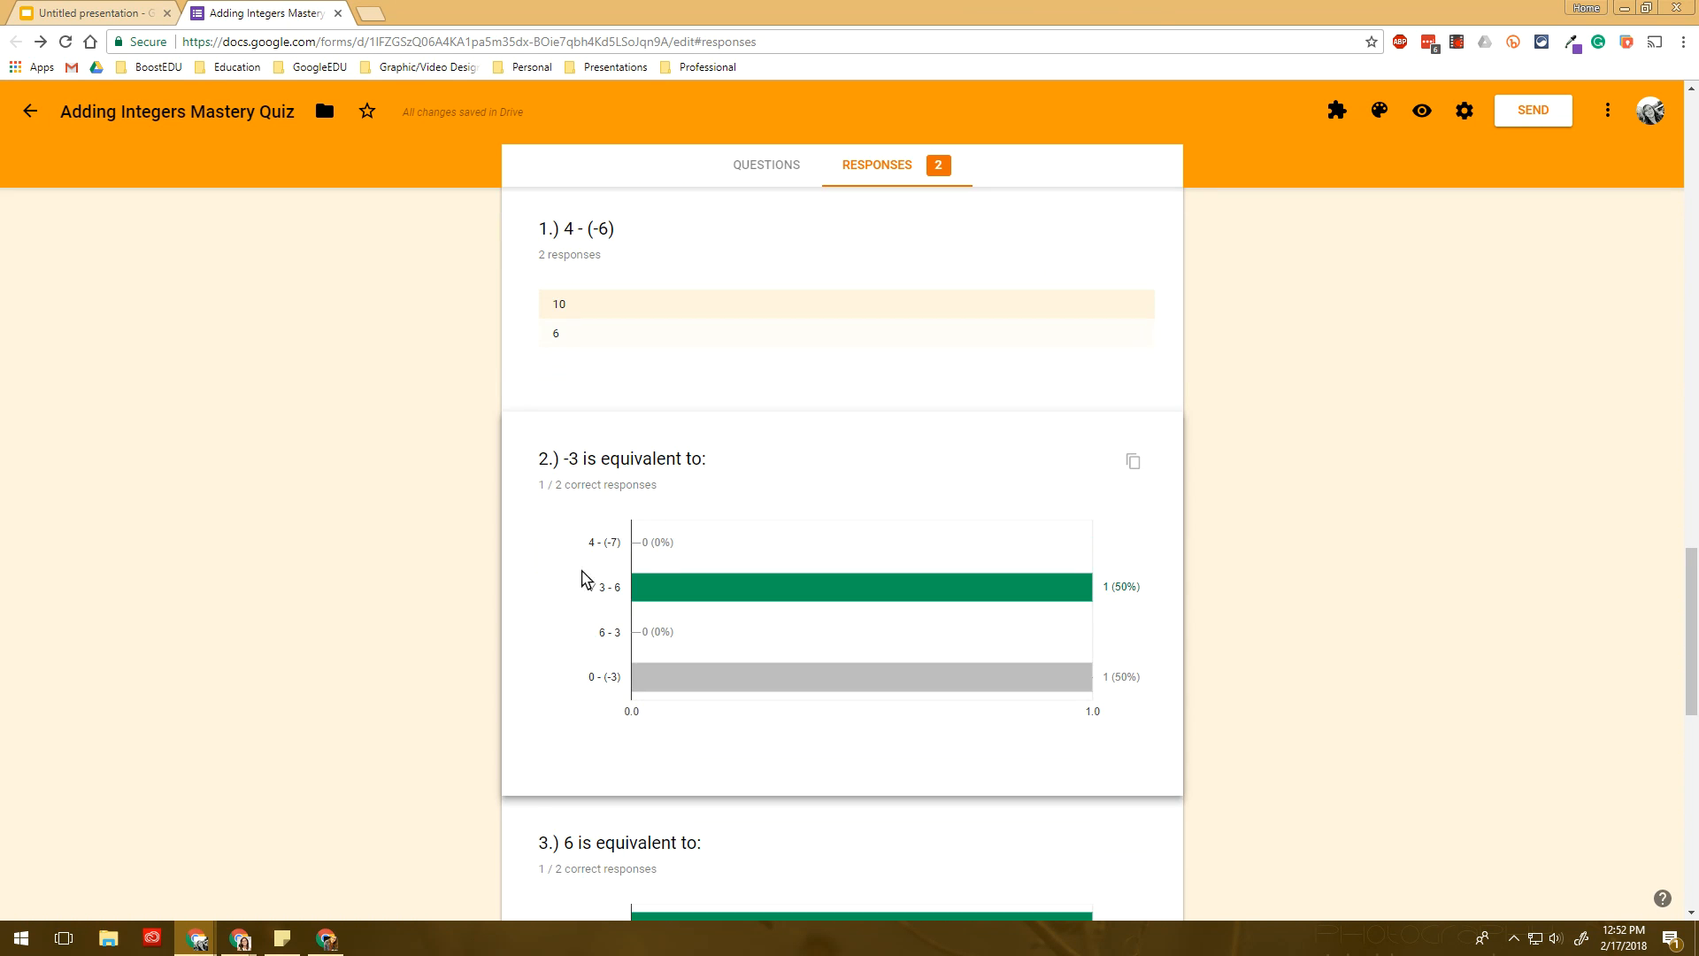
pyautogui.scroll(1, 599, 548)
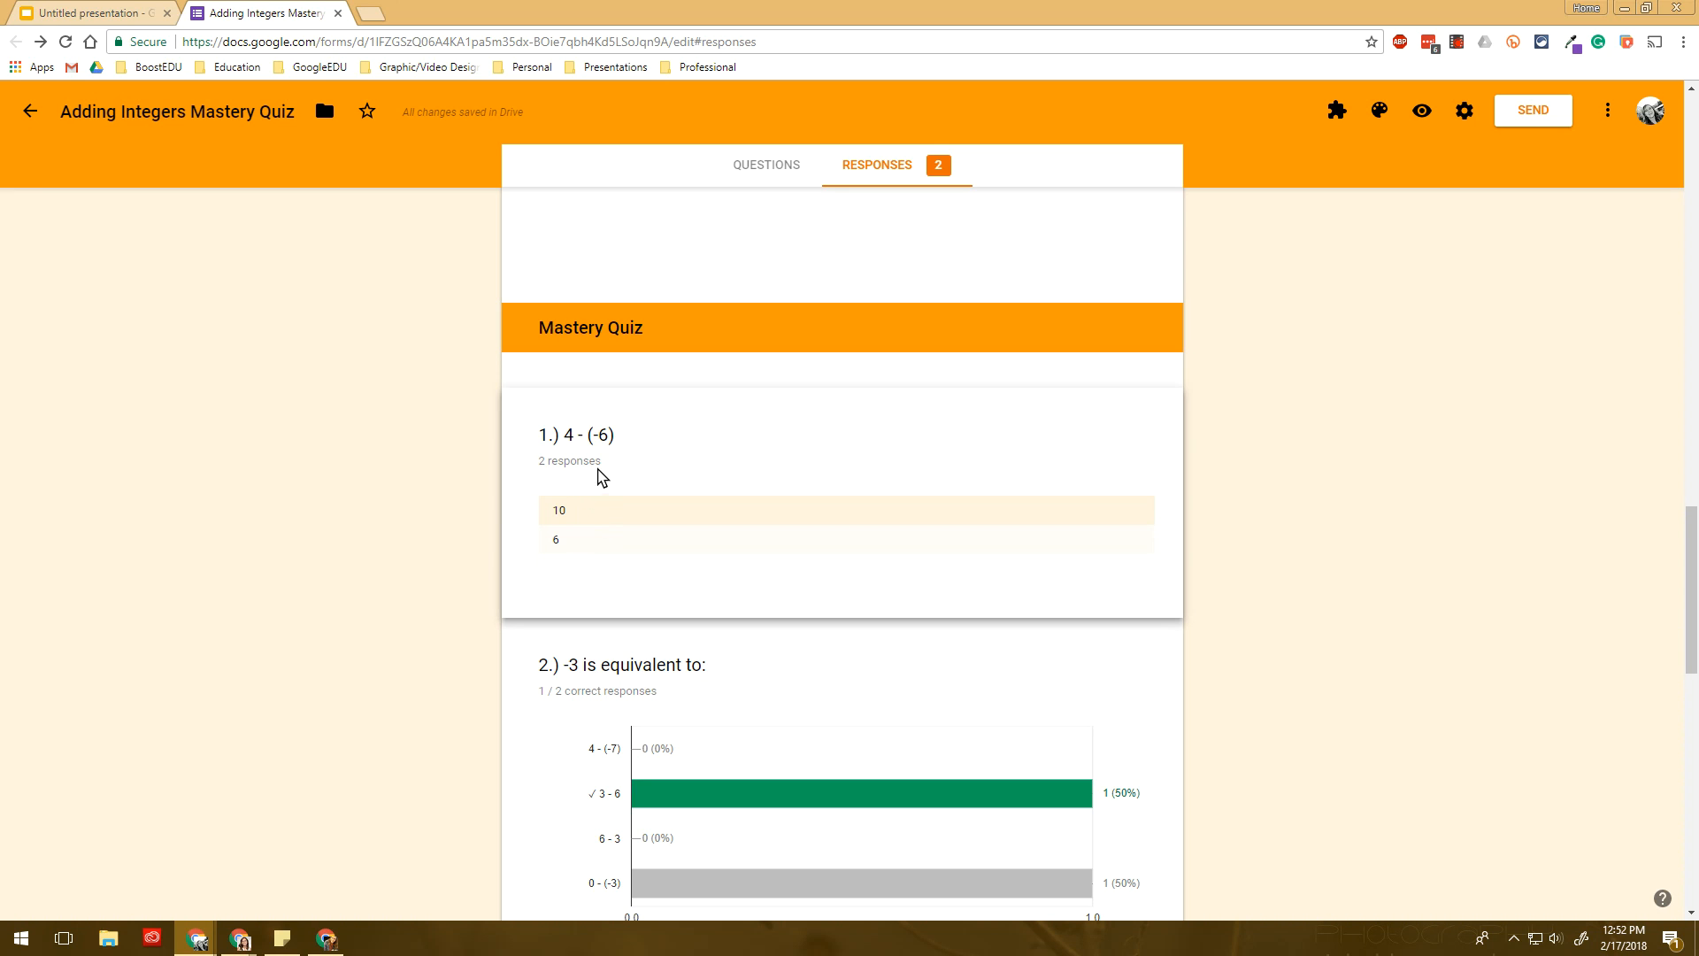
pyautogui.scroll(-10, 588, 531)
pyautogui.scroll(-1, 591, 542)
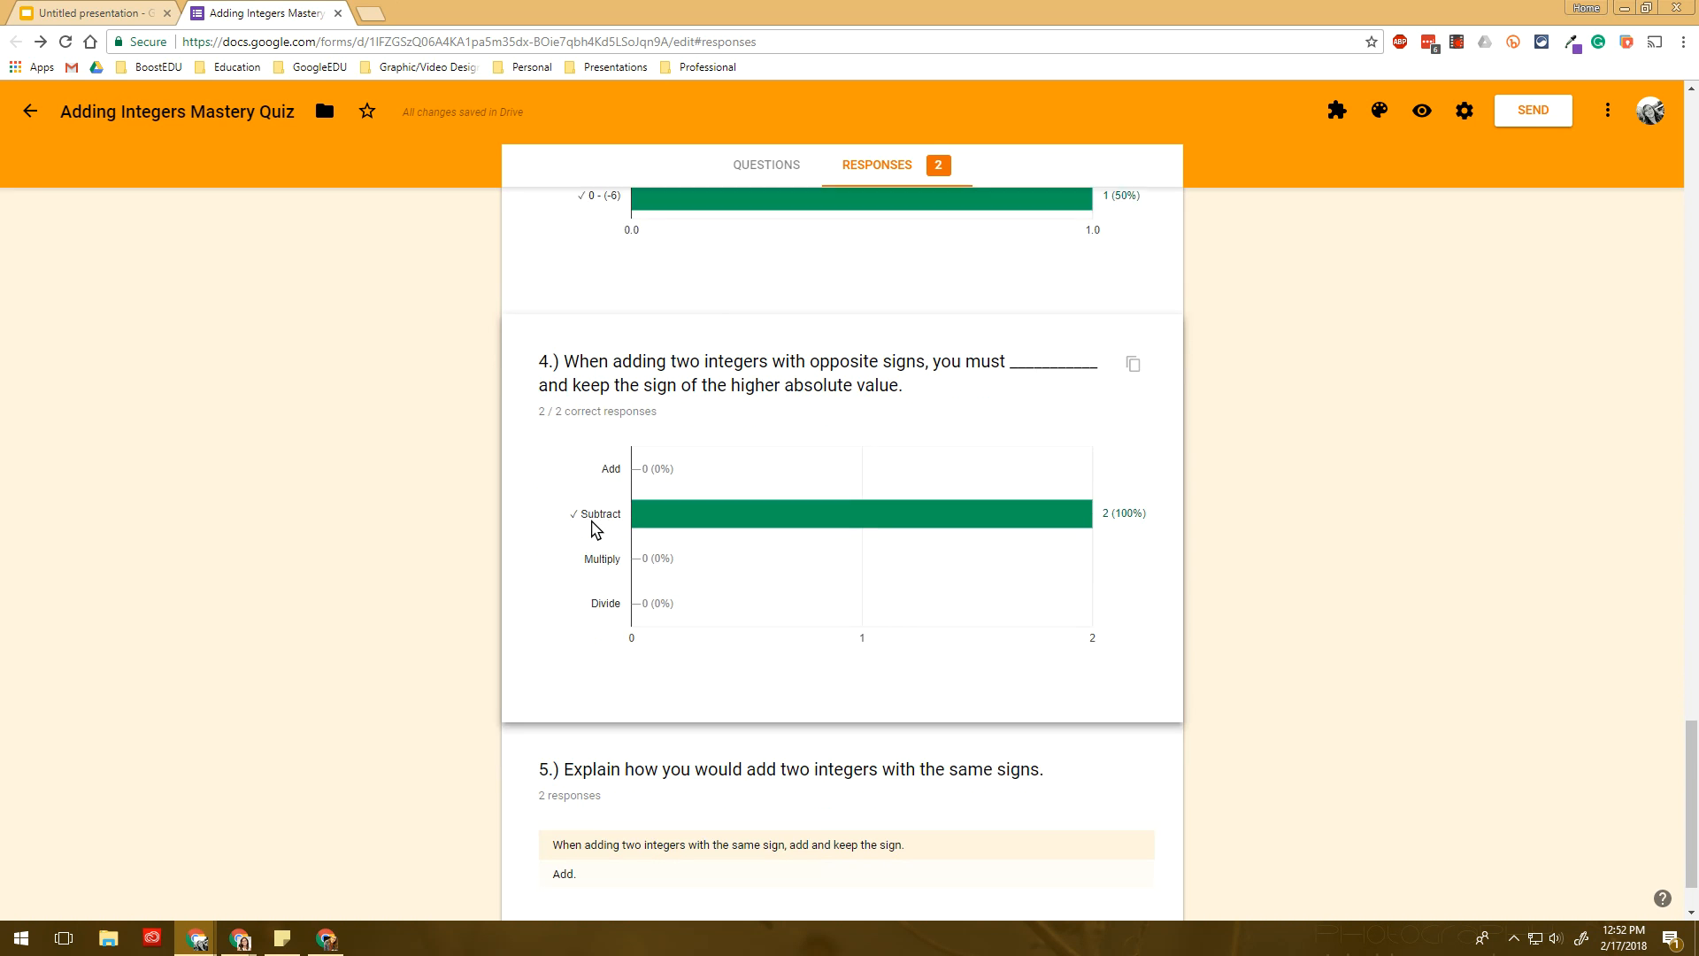
# - Switch to the per-question response view, starting at First Name, 1 of 9
pyautogui.moveTo(839, 427)
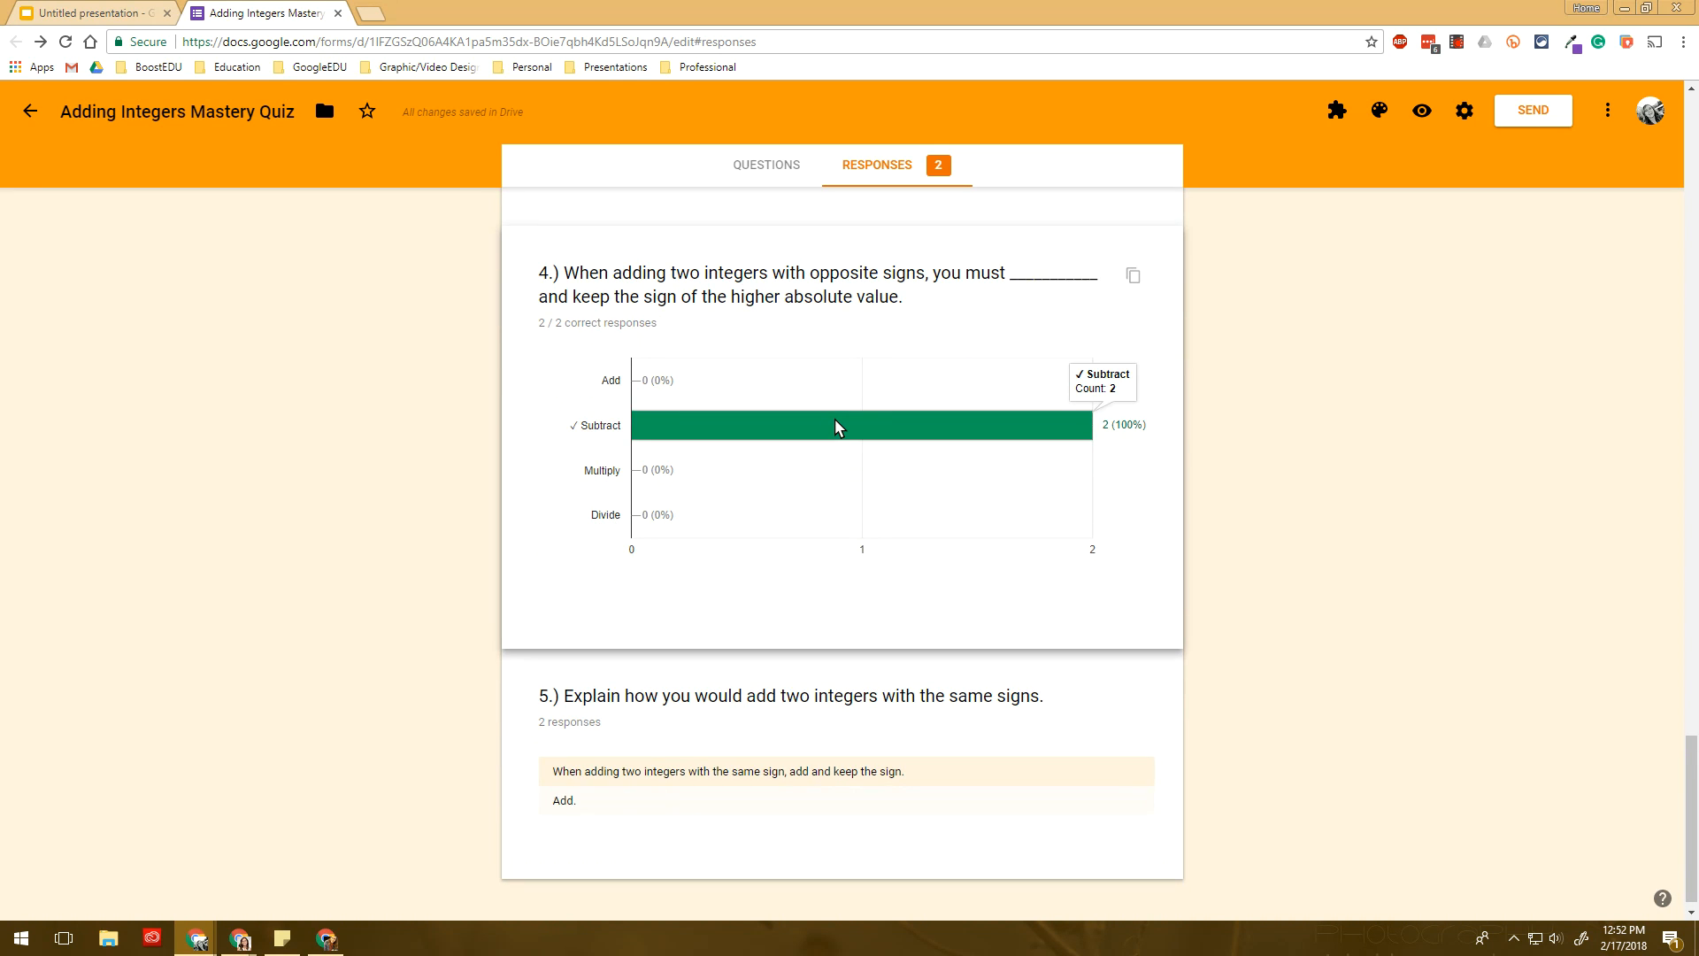
pyautogui.scroll(7, 785, 451)
pyautogui.scroll(-7, 744, 486)
pyautogui.click(629, 760)
pyautogui.click(658, 695)
pyautogui.click(661, 684)
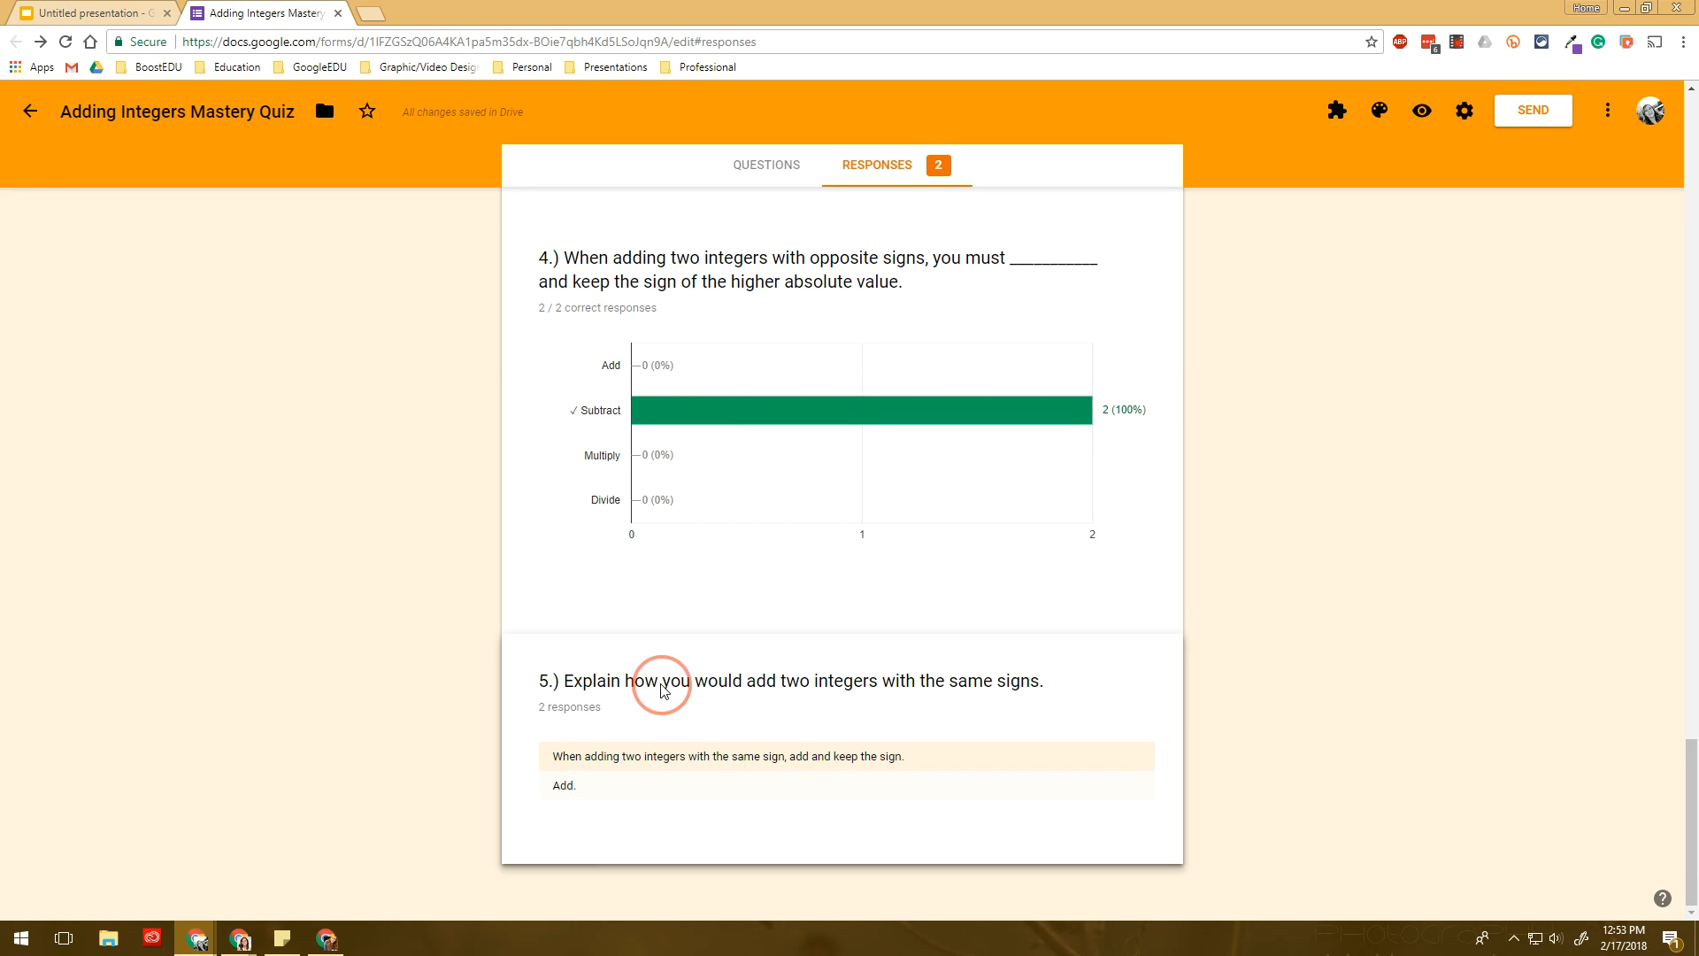
pyautogui.scroll(20, 519, 800)
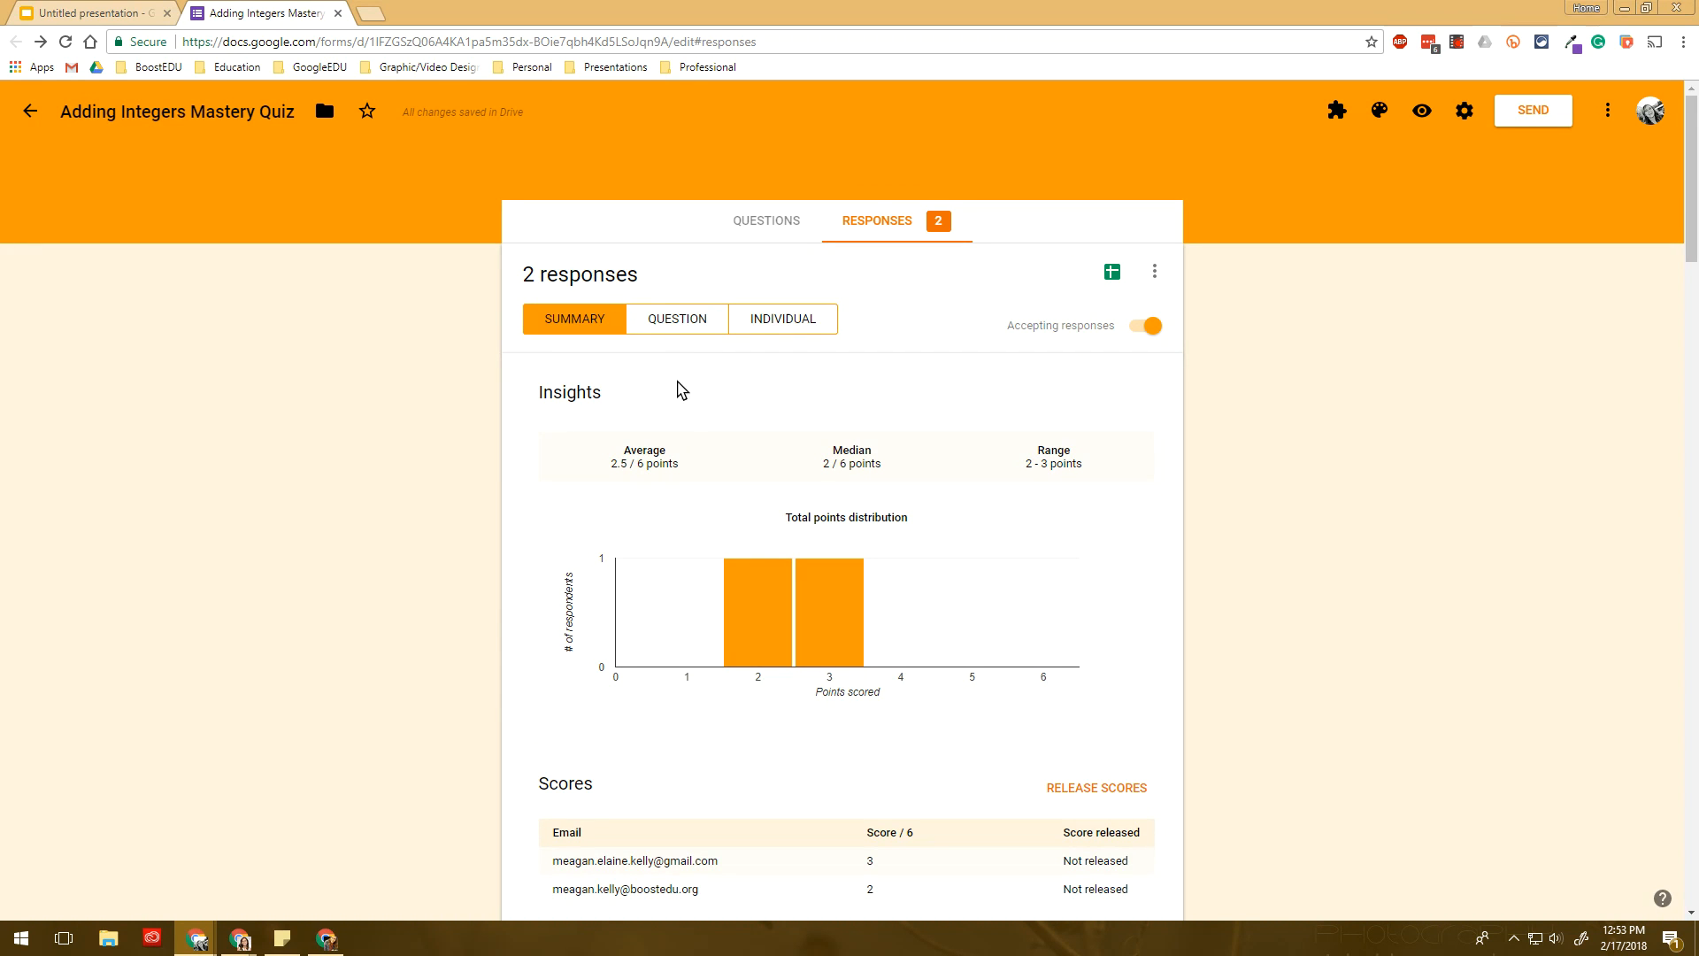
pyautogui.click(661, 329)
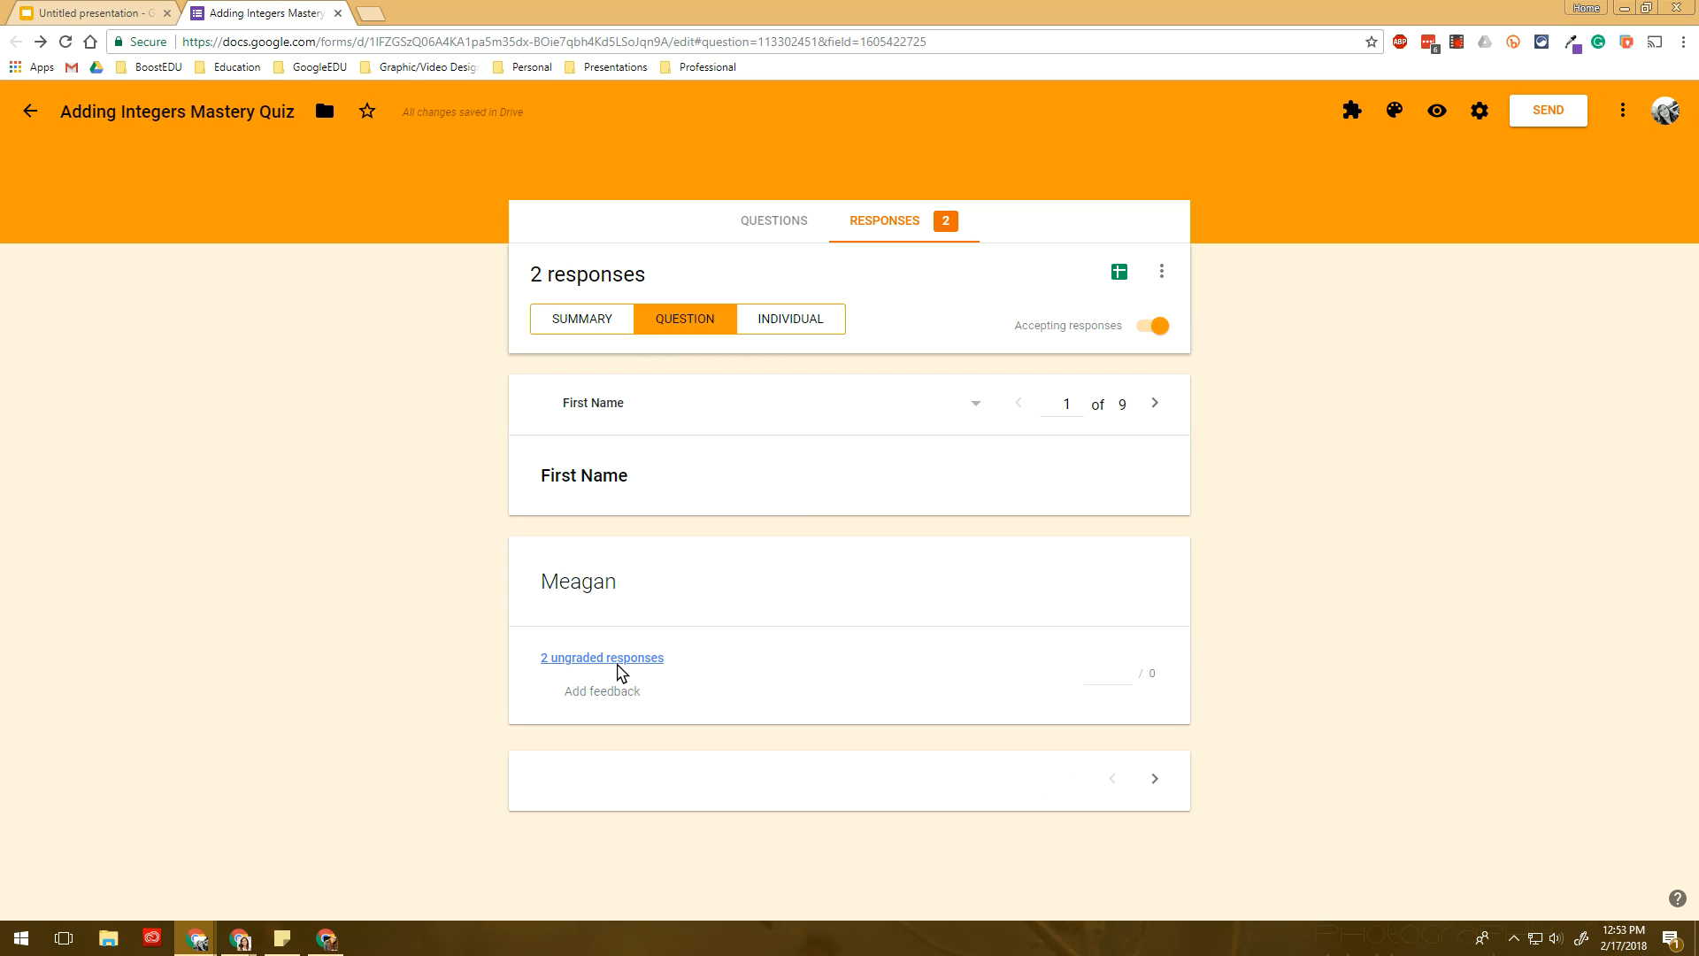
# - Check which respondents answered Meagan, then move on to the Last Name responses
pyautogui.click(619, 664)
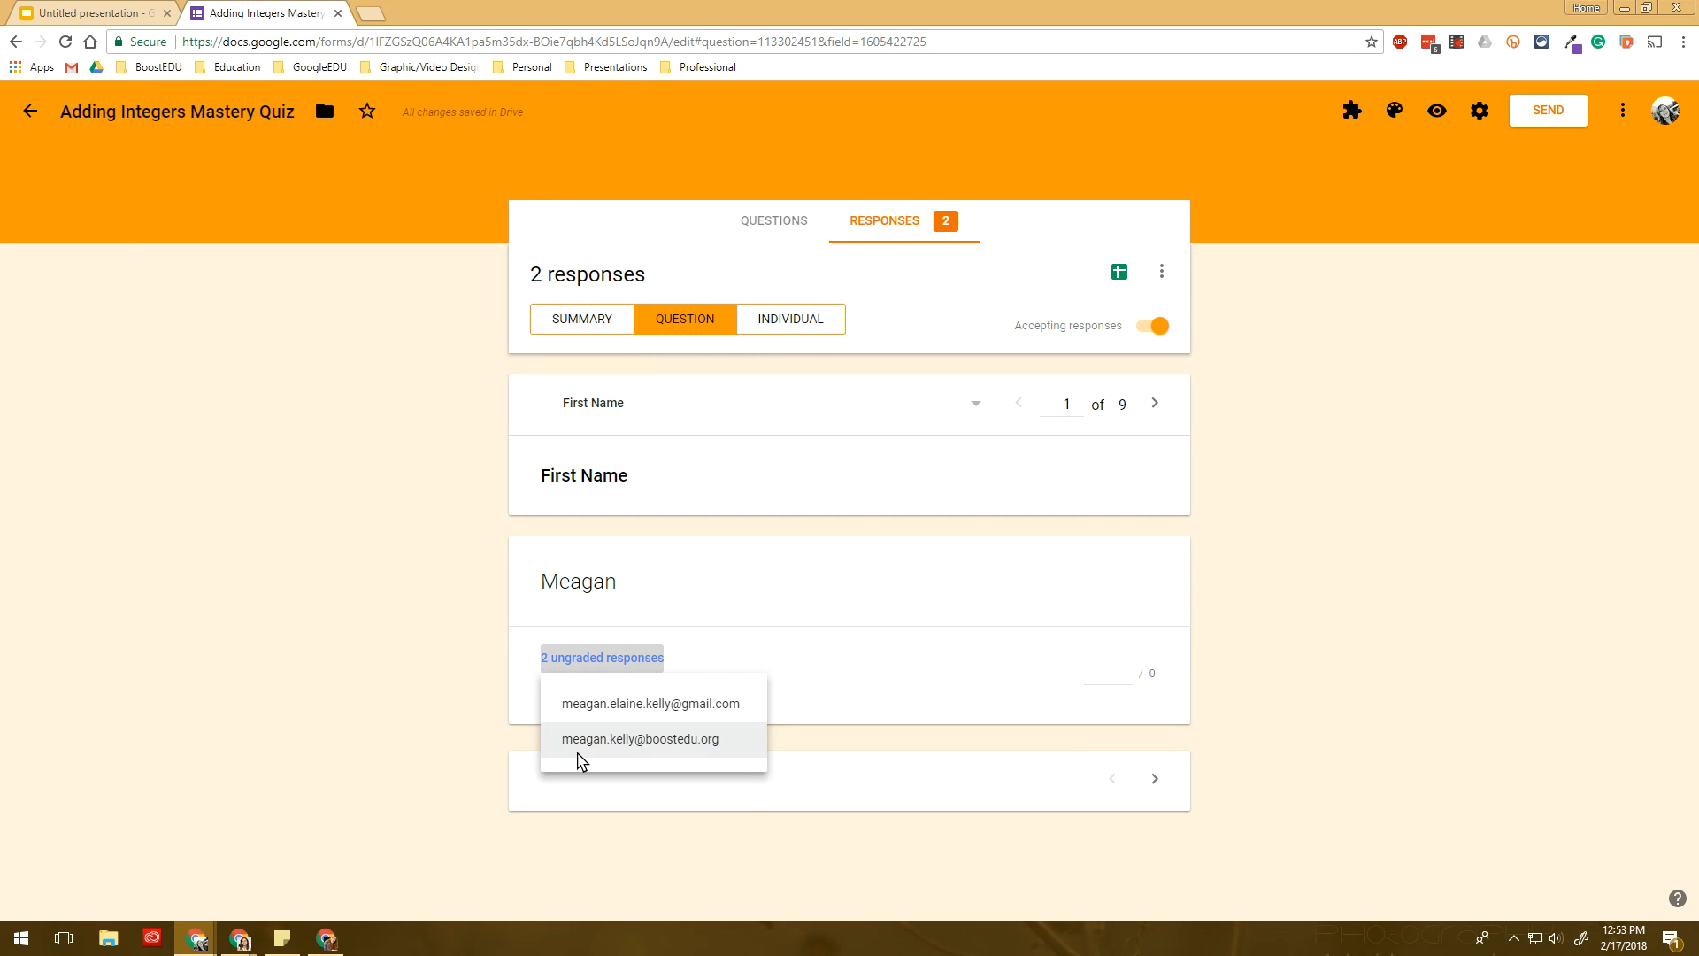
pyautogui.click(394, 728)
pyautogui.click(670, 765)
pyautogui.click(1155, 777)
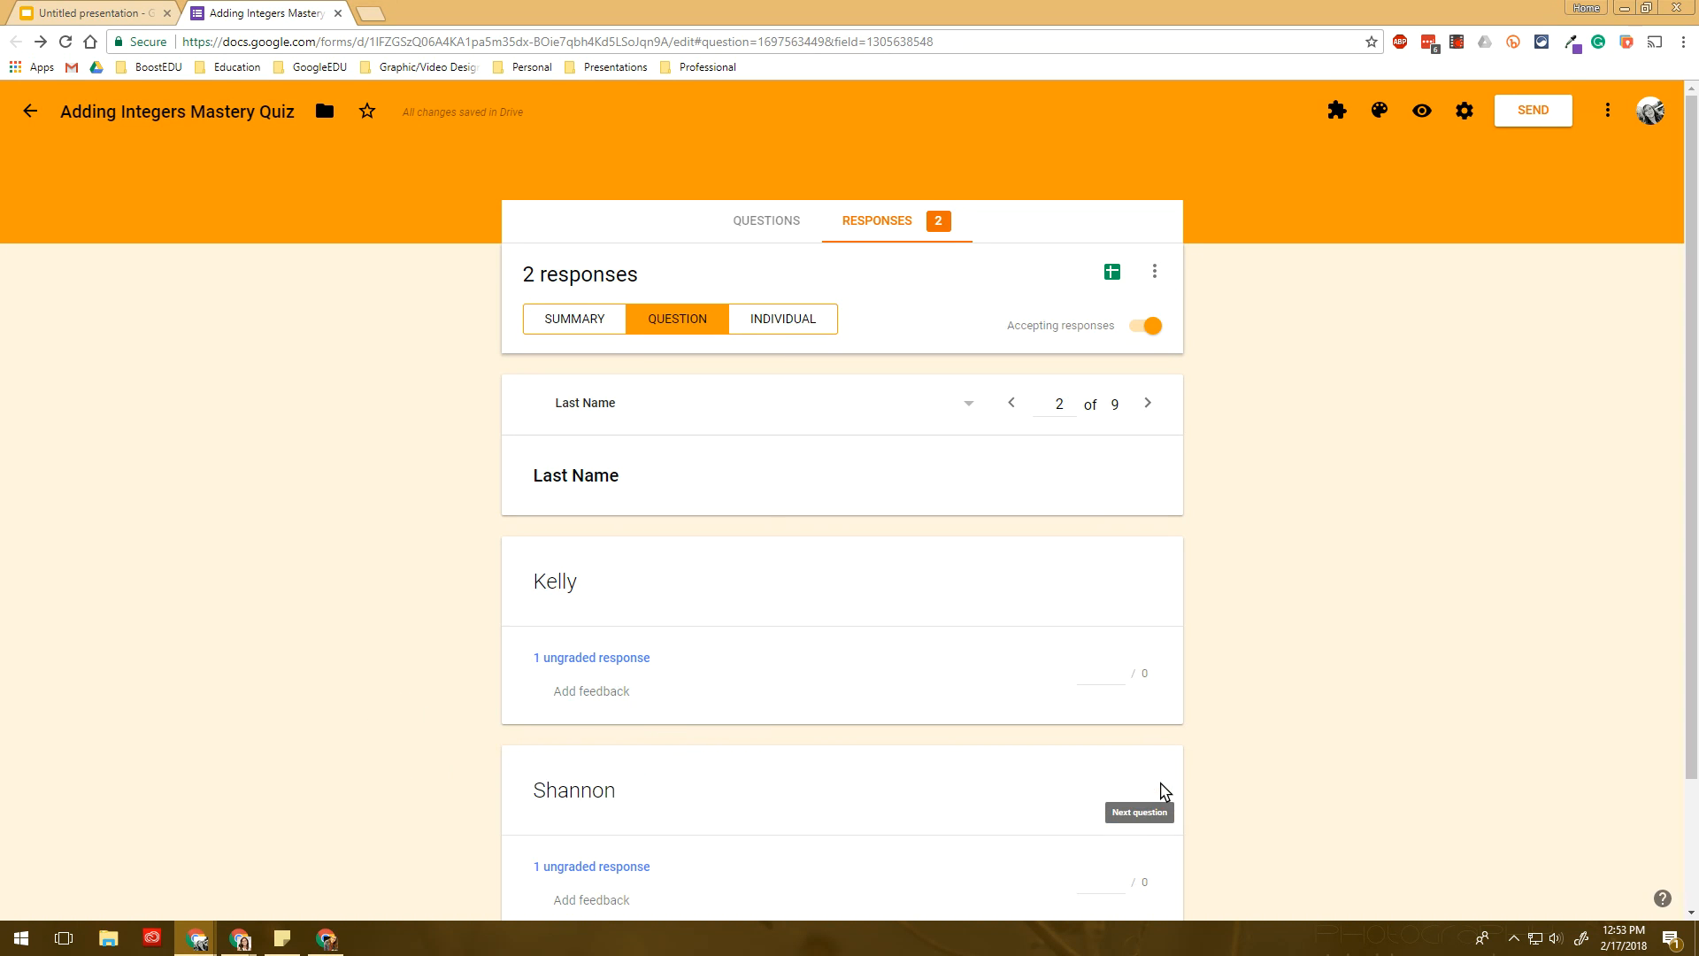
# - Jump to question 5, the same-signs explanation with two ungraded 2-point answers
pyautogui.scroll(-2, 750, 695)
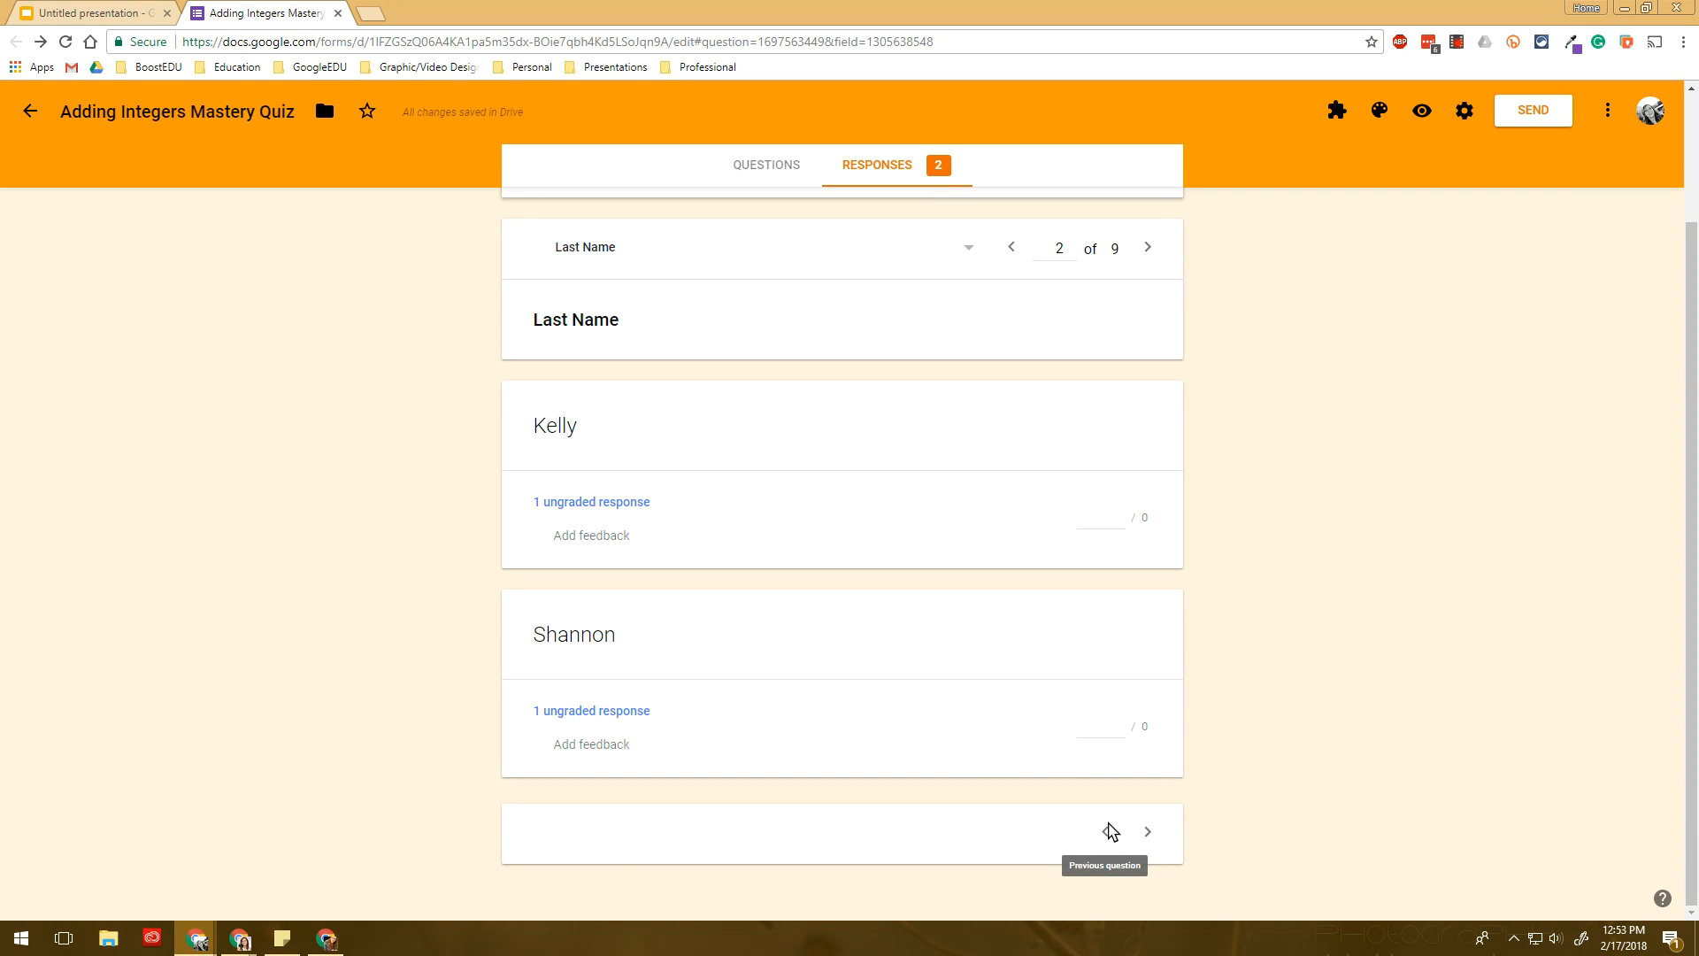
pyautogui.scroll(2, 756, 460)
pyautogui.click(588, 403)
pyautogui.click(650, 687)
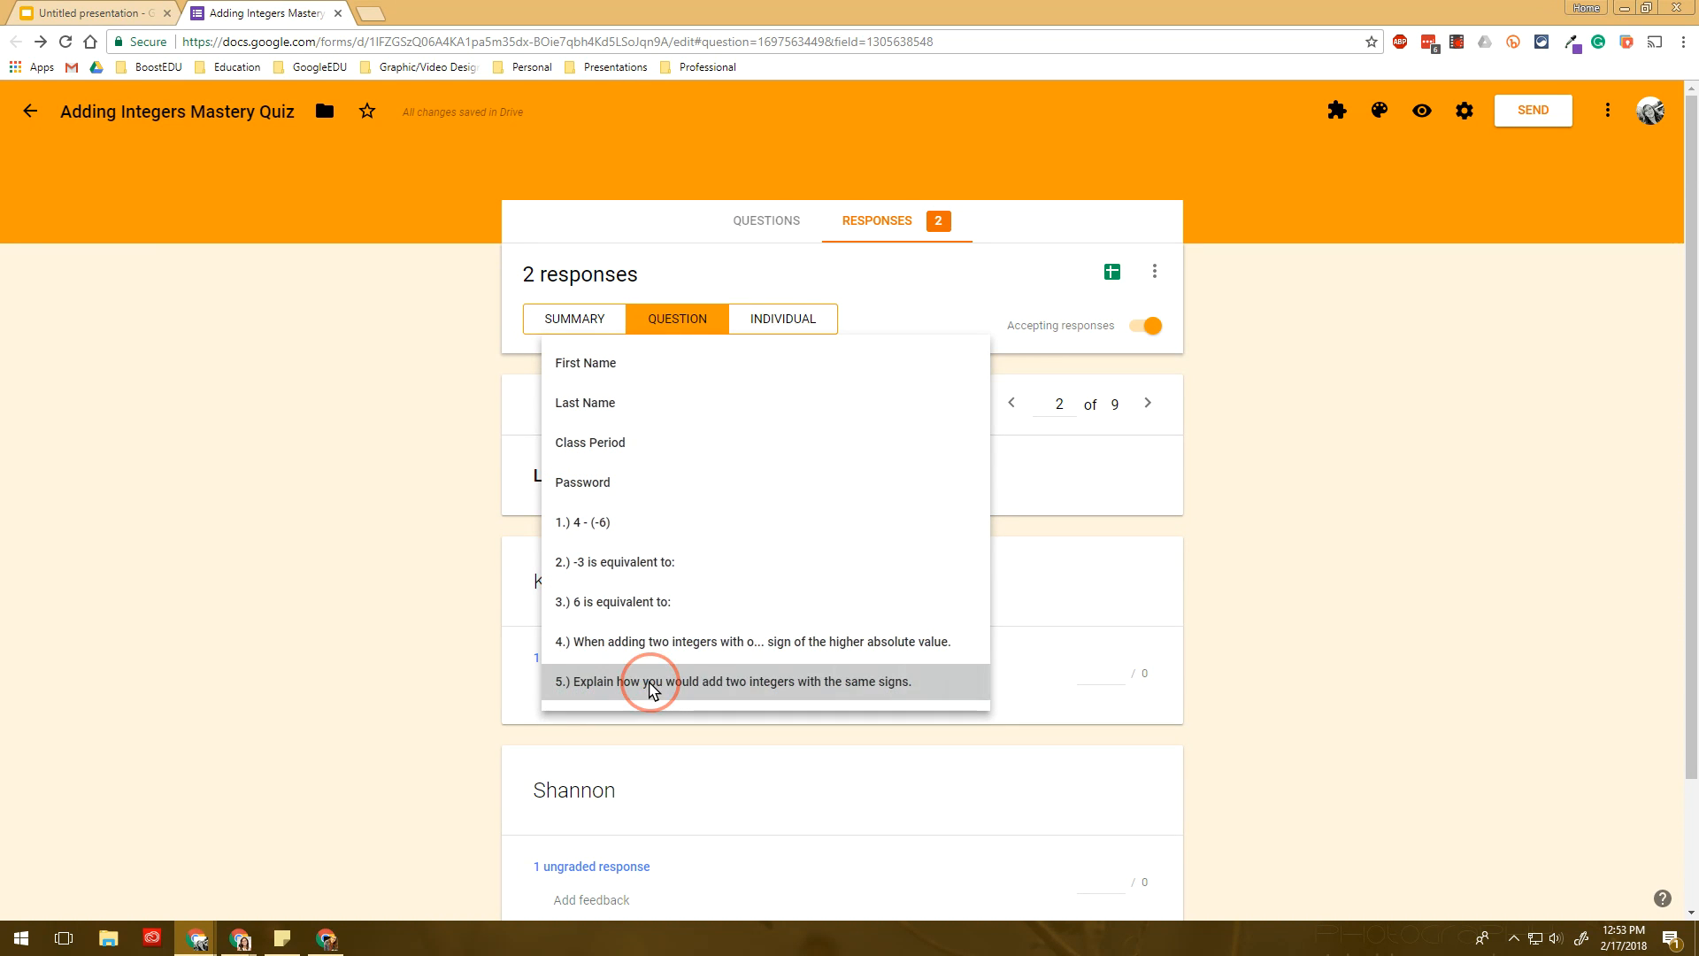
pyautogui.scroll(-2, 487, 593)
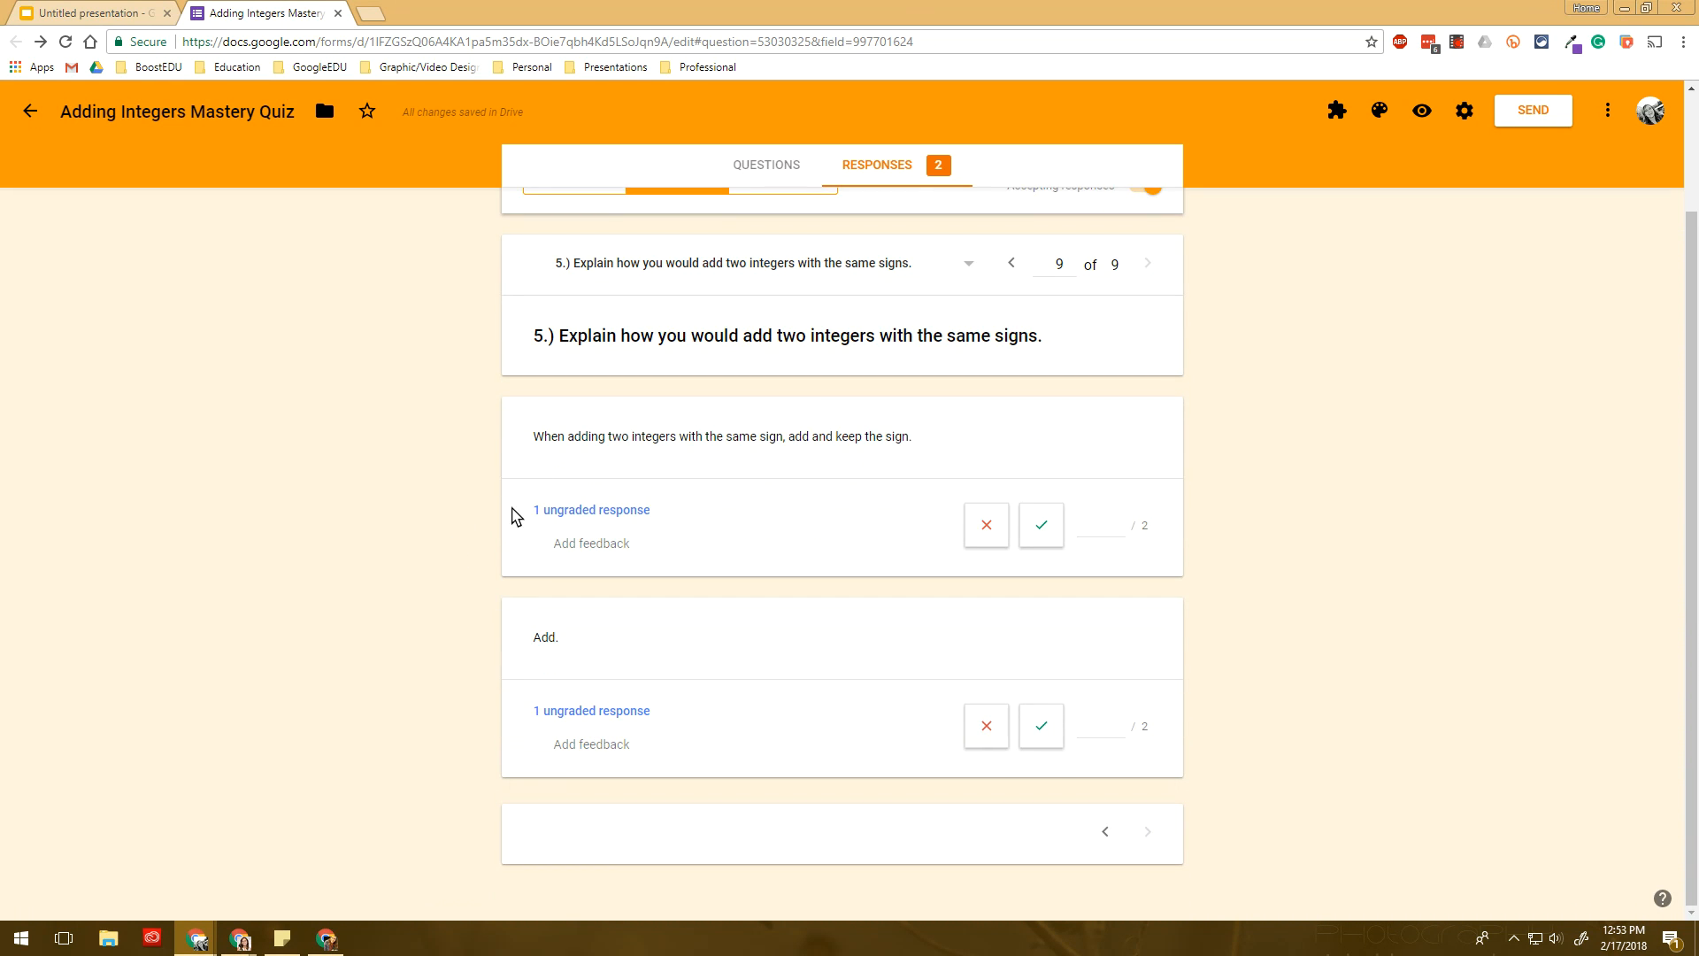
pyautogui.scroll(2, 503, 516)
pyautogui.click(663, 317)
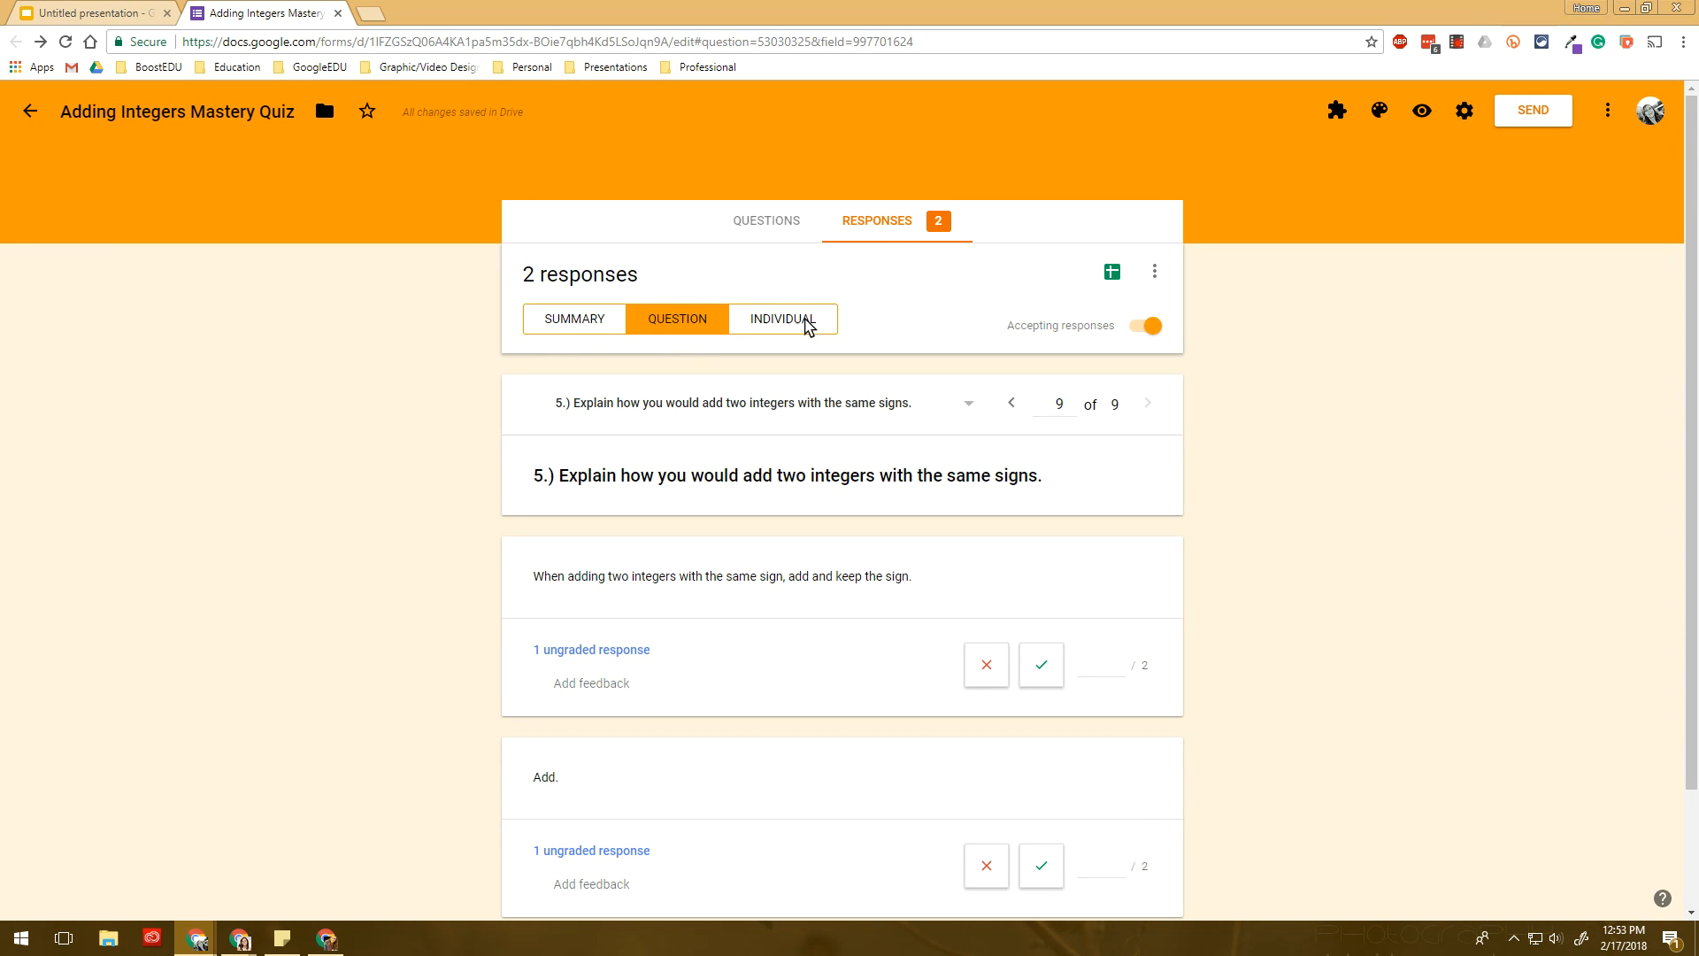
# - Review each submission individually through response 2 of 2, then return to the per-question view
pyautogui.click(775, 322)
pyautogui.scroll(-15, 770, 389)
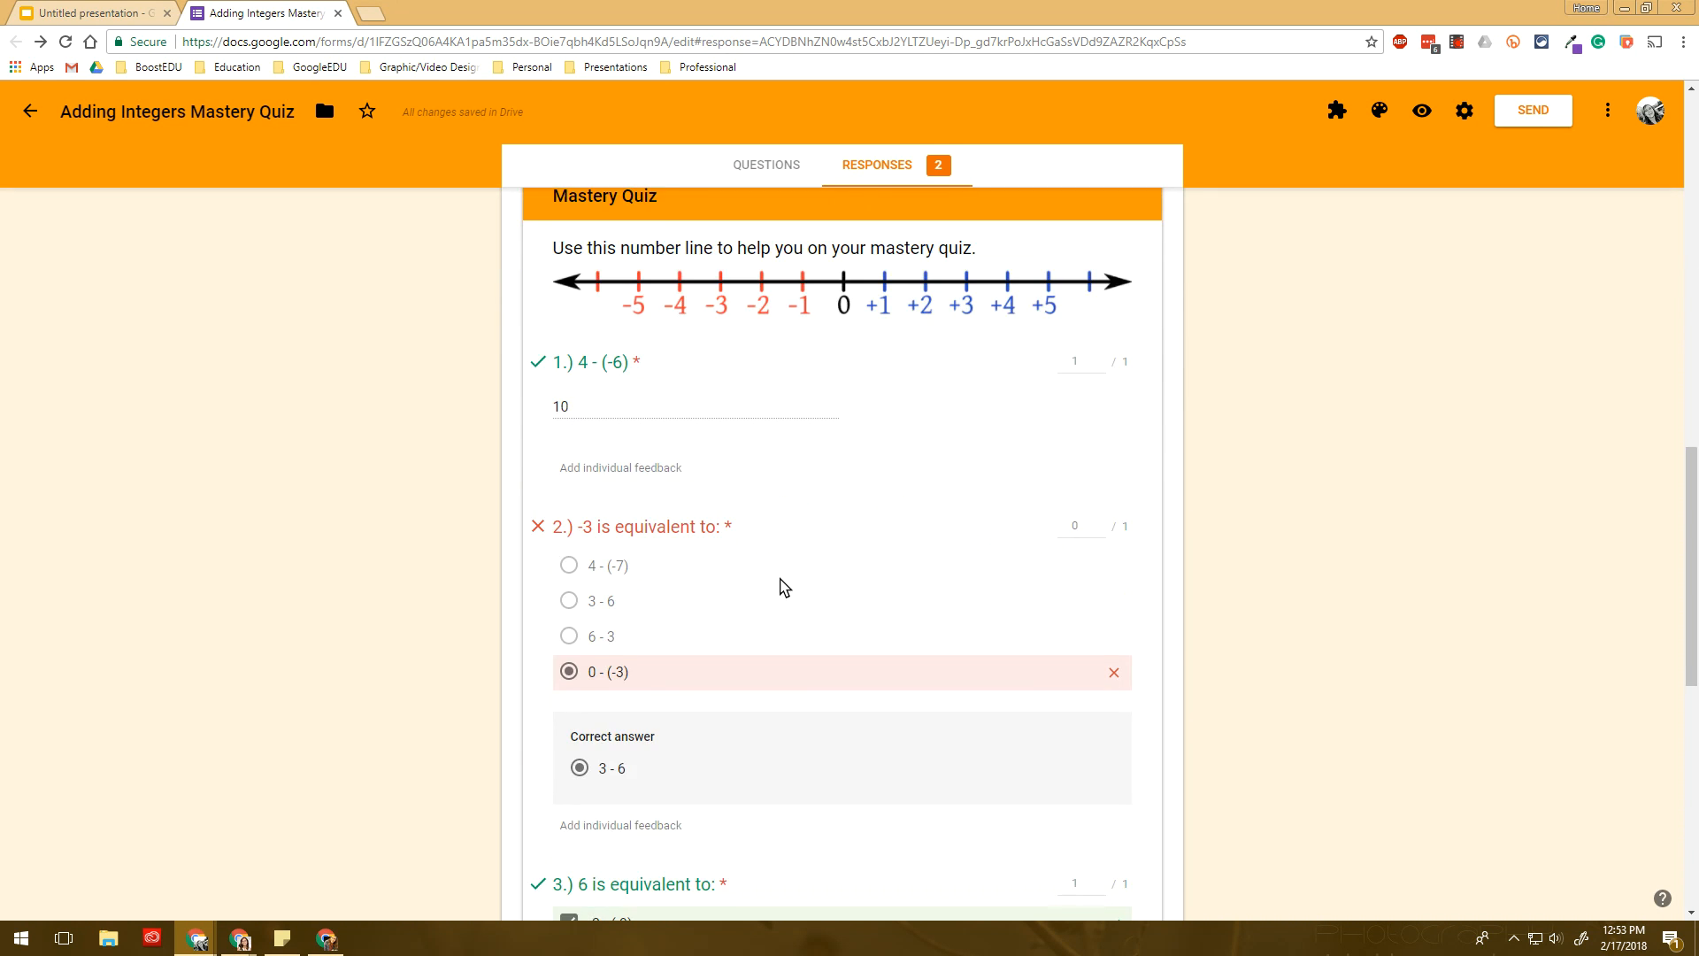
pyautogui.click(676, 682)
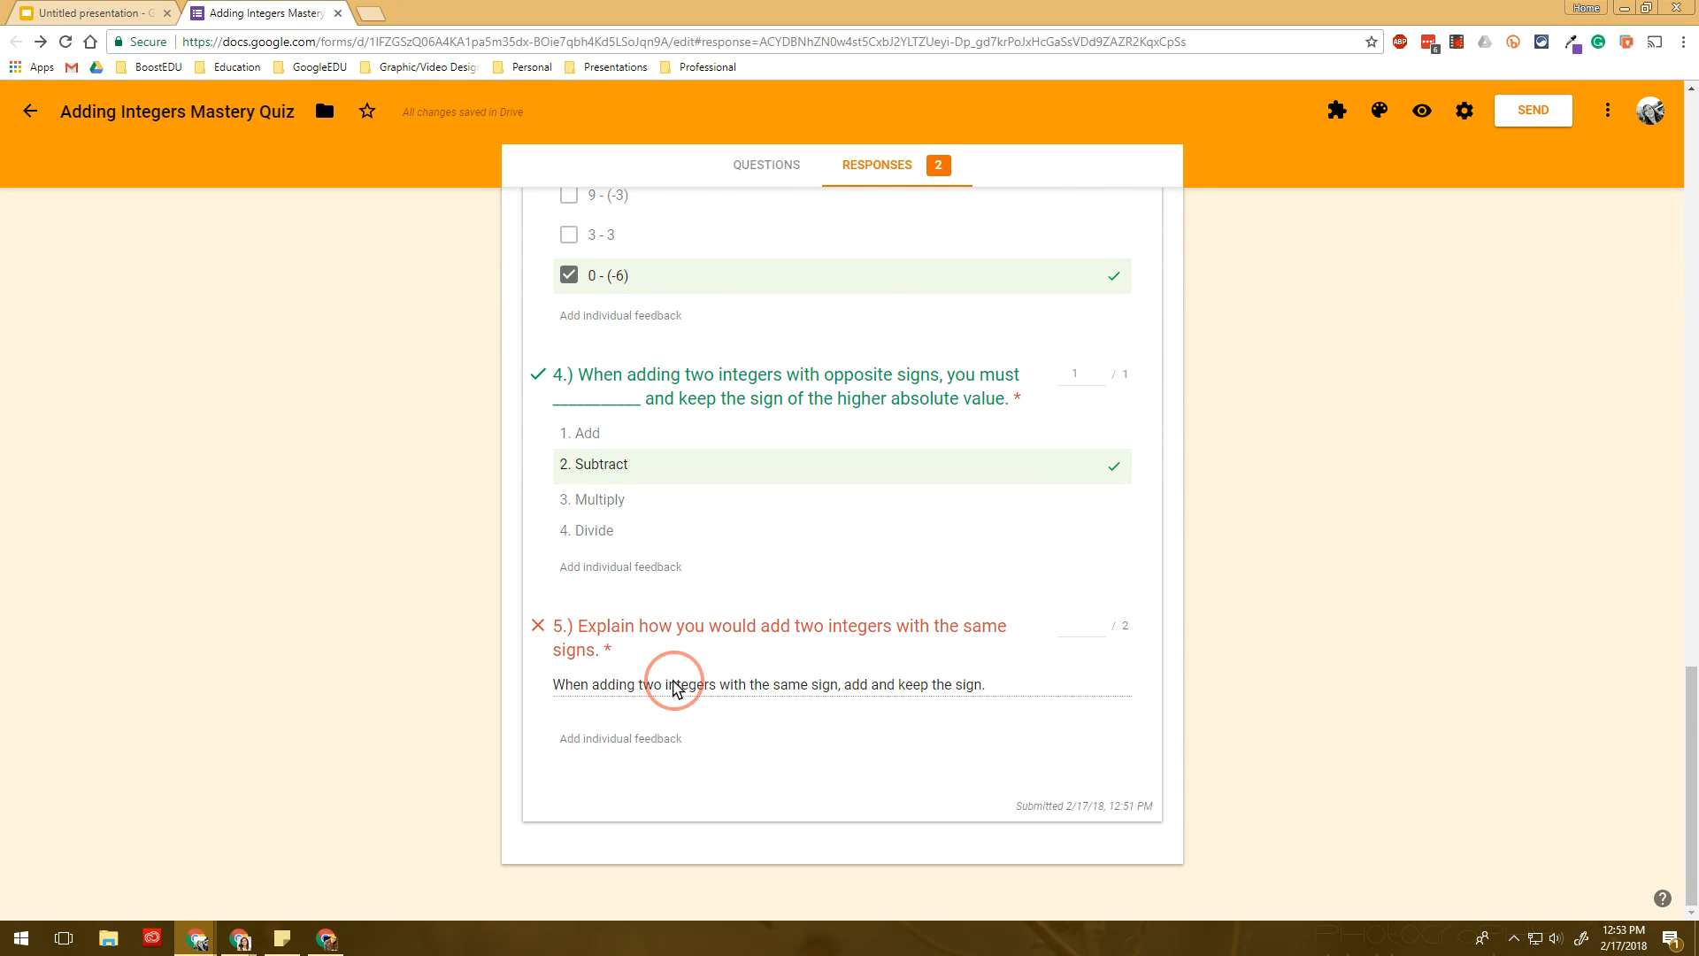
pyautogui.scroll(15, 968, 595)
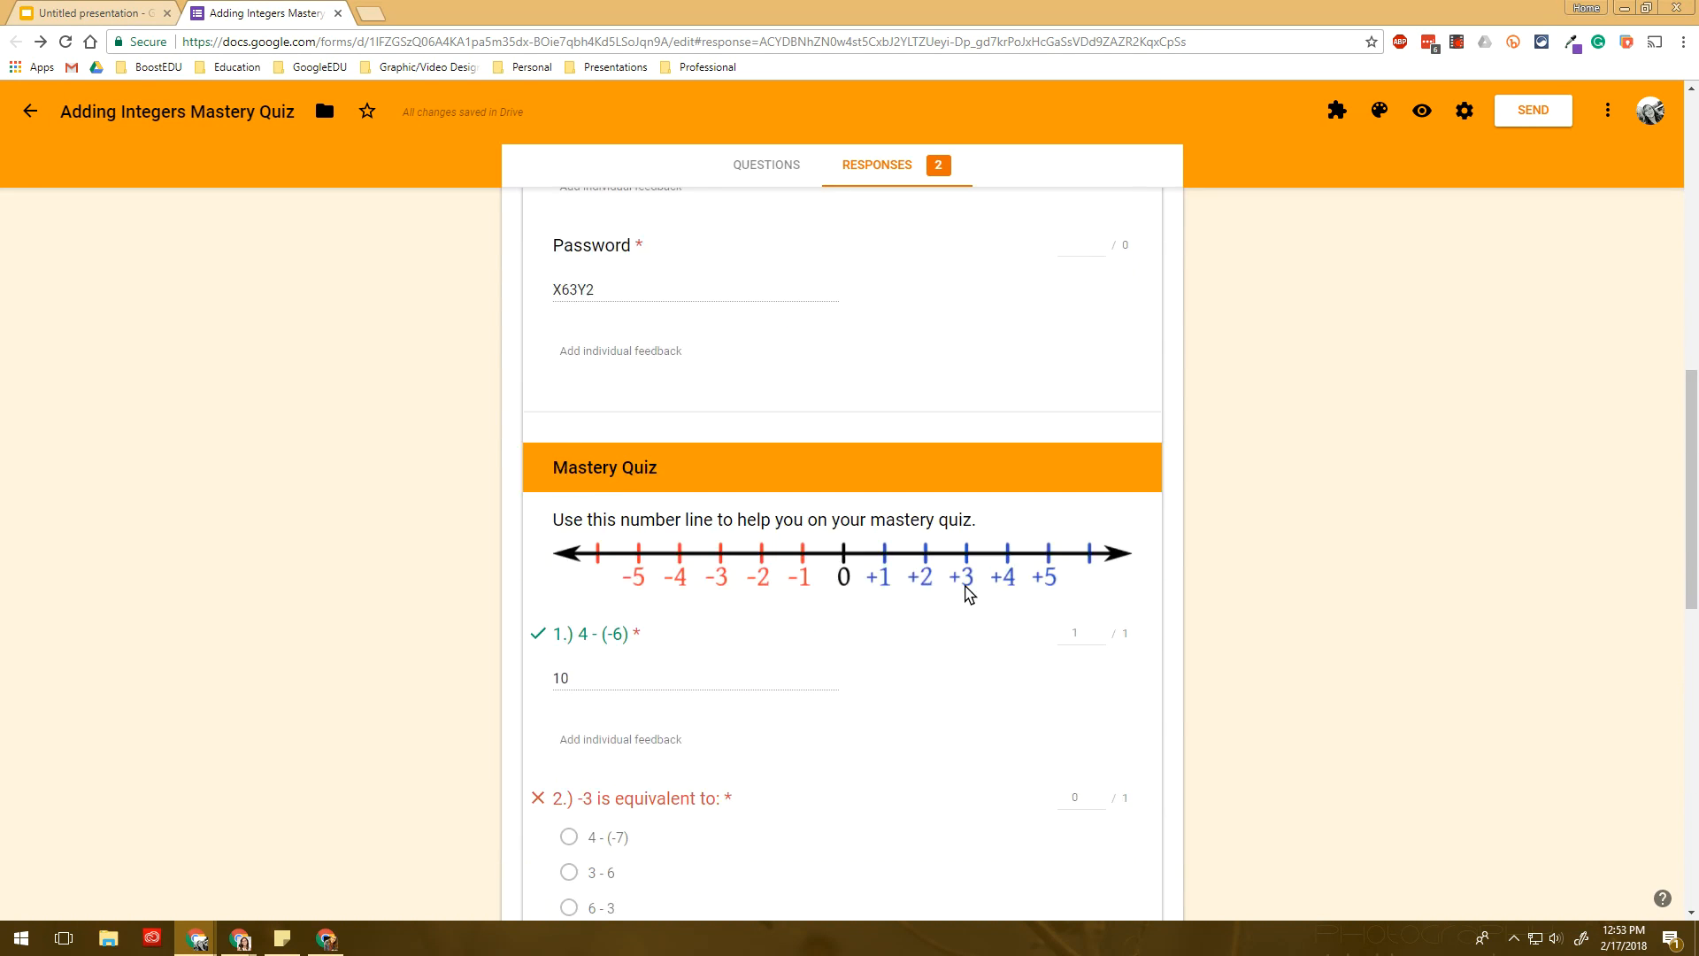
pyautogui.click(1041, 394)
pyautogui.scroll(-15, 933, 595)
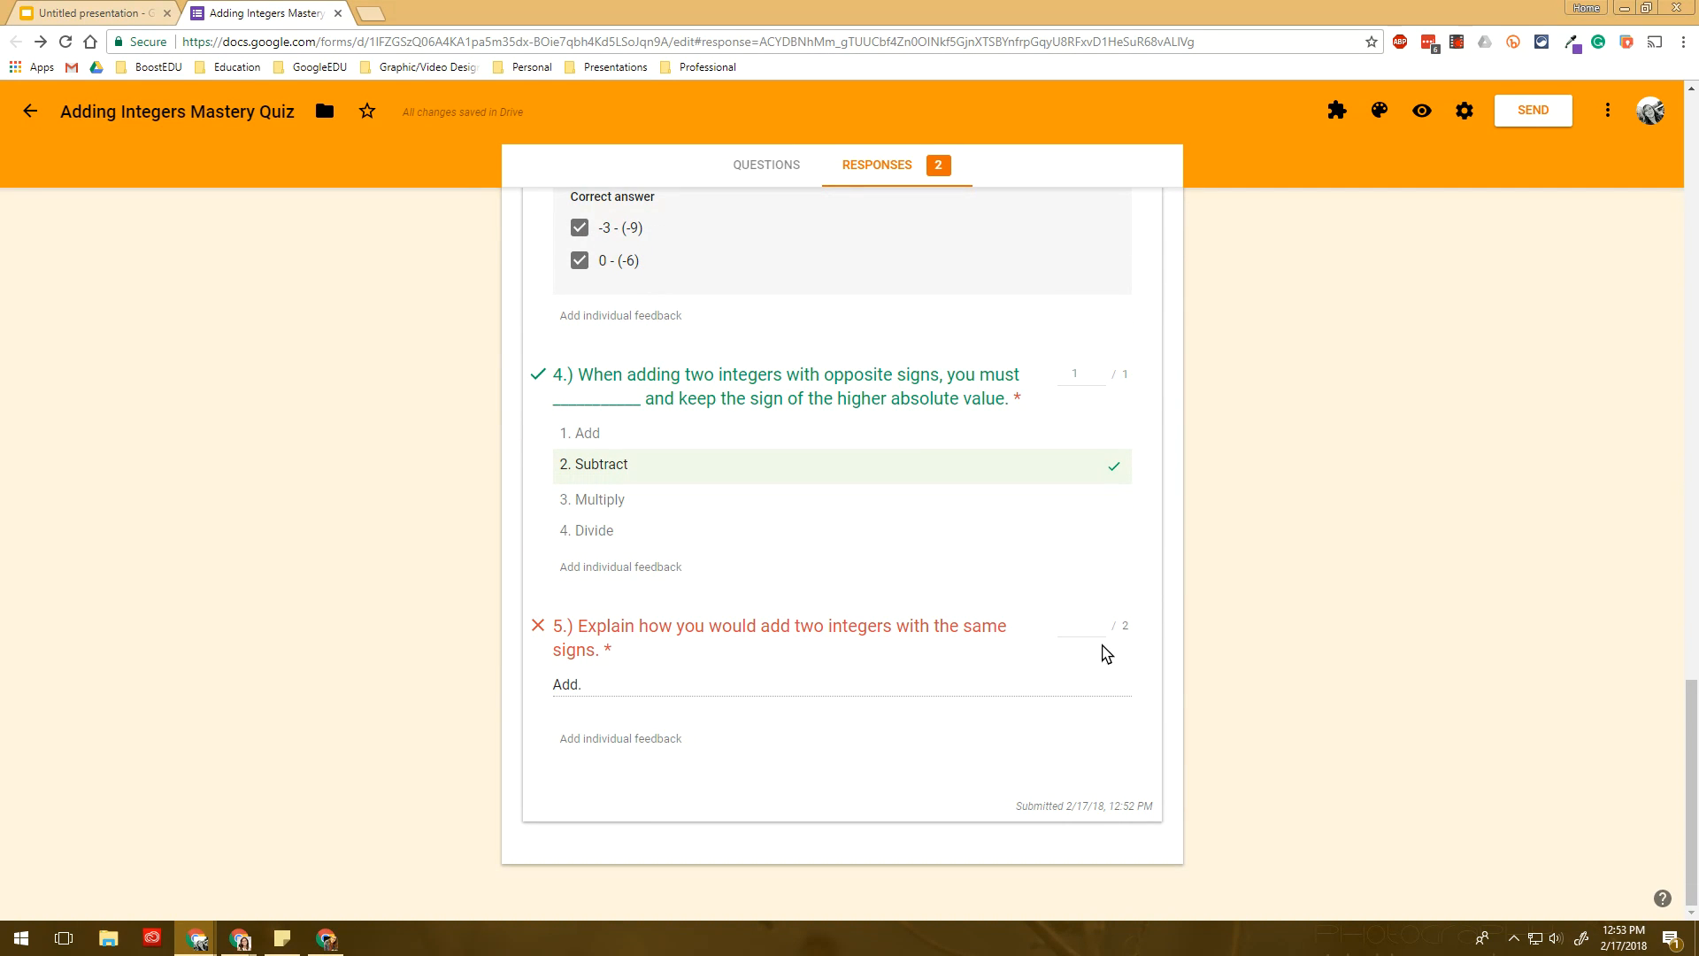
pyautogui.scroll(15, 797, 634)
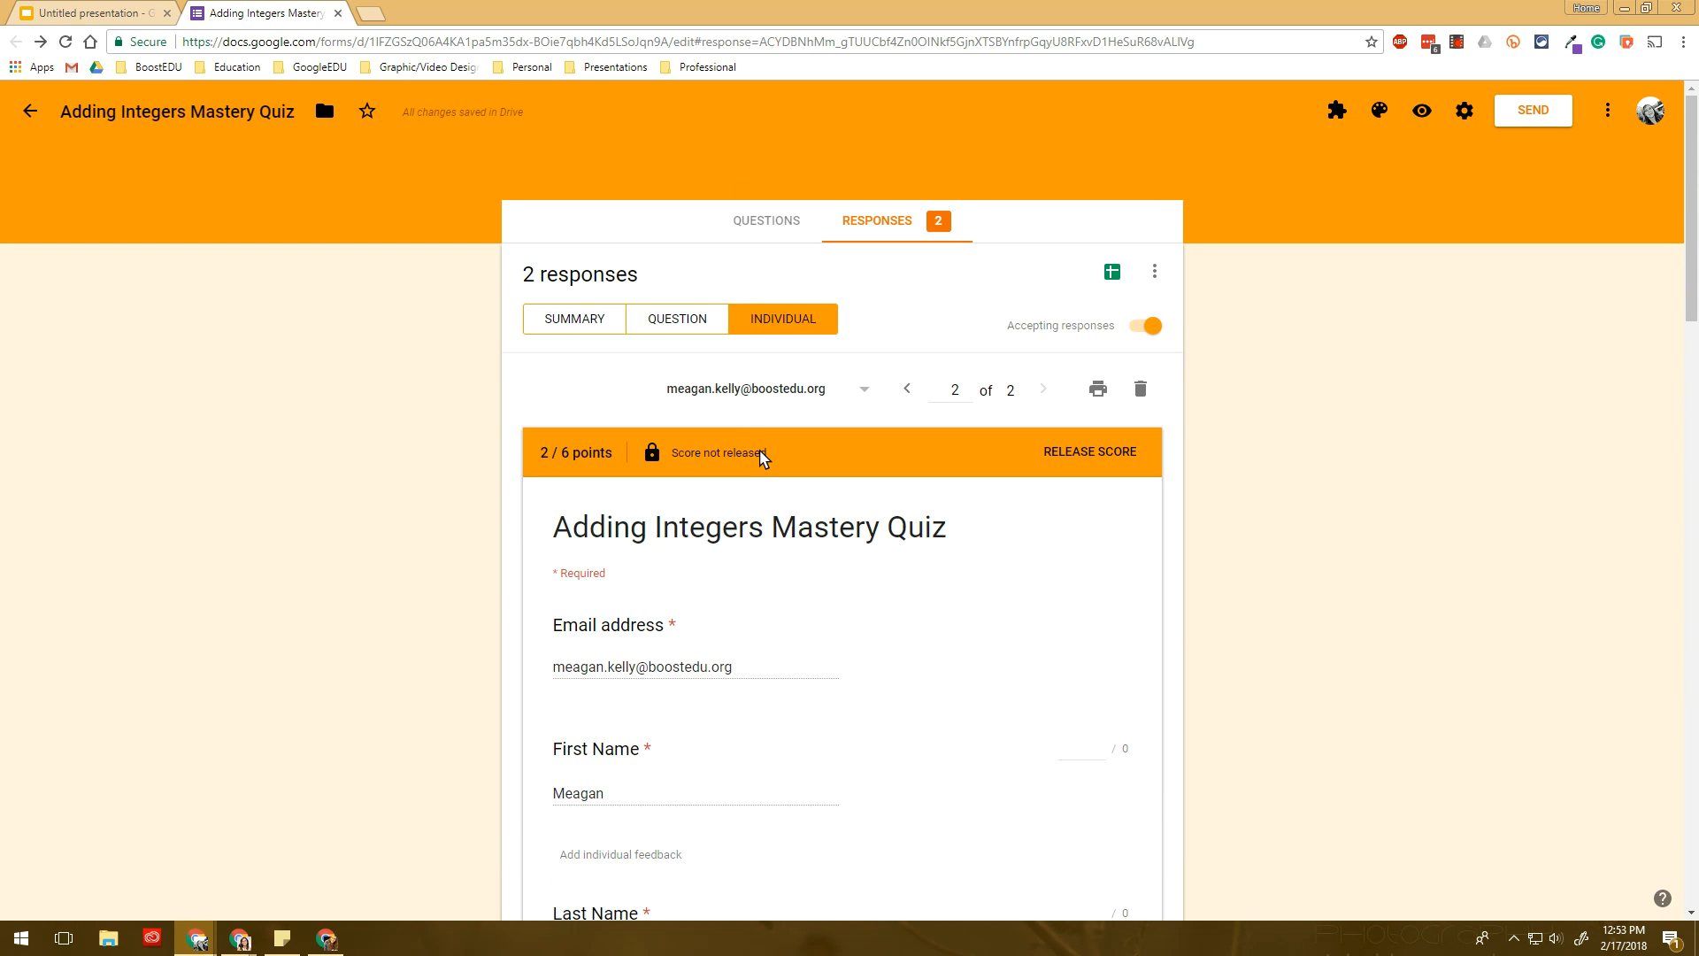
pyautogui.click(693, 337)
# - Grade question 5: the first answer correct at 2 points, the 'Add.' answer incorrect at 1 point
pyautogui.click(680, 403)
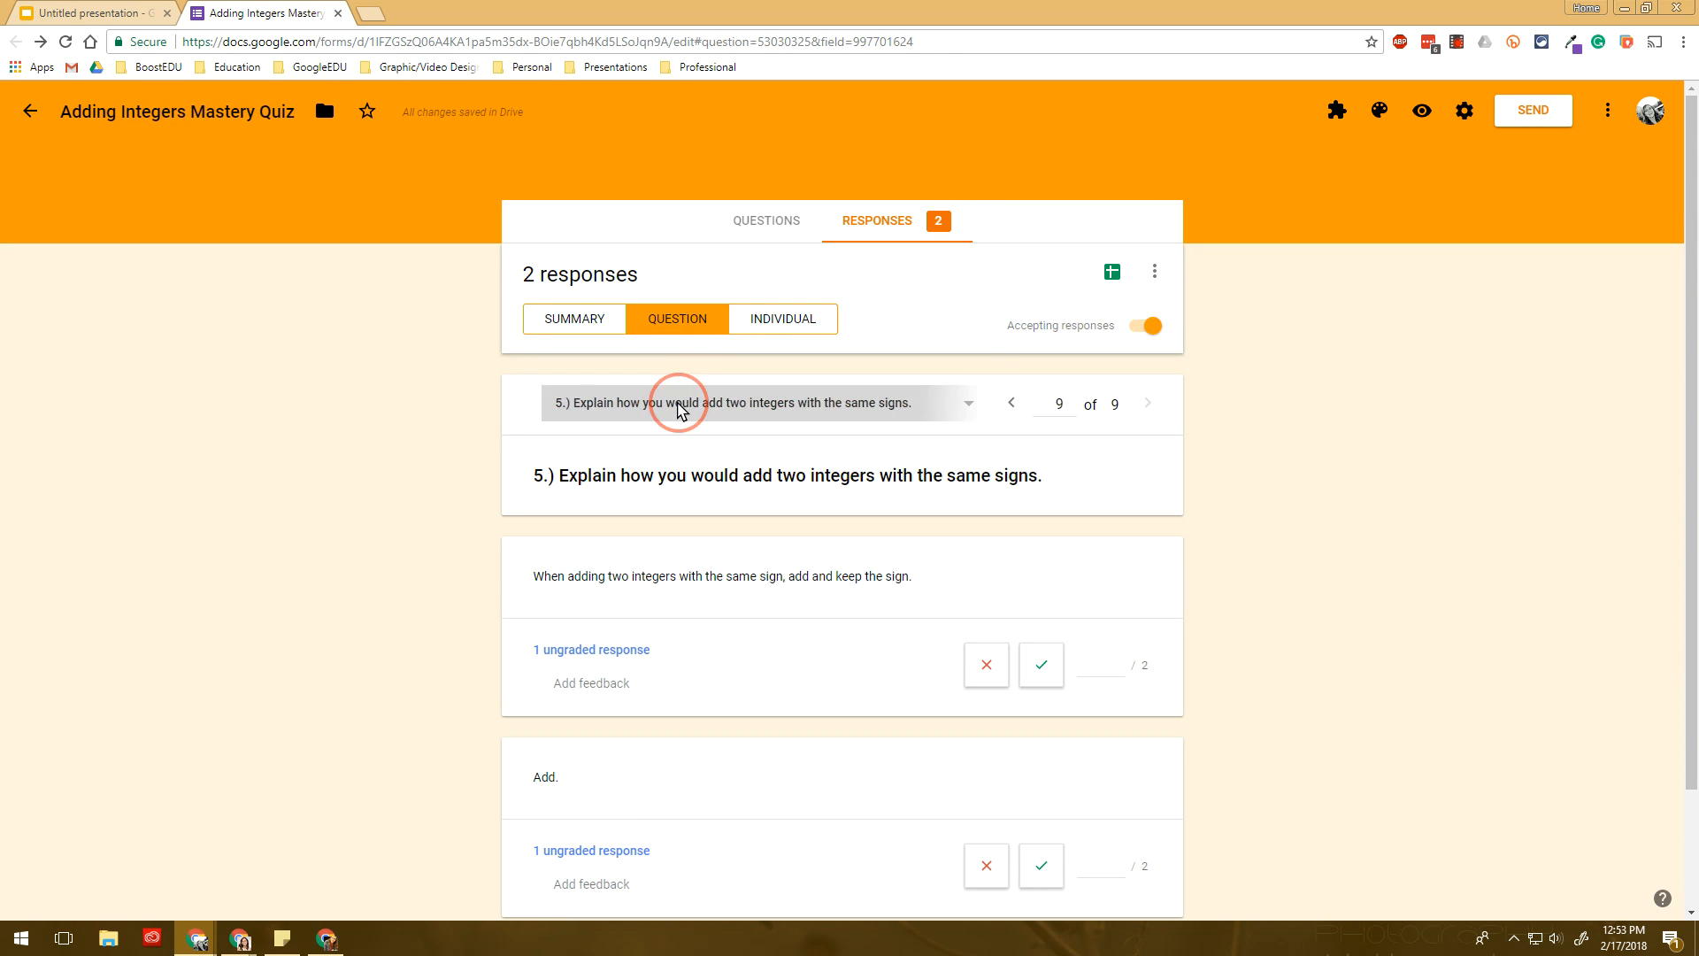
pyautogui.click(662, 446)
pyautogui.scroll(-2, 655, 456)
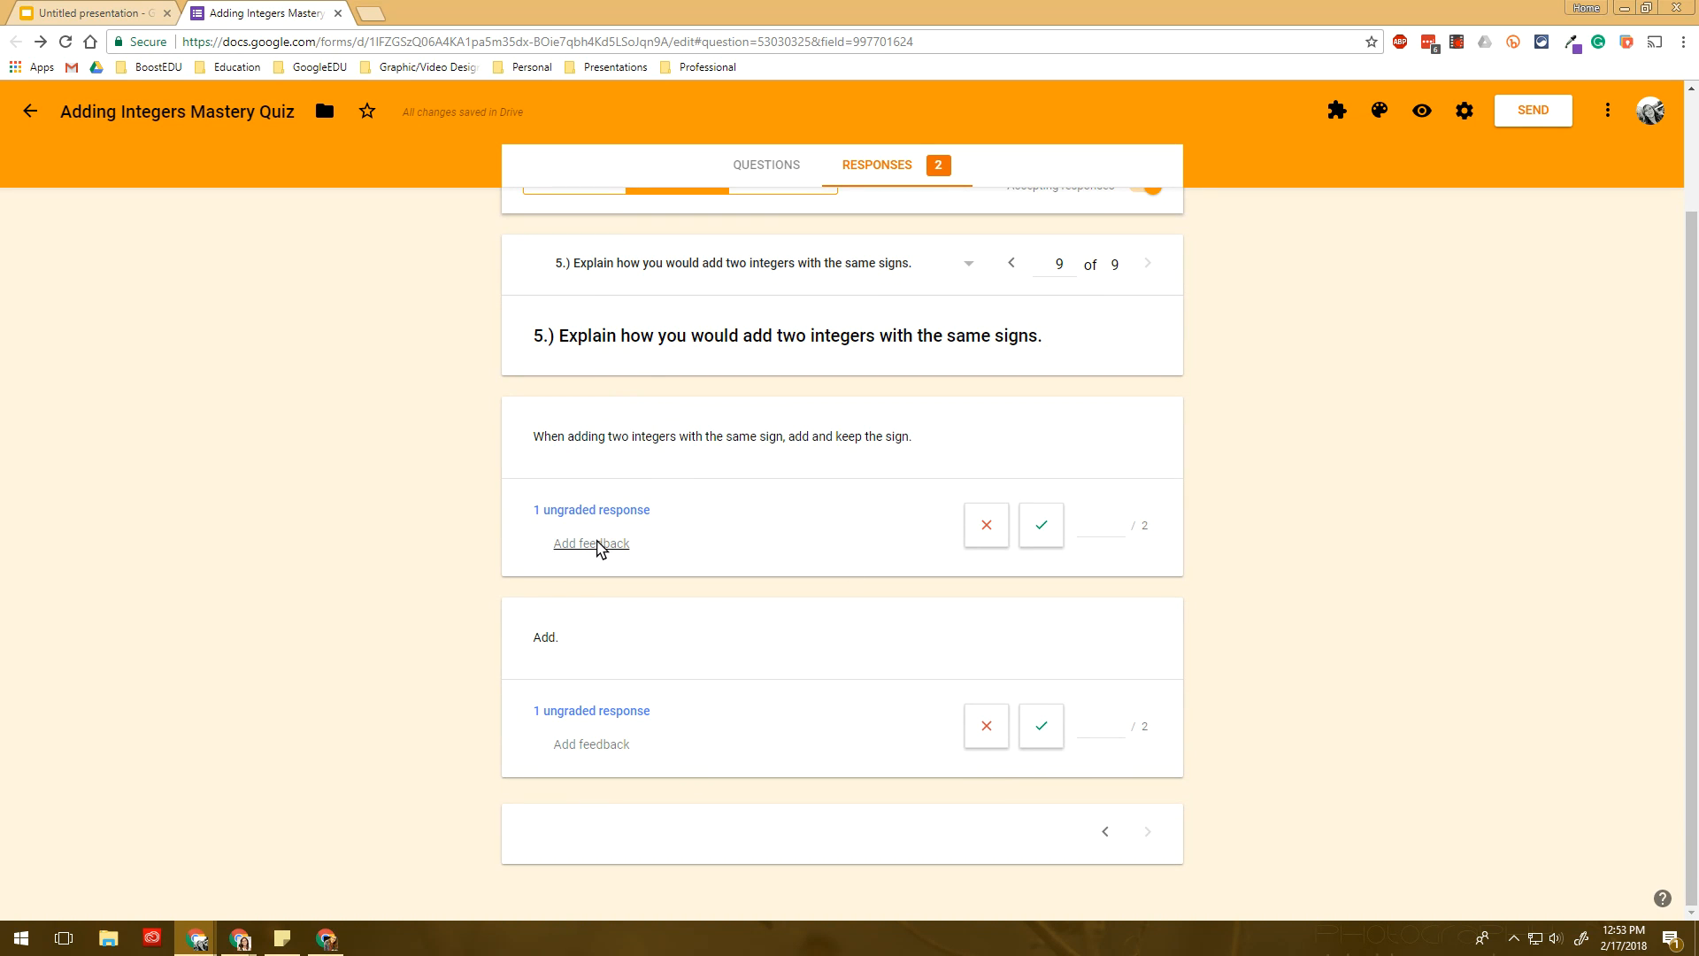
pyautogui.click(1044, 525)
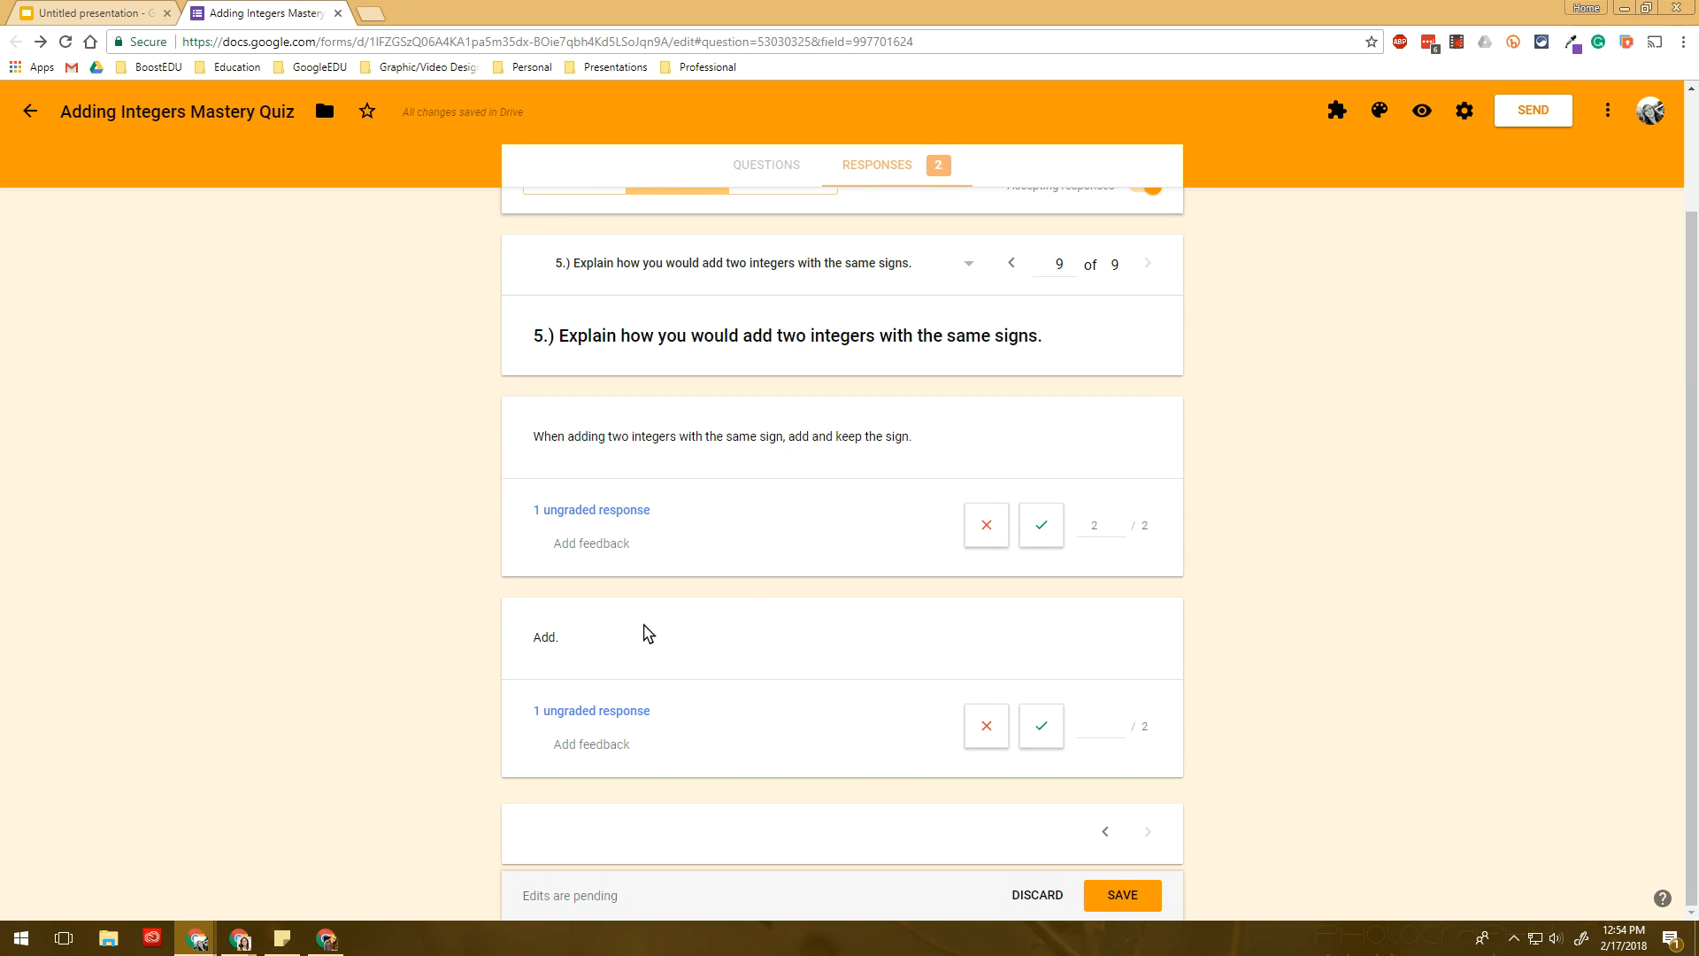
pyautogui.click(989, 733)
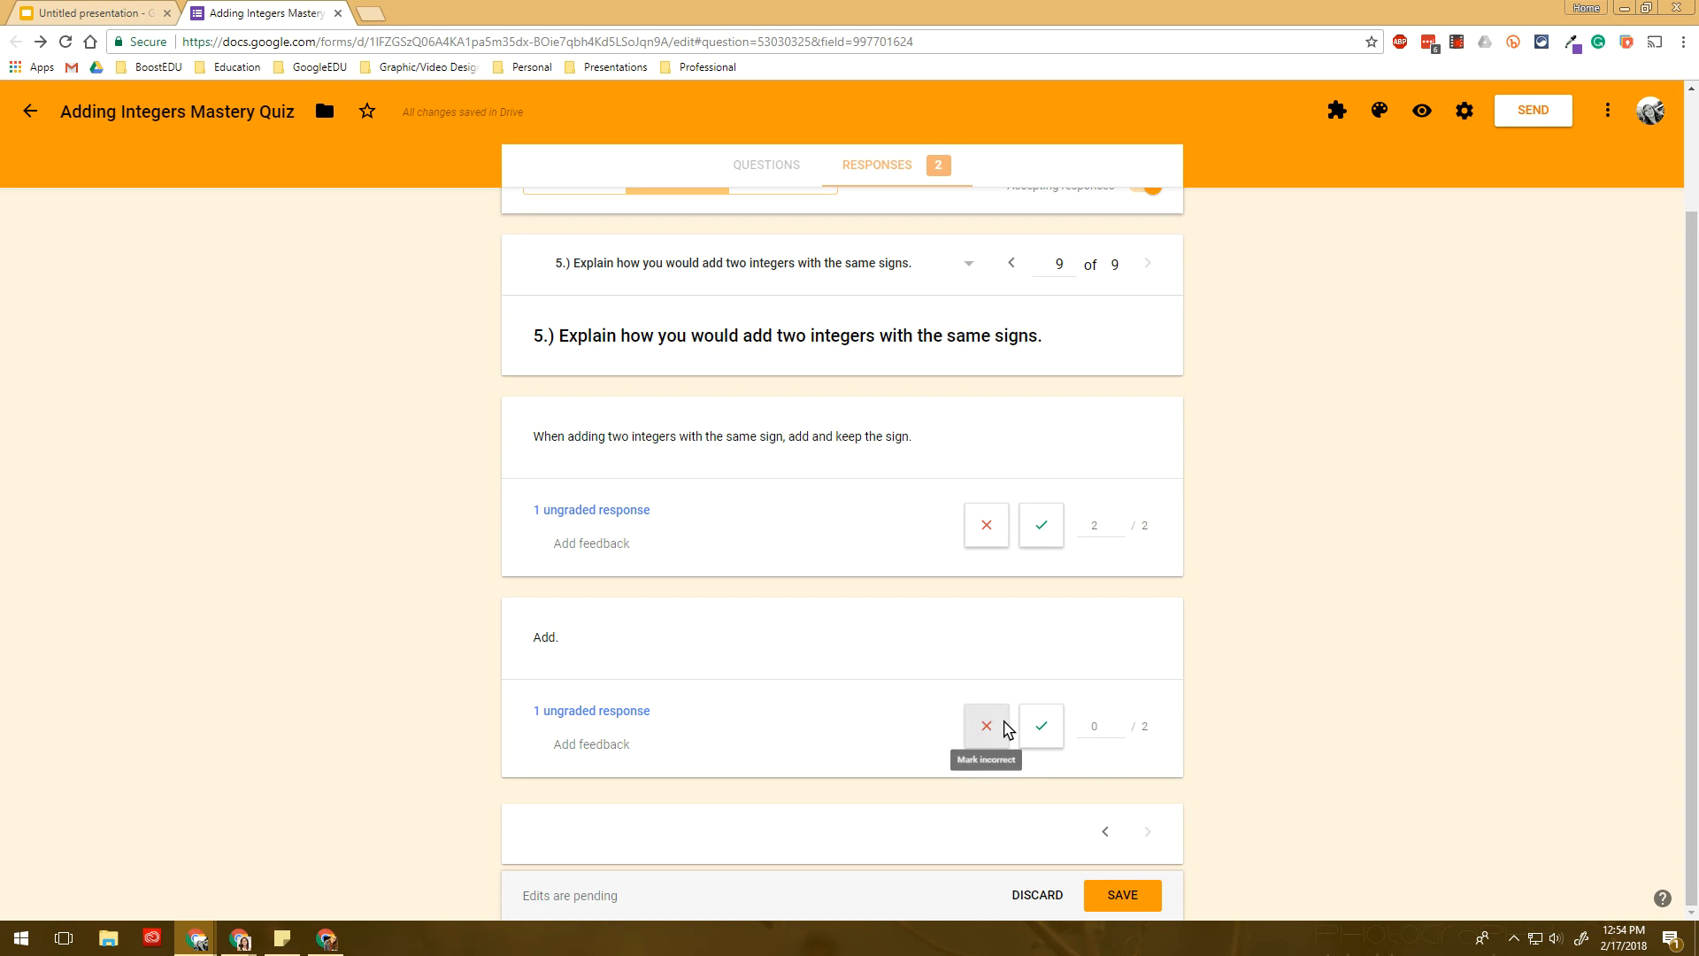
pyautogui.moveTo(1101, 728); pyautogui.dragTo(980, 731)
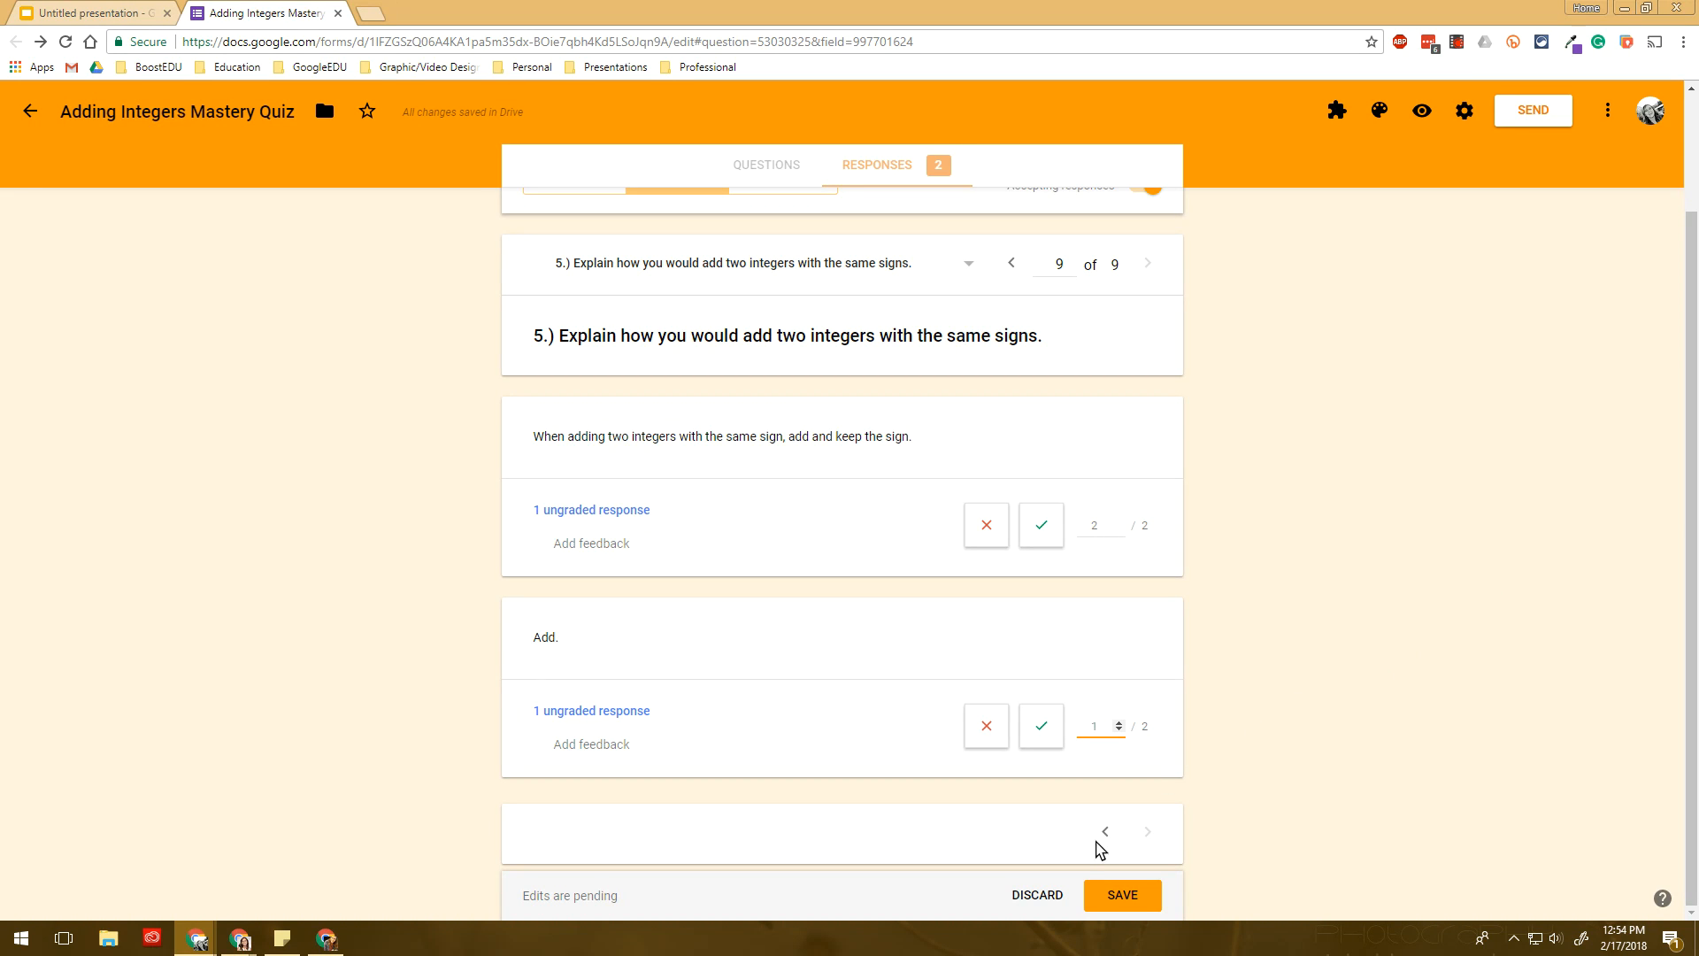
# - Save the grades and return to the Summary showing totals 5 and 3 out of 6
pyautogui.click(1115, 899)
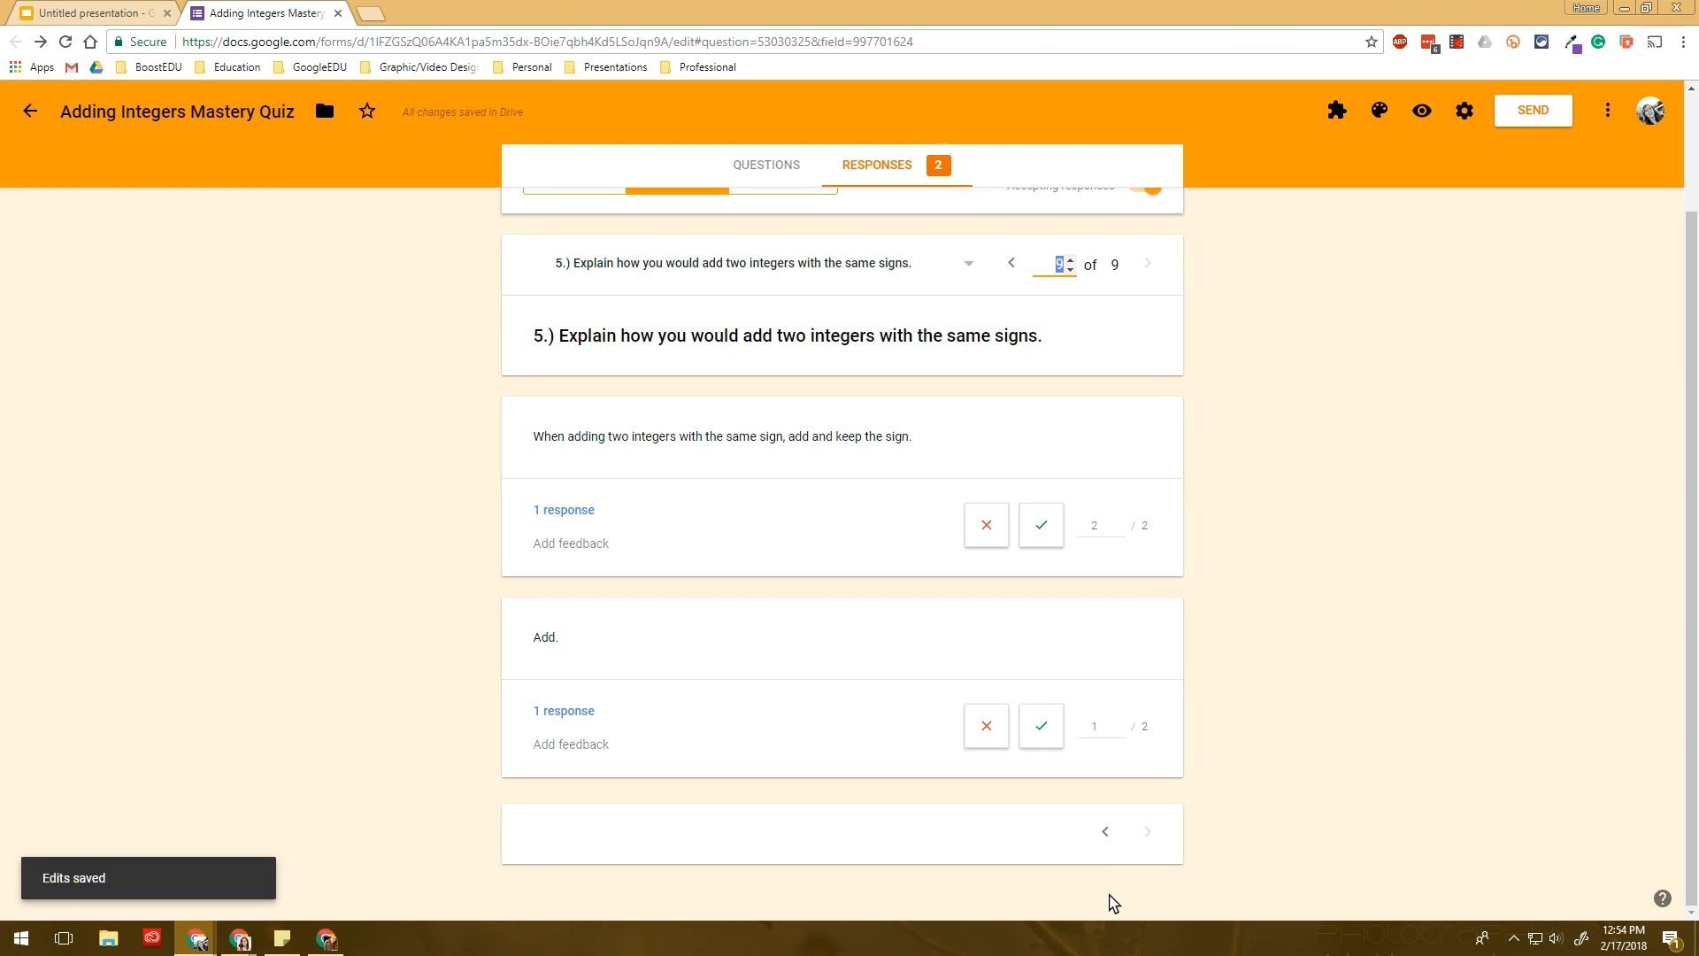
pyautogui.scroll(2, 1124, 694)
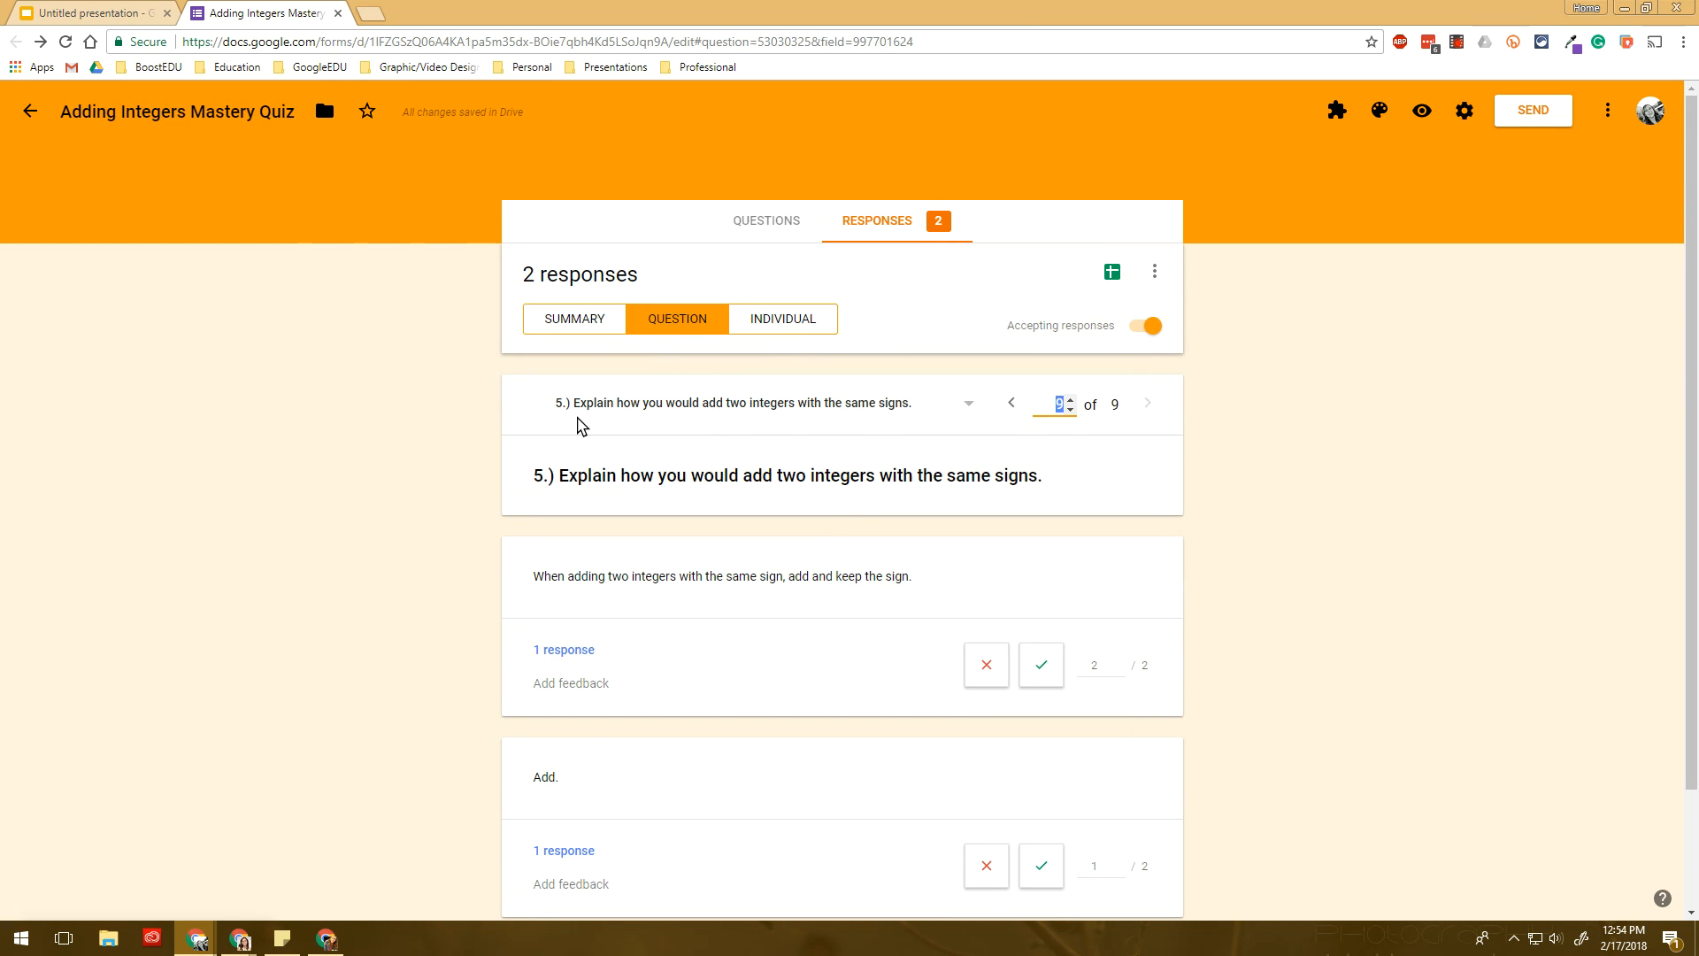
pyautogui.click(584, 323)
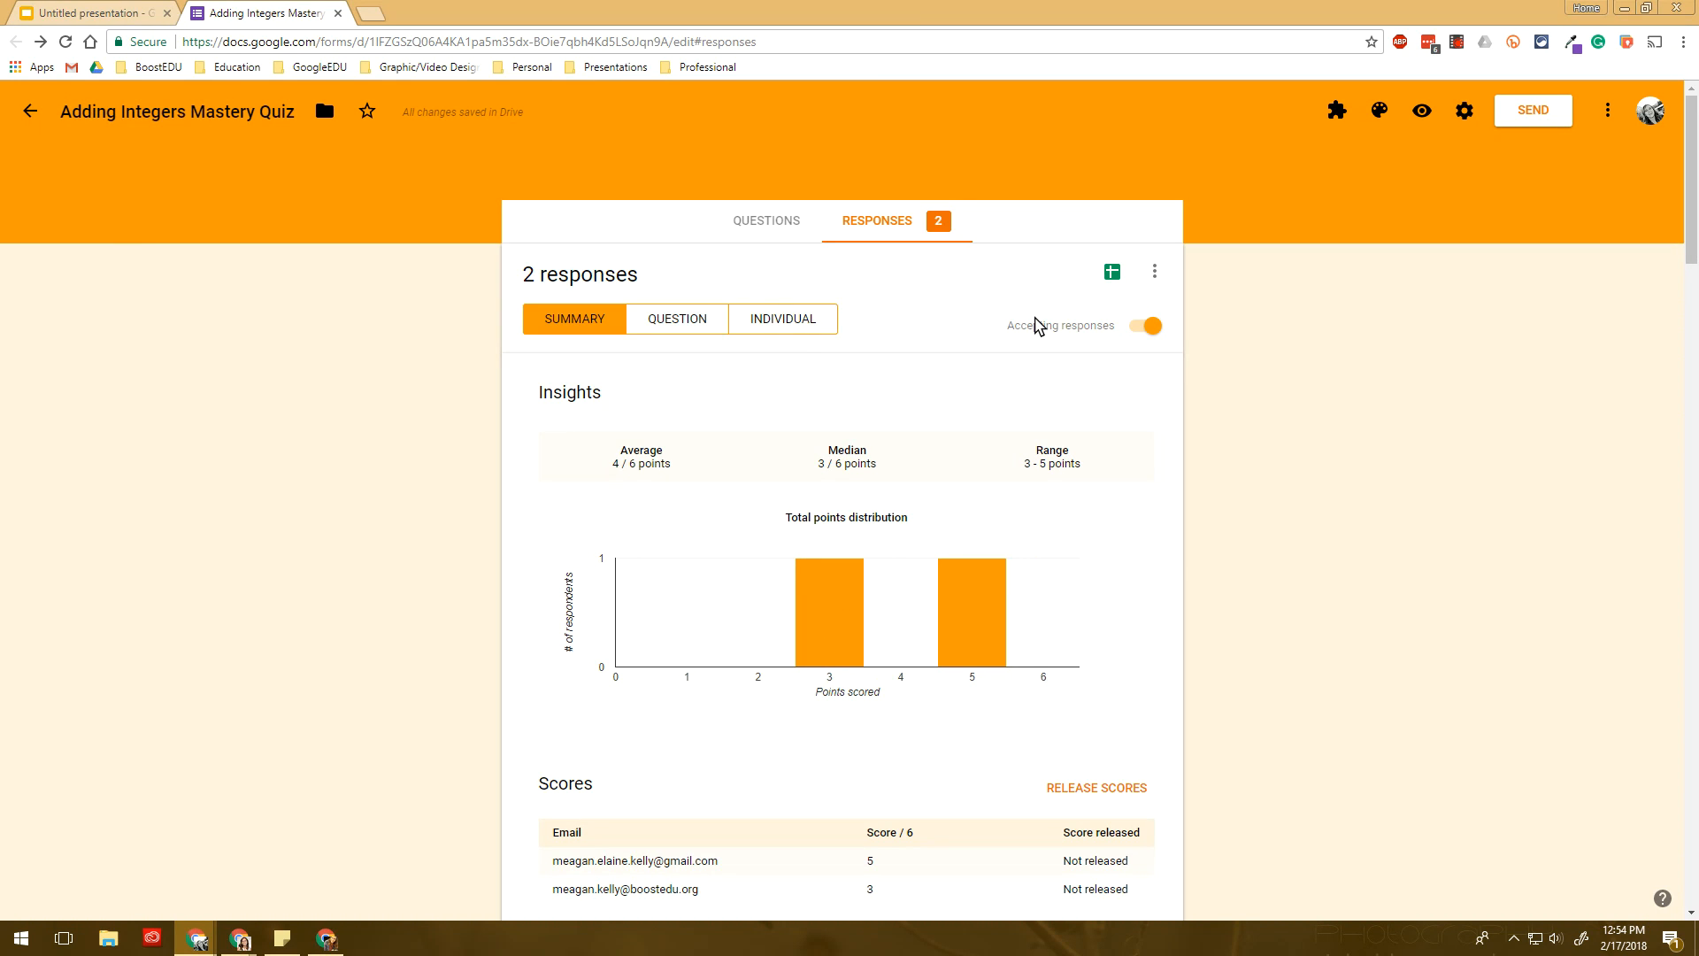
pyautogui.scroll(-2, 1044, 328)
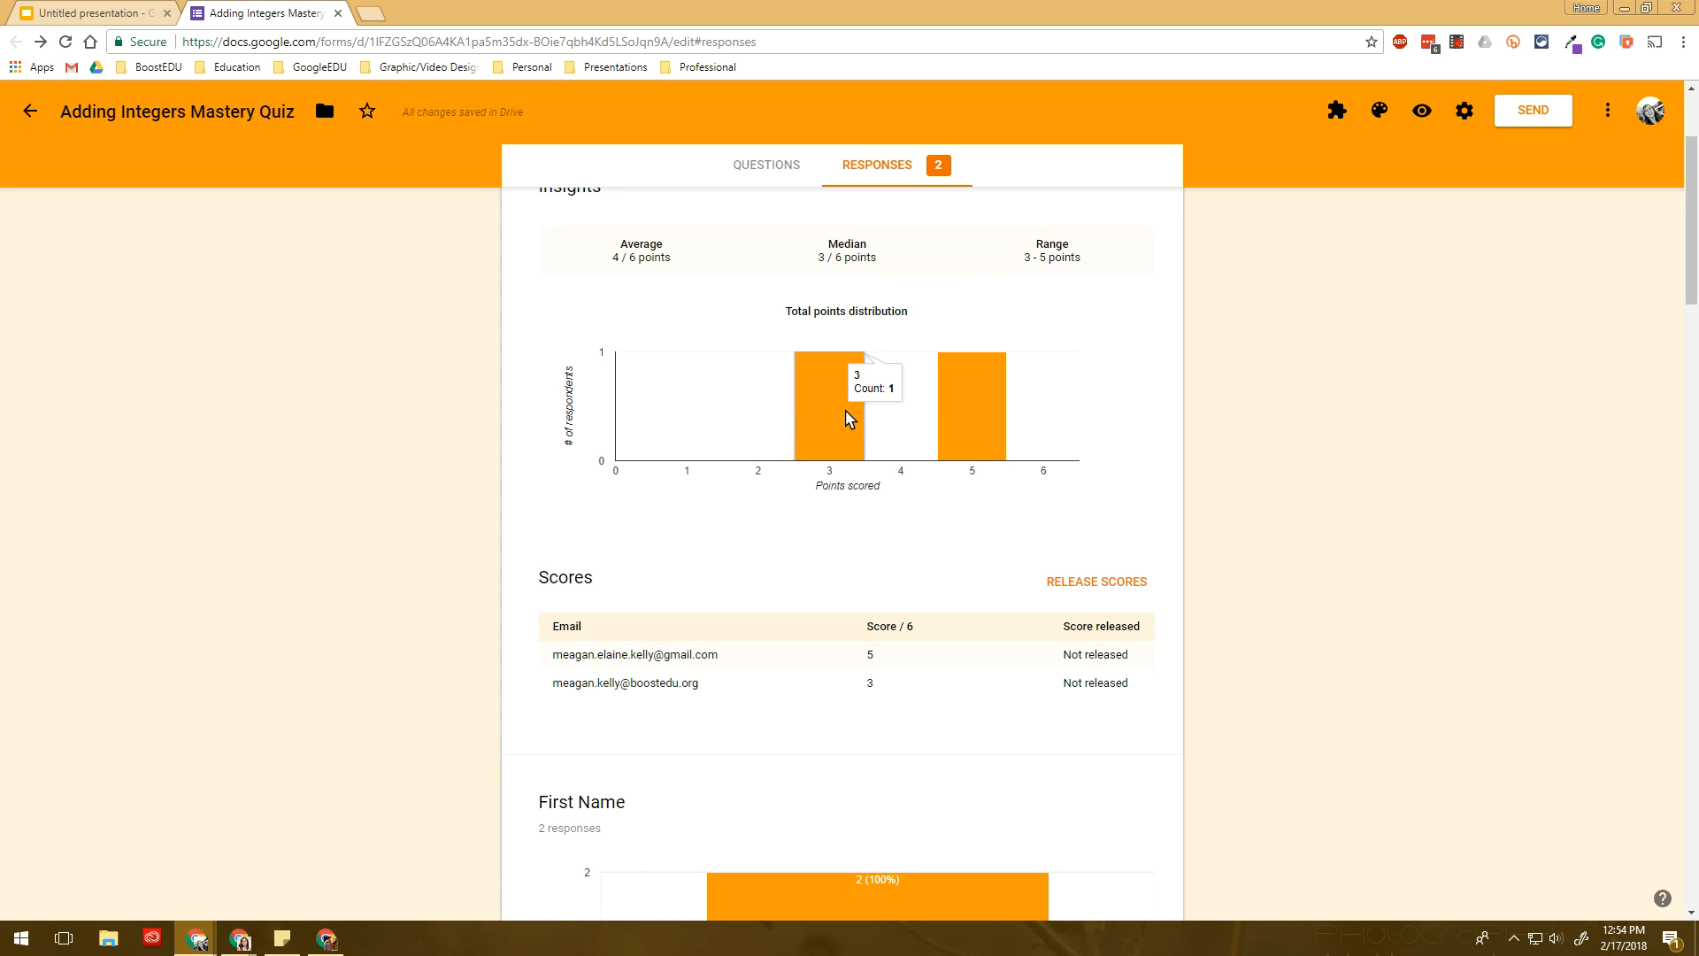
# - Link the responses to a new spreadsheet named after the Adding Integers Mastery Quiz
pyautogui.scroll(2, 815, 364)
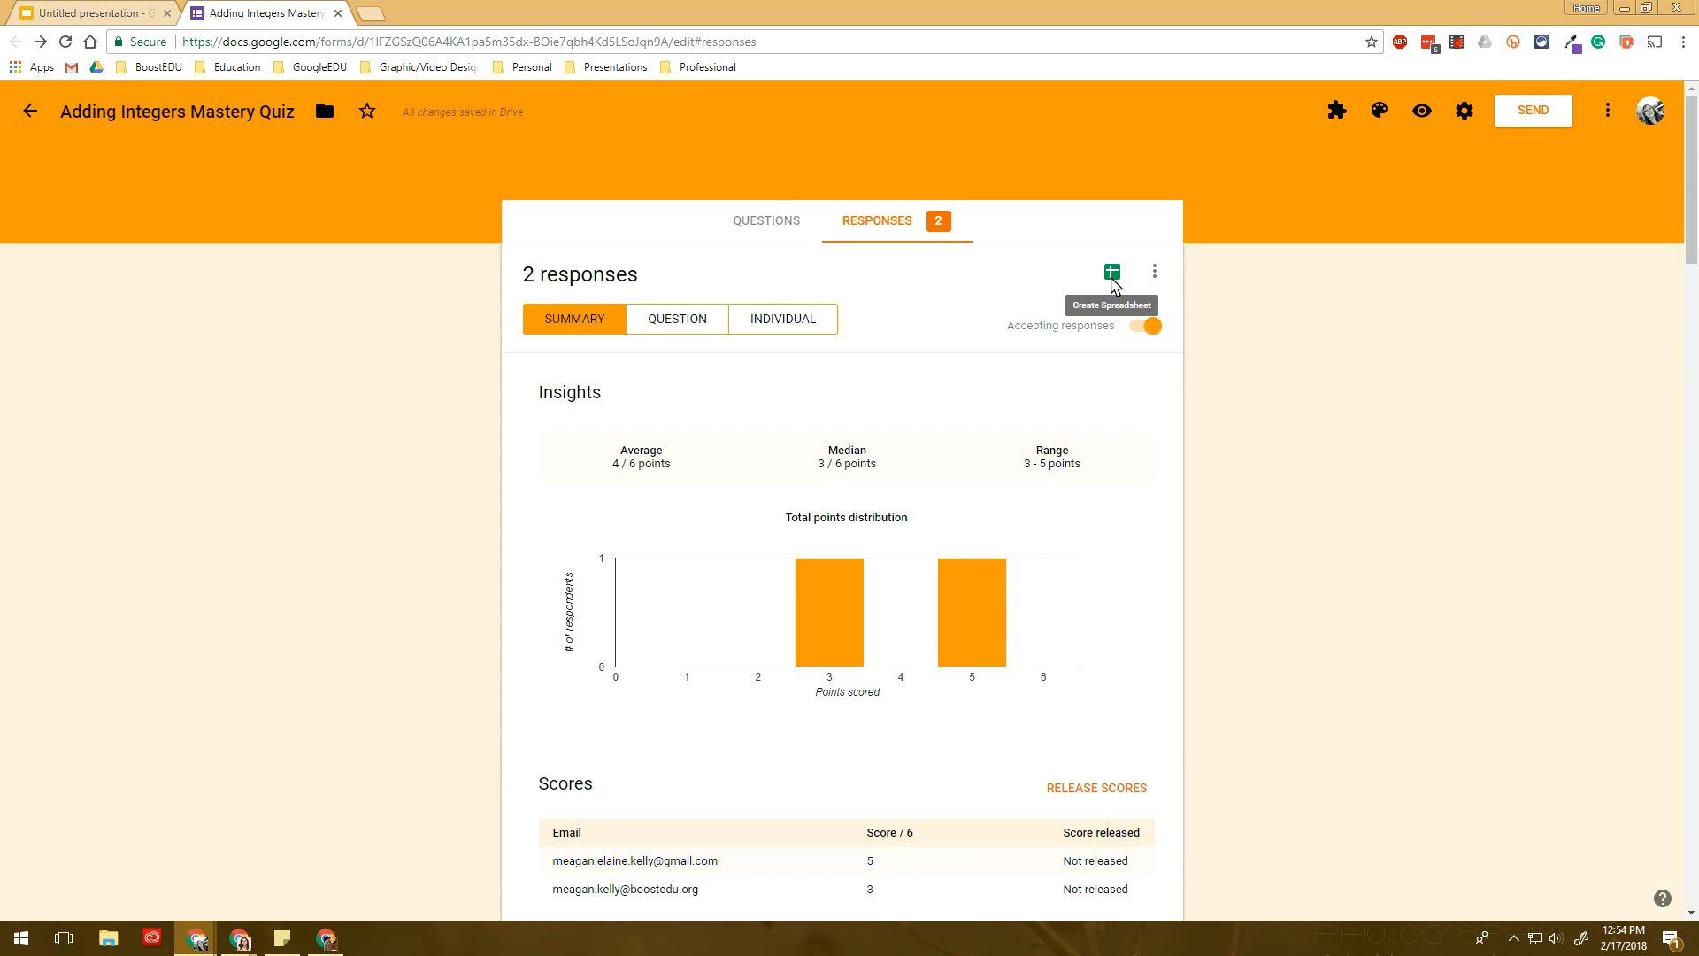
pyautogui.click(1112, 275)
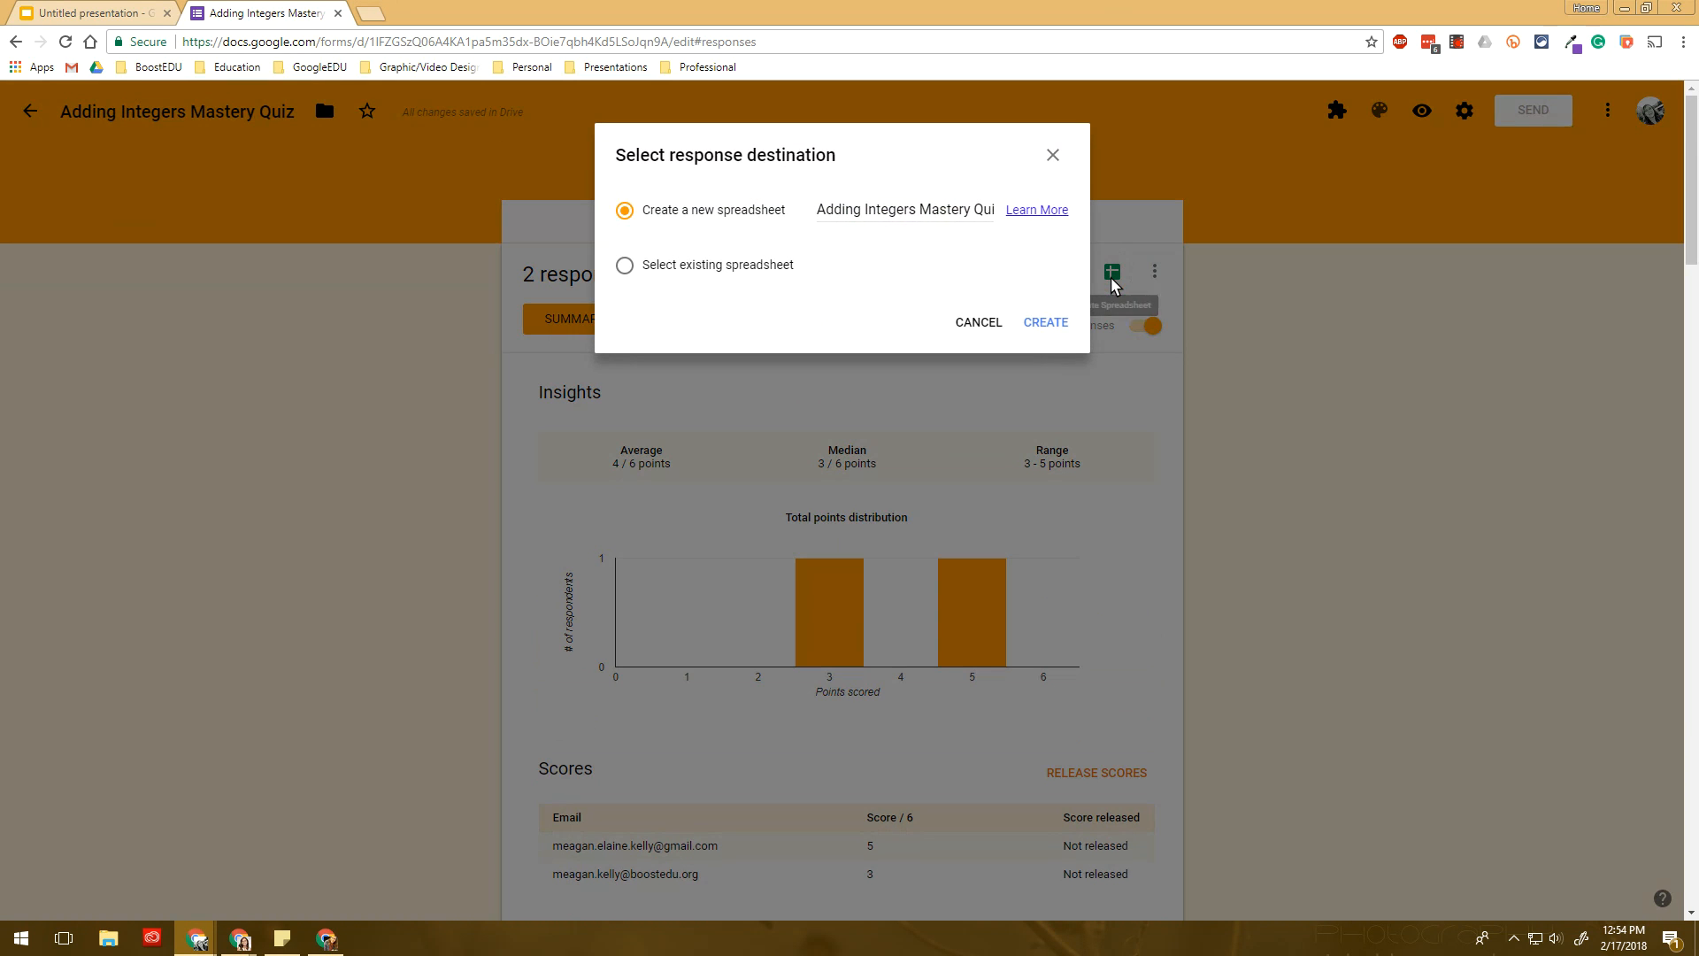
pyautogui.click(1053, 156)
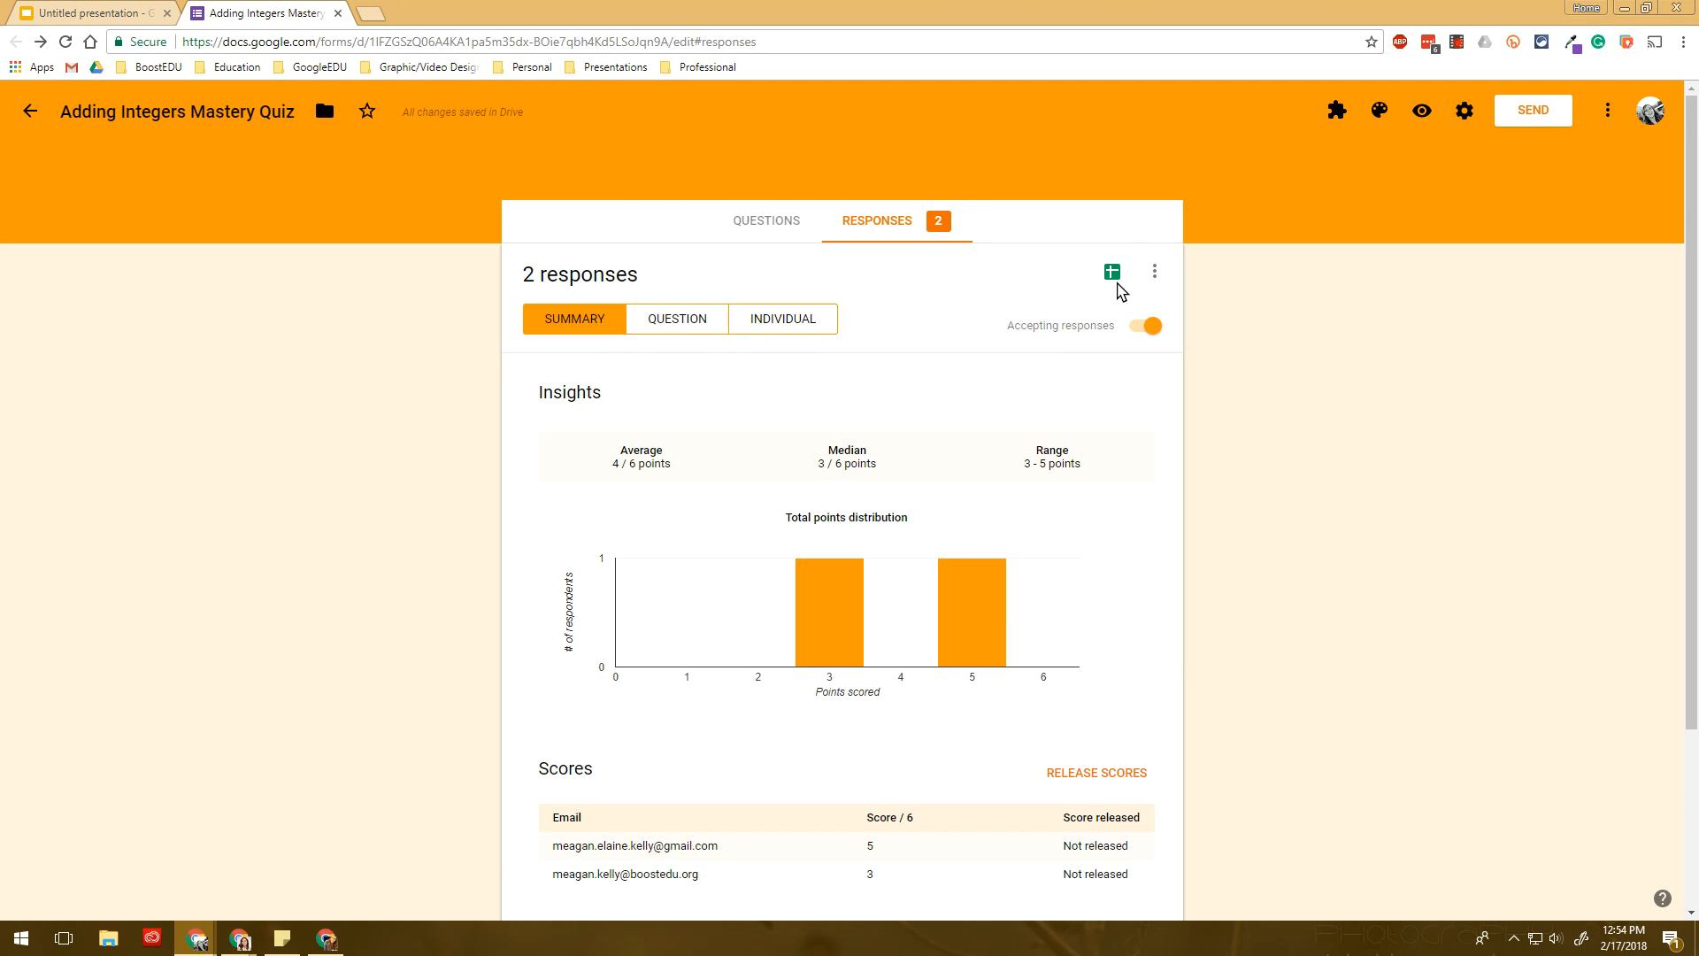
pyautogui.click(1113, 272)
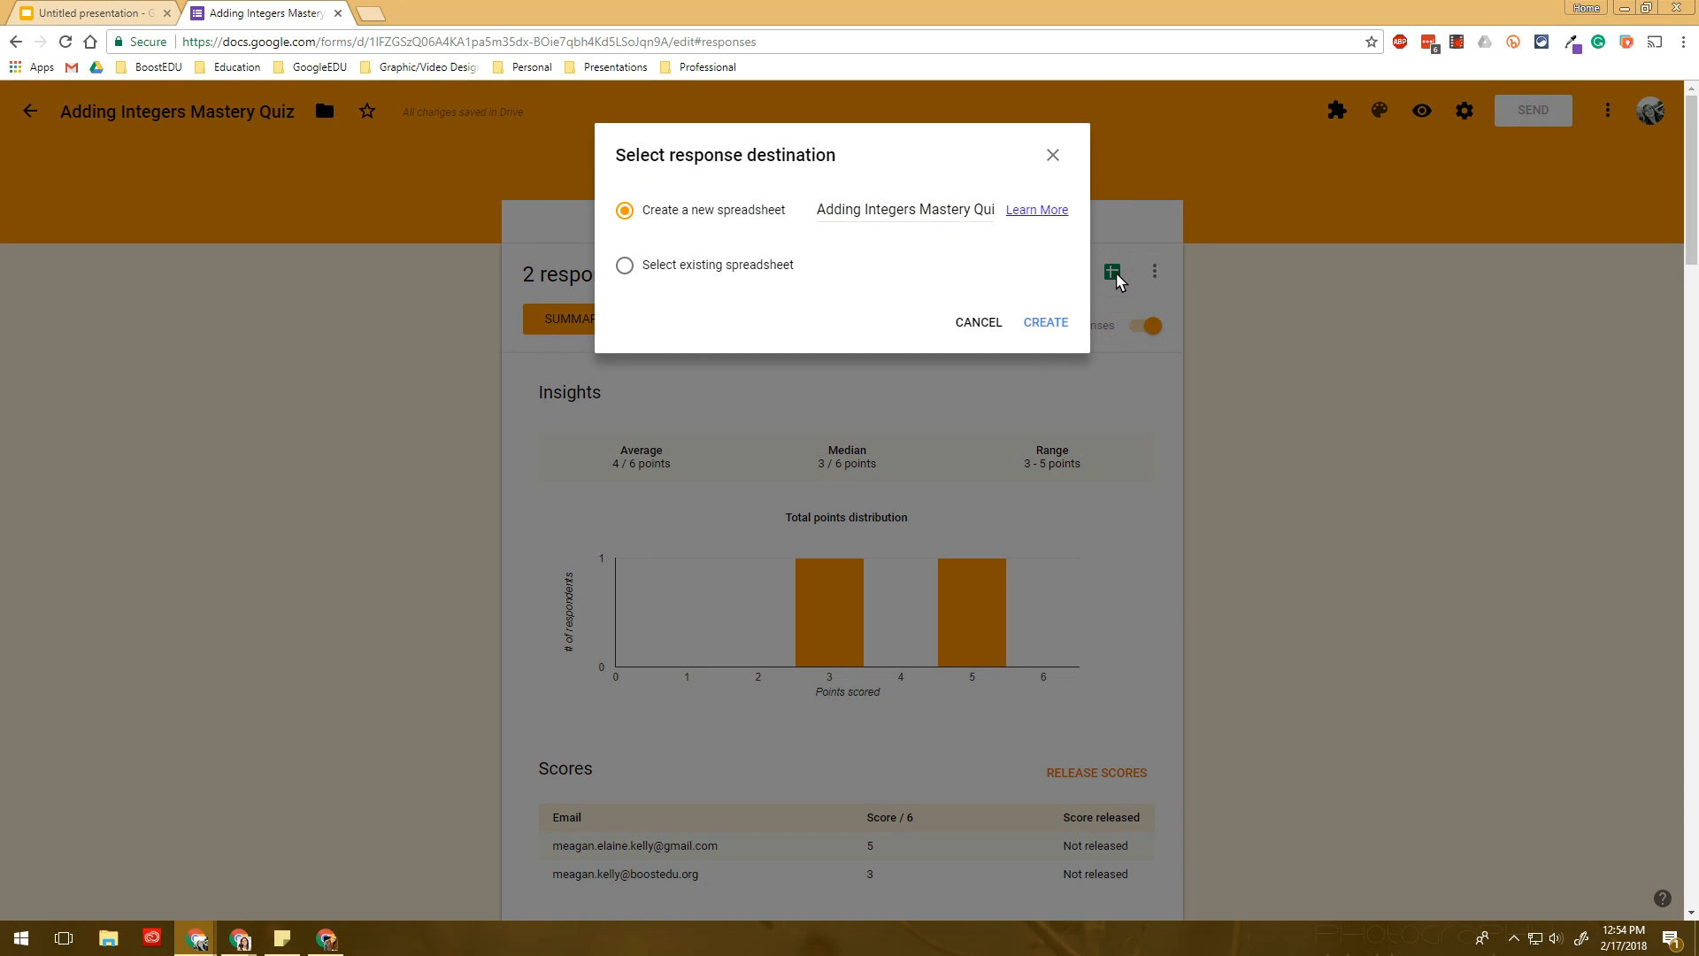
pyautogui.click(1049, 323)
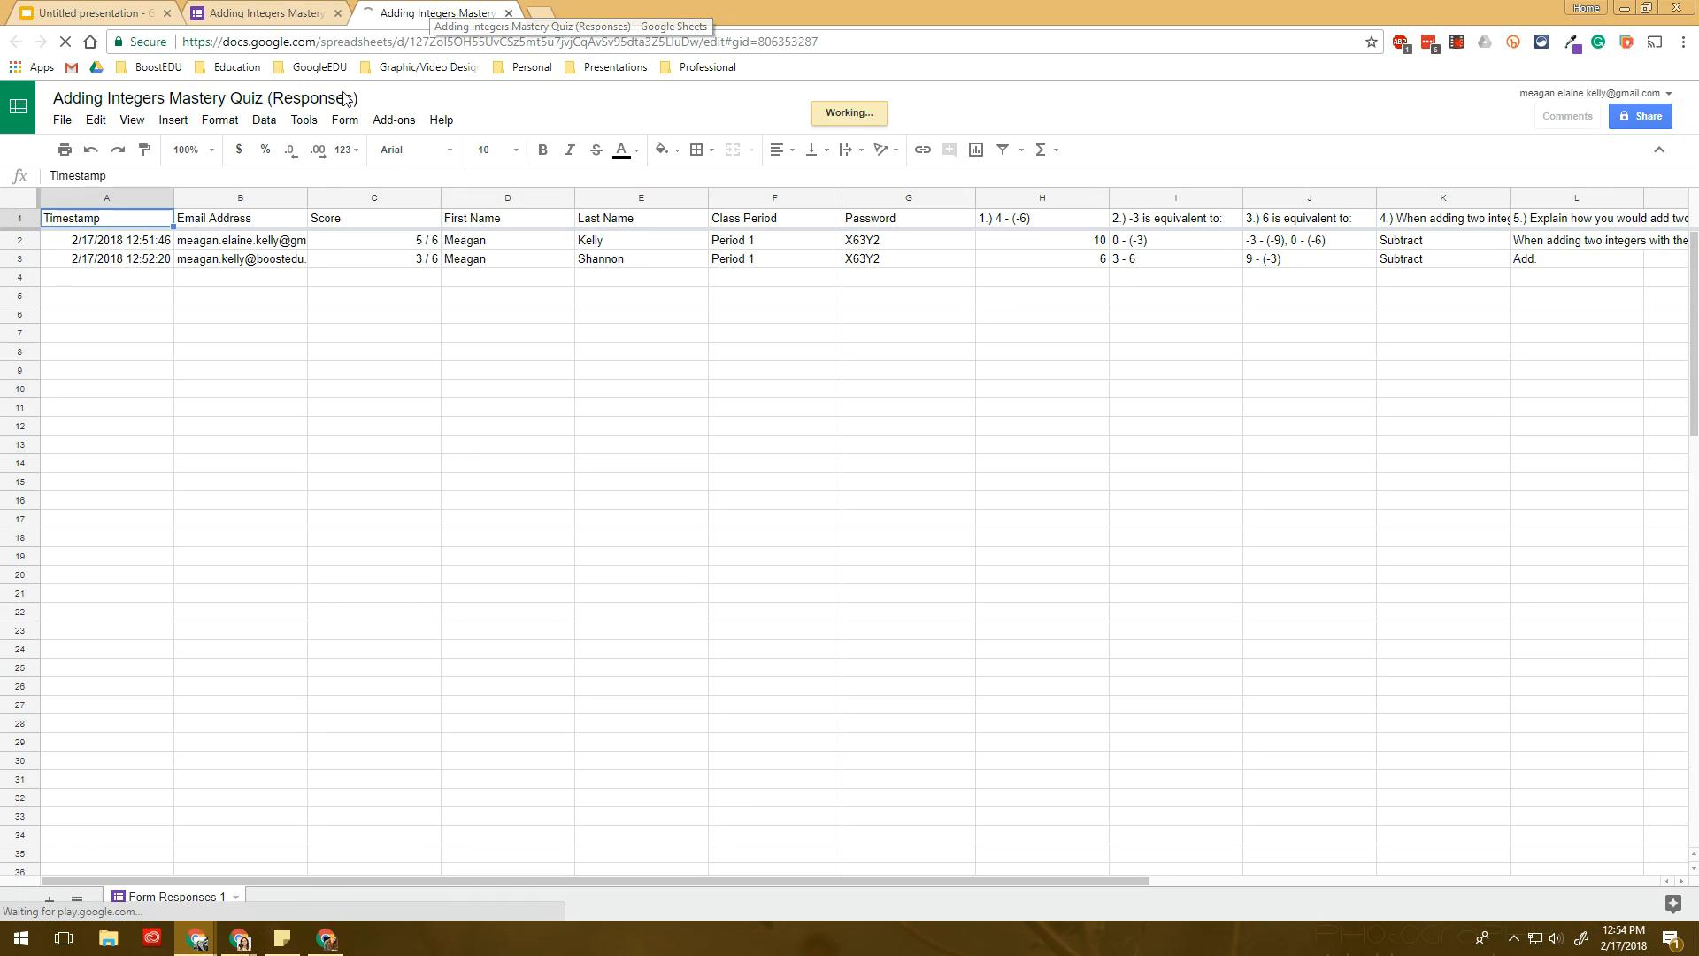
# - Inspect both respondents' rows: email, first and last name, scores 5 / 6 and 3 / 6, and answers
pyautogui.click(358, 249)
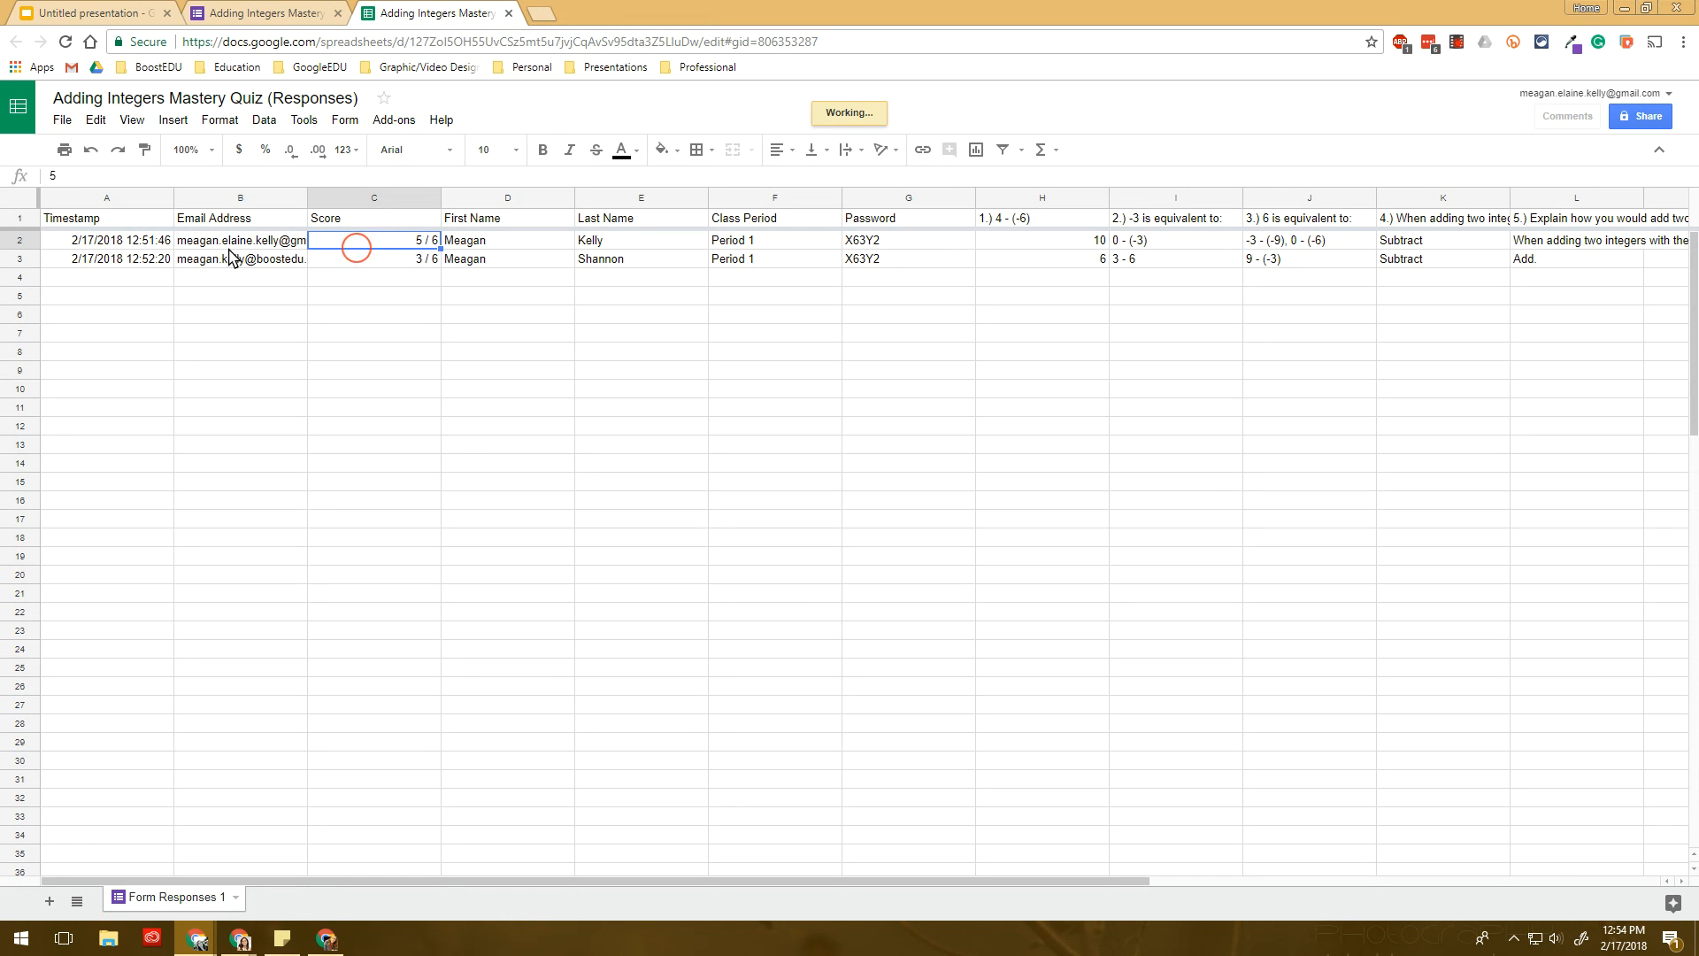
pyautogui.click(206, 241)
pyautogui.click(467, 244)
pyautogui.click(588, 245)
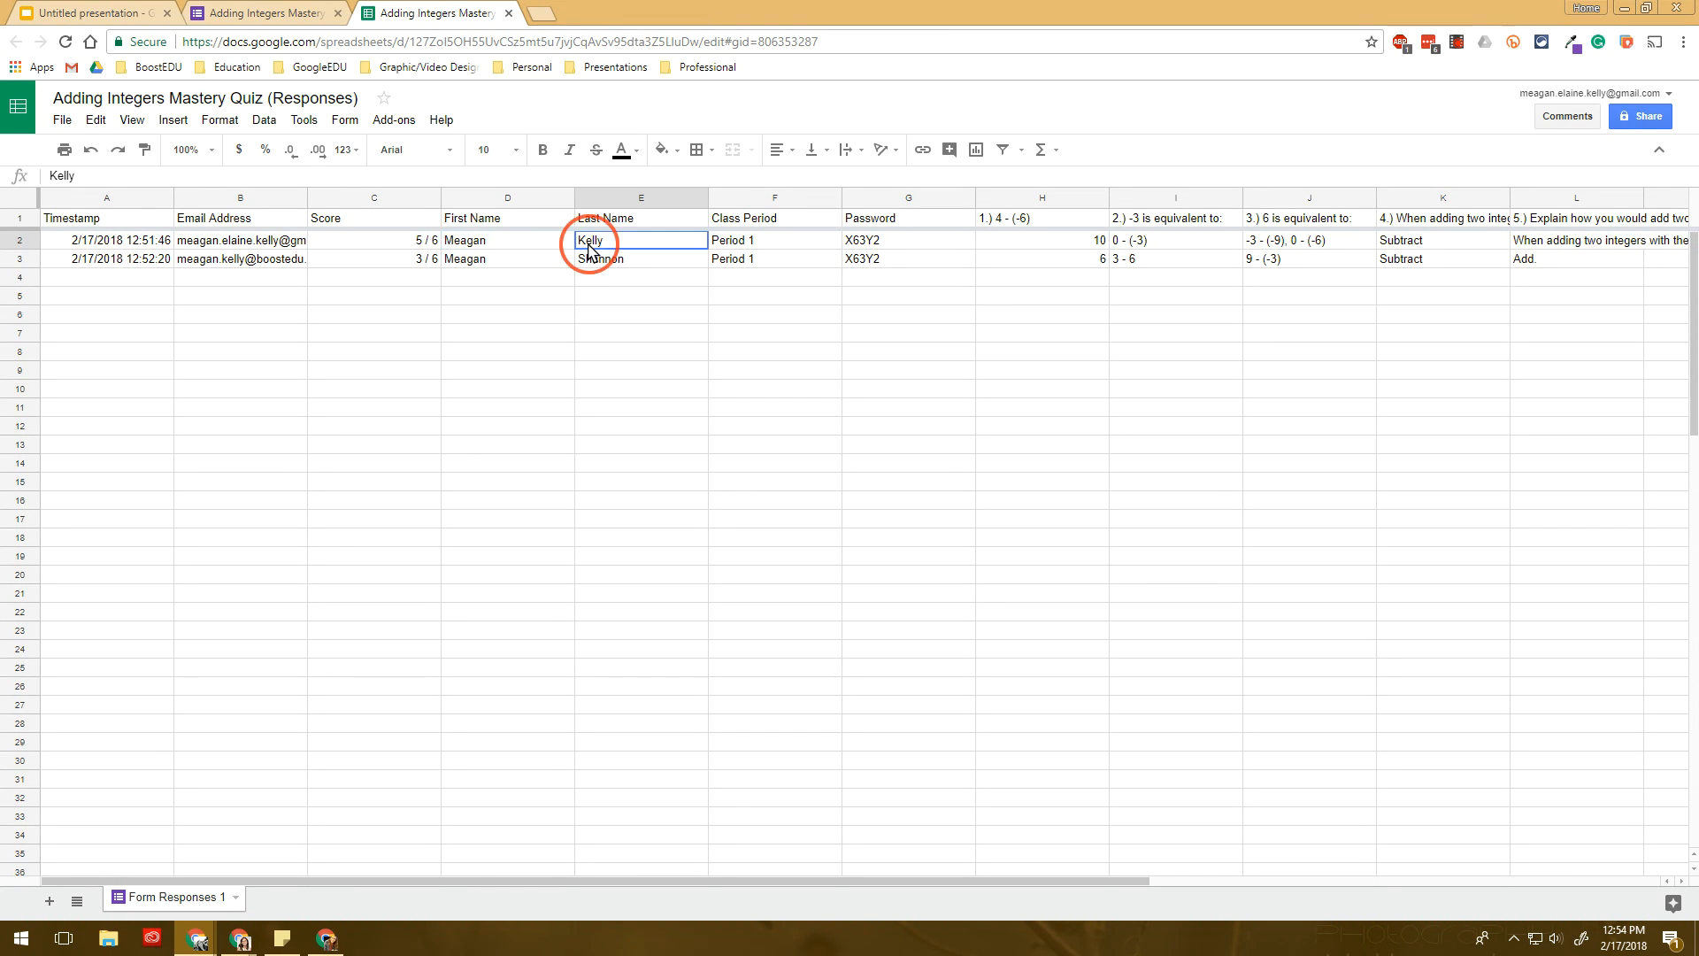
pyautogui.click(428, 249)
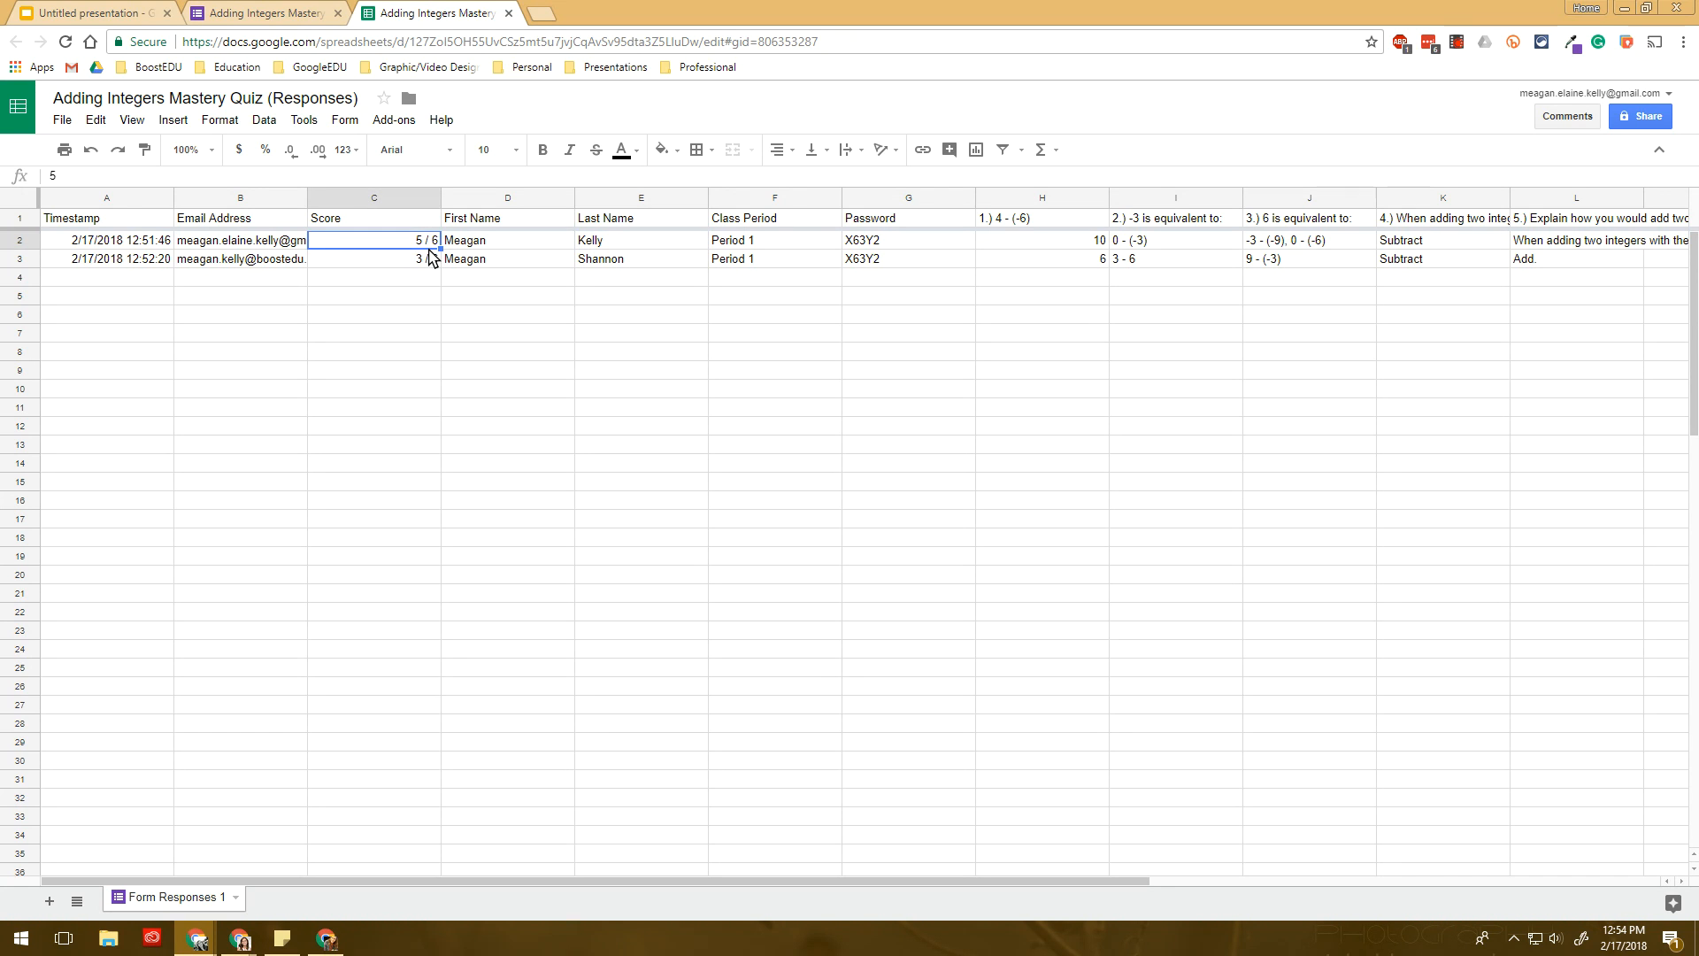
pyautogui.click(1100, 269)
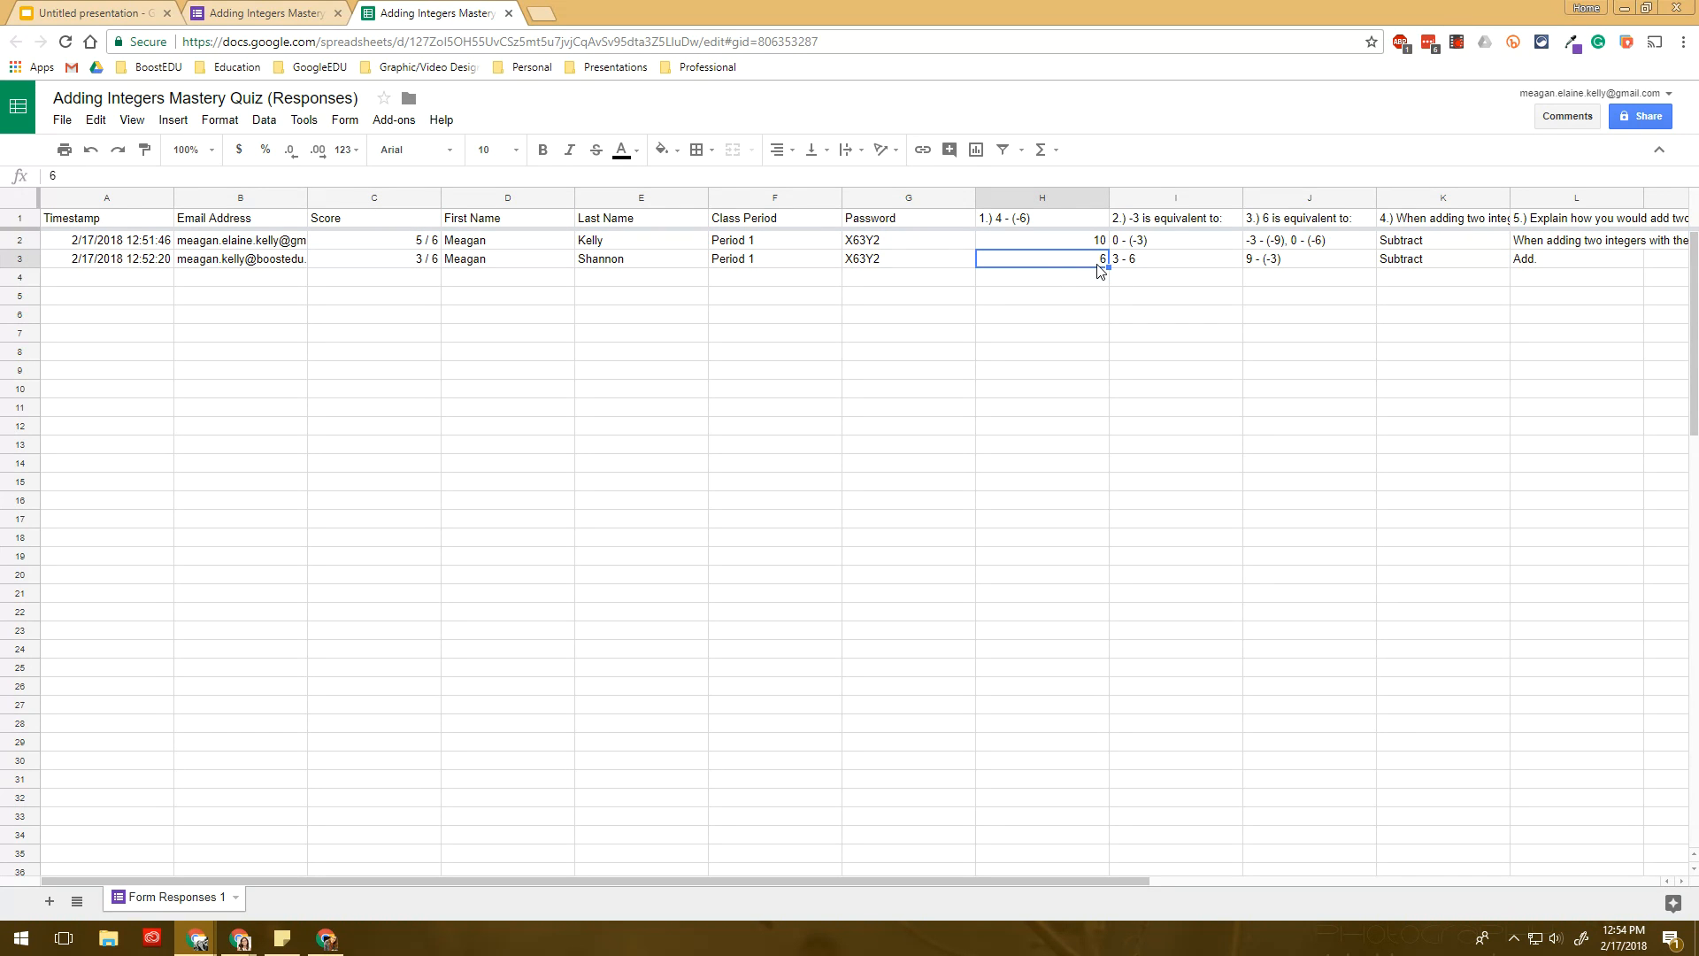
pyautogui.press('Right')
pyautogui.press('Right')
pyautogui.press('Right')
pyautogui.press('Right')
pyautogui.press('Right')
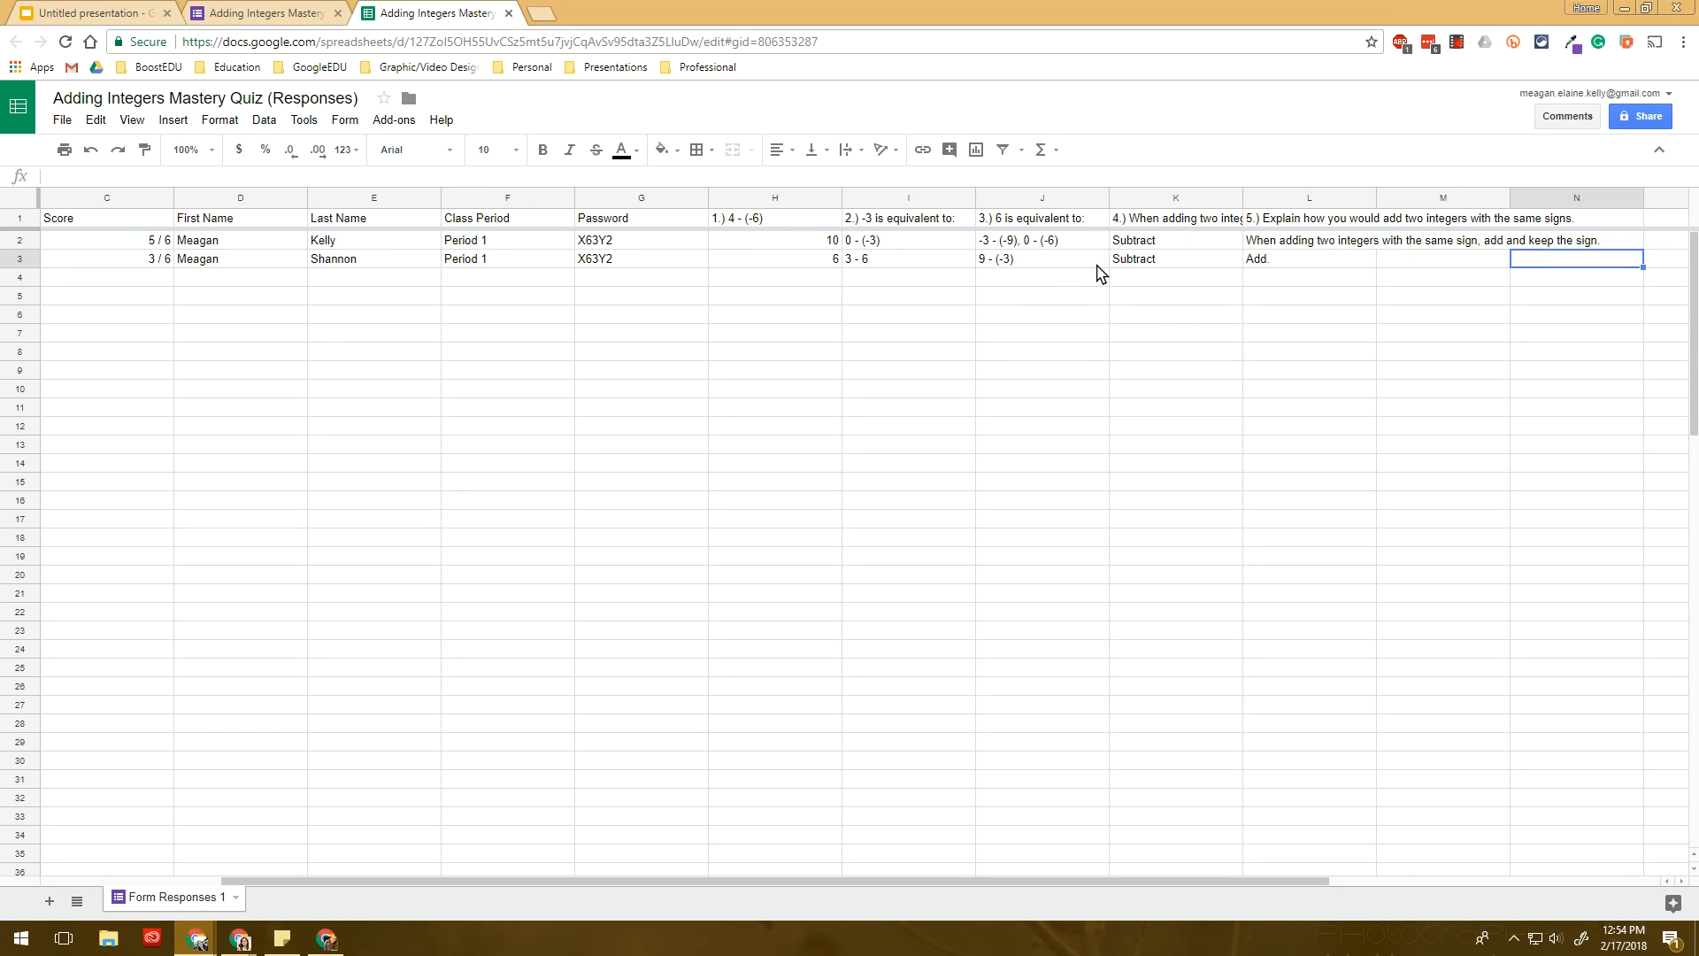
pyautogui.press('Left')
pyautogui.press('Left')
pyautogui.press('Left')
pyautogui.press('Left')
pyautogui.press('Left')
pyautogui.press('Left')
pyautogui.press('Left')
pyautogui.press('Left')
pyautogui.press('Left')
pyautogui.press('Left')
pyautogui.press('Left')
pyautogui.press('Left')
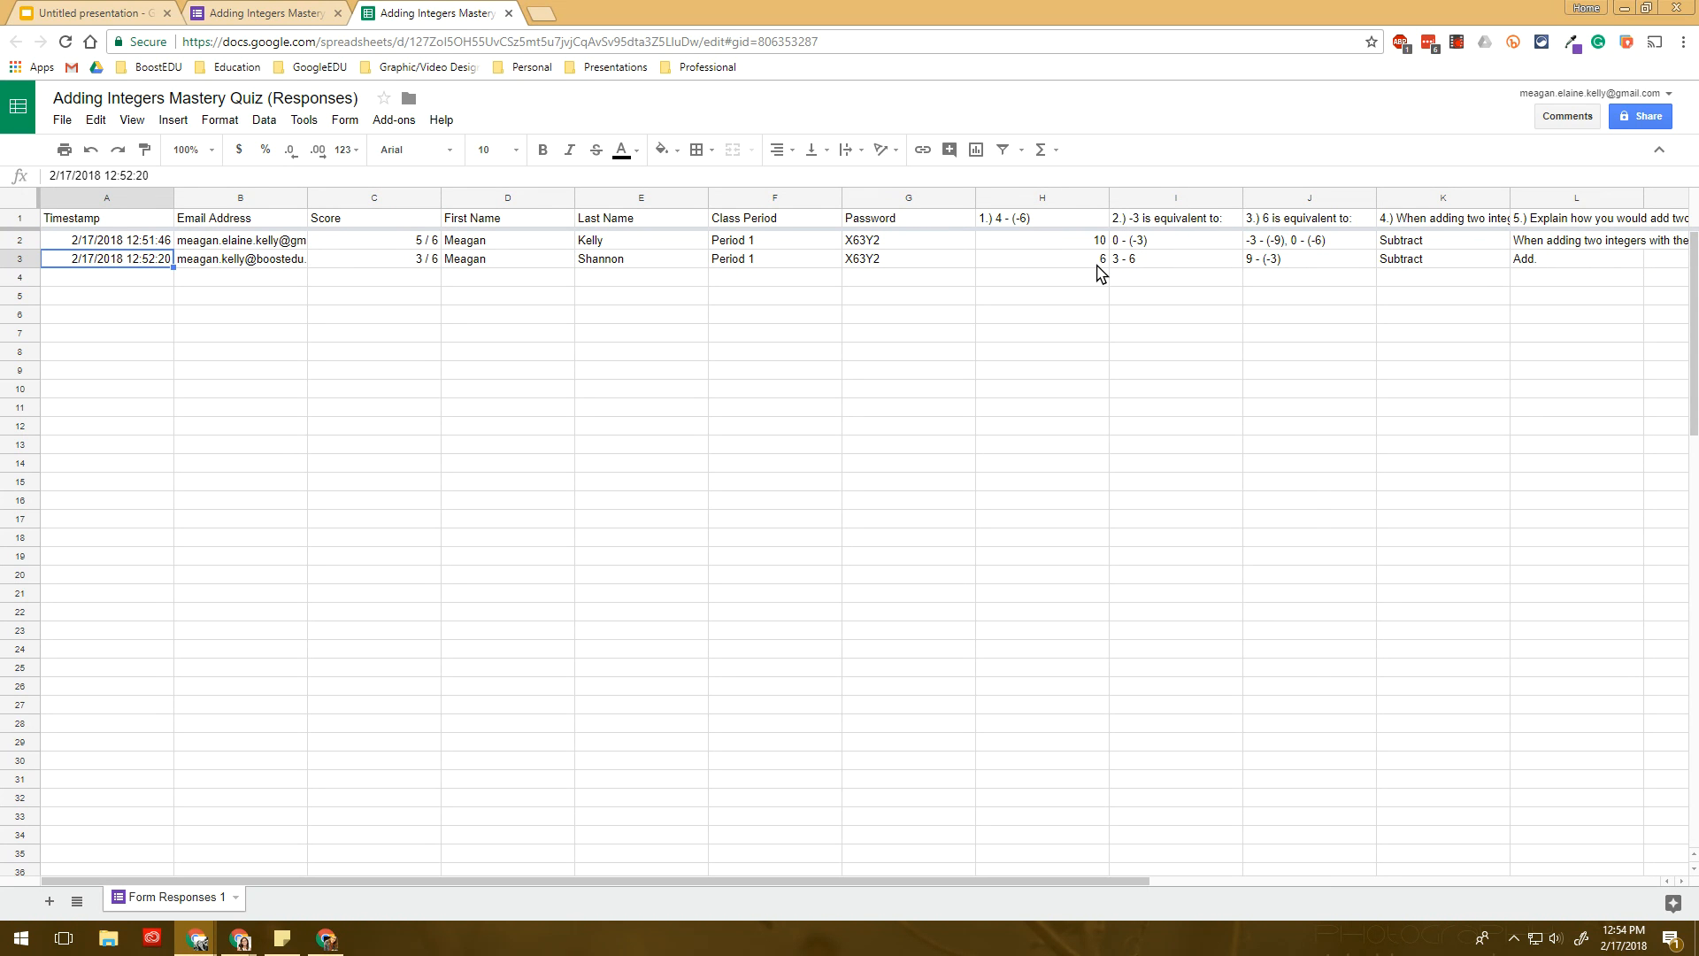
# - Sort the sheet by the Last Name column A to Z, then return to Forms
pyautogui.click(698, 200)
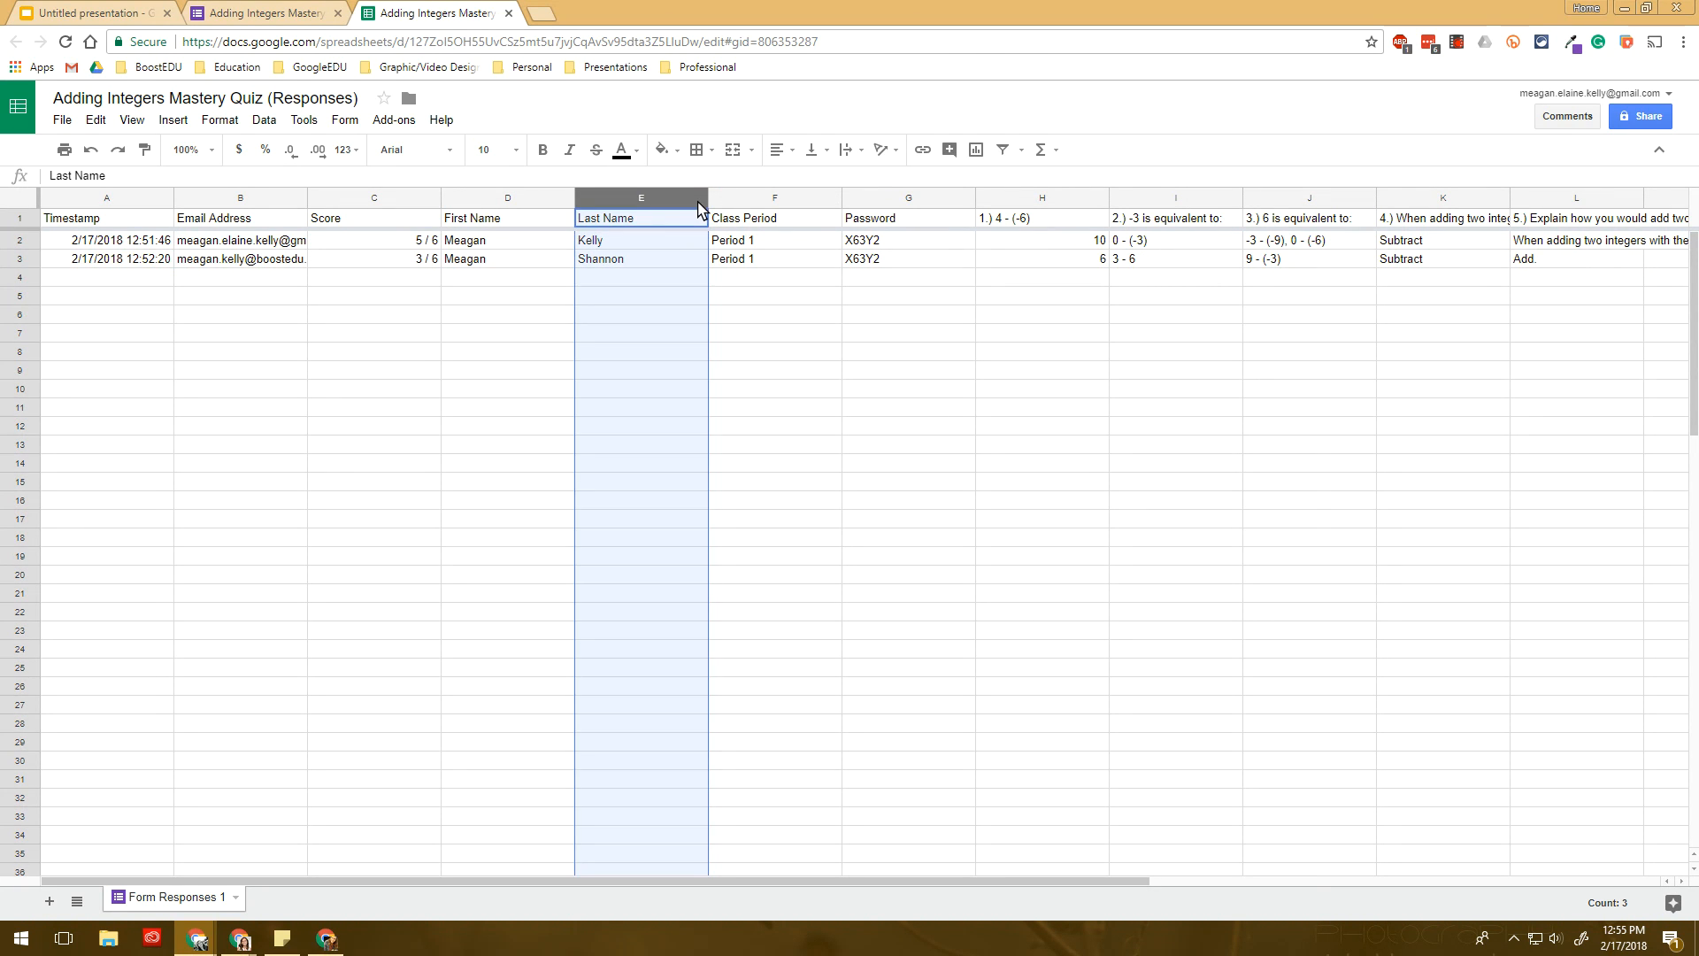
pyautogui.click(698, 200)
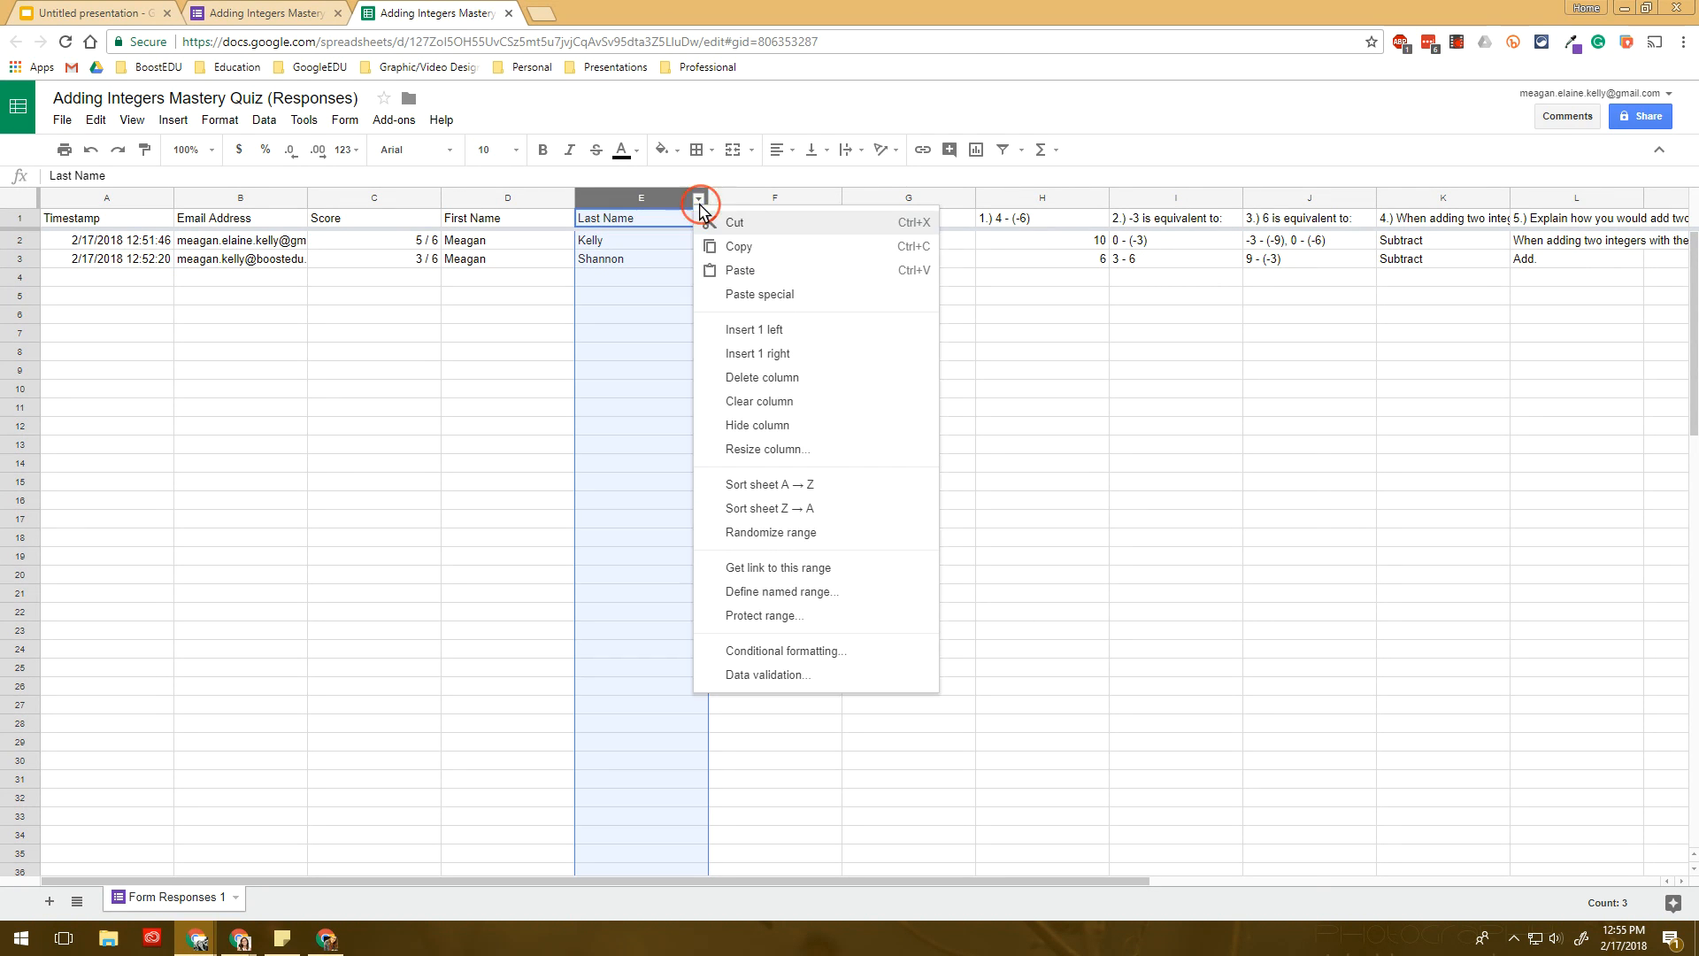
pyautogui.click(809, 506)
pyautogui.click(698, 199)
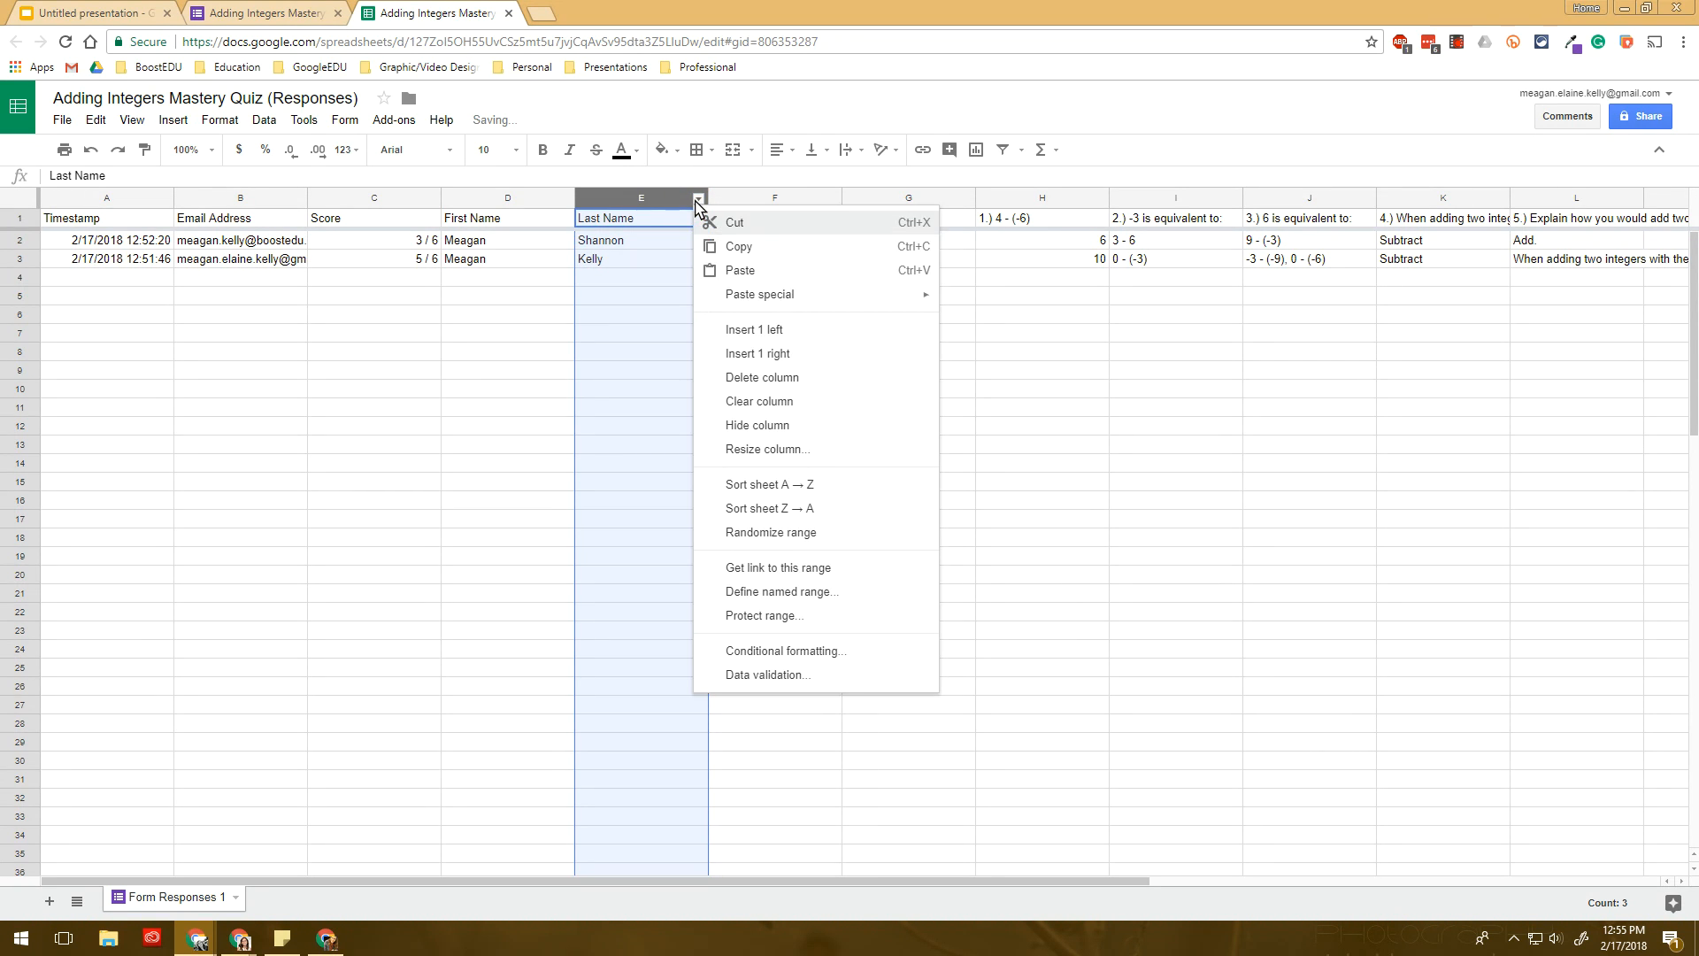
pyautogui.click(777, 484)
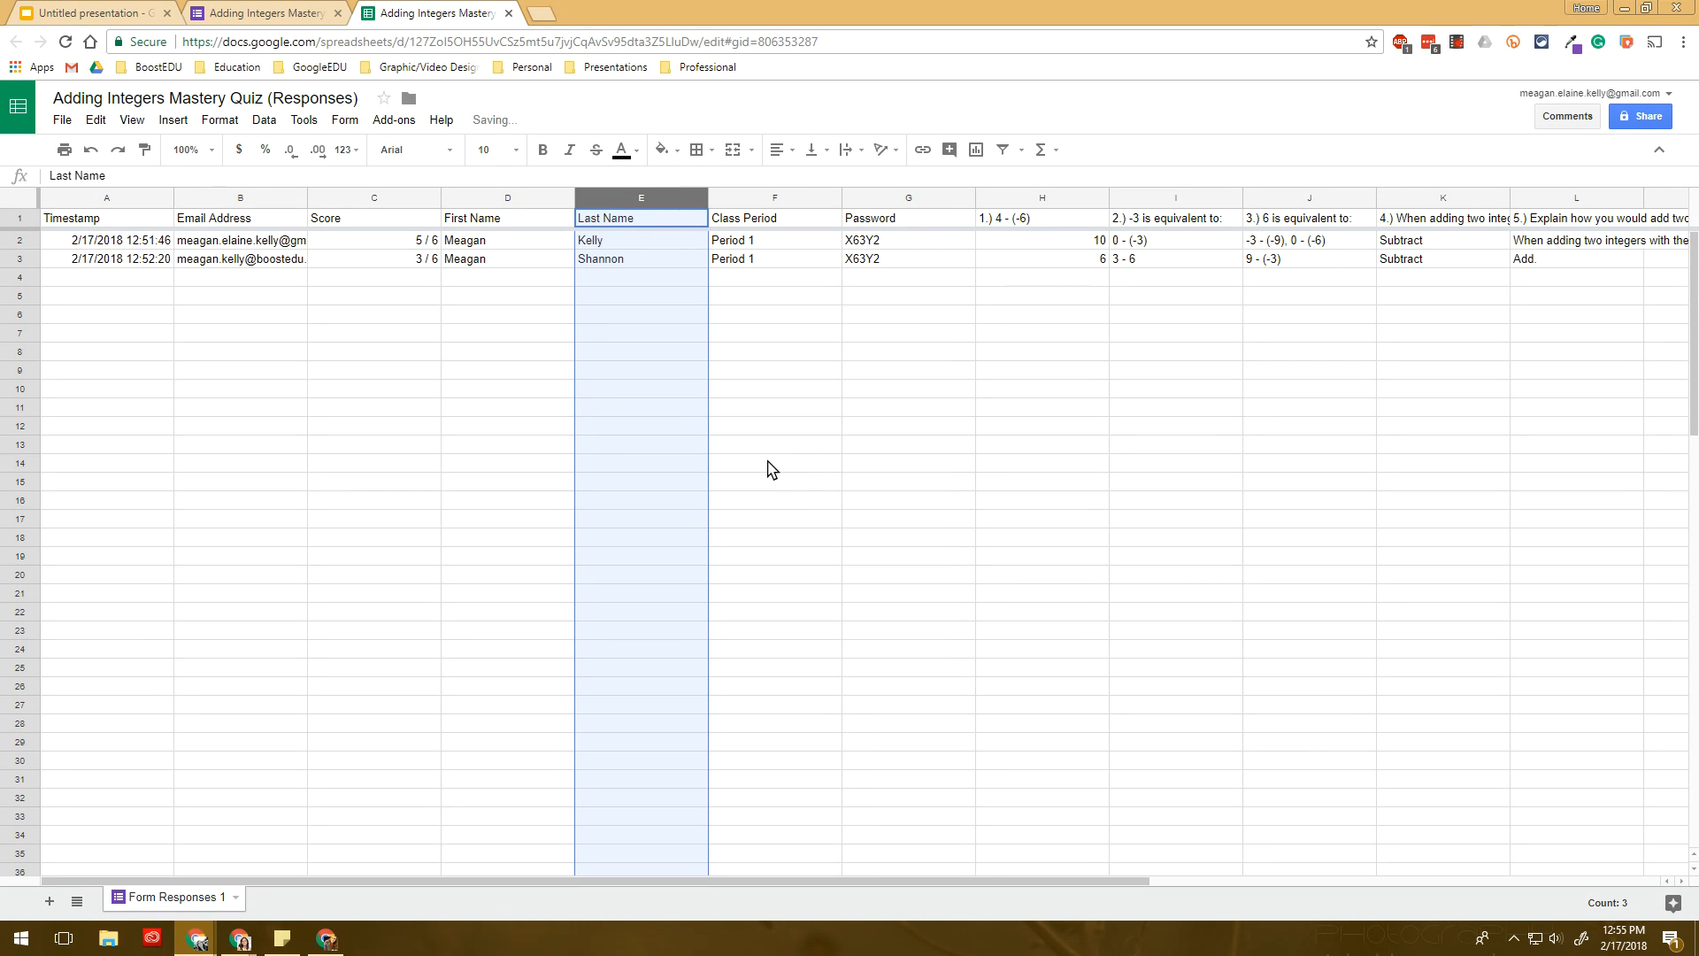
pyautogui.click(425, 241)
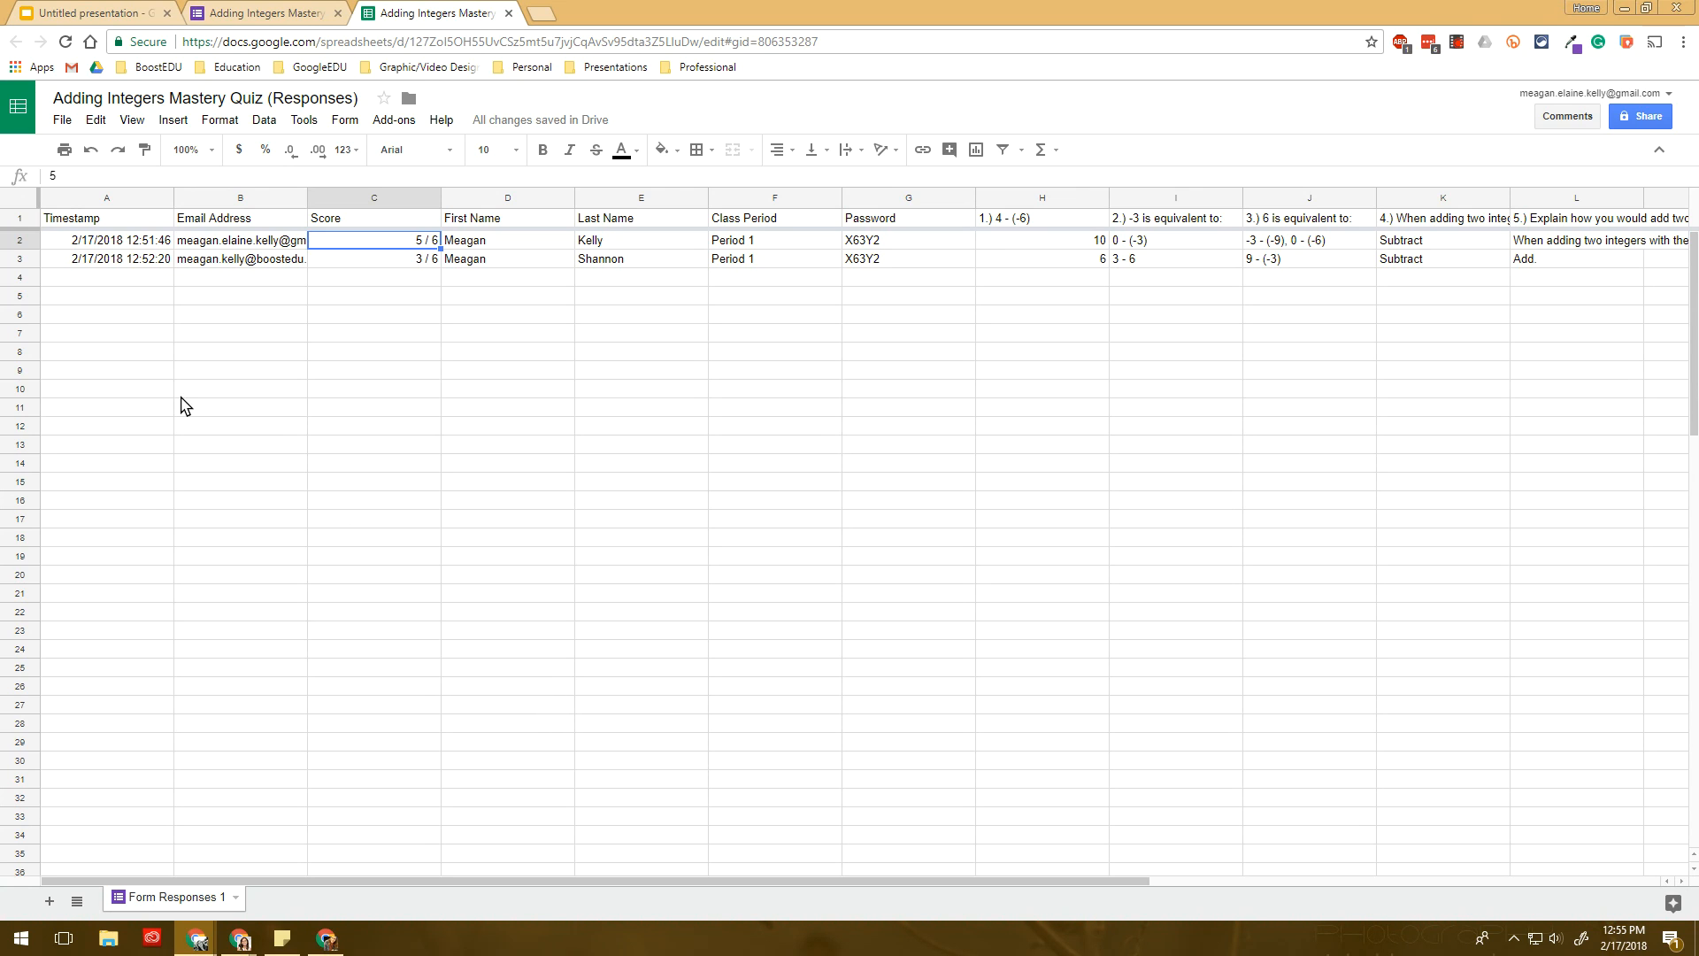
pyautogui.click(300, 11)
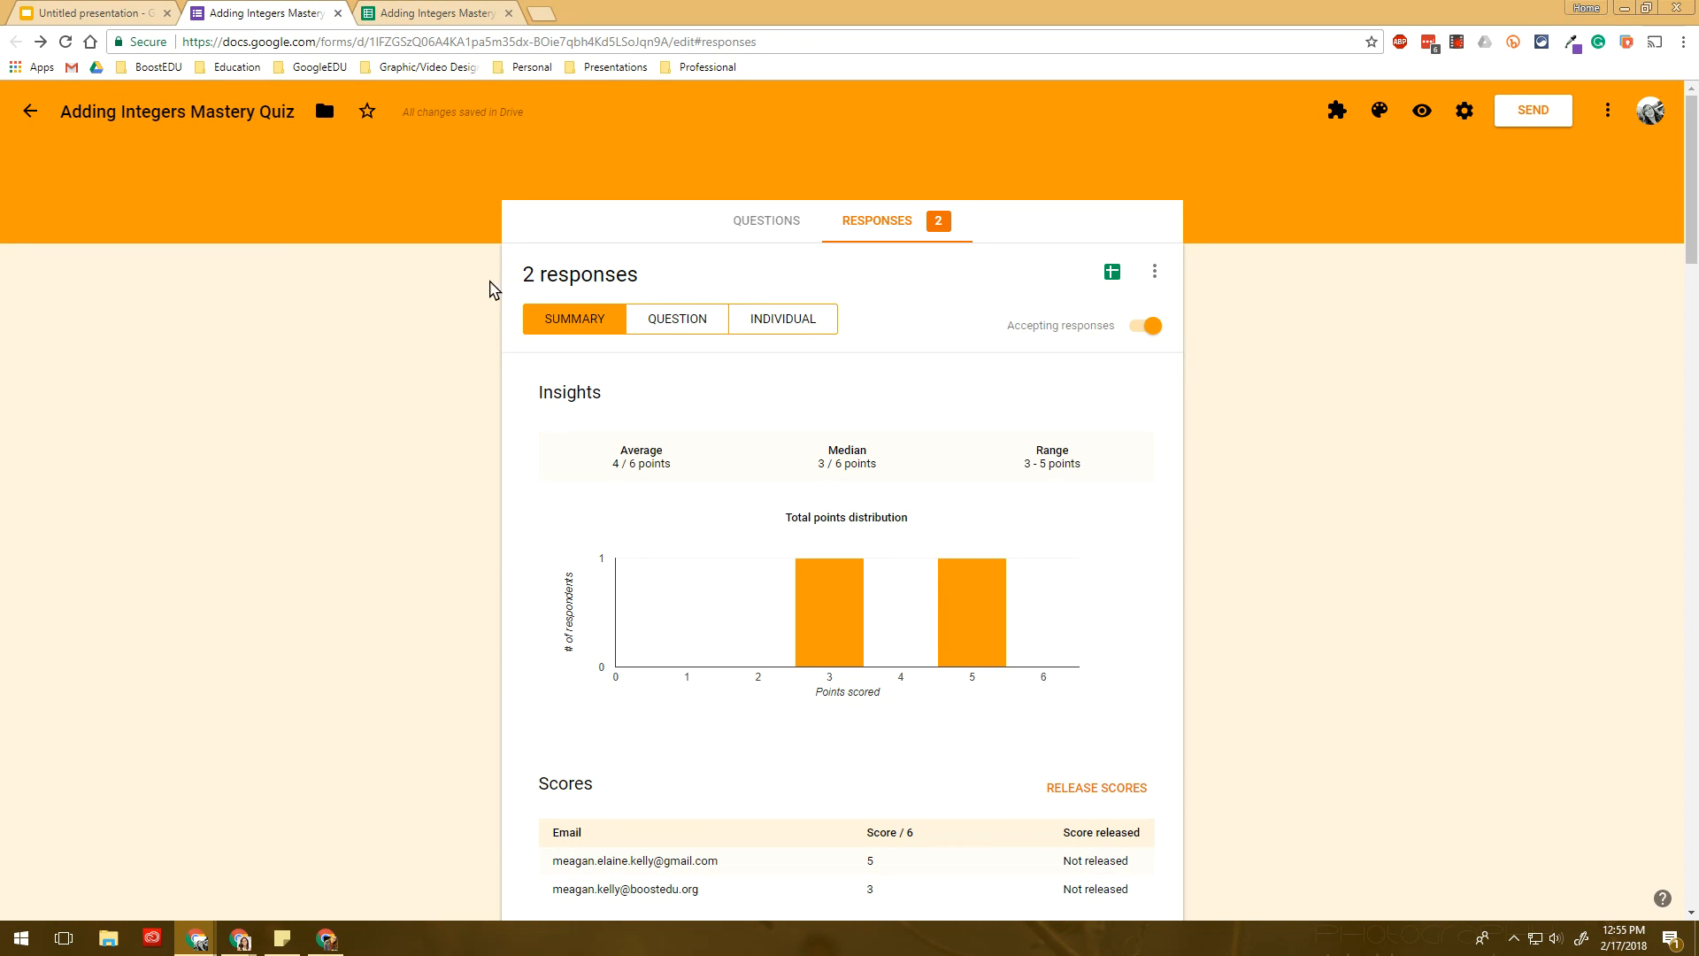
pyautogui.click(424, 12)
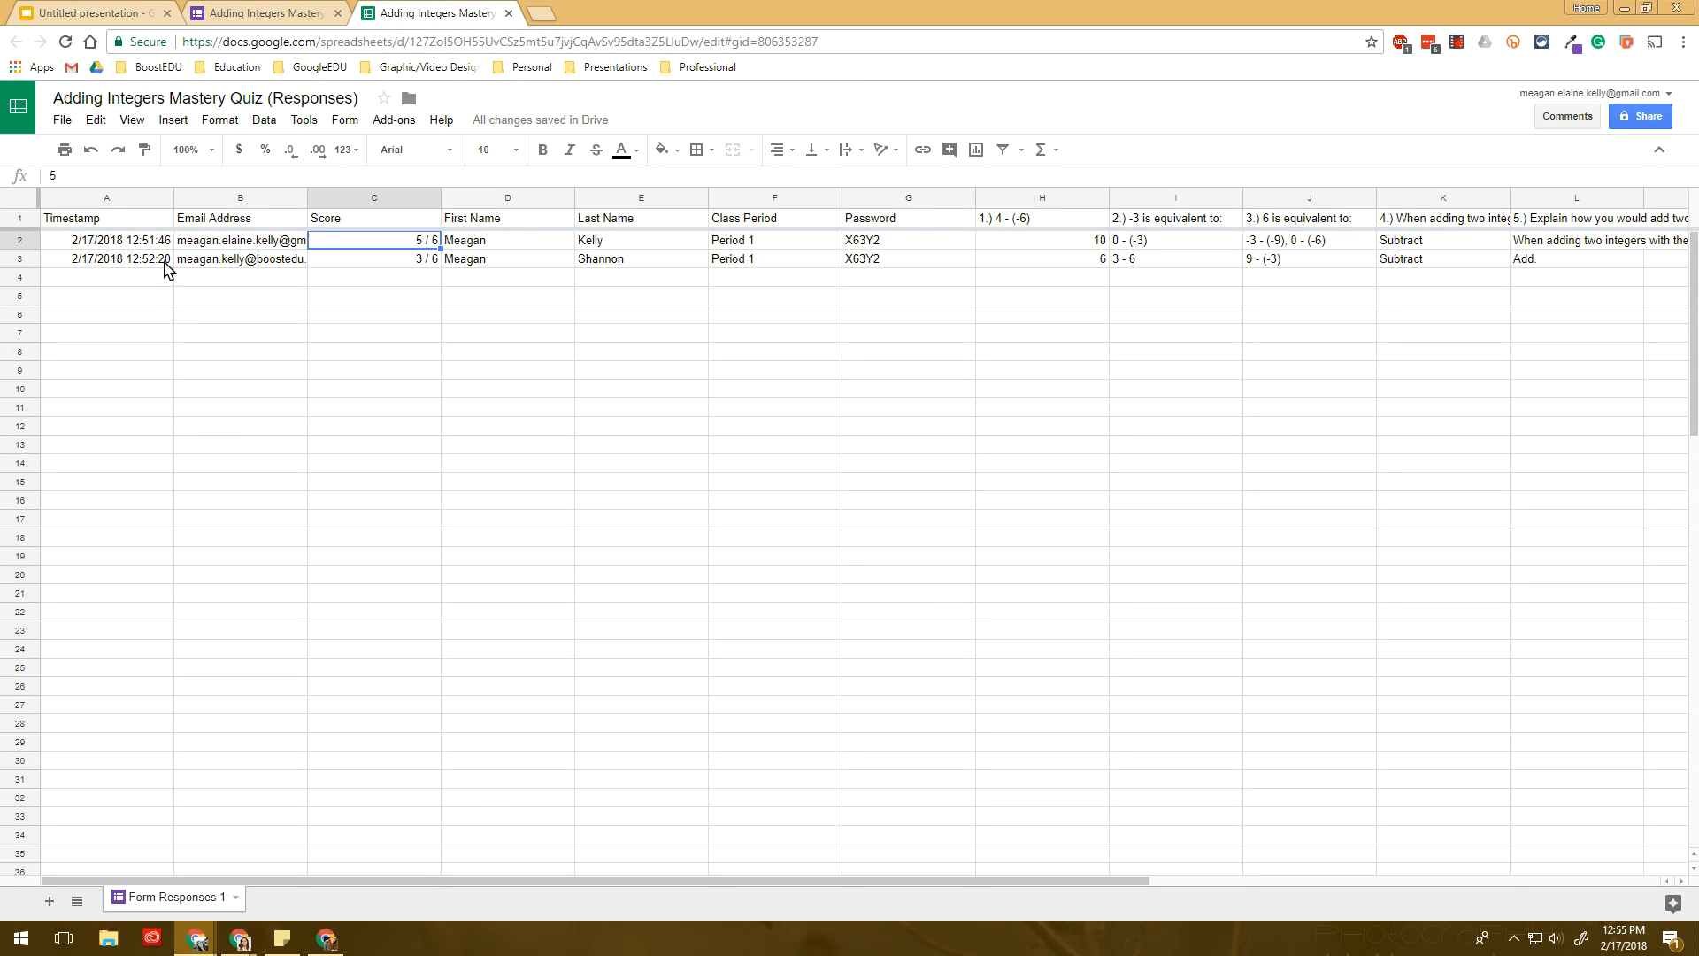
pyautogui.click(290, 13)
pyautogui.click(713, 318)
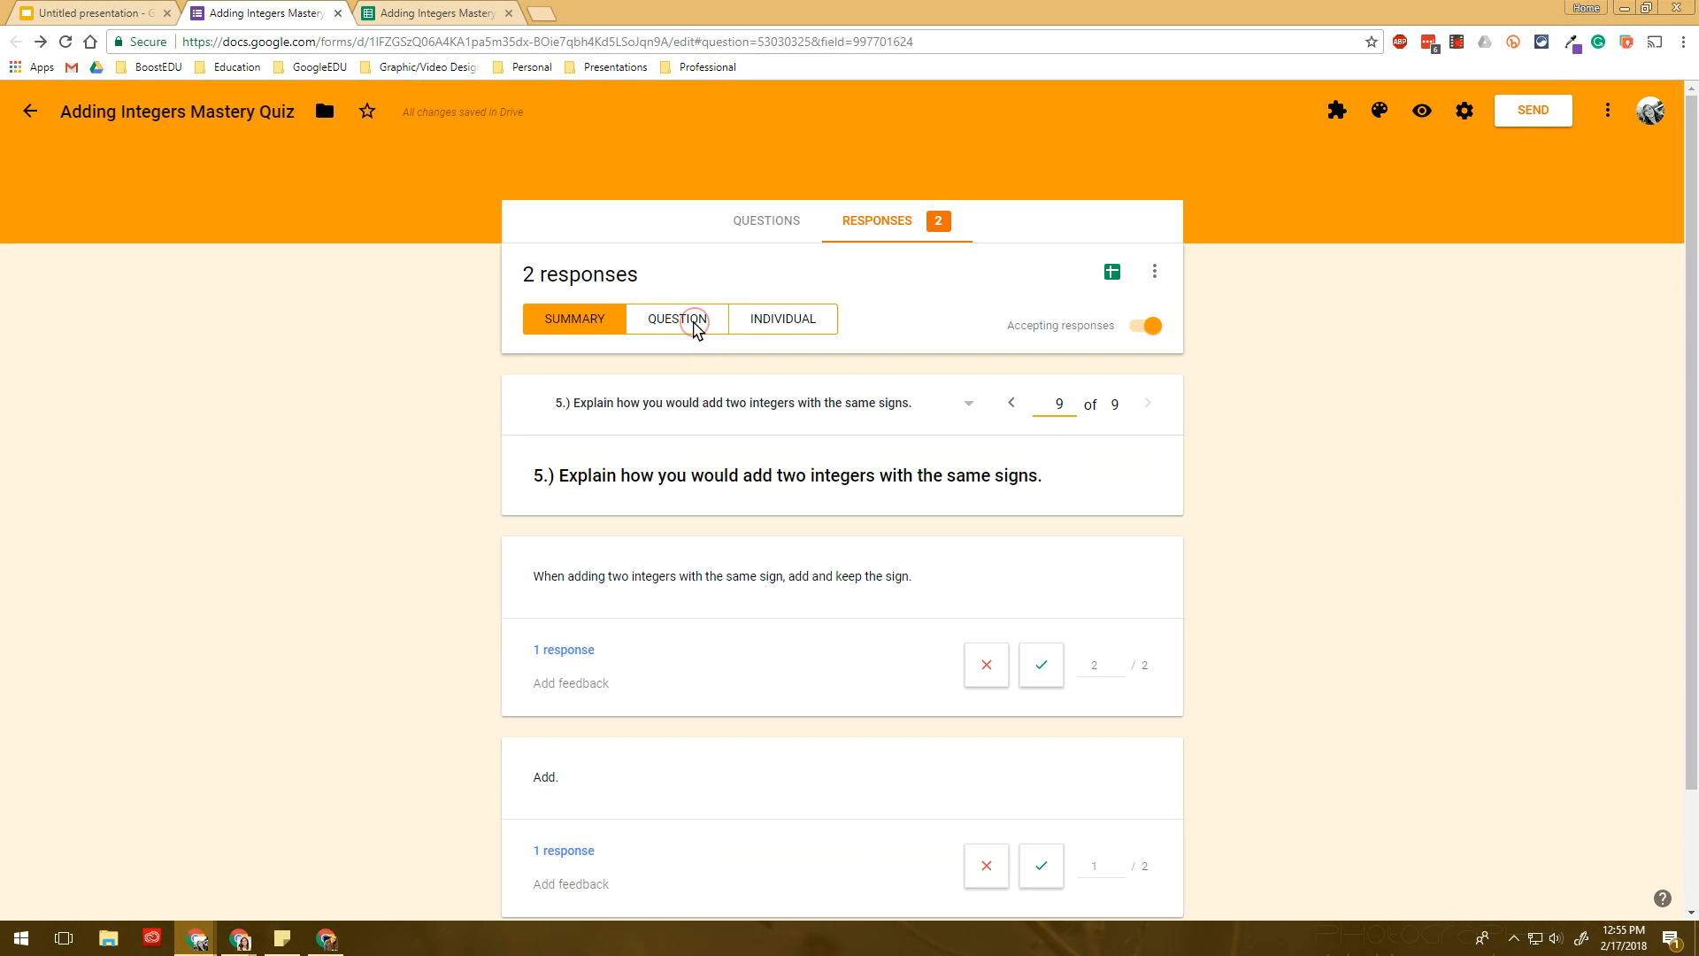
pyautogui.click(759, 325)
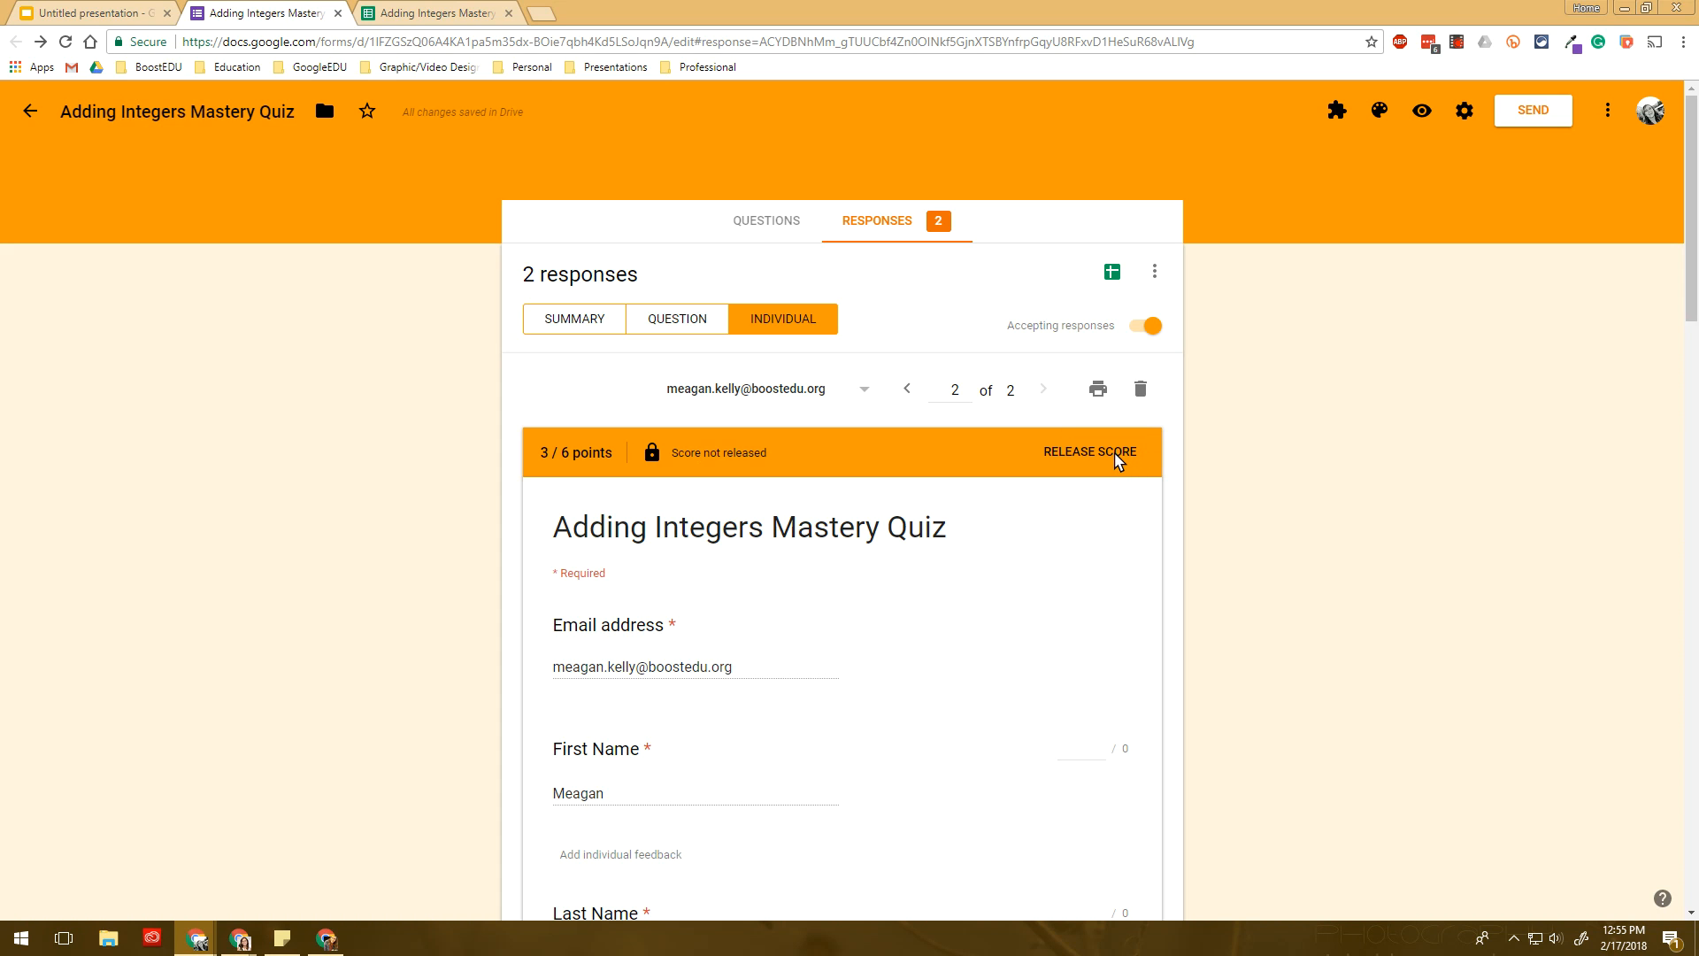
pyautogui.click(565, 320)
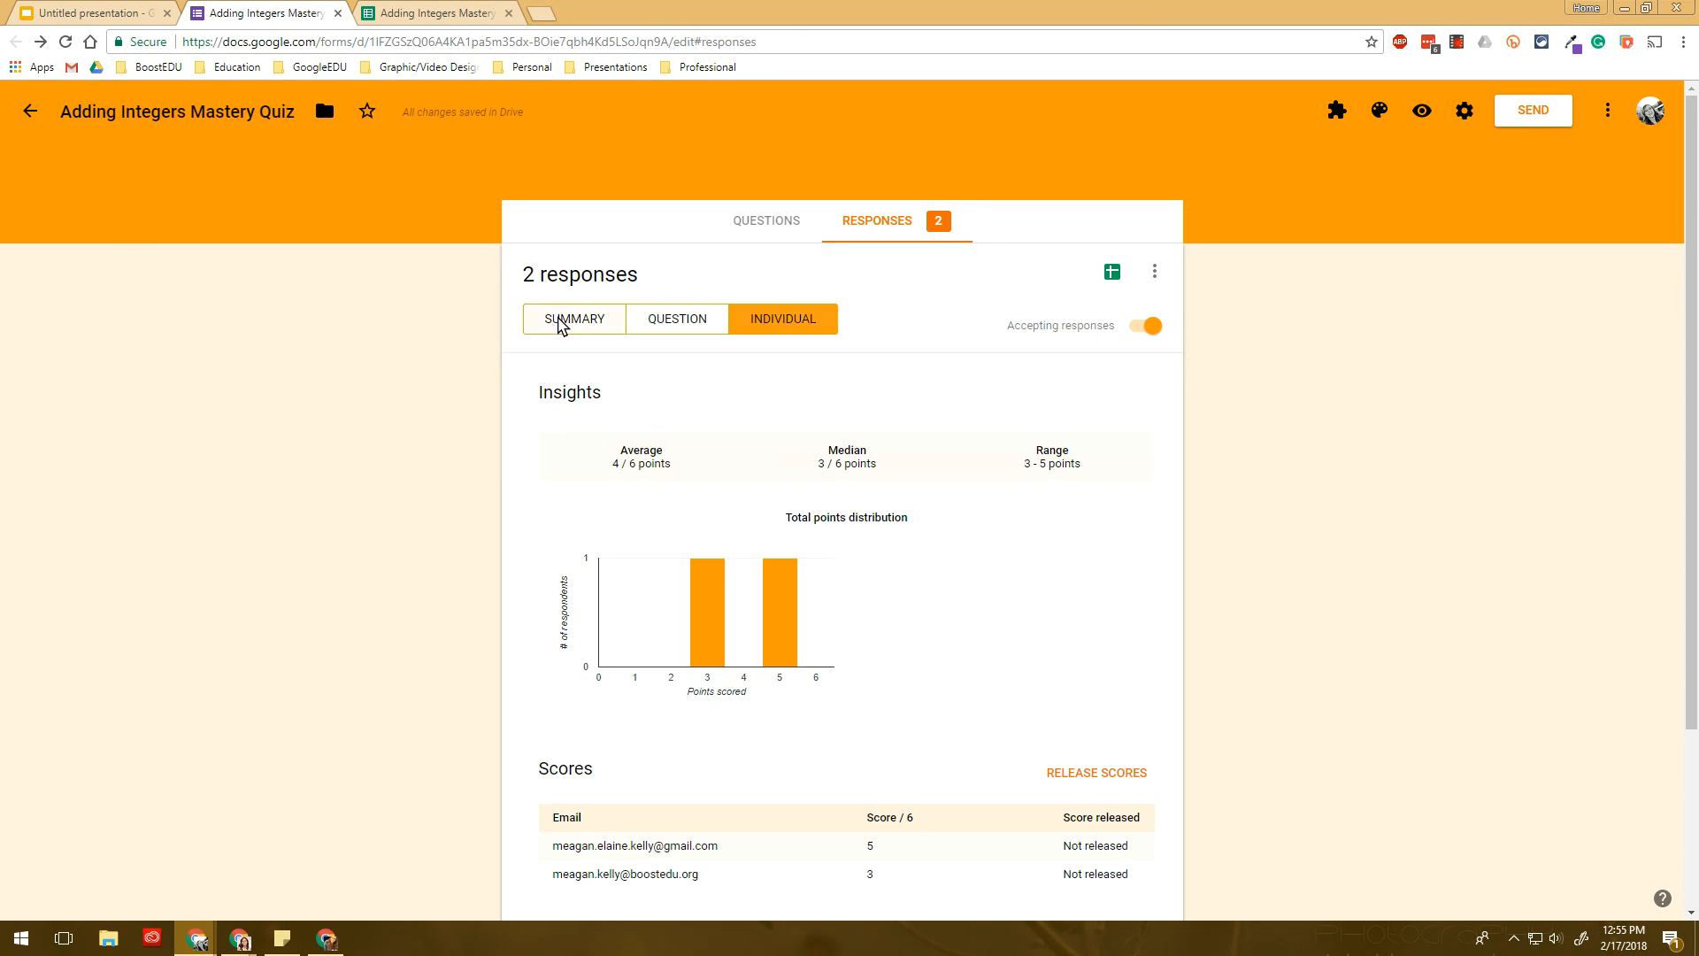
# - Email both students their scores with a note that anyone below 70% must do tutorials
pyautogui.click(1104, 790)
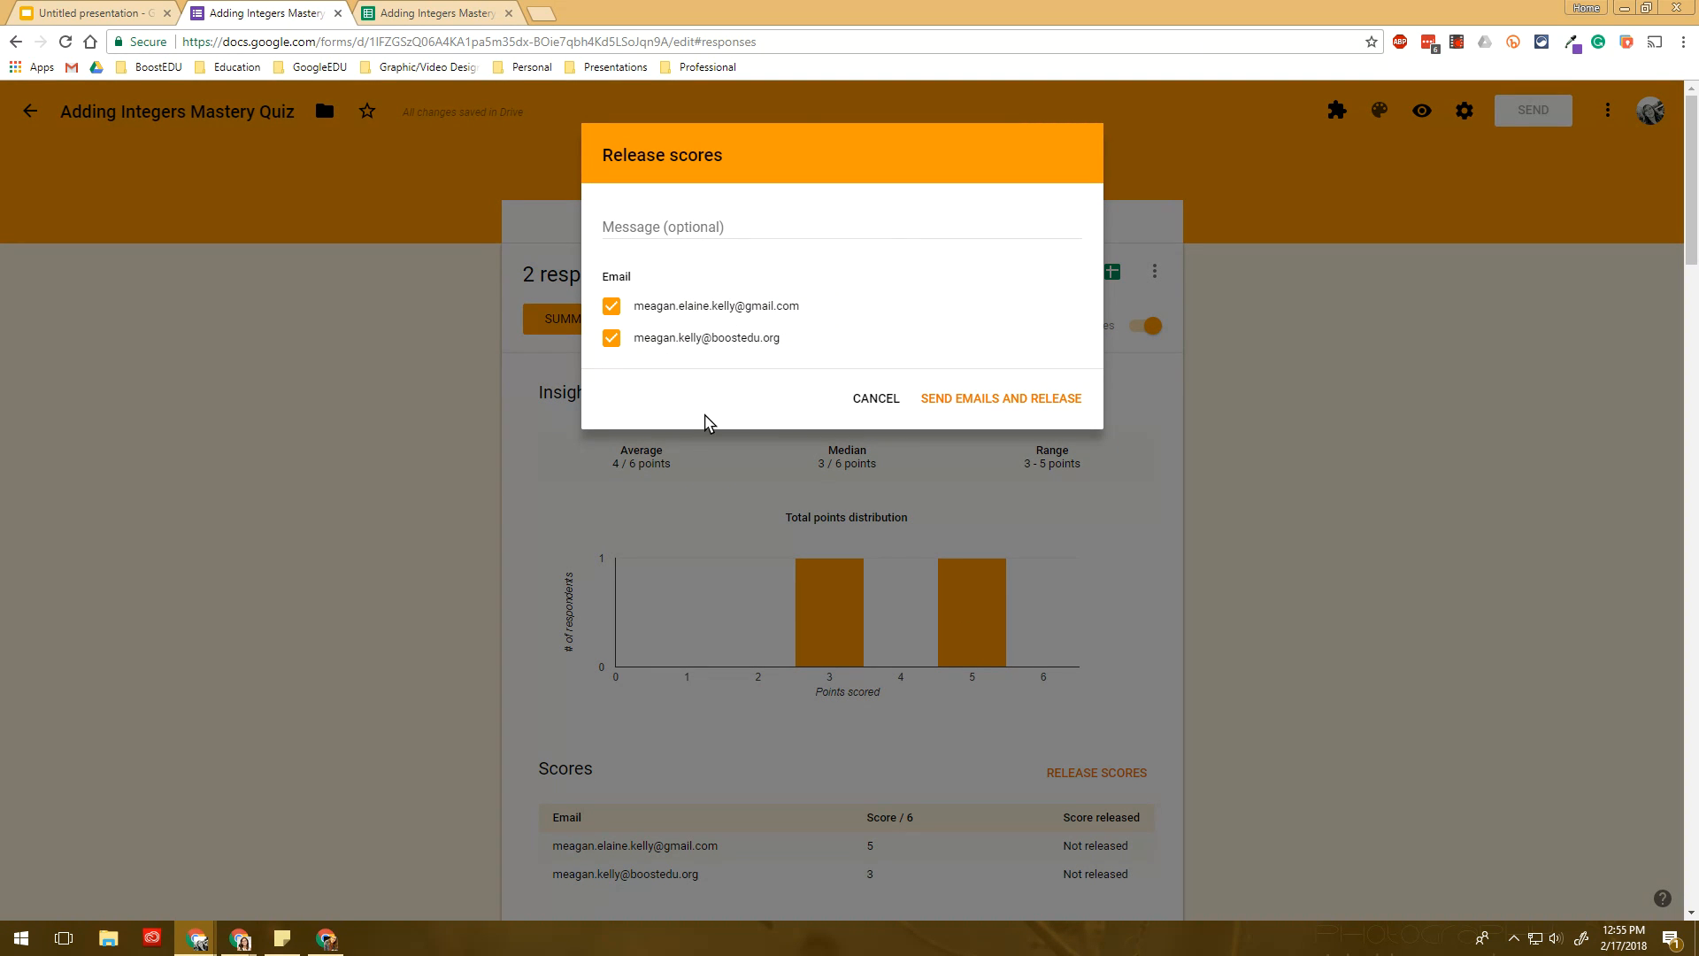
pyautogui.click(751, 222)
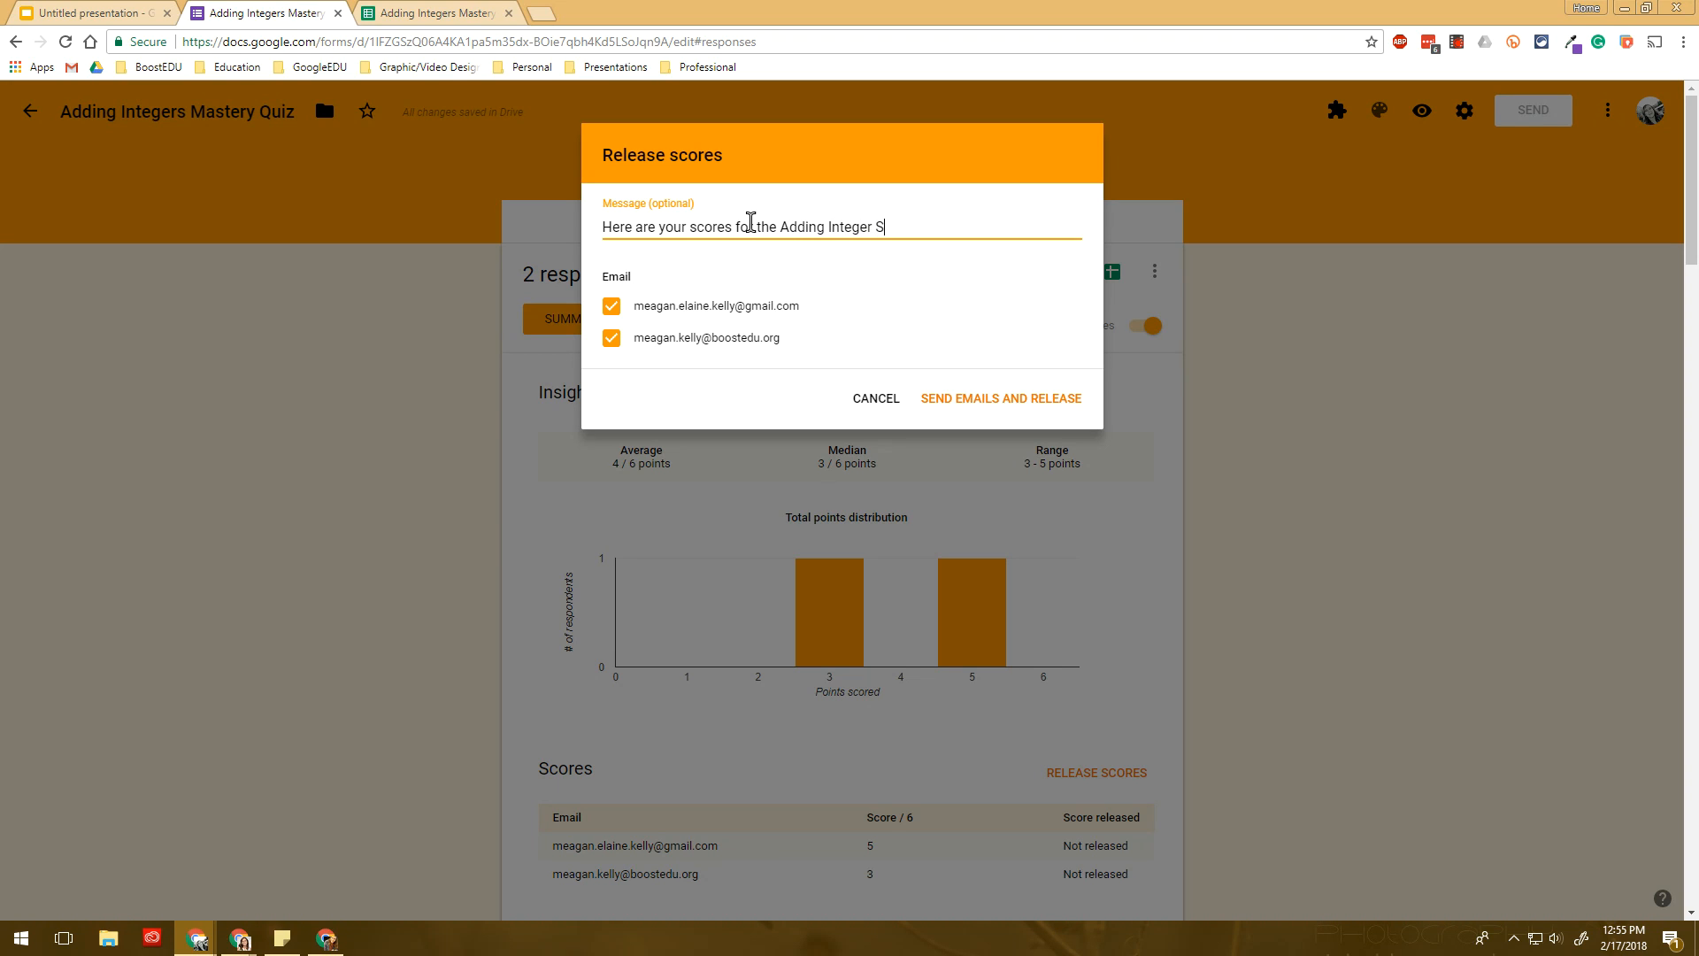
pyautogui.write('s Mastery Quiz.  If you received')
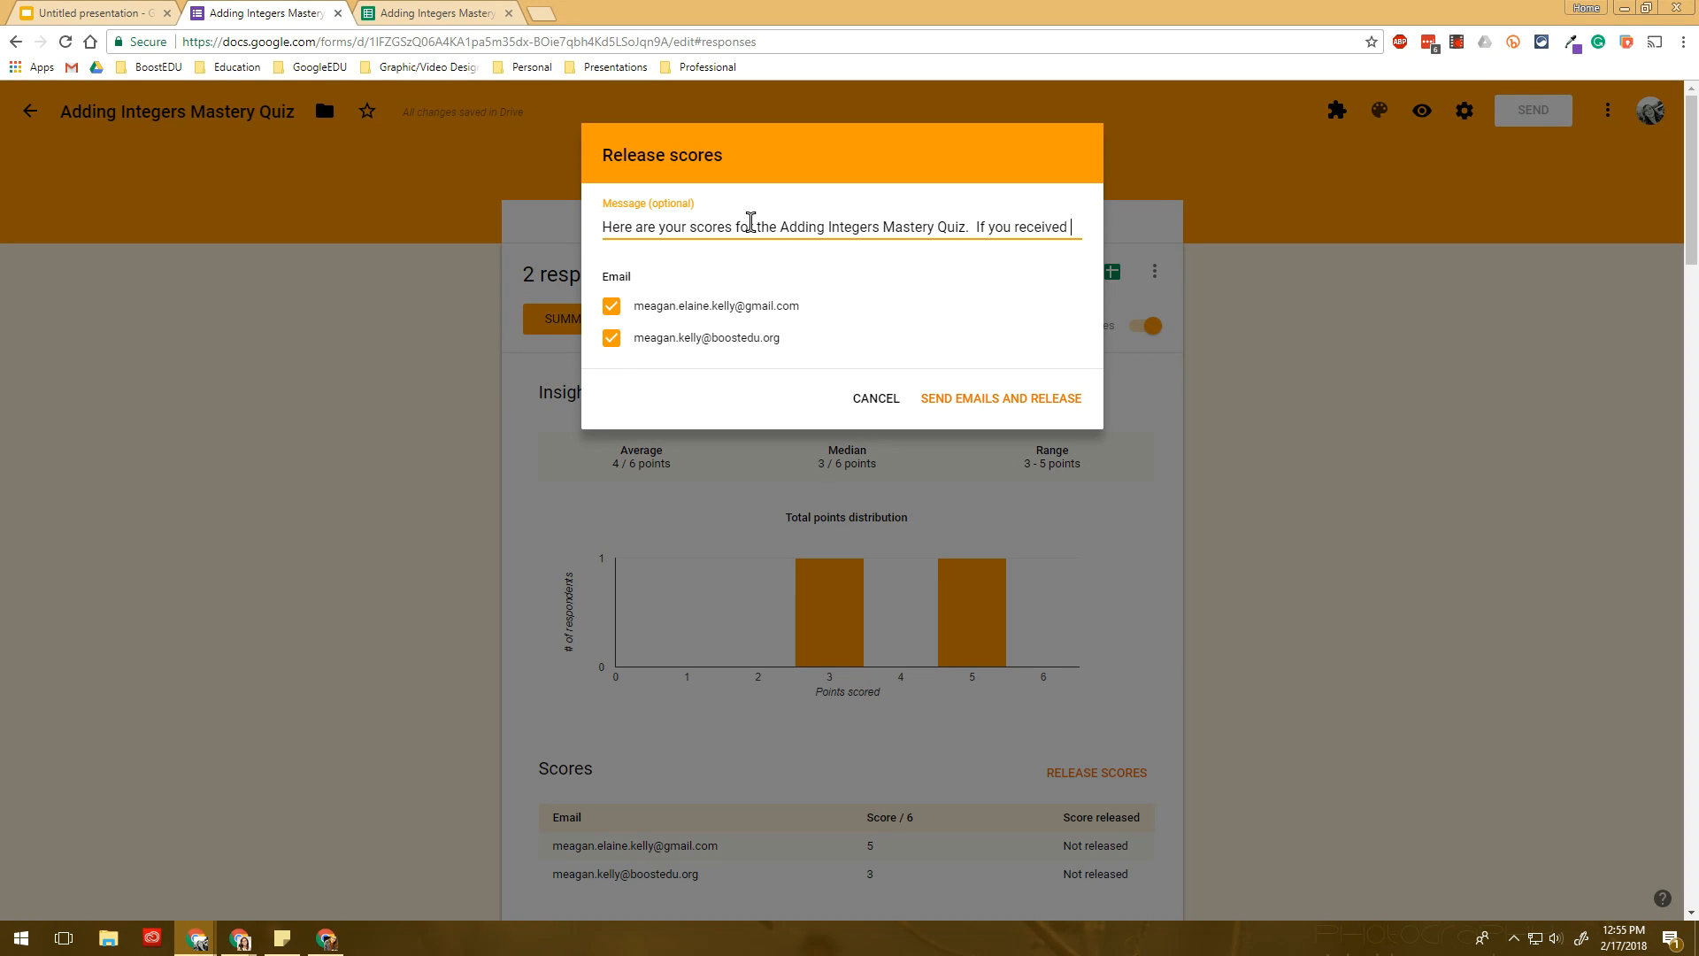
pyautogui.write('below an')
pyautogui.press('BackSpace')
pyautogui.write('70%, you will need to')
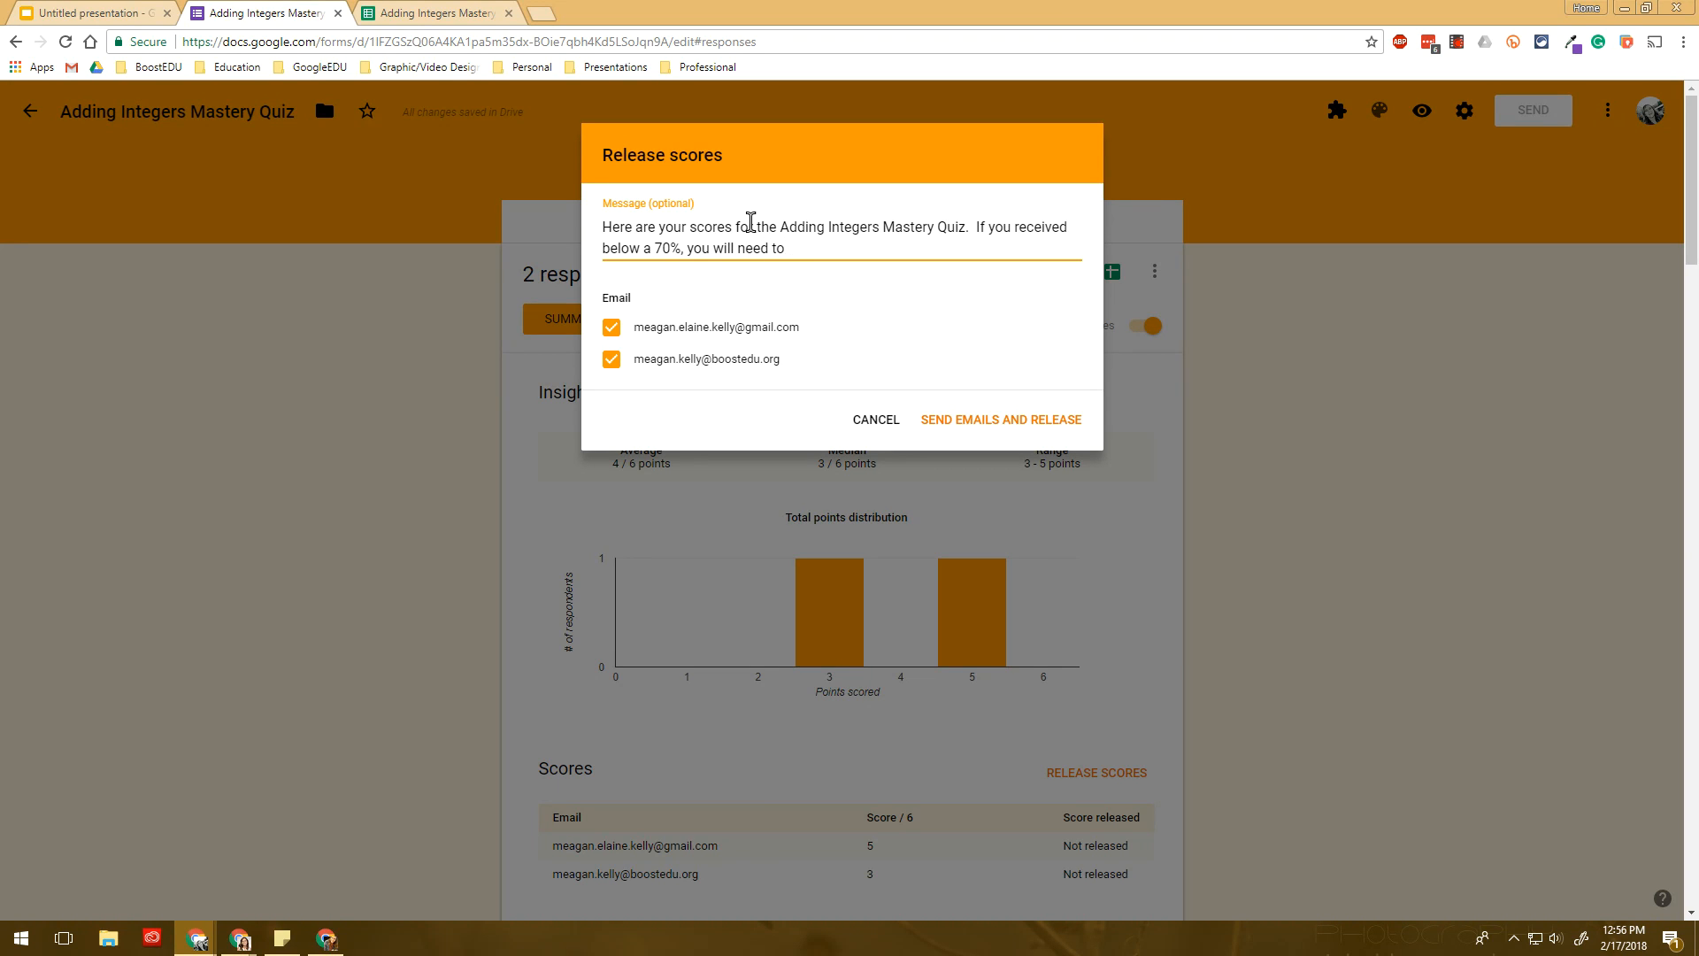
pyautogui.write(' do tutorials.')
pyautogui.click(981, 431)
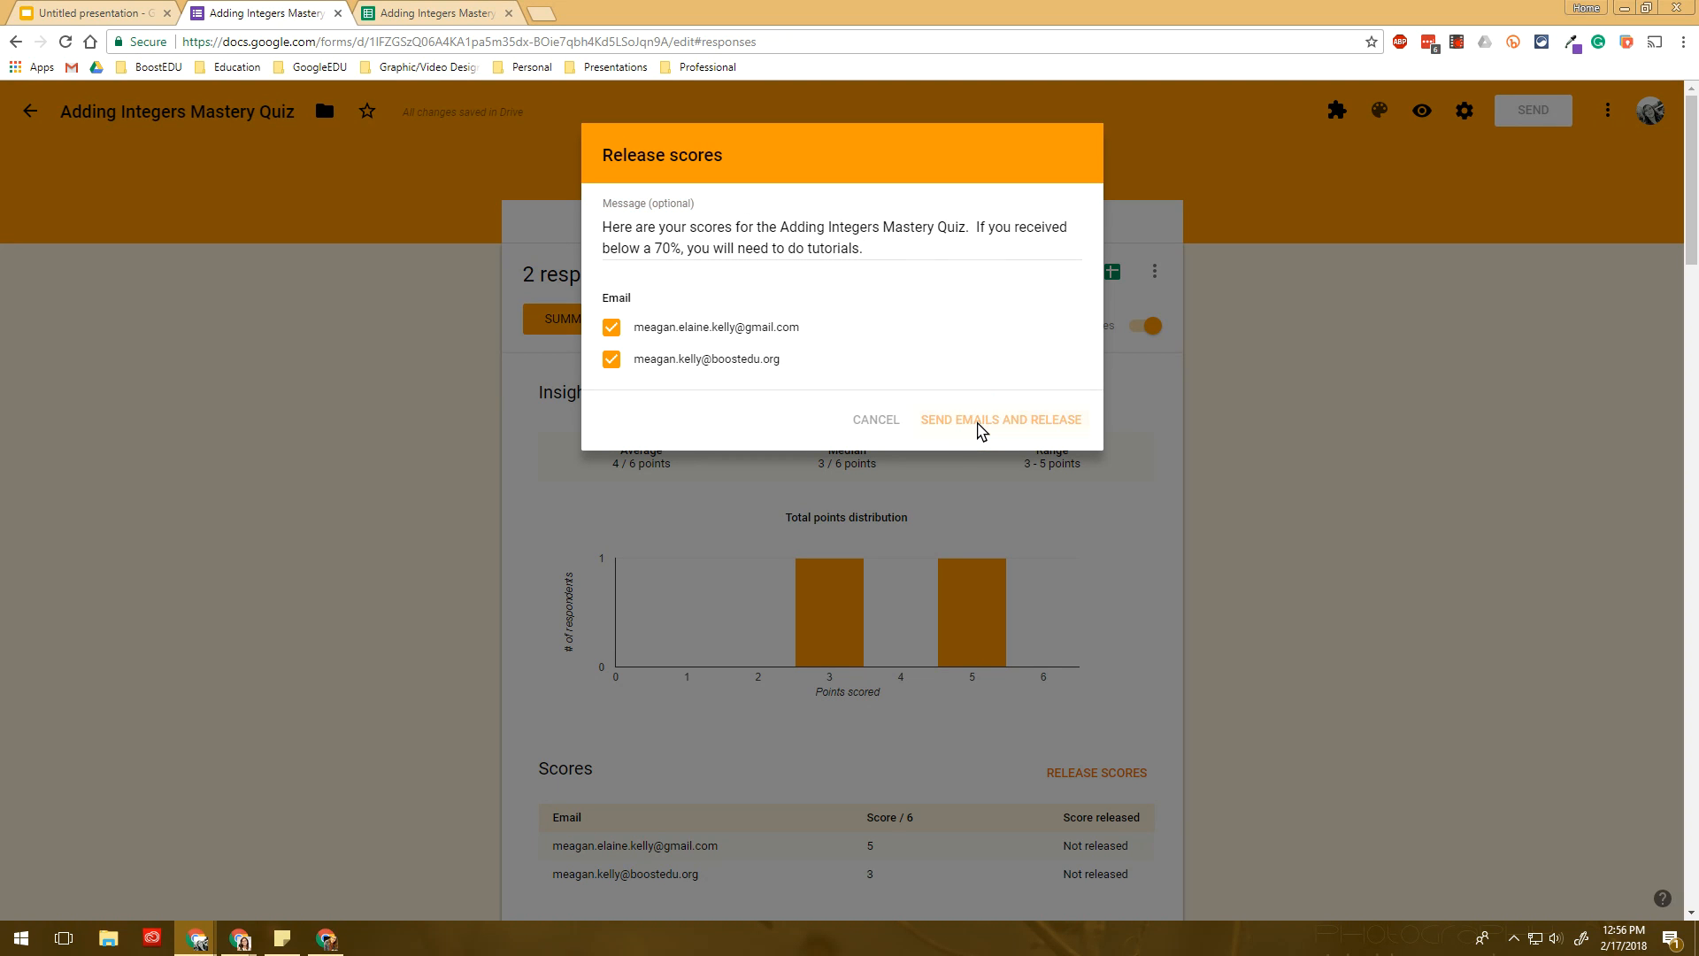
pyautogui.scroll(-2, 981, 431)
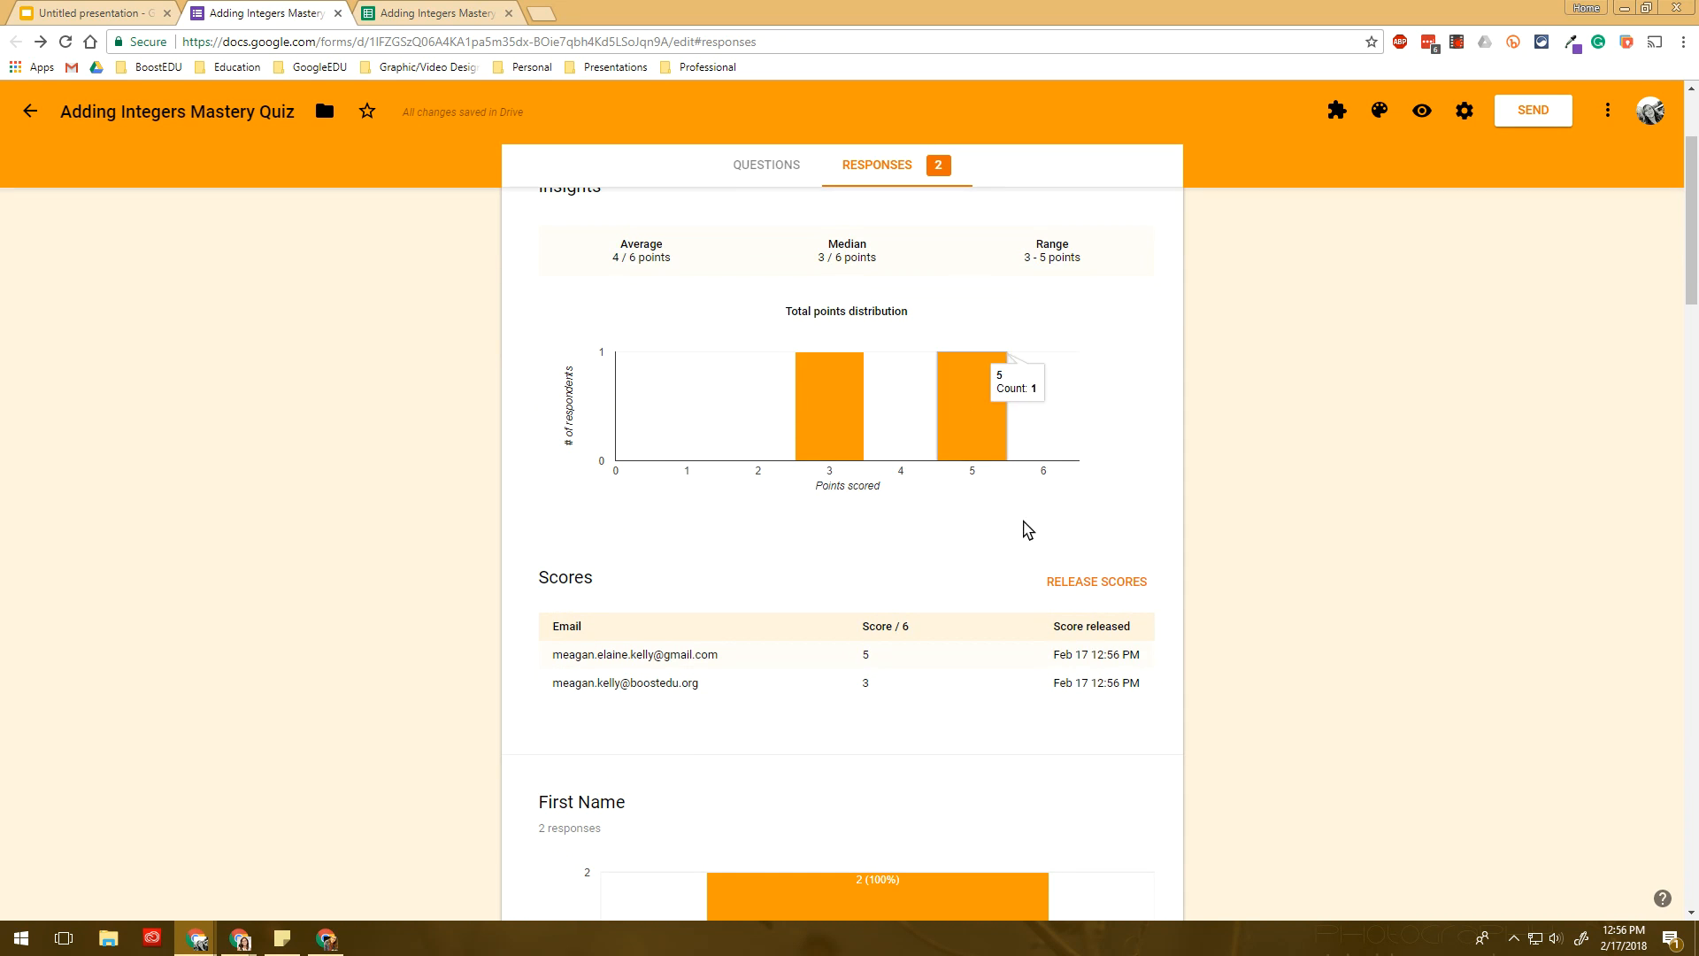
pyautogui.moveTo(559, 626); pyautogui.dragTo(1152, 686)
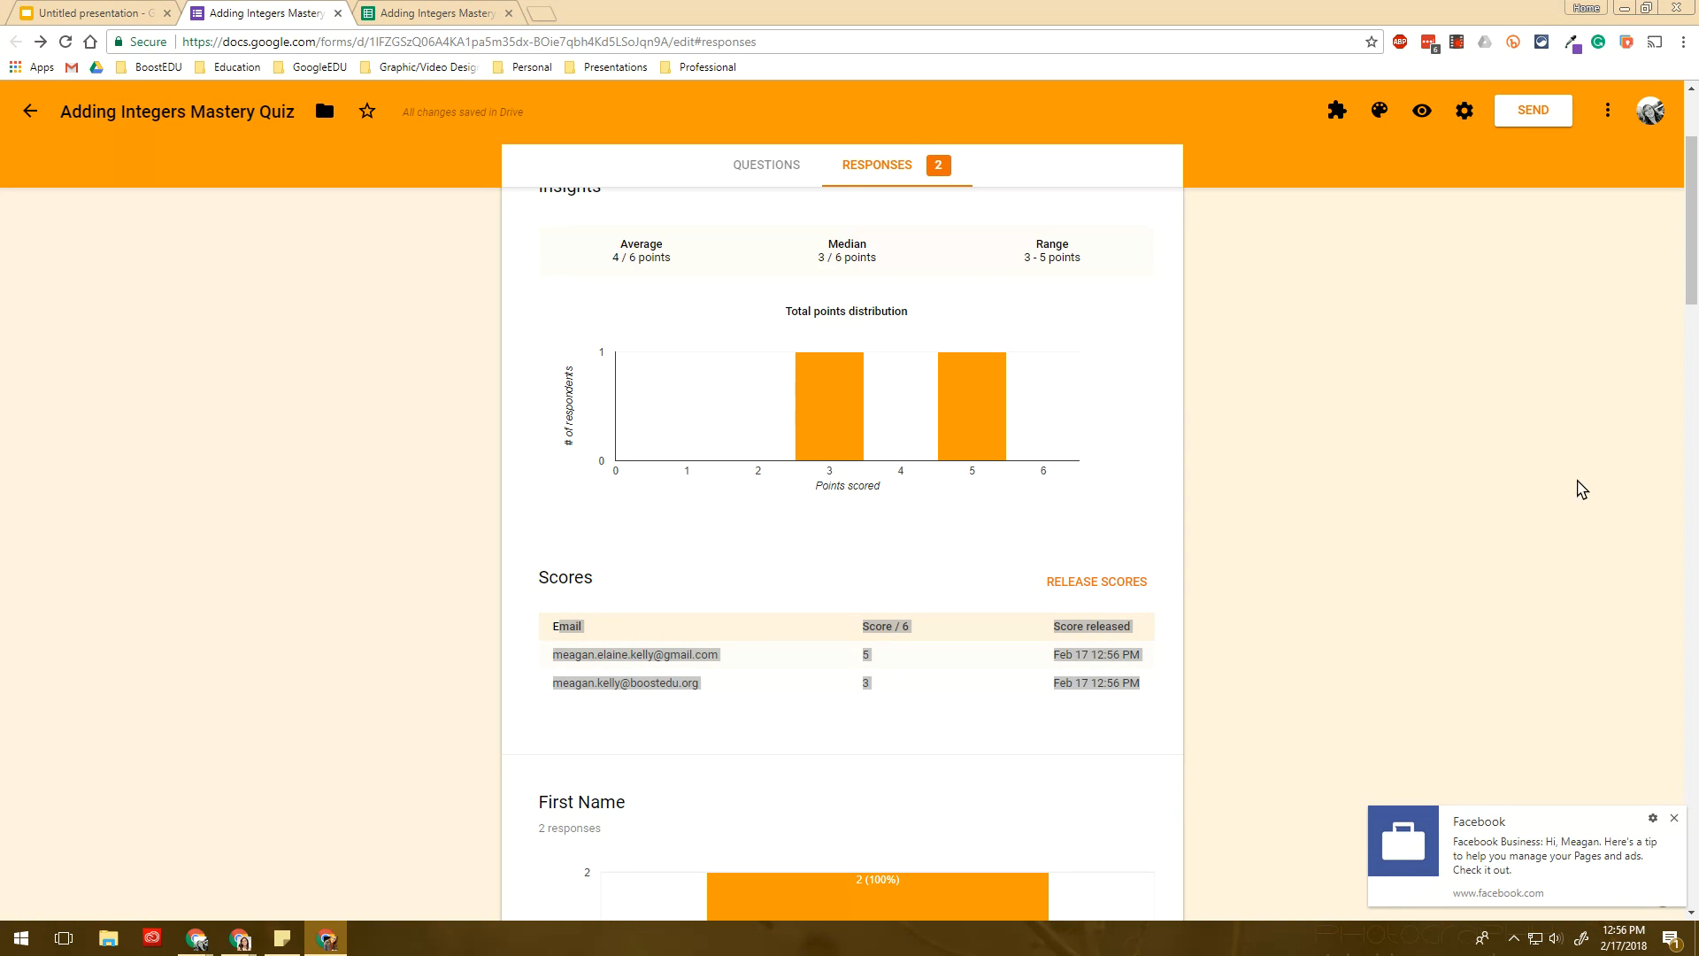
pyautogui.click(1675, 818)
pyautogui.moveTo(1698, 266); pyautogui.dragTo(329, 7)
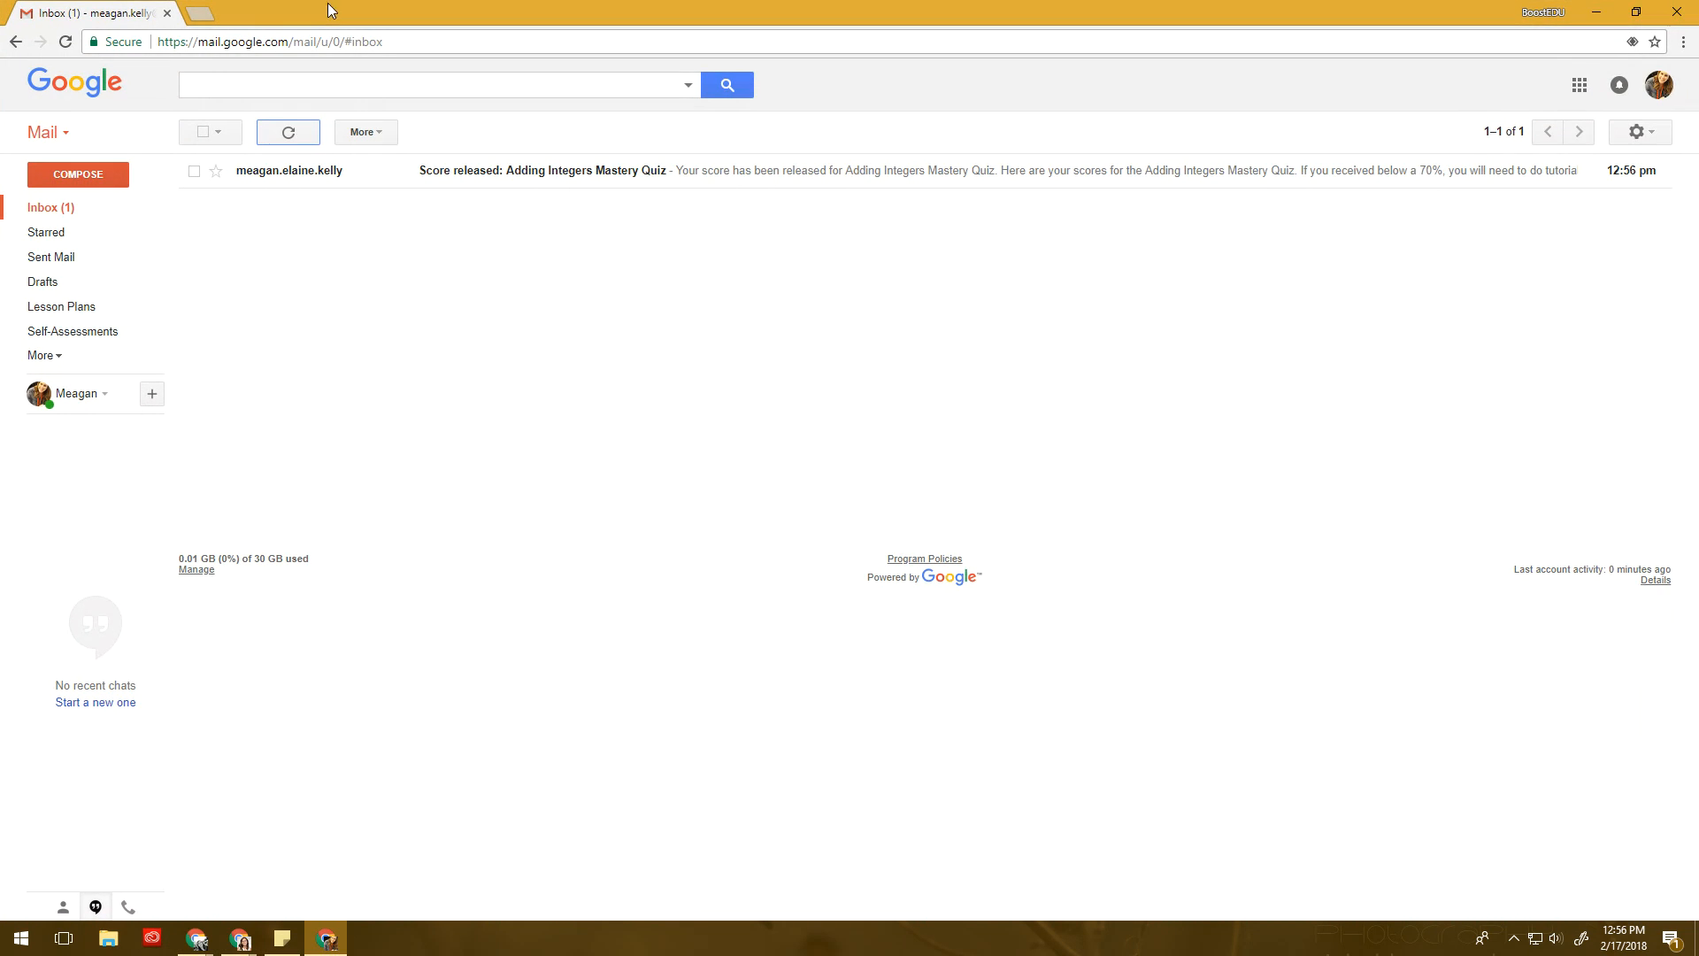
# - Open the 'Score released: Adding Integers Mastery Quiz' email and view the student's 3 / 6 score page
pyautogui.click(349, 177)
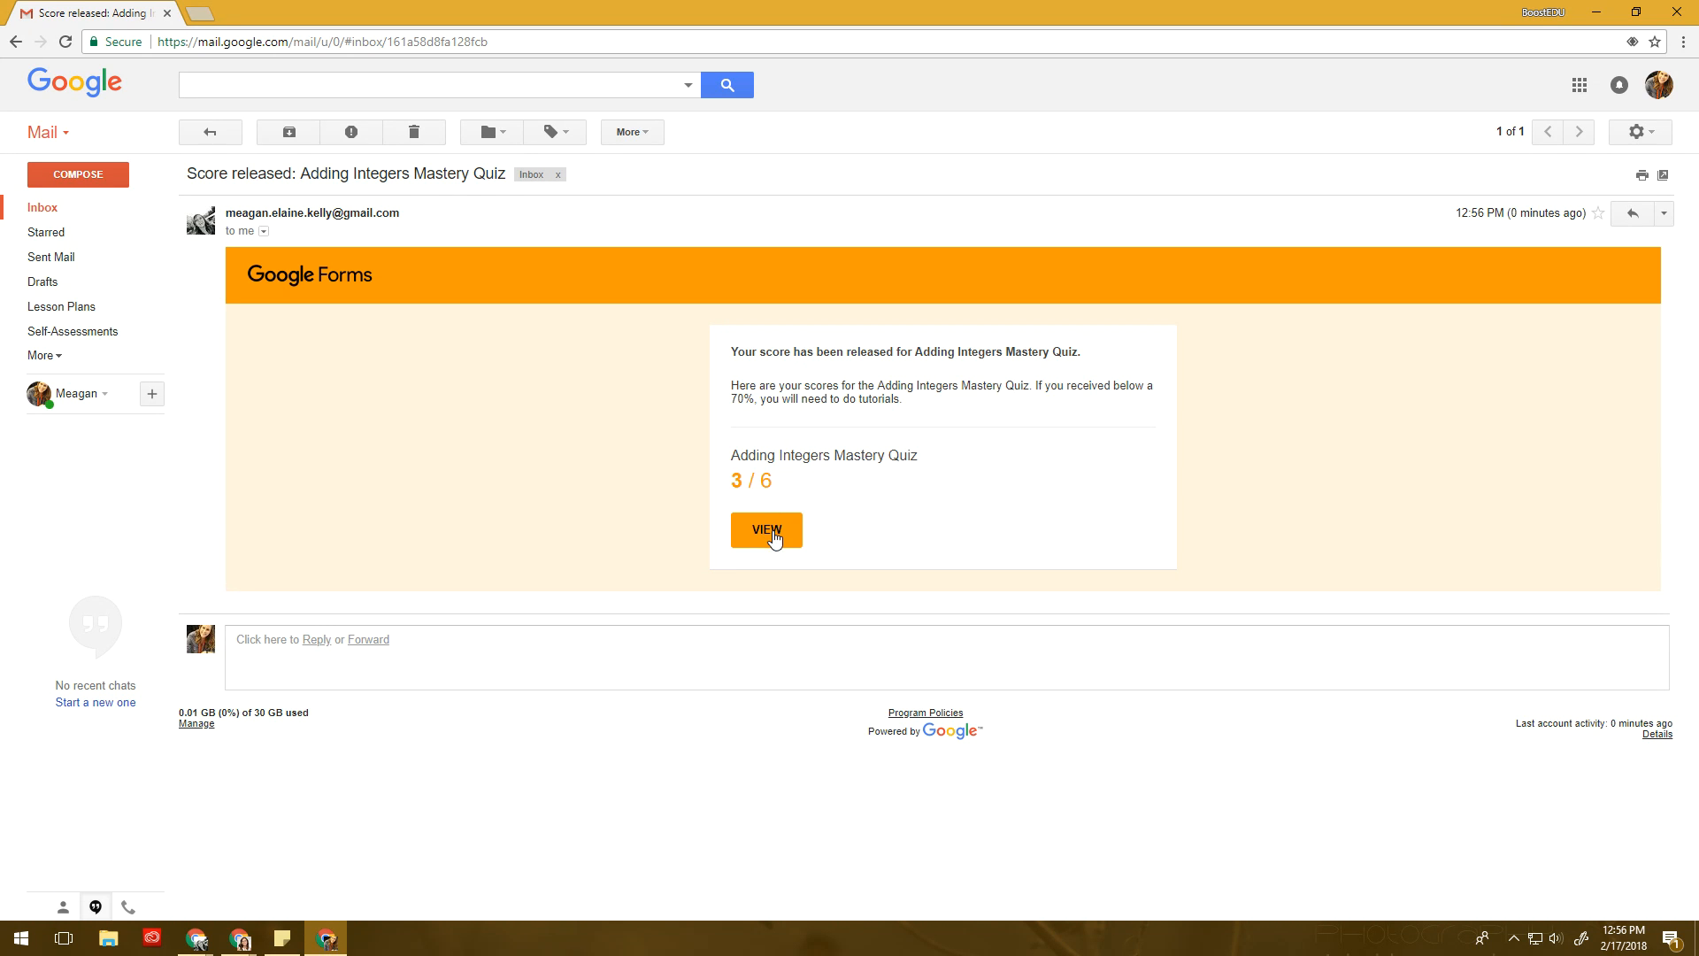
pyautogui.click(776, 535)
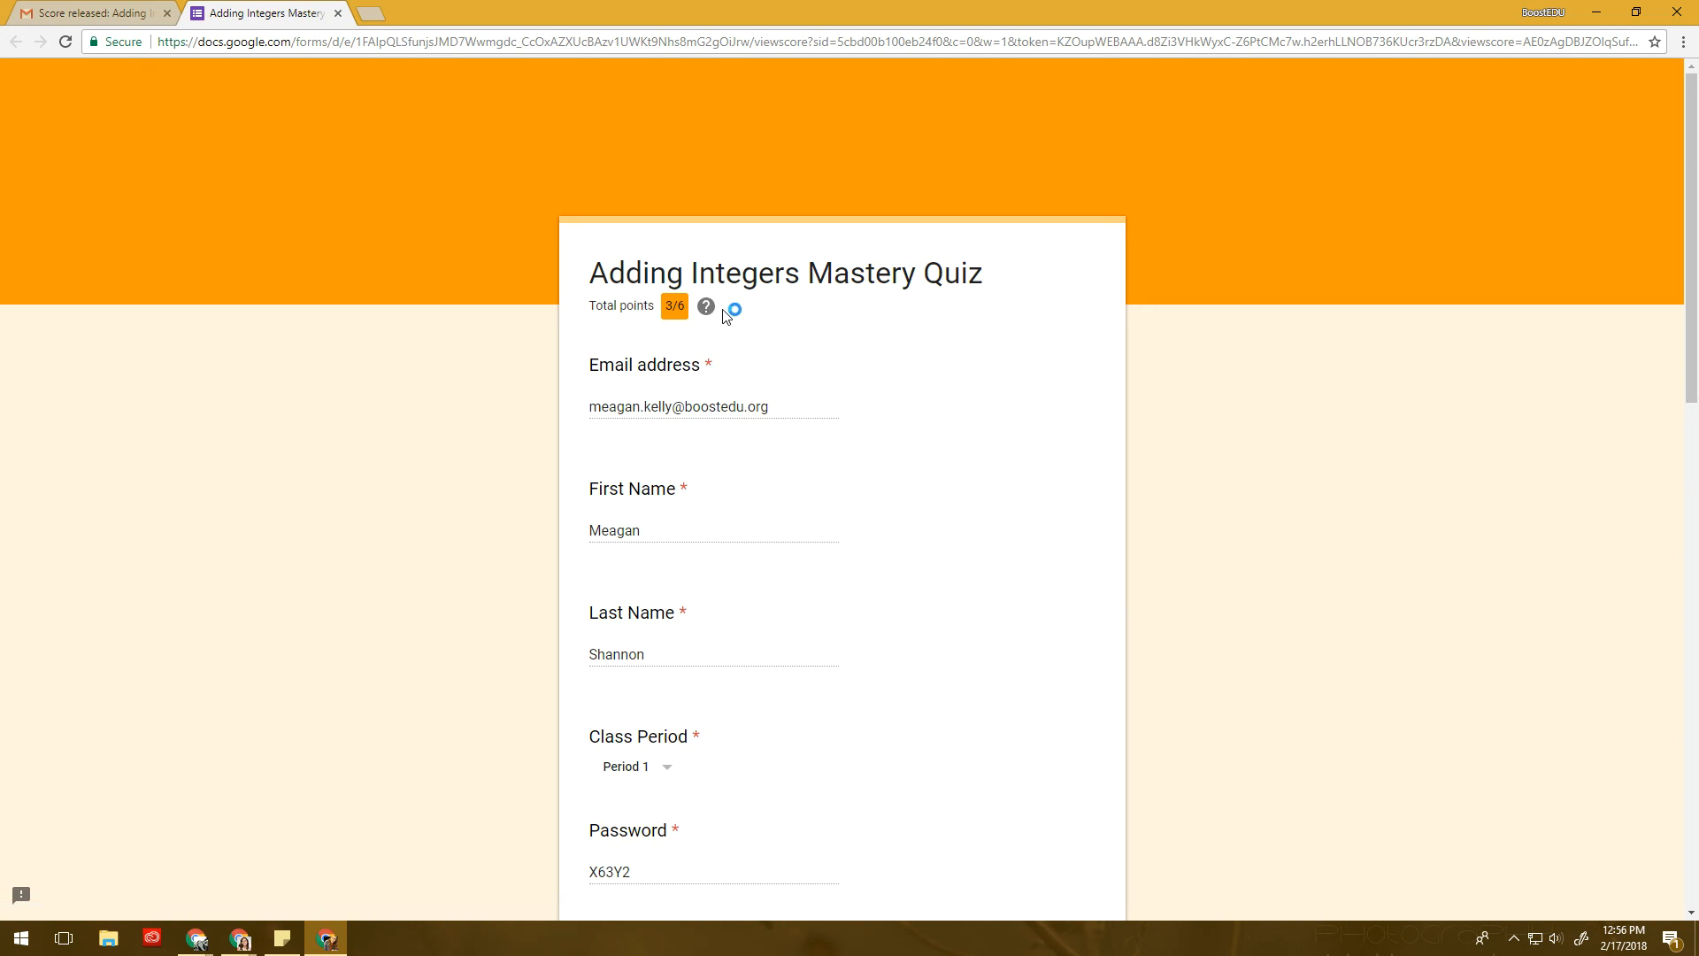
# - Scroll through the graded 3/6 answers, then move the window aside and Alt+Tab to the Slides presentation
pyautogui.scroll(-11, 720, 320)
pyautogui.scroll(-3, 722, 316)
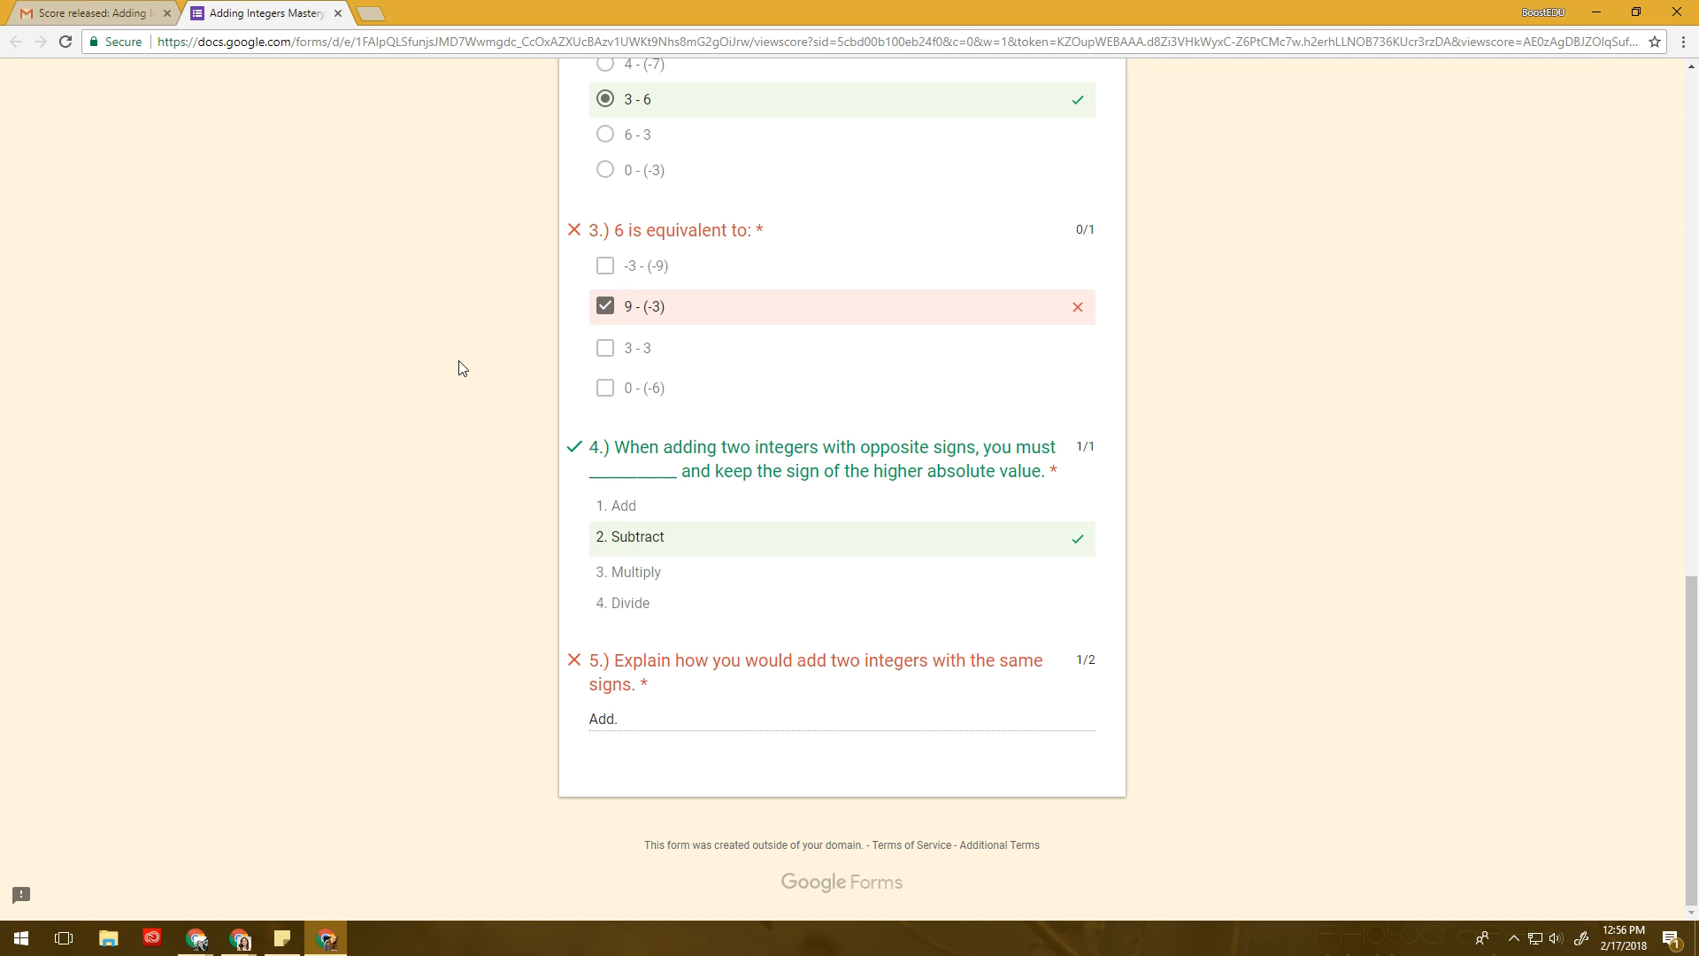
pyautogui.scroll(7, 678, 410)
pyautogui.scroll(-5, 659, 420)
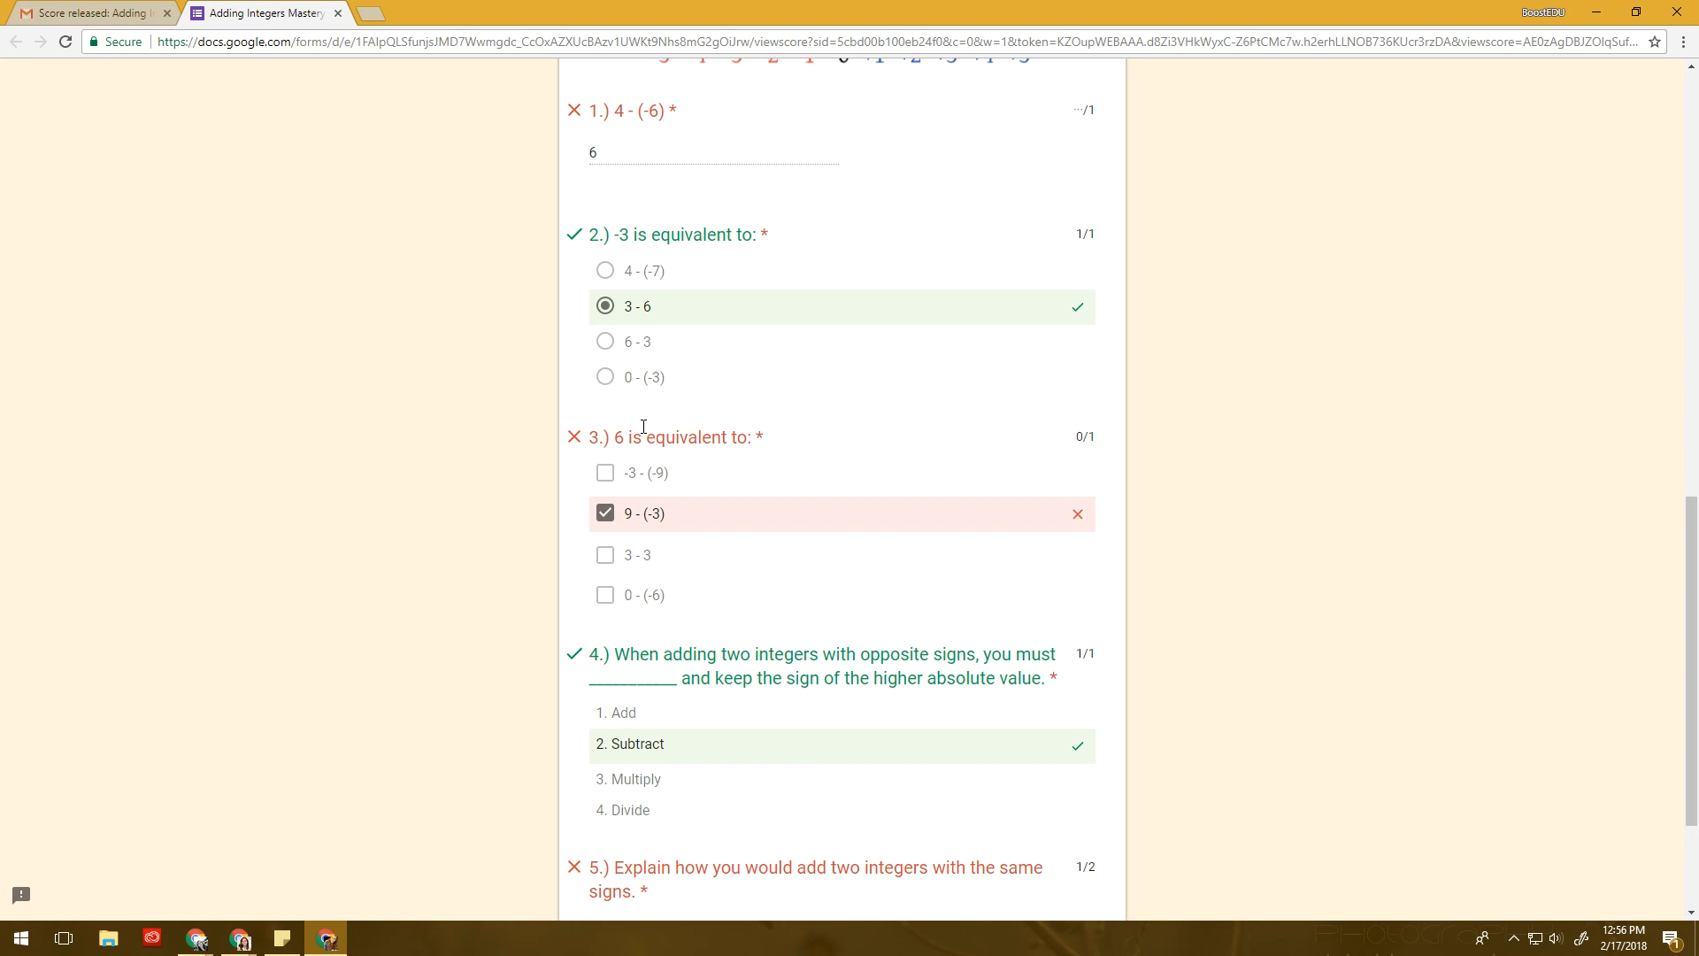
pyautogui.moveTo(498, 3); pyautogui.dragTo(1698, 496)
pyautogui.hotkey('alt', 'Tab')
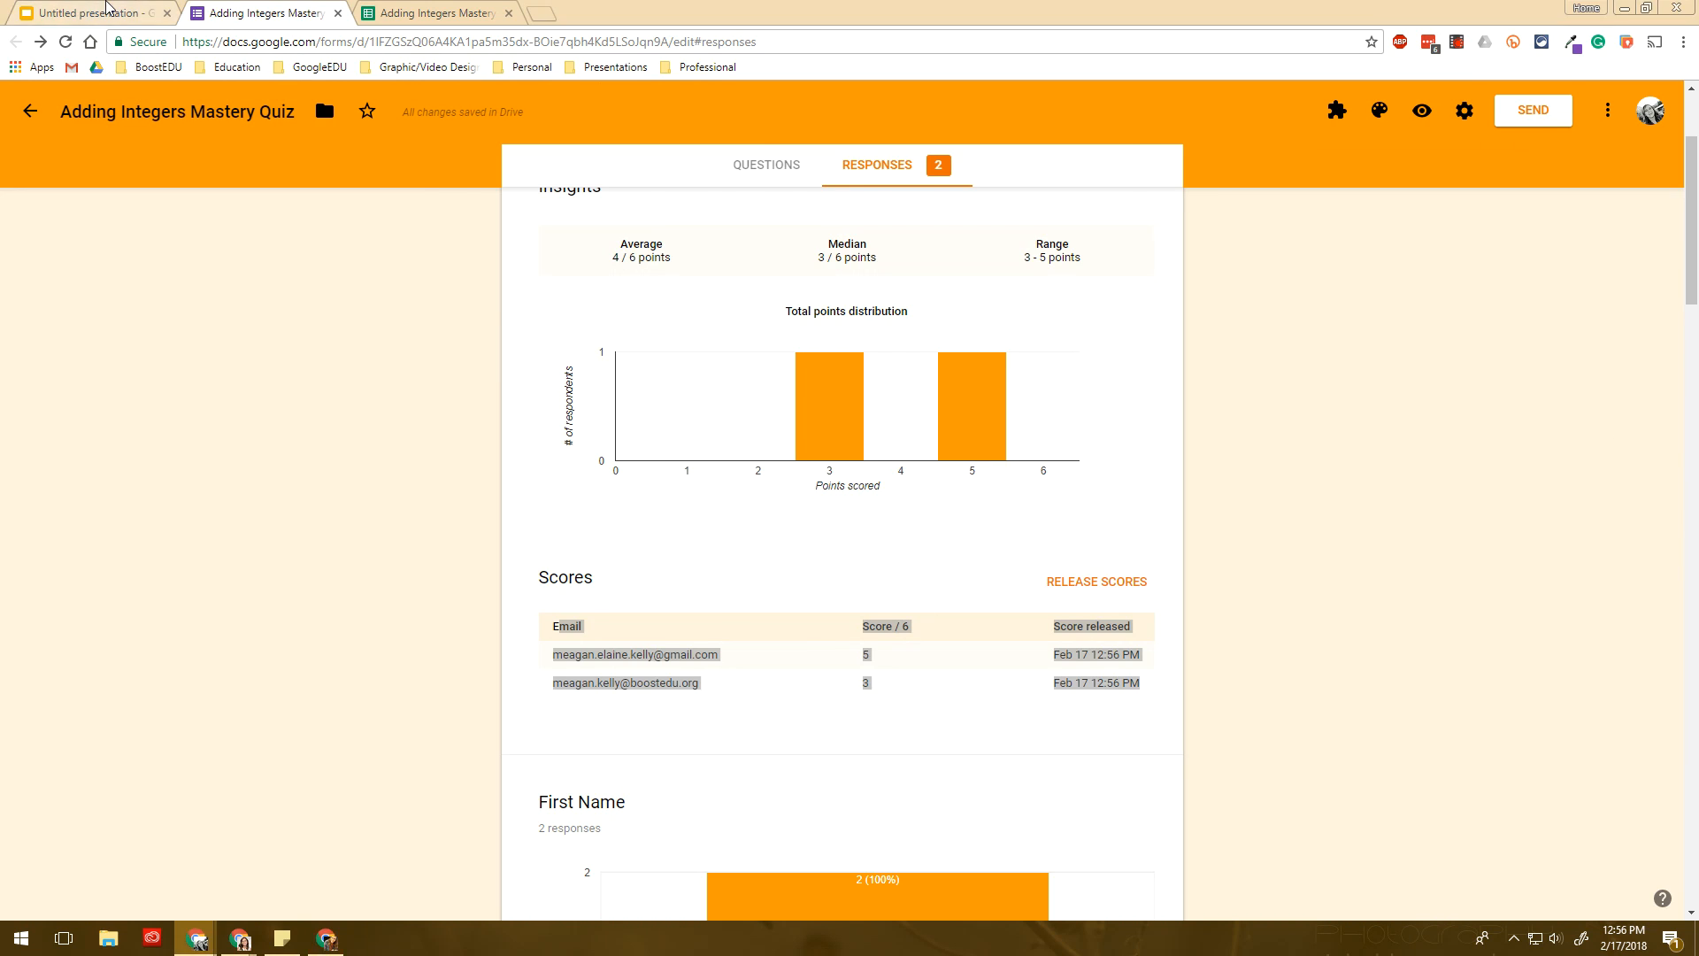